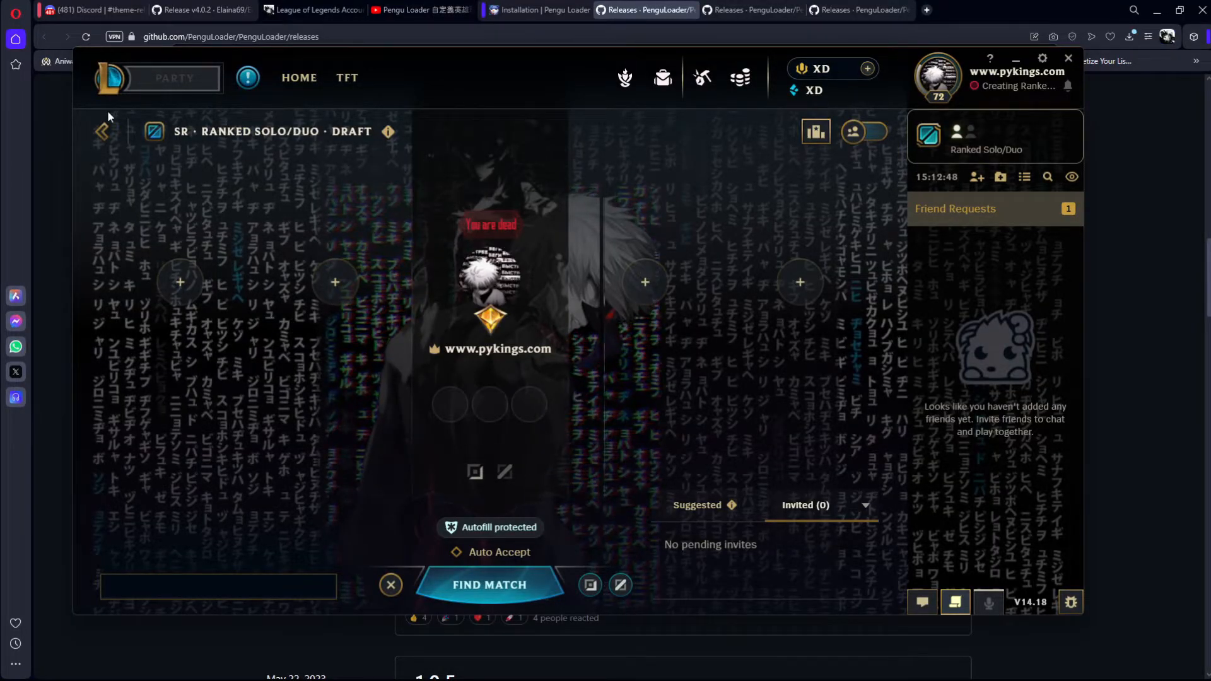
# Step: Go back to the client's home page and switch the wallpaper through the Pyken videos, ending on Pyken 4.webm
pyautogui.click(103, 132)
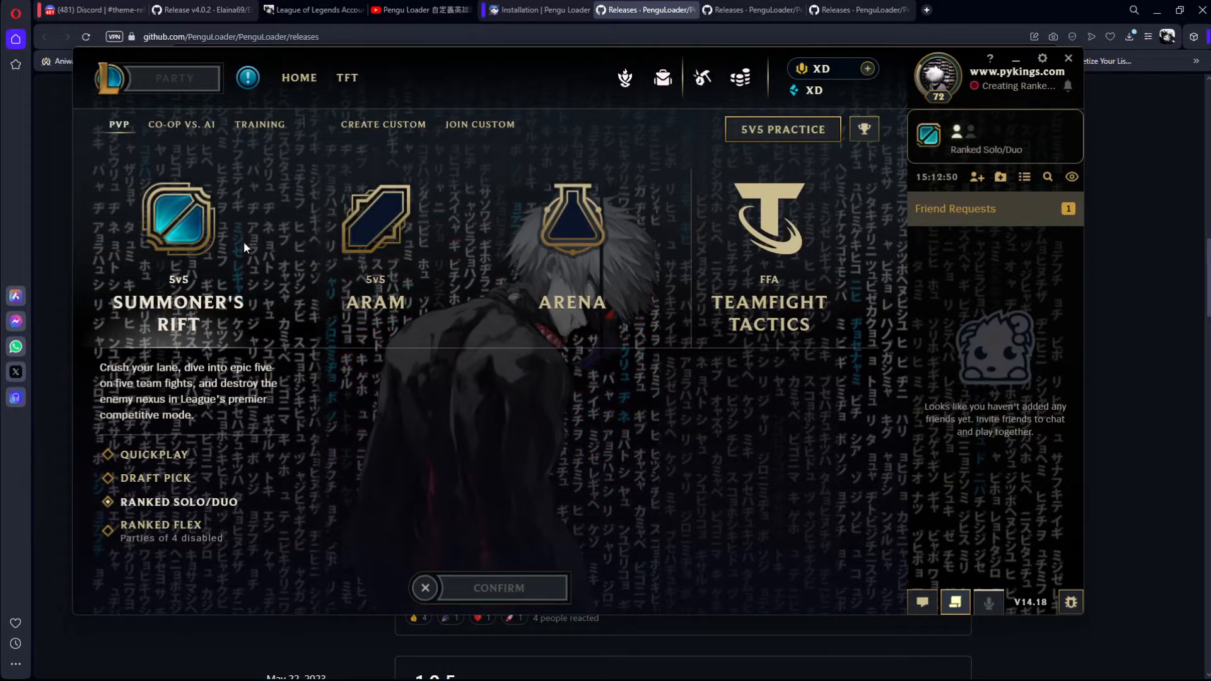
pyautogui.click(298, 77)
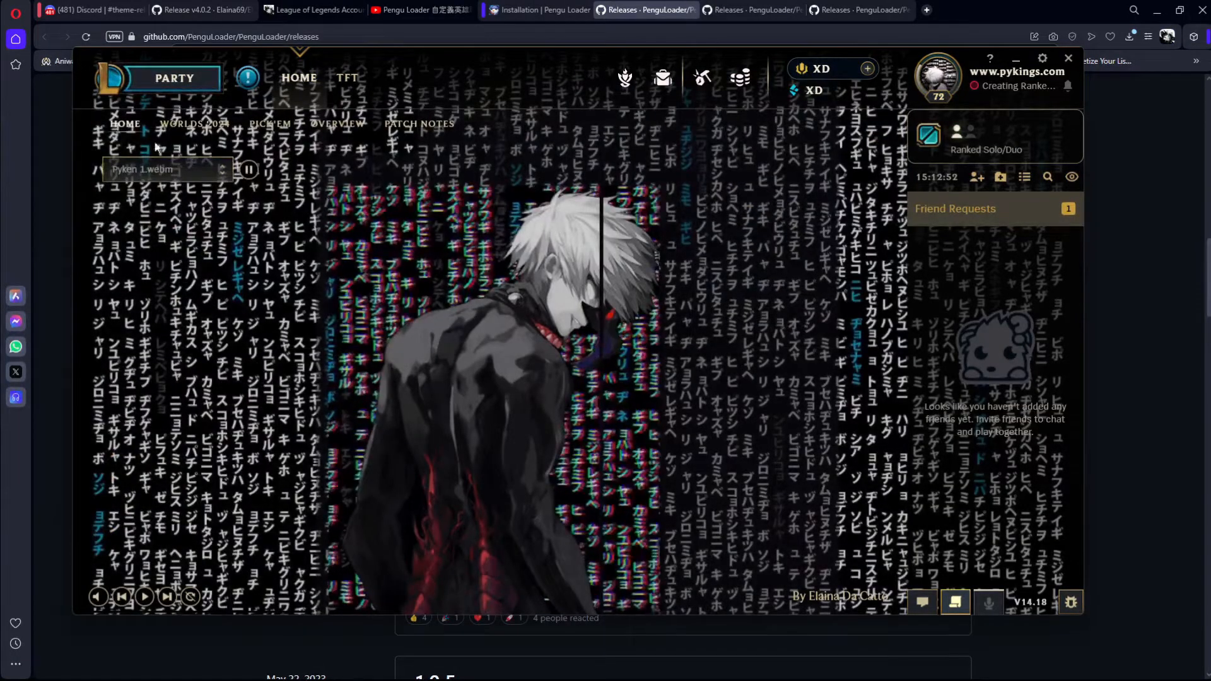
pyautogui.click(161, 169)
pyautogui.click(142, 198)
pyautogui.click(173, 175)
pyautogui.click(161, 245)
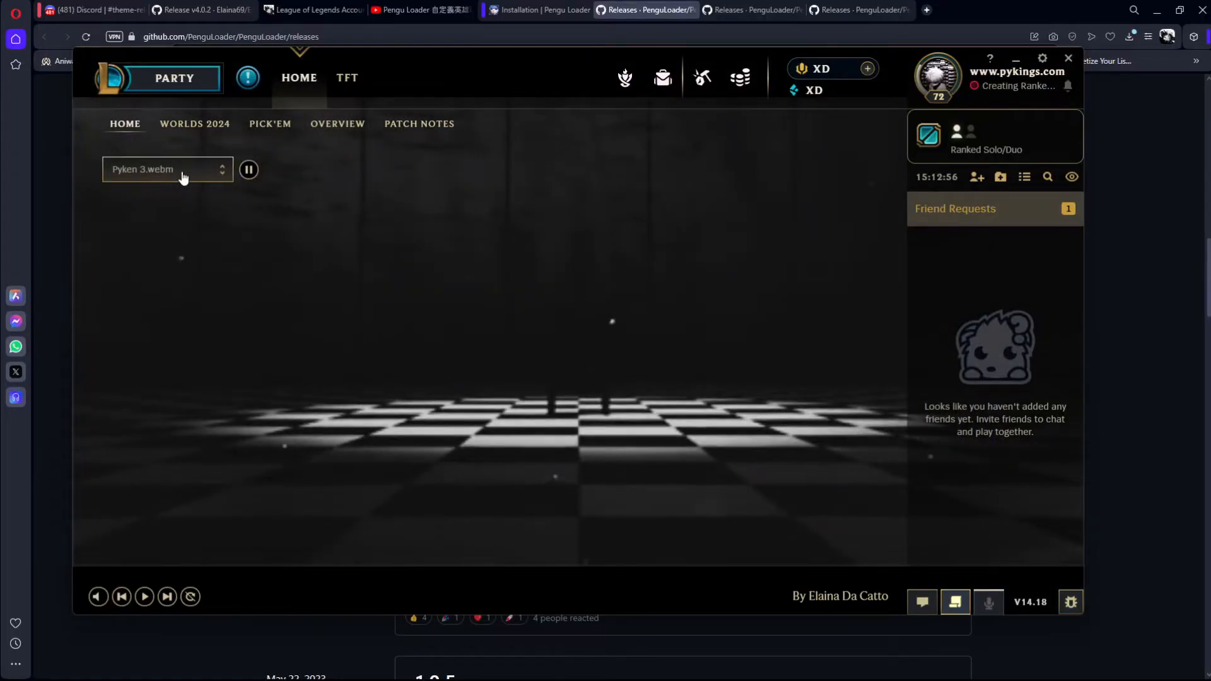
pyautogui.click(181, 175)
pyautogui.click(174, 281)
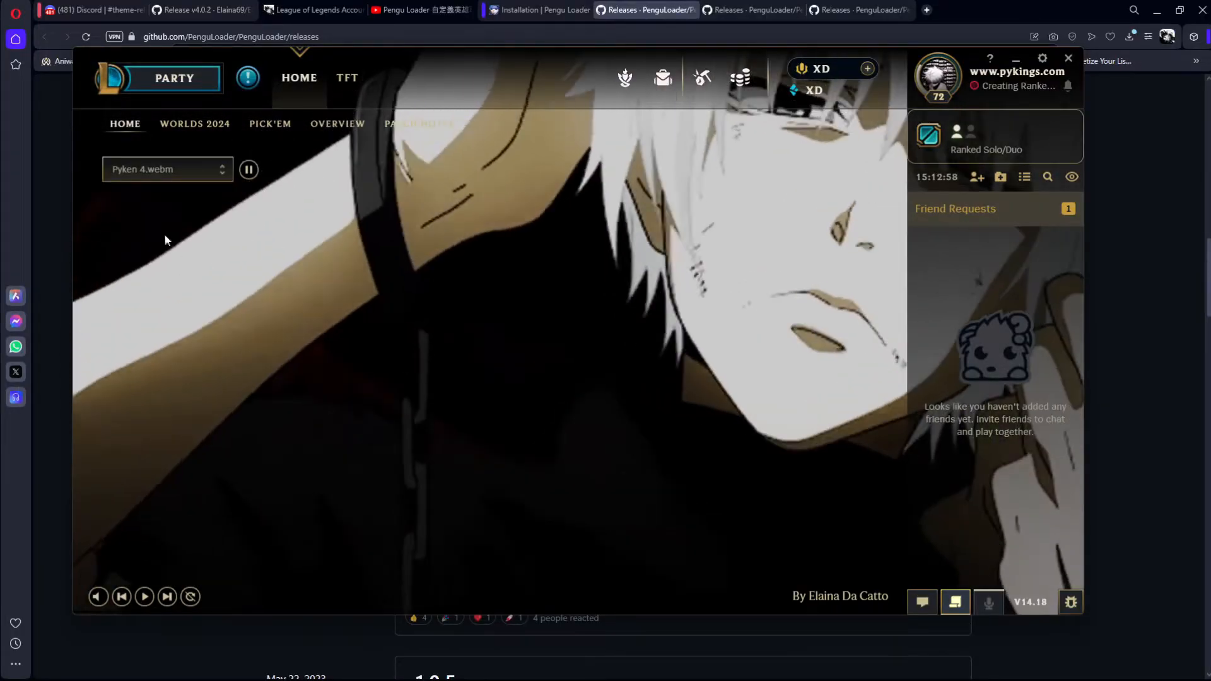
# Step: Start a match search from the Ranked Solo/Duo party lobby and cancel the queue
pyautogui.click(174, 77)
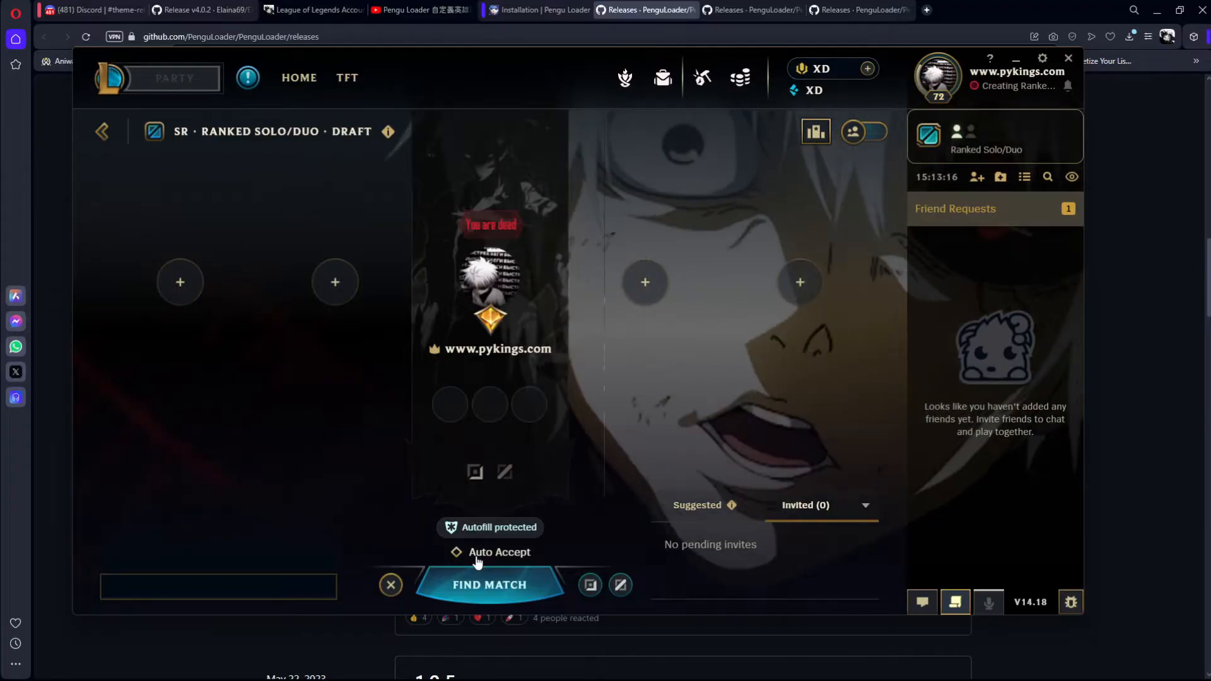
pyautogui.click(474, 581)
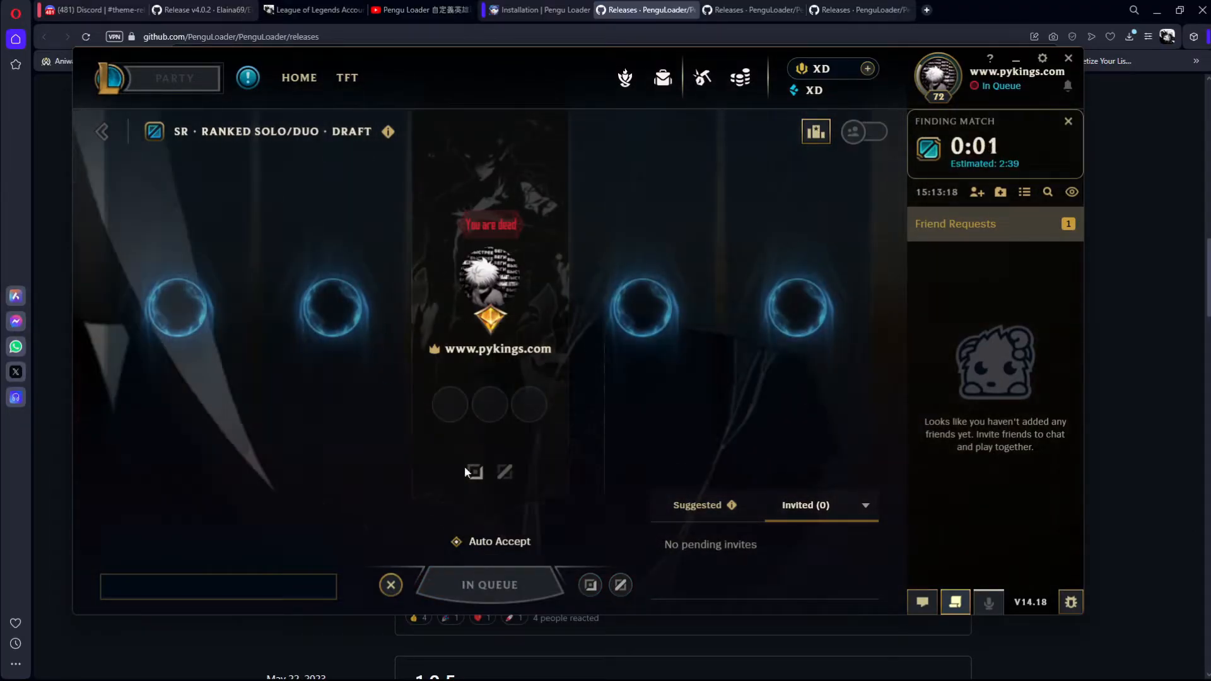
pyautogui.click(391, 585)
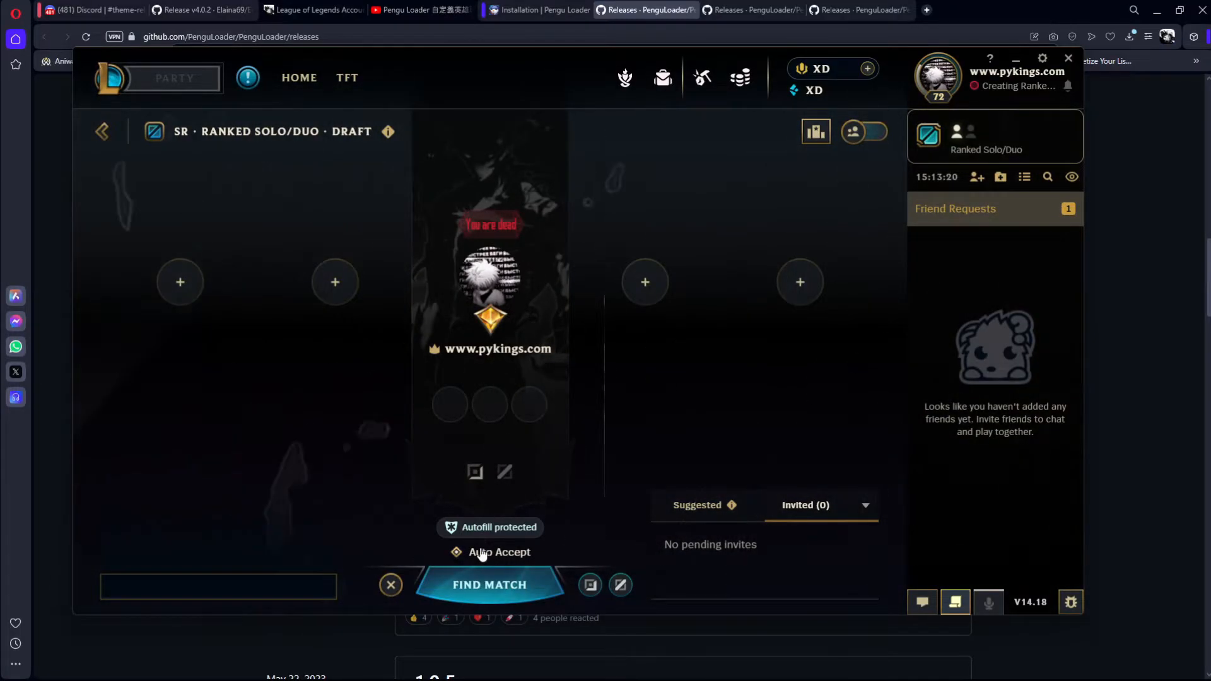
# Step: Open the client settings and review the Elaina theme settings for wallpaper, music volume and display customization
pyautogui.press('Escape')
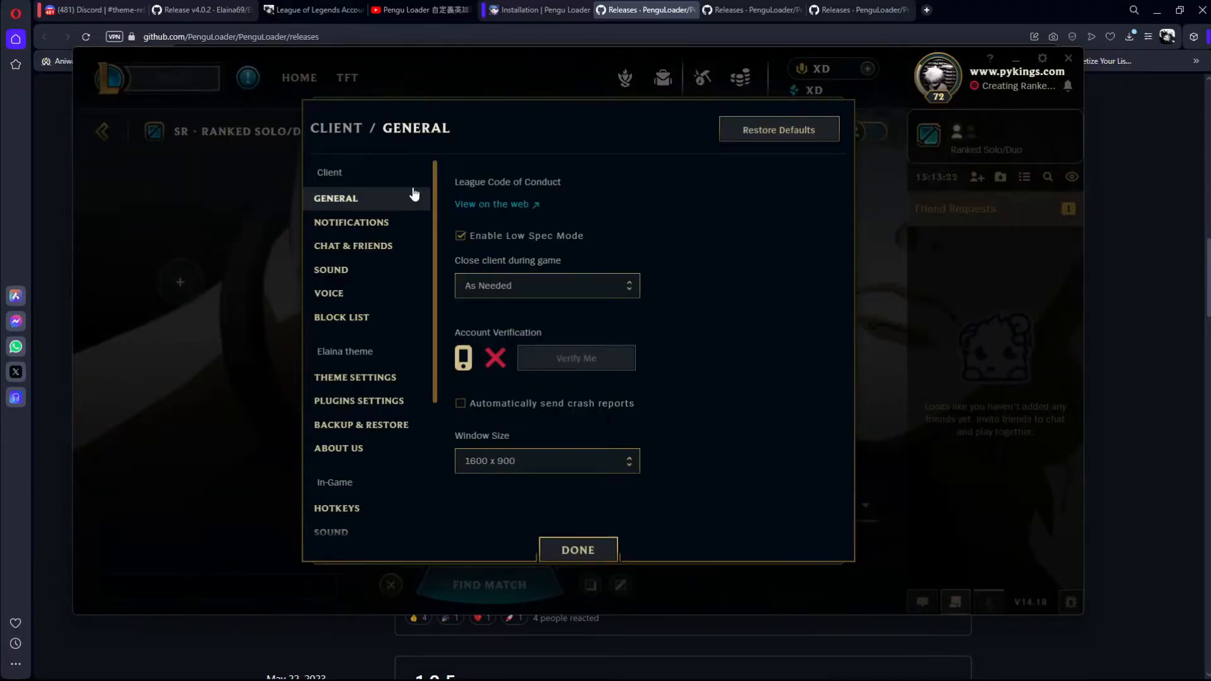
pyautogui.click(346, 378)
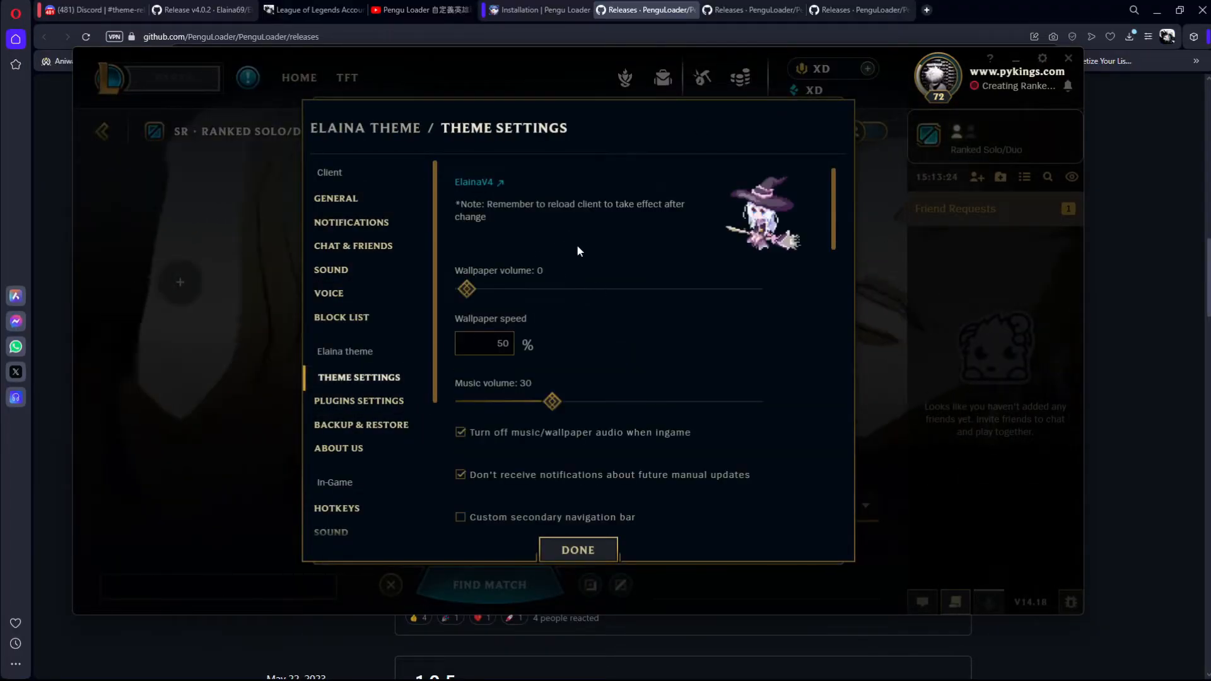
pyautogui.scroll(-15, 577, 252)
pyautogui.scroll(10, 589, 303)
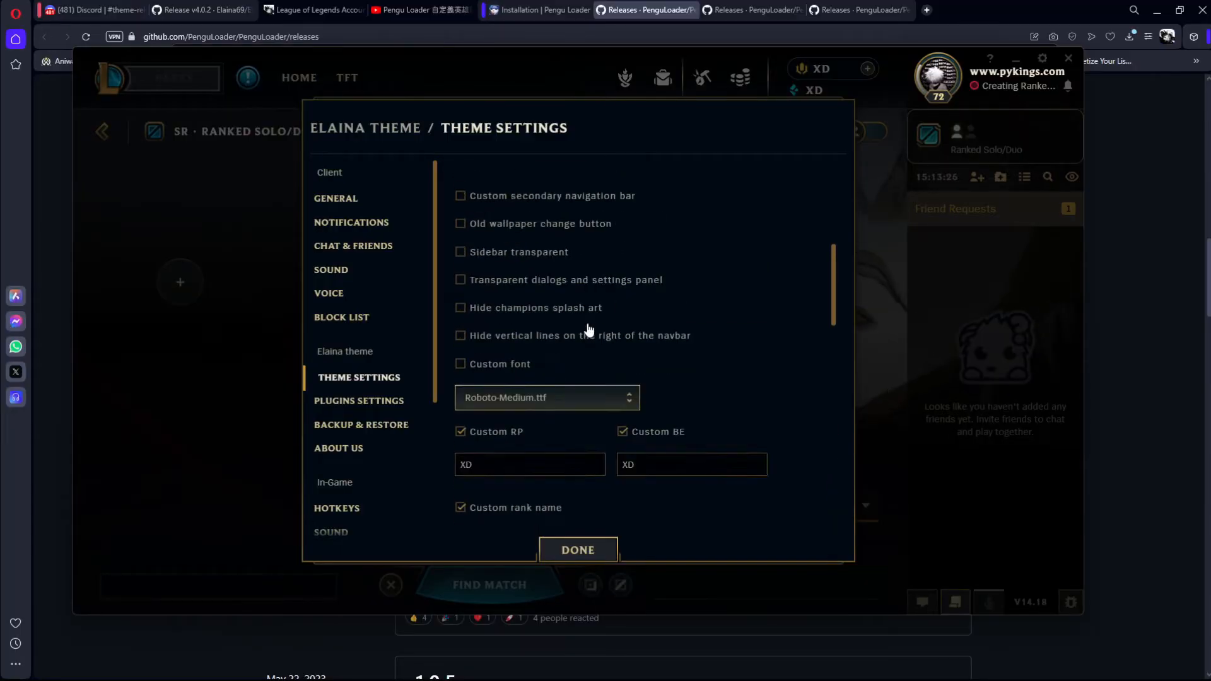
pyautogui.scroll(5, 587, 326)
pyautogui.scroll(-6, 585, 325)
pyautogui.scroll(5, 585, 324)
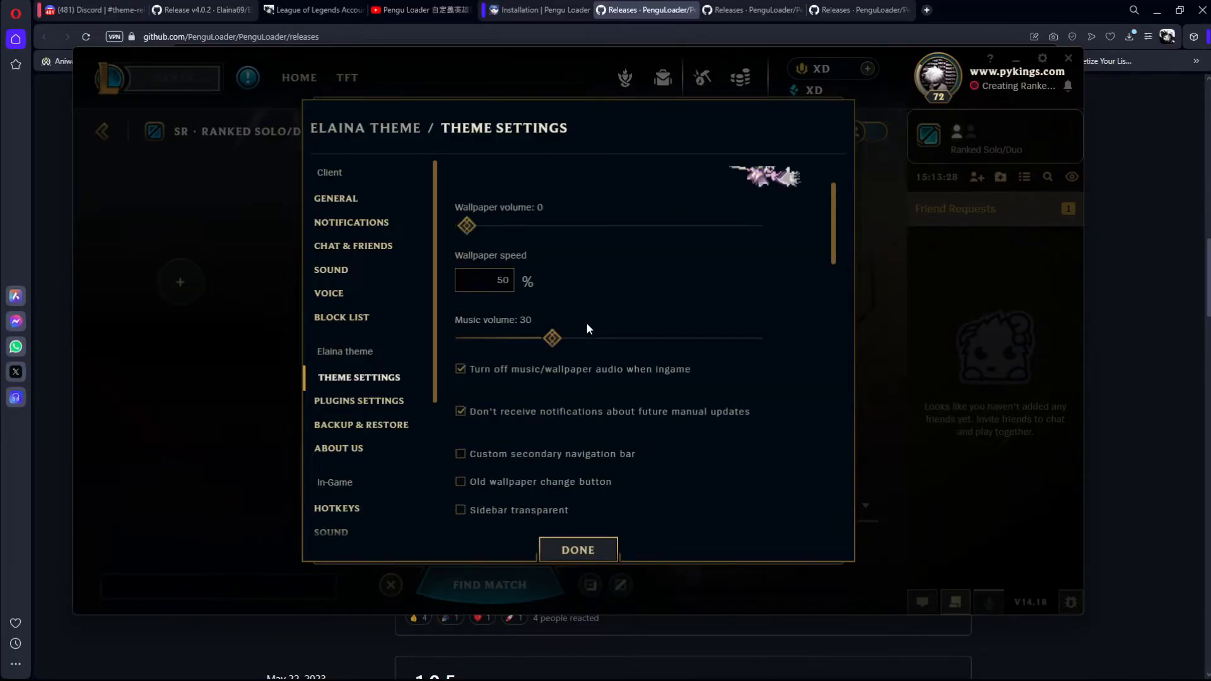
pyautogui.scroll(2, 586, 323)
pyautogui.moveTo(512, 285); pyautogui.dragTo(452, 289)
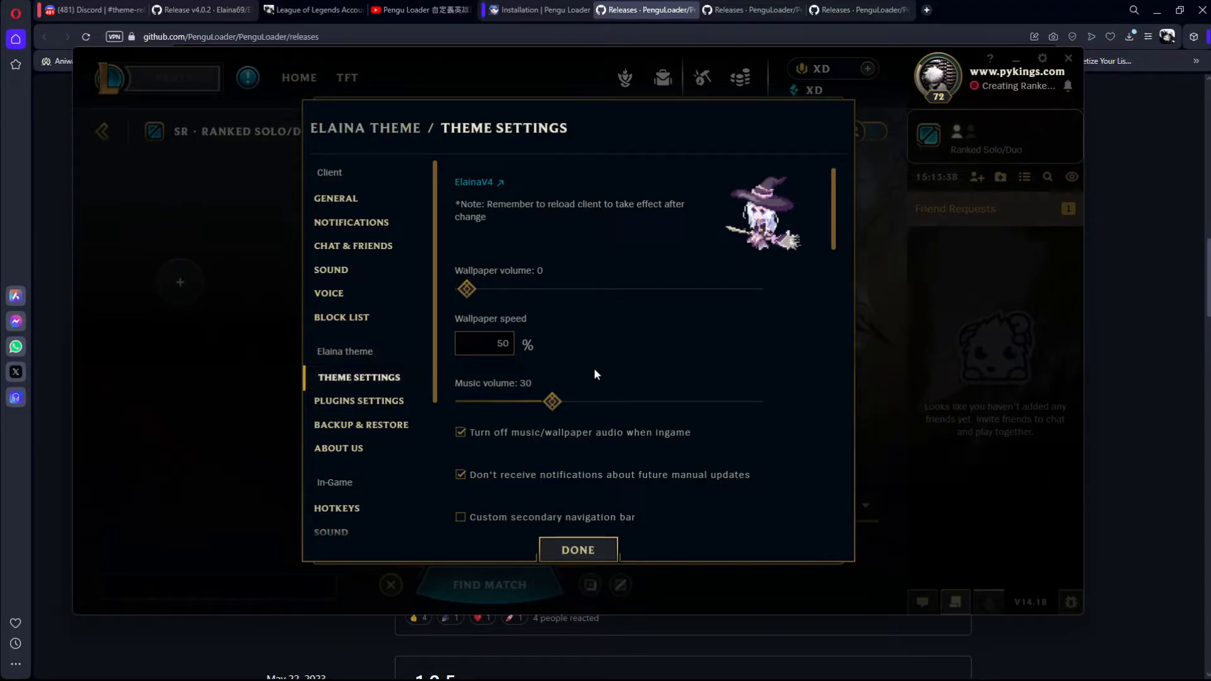
pyautogui.scroll(-6, 593, 372)
pyautogui.scroll(2, 479, 302)
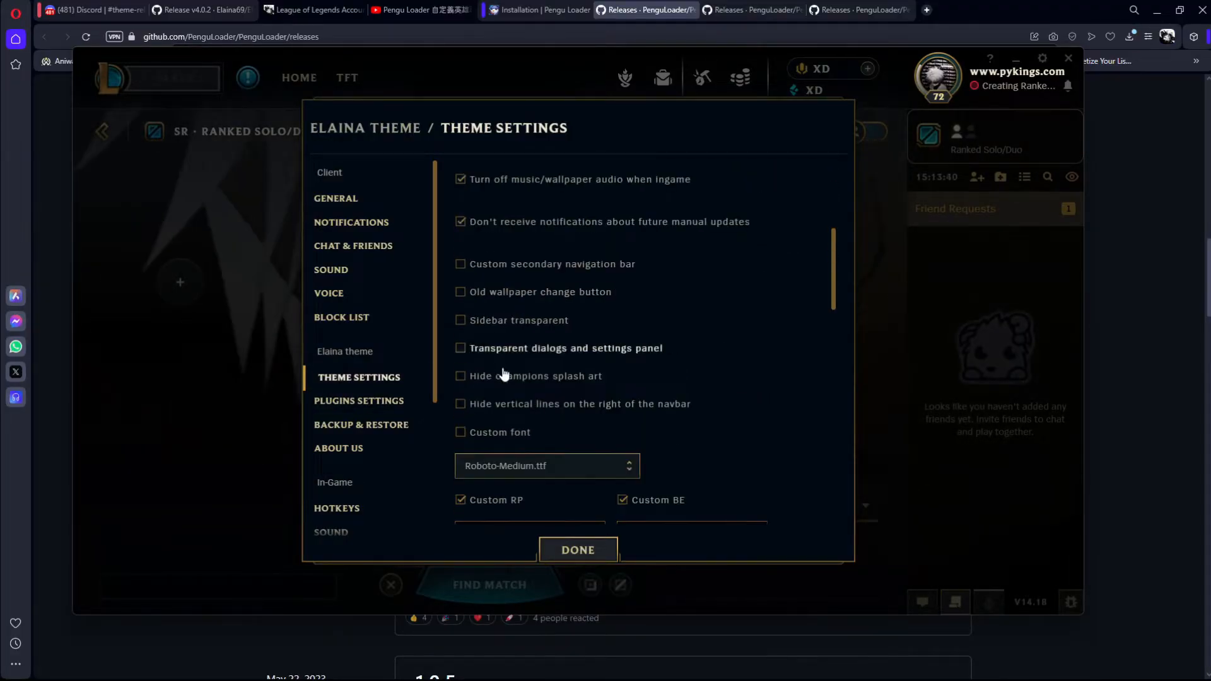
pyautogui.scroll(4, 524, 302)
pyautogui.scroll(-10, 549, 309)
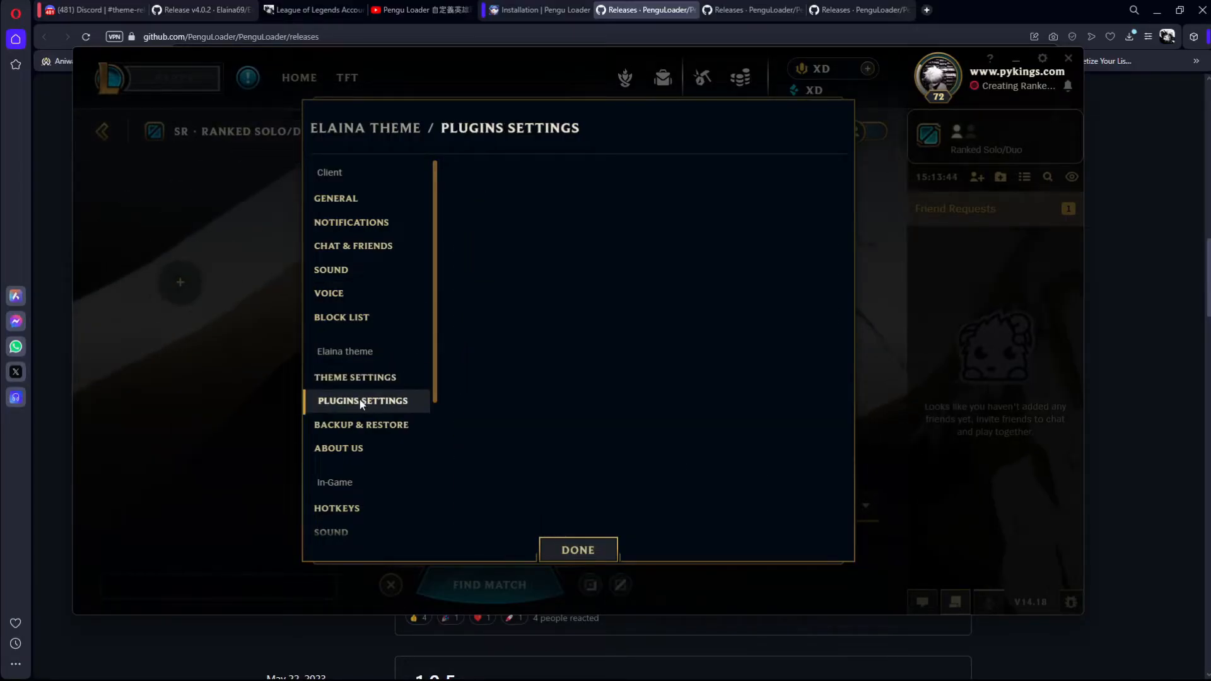
# Step: Review the Elaina theme's plugins, backup and restore, and about pages, then close the client settings
pyautogui.click(390, 401)
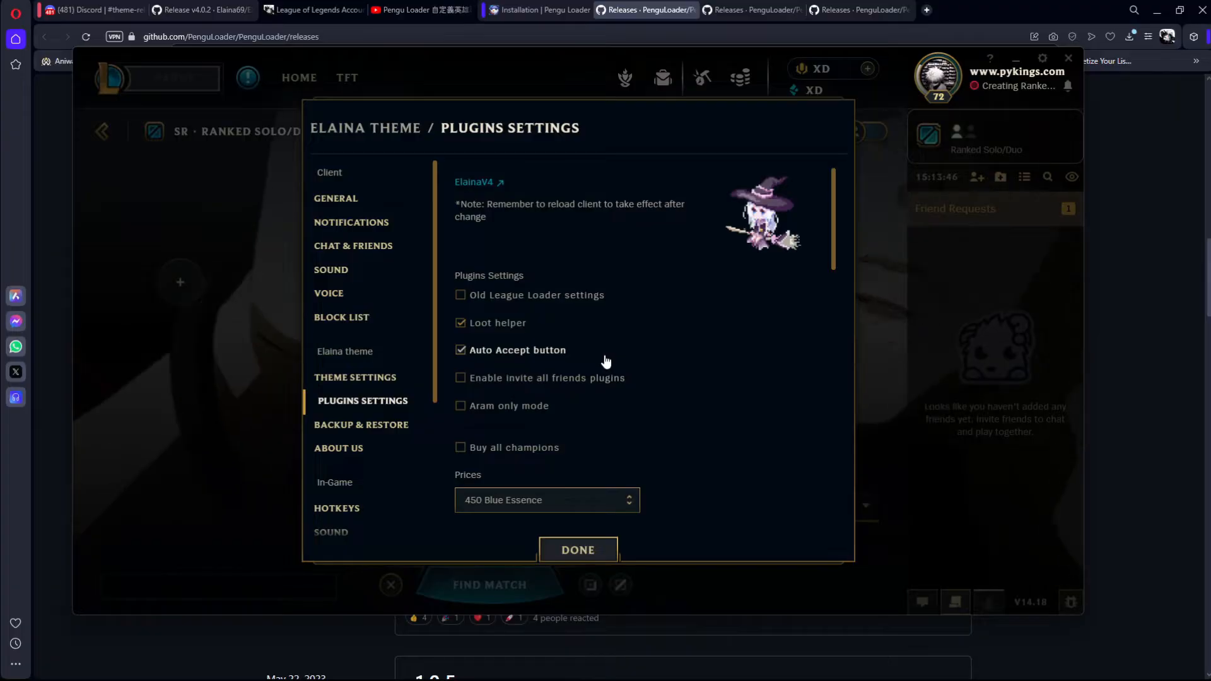
pyautogui.click(382, 421)
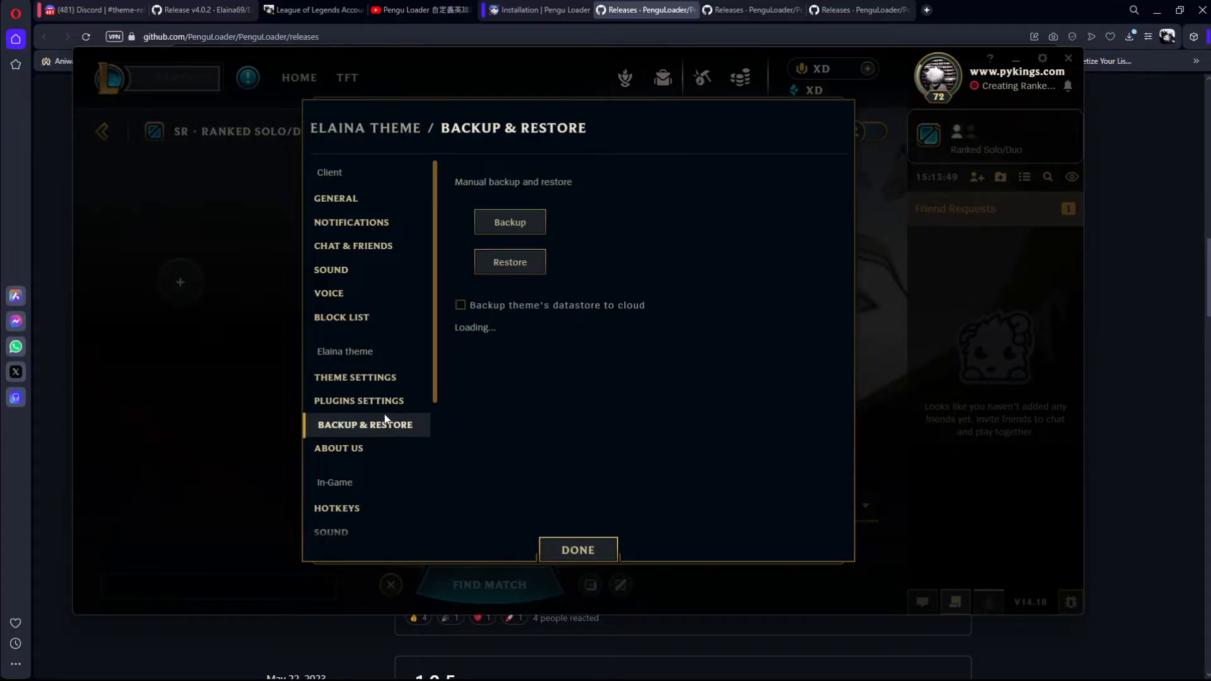
pyautogui.click(344, 448)
pyautogui.click(374, 380)
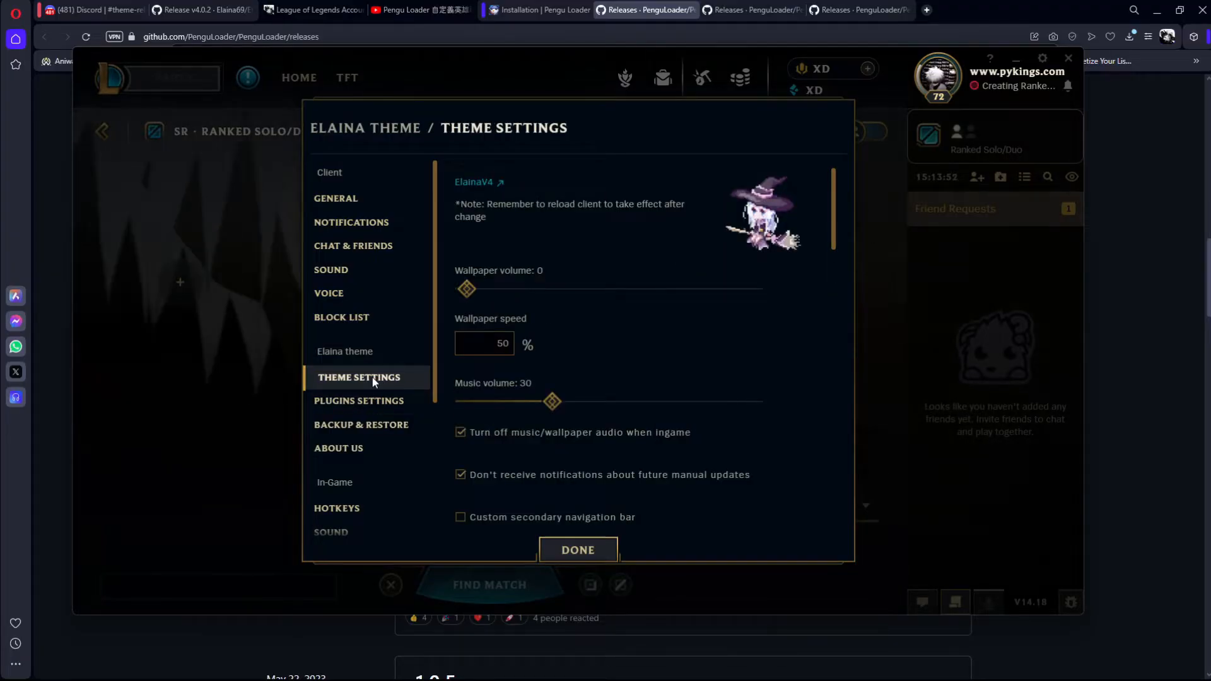
pyautogui.click(361, 404)
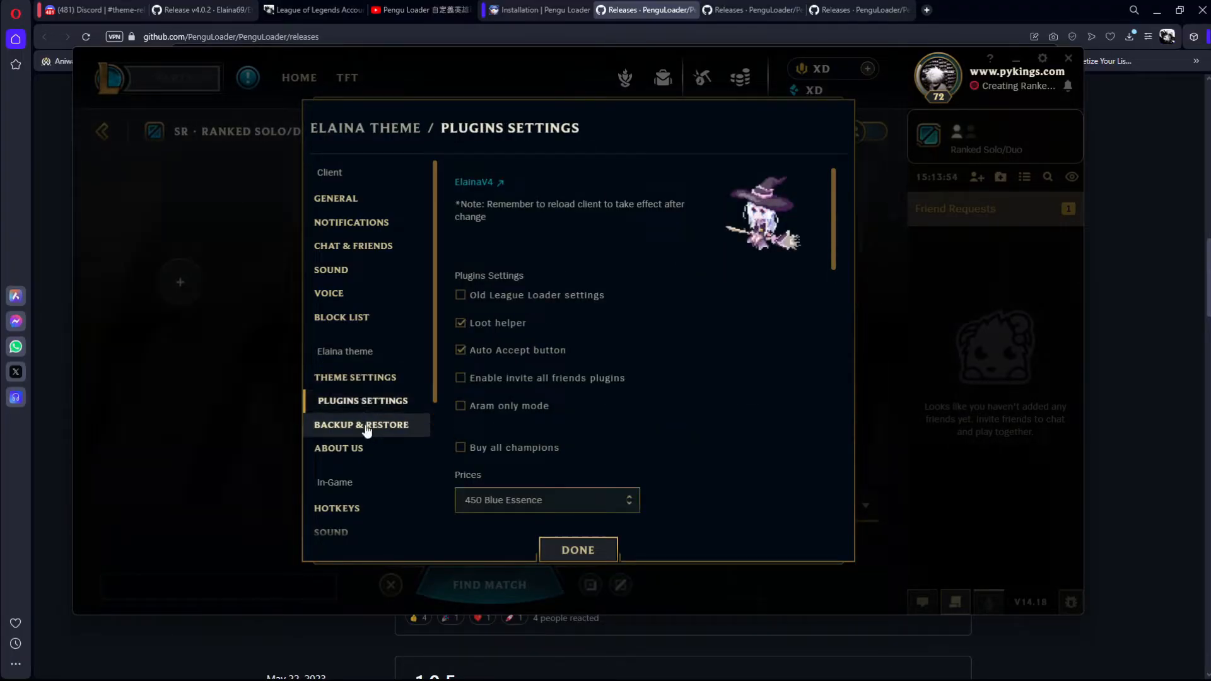
pyautogui.click(398, 424)
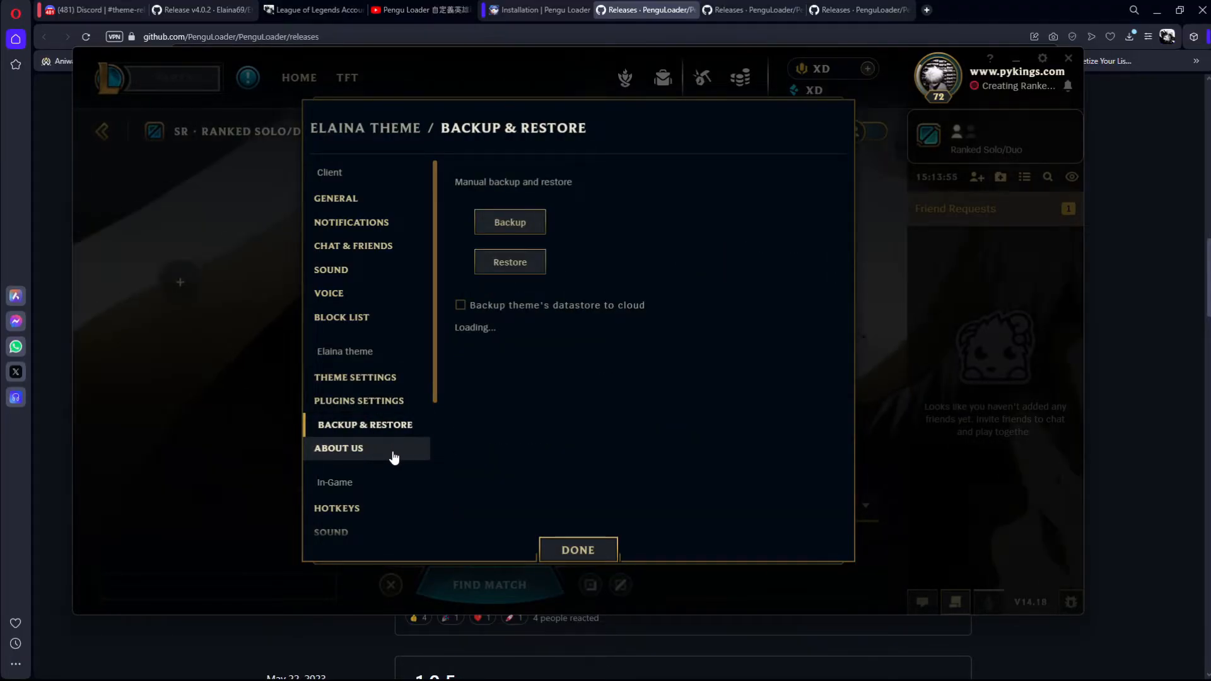
pyautogui.click(567, 550)
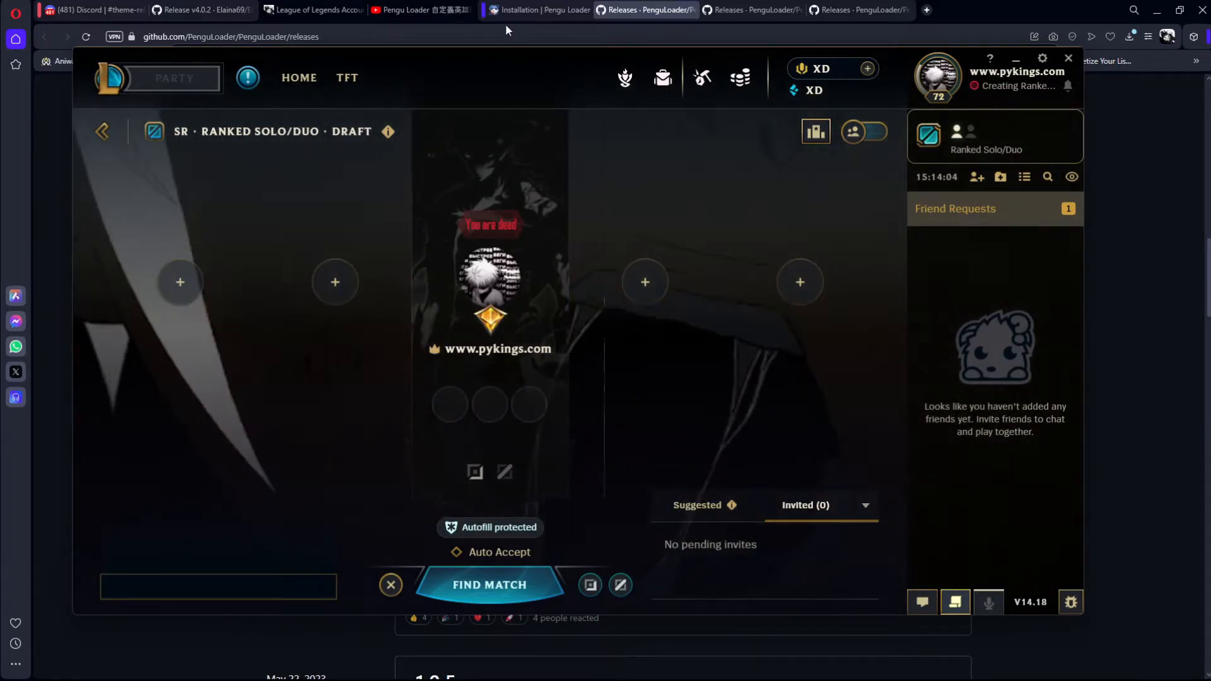
# Step: Switch to the Pengu Loader page in the browser and load the site's home page at pengu.lol
pyautogui.click(548, 5)
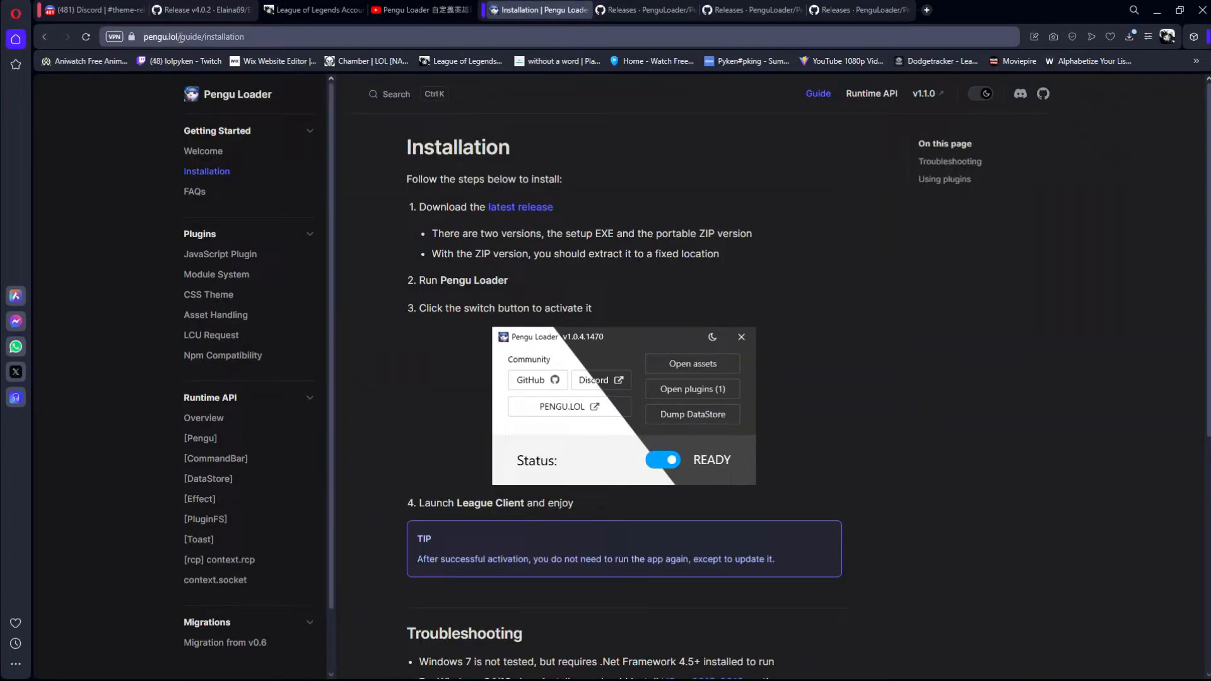
pyautogui.write('pengu.lol')
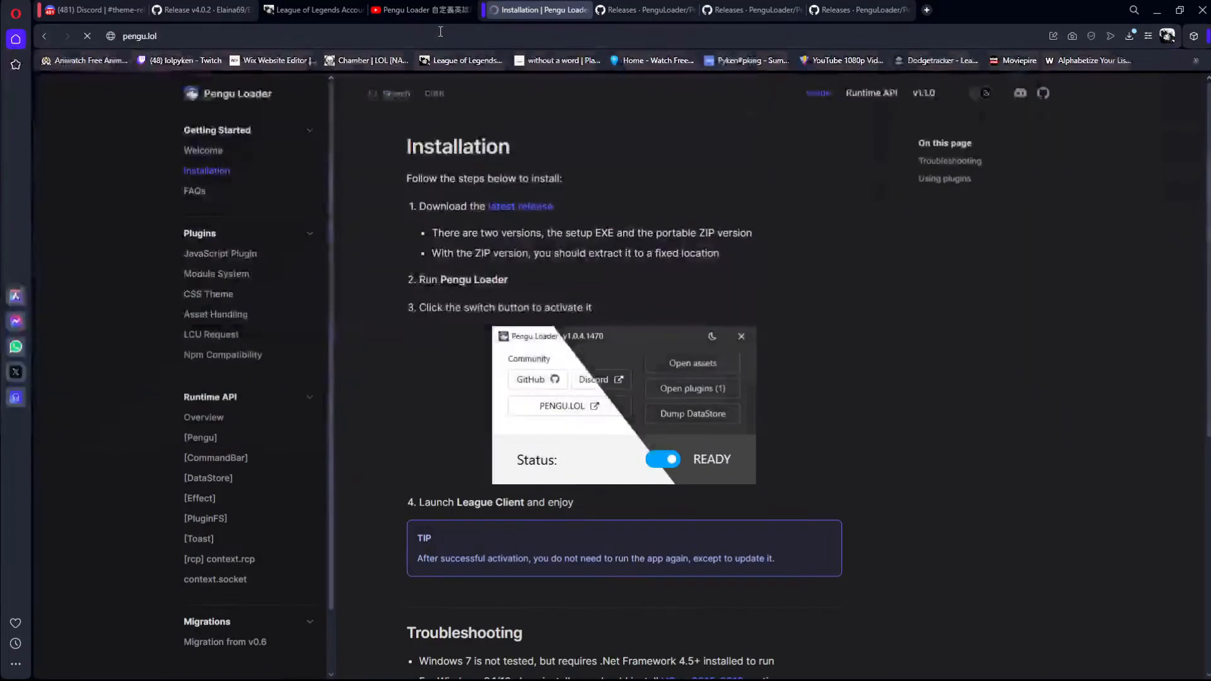
pyautogui.press('Return')
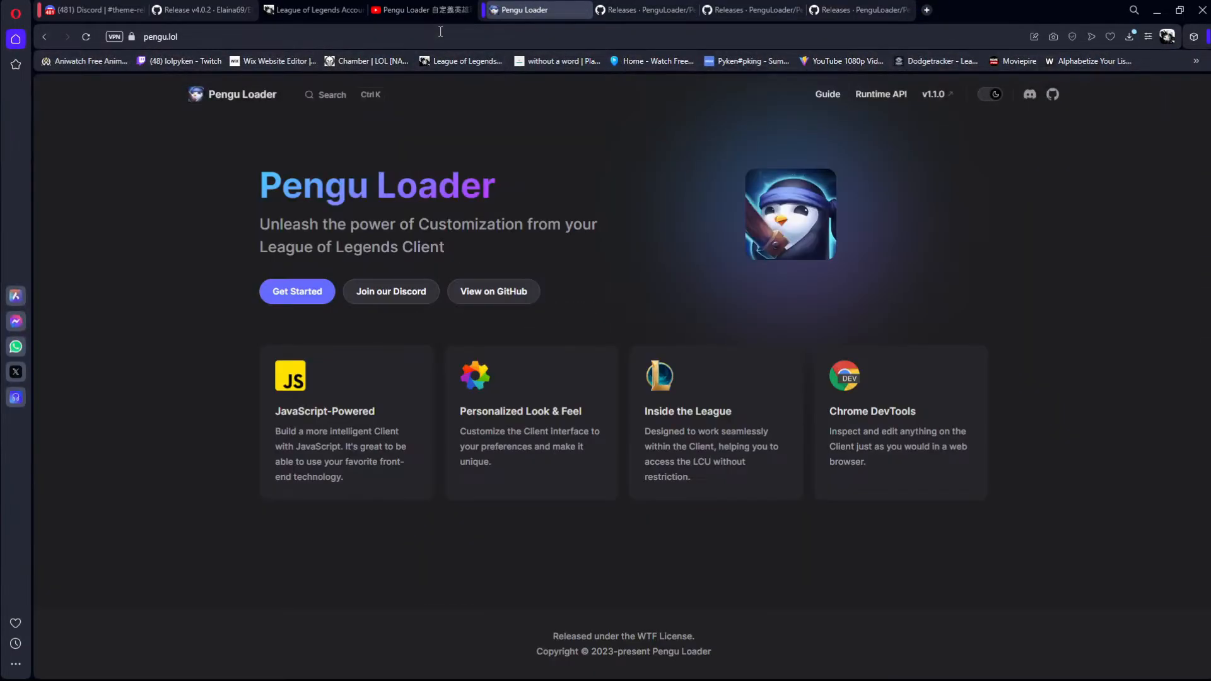
# Step: Open the Pengu Loader installation guide from the welcome guide and follow its latest release link to GitHub
pyautogui.click(294, 297)
pyautogui.scroll(-15, 539, 373)
pyautogui.click(519, 477)
pyautogui.click(532, 202)
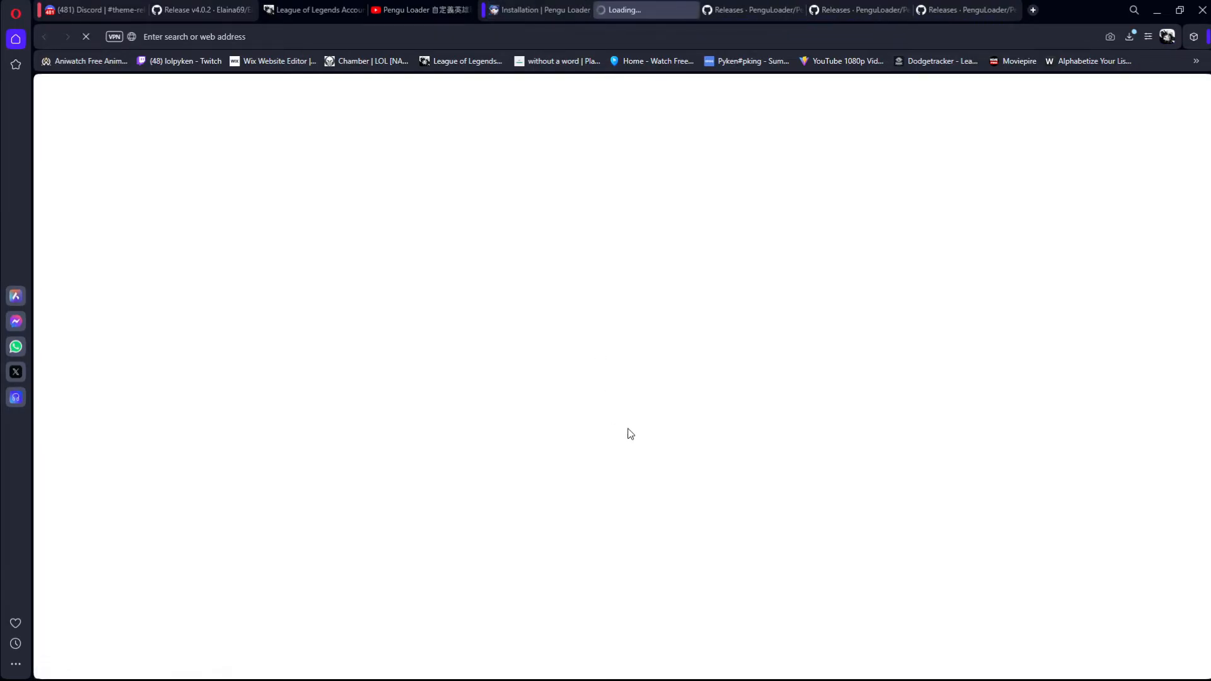
# Step: Examine the Pengu Loader releases on GitHub, comparing v1.1.0 with the newer v1.1.2 and v1.1.3
pyautogui.scroll(-6, 455, 334)
pyautogui.scroll(-10, 455, 341)
pyautogui.moveTo(486, 145); pyautogui.dragTo(397, 146)
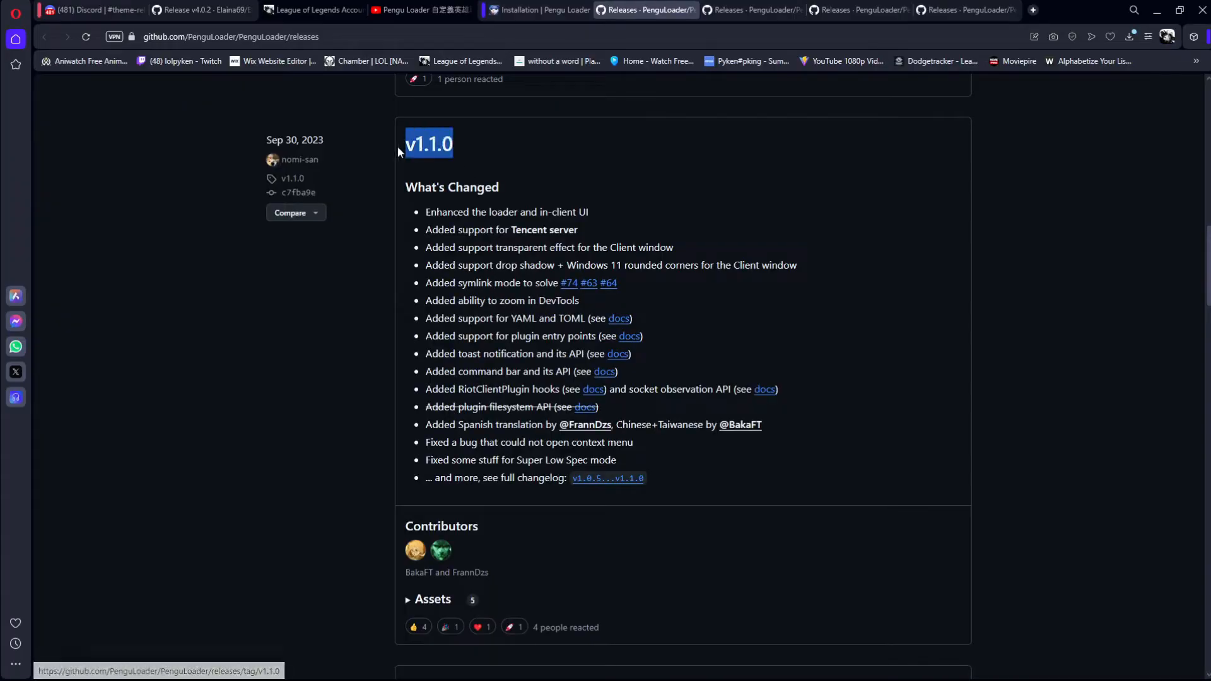
pyautogui.click(467, 157)
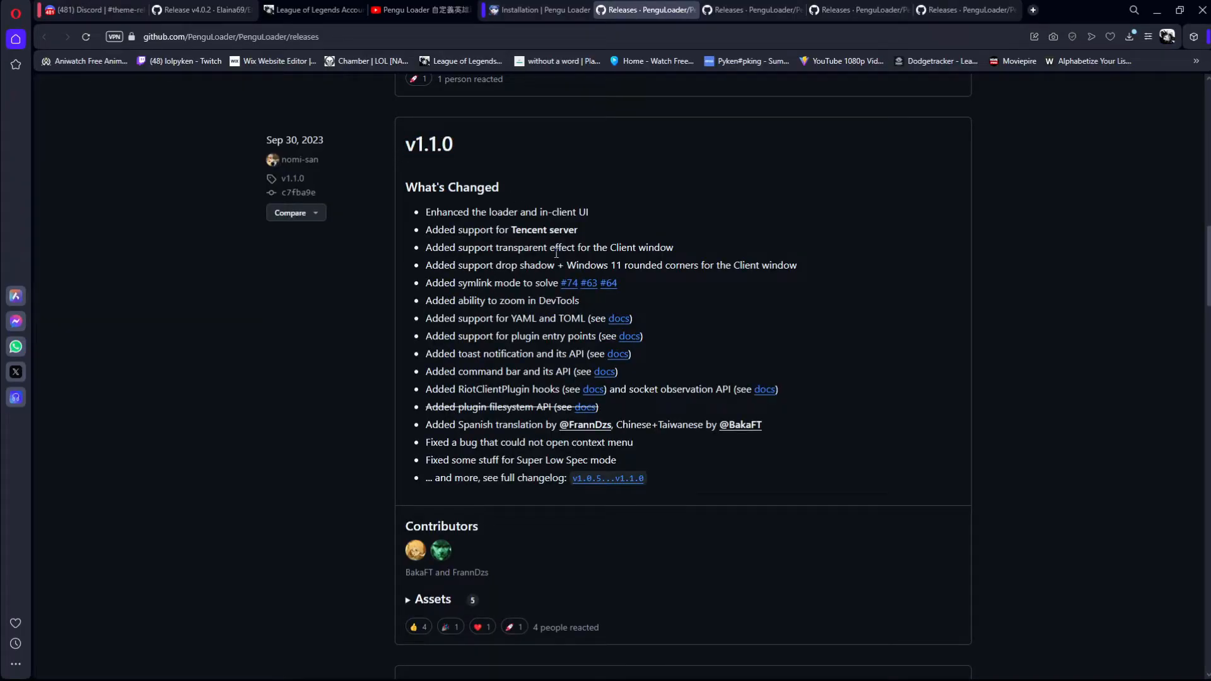
pyautogui.scroll(3, 509, 334)
pyautogui.moveTo(482, 333); pyautogui.dragTo(408, 343)
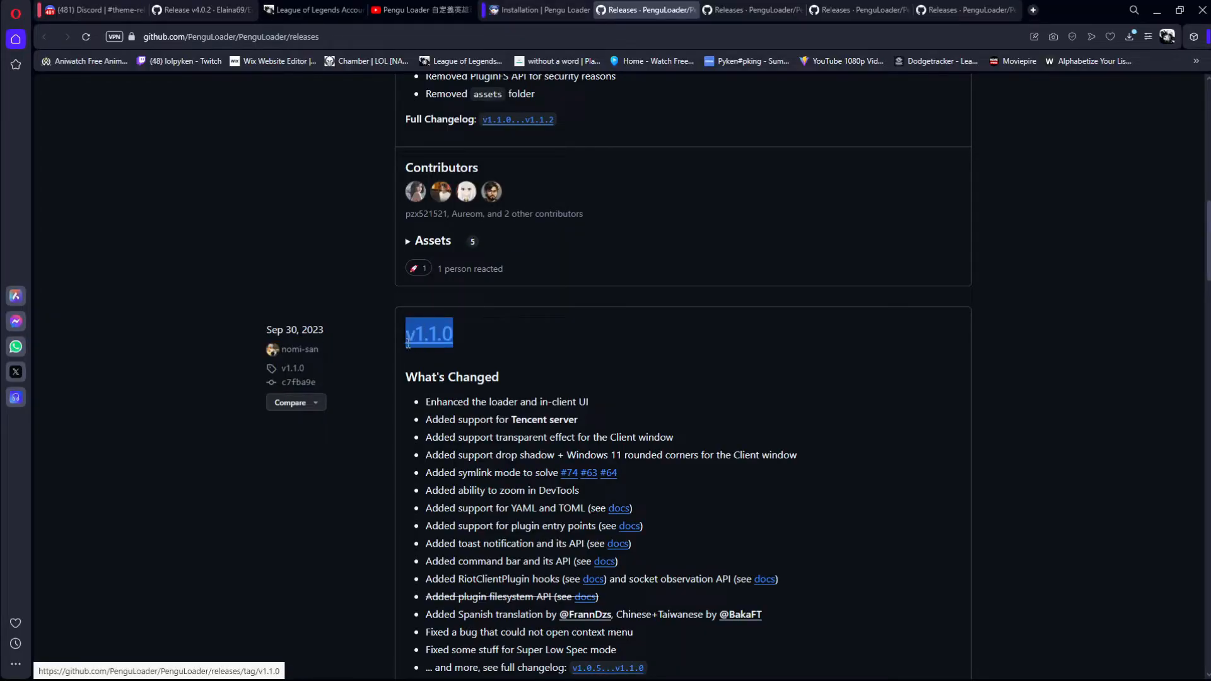
pyautogui.click(457, 340)
pyautogui.scroll(5, 459, 328)
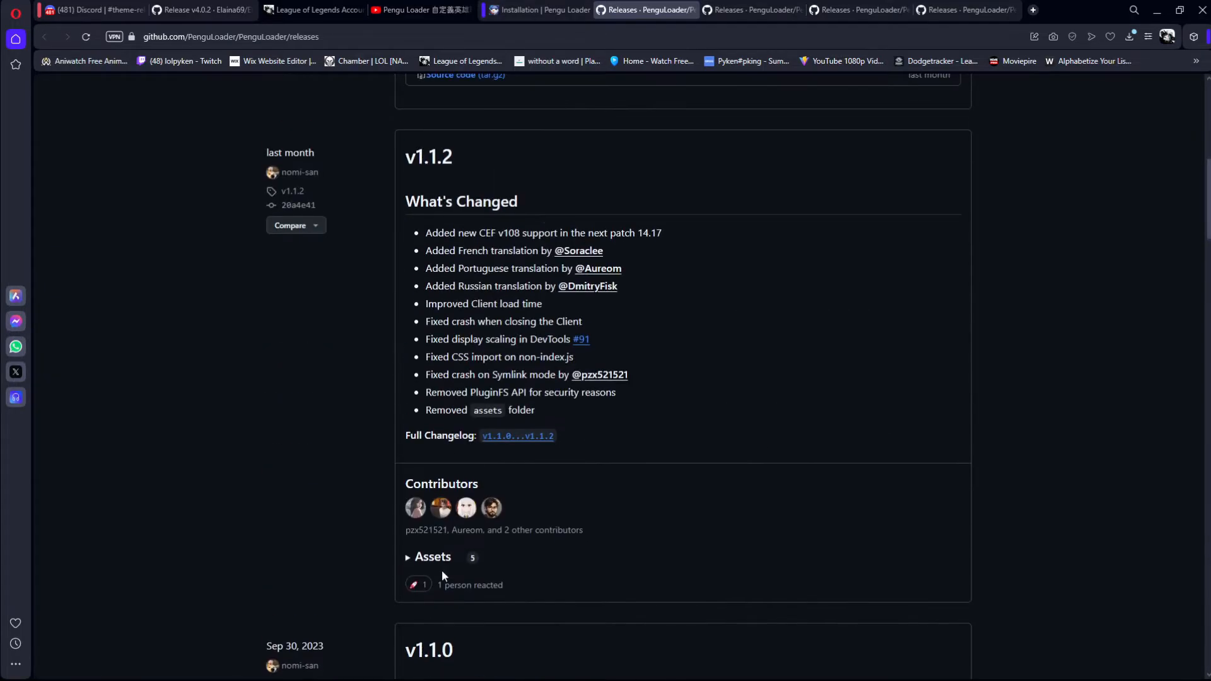
pyautogui.scroll(10, 464, 423)
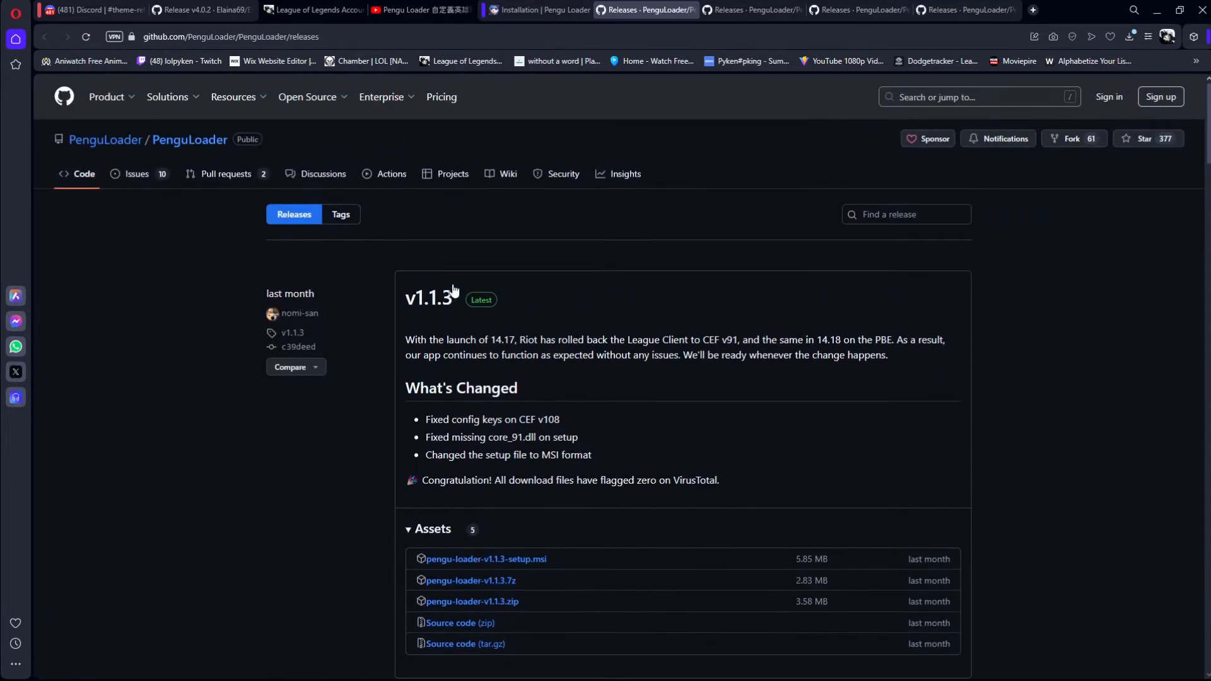
pyautogui.scroll(-6, 444, 305)
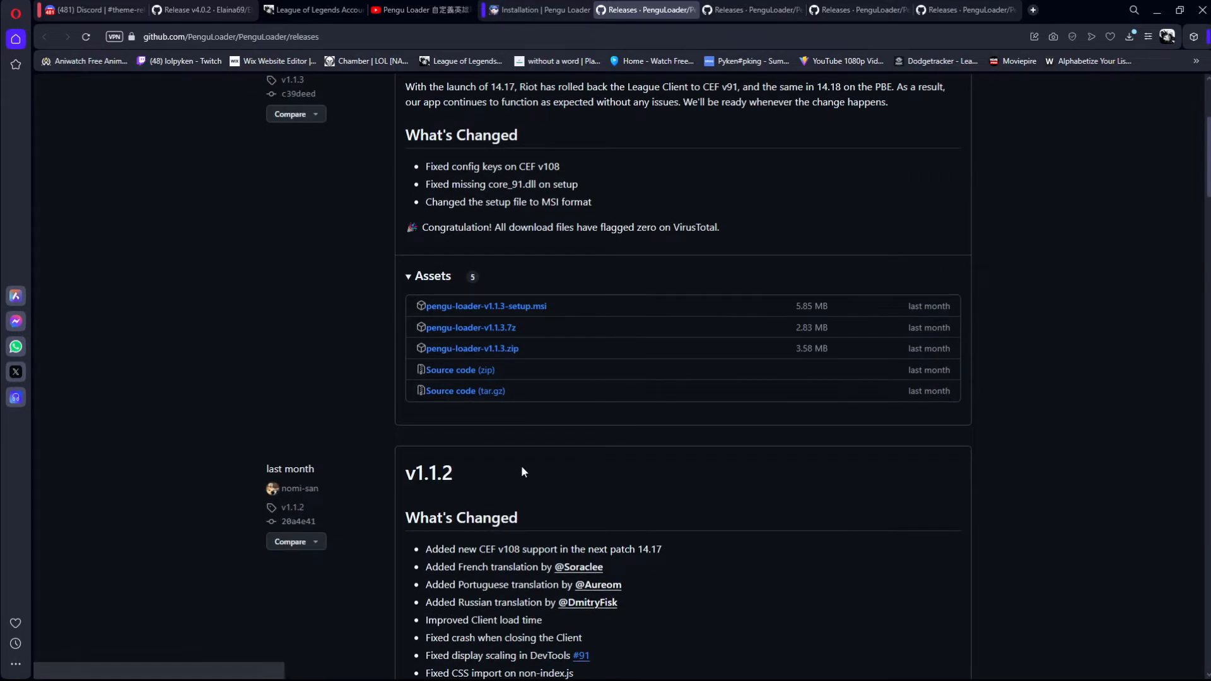
# Step: Expand the assets of the v1.1.0 release to show its pengu-loader-v1.1.0-setup.exe download
pyautogui.scroll(-13, 548, 470)
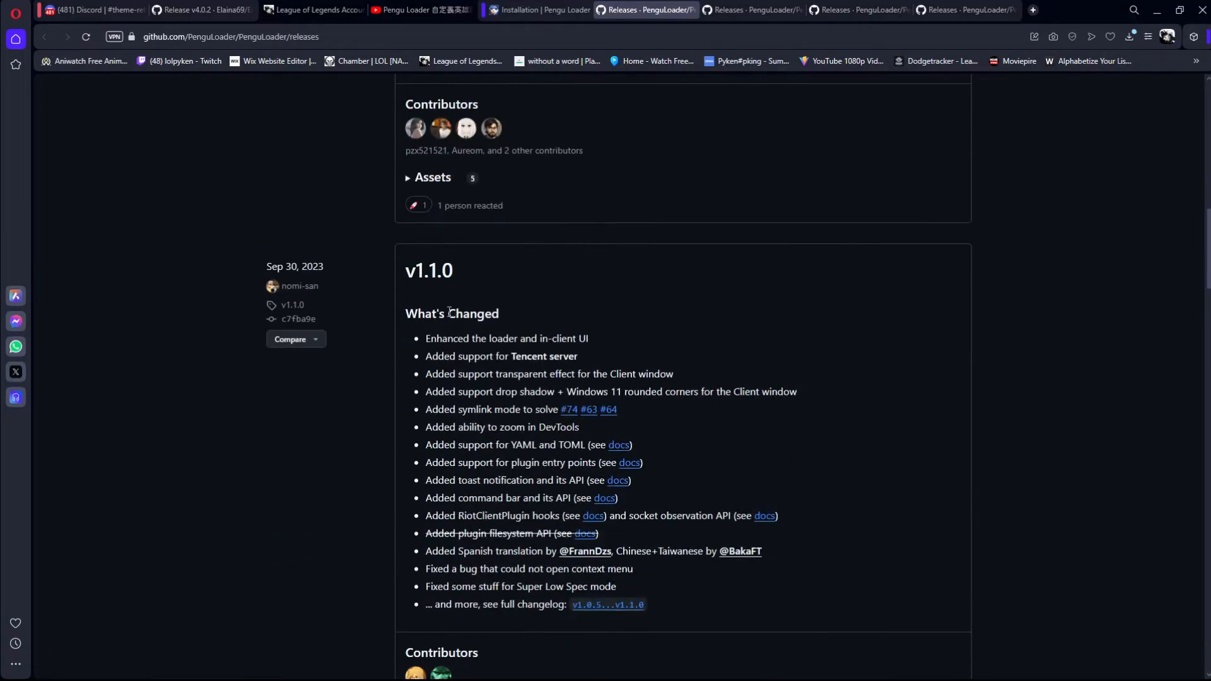
pyautogui.scroll(-4, 555, 433)
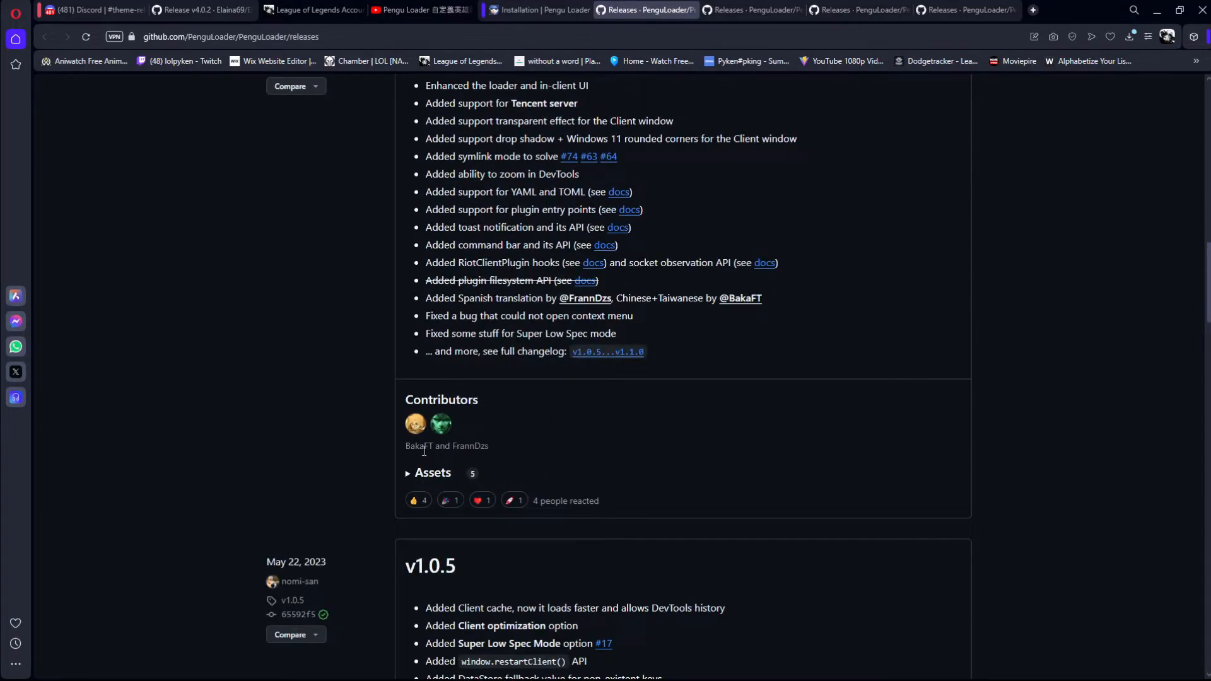
pyautogui.scroll(4, 435, 221)
pyautogui.scroll(-3, 468, 351)
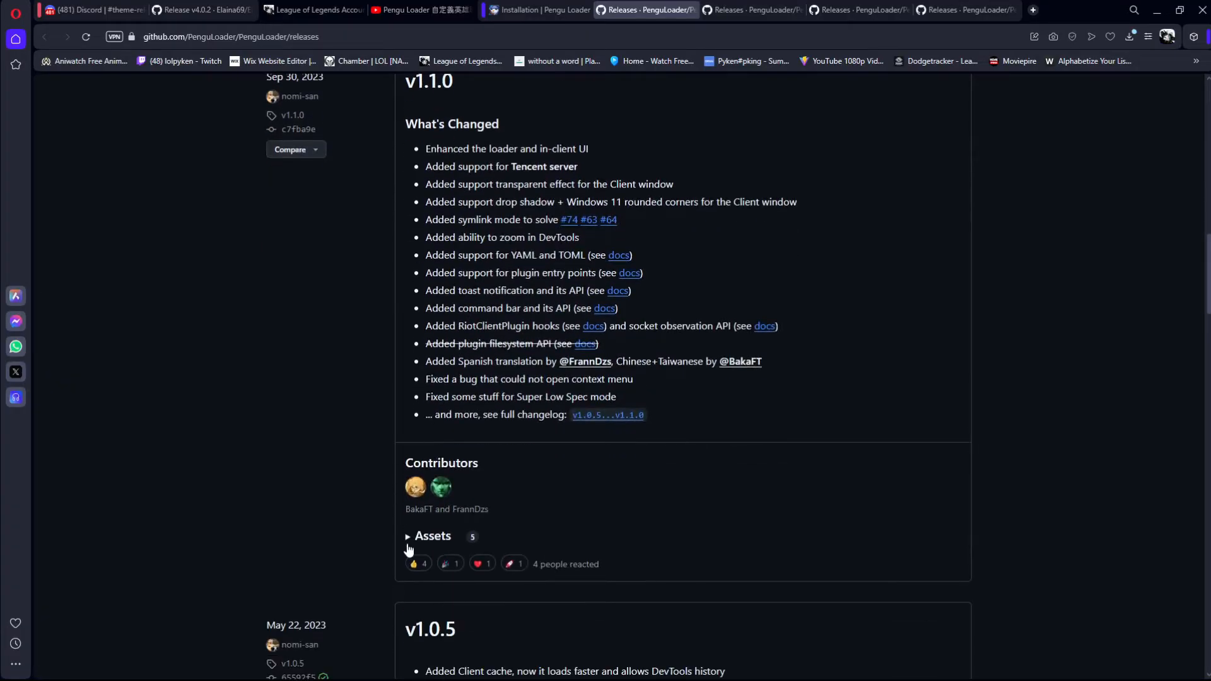
pyautogui.scroll(1, 438, 221)
pyautogui.scroll(-1, 460, 505)
pyautogui.click(410, 539)
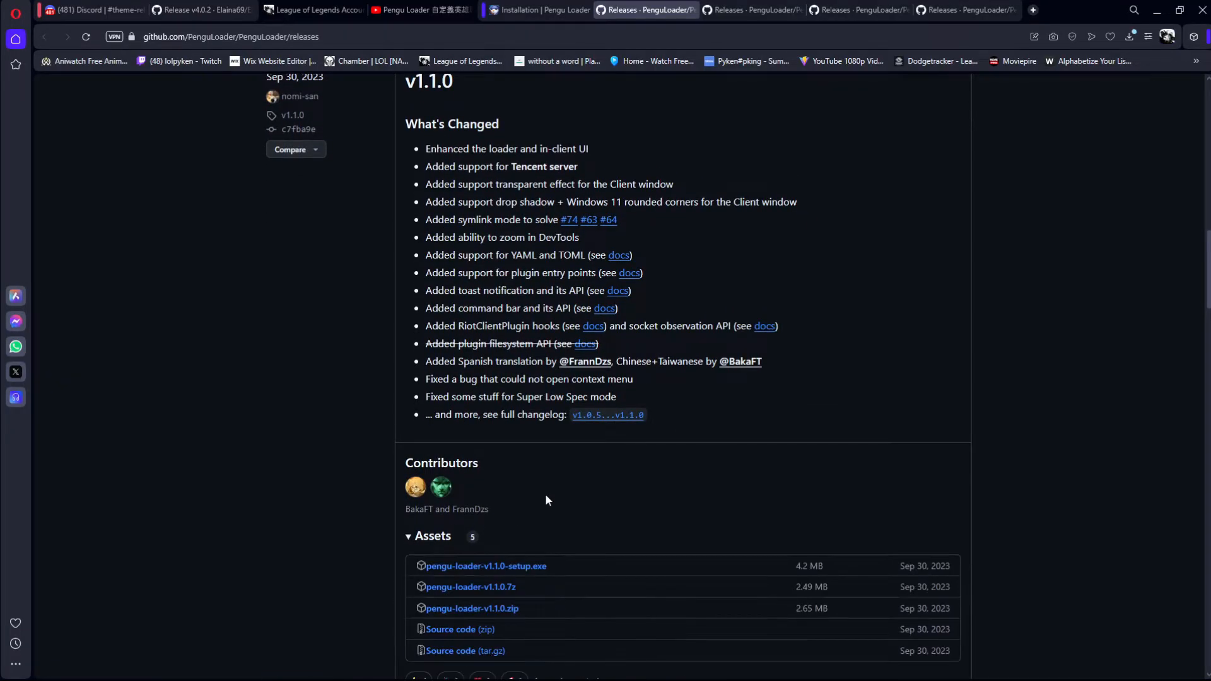
pyautogui.scroll(-1, 347, 467)
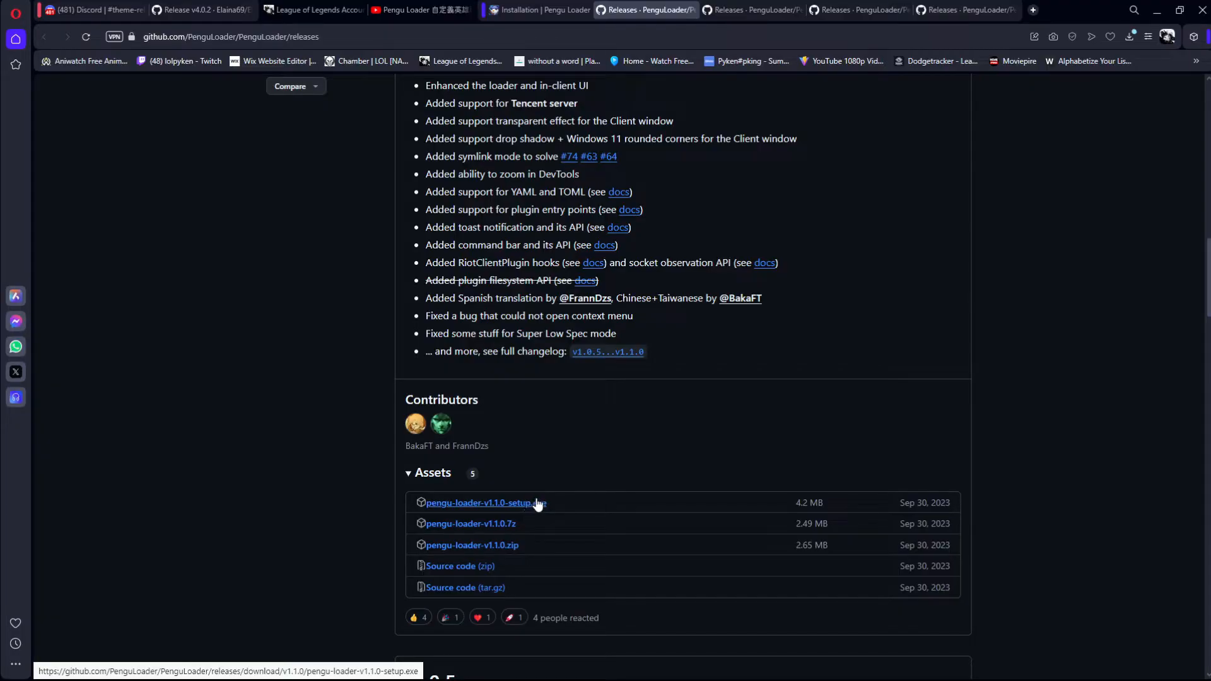
# Step: Expand the assets of the v1.1.2 release on the Pengu Loader releases page
pyautogui.scroll(-4, 486, 457)
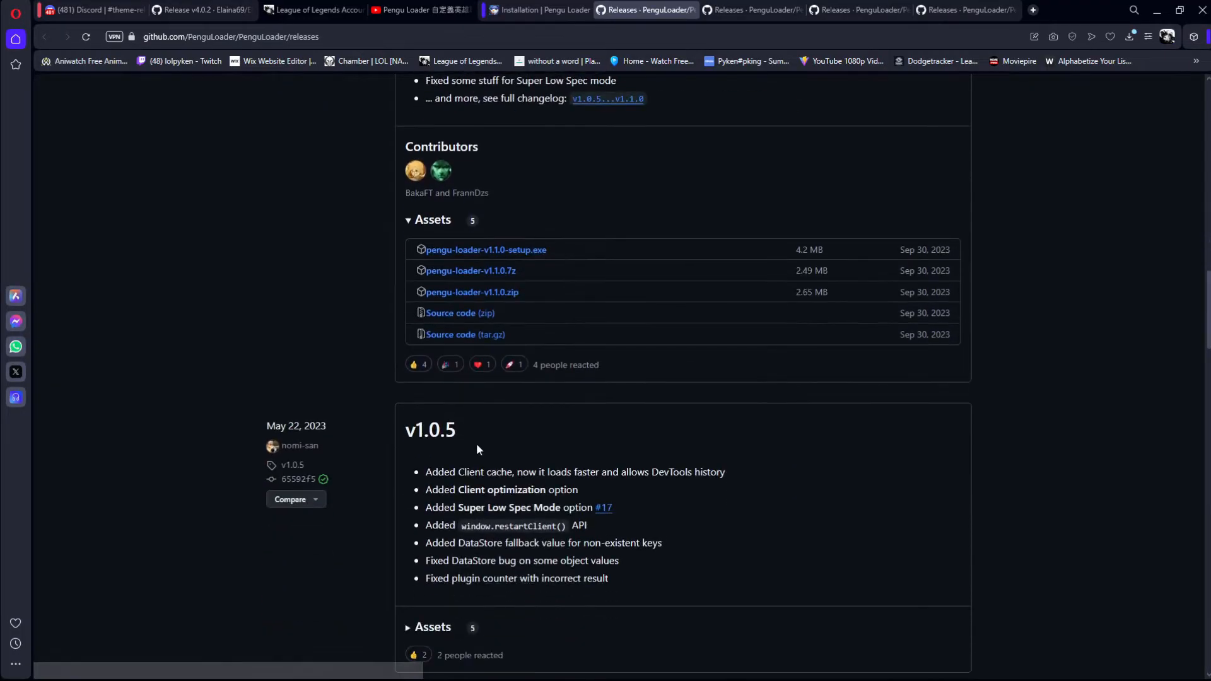
pyautogui.scroll(4, 479, 466)
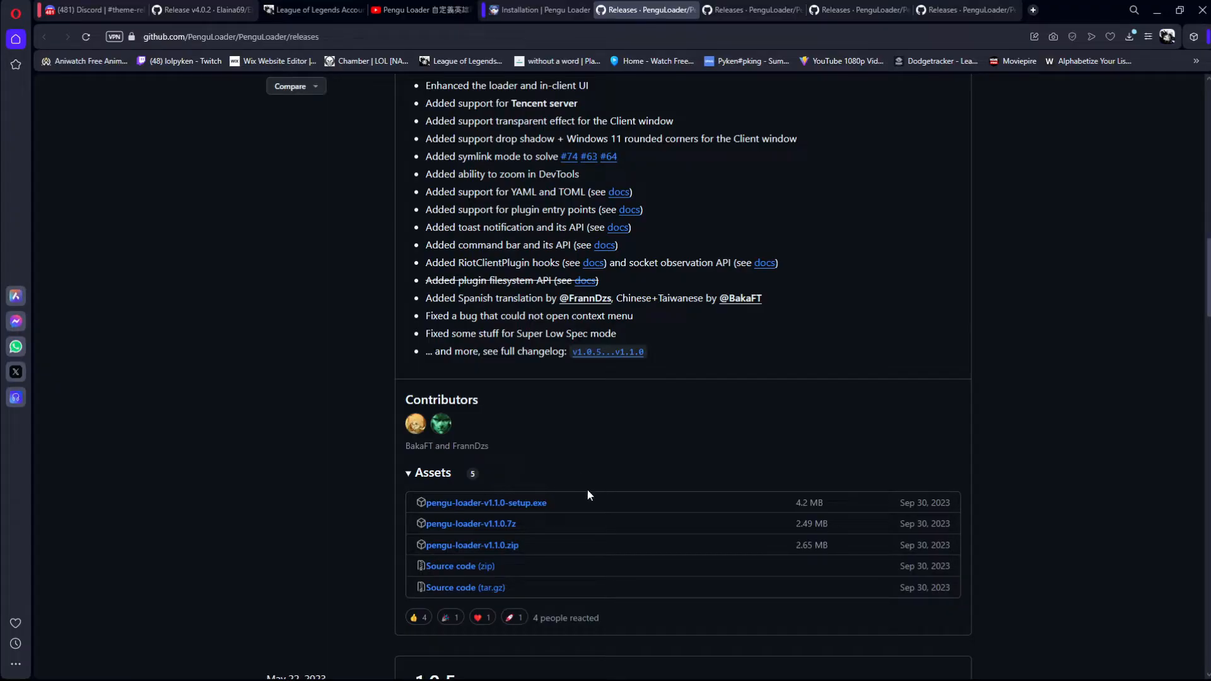
pyautogui.moveTo(459, 522); pyautogui.dragTo(661, 466)
pyautogui.scroll(10, 575, 497)
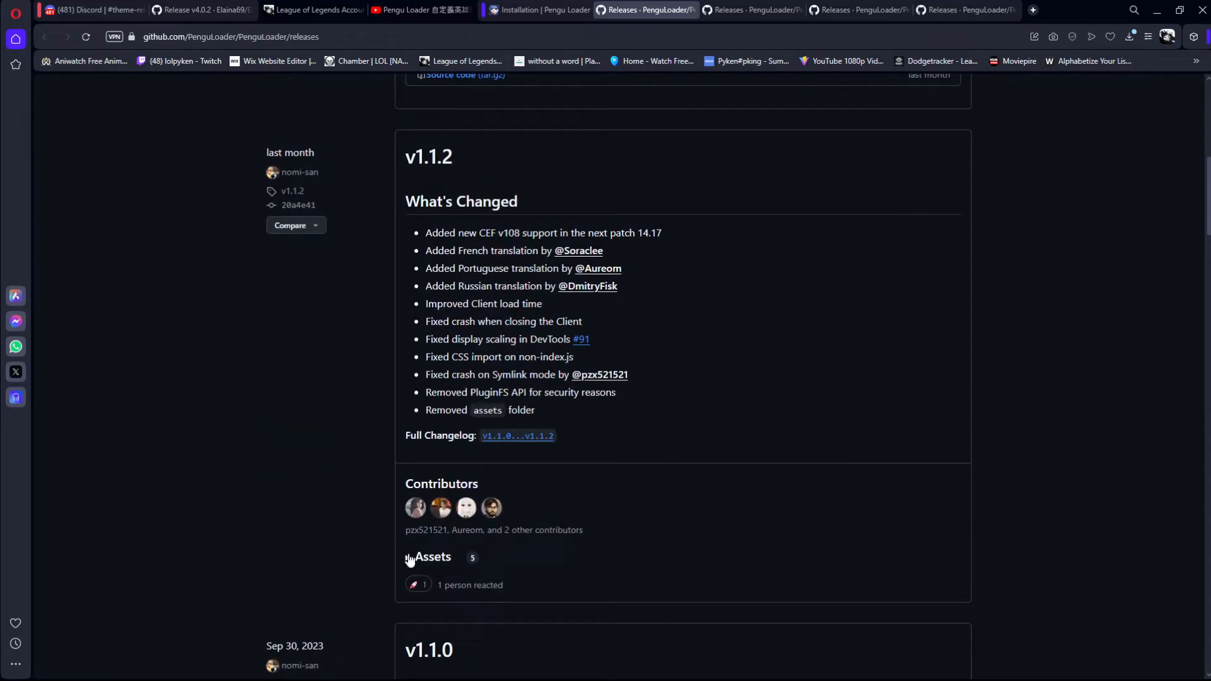
pyautogui.click(408, 557)
# Step: Download pengu-loader-v1.1.2-setup.exe from the v1.1.2 assets and save it in the Downloads folder
pyautogui.scroll(-7, 431, 344)
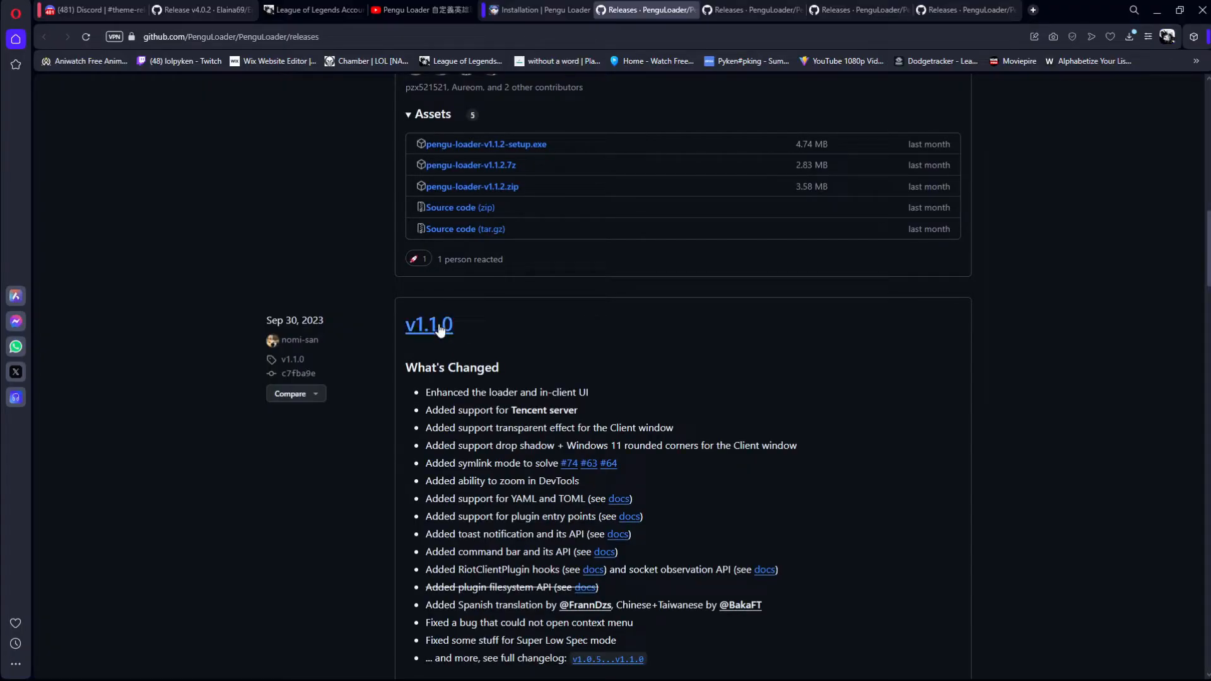
pyautogui.scroll(8, 468, 346)
pyautogui.scroll(-3, 476, 487)
pyautogui.scroll(-10, 517, 516)
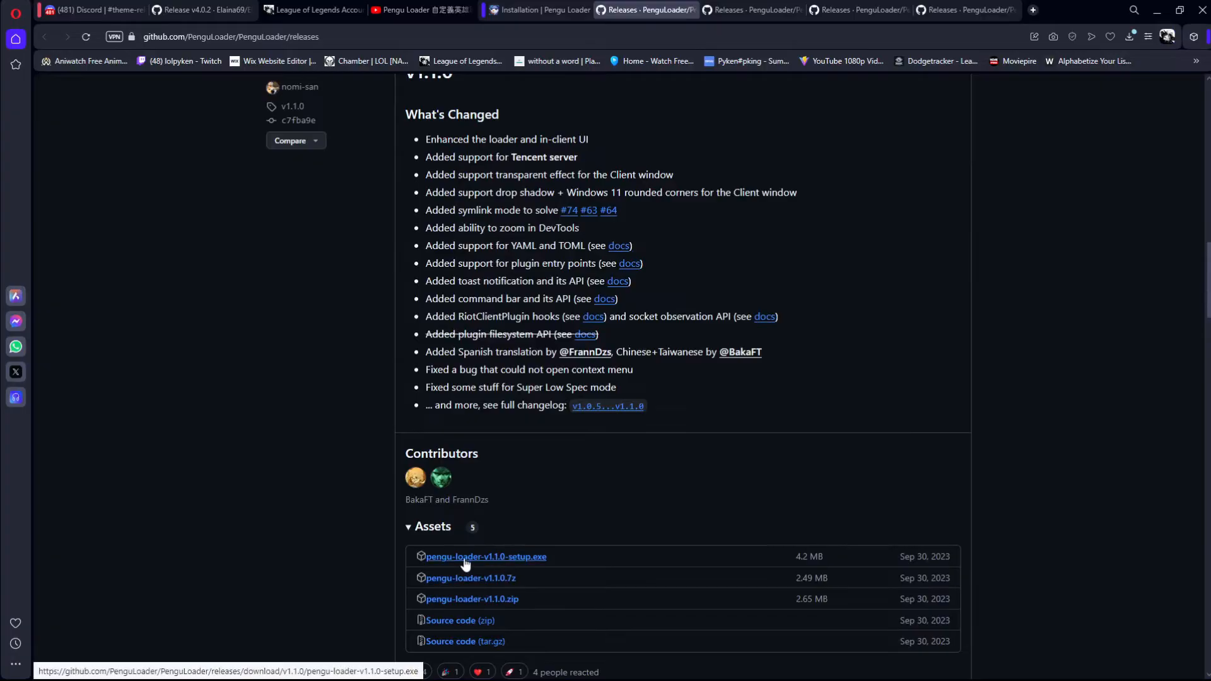
pyautogui.scroll(4, 478, 555)
pyautogui.click(529, 144)
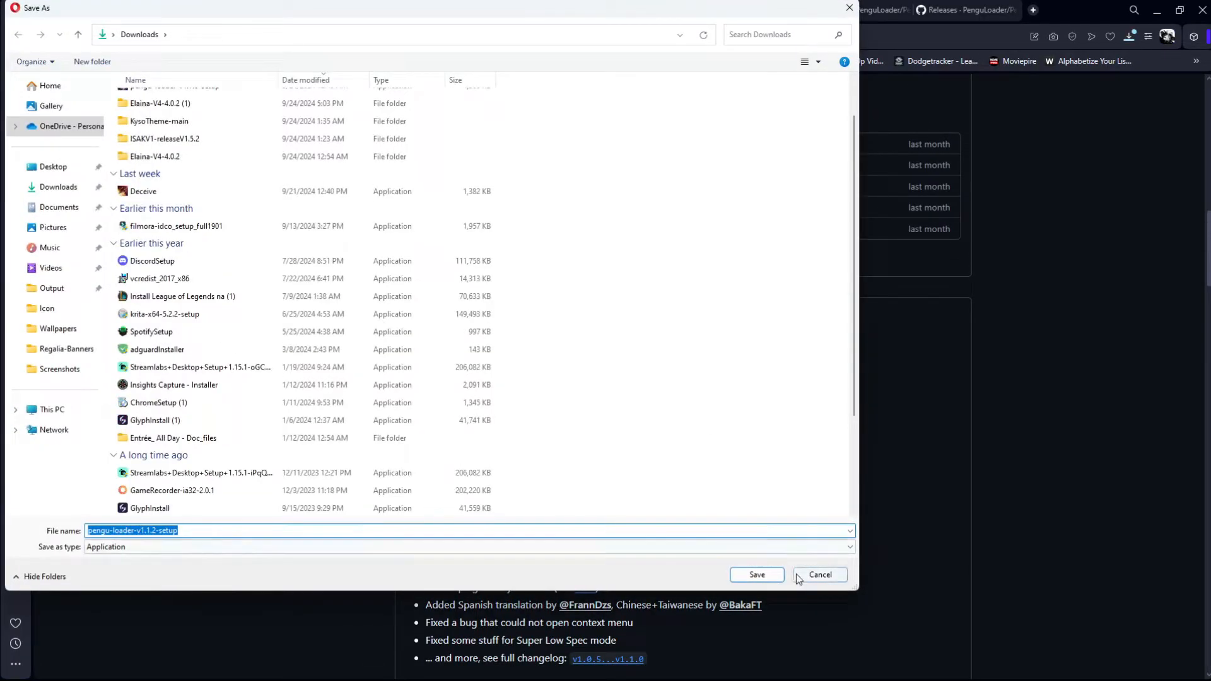
pyautogui.click(761, 574)
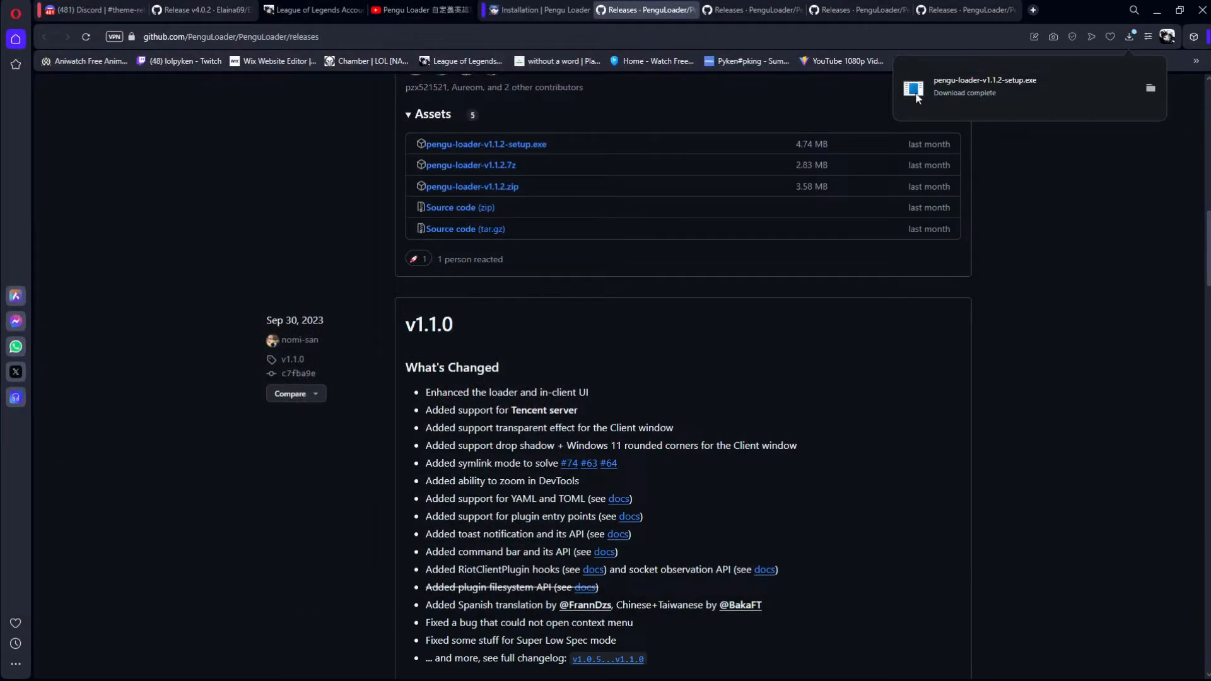
# Step: Show the downloaded v1.1.2 installer in its folder and select pengu-loader-v1.1.2-setup
pyautogui.click(1149, 90)
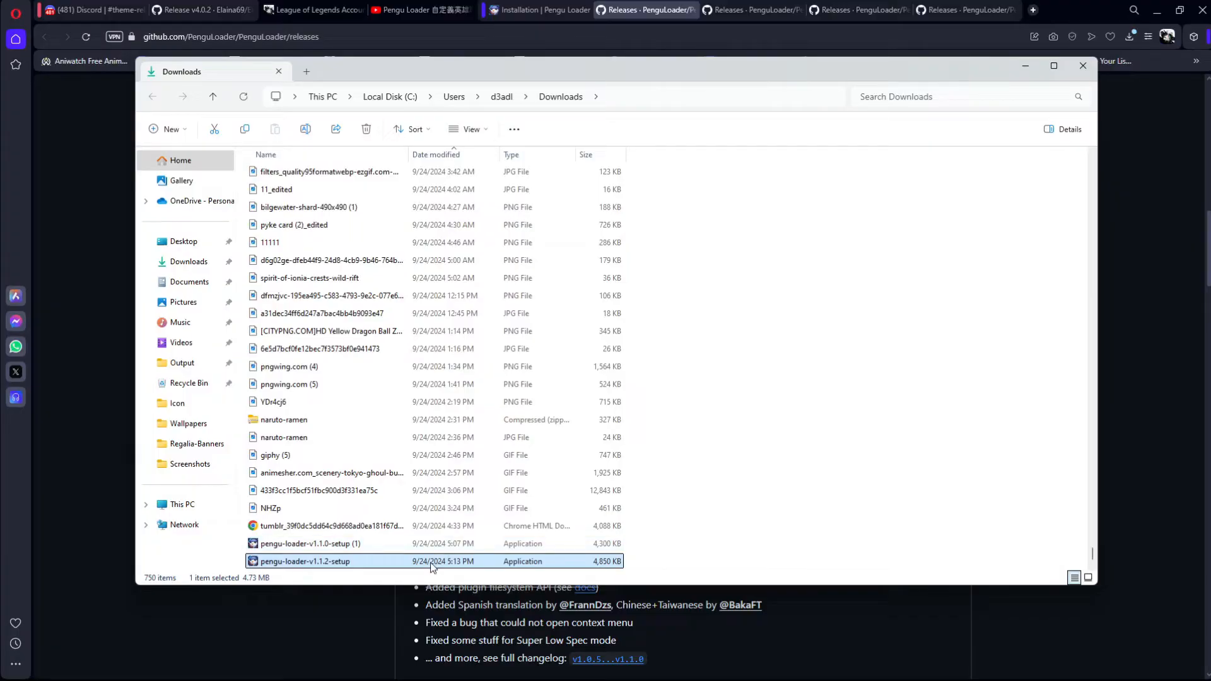
pyautogui.moveTo(653, 563); pyautogui.dragTo(713, 442)
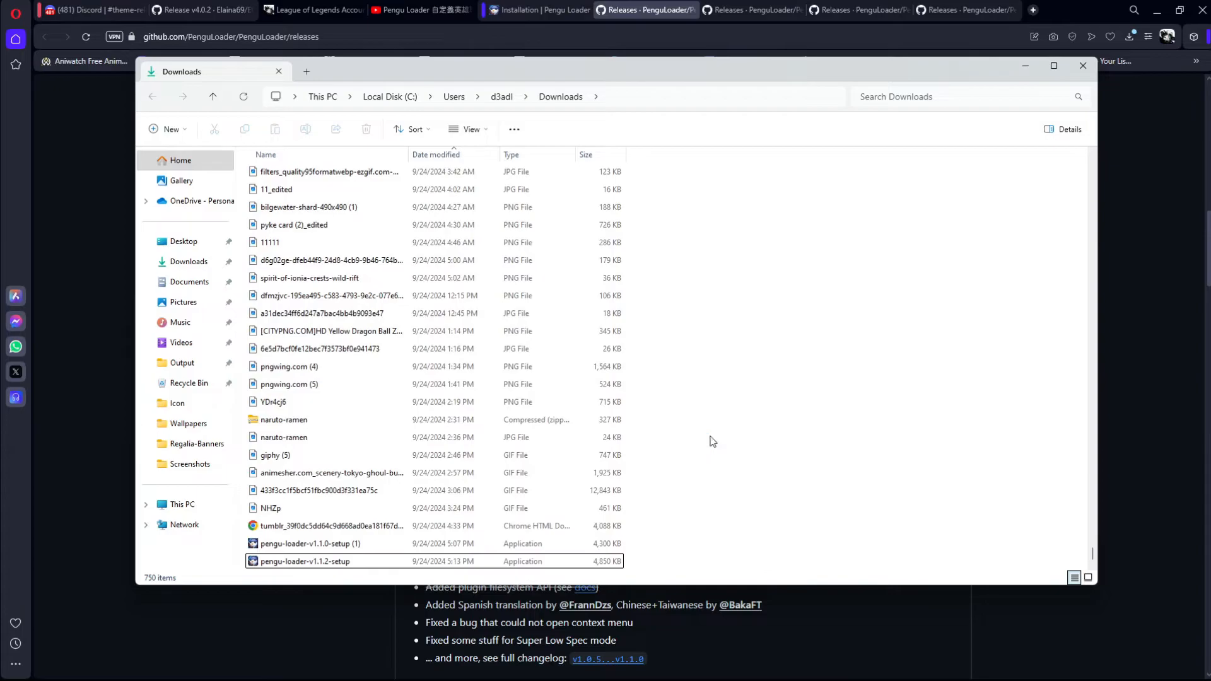
pyautogui.click(358, 563)
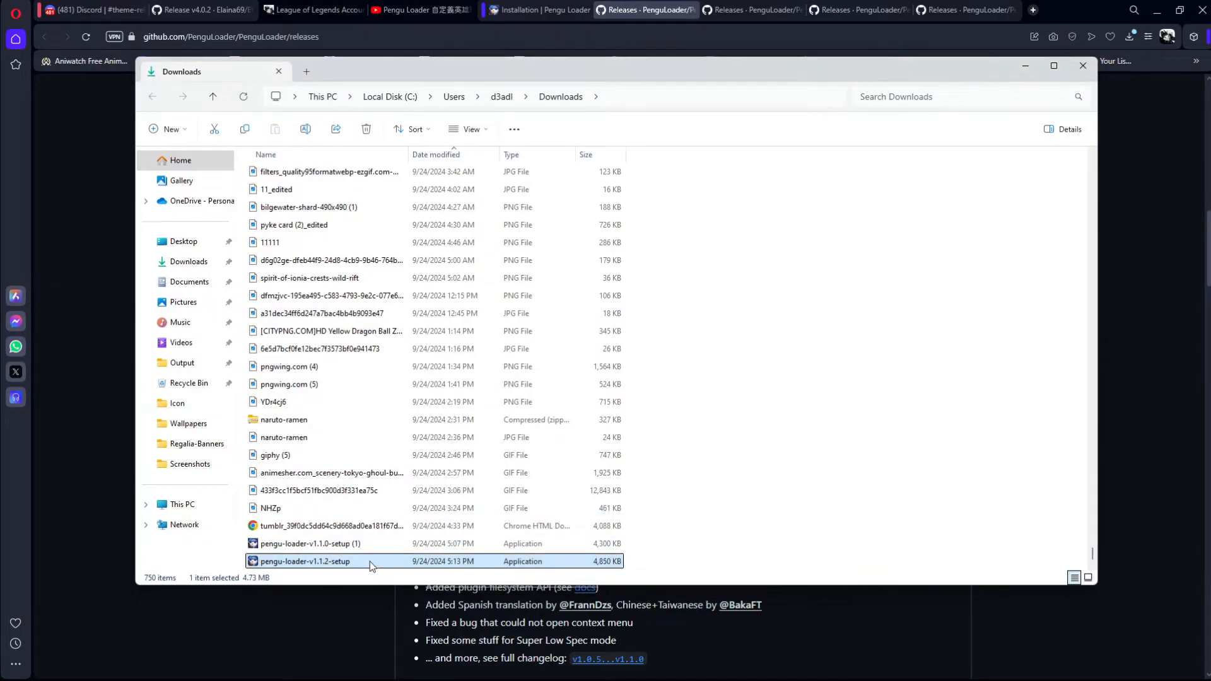
pyautogui.click(1019, 653)
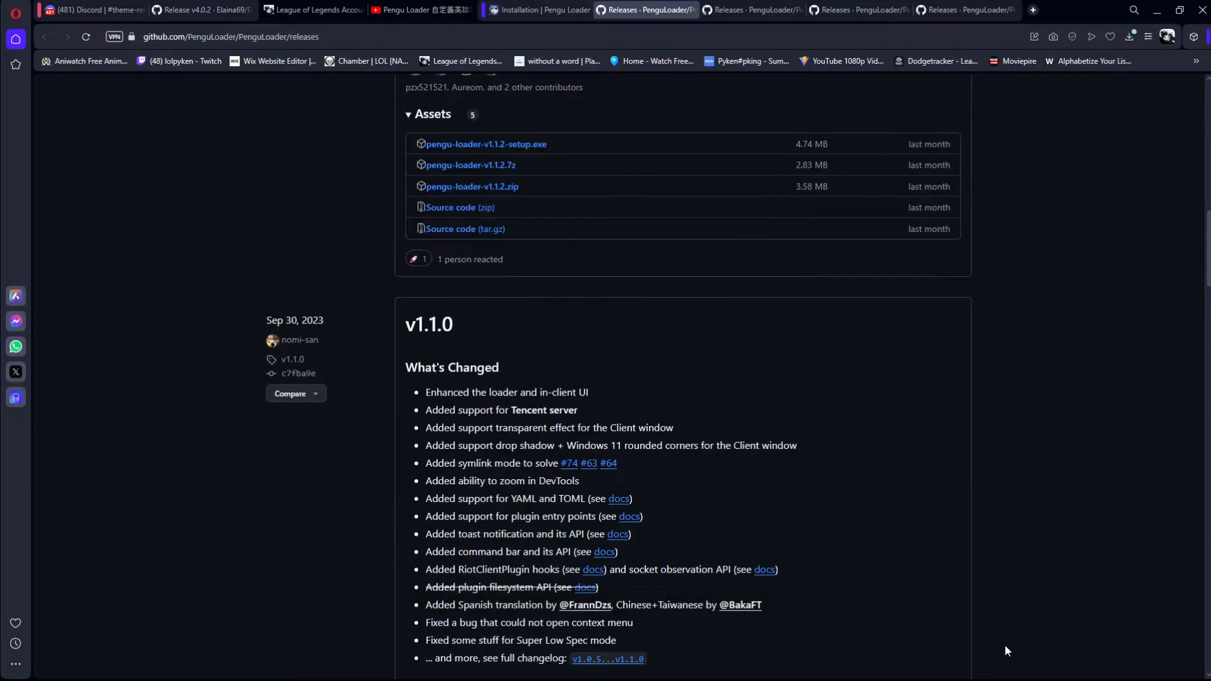
pyautogui.scroll(-3, 628, 414)
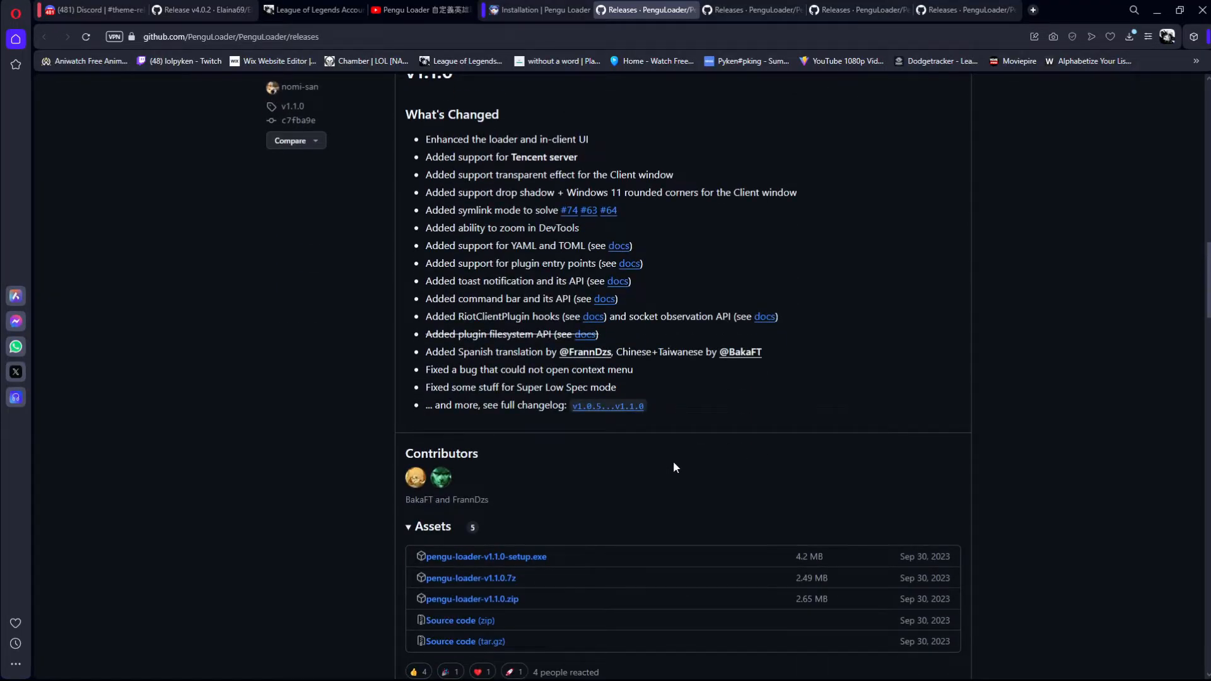
pyautogui.scroll(1, 672, 466)
pyautogui.hotkey('alt', 'Tab')
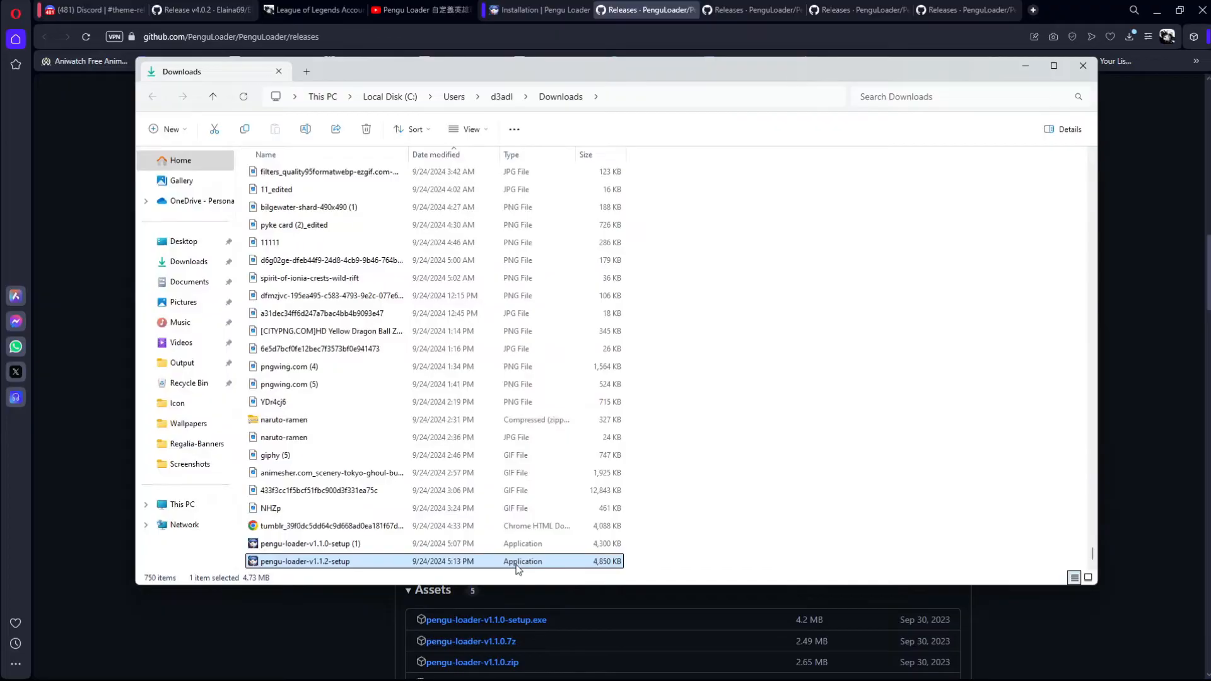
# Step: Unblock the pengu-loader-v1.1.2-setup file in its properties and confirm the change
pyautogui.rightClick(516, 568)
pyautogui.click(563, 501)
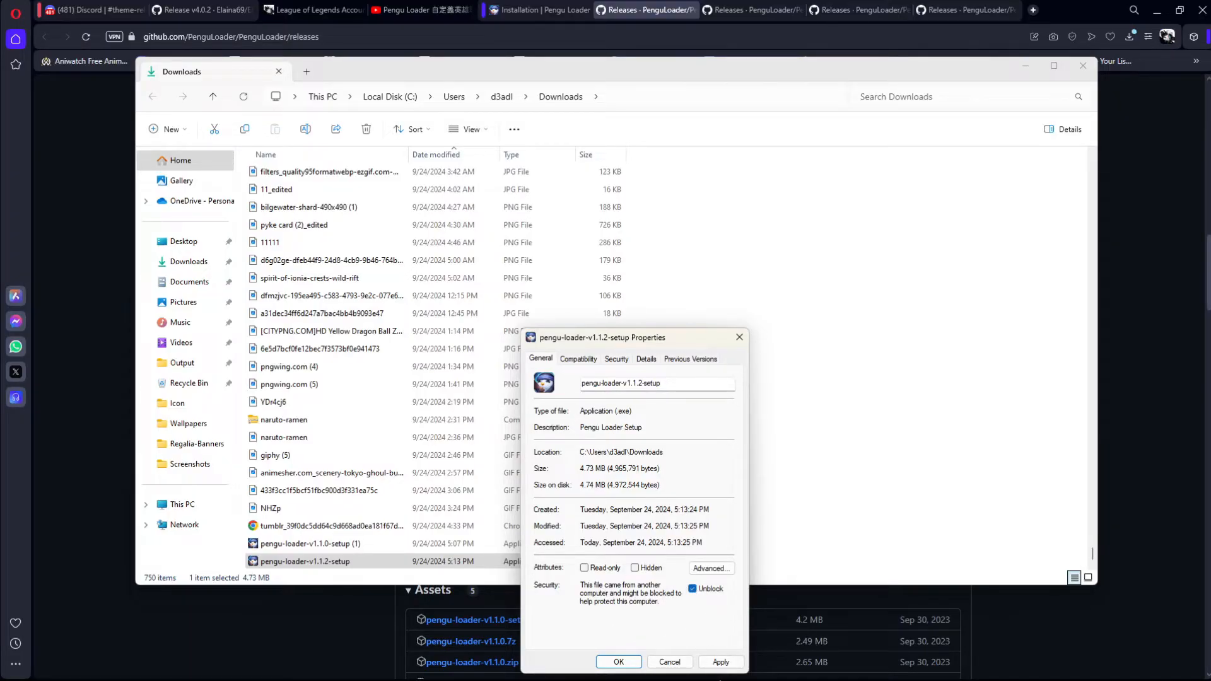
pyautogui.click(619, 662)
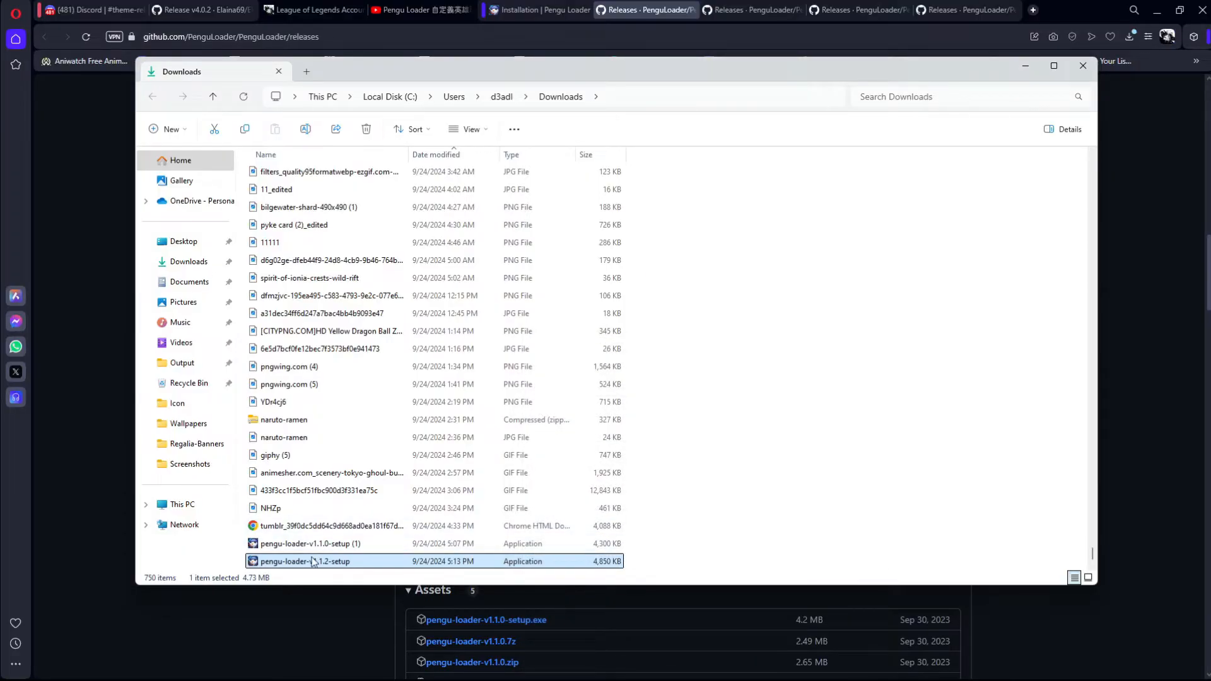
# Step: Run pengu-loader-v1.1.2-setup, accept the license agreement and confirm the existing C:\Program Files\Pengu Loader folder as destination
pyautogui.doubleClick(385, 565)
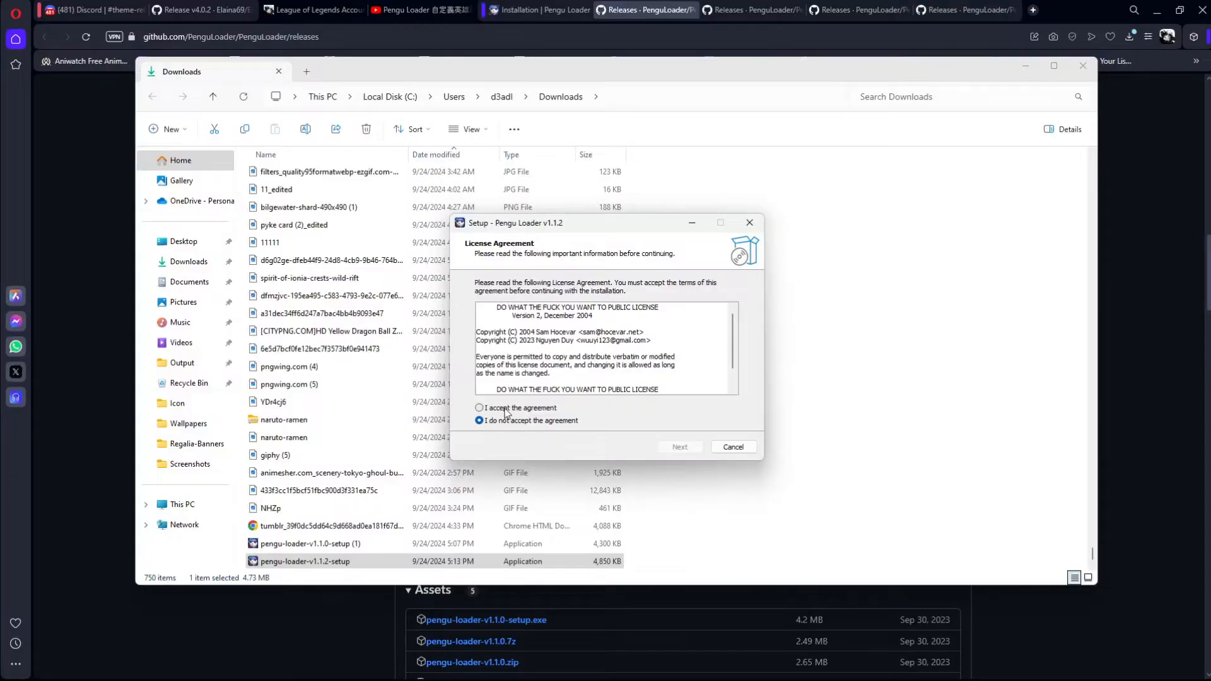
pyautogui.click(479, 407)
pyautogui.click(680, 447)
pyautogui.click(680, 447)
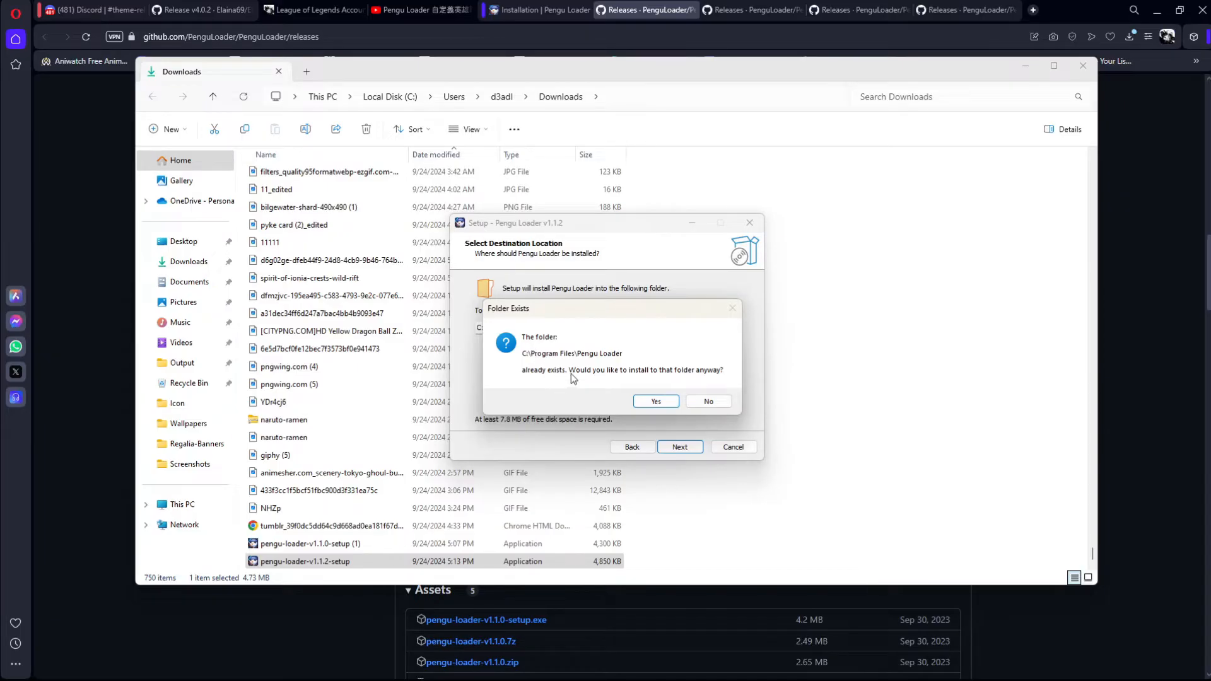
pyautogui.moveTo(613, 316); pyautogui.dragTo(598, 266)
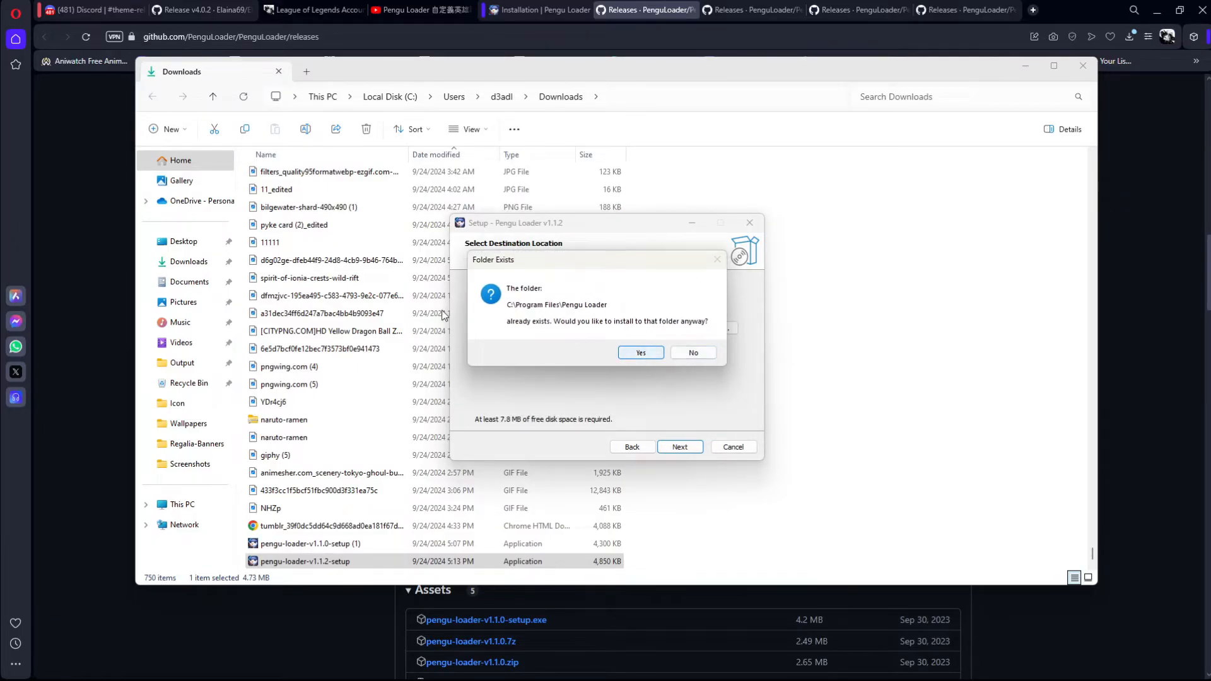
pyautogui.moveTo(501, 252); pyautogui.dragTo(522, 230)
pyautogui.click(657, 336)
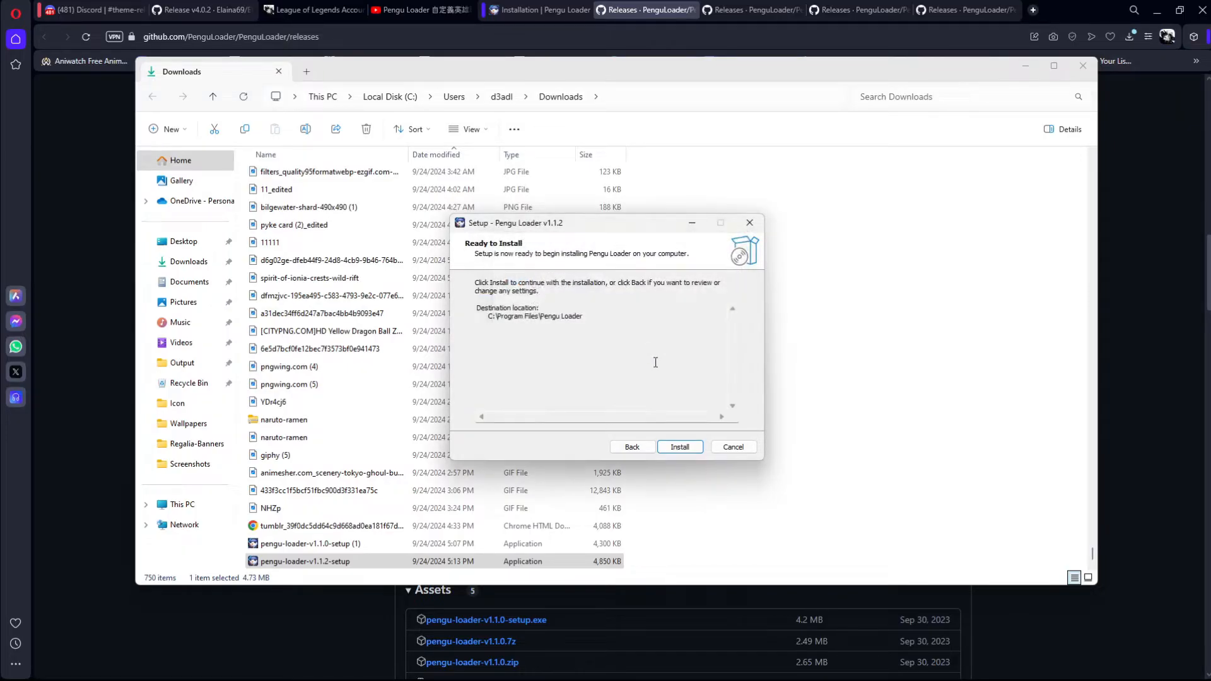
# Step: Try to install Pengu Loader v1.1.2 with the running applications closed automatically, and cancel the installation
pyautogui.click(680, 450)
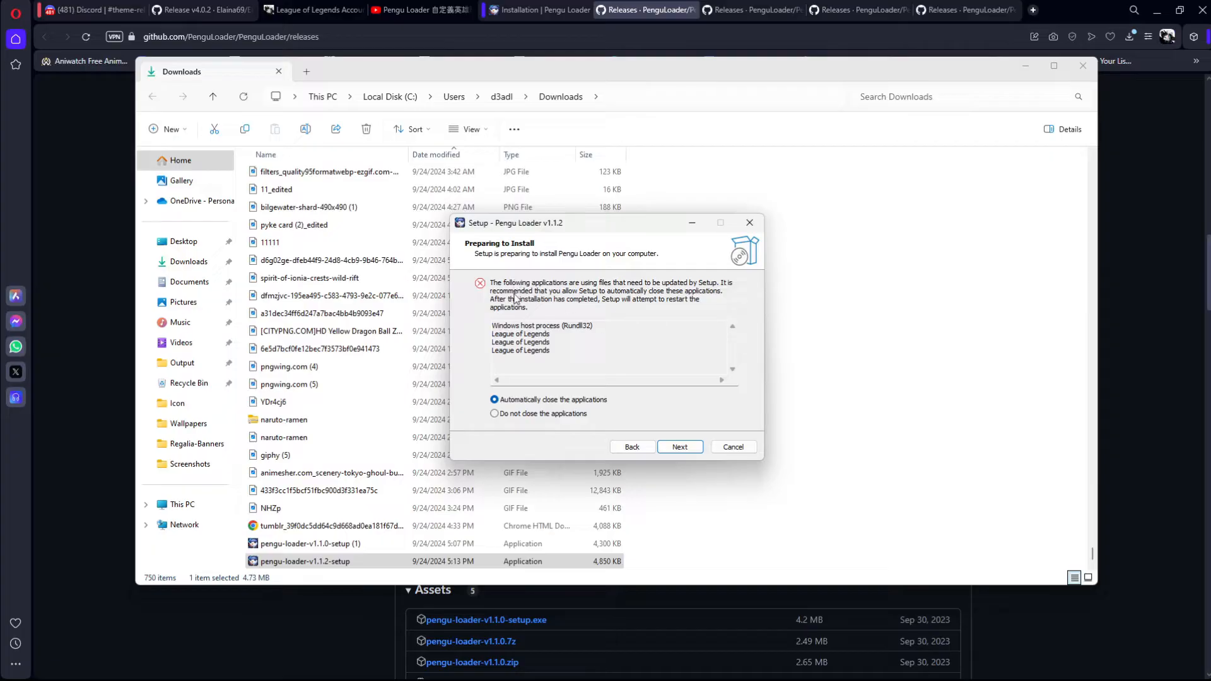
pyautogui.click(693, 449)
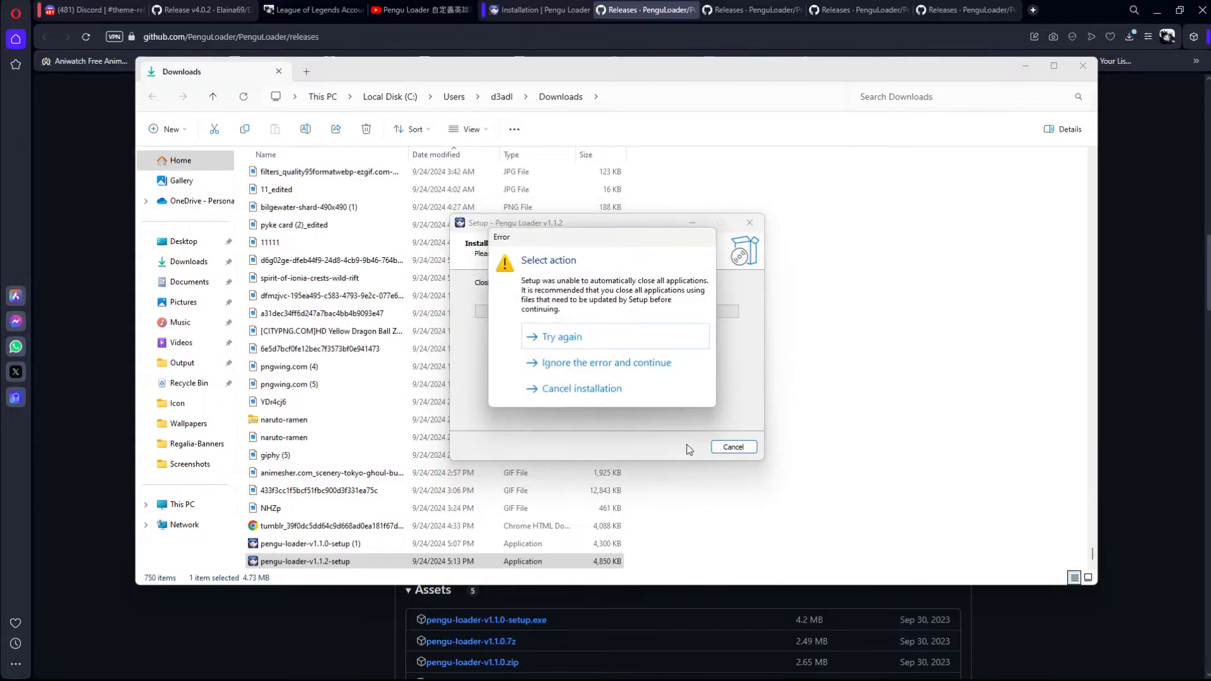
pyautogui.click(604, 388)
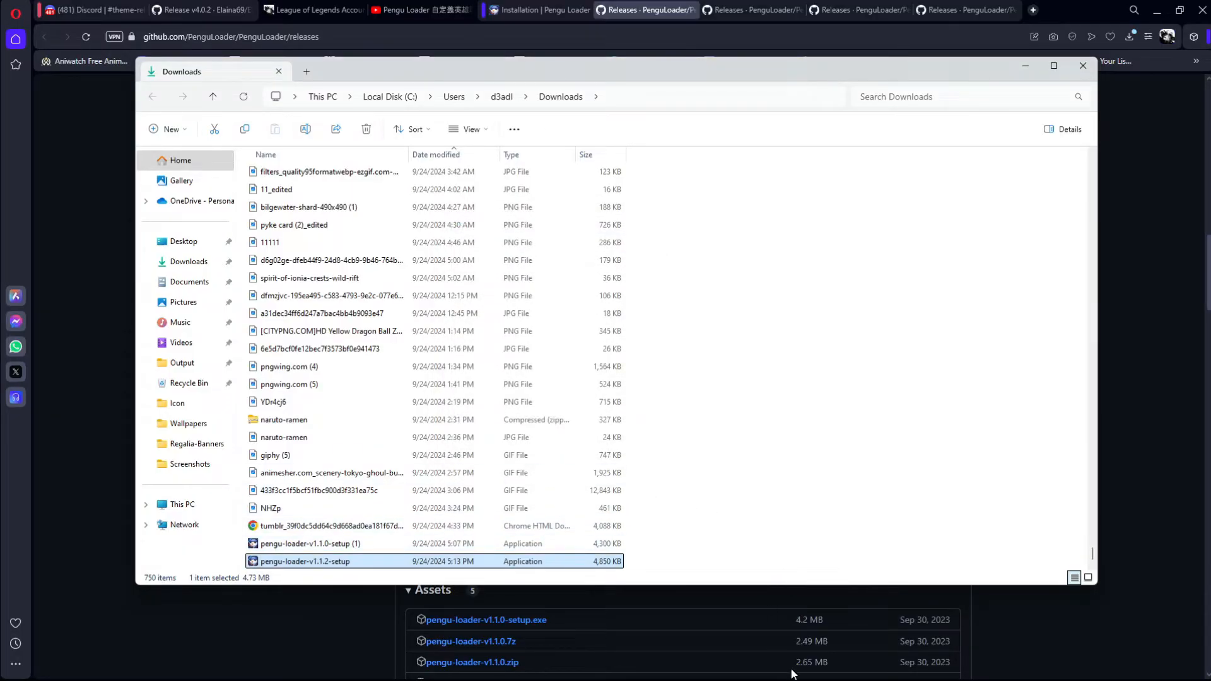
# Step: Minimize the Downloads and browser windows, bring up Pengu Loader on the desktop and postpone its v1.1.3 update
pyautogui.click(1024, 65)
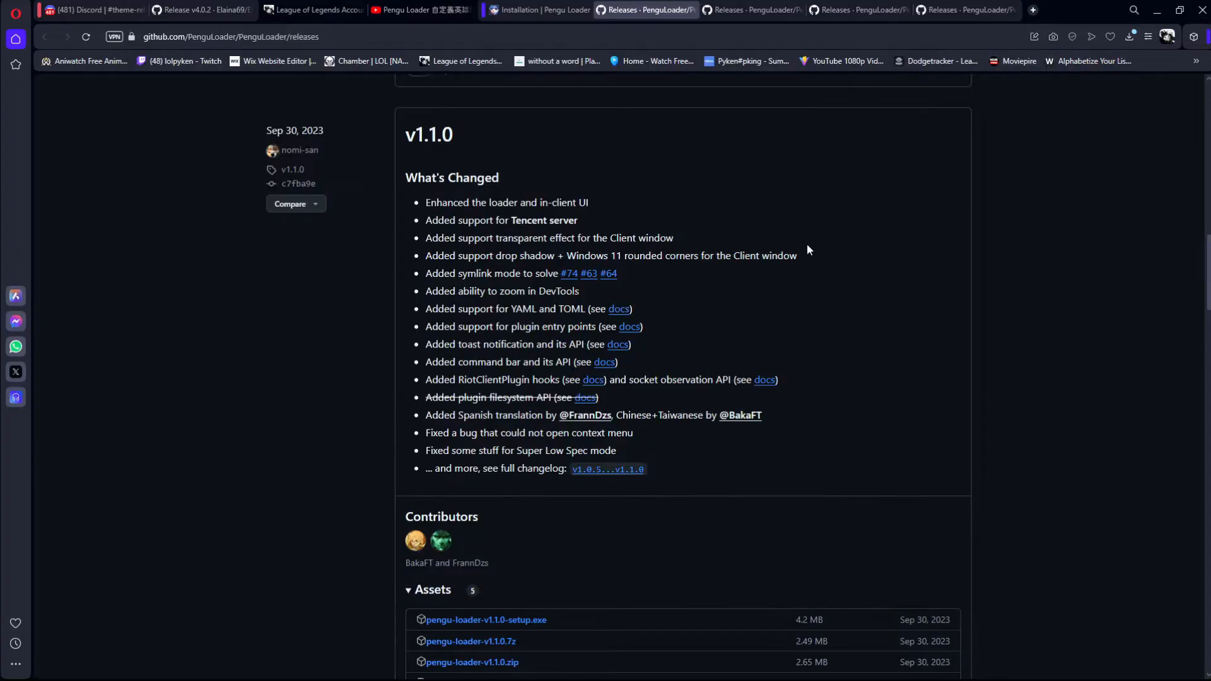
pyautogui.click(1157, 11)
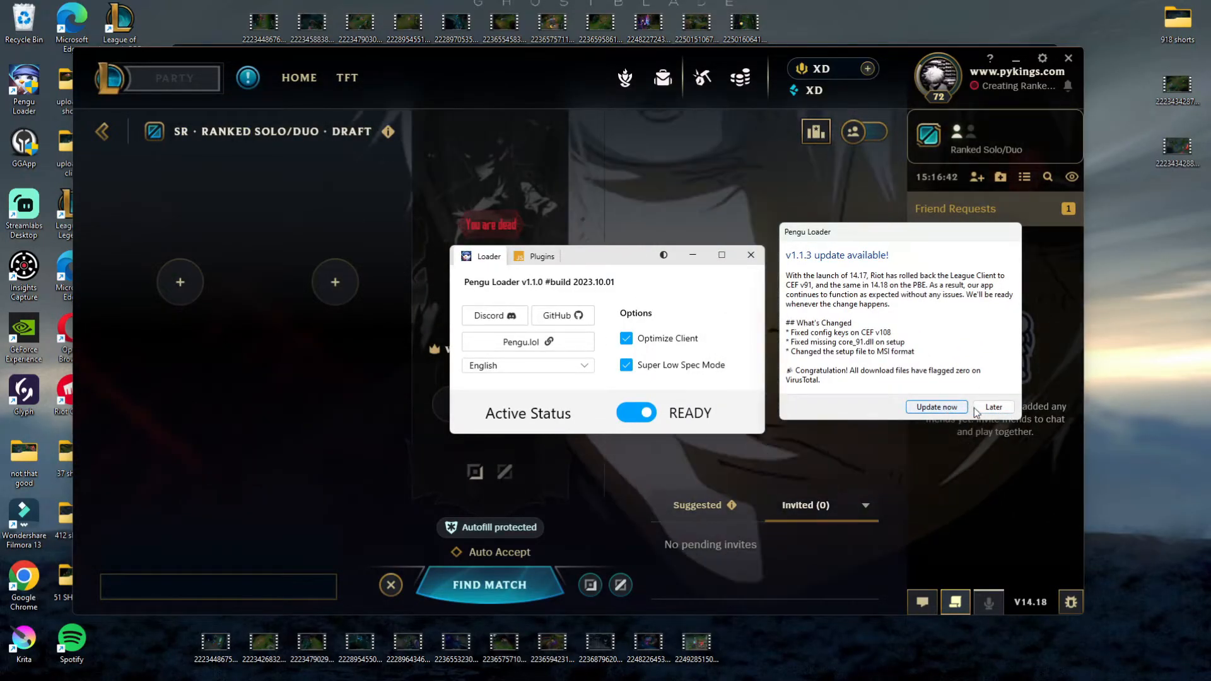
pyautogui.moveTo(587, 257); pyautogui.dragTo(561, 160)
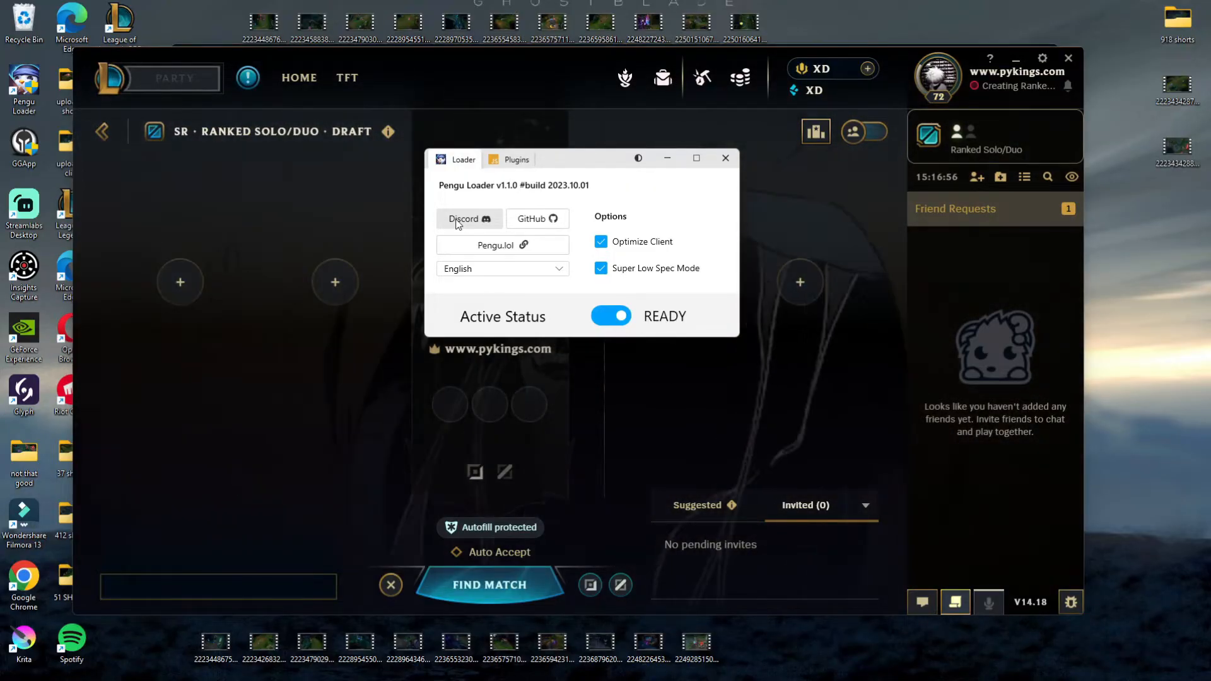
# Step: Follow Pengu Loader's Discord link and open the Pengu Loader (SAFE) server in the Discord app
pyautogui.click(459, 219)
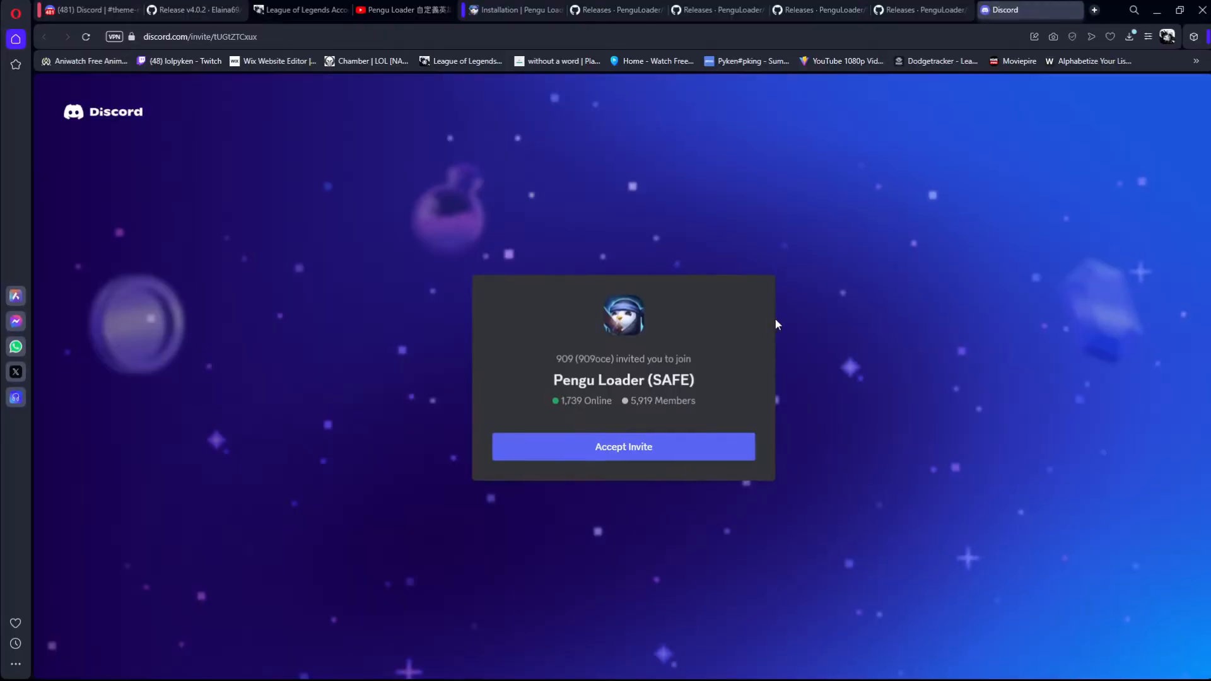
pyautogui.click(637, 445)
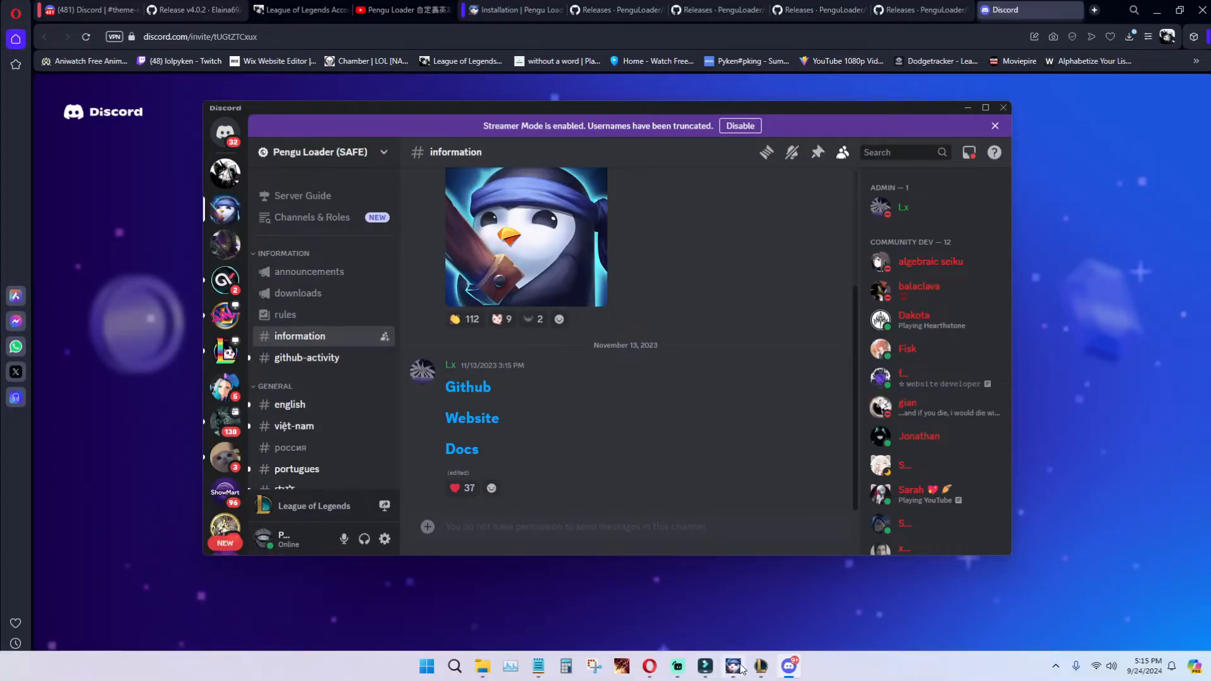
# Step: Bring the Pengu Loader window in front of Discord and examine its loader options
pyautogui.click(732, 673)
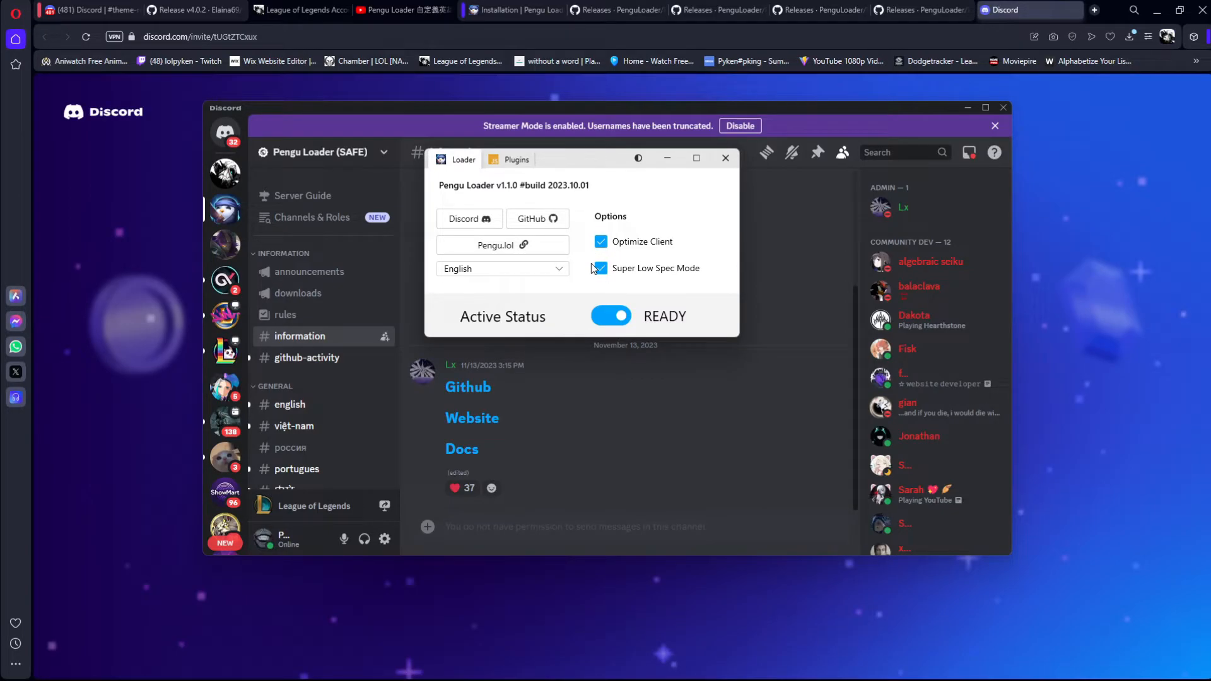
pyautogui.moveTo(596, 156); pyautogui.dragTo(540, 230)
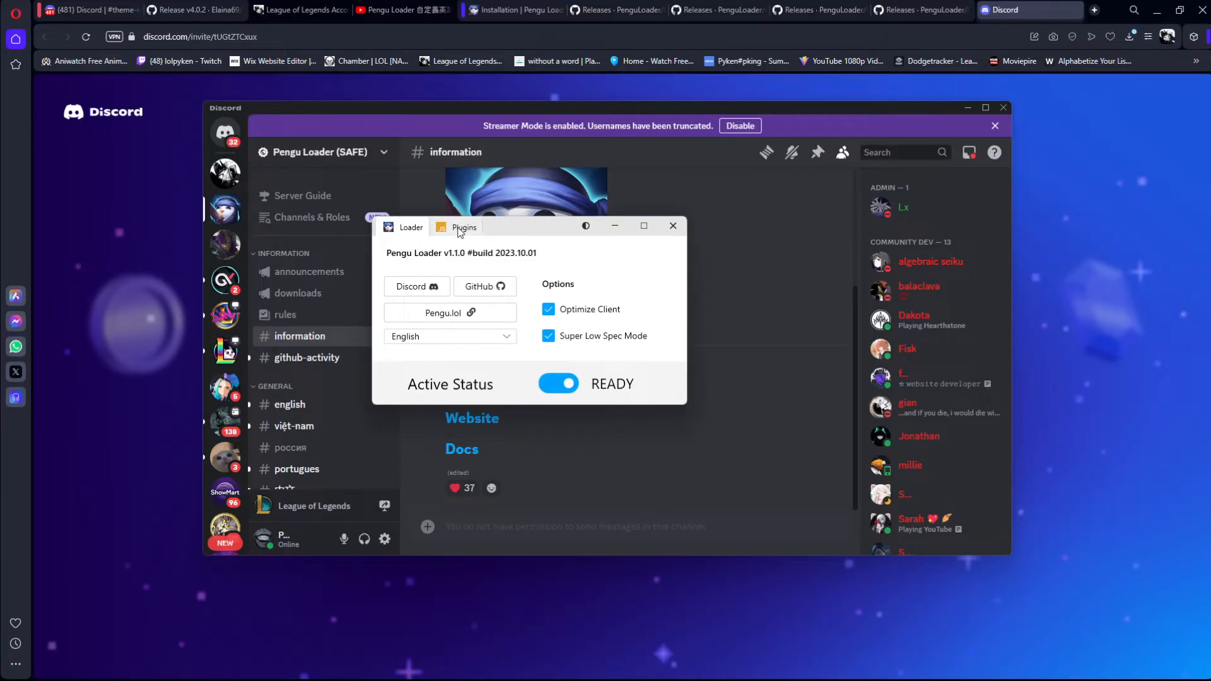
pyautogui.moveTo(509, 226); pyautogui.dragTo(534, 218)
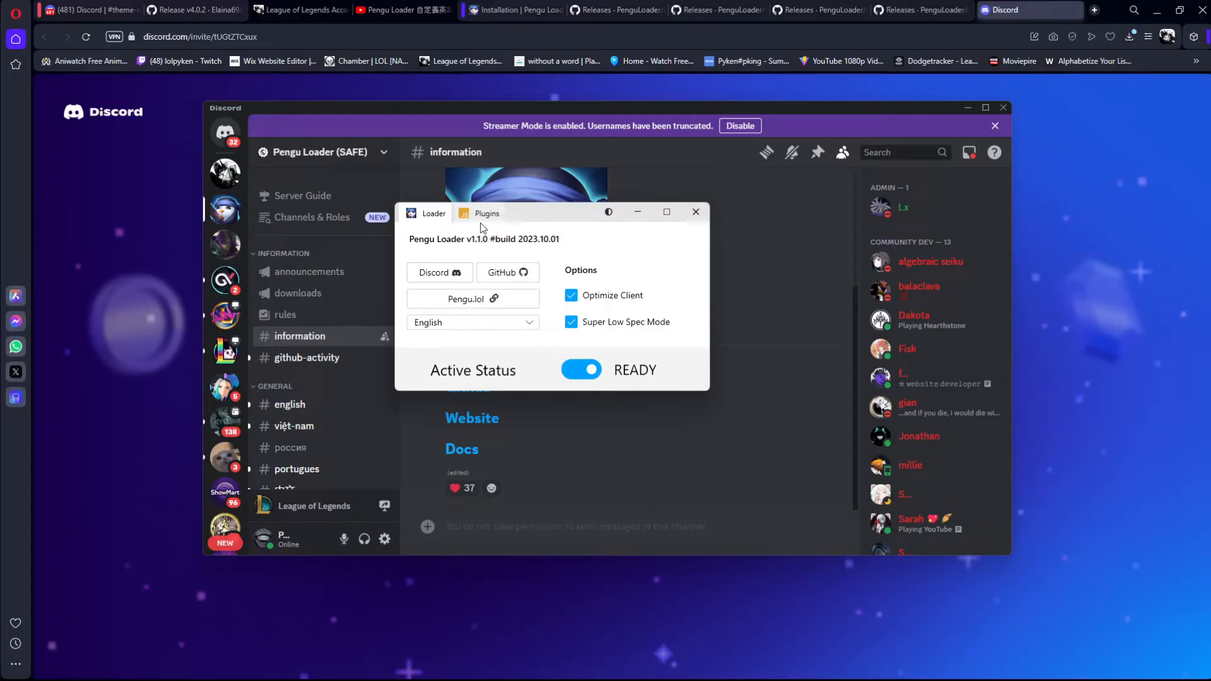
pyautogui.moveTo(532, 216)
pyautogui.mouseDown()
pyautogui.moveTo(504, 202)
pyautogui.moveTo(520, 196)
pyautogui.mouseUp()
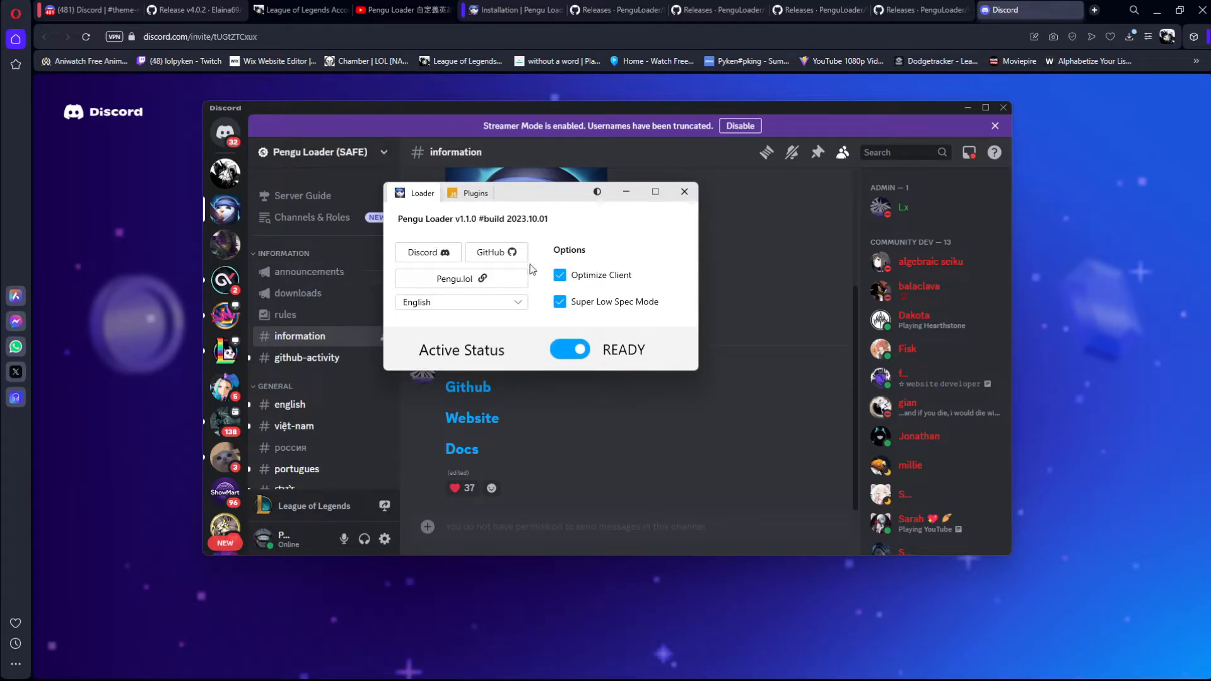
# Step: Return to the Pengu Loader (SAFE) server in Discord and open its theme-releases channel
pyautogui.click(487, 118)
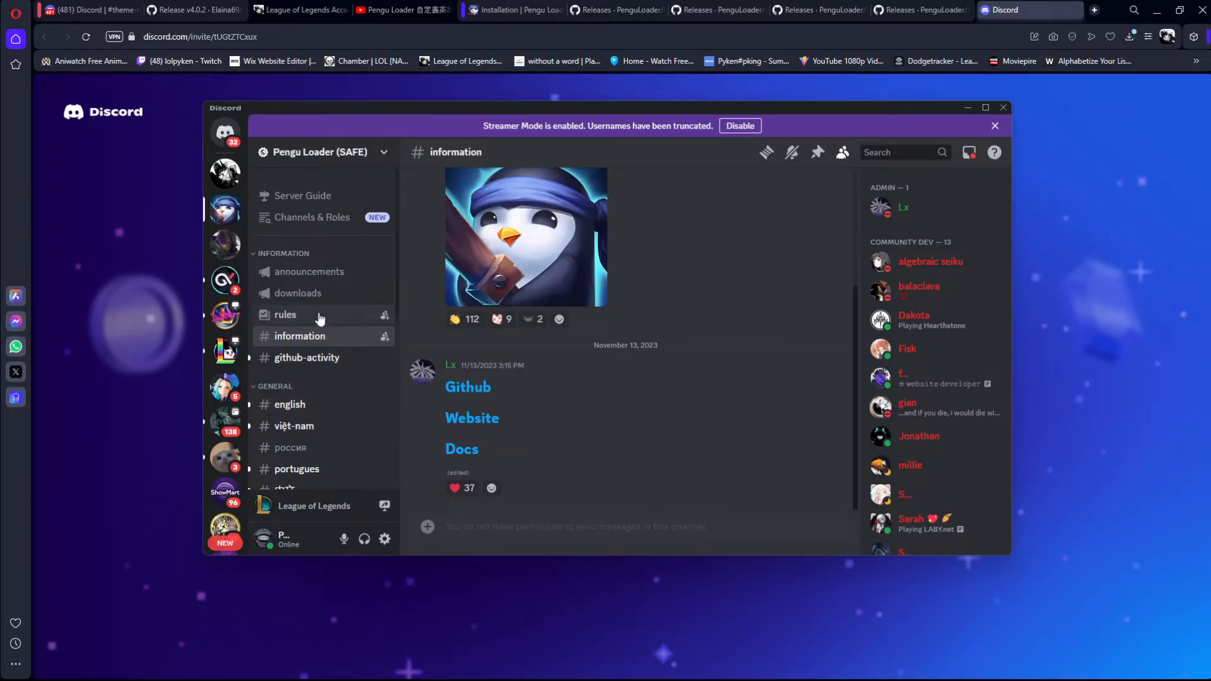
pyautogui.scroll(-3, 312, 365)
pyautogui.scroll(-2, 324, 366)
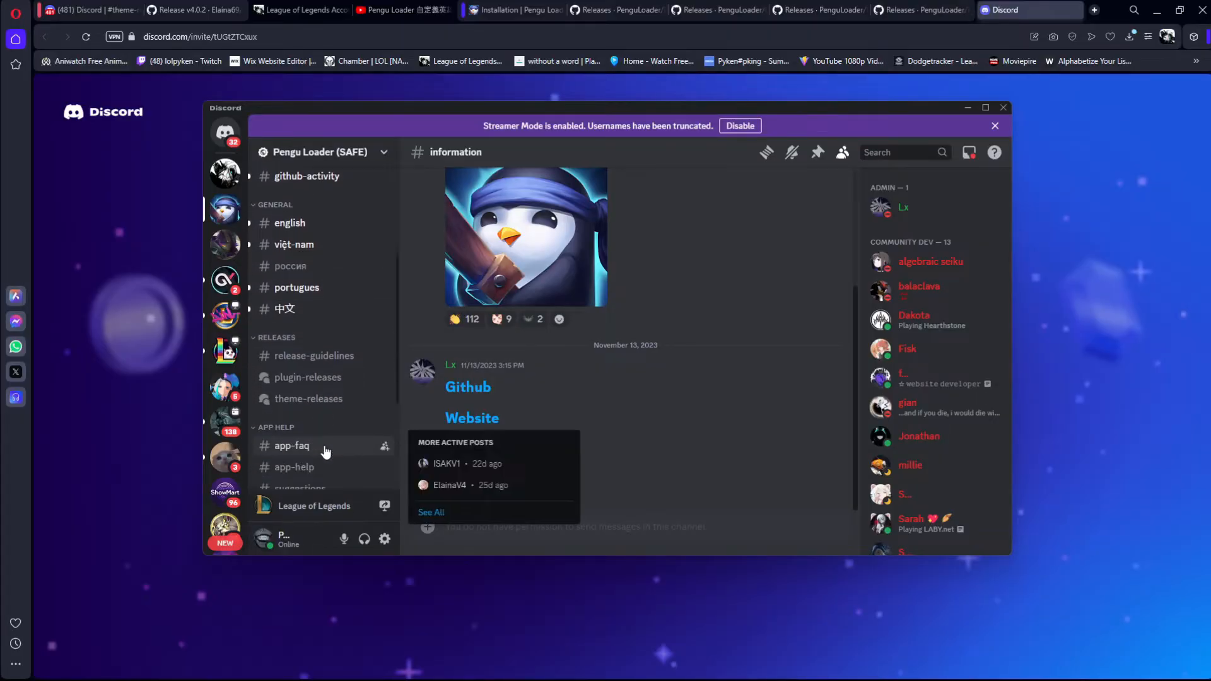
pyautogui.click(379, 392)
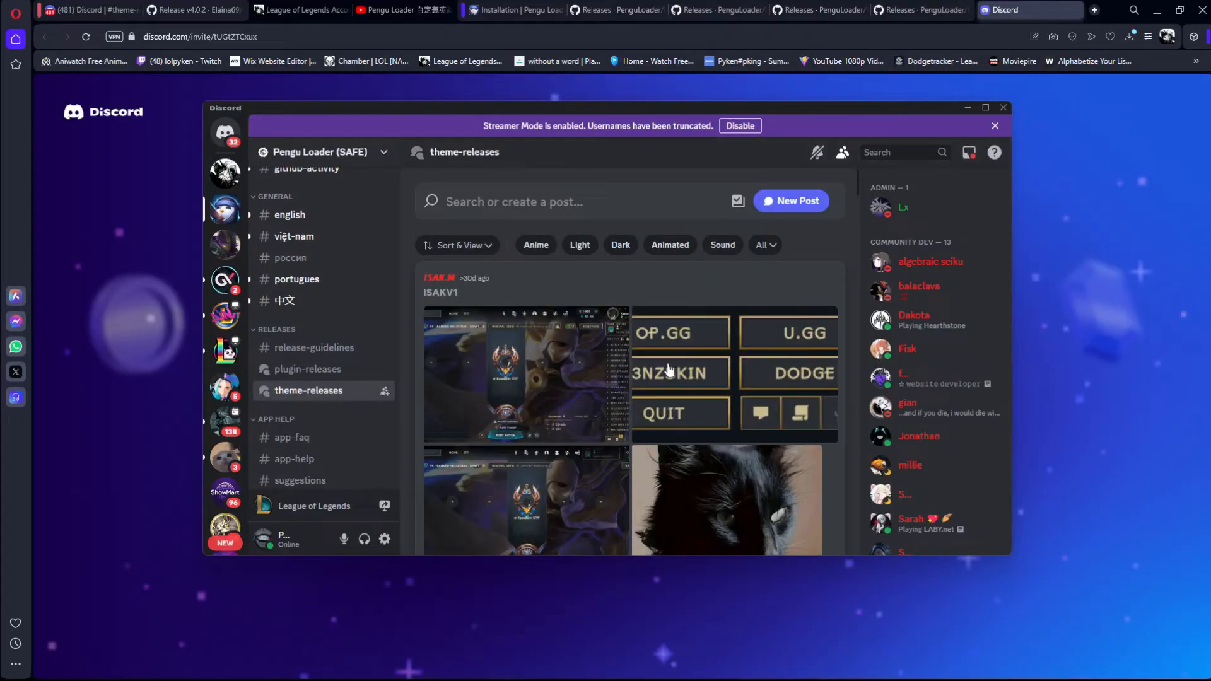
# Step: Browse the theme-releases posts and open the ElainaV4 theme's thread
pyautogui.scroll(-4, 674, 367)
pyautogui.scroll(-4, 673, 367)
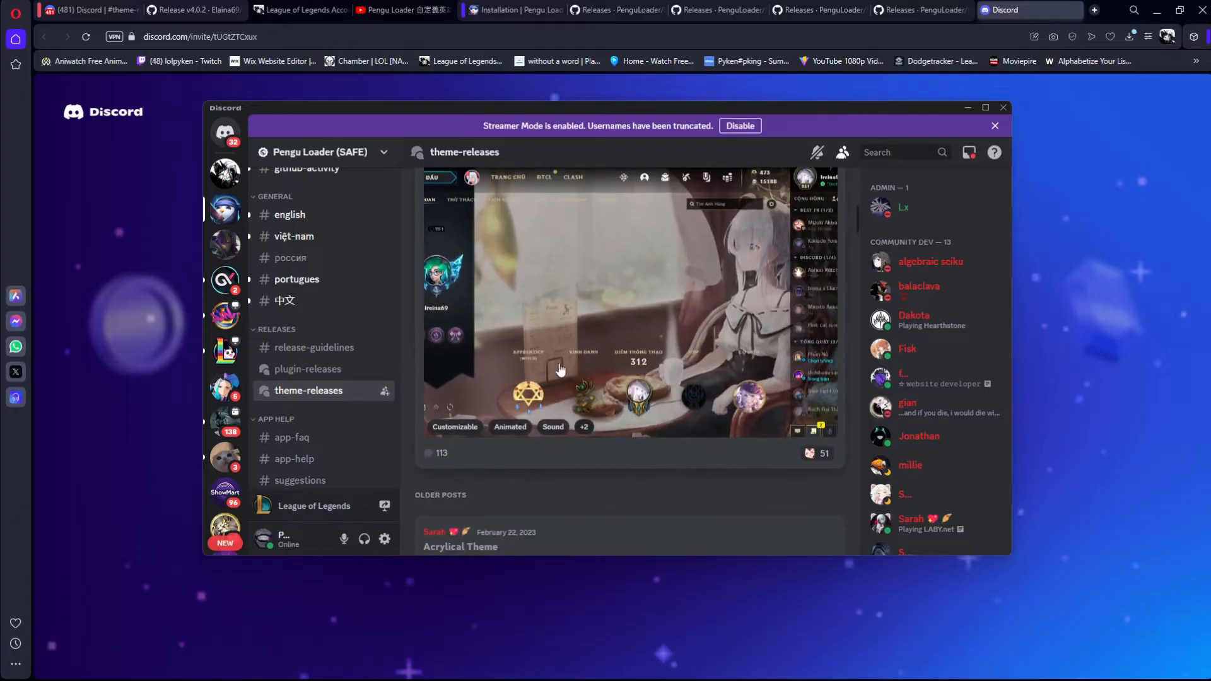
pyautogui.scroll(2, 479, 303)
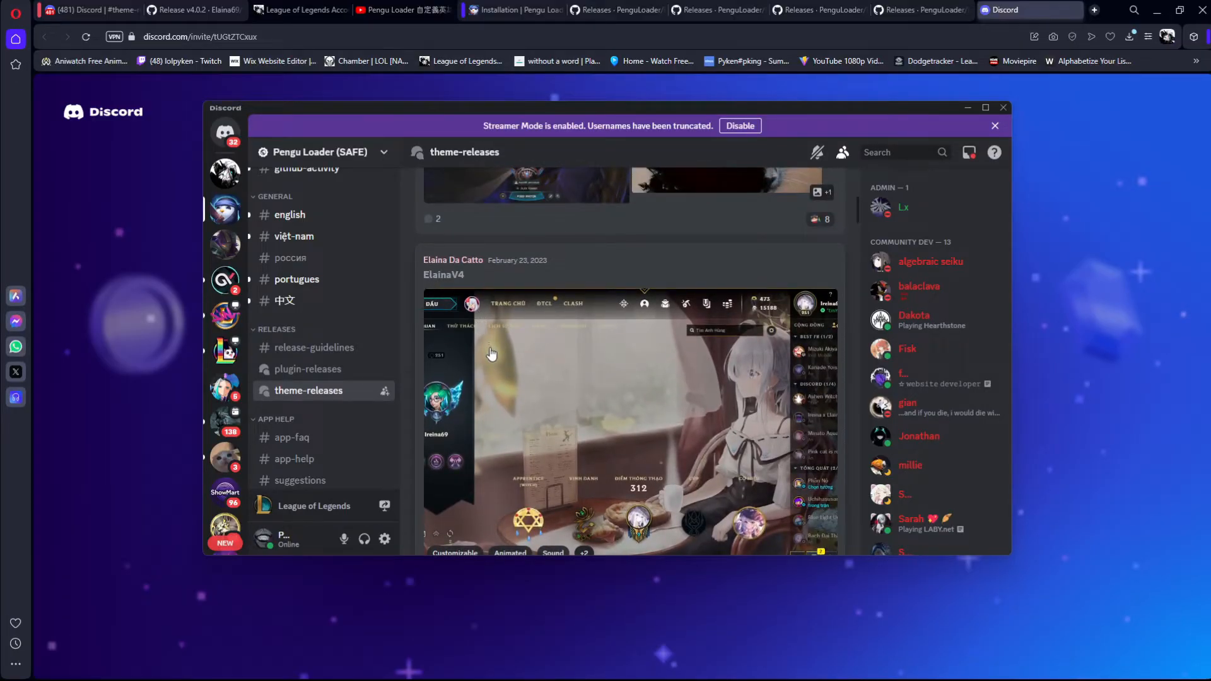
pyautogui.scroll(-1, 563, 332)
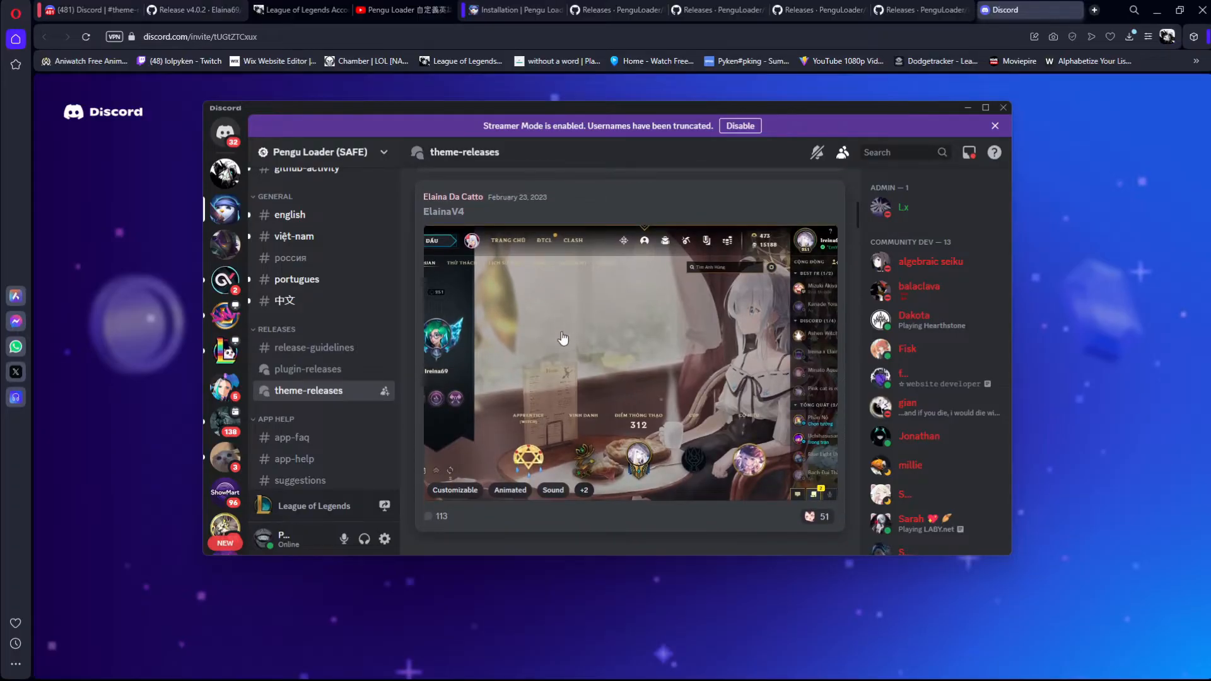
pyautogui.click(589, 369)
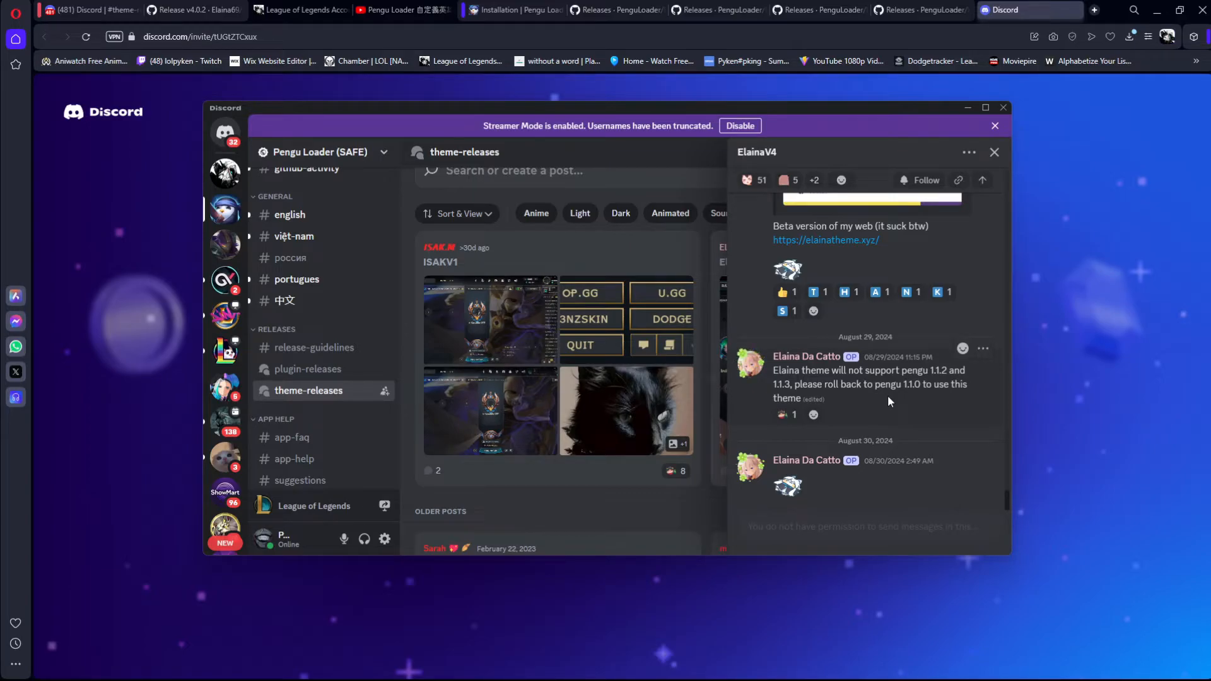
# Step: Find the v4.0.2 release message in the ElainaV4 thread and open its GitHub release page
pyautogui.scroll(3, 855, 396)
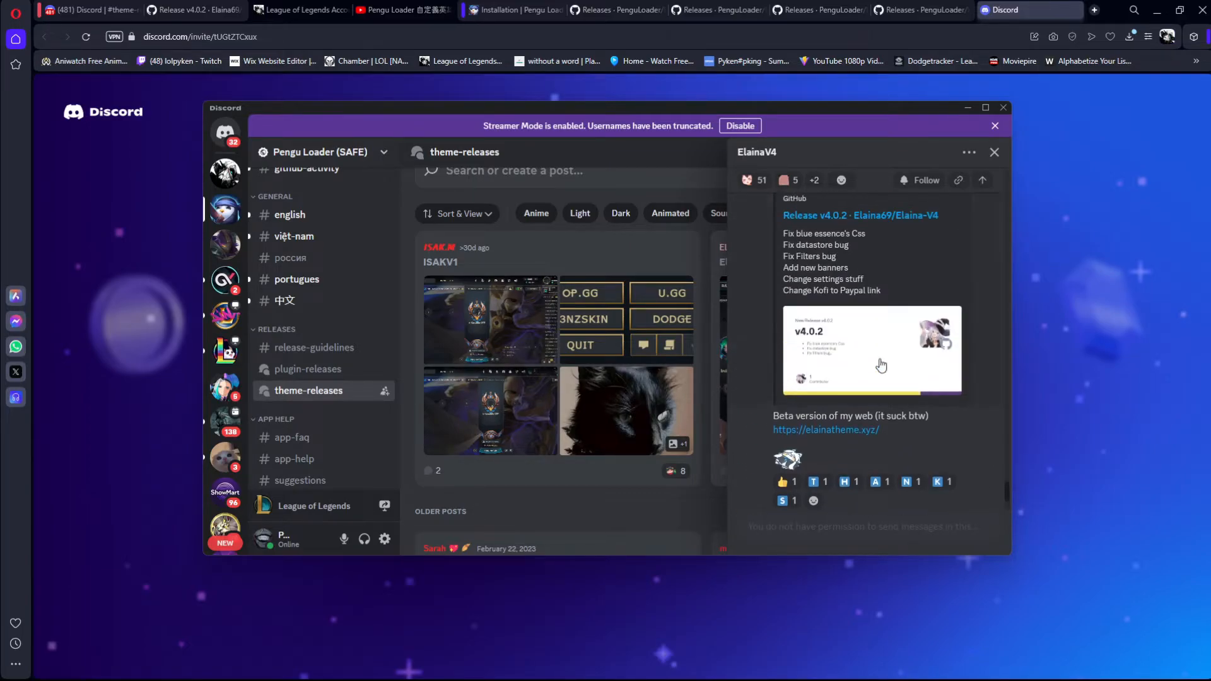
pyautogui.scroll(1, 851, 328)
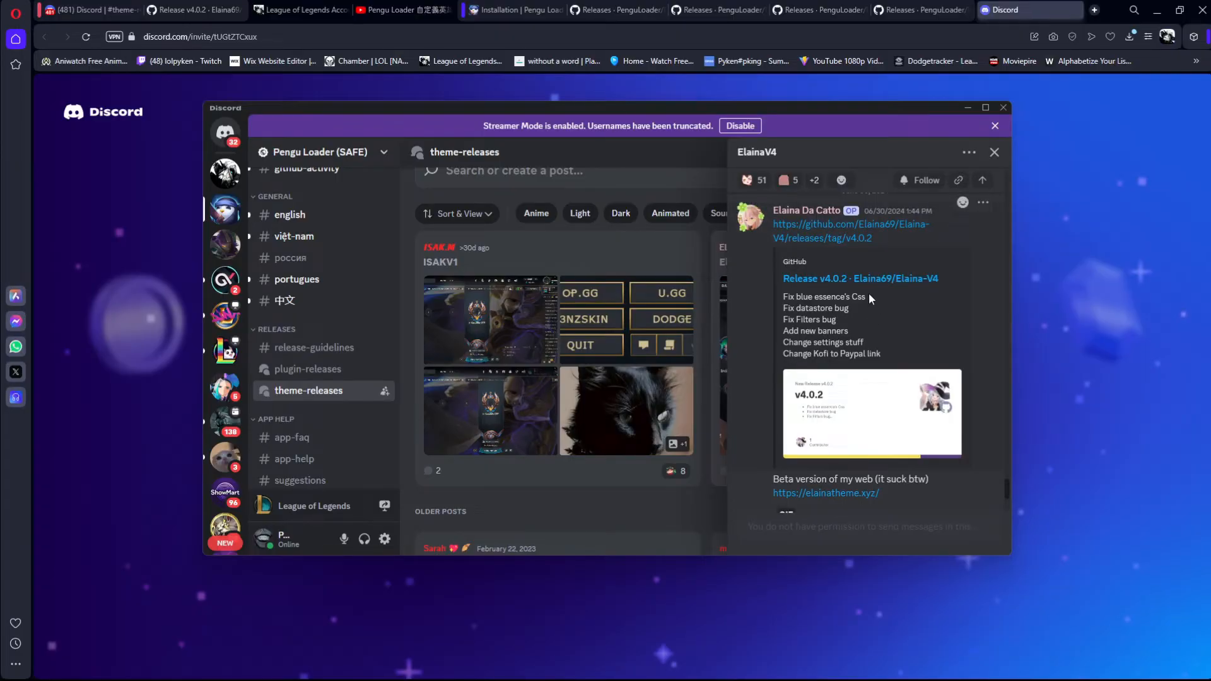
pyautogui.scroll(1, 868, 308)
pyautogui.scroll(-5, 869, 307)
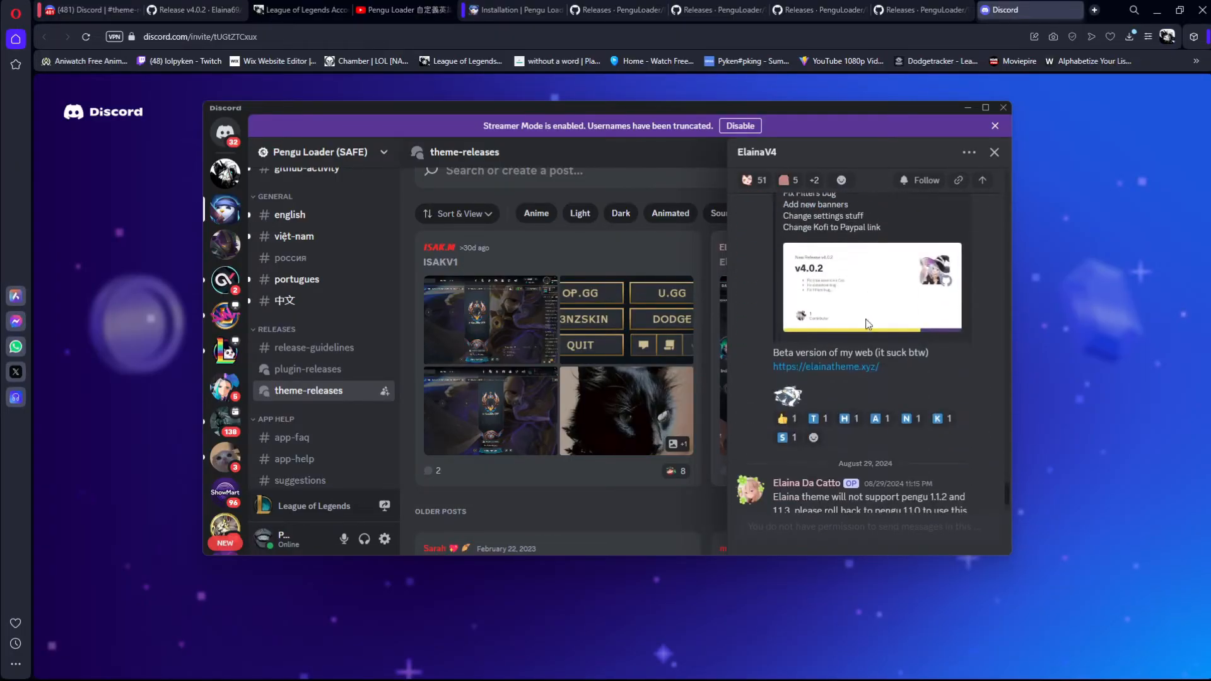
pyautogui.scroll(4, 855, 353)
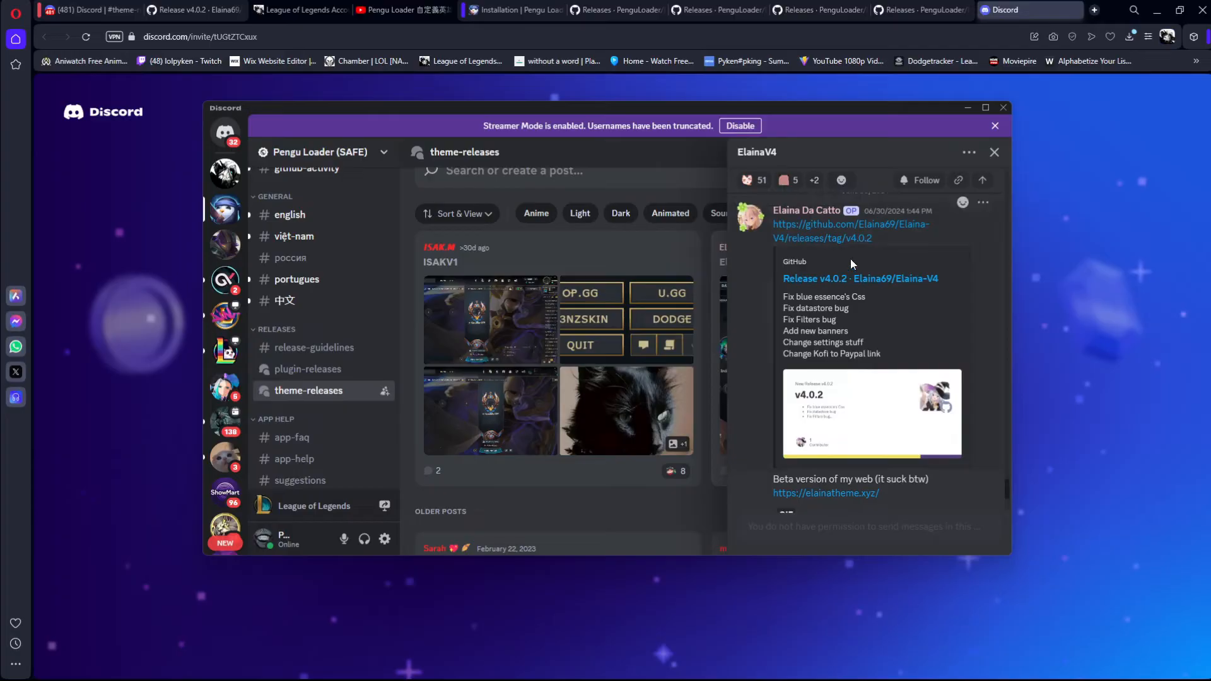
pyautogui.click(820, 236)
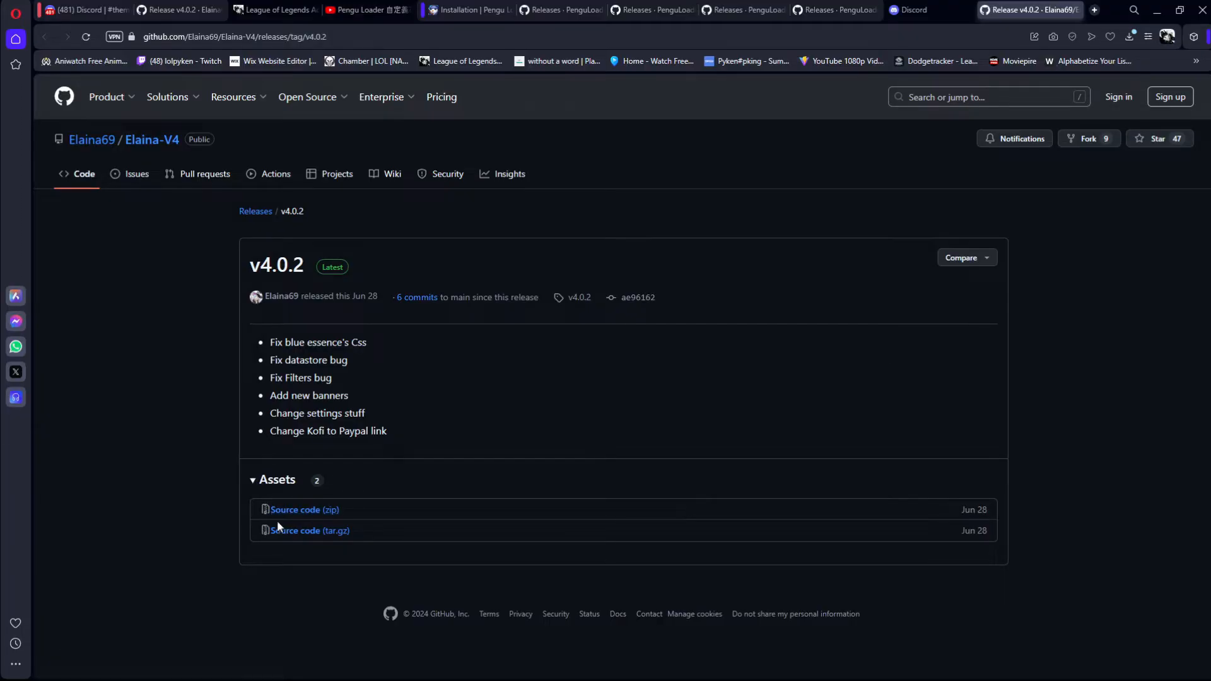
# Step: Download the Elaina-V4 v4.0.2 source code as a zip and show the file in its Downloads folder
pyautogui.click(314, 514)
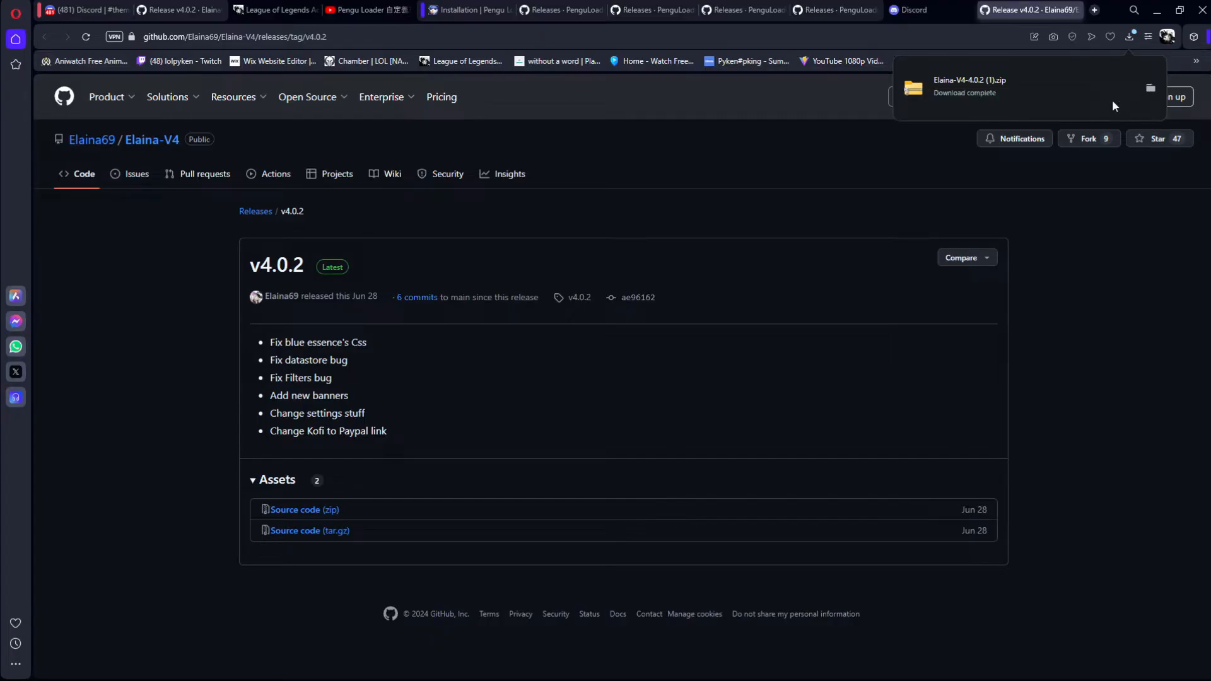
pyautogui.click(1151, 88)
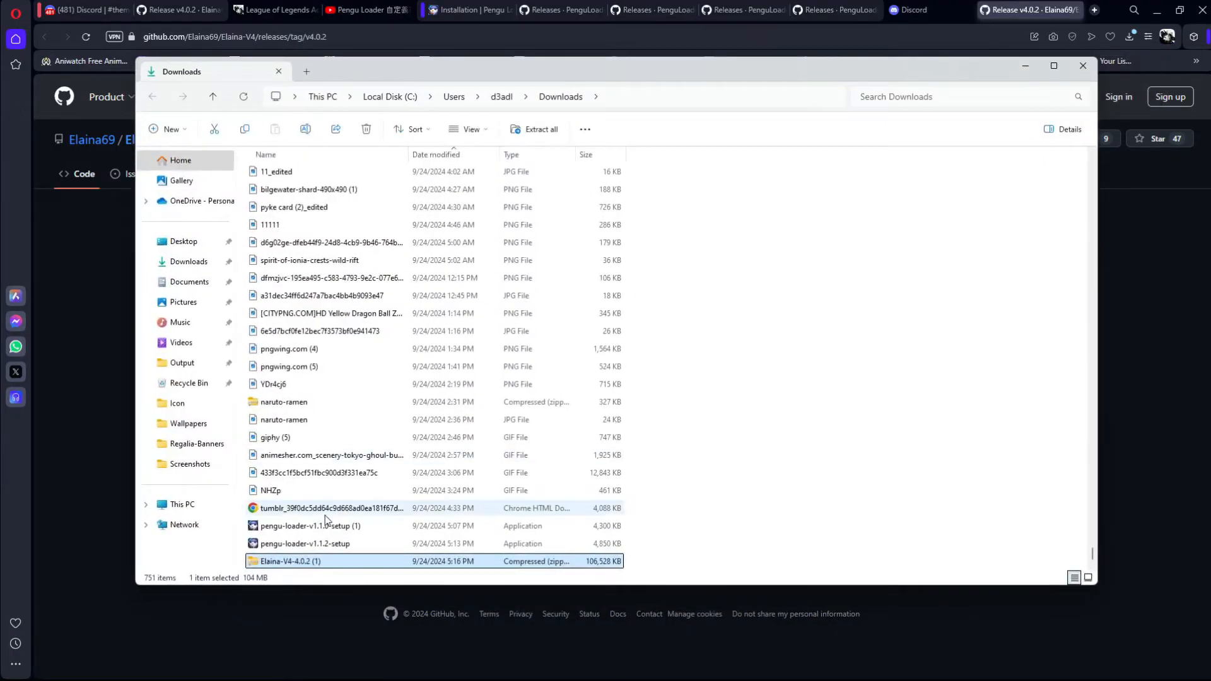
# Step: Check the general properties of the downloaded Elaina-V4-4.0.2 (1) archive and close them
pyautogui.rightClick(295, 562)
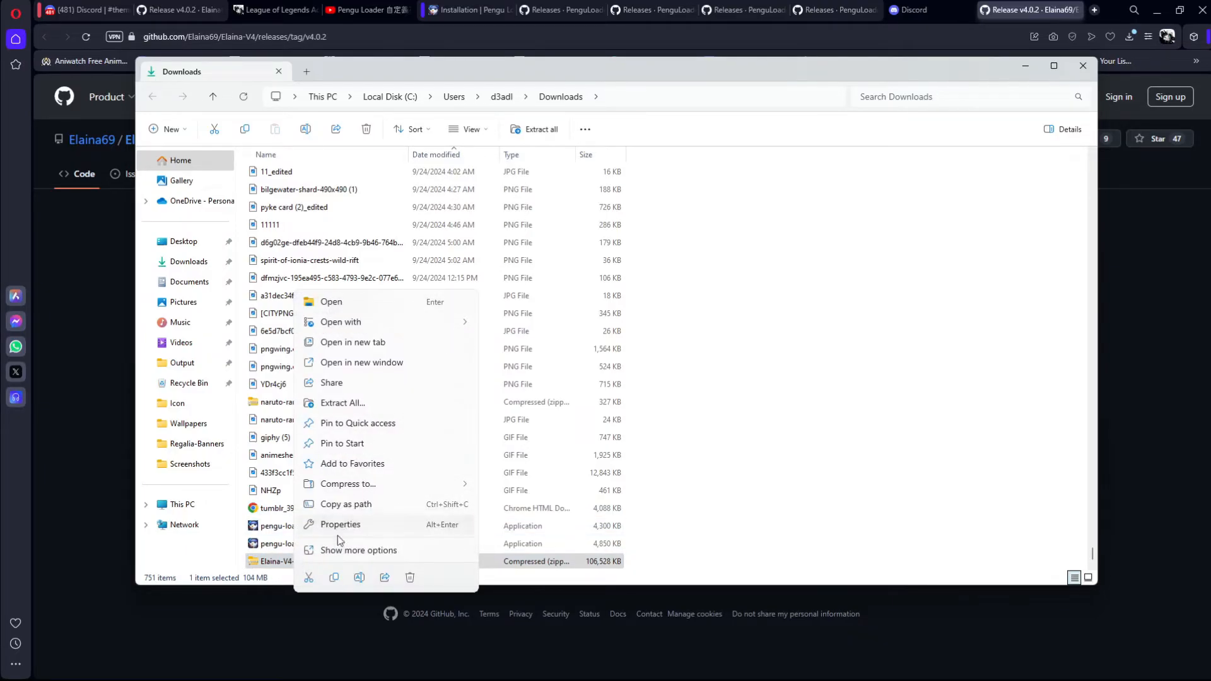
pyautogui.click(344, 530)
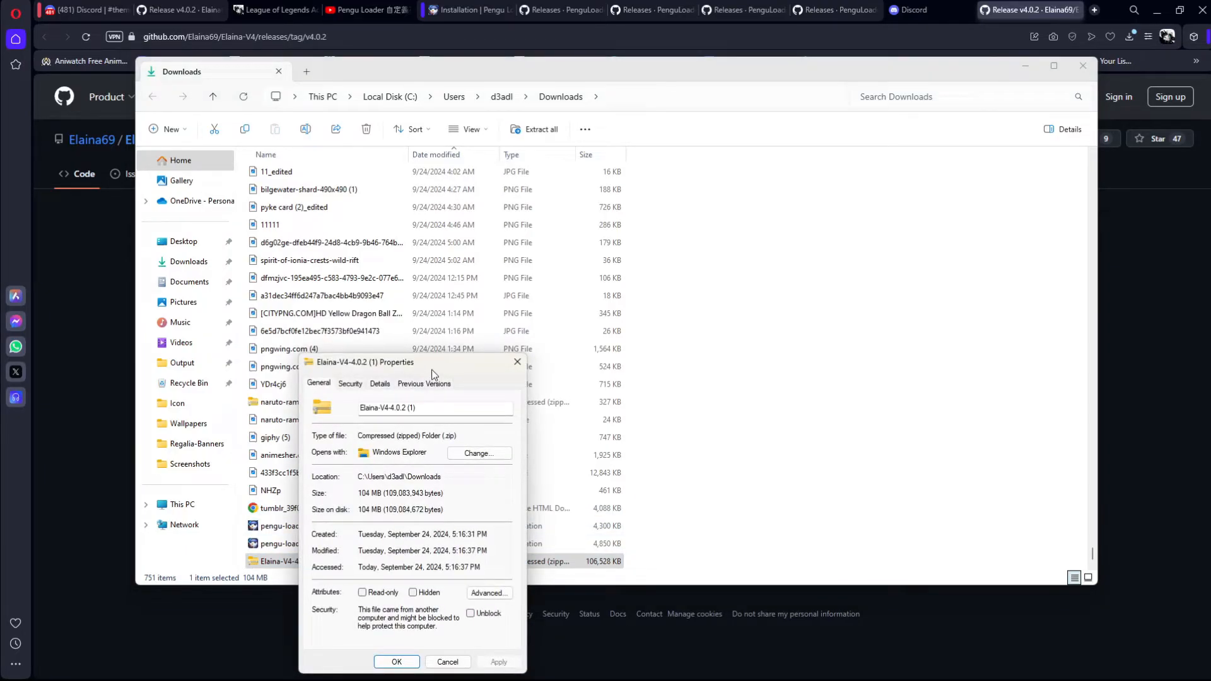
pyautogui.moveTo(438, 367); pyautogui.dragTo(537, 289)
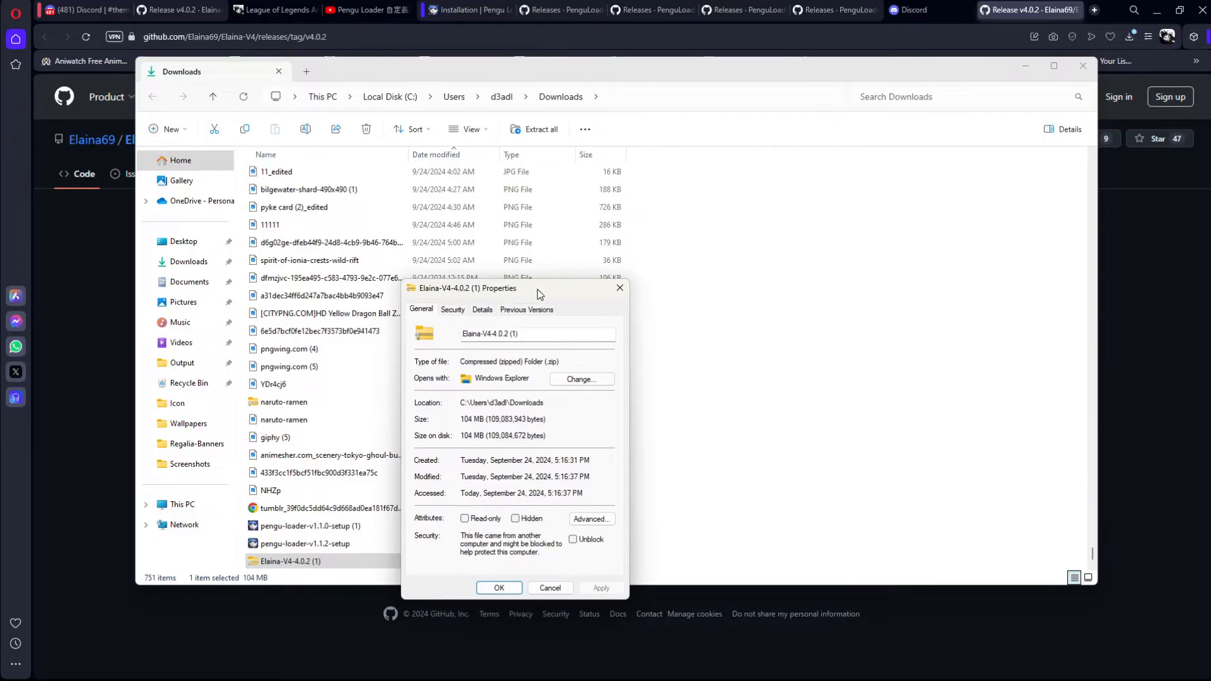
pyautogui.click(620, 288)
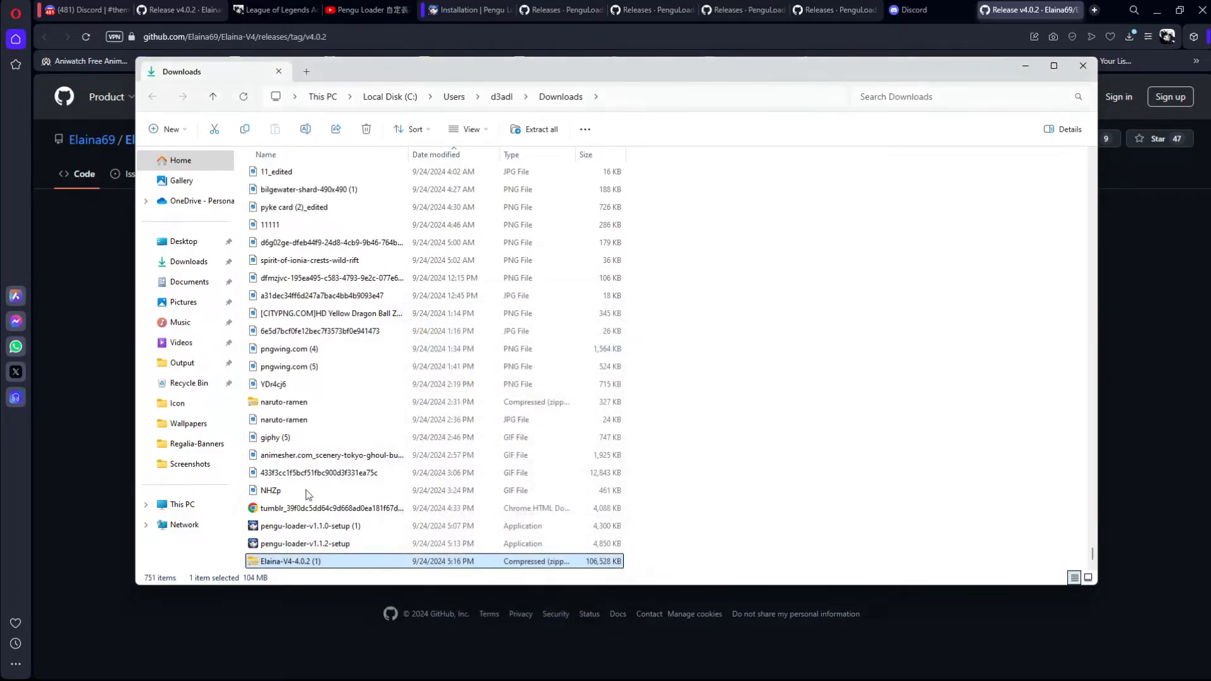
# Step: Extract the Elaina-V4-4.0.2 (1) archive to its suggested Downloads subfolder, replacing the files already in the destination
pyautogui.rightClick(280, 561)
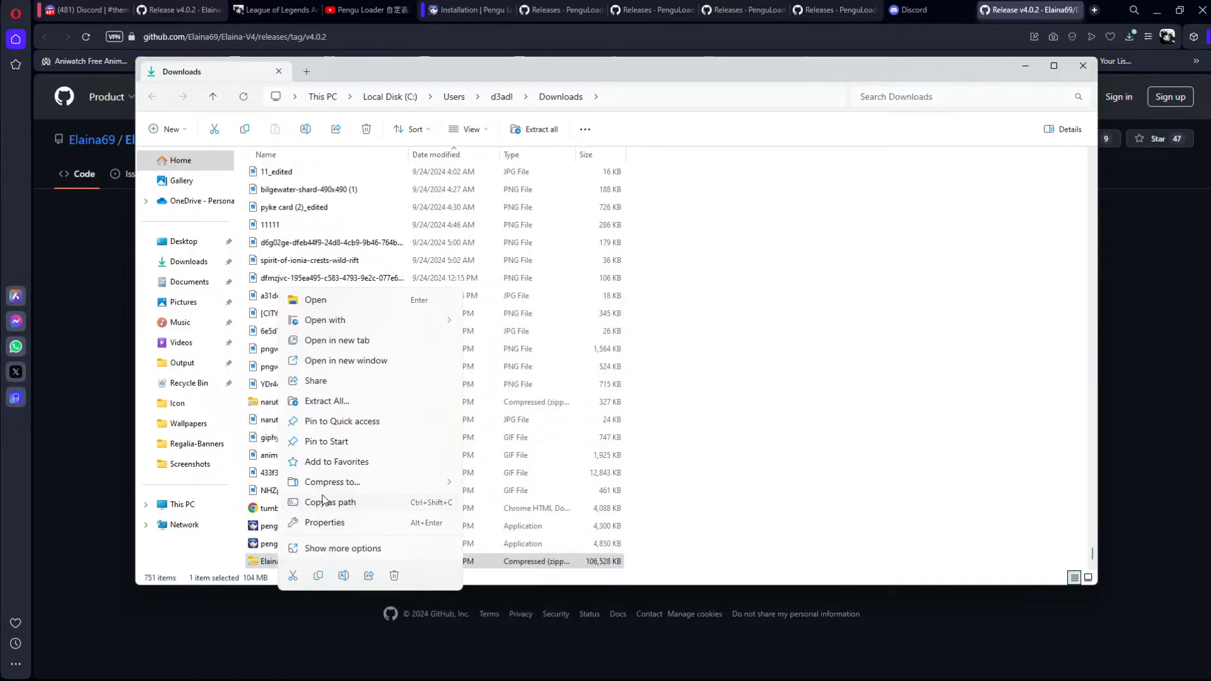
pyautogui.click(325, 401)
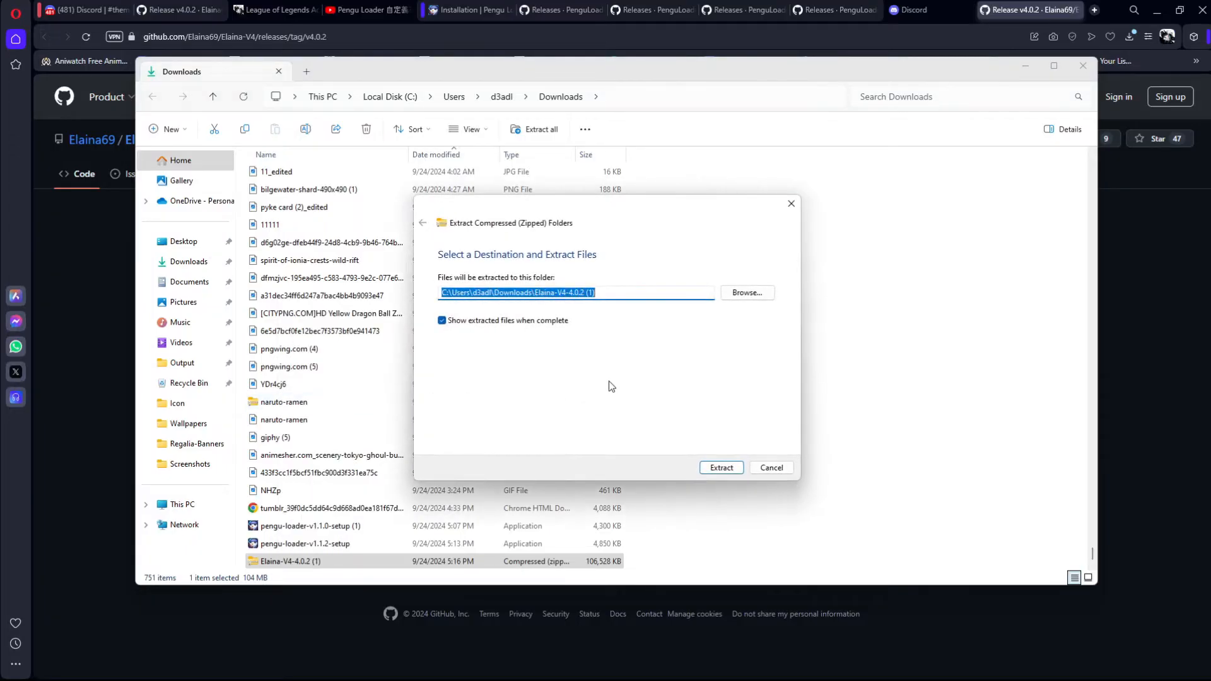
pyautogui.click(738, 470)
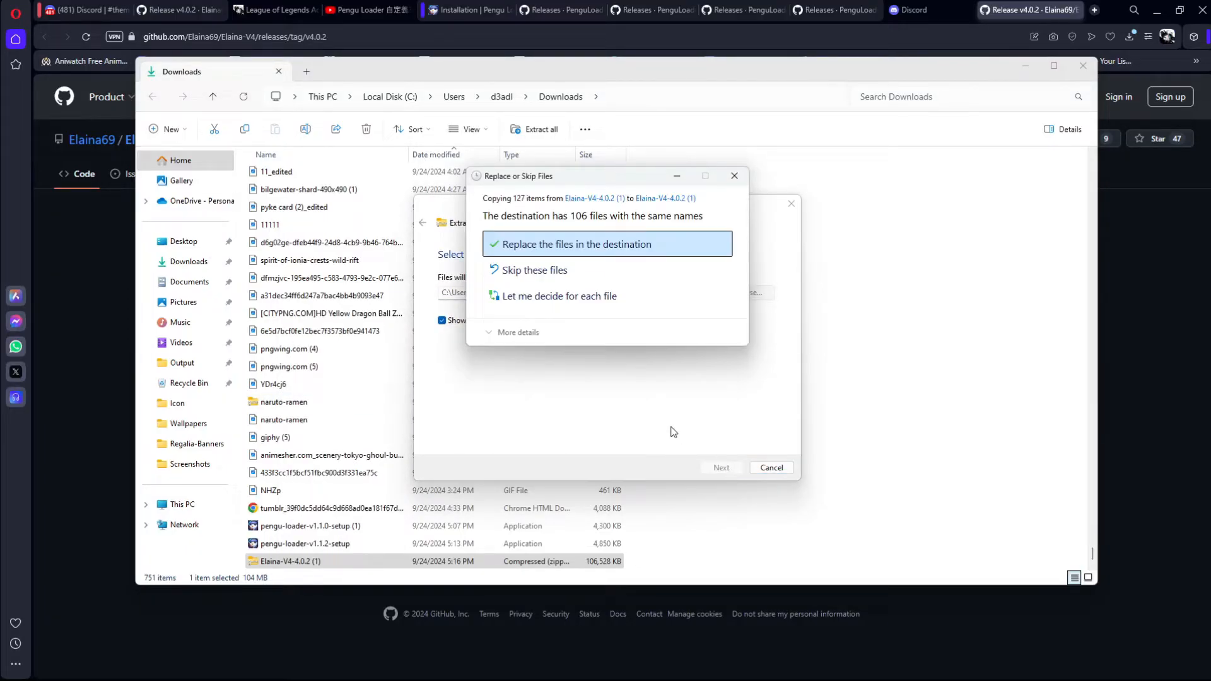
pyautogui.moveTo(568, 175); pyautogui.dragTo(622, 181)
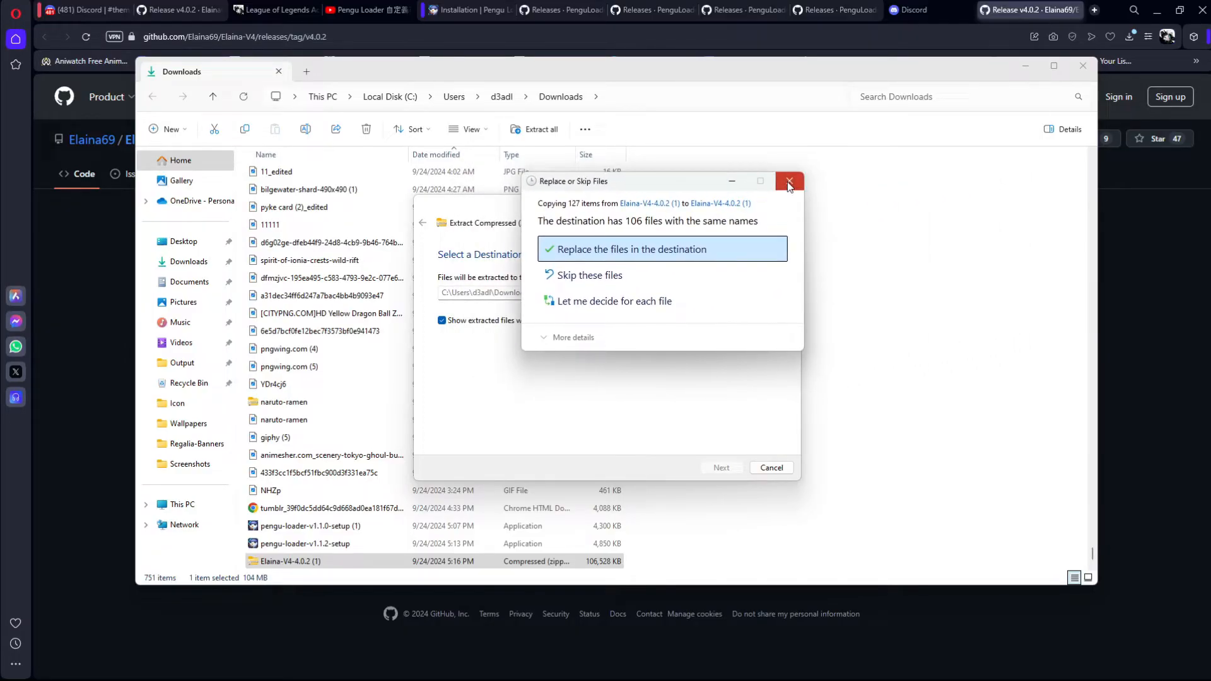
pyautogui.click(754, 250)
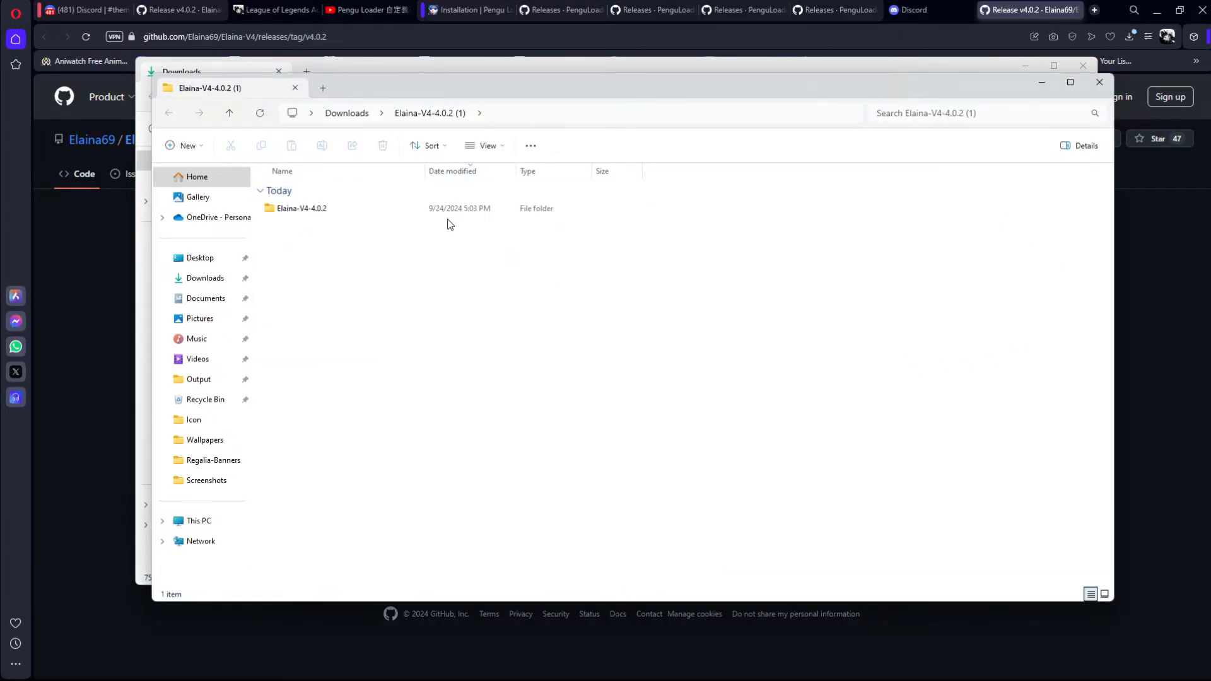
# Step: Open Pengu Loader's plugins folder from its plugin list and arrange it beside the extracted Elaina-V4-4.0.2 (1) window
pyautogui.click(297, 216)
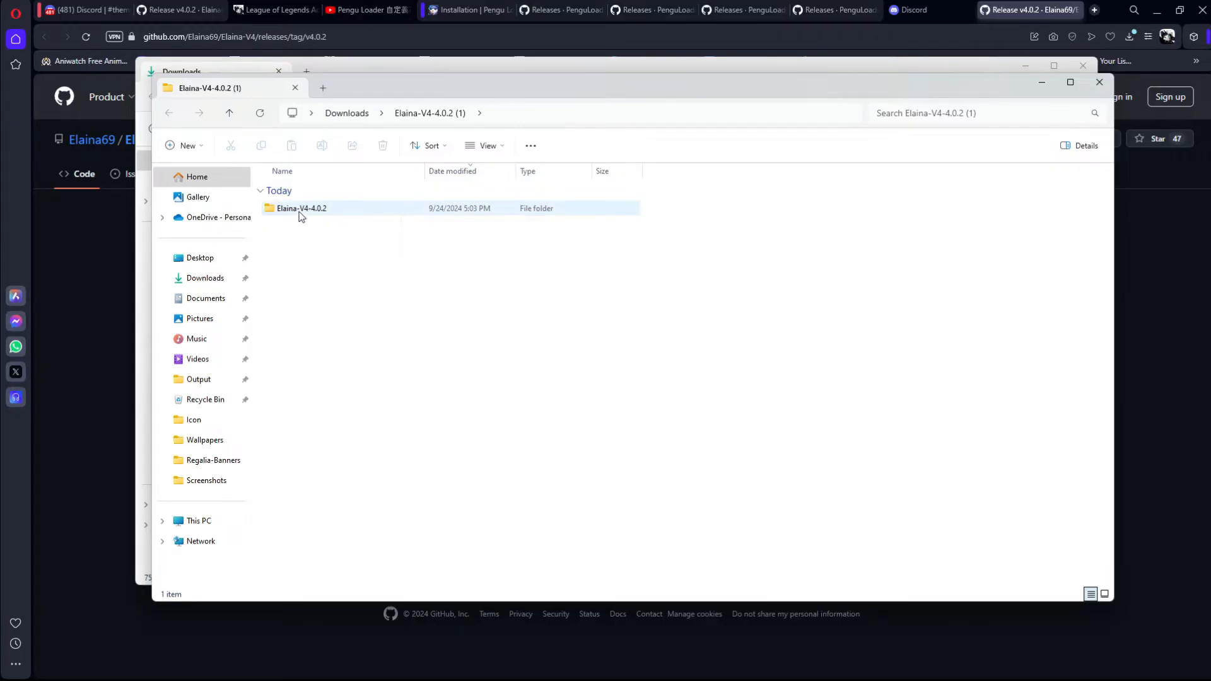
pyautogui.moveTo(393, 86); pyautogui.dragTo(306, 52)
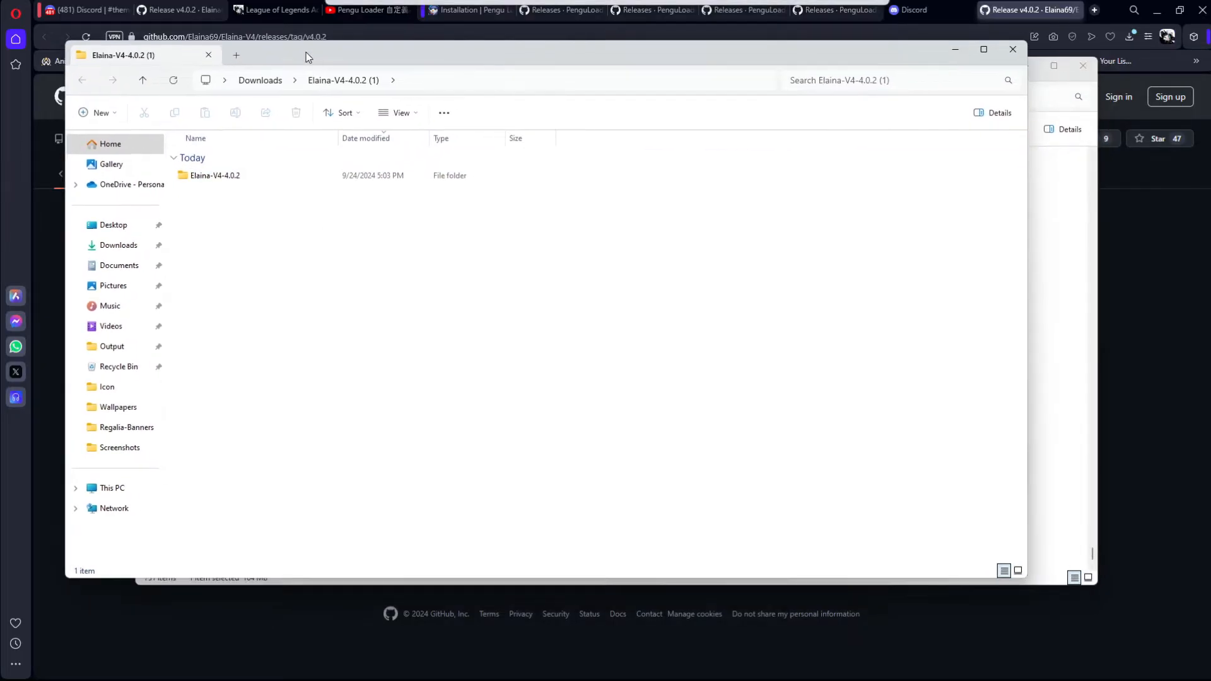
pyautogui.moveTo(659, 674)
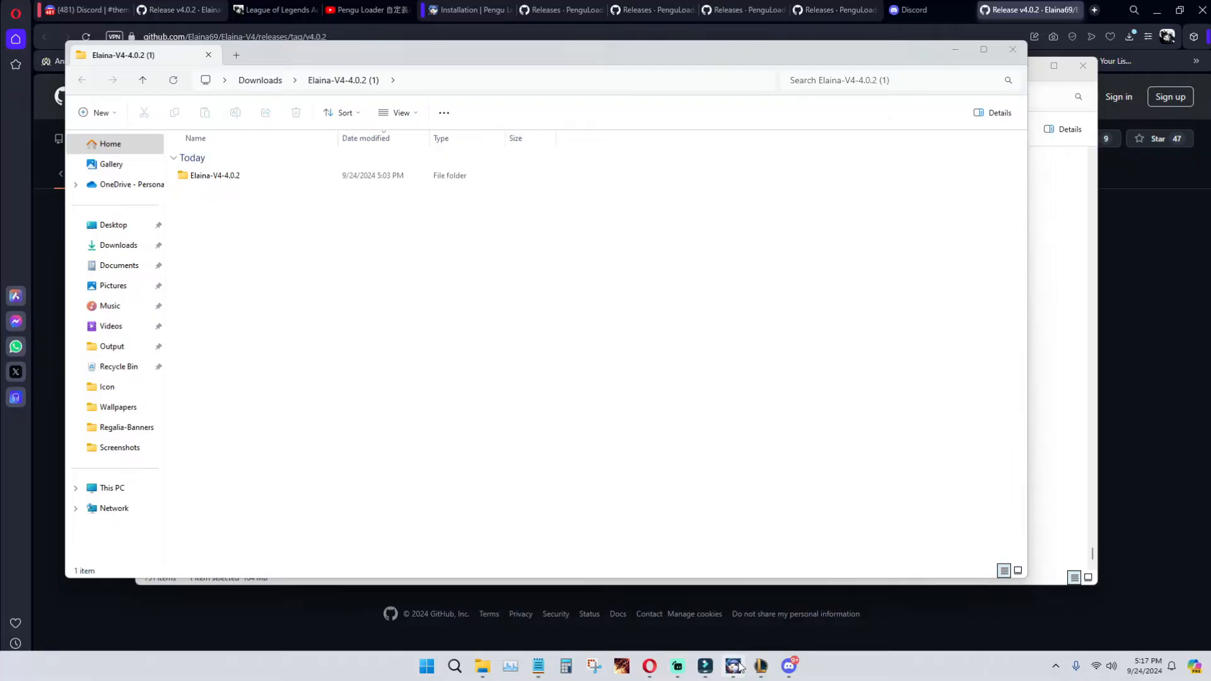
pyautogui.click(735, 666)
pyautogui.click(475, 193)
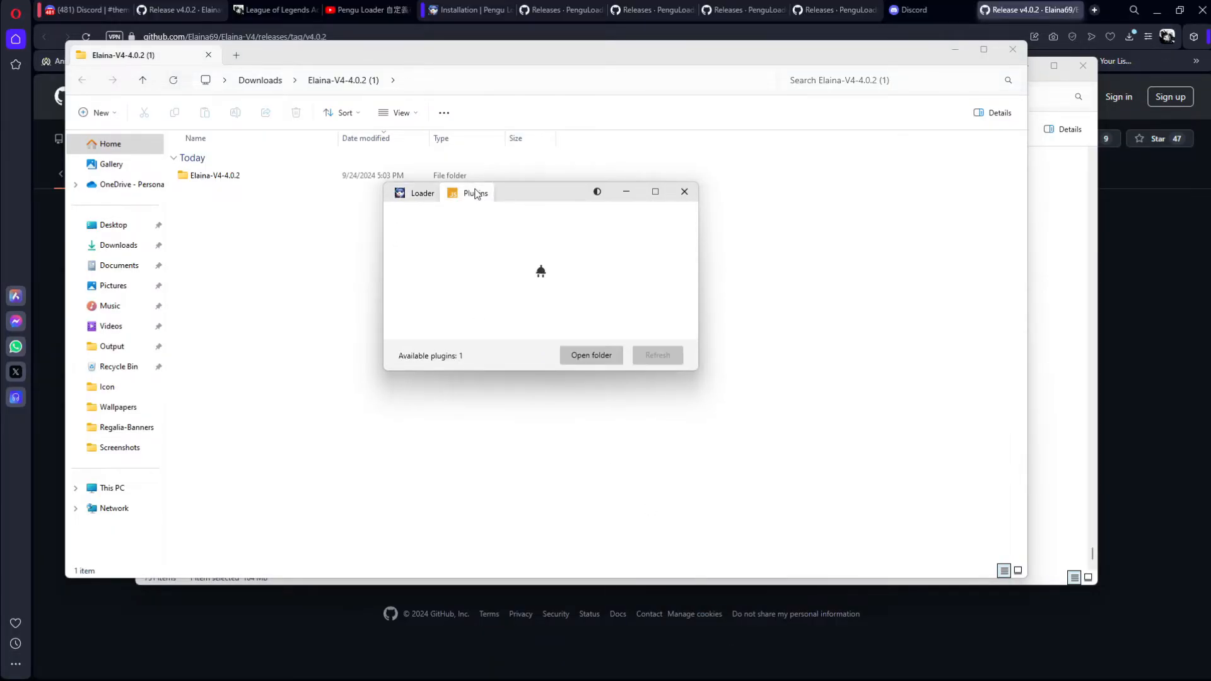
pyautogui.click(581, 354)
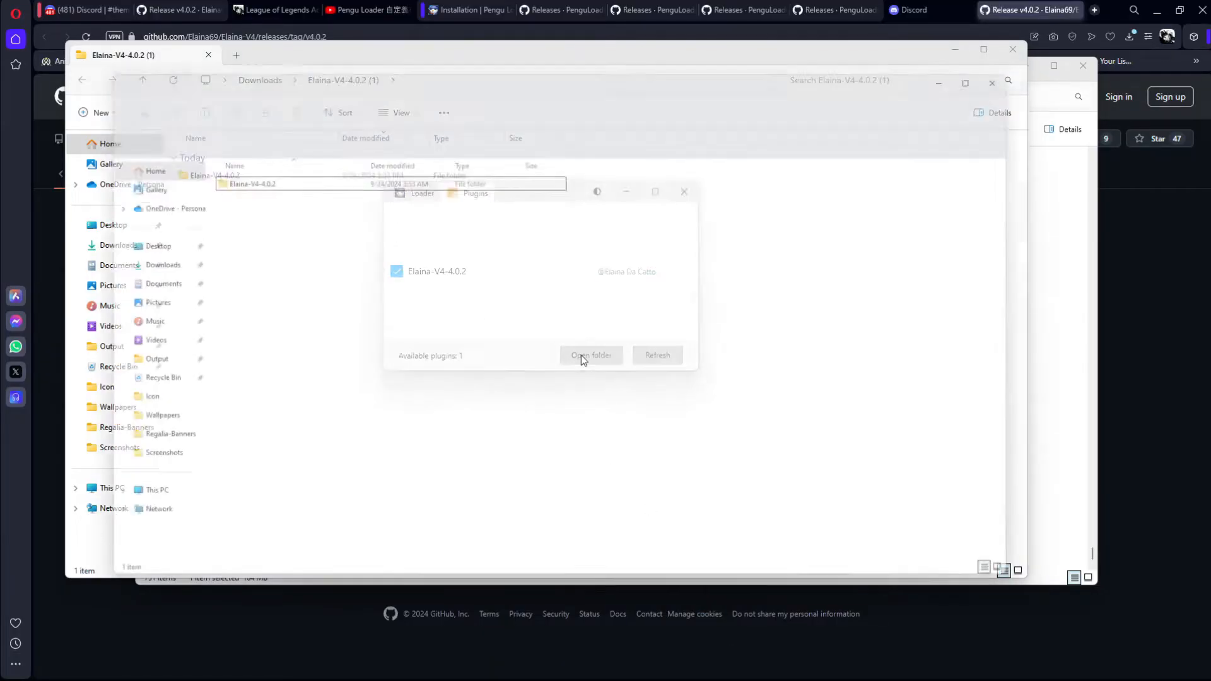
pyautogui.moveTo(479, 70); pyautogui.dragTo(749, 119)
pyautogui.moveTo(588, 131); pyautogui.dragTo(622, 103)
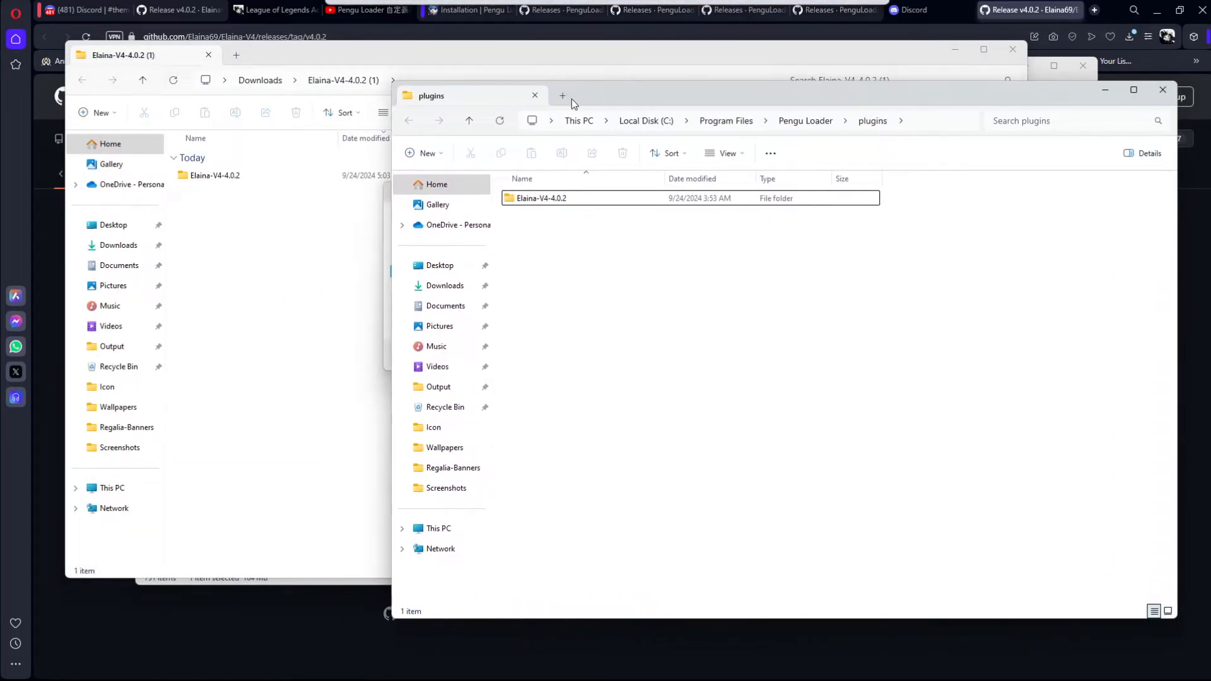
# Step: Try to move the extracted Elaina-V4-4.0.2 folder into Pengu Loader's plugins folder, then cancel the file replacement
pyautogui.click(253, 179)
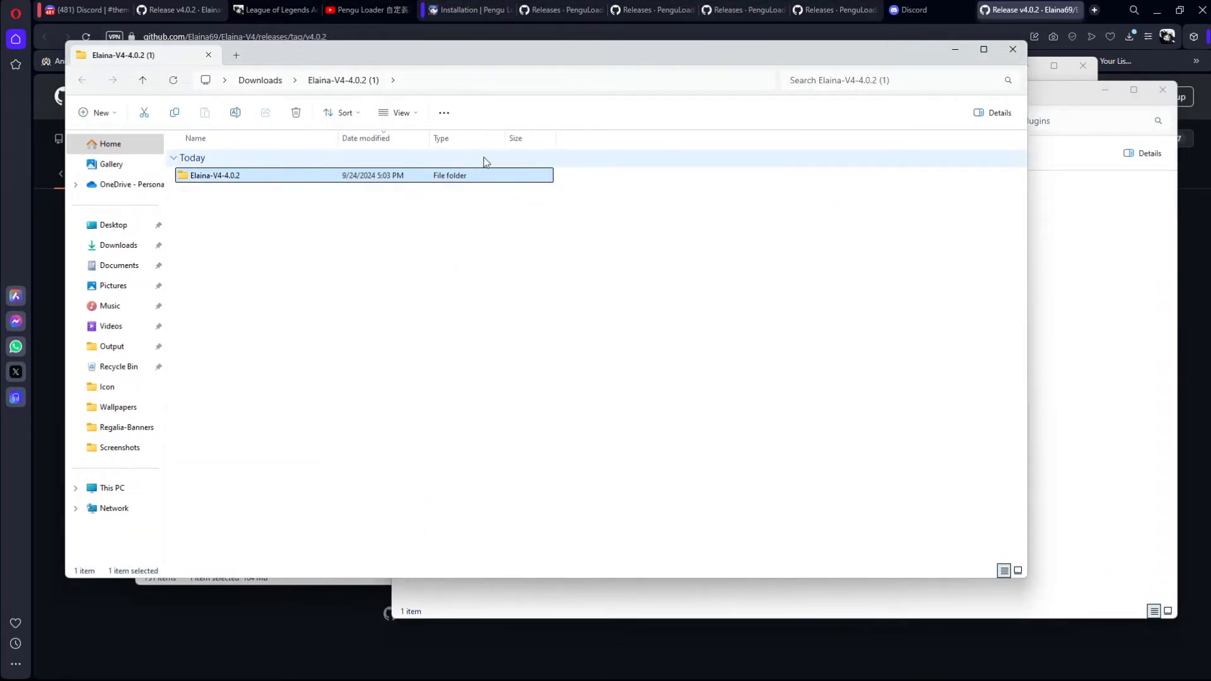
pyautogui.click(1046, 251)
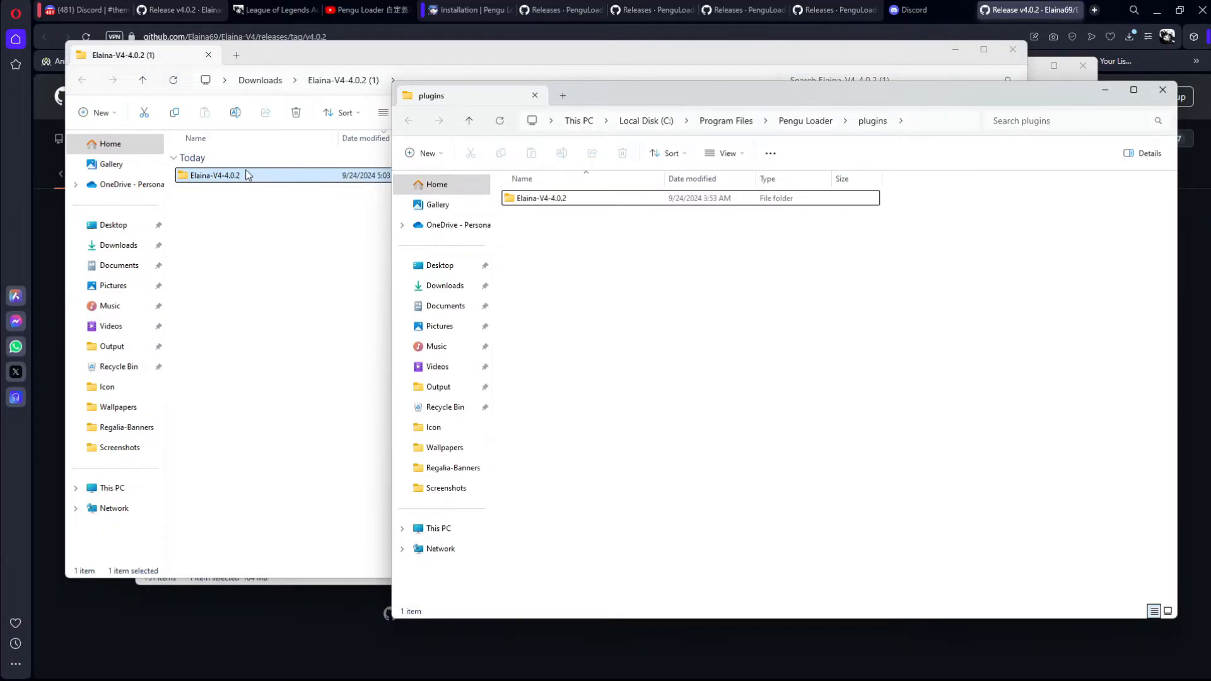
pyautogui.click(224, 229)
pyautogui.click(1076, 255)
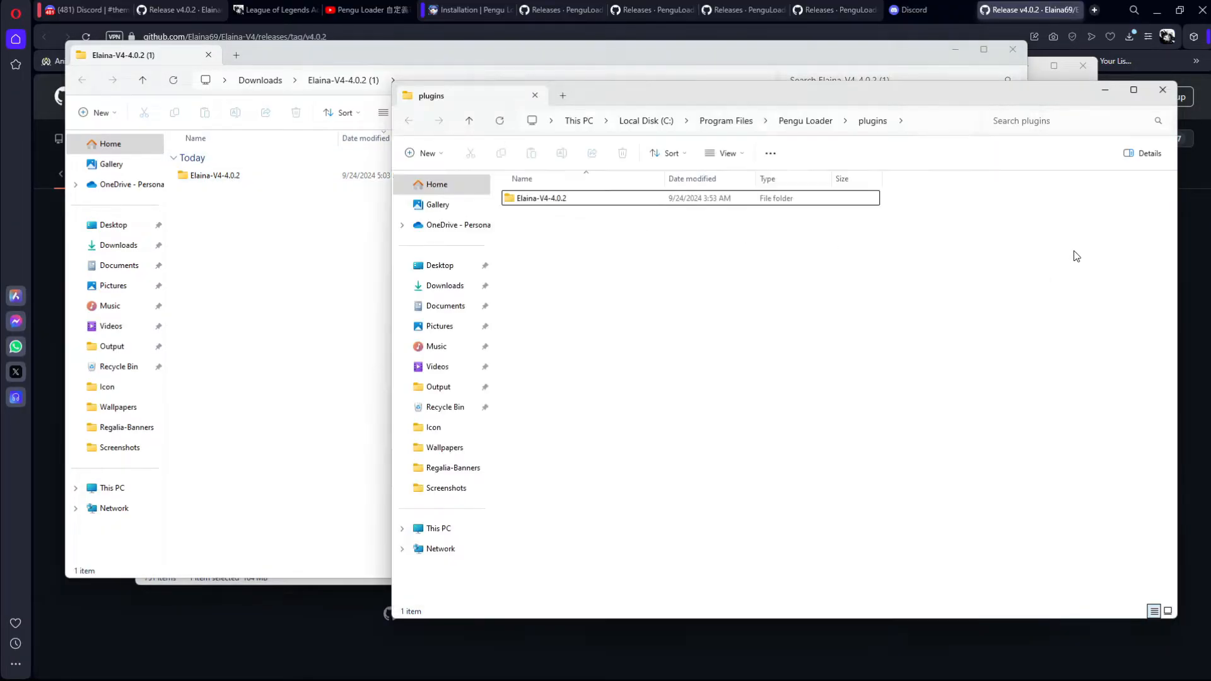
pyautogui.moveTo(253, 174); pyautogui.dragTo(441, 198)
pyautogui.click(1049, 267)
pyautogui.moveTo(309, 177); pyautogui.dragTo(622, 256)
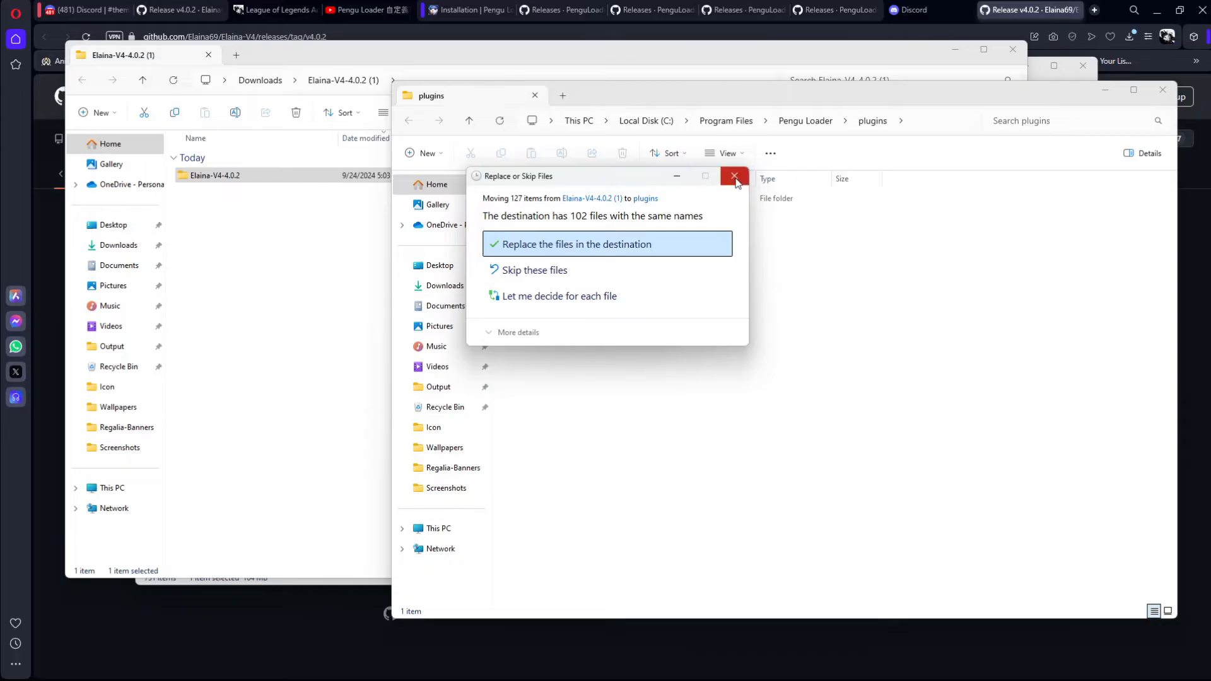
pyautogui.click(735, 178)
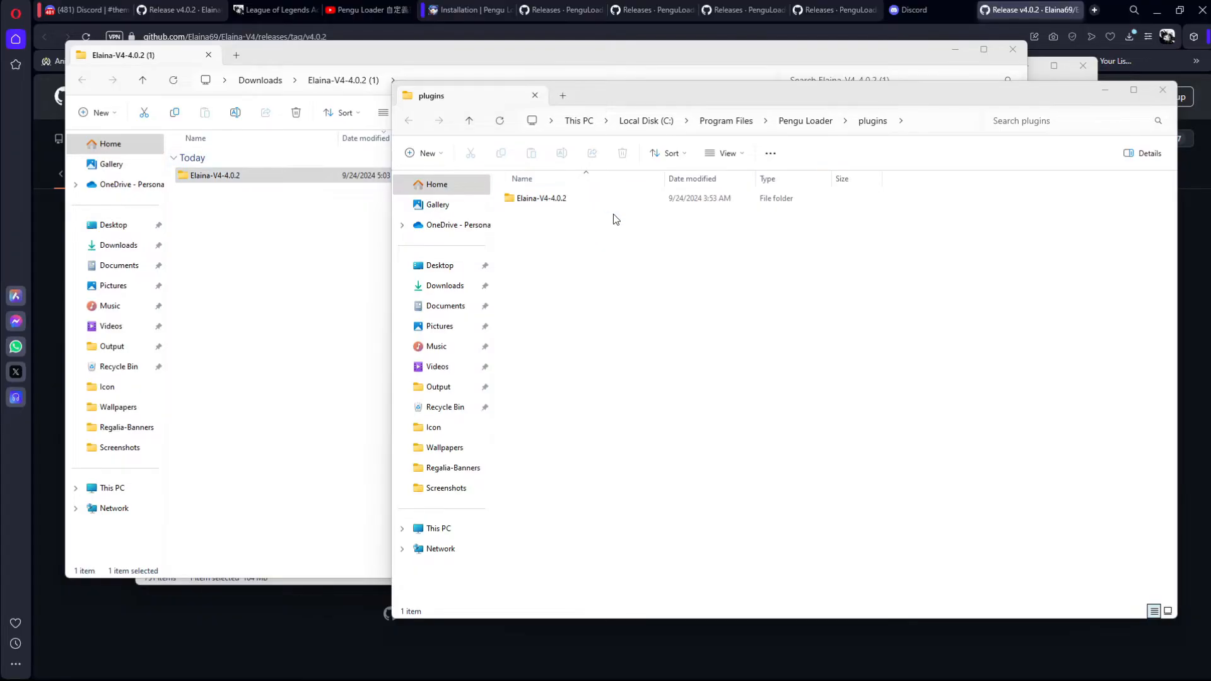
# Step: Open the src folder inside Elaina-V4-4.0.2 in Pengu Loader's plugins folder
pyautogui.moveTo(686, 101); pyautogui.dragTo(480, 71)
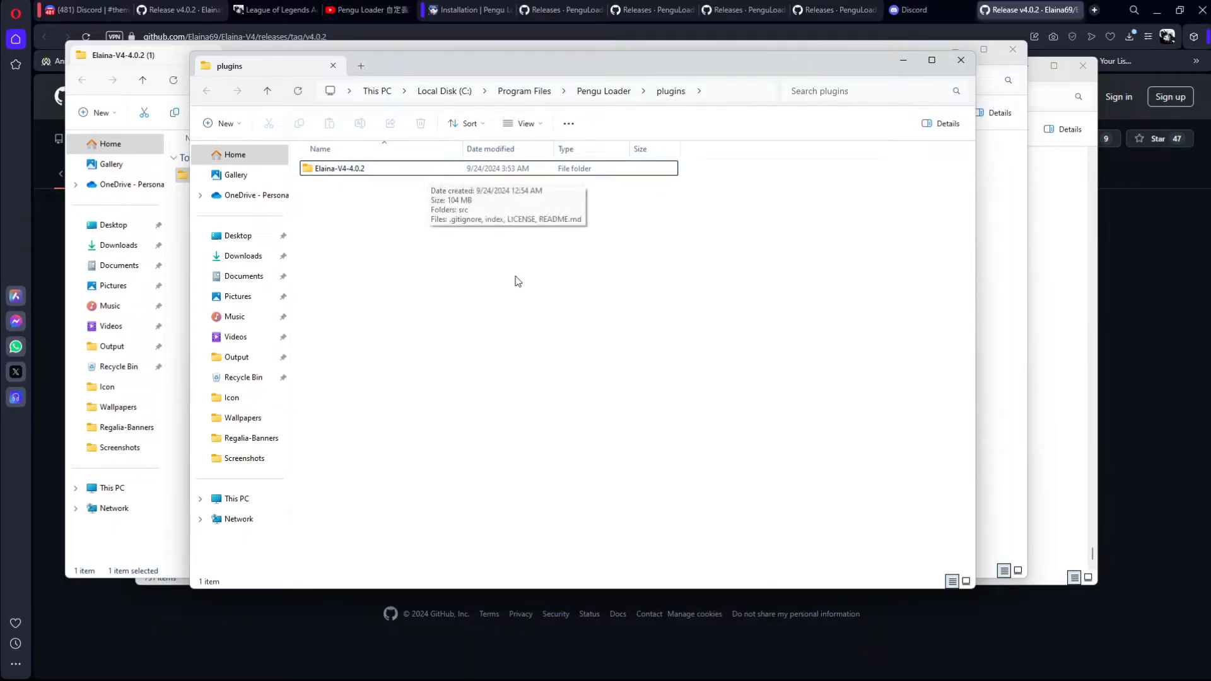
pyautogui.moveTo(660, 667)
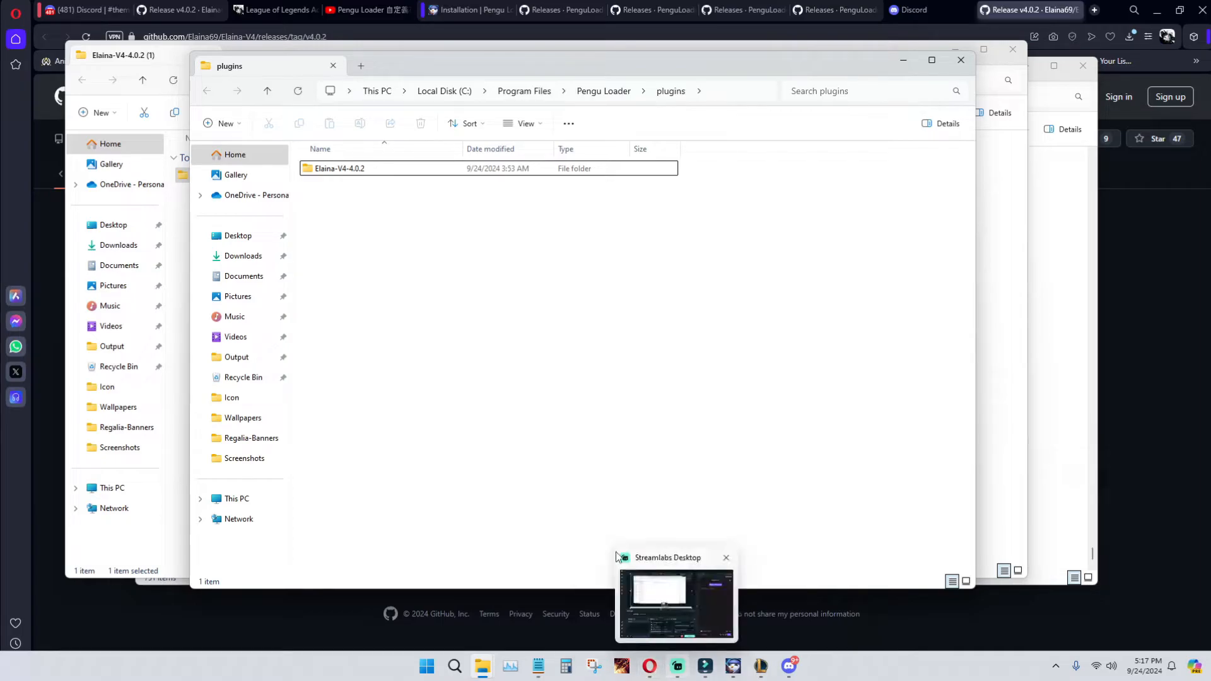
pyautogui.doubleClick(383, 170)
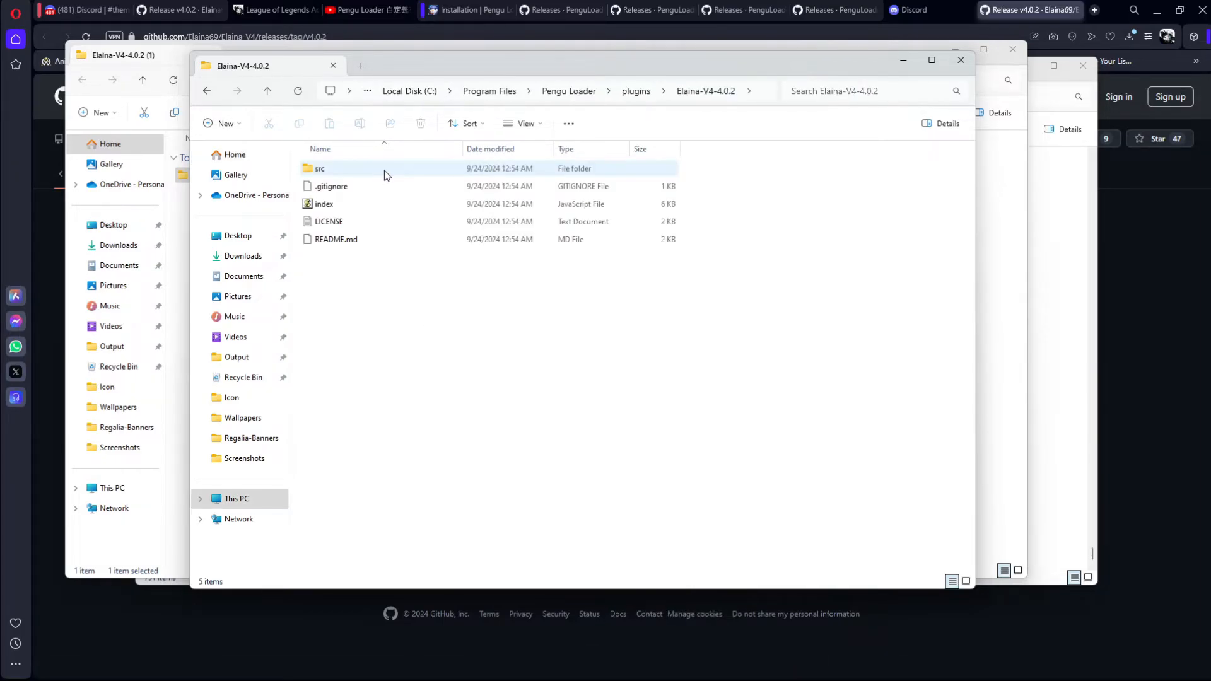
pyautogui.doubleClick(384, 170)
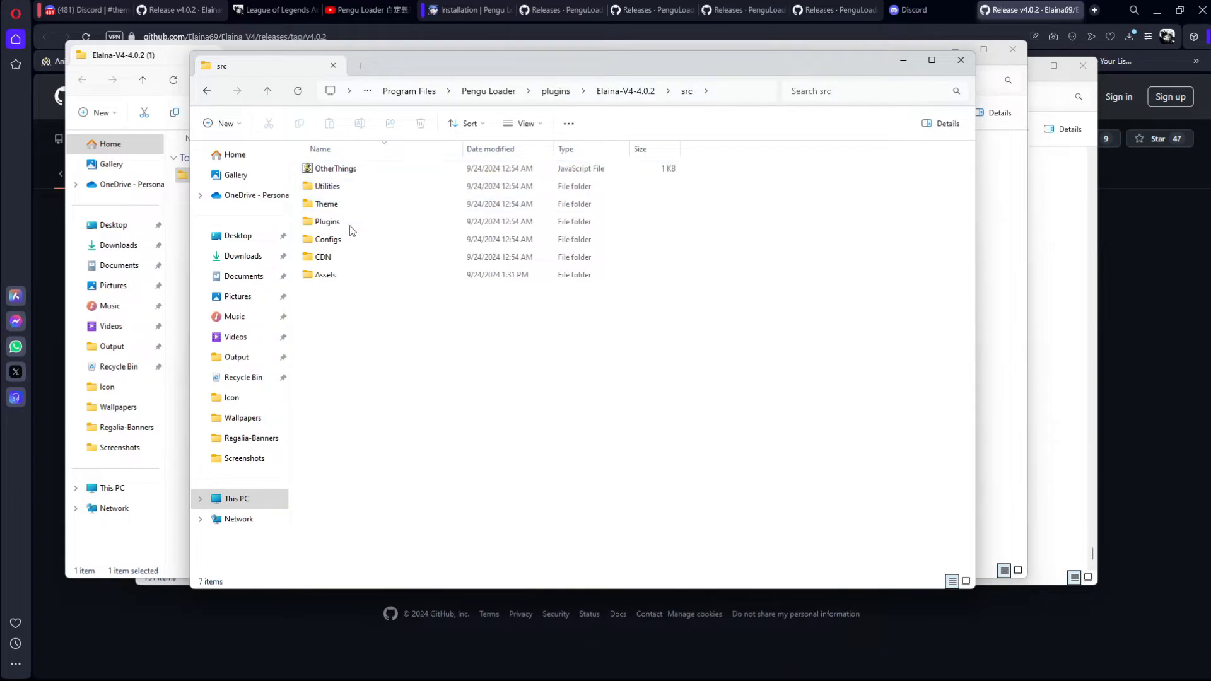
# Step: Sort the contents of the src folder in ascending order
pyautogui.click(449, 122)
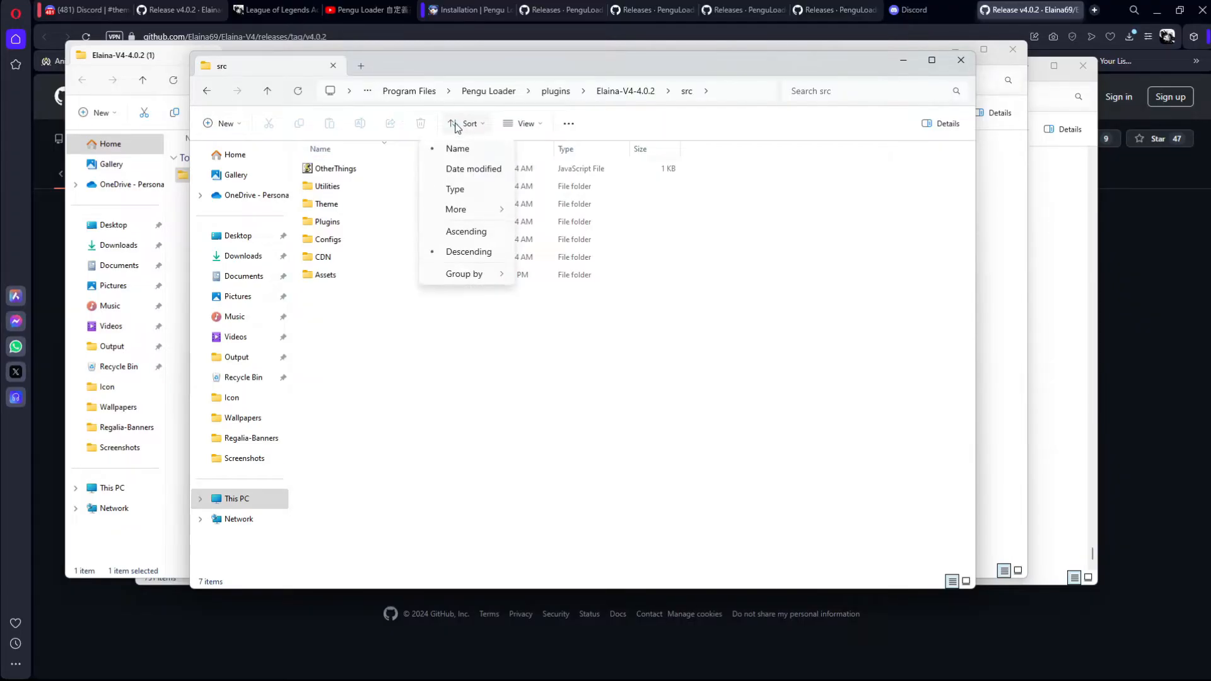
pyautogui.click(456, 215)
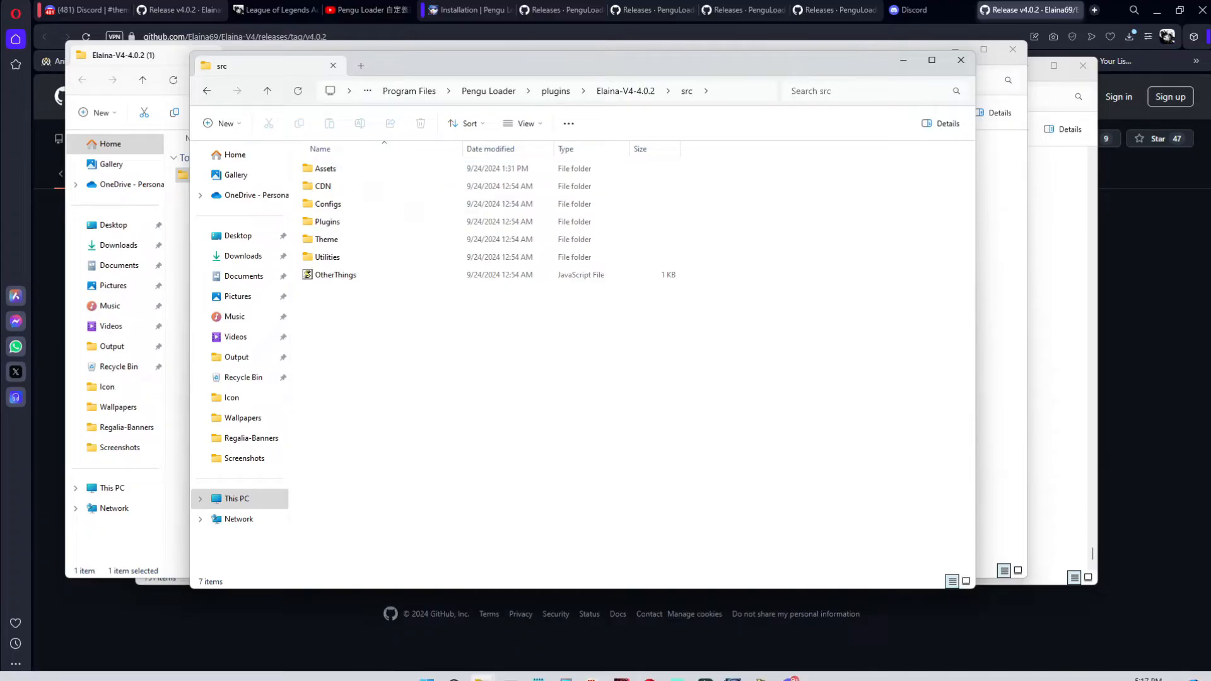
# Step: Switch to the League of Legends client to view its themed ranked lobby and profile card, and minimize it
pyautogui.click(760, 677)
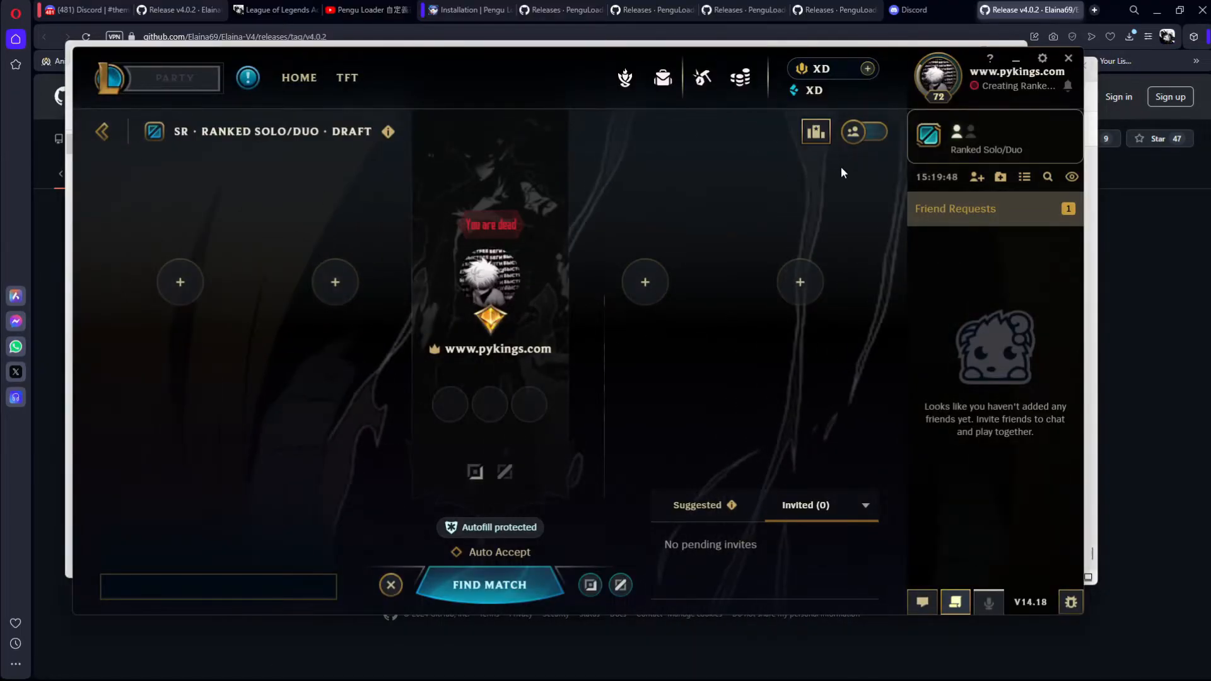
pyautogui.moveTo(951, 84)
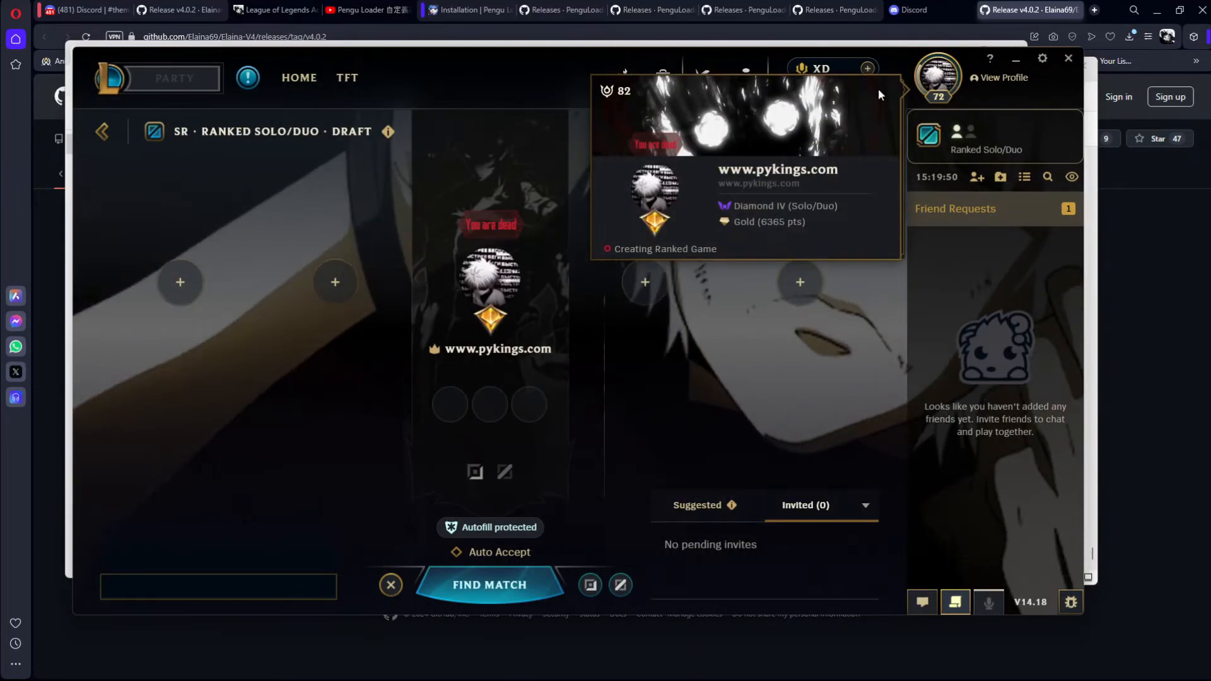
pyautogui.moveTo(494, 535)
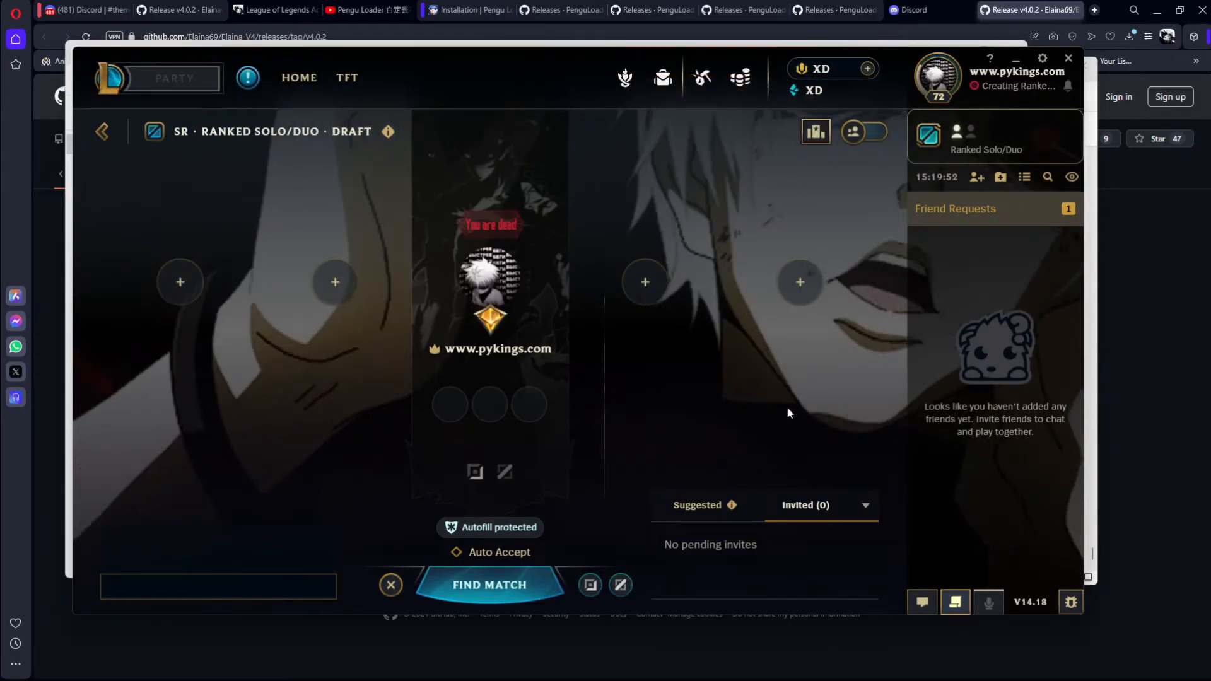
pyautogui.click(1015, 58)
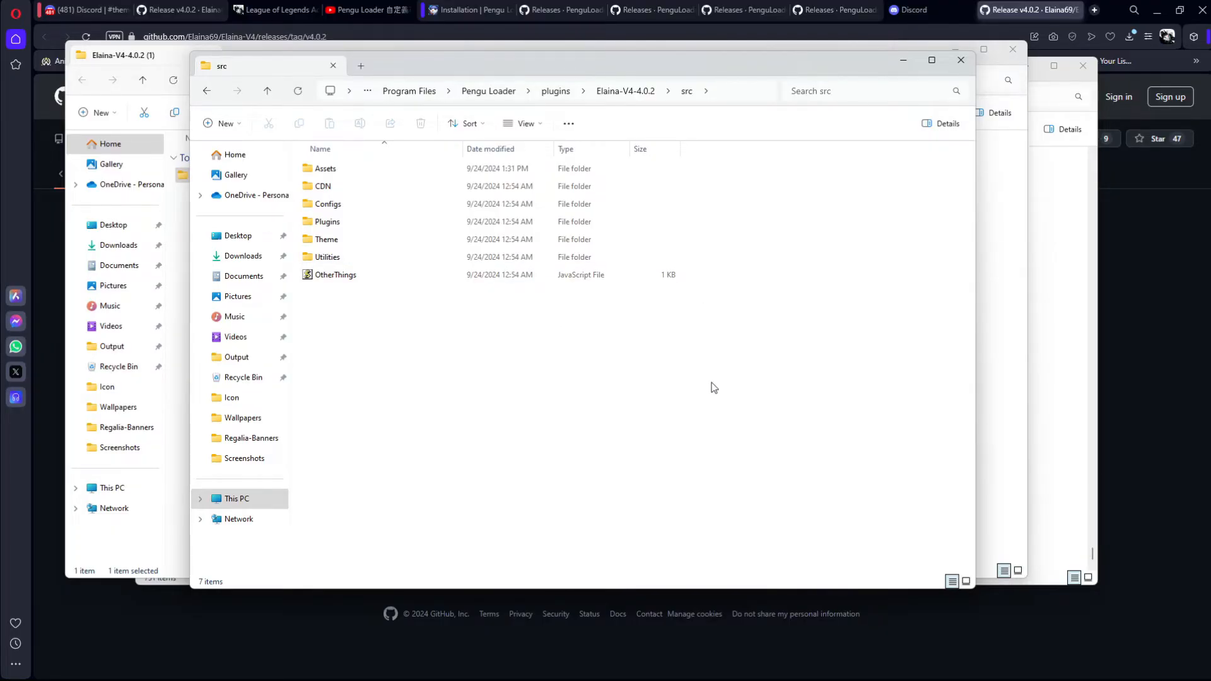
# Step: Close the League of Legends client by choosing to exit rather than sign out
pyautogui.moveTo(663, 647)
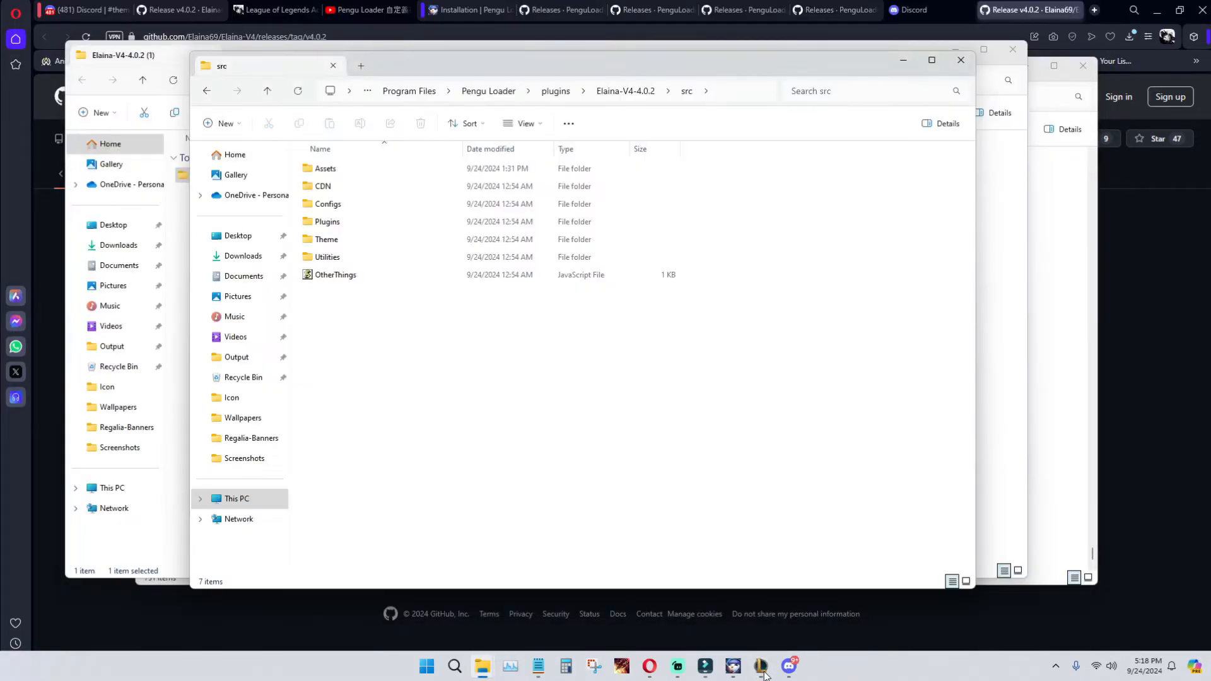
pyautogui.rightClick(762, 671)
pyautogui.click(722, 632)
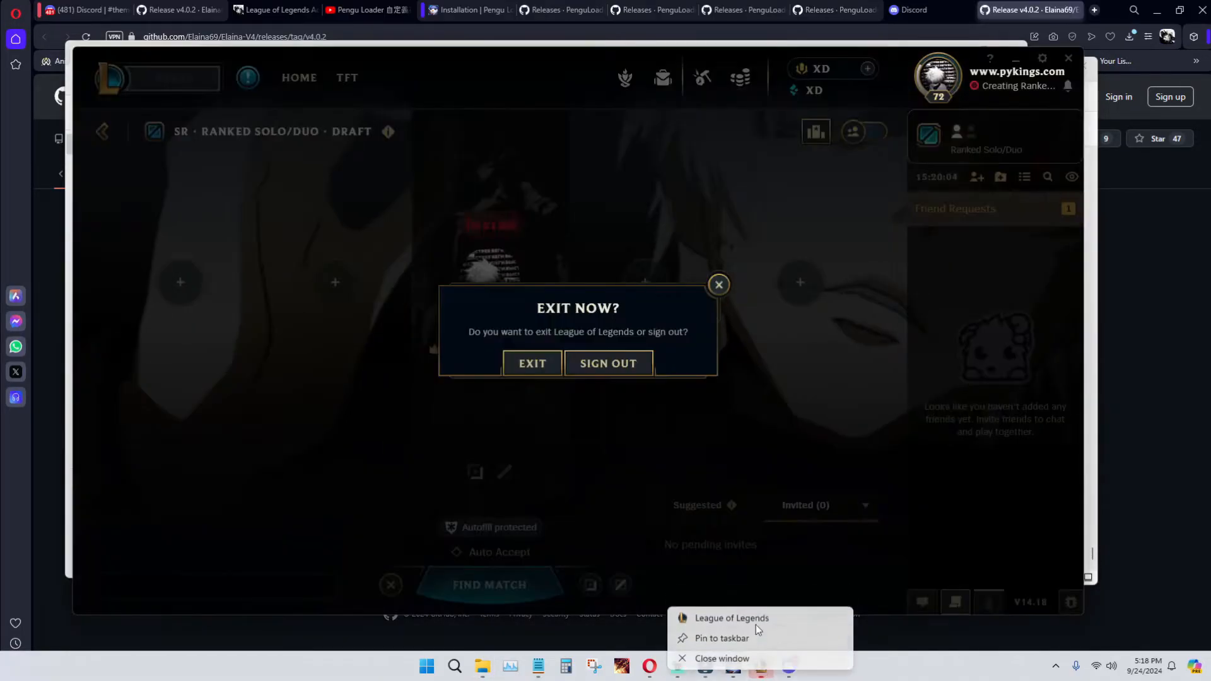
pyautogui.click(533, 363)
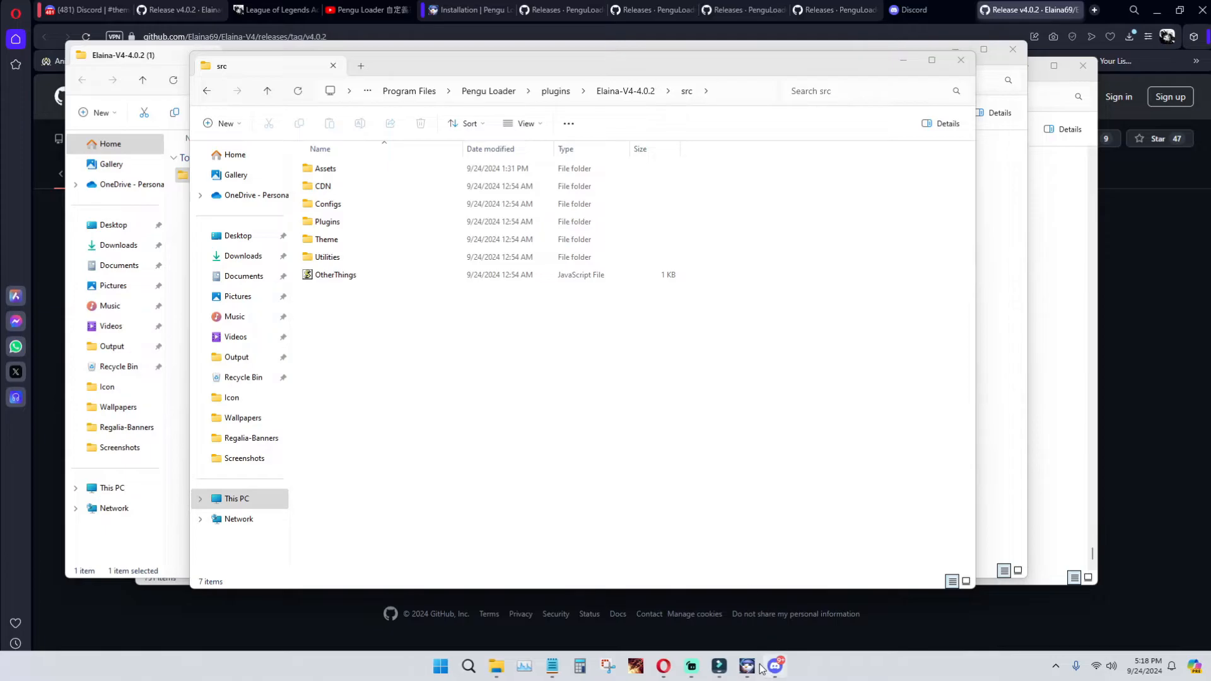
# Step: Switch Optimize Client, Super Low Spec Mode and Active Status off and back on in Pengu Loader's loader settings
pyautogui.click(752, 667)
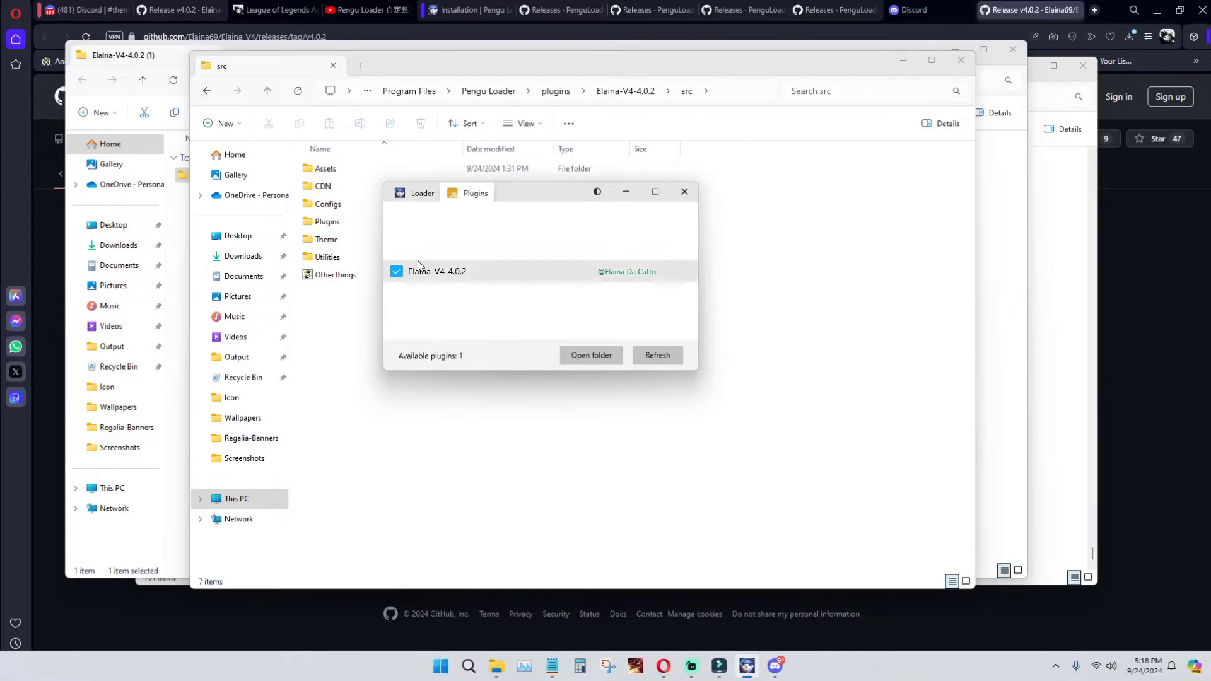
pyautogui.click(417, 193)
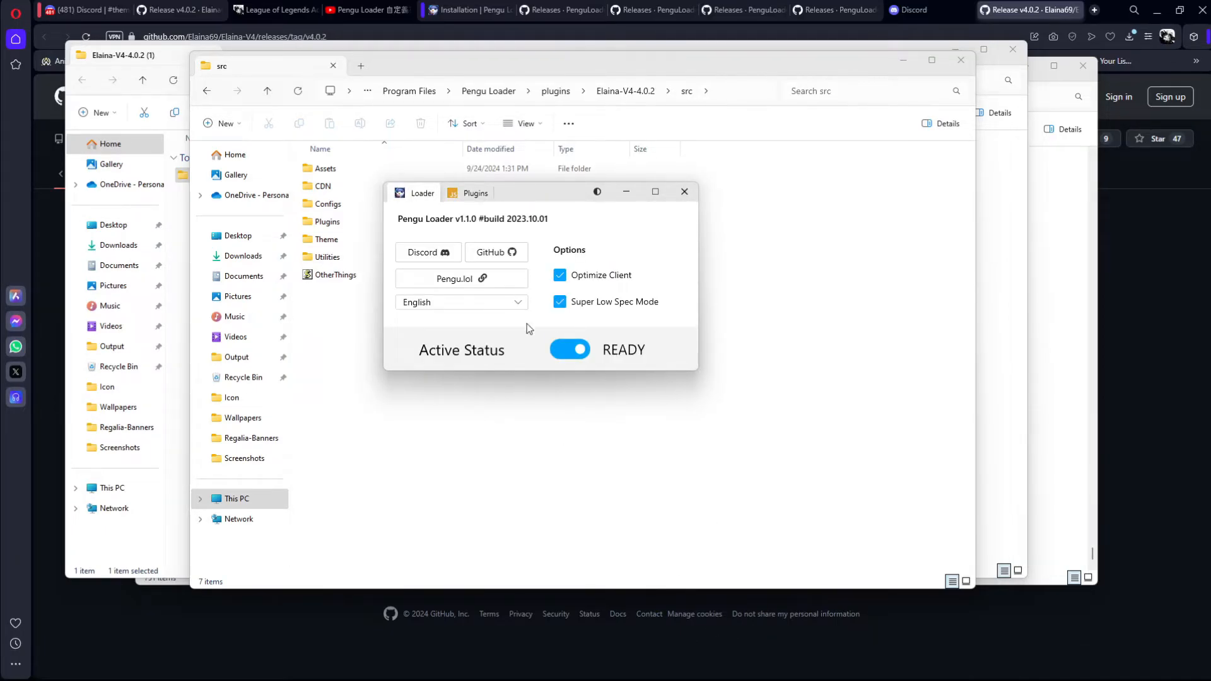
pyautogui.click(558, 284)
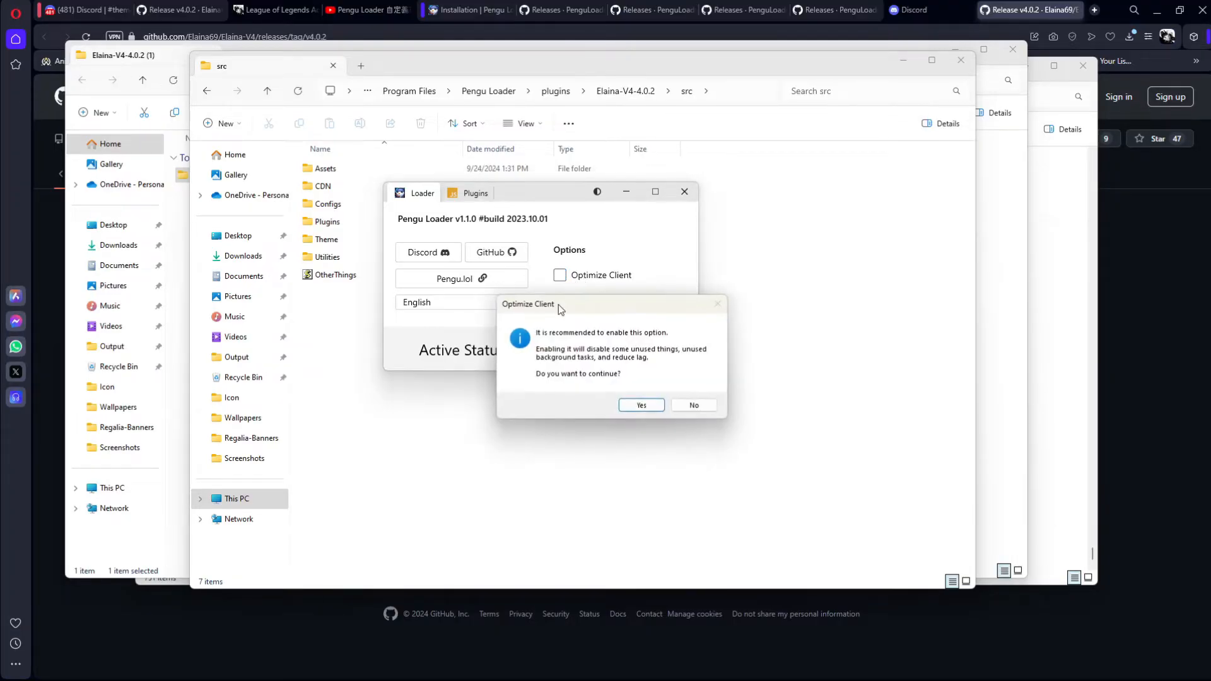
pyautogui.click(633, 406)
pyautogui.click(559, 277)
pyautogui.click(638, 406)
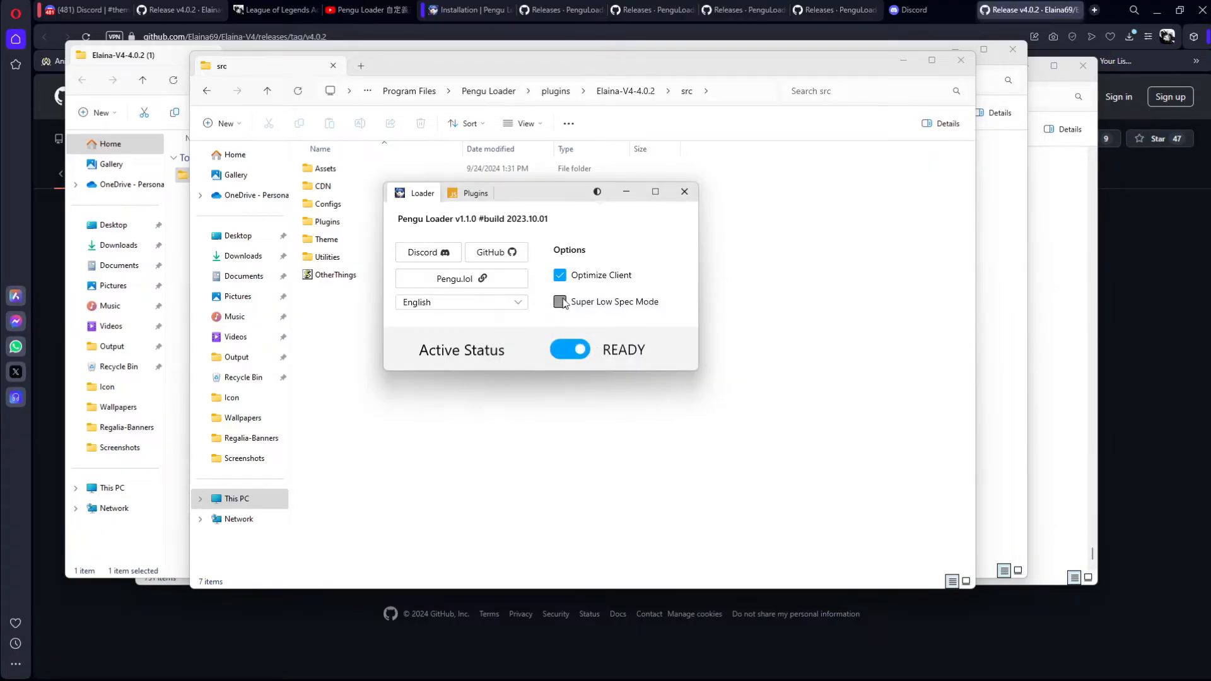
pyautogui.click(624, 300)
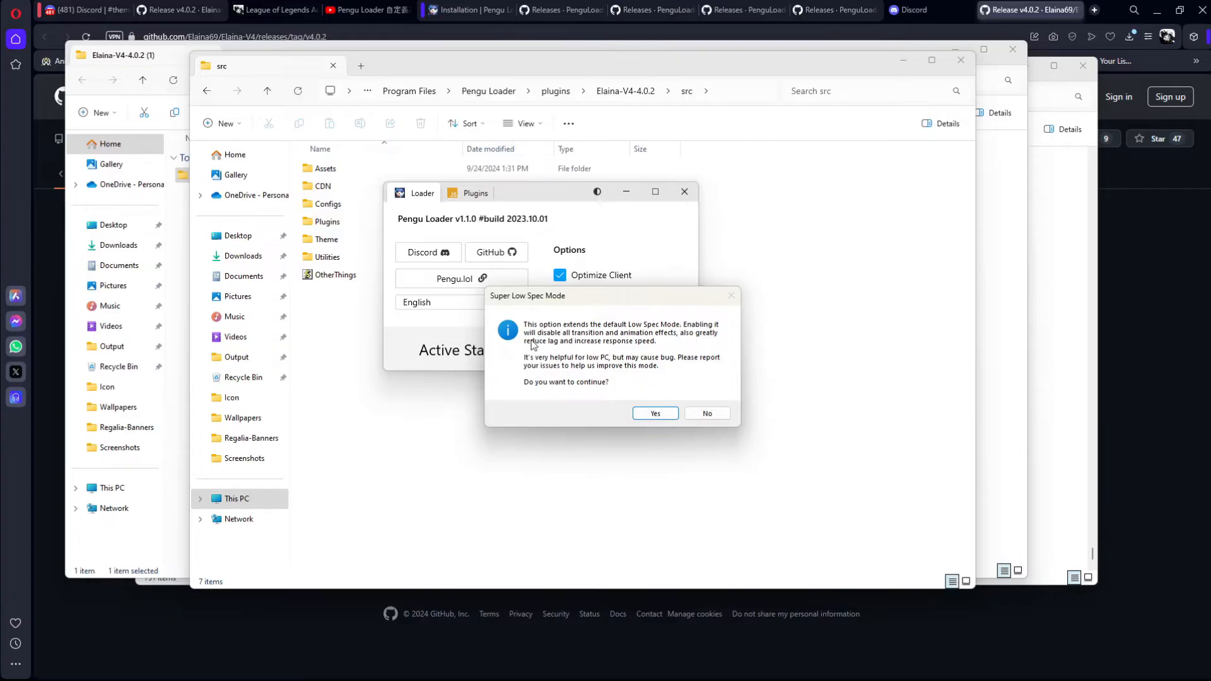
pyautogui.click(655, 414)
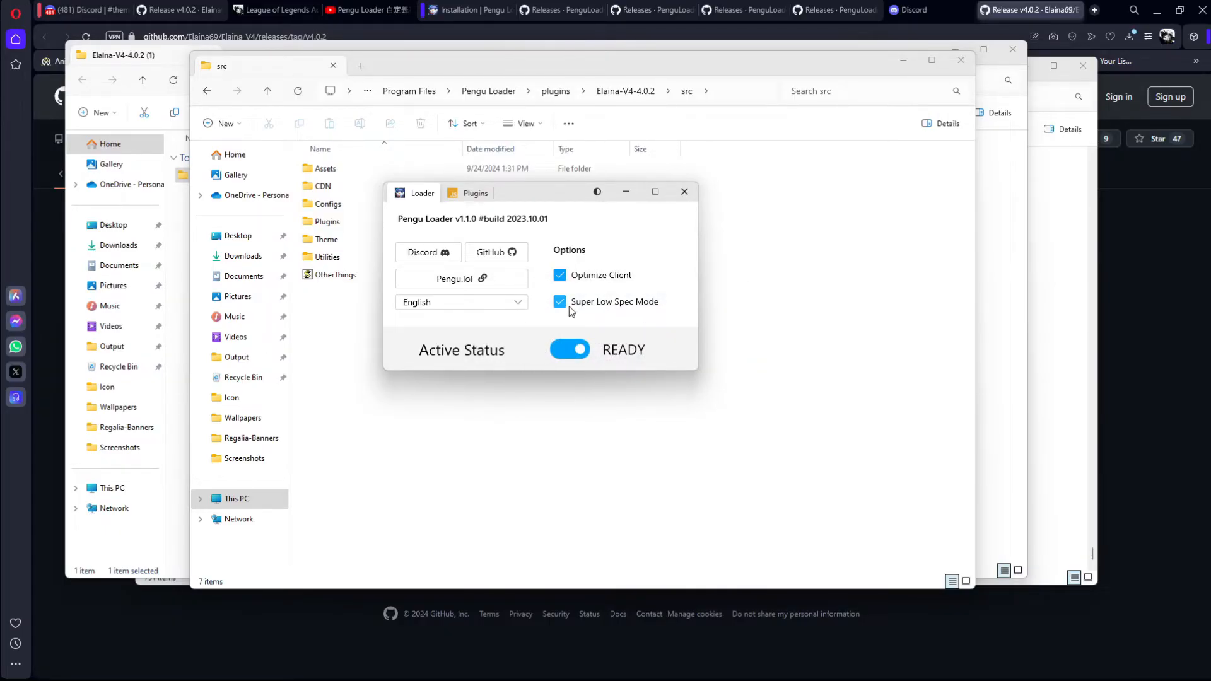
pyautogui.click(579, 351)
pyautogui.click(556, 357)
# Step: Launch League of Legends through a system search for "lea" and move the Pengu Loader and client windows aside
pyautogui.click(442, 667)
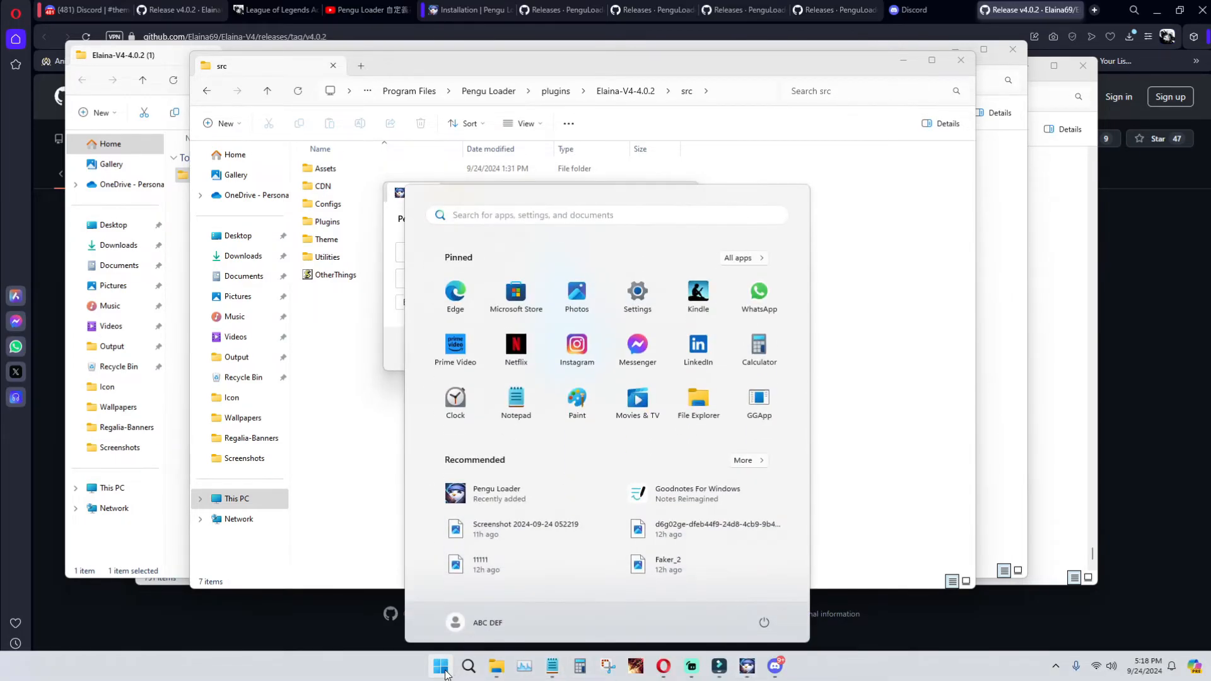
pyautogui.write('lea')
pyautogui.press('Return')
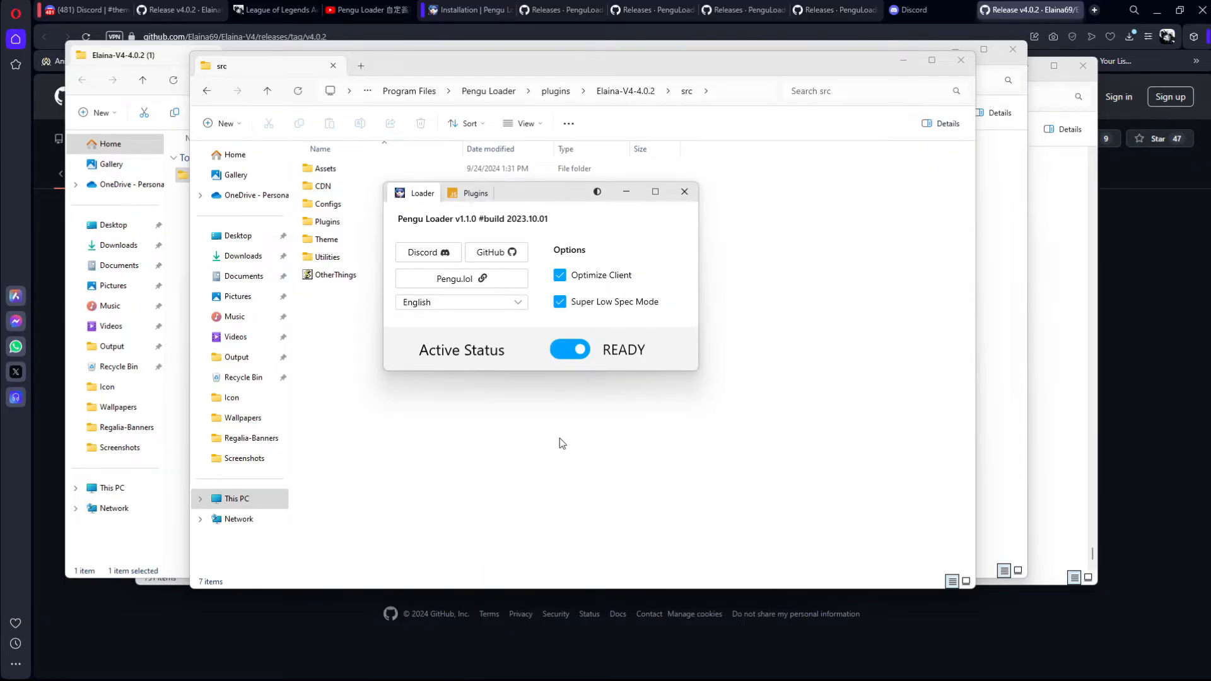
pyautogui.moveTo(730, 668)
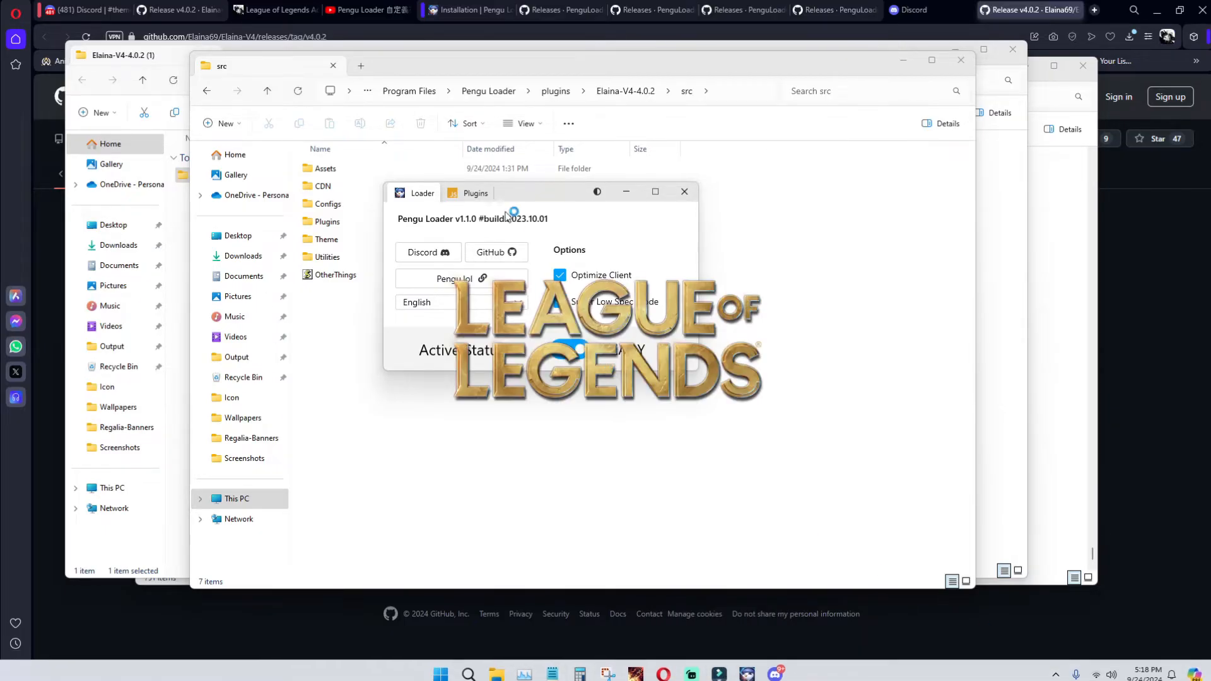
pyautogui.moveTo(526, 189); pyautogui.dragTo(386, 55)
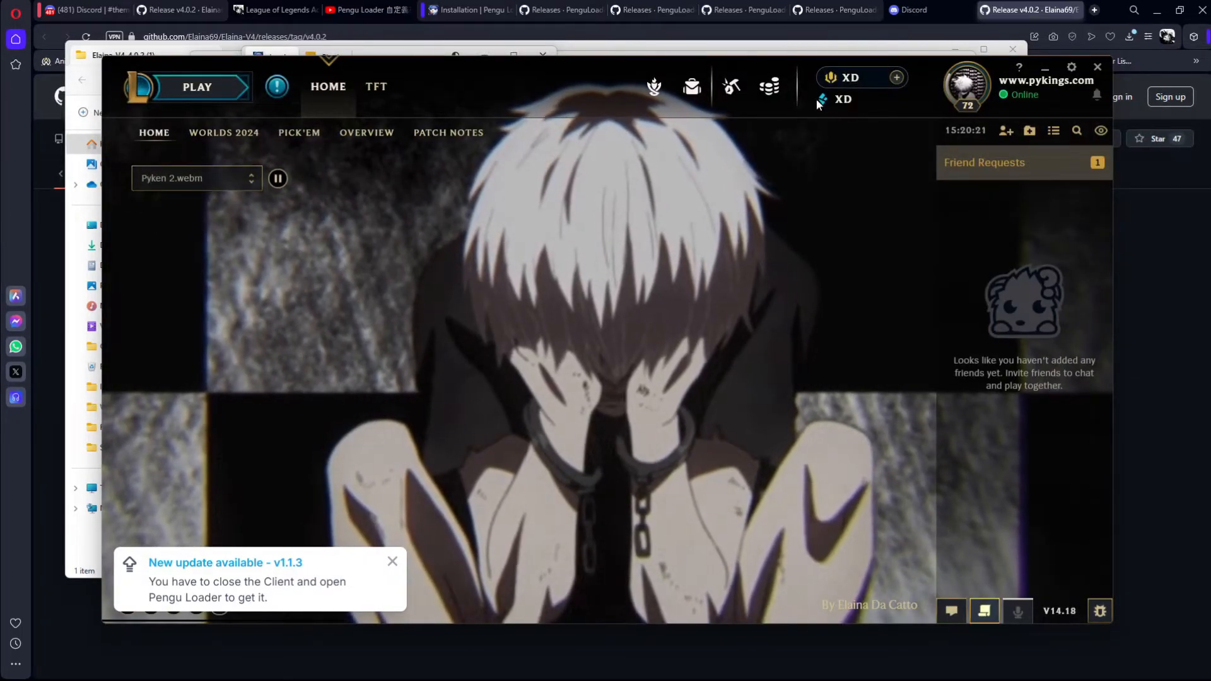
pyautogui.moveTo(575, 71); pyautogui.dragTo(525, 57)
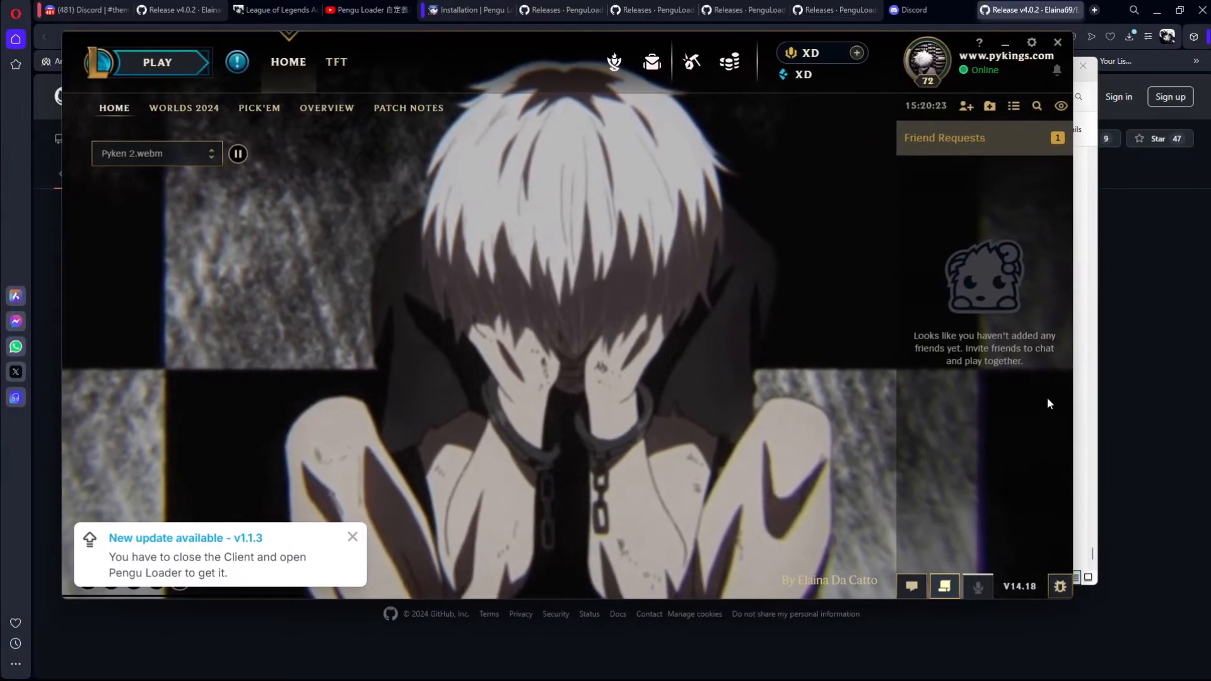
# Step: Set the client's home background to Pyken 1.webm and dismiss the Pengu Loader update notification
pyautogui.click(175, 154)
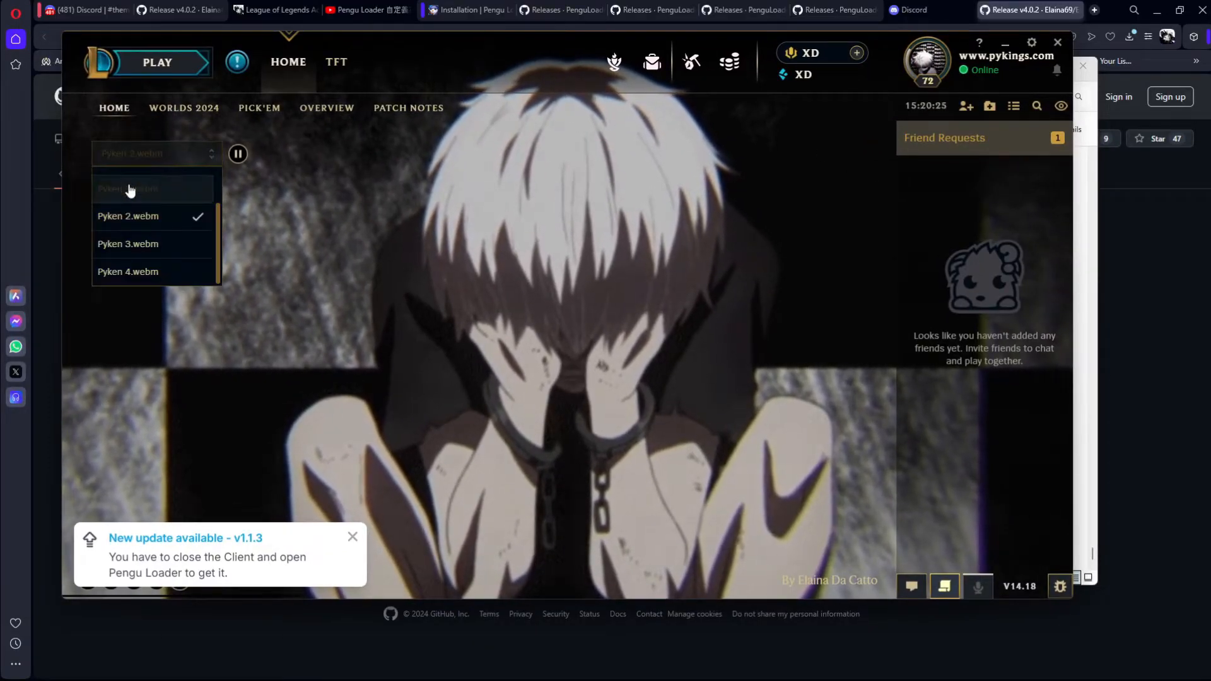
pyautogui.click(161, 169)
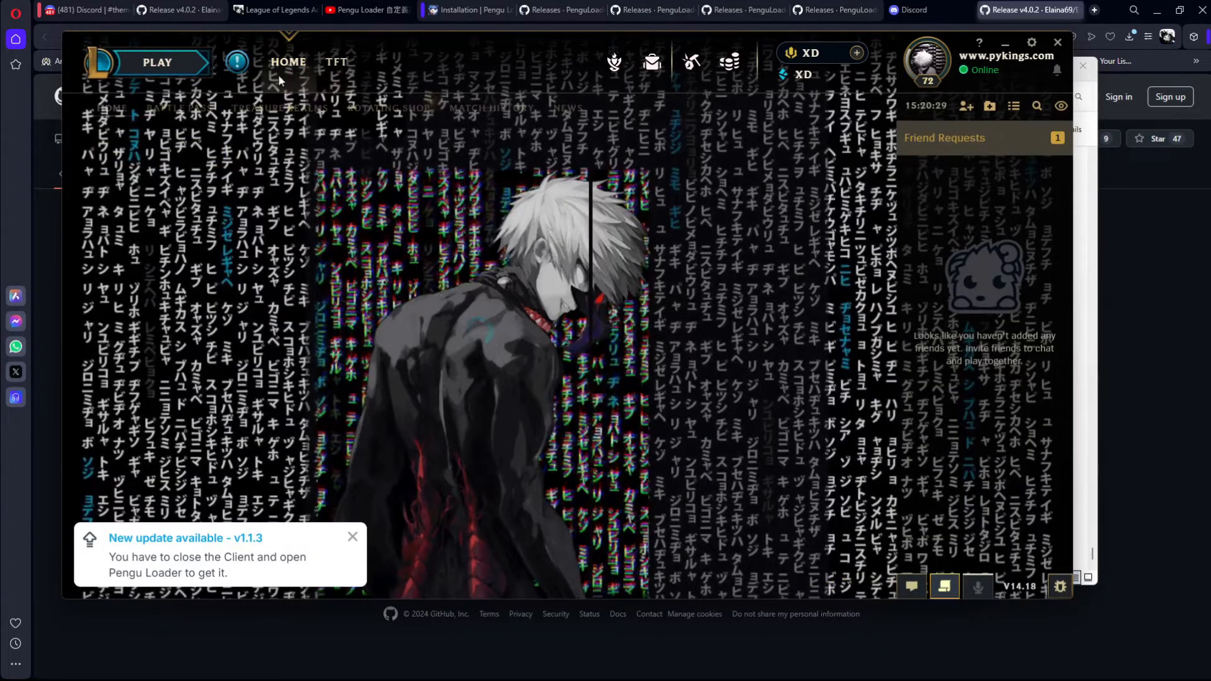
pyautogui.click(352, 538)
# Step: Open the client's game mode selection to view the theme there and reposition the window
pyautogui.click(158, 62)
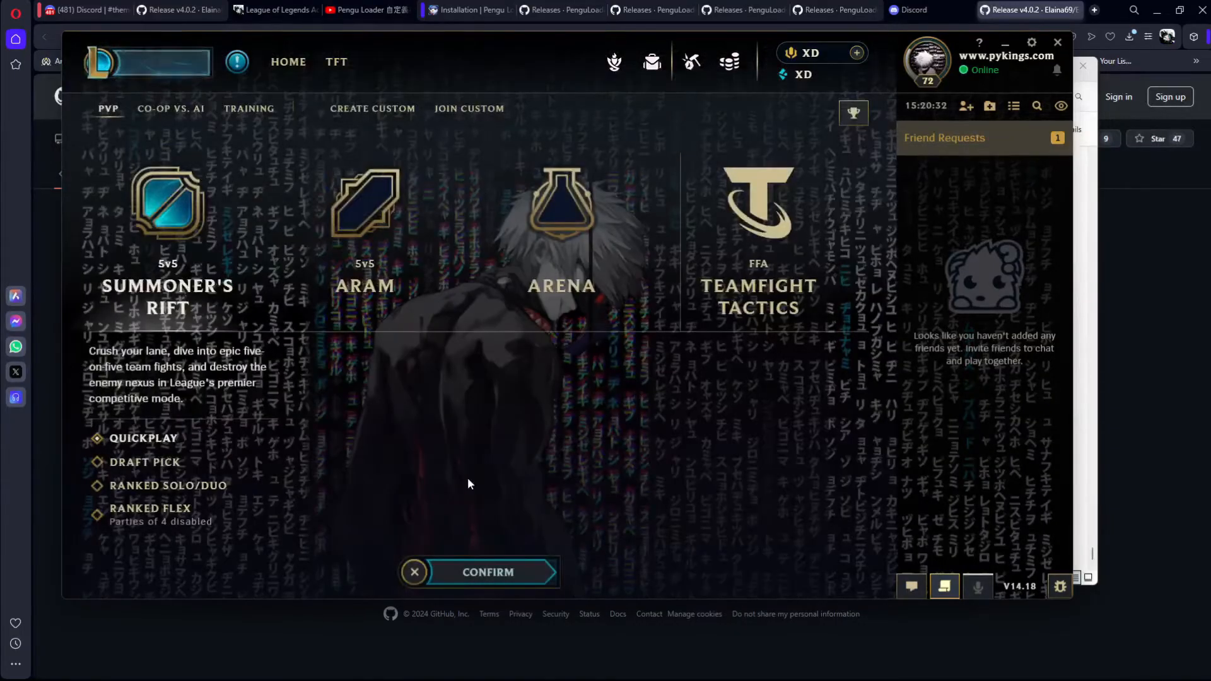
pyautogui.moveTo(549, 54); pyautogui.dragTo(580, 66)
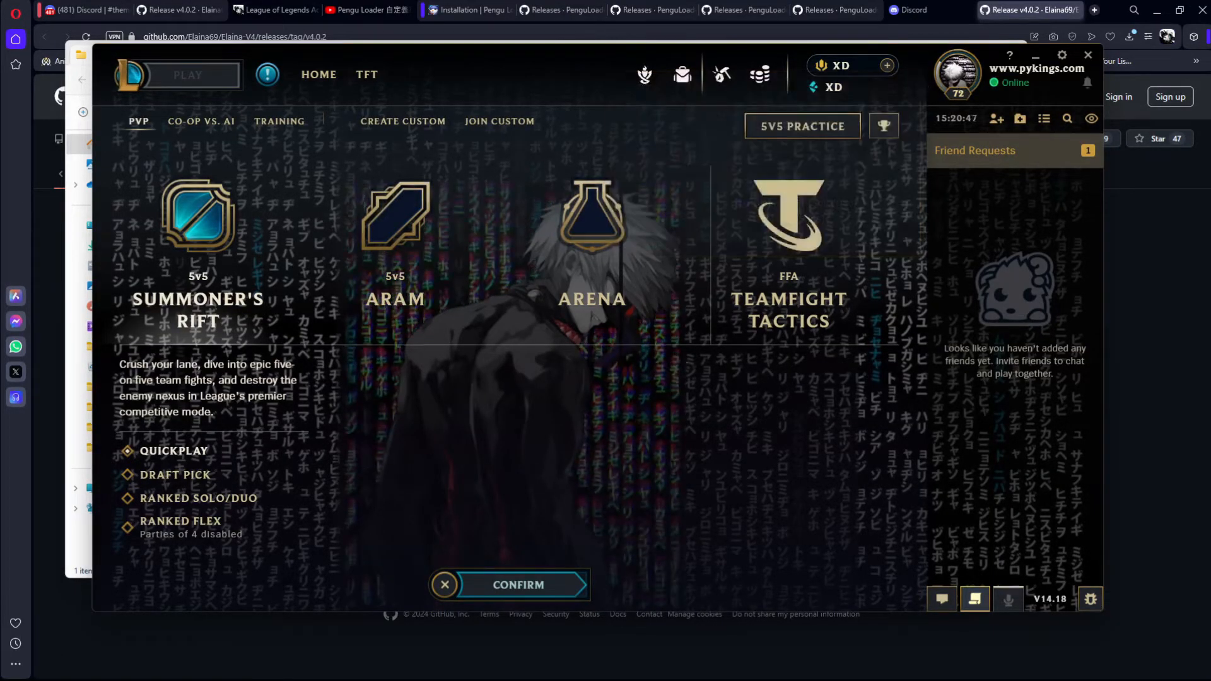
# Step: Open Pengu Loader's plugins folder from its plugin list and go into the src folder of Elaina-V4-4.0.2
pyautogui.moveTo(705, 668)
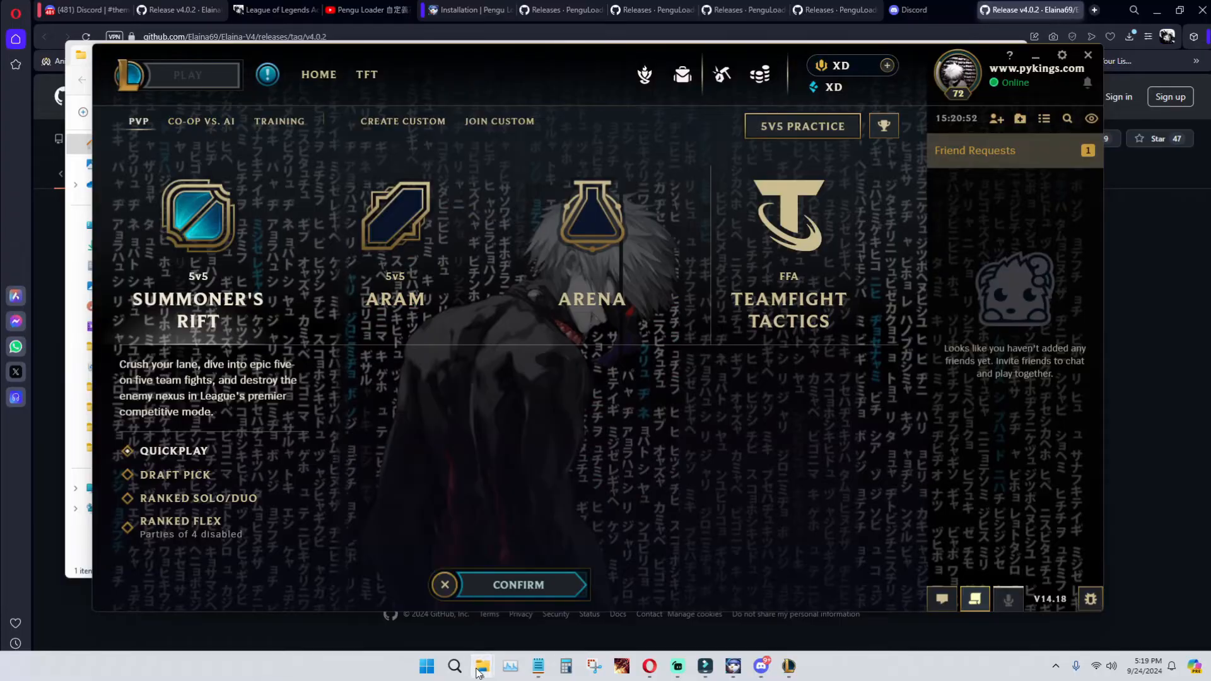
pyautogui.moveTo(480, 668)
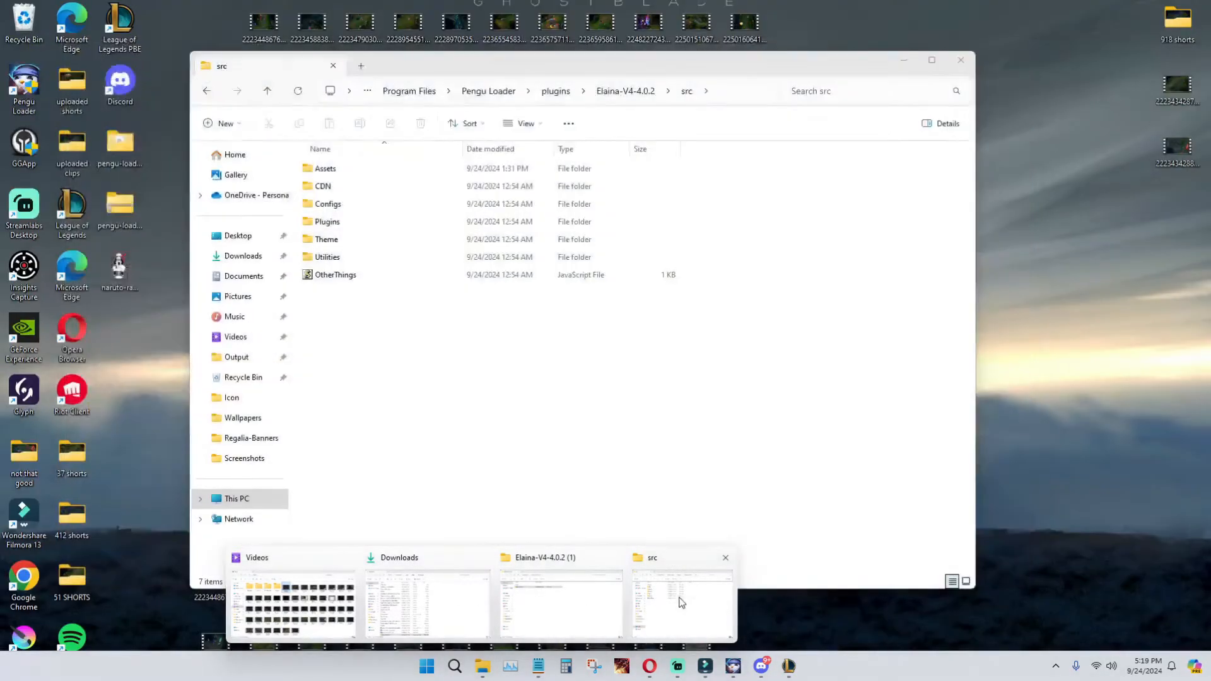
pyautogui.click(681, 602)
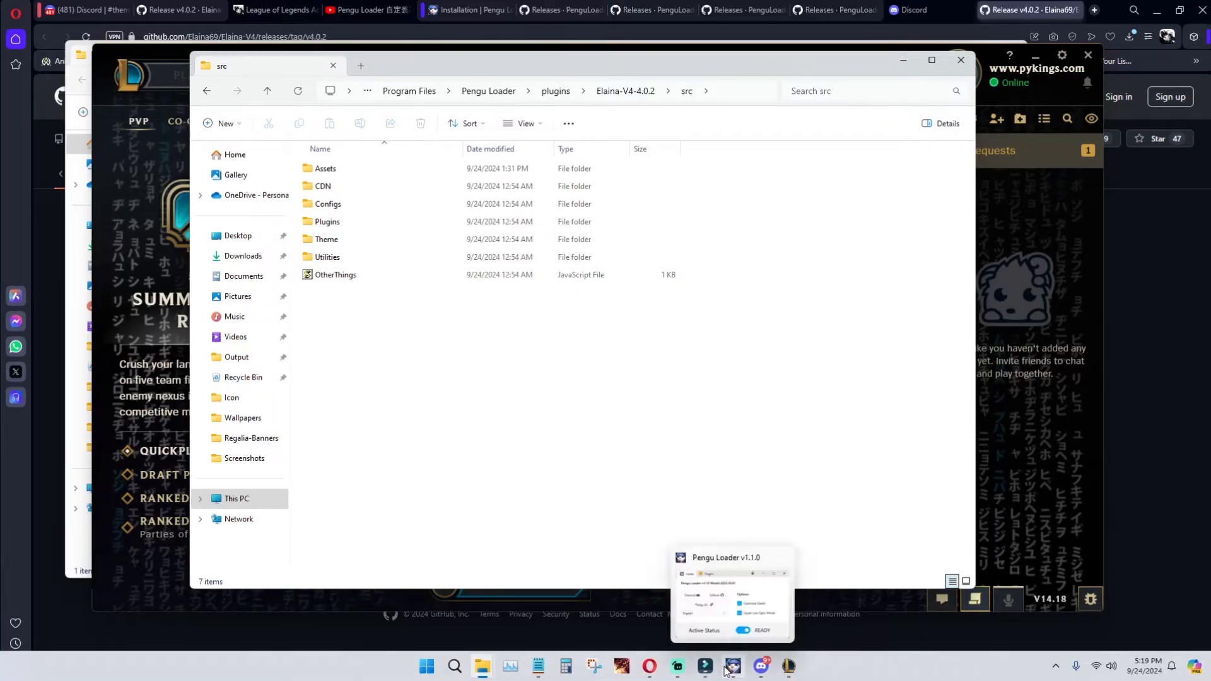
pyautogui.click(729, 669)
pyautogui.click(326, 57)
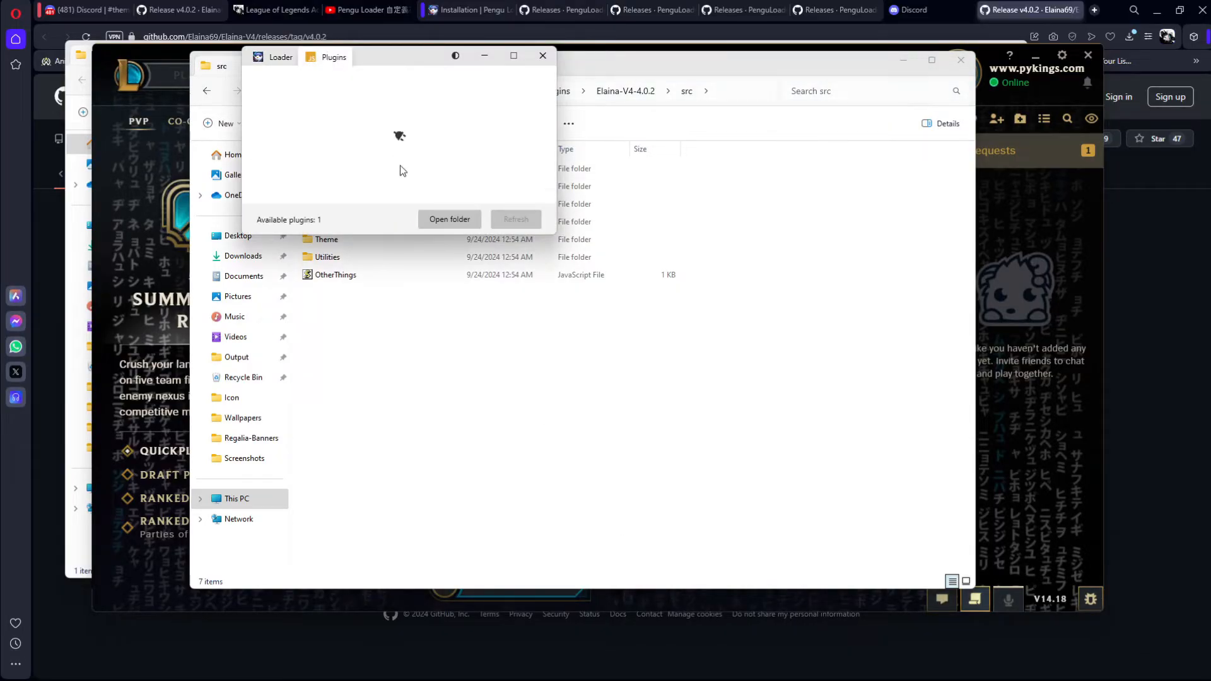
pyautogui.click(452, 221)
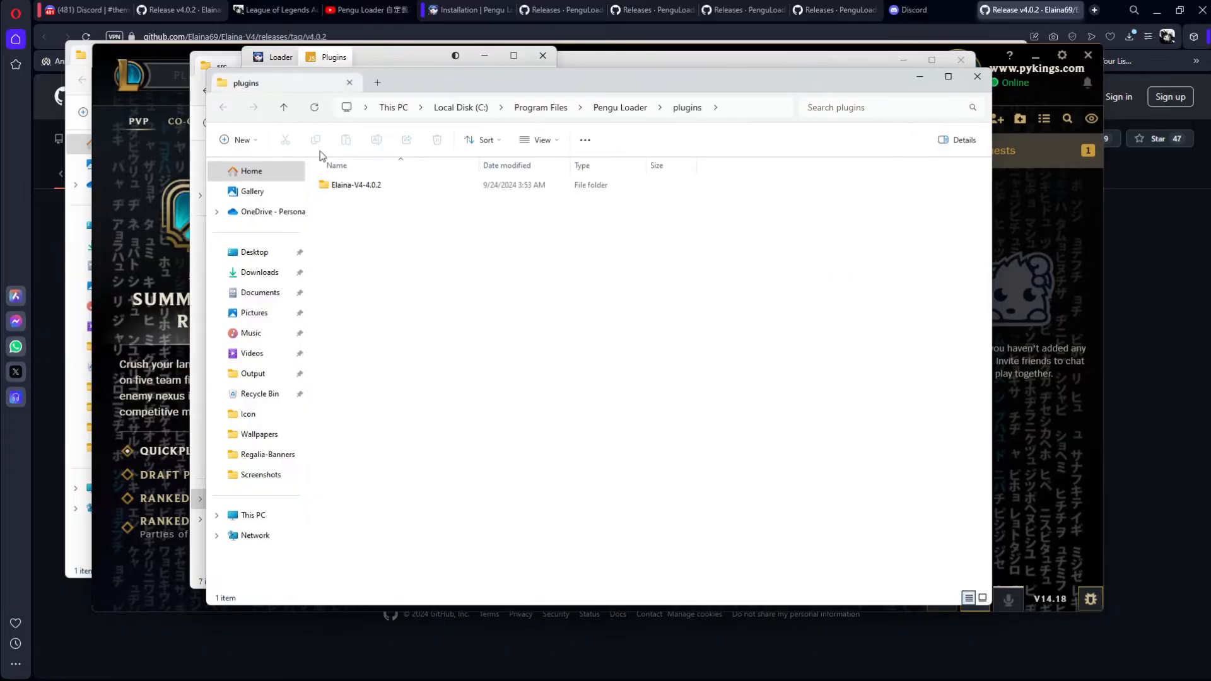
pyautogui.doubleClick(369, 185)
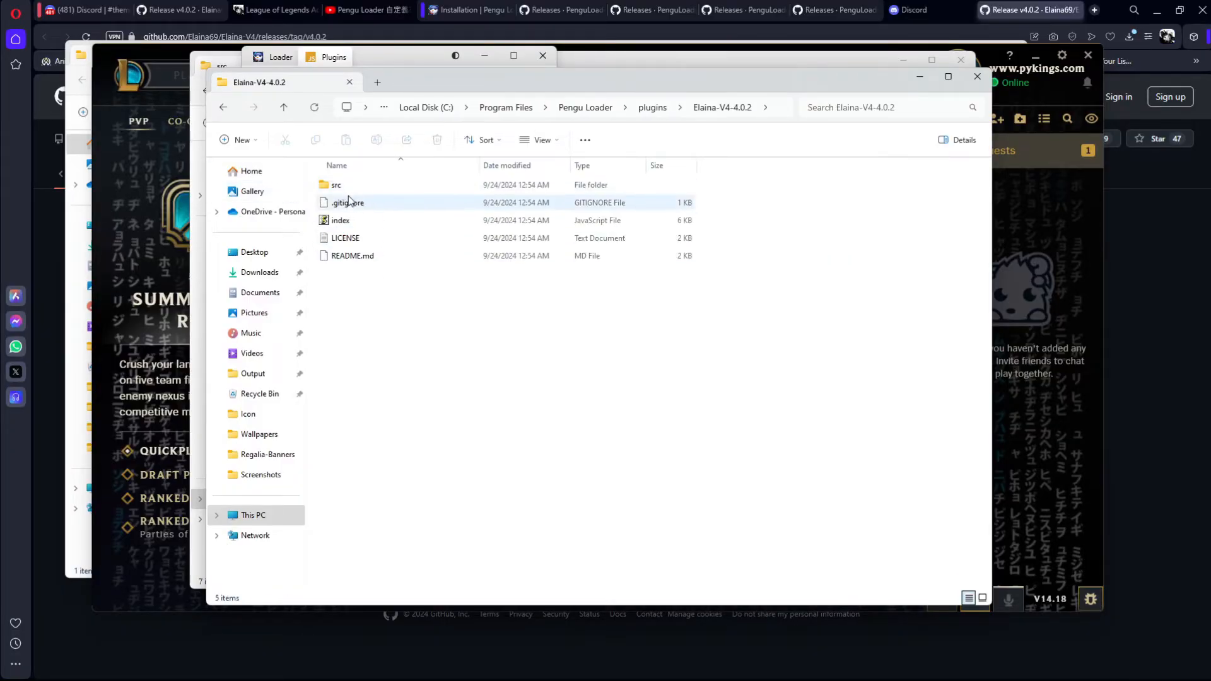
pyautogui.doubleClick(354, 184)
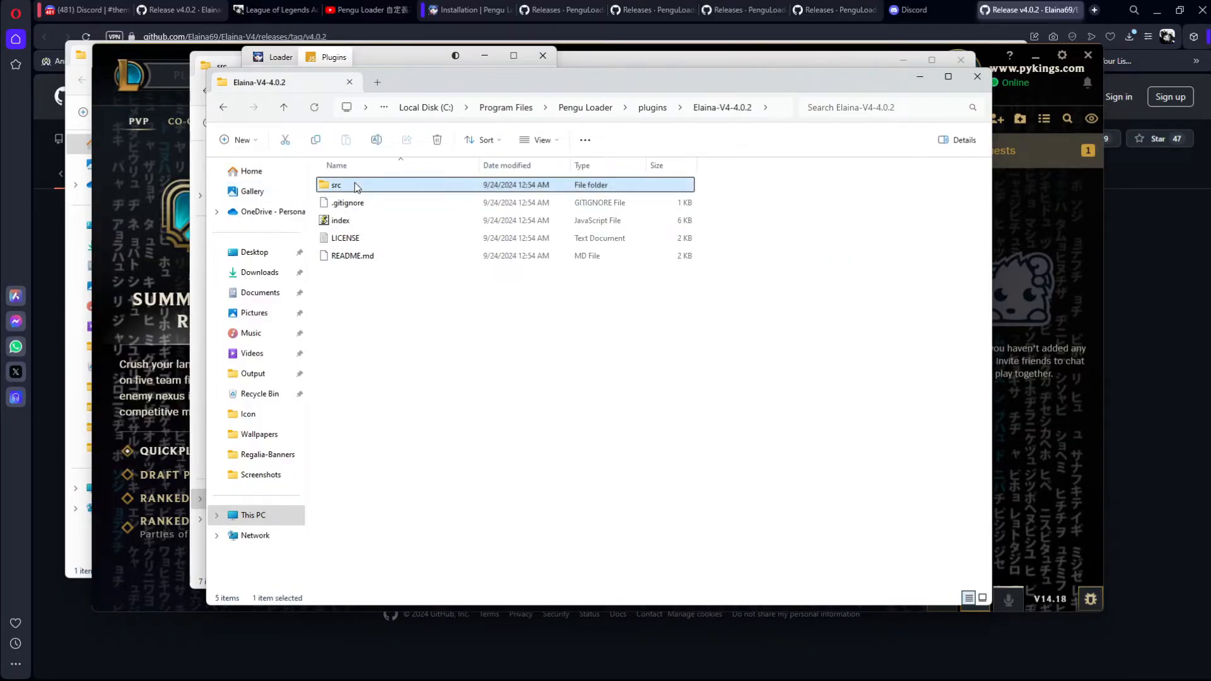
# Step: Arrange the src folder's items in ascending name order in the newly opened window
pyautogui.rightClick(354, 334)
pyautogui.click(331, 347)
pyautogui.click(490, 139)
pyautogui.click(486, 249)
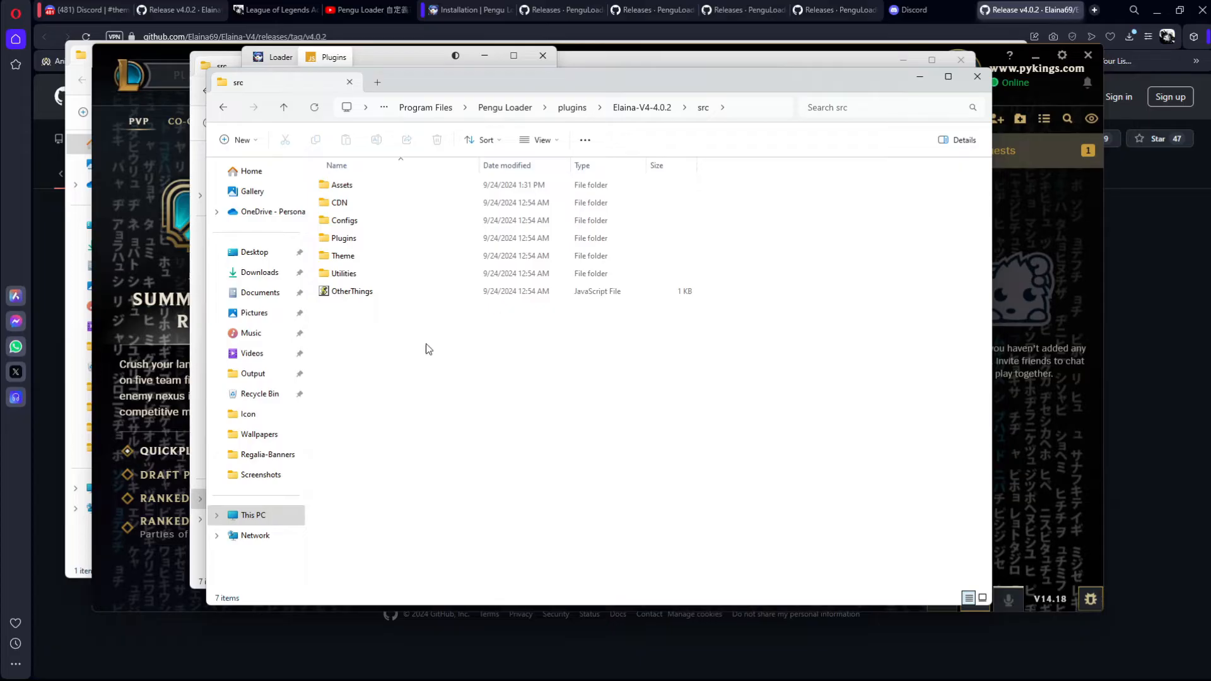
# Step: Open the Audio folder inside Assets > Backgrounds of the theme's src folder
pyautogui.doubleClick(372, 187)
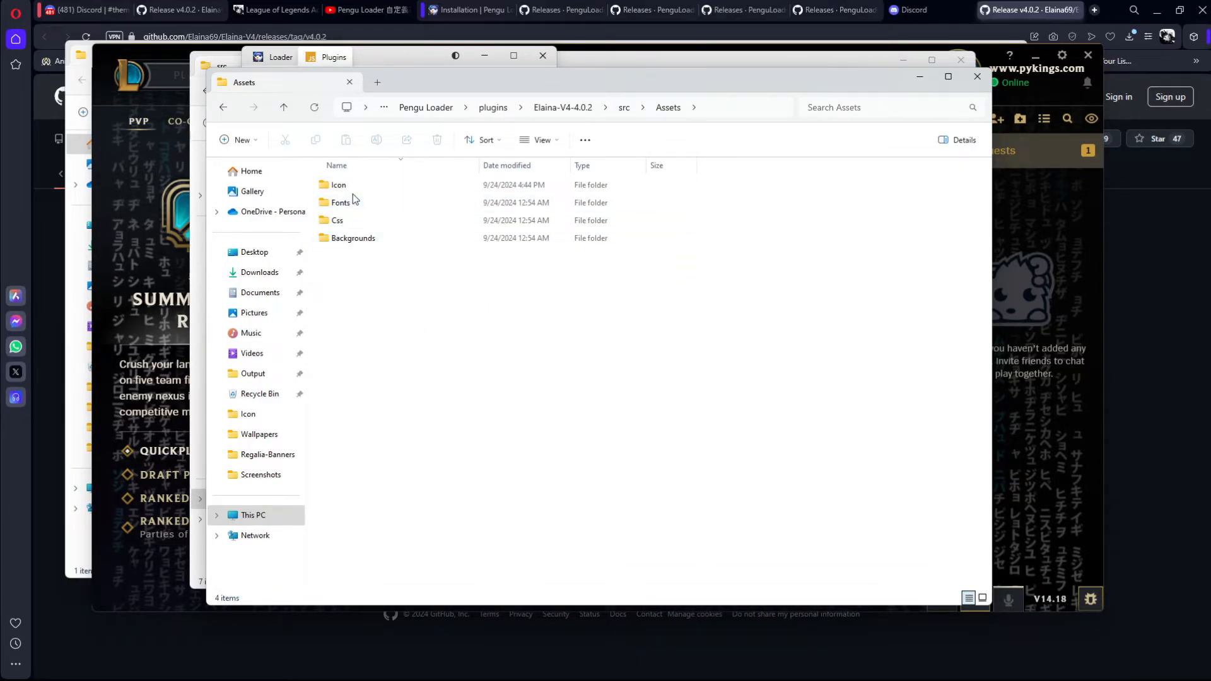
pyautogui.doubleClick(365, 237)
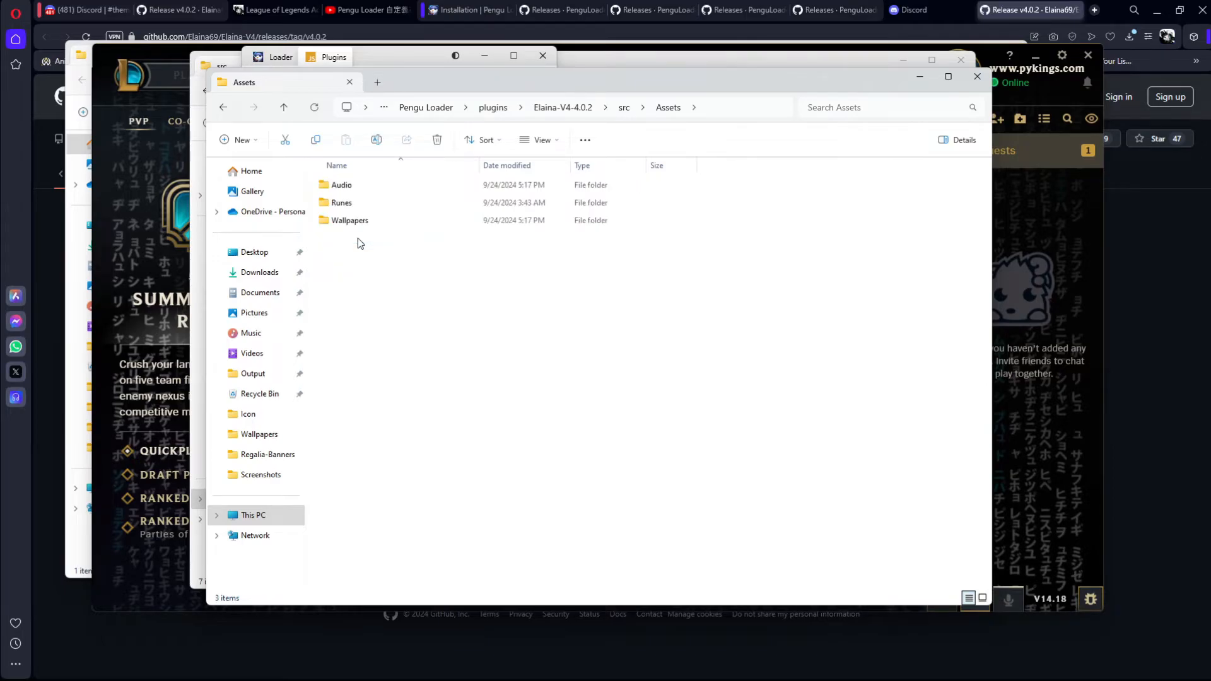
pyautogui.doubleClick(370, 189)
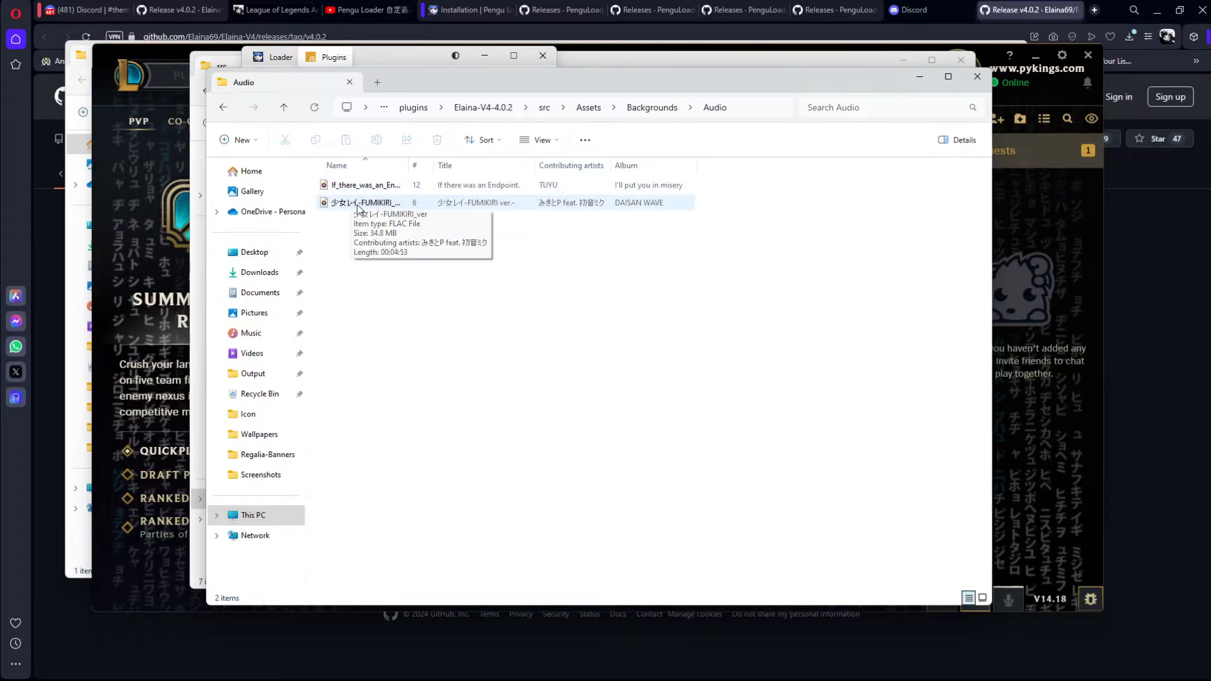
# Step: Delete both existing songs from the theme's Audio folder
pyautogui.moveTo(751, 234); pyautogui.dragTo(637, 233)
pyautogui.moveTo(591, 85); pyautogui.dragTo(531, 95)
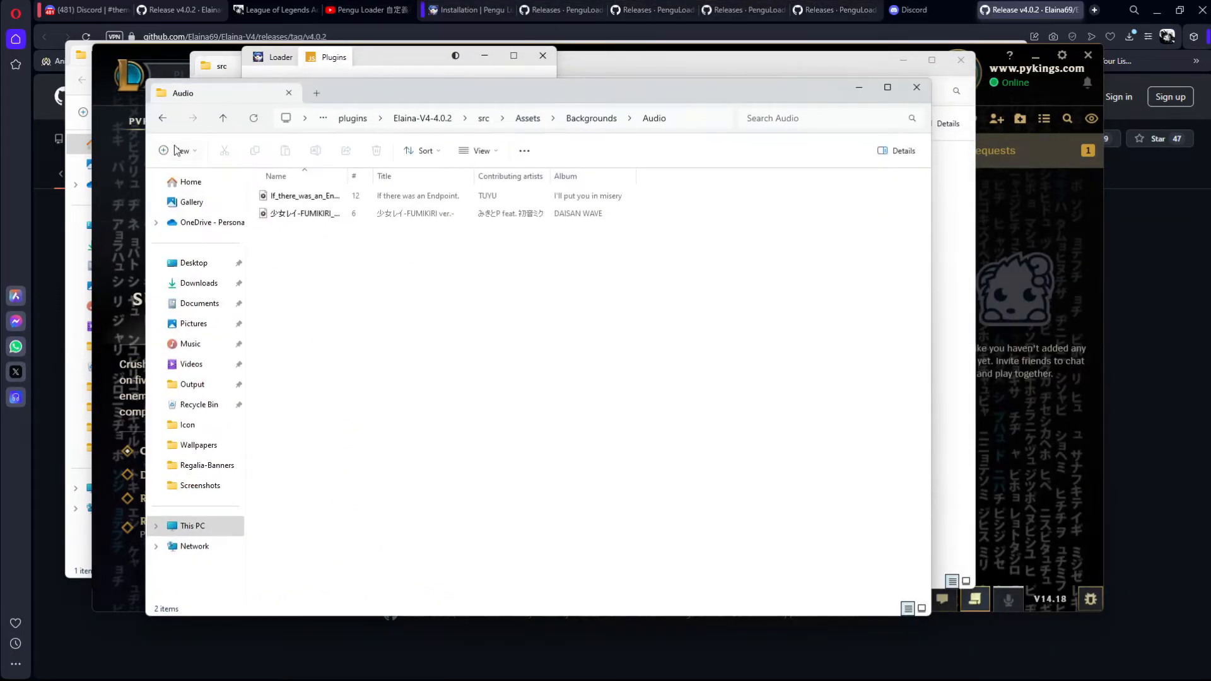
pyautogui.moveTo(357, 267); pyautogui.dragTo(524, 186)
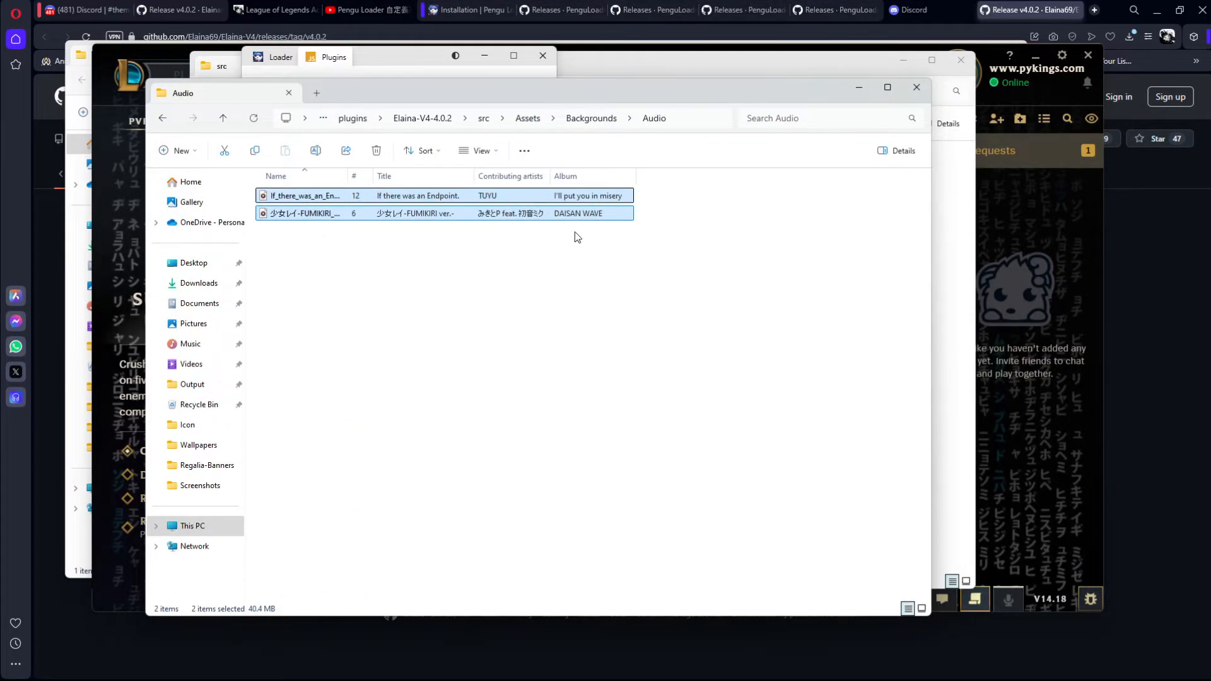
pyautogui.moveTo(481, 264); pyautogui.dragTo(404, 195)
pyautogui.moveTo(333, 244); pyautogui.dragTo(278, 192)
pyautogui.rightClick(346, 188)
pyautogui.click(312, 250)
pyautogui.click(327, 201)
pyautogui.moveTo(348, 257); pyautogui.dragTo(340, 192)
pyautogui.rightClick(340, 192)
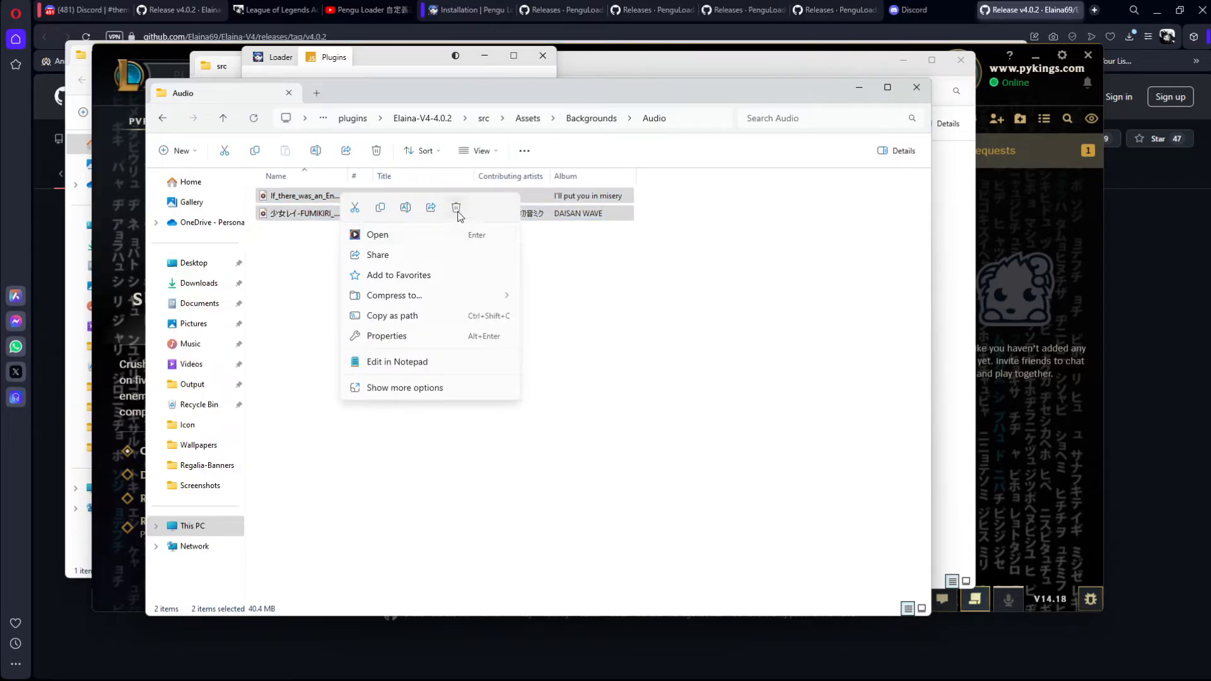
pyautogui.click(456, 209)
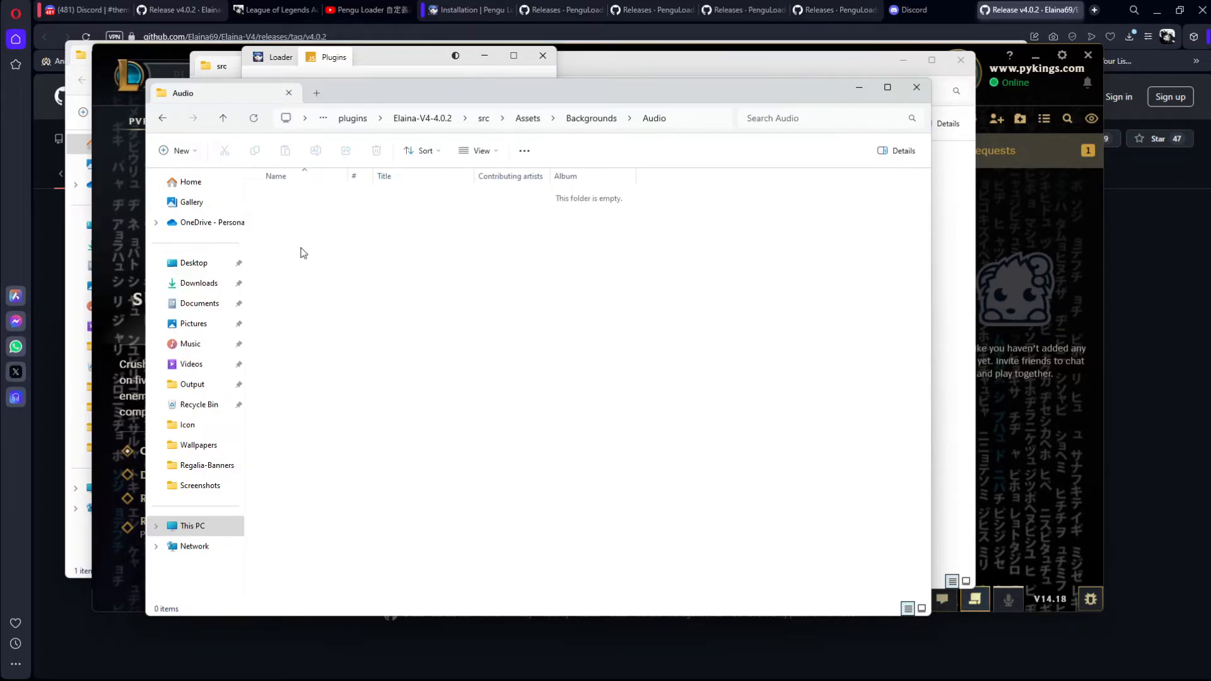
# Step: Move the "in the end" MP4 from Downloads into the theme's Audio folder as a replacement song, and delete it again
pyautogui.moveTo(482, 665)
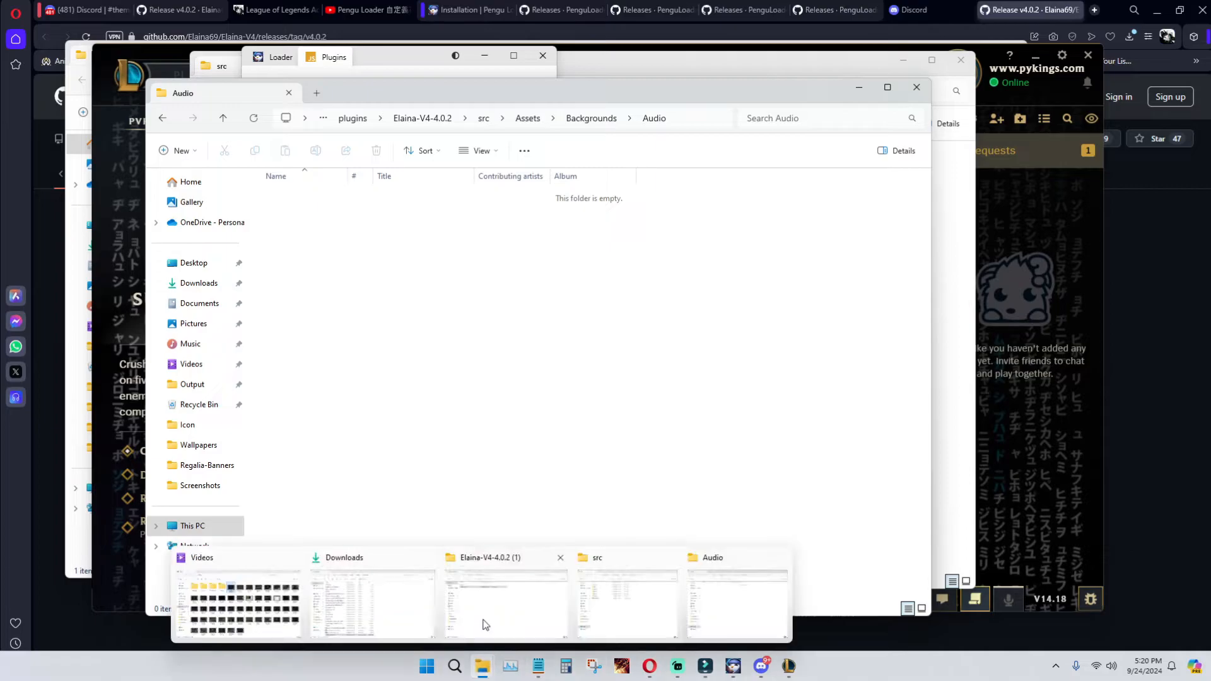
pyautogui.click(380, 593)
pyautogui.scroll(10, 441, 278)
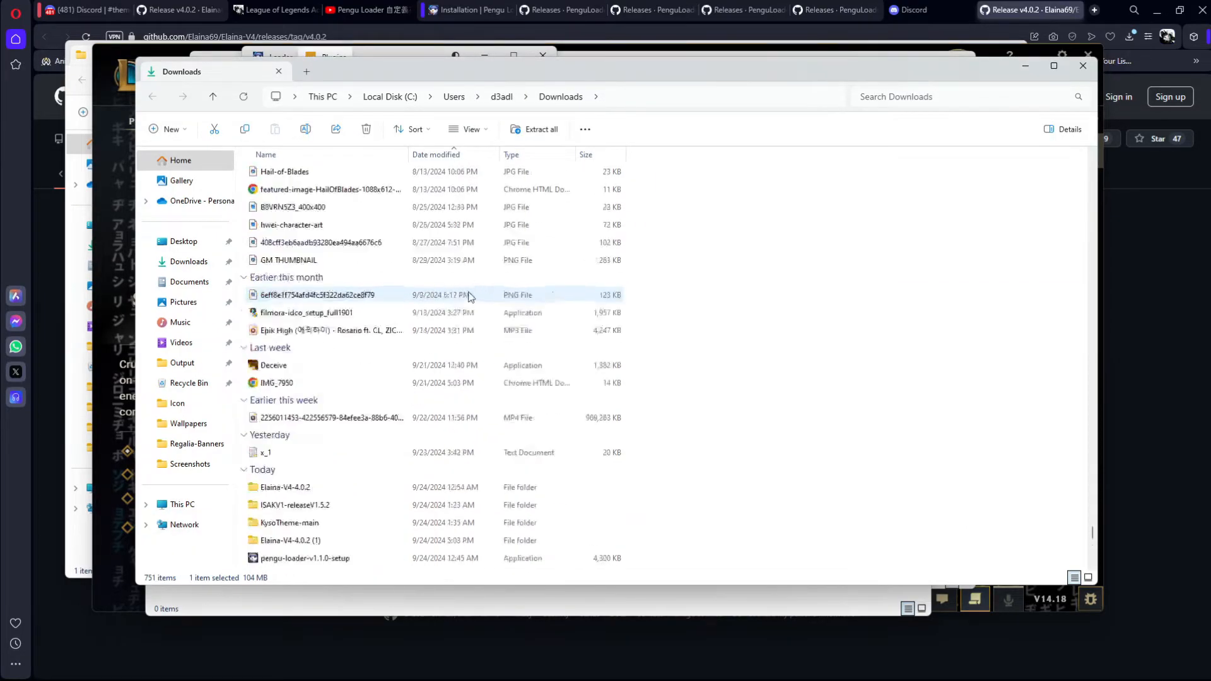
pyautogui.moveTo(603, 79); pyautogui.dragTo(945, 164)
pyautogui.scroll(10, 724, 350)
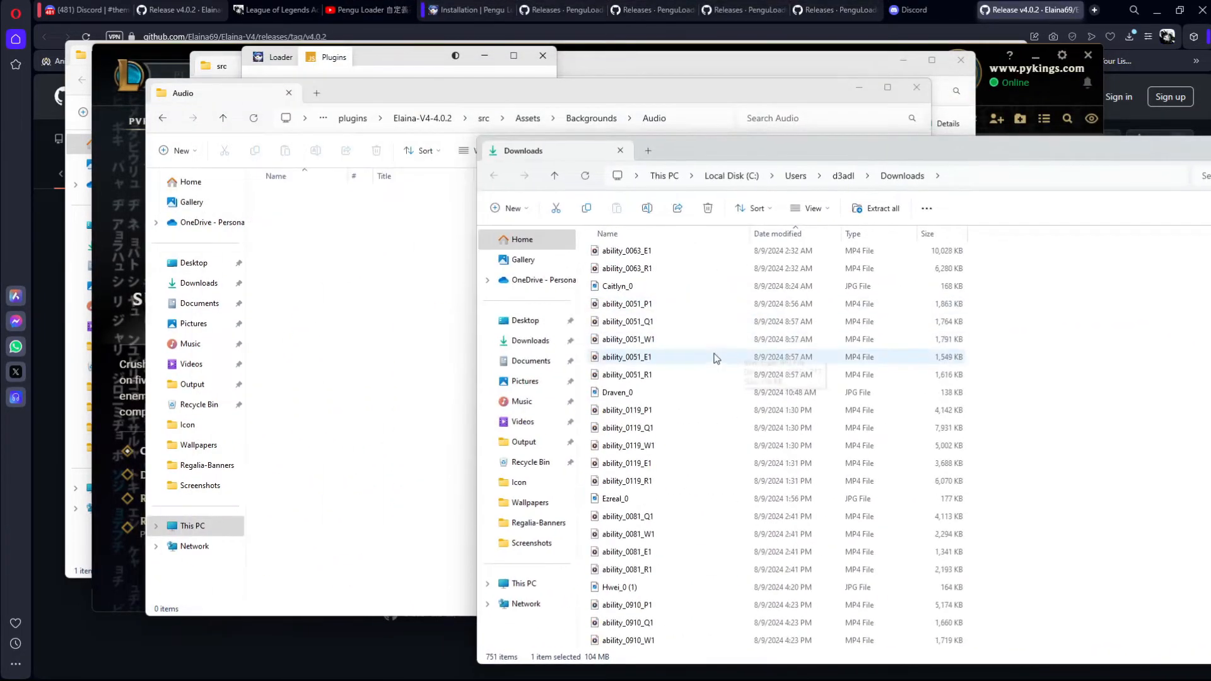
pyautogui.moveTo(653, 472); pyautogui.dragTo(619, 459)
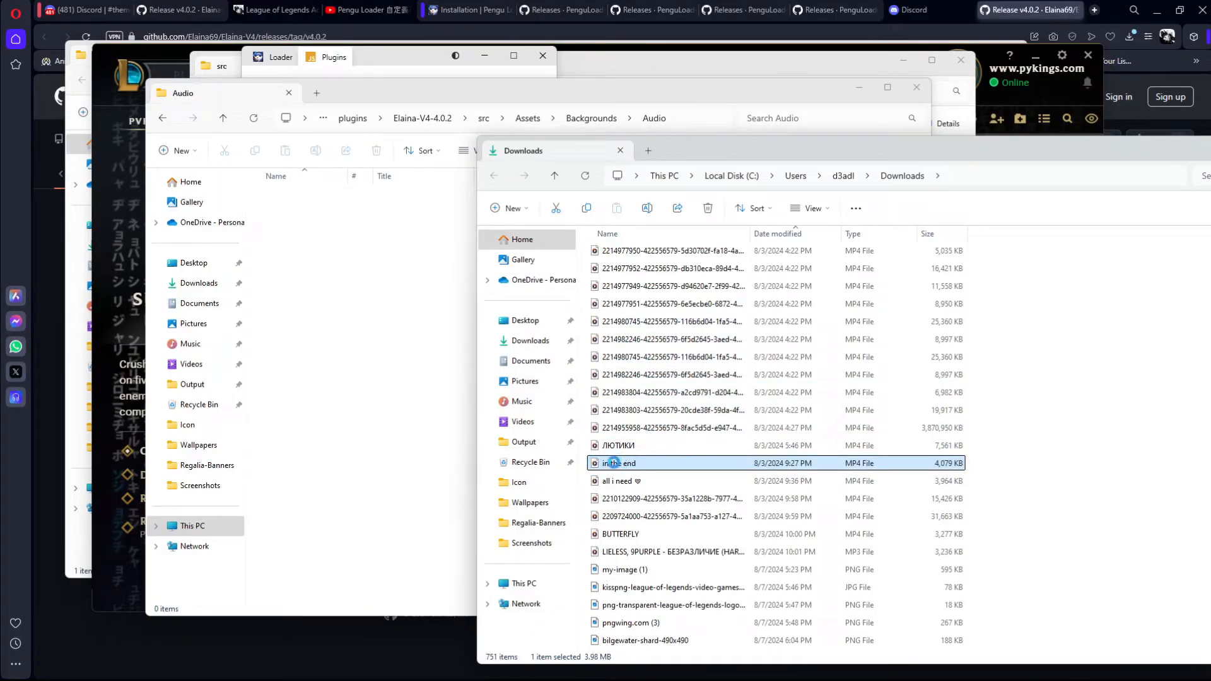
pyautogui.moveTo(368, 317); pyautogui.dragTo(369, 319)
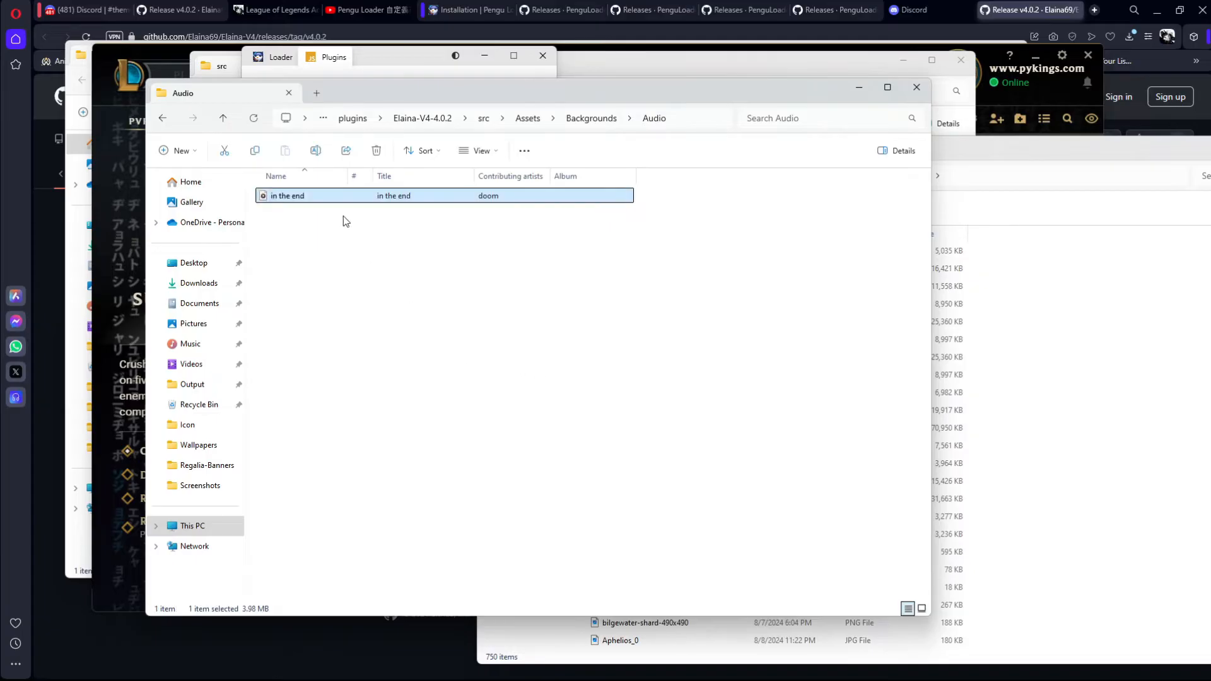
pyautogui.rightClick(399, 196)
pyautogui.click(512, 208)
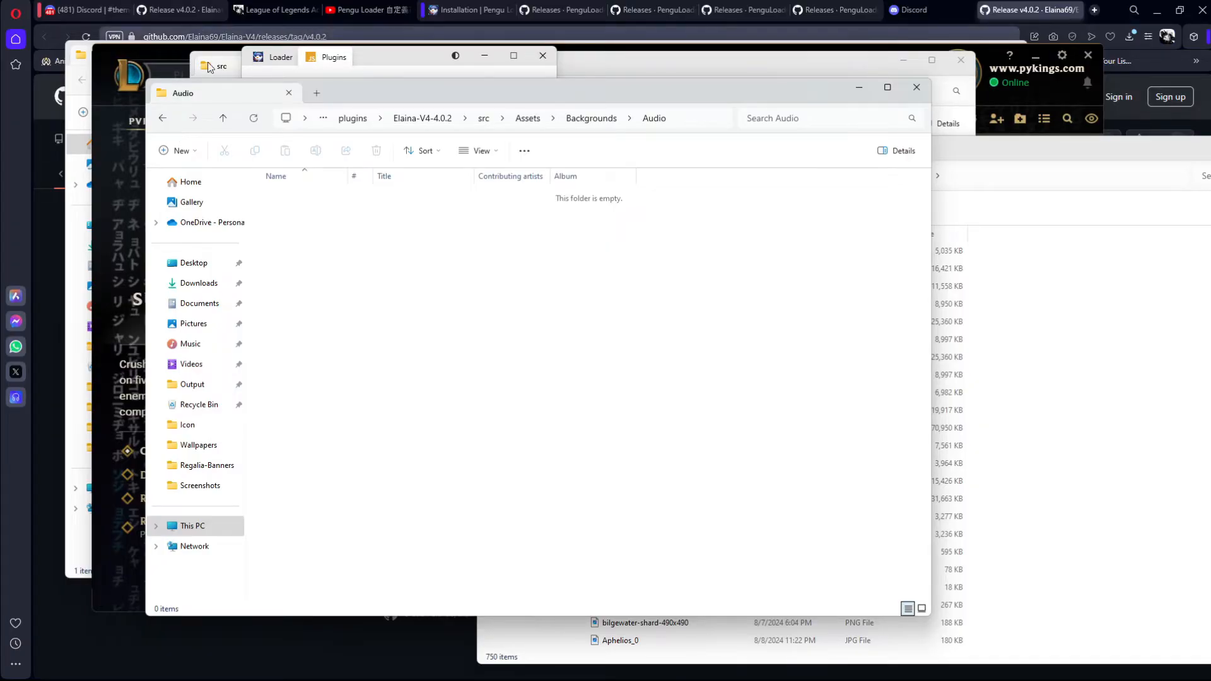
# Step: Return to the Backgrounds folder and open its Wallpapers folder
pyautogui.click(163, 118)
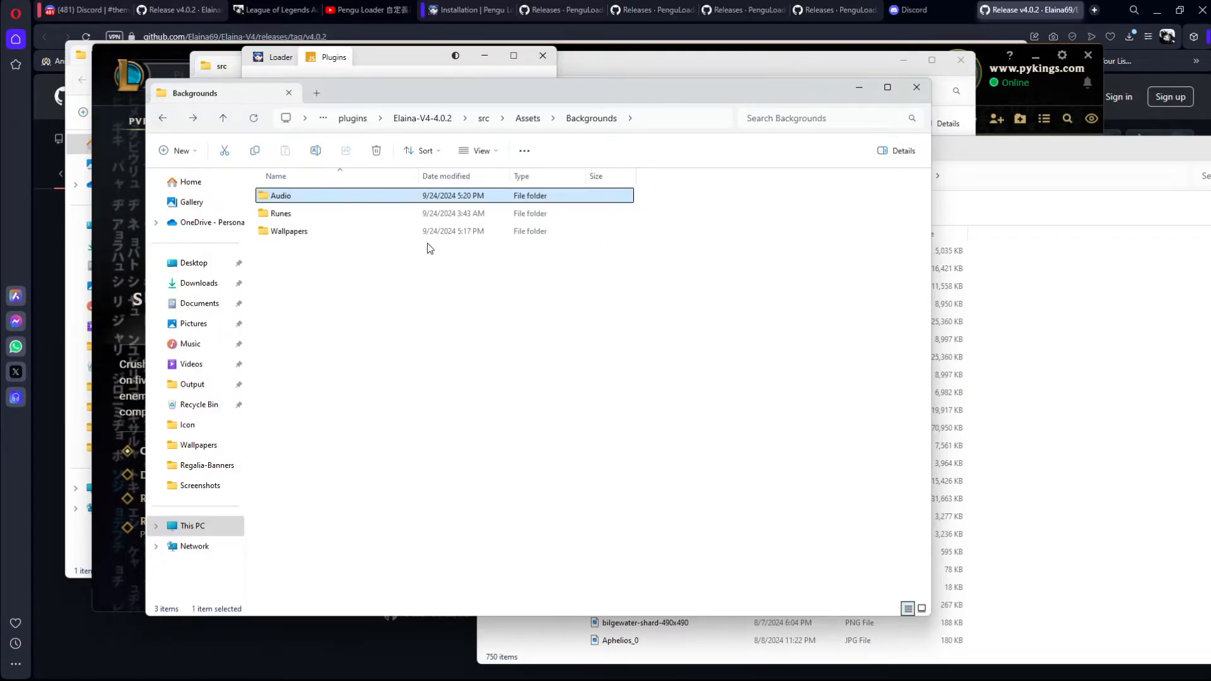
pyautogui.moveTo(560, 83); pyautogui.dragTo(797, 88)
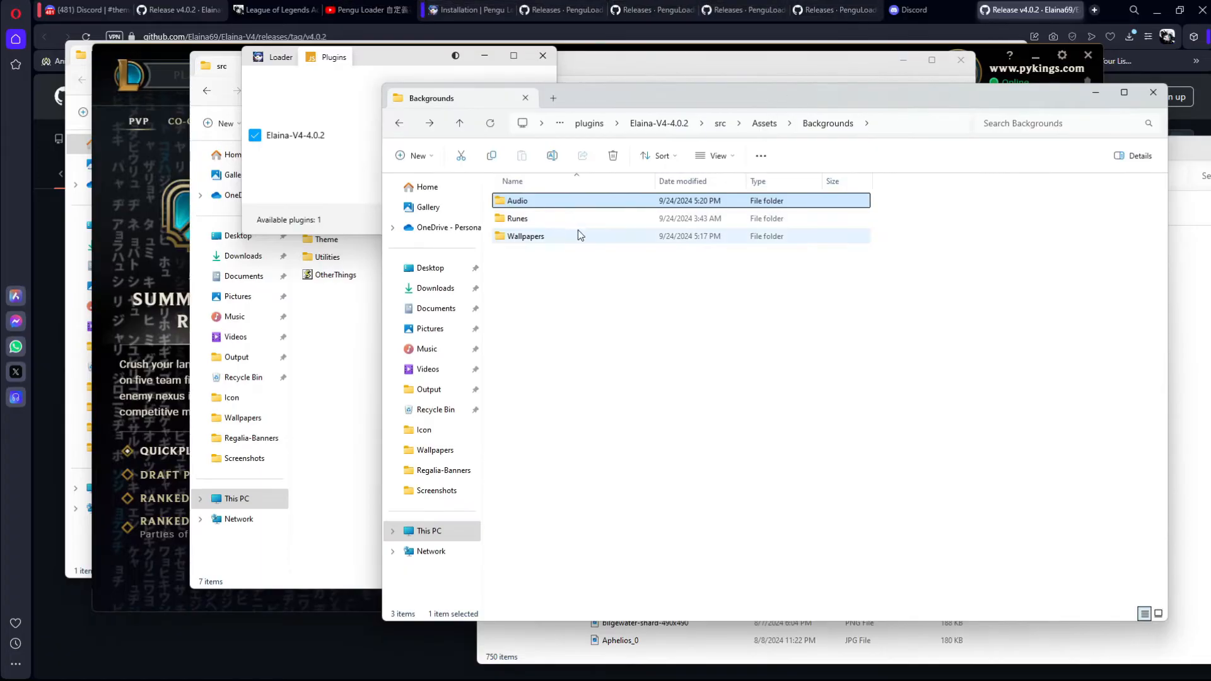
pyautogui.doubleClick(536, 239)
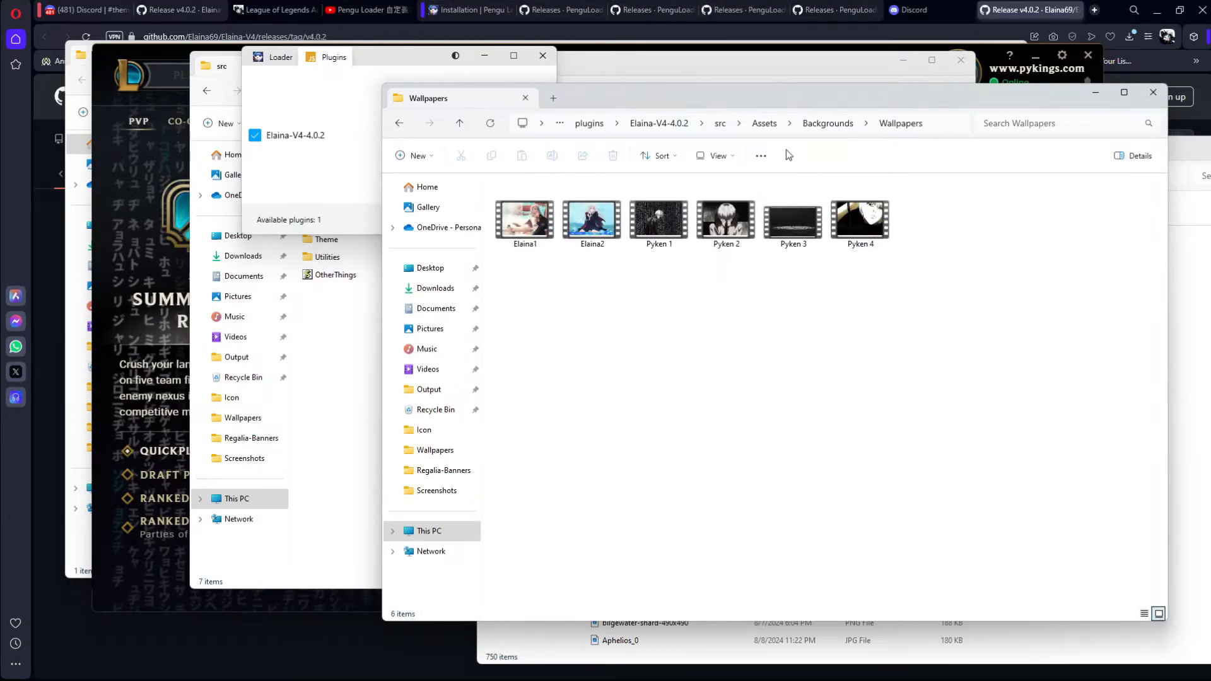
pyautogui.moveTo(784, 105); pyautogui.dragTo(676, 90)
# Step: Delete the default Elaina1 and Elaina2 videos from the Wallpapers folder, keeping the Pyken ones
pyautogui.moveTo(477, 245); pyautogui.dragTo(435, 208)
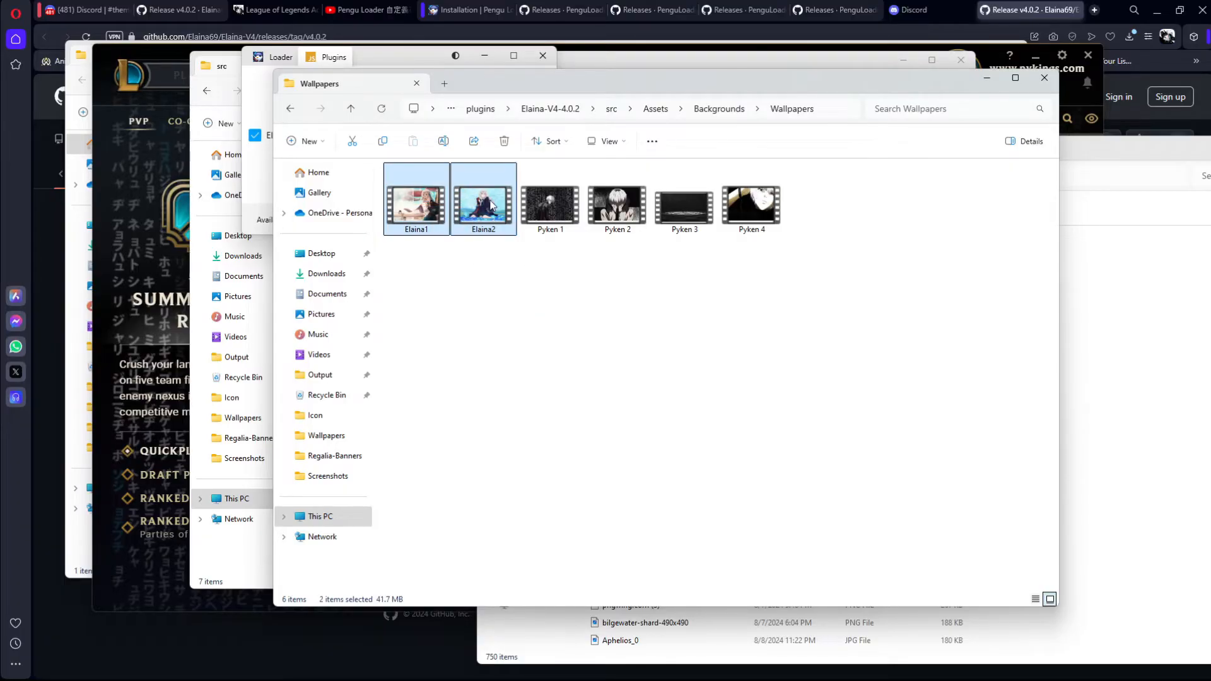
pyautogui.click(597, 298)
pyautogui.moveTo(543, 257); pyautogui.dragTo(799, 196)
pyautogui.click(668, 259)
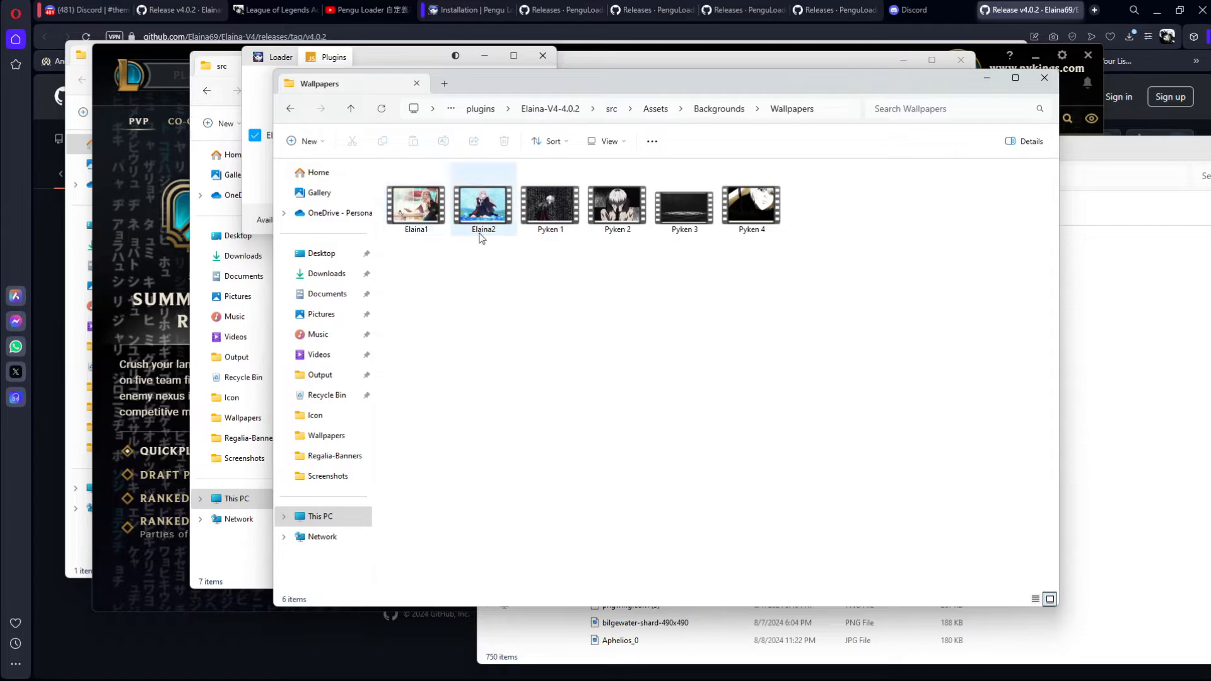
pyautogui.moveTo(448, 246); pyautogui.dragTo(478, 223)
pyautogui.click(433, 297)
pyautogui.moveTo(424, 261); pyautogui.dragTo(495, 203)
pyautogui.rightClick(497, 208)
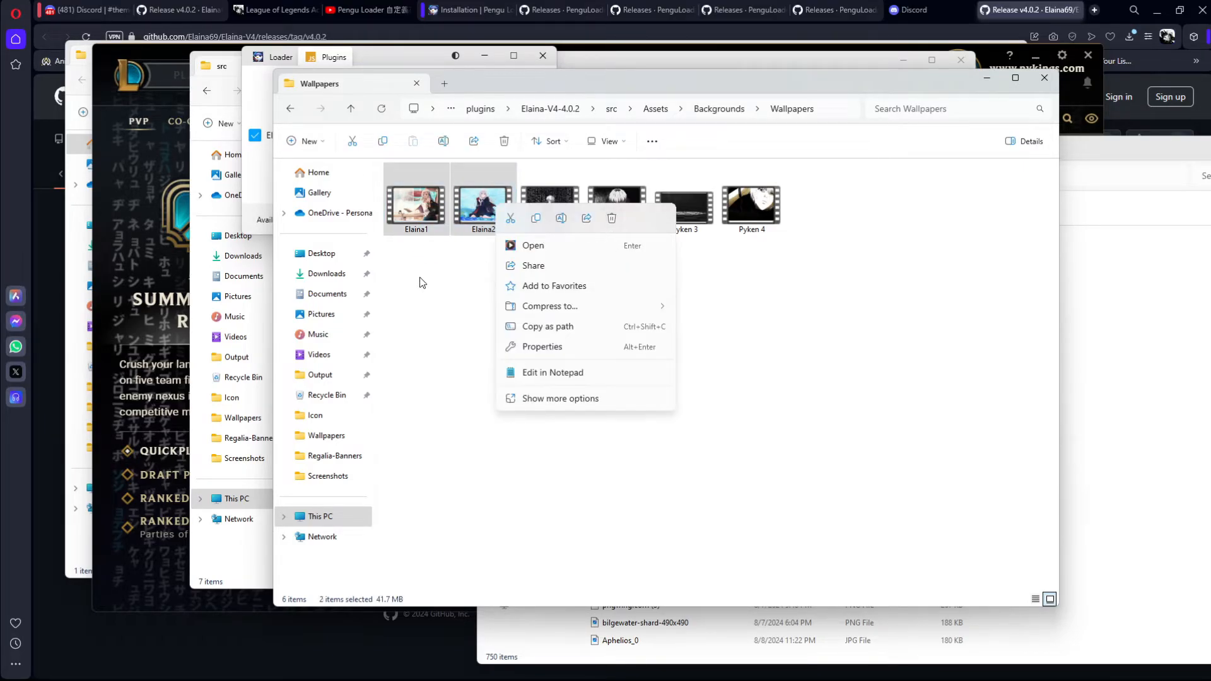
pyautogui.click(613, 218)
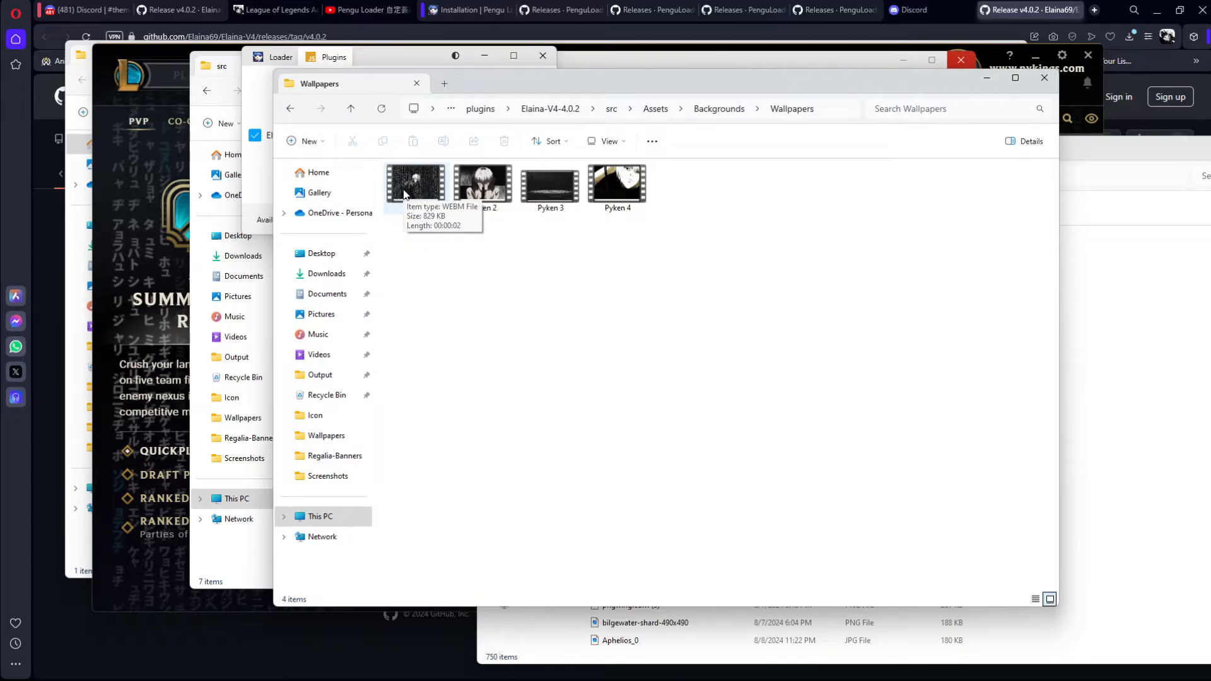
pyautogui.moveTo(688, 225); pyautogui.dragTo(652, 287)
# Step: Search Google Images for "tokyo ghoul gifs" in a new browser tab
pyautogui.click(1095, 10)
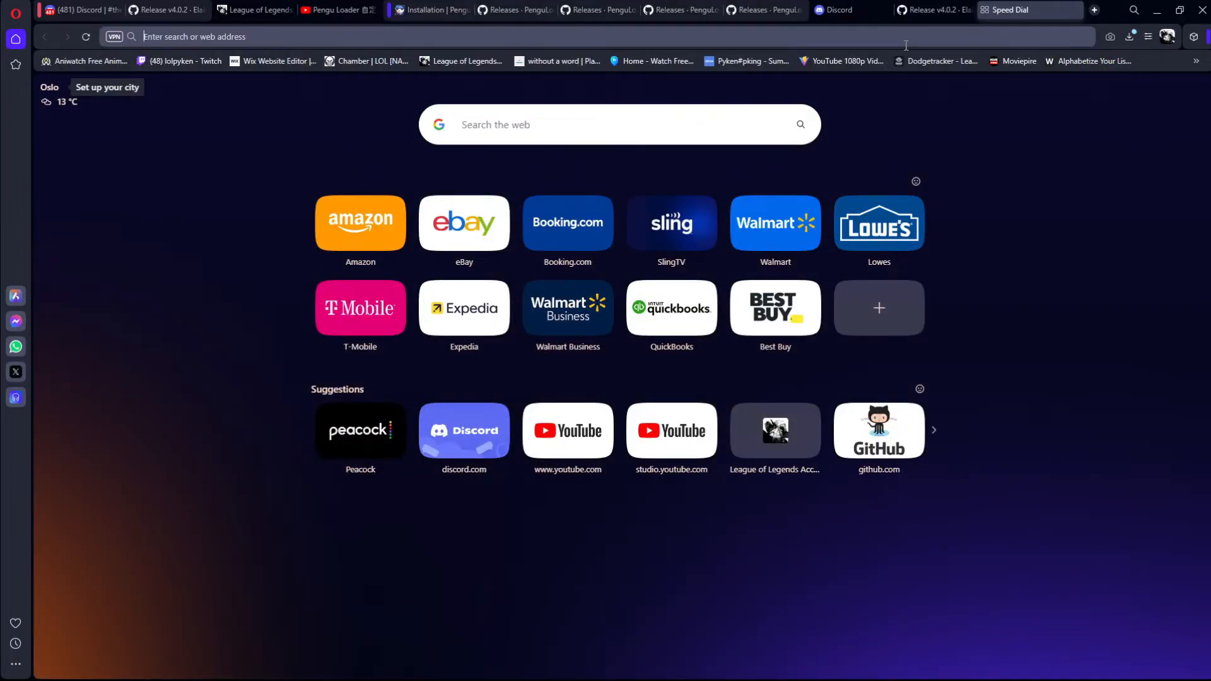
pyautogui.write('tok')
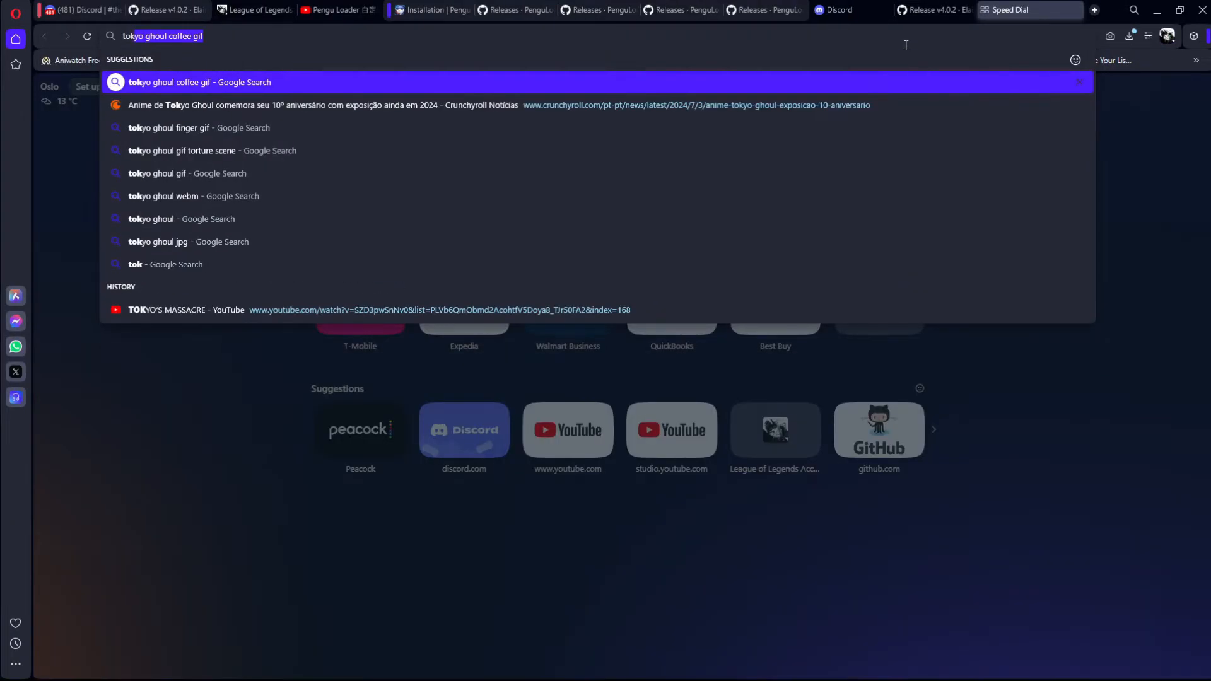
pyautogui.write('yo ghoul ')
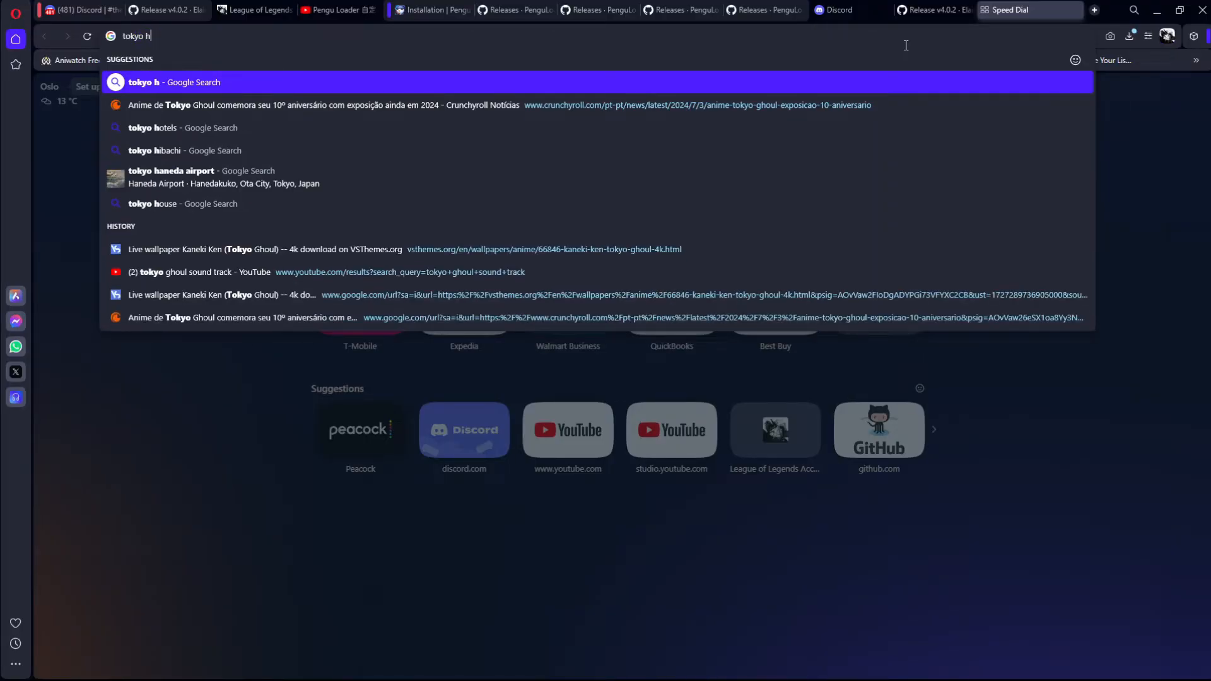
pyautogui.write('gif')
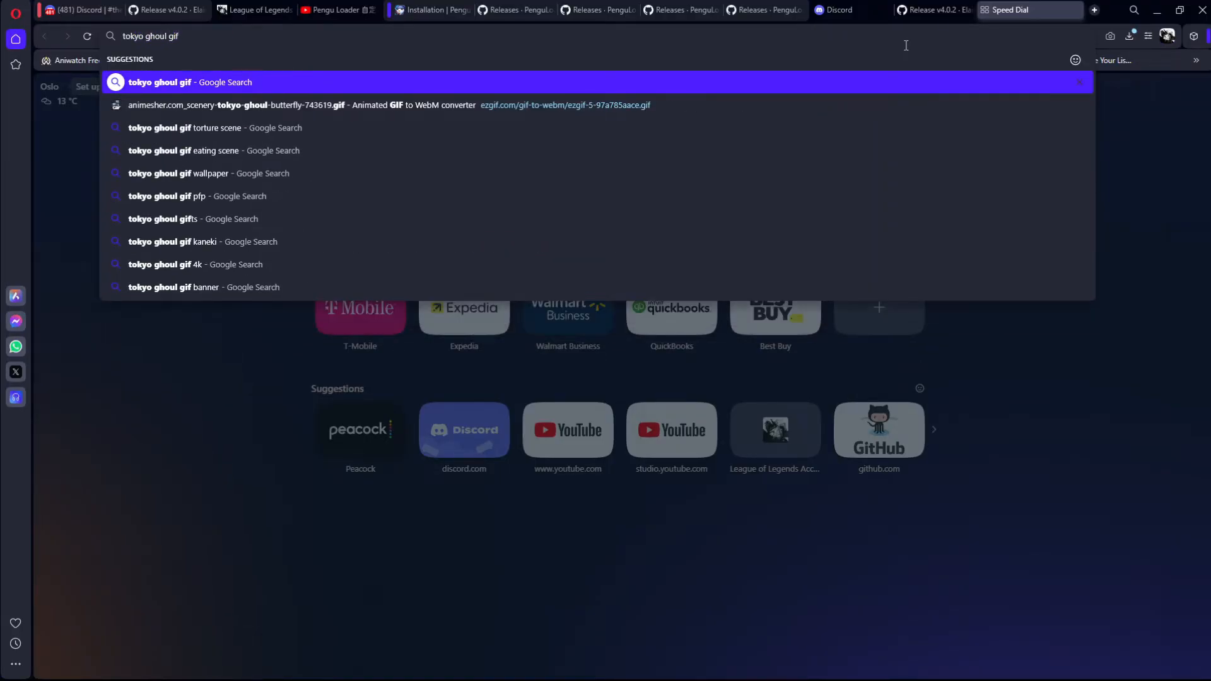
pyautogui.write('s')
pyautogui.press('Return')
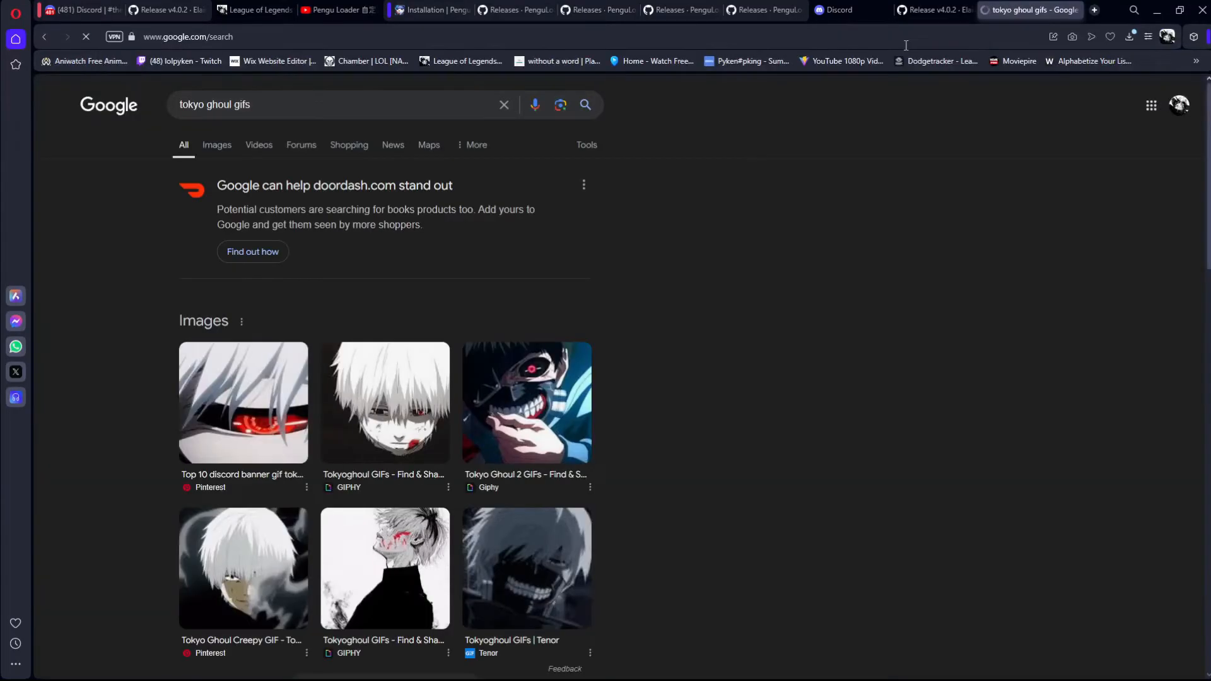
pyautogui.click(215, 139)
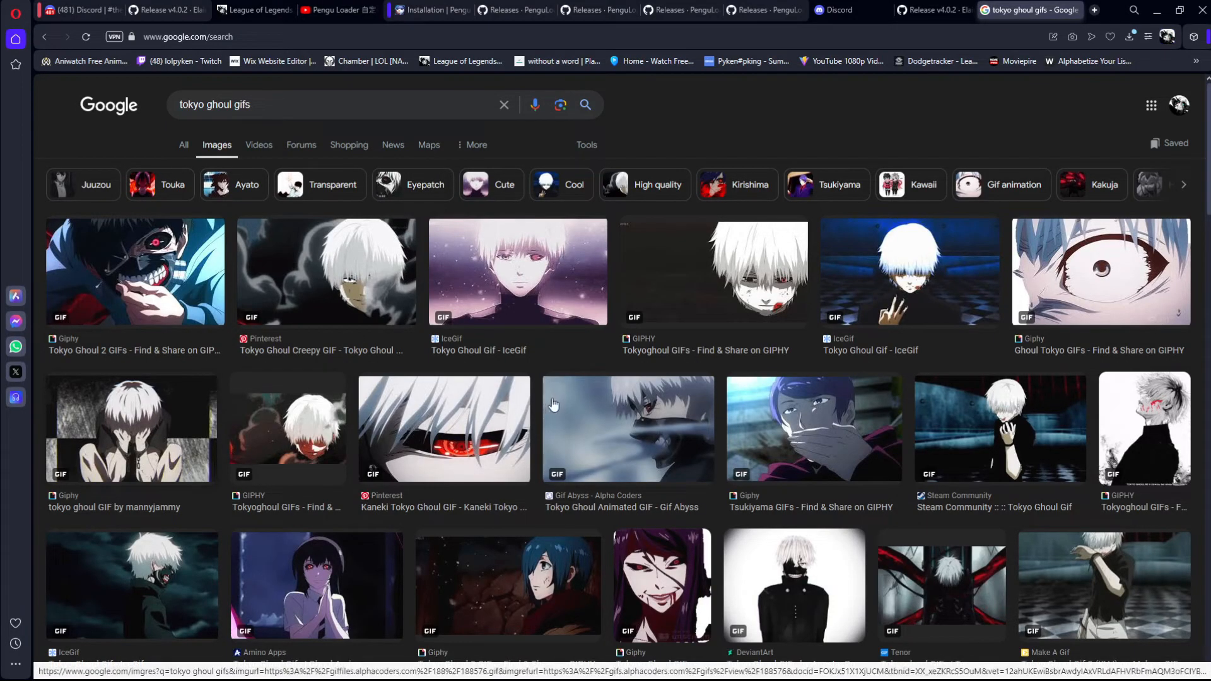
# Step: Save the Giphy image of the white-haired character covering his face to Downloads as the GIF "giphy (6)"
pyautogui.click(144, 429)
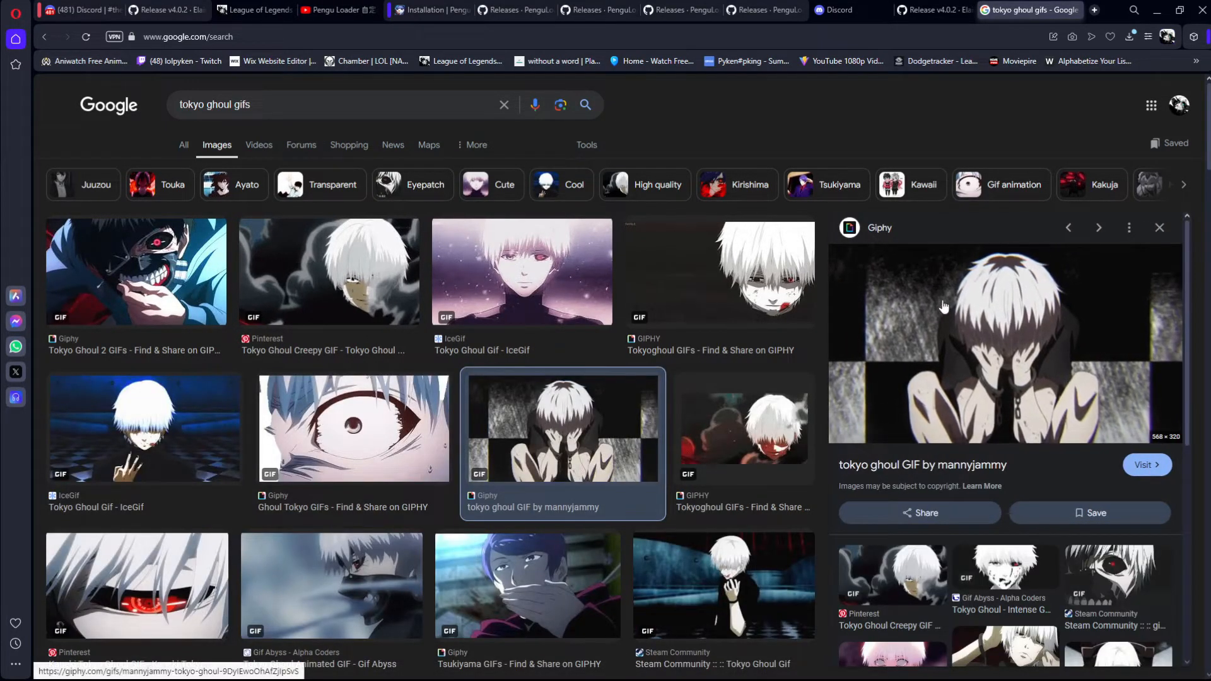
pyautogui.rightClick(881, 325)
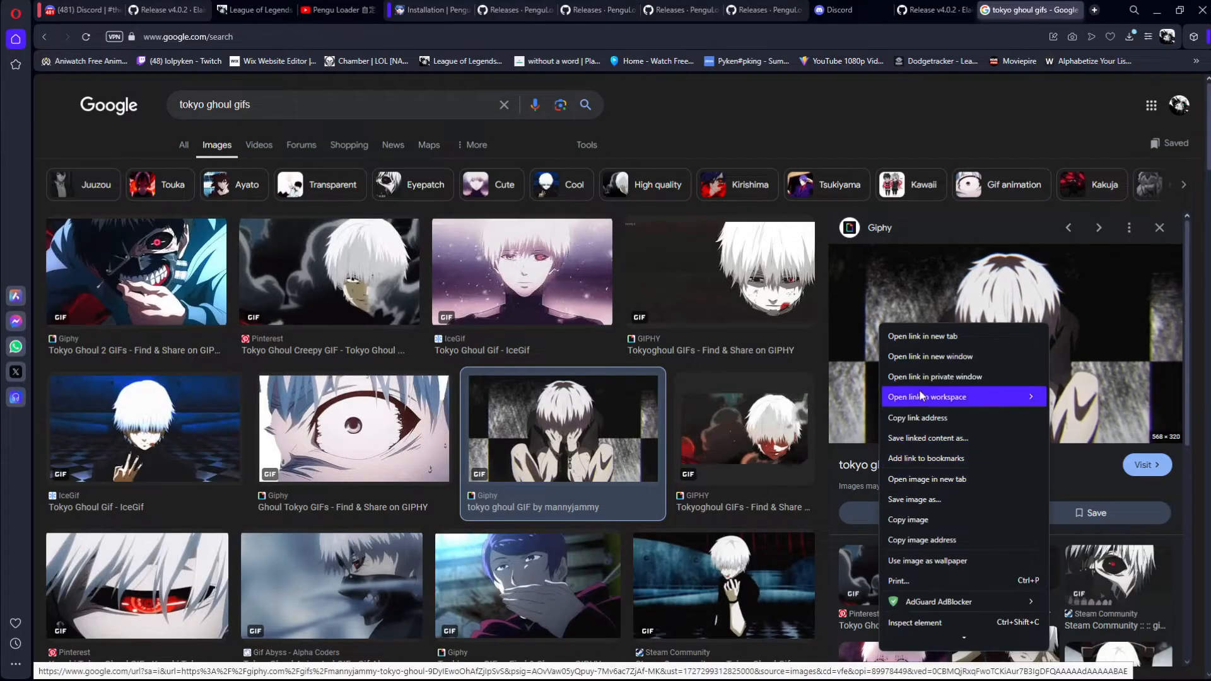
pyautogui.click(932, 499)
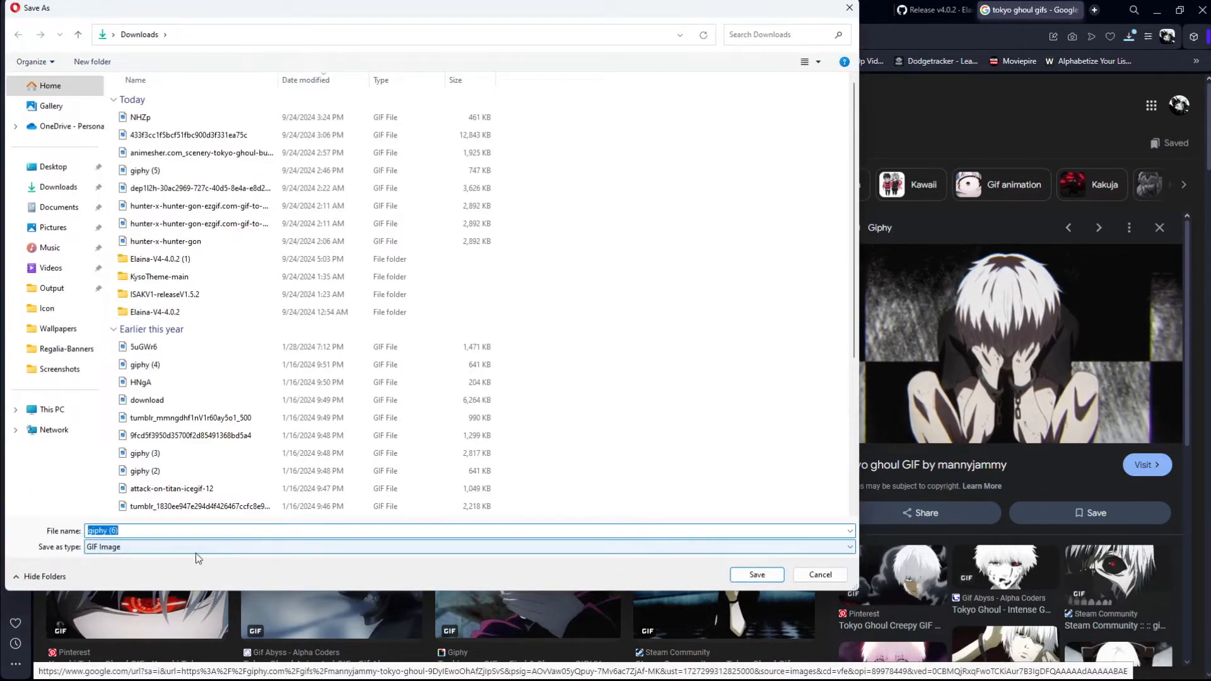
pyautogui.click(757, 574)
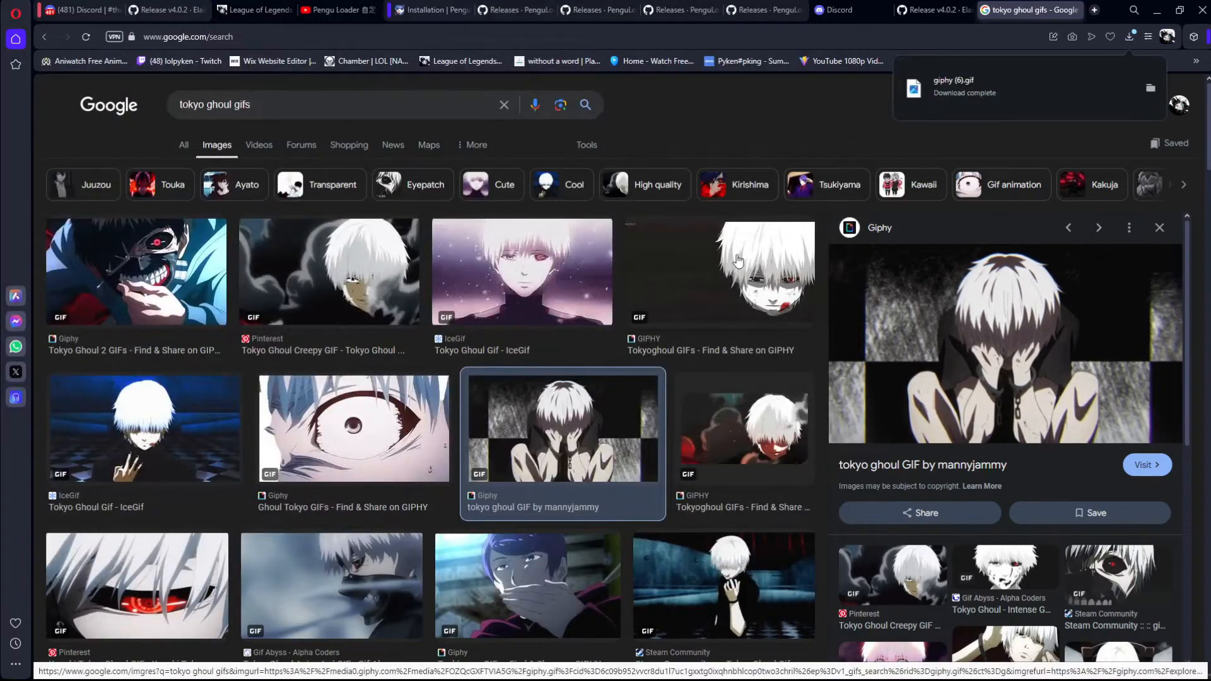
# Step: Search for "gif to webm converter" in a new tab and open Ezgif's GIF to WebM converter
pyautogui.click(1096, 11)
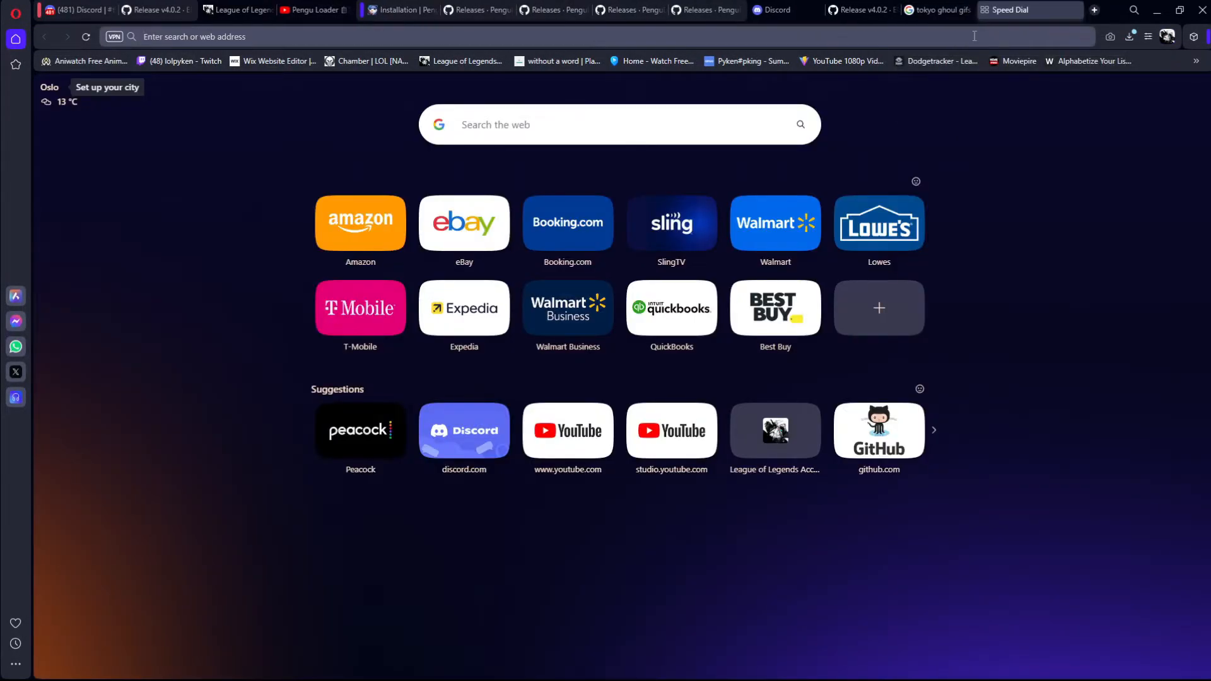
pyautogui.write('gi')
pyautogui.press('BackSpace')
pyautogui.press('BackSpace')
pyautogui.press('BackSpace')
pyautogui.write('gif to we')
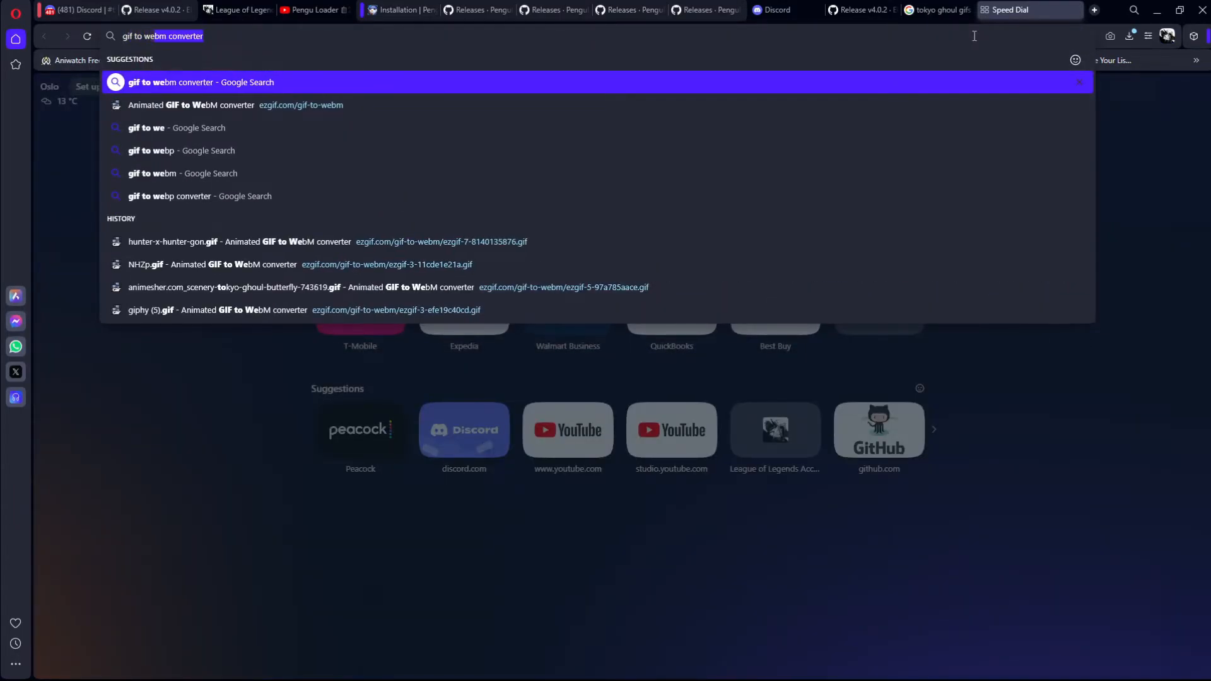
pyautogui.press('Return')
pyautogui.click(328, 214)
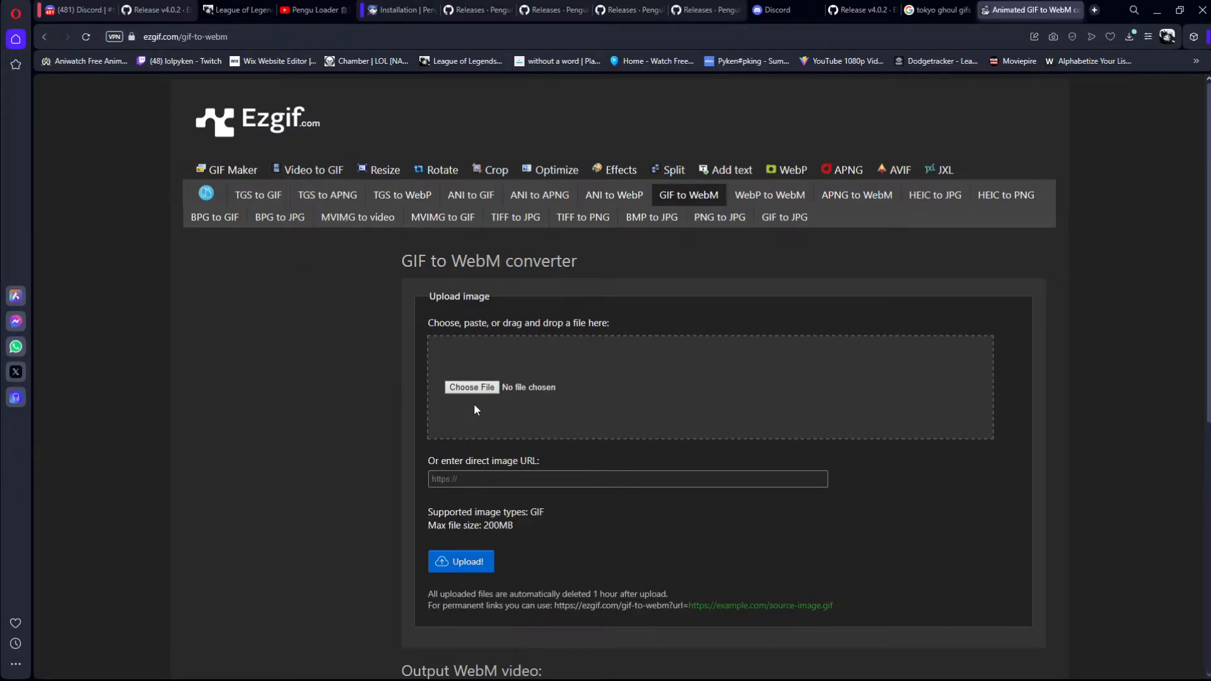
# Step: Upload giphy (6).gif to the converter and convert it to WebM with the Auto output bitrate
pyautogui.click(475, 393)
pyautogui.click(516, 444)
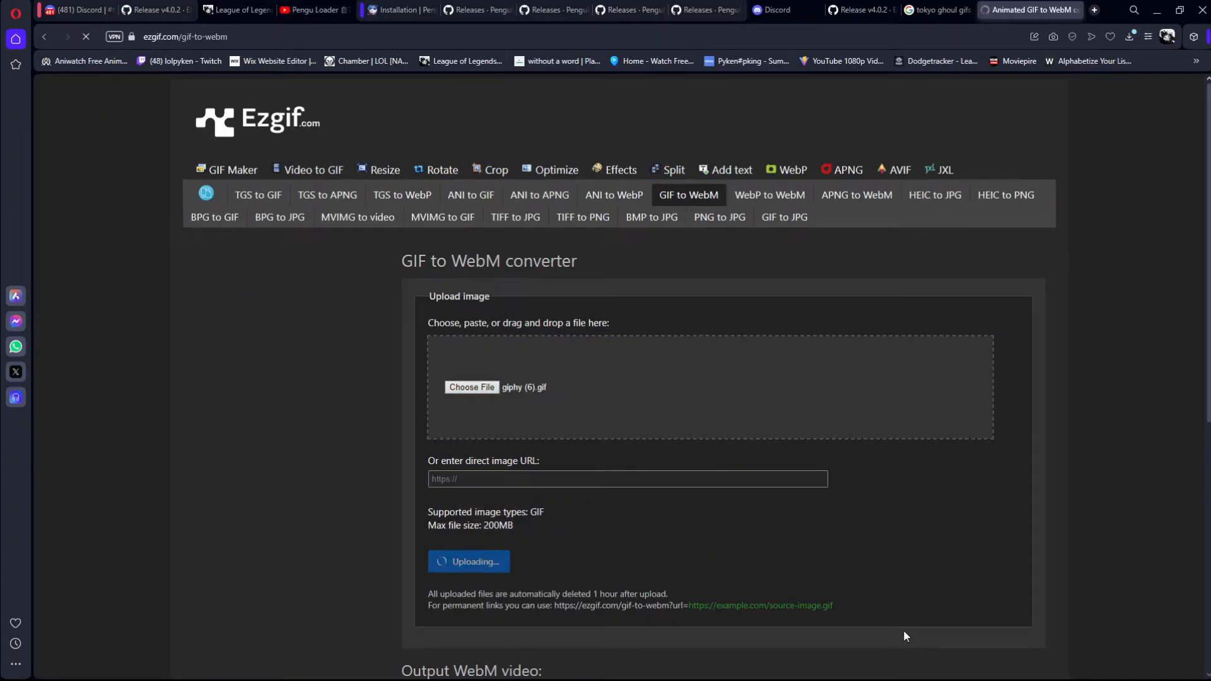
pyautogui.scroll(-2, 684, 490)
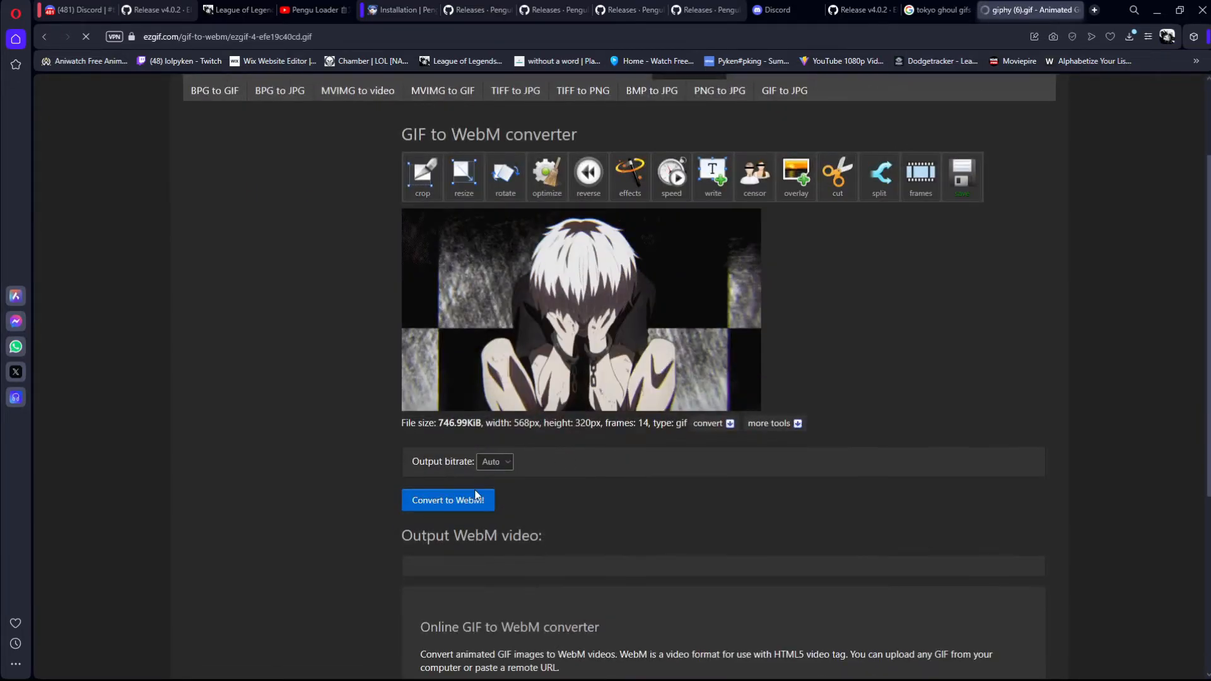
pyautogui.click(458, 504)
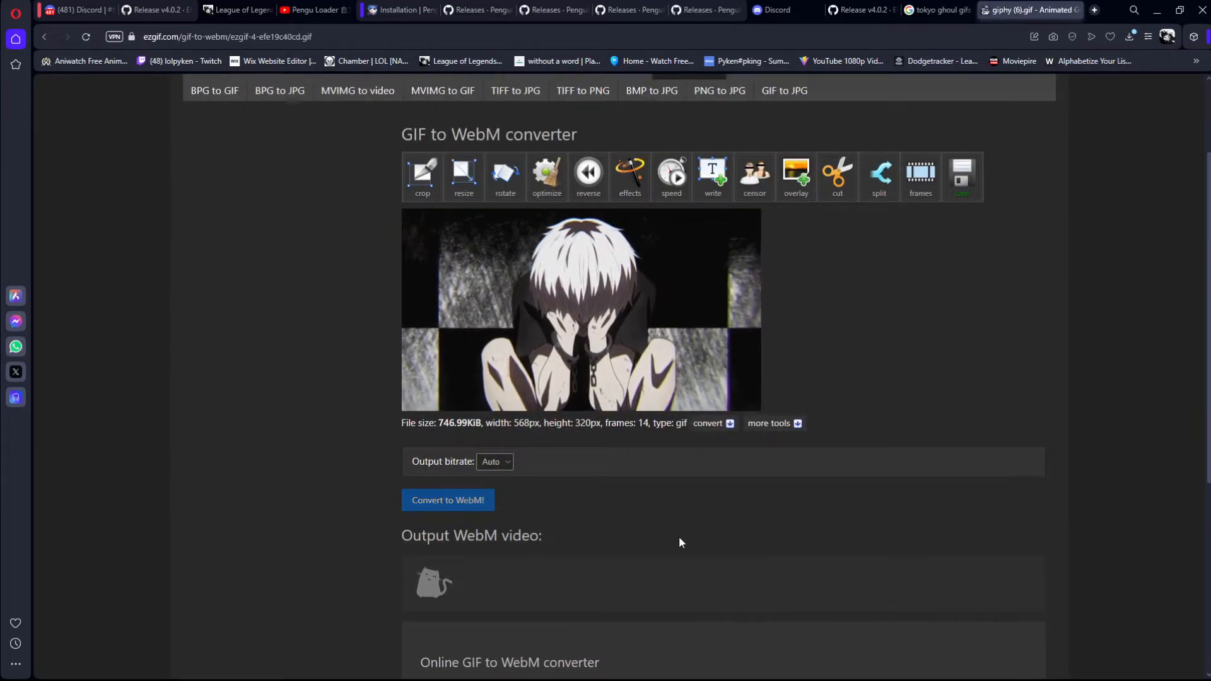
# Step: Save the converted WebM video and show the downloaded file in the Downloads folder
pyautogui.scroll(-5, 681, 541)
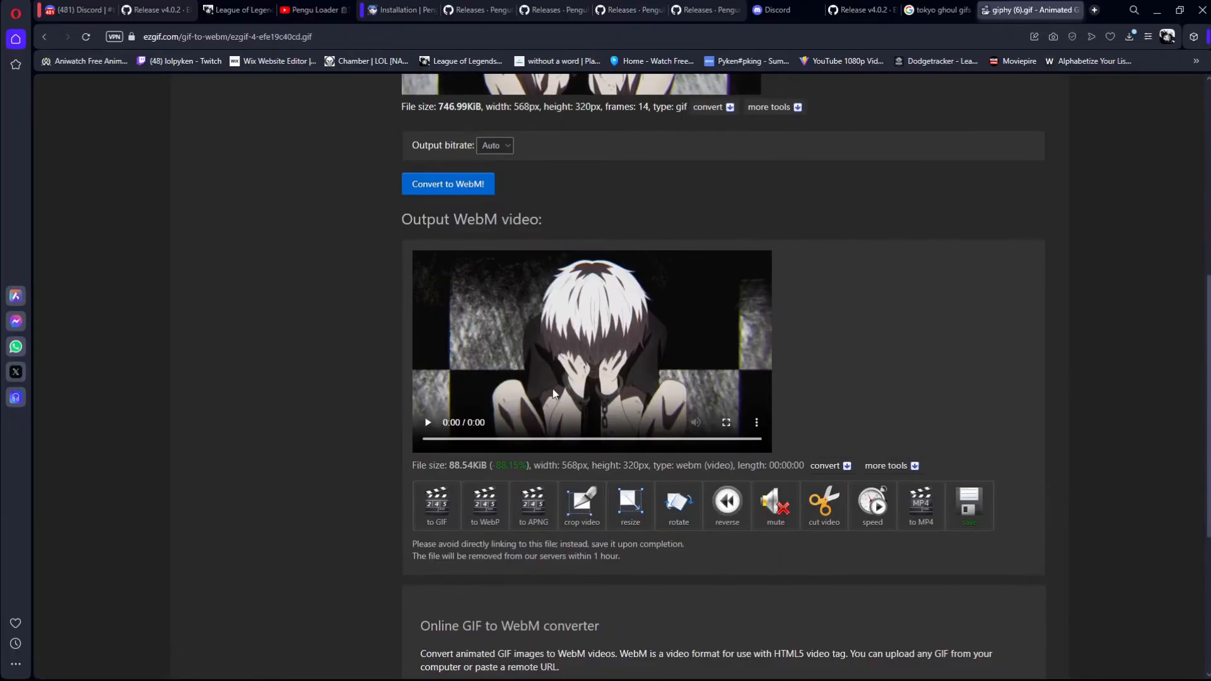
pyautogui.click(966, 514)
pyautogui.click(1150, 91)
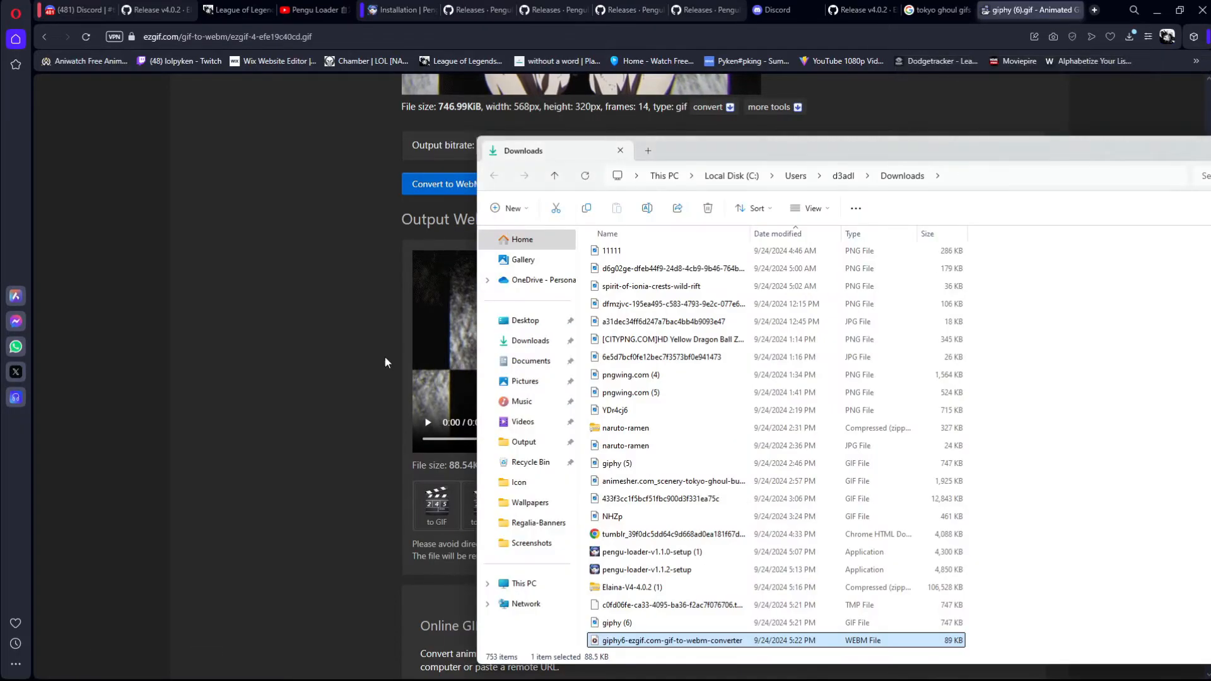
# Step: Move the converted giphy6 WebM from Downloads into the Elaina-V4-4.0.2 Backgrounds > Wallpapers folder
pyautogui.moveTo(615, 643); pyautogui.dragTo(703, 297)
pyautogui.hotkey('alt', 'Tab')
pyautogui.hotkey('alt', 'Tab')
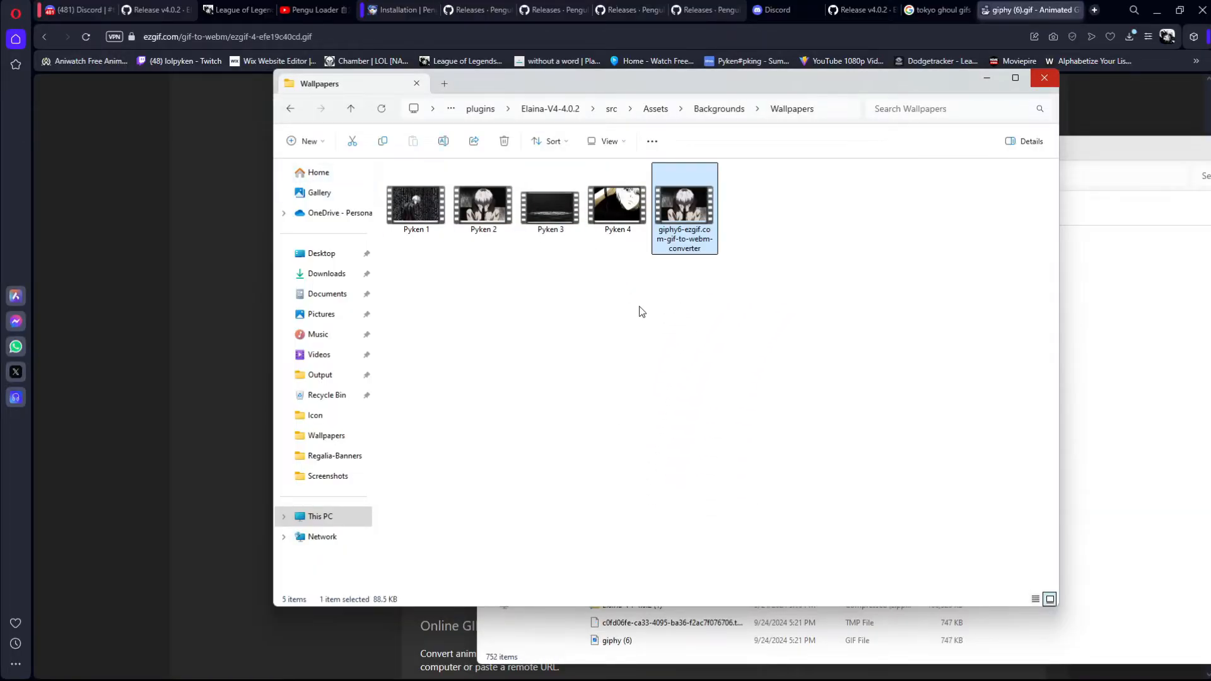
# Step: Examine the file type and name of the giphy6 WebM in its Properties
pyautogui.rightClick(704, 229)
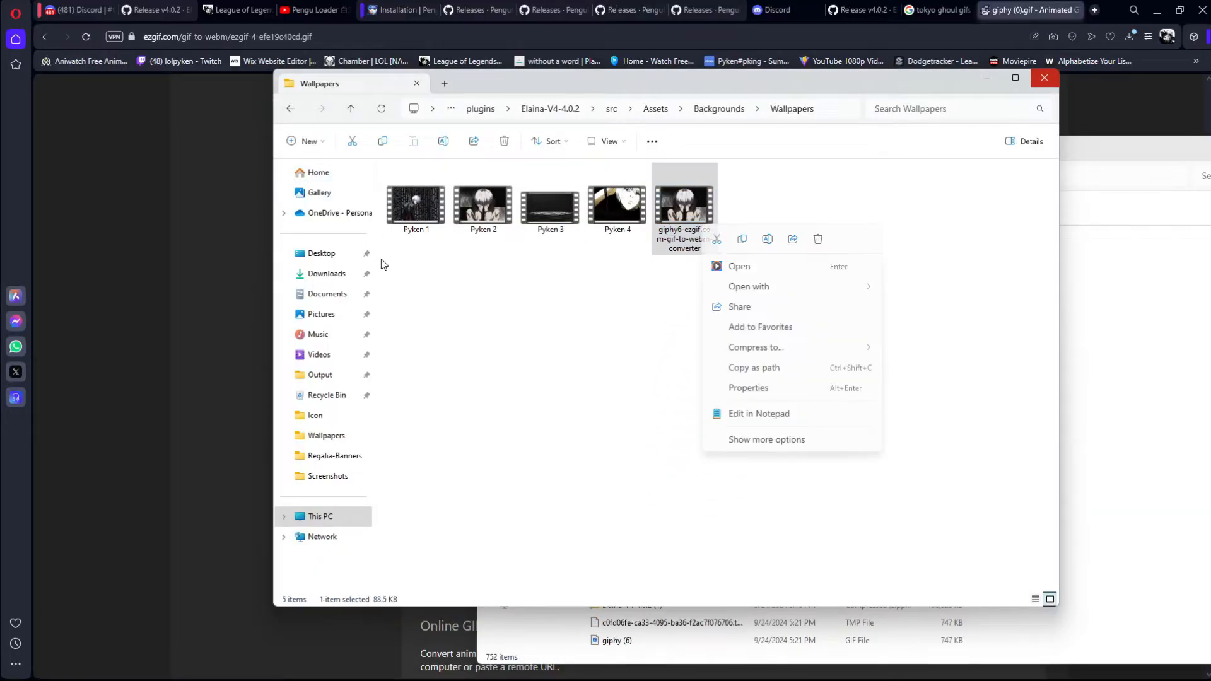
pyautogui.click(767, 391)
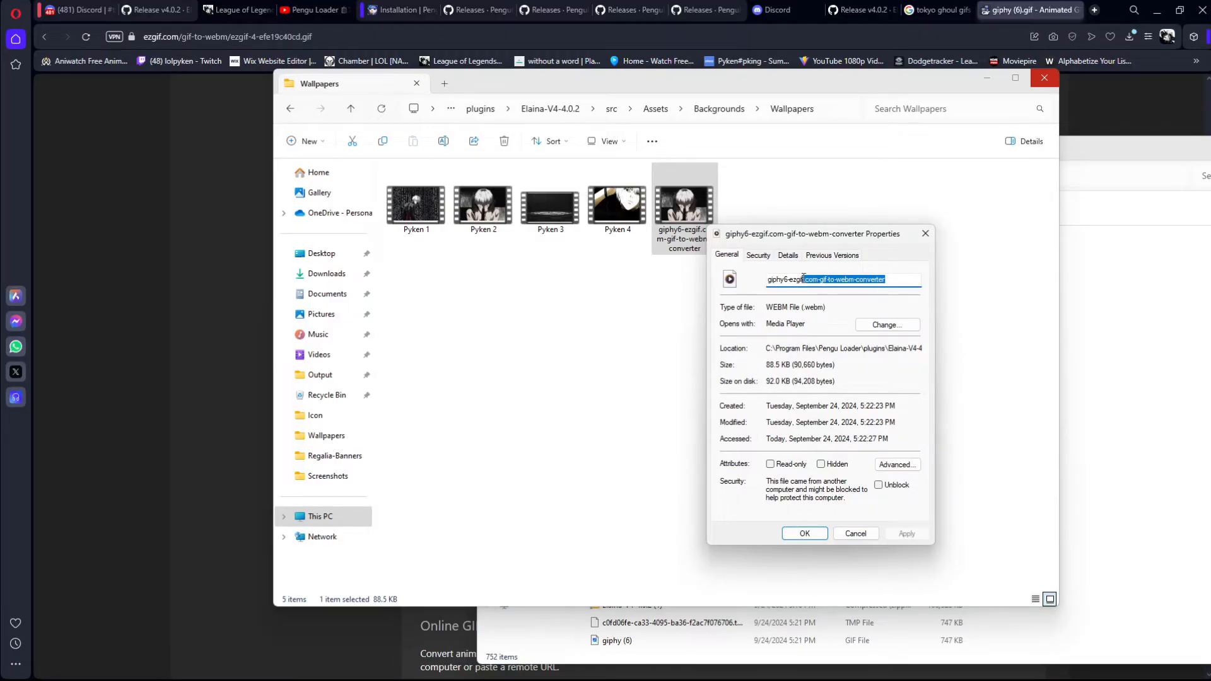
pyautogui.click(924, 234)
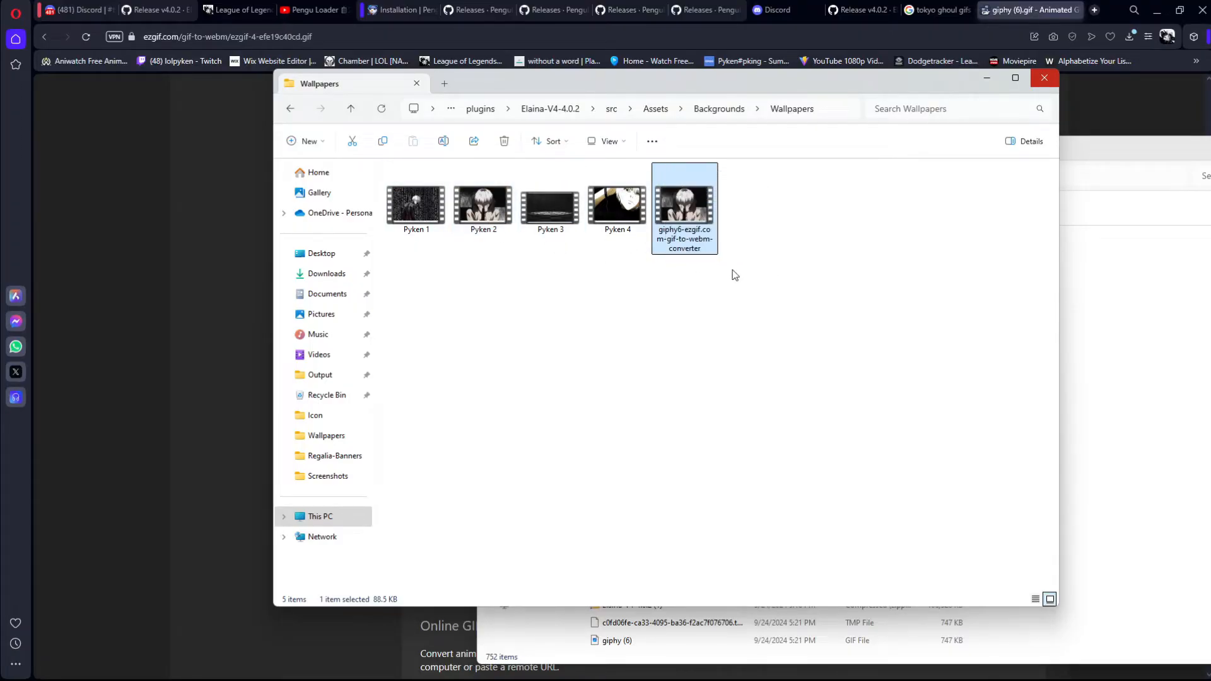
pyautogui.rightClick(684, 211)
pyautogui.click(641, 330)
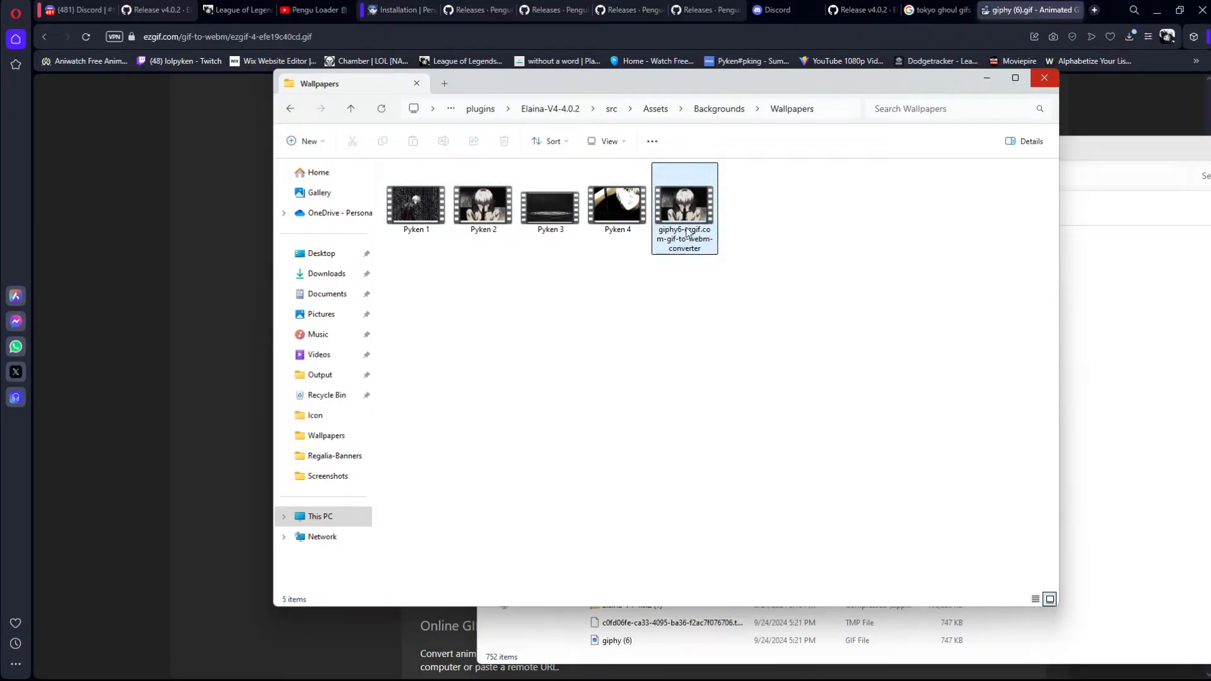
pyautogui.click(555, 271)
# Step: Switch to the League client and look for the new wallpaper in the home screen's wallpaper list
pyautogui.click(734, 665)
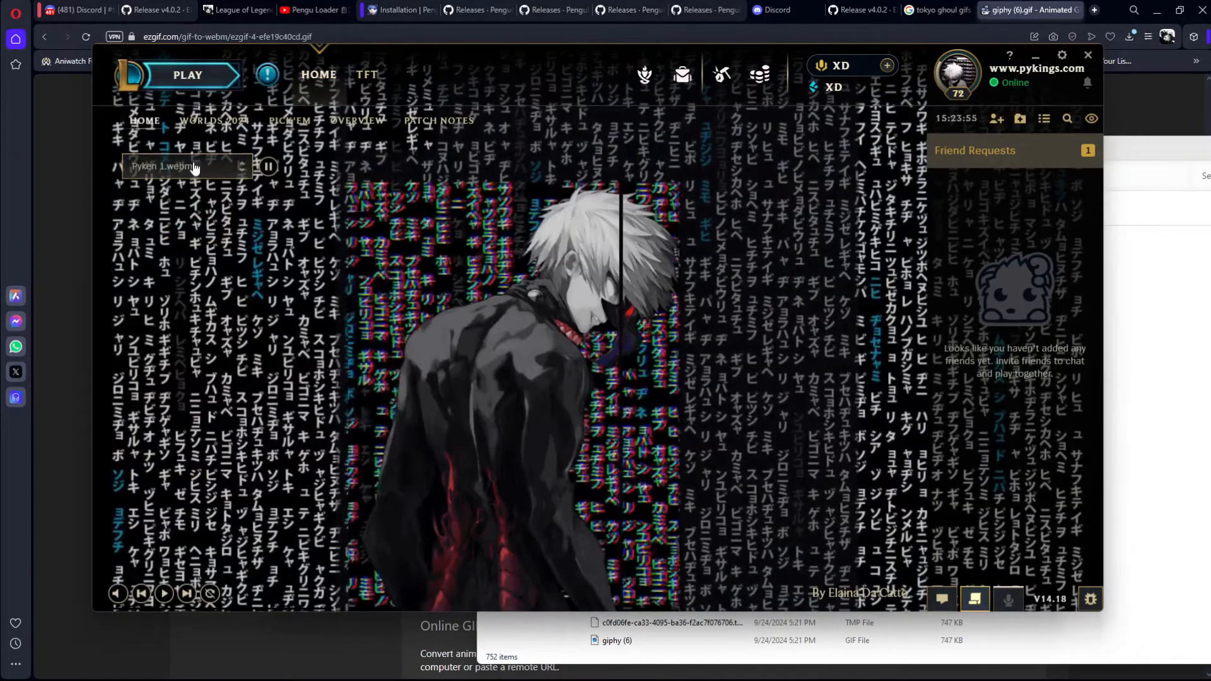
pyautogui.click(193, 169)
pyautogui.scroll(2, 173, 234)
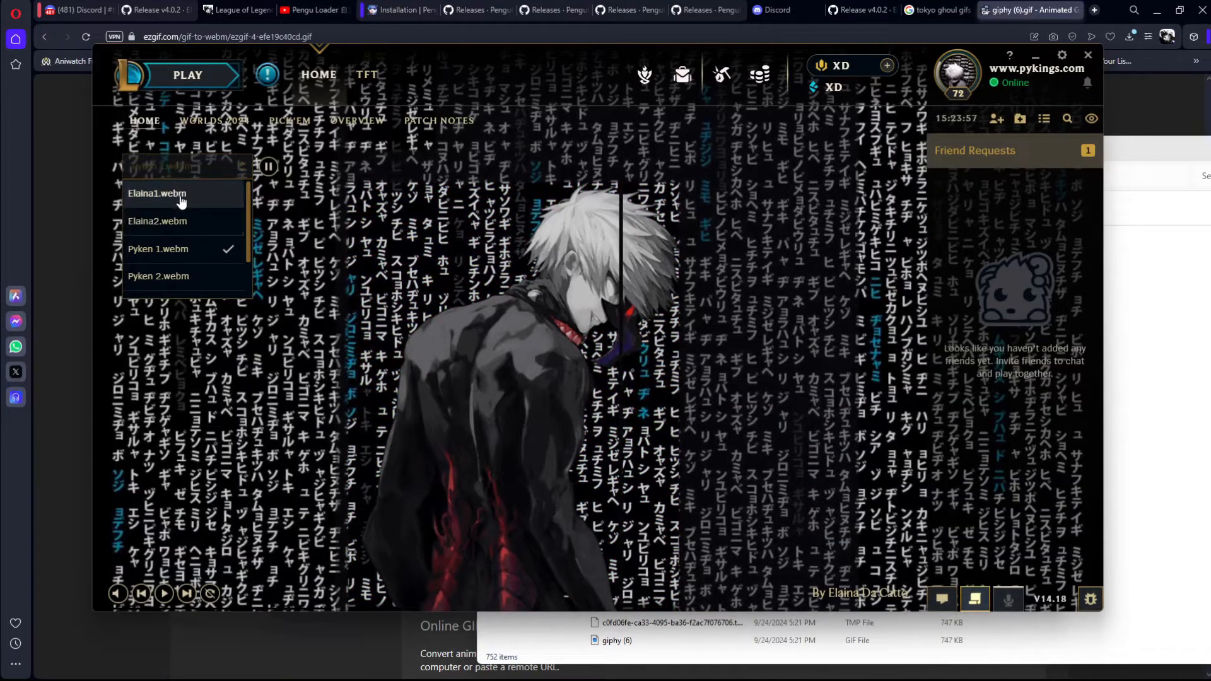
pyautogui.scroll(-2, 174, 226)
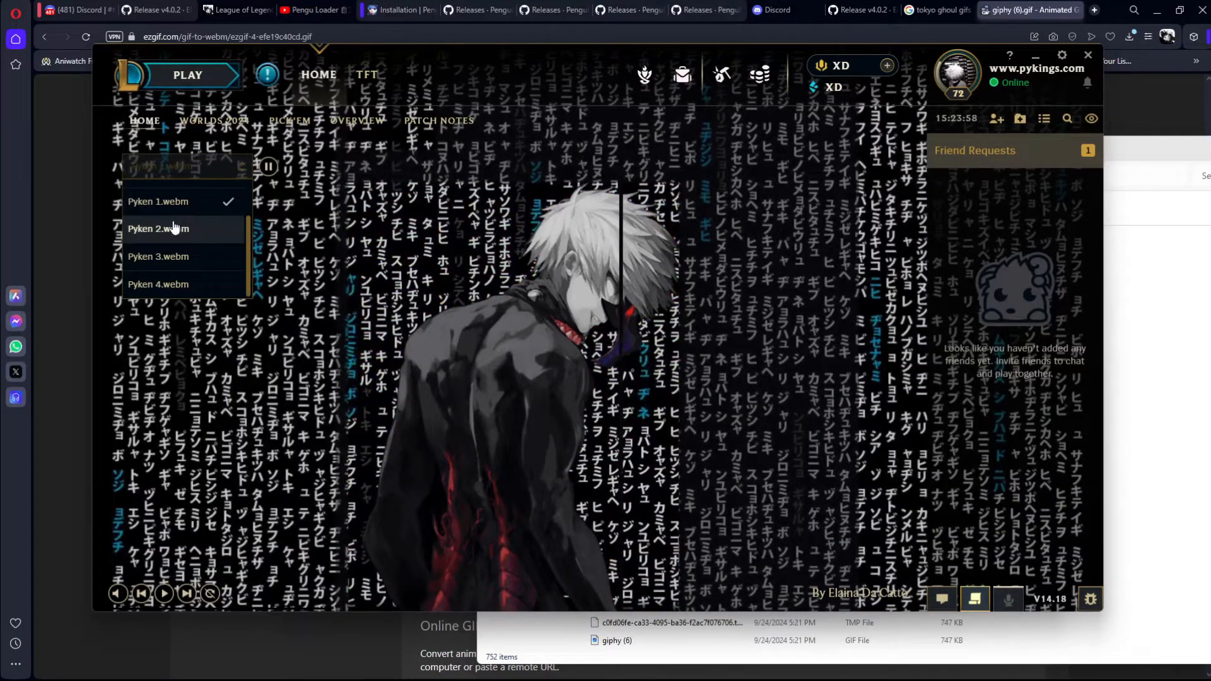
pyautogui.click(468, 311)
# Step: Turn Pengu Loader off and back on, restarting the running client each time to apply the changes
pyautogui.click(732, 672)
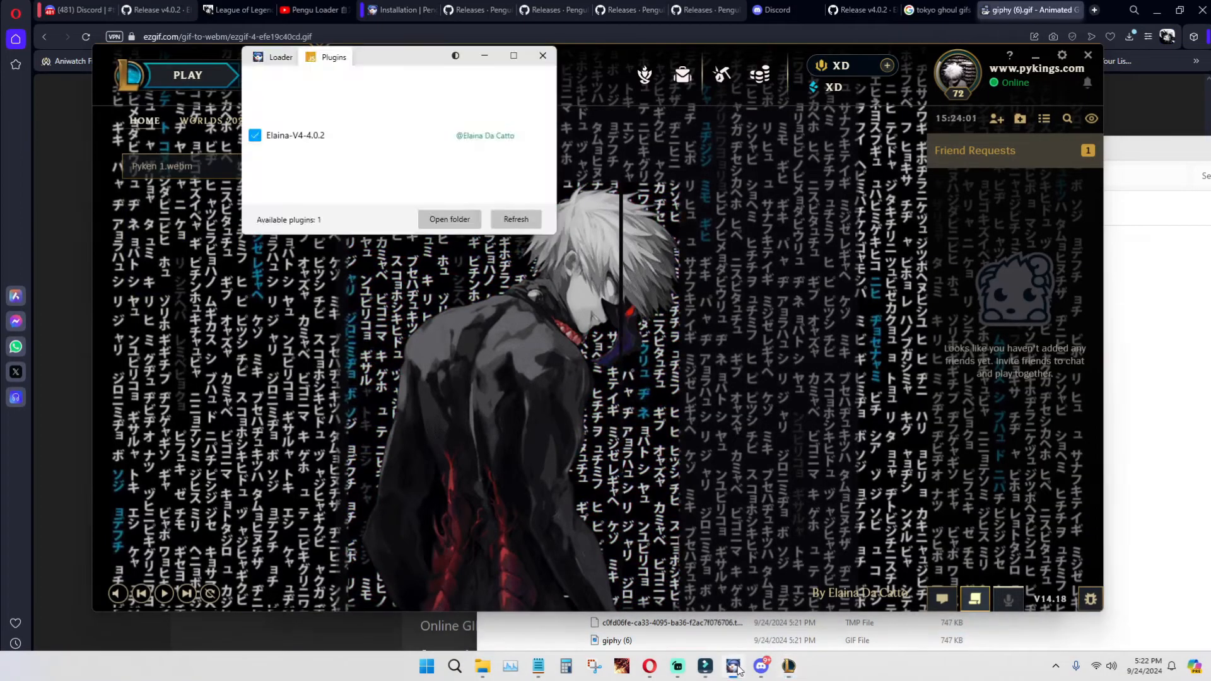
pyautogui.click(268, 58)
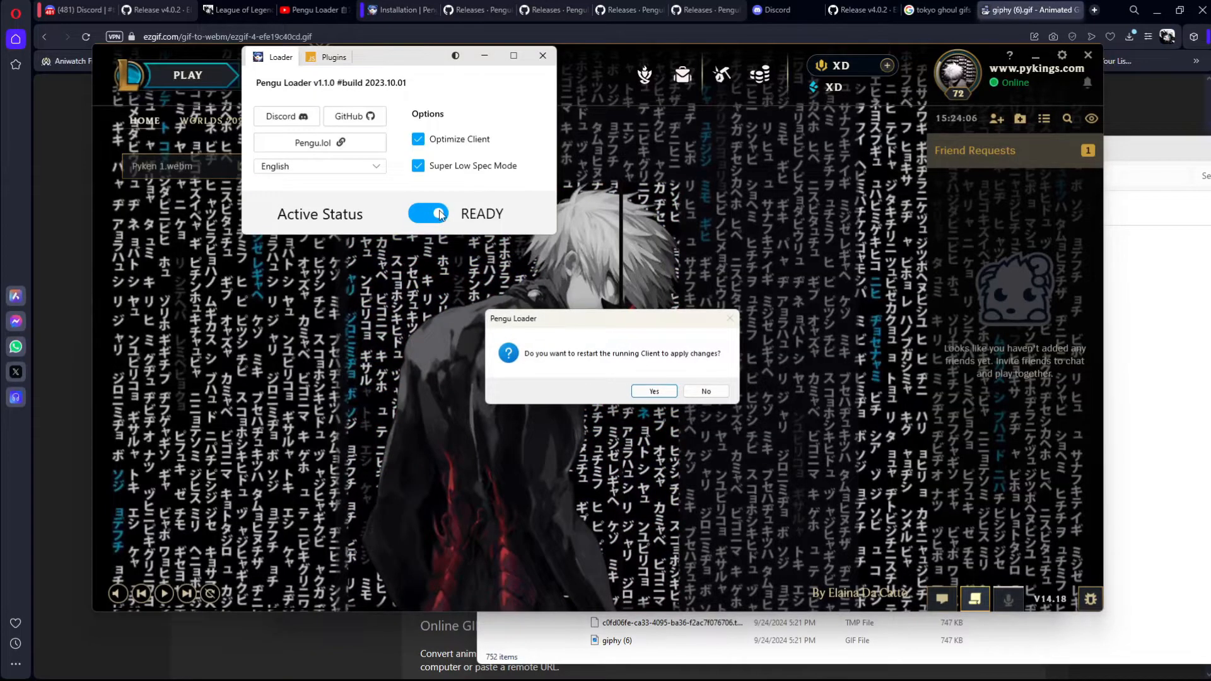
pyautogui.click(654, 392)
pyautogui.click(417, 213)
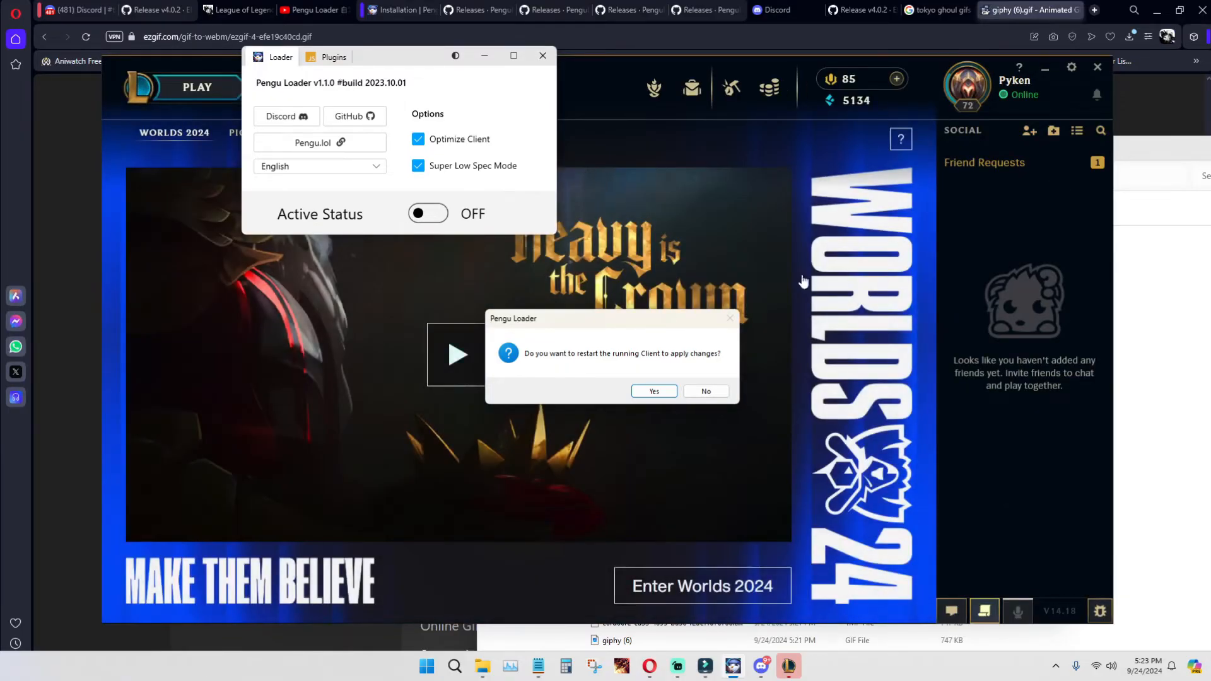
pyautogui.click(654, 391)
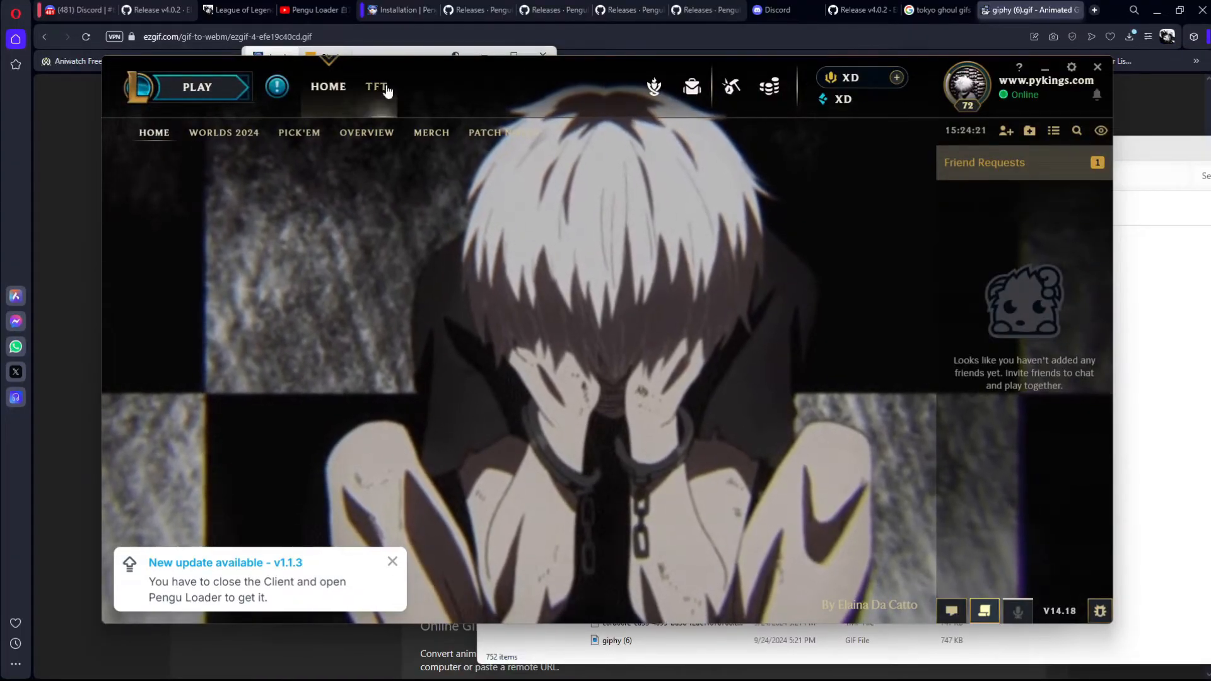
# Step: Set the client's home wallpaper to the giphy6-ezgif.com GIF-to-WebM file
pyautogui.click(180, 179)
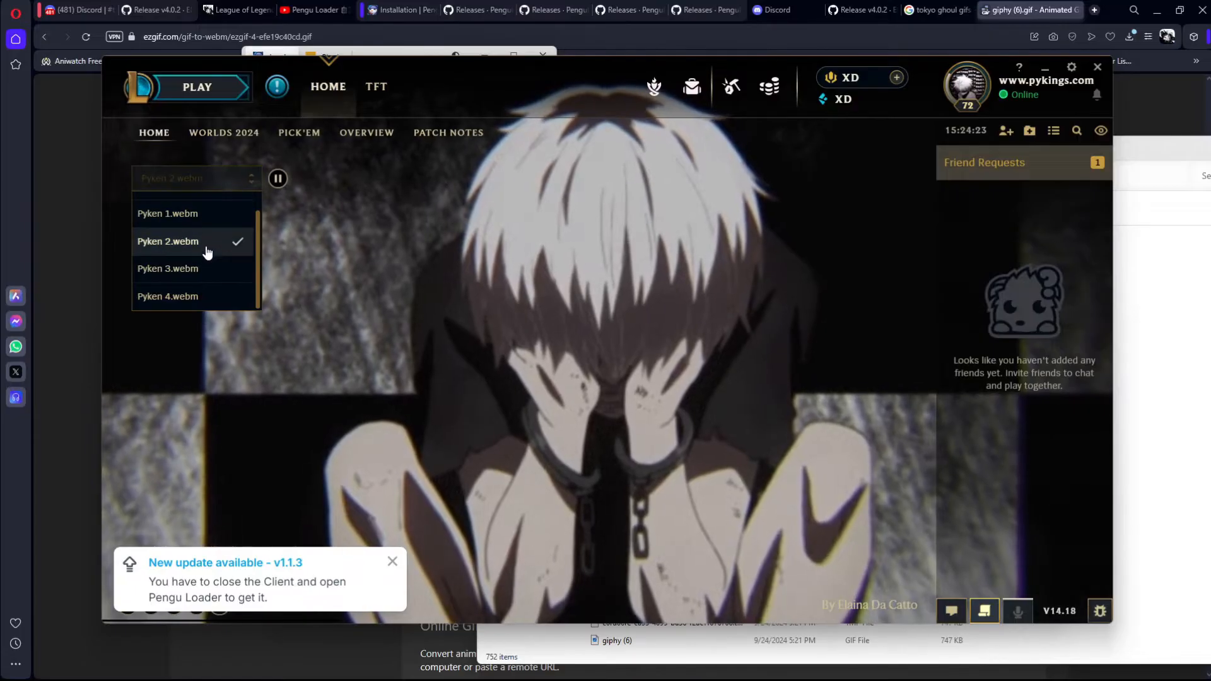
pyautogui.click(326, 90)
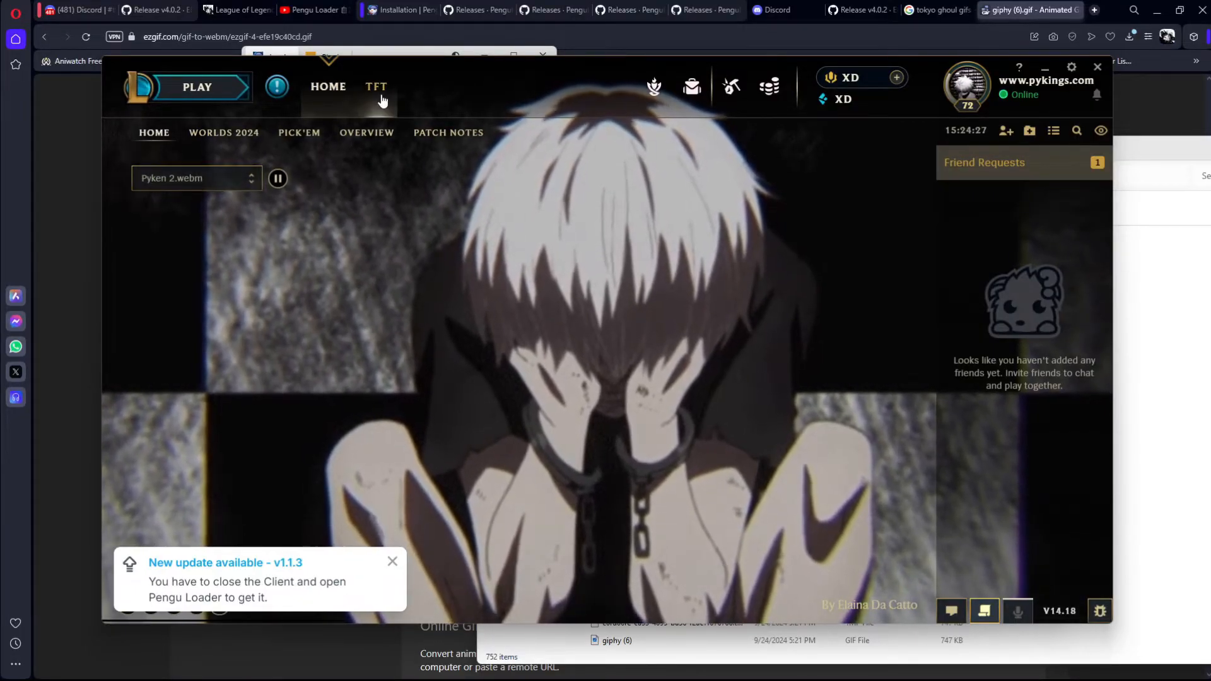
pyautogui.click(179, 179)
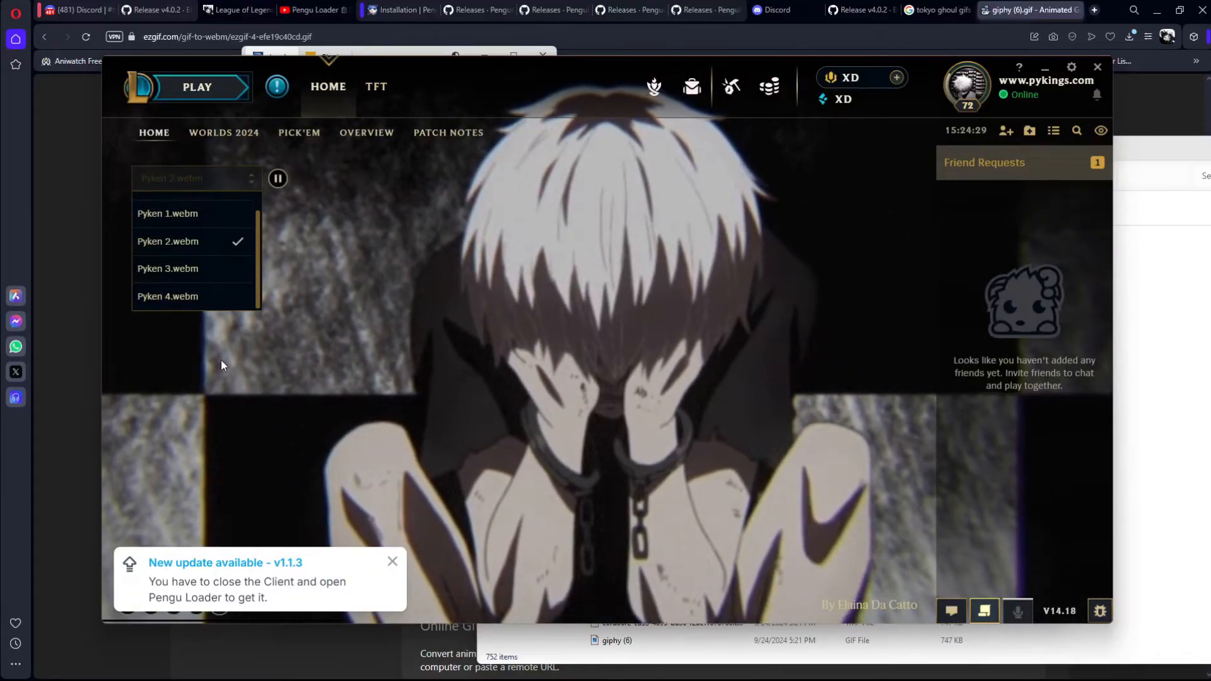
pyautogui.scroll(1, 196, 293)
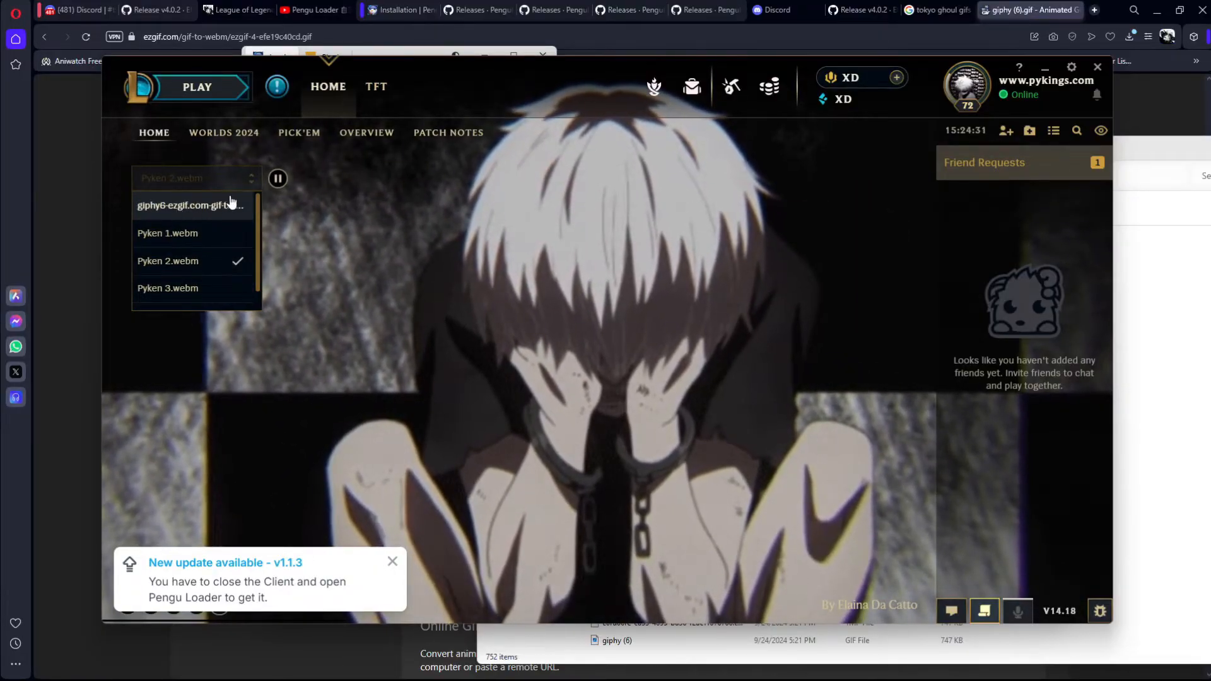
pyautogui.click(179, 207)
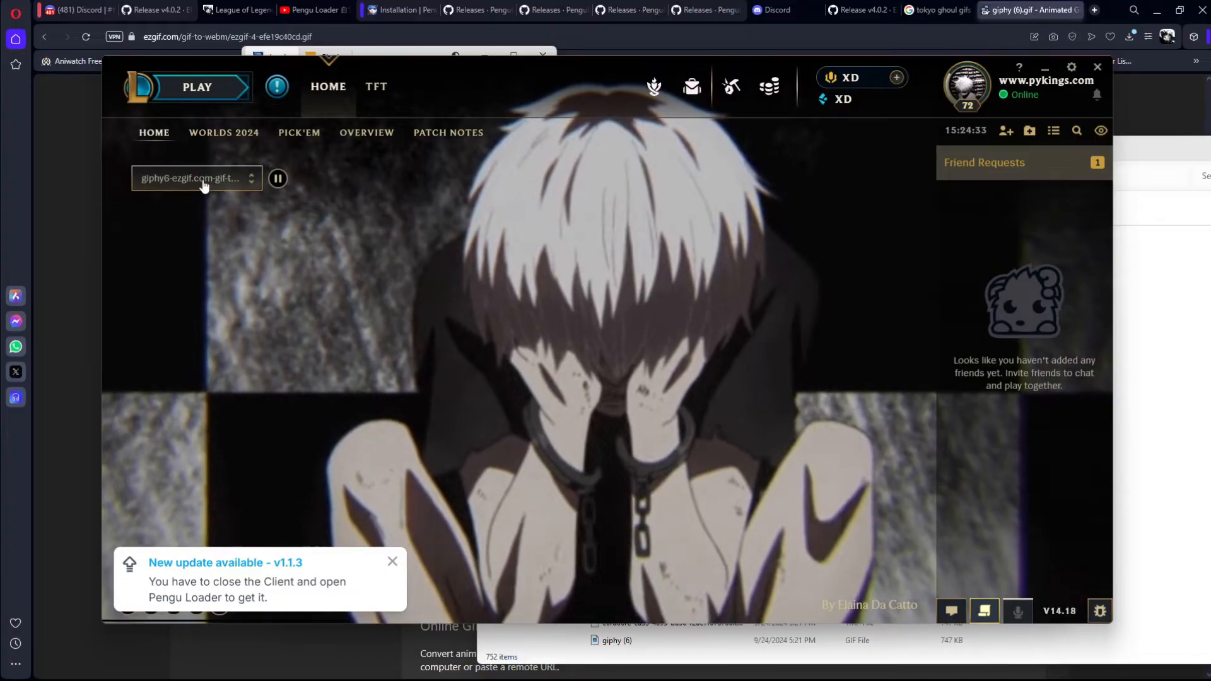
pyautogui.click(195, 179)
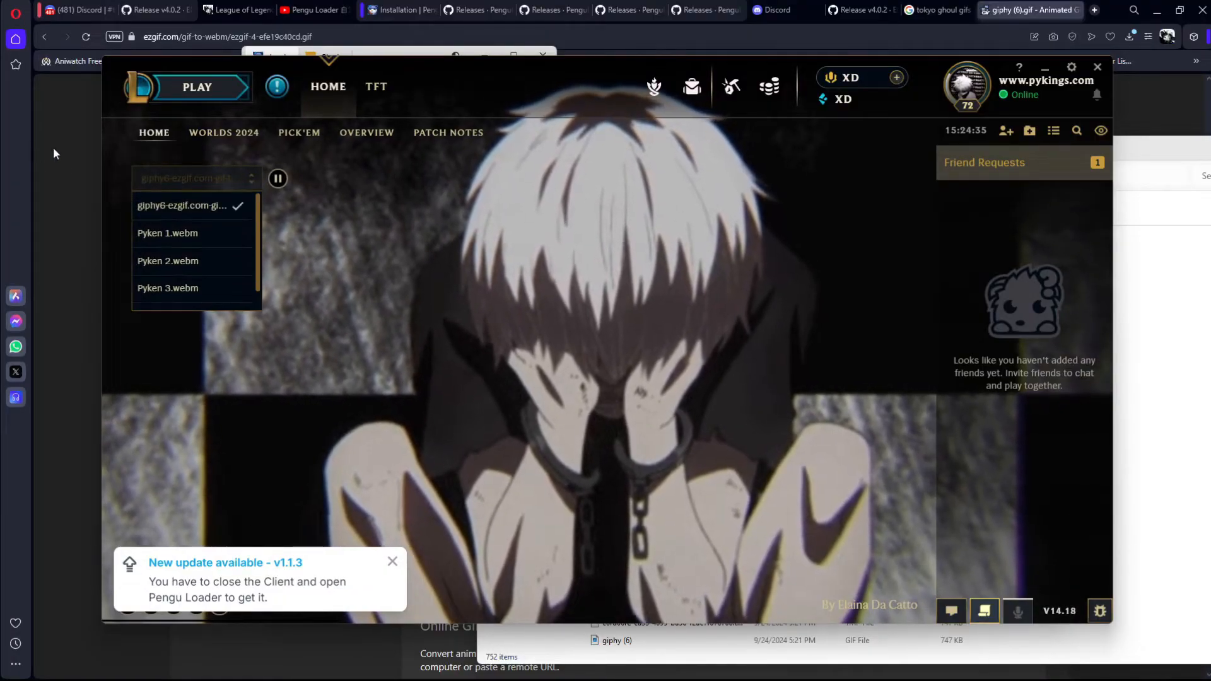
pyautogui.click(537, 385)
# Step: Delete the giphy6 WebM from the Wallpapers folder and select the four remaining Pyken wallpapers
pyautogui.moveTo(550, 678)
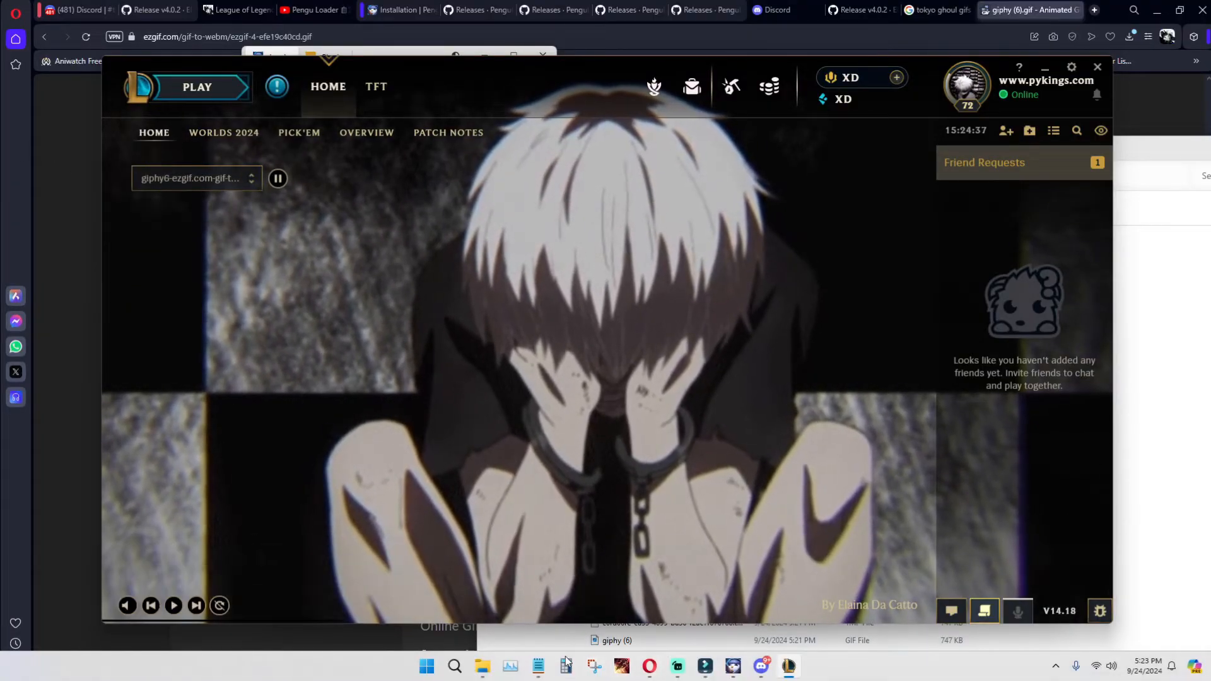
pyautogui.moveTo(486, 667)
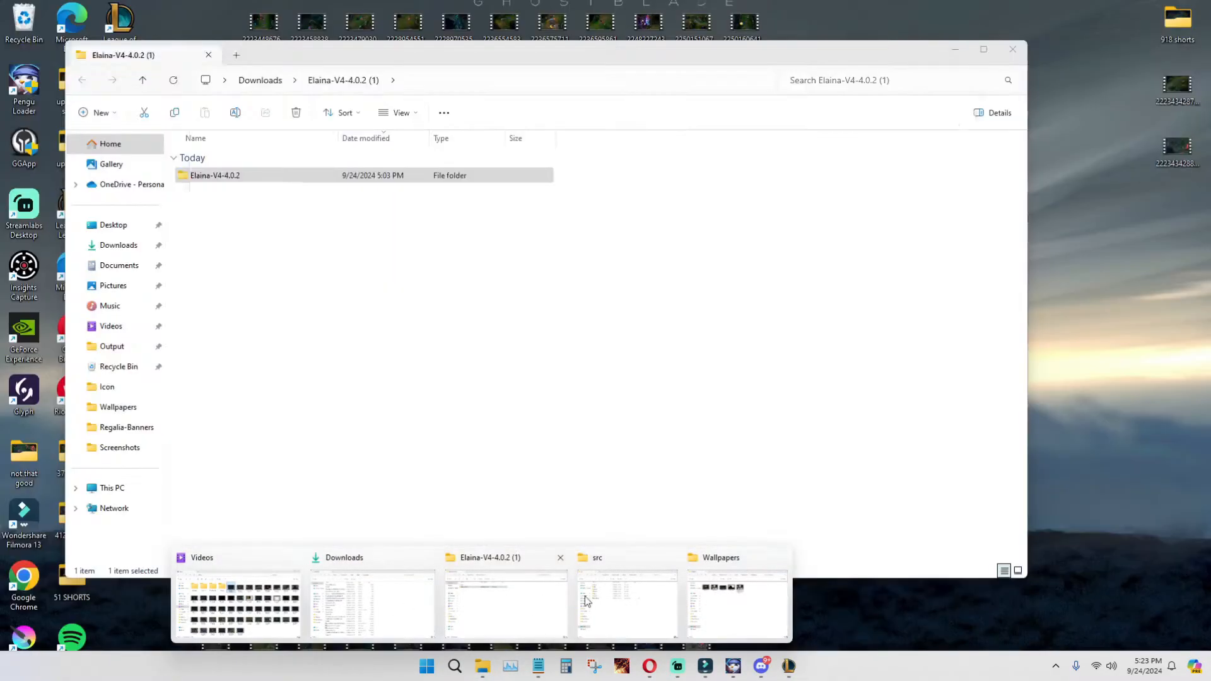
pyautogui.click(739, 587)
pyautogui.rightClick(706, 219)
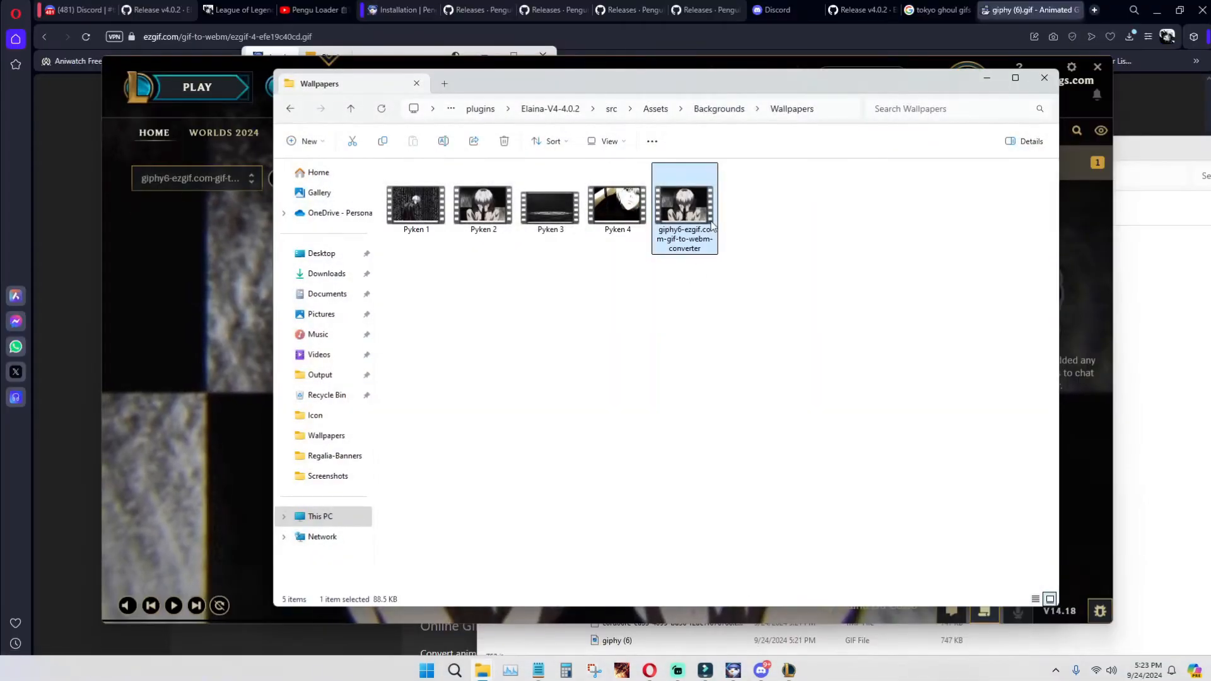
pyautogui.click(828, 243)
pyautogui.moveTo(534, 269); pyautogui.dragTo(705, 205)
pyautogui.moveTo(751, 195); pyautogui.dragTo(392, 185)
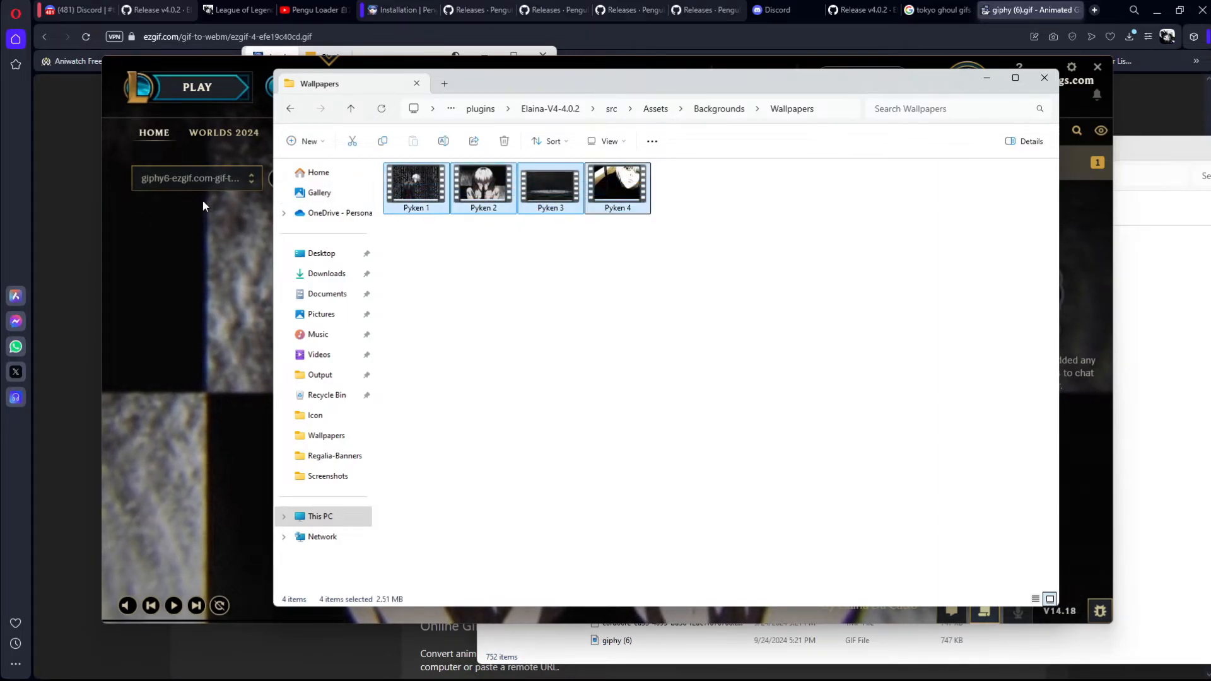
# Step: Return to the League client and set the home wallpaper to Pyken 1.webm
pyautogui.click(221, 195)
pyautogui.click(193, 179)
pyautogui.scroll(-1, 211, 248)
pyautogui.scroll(1, 214, 252)
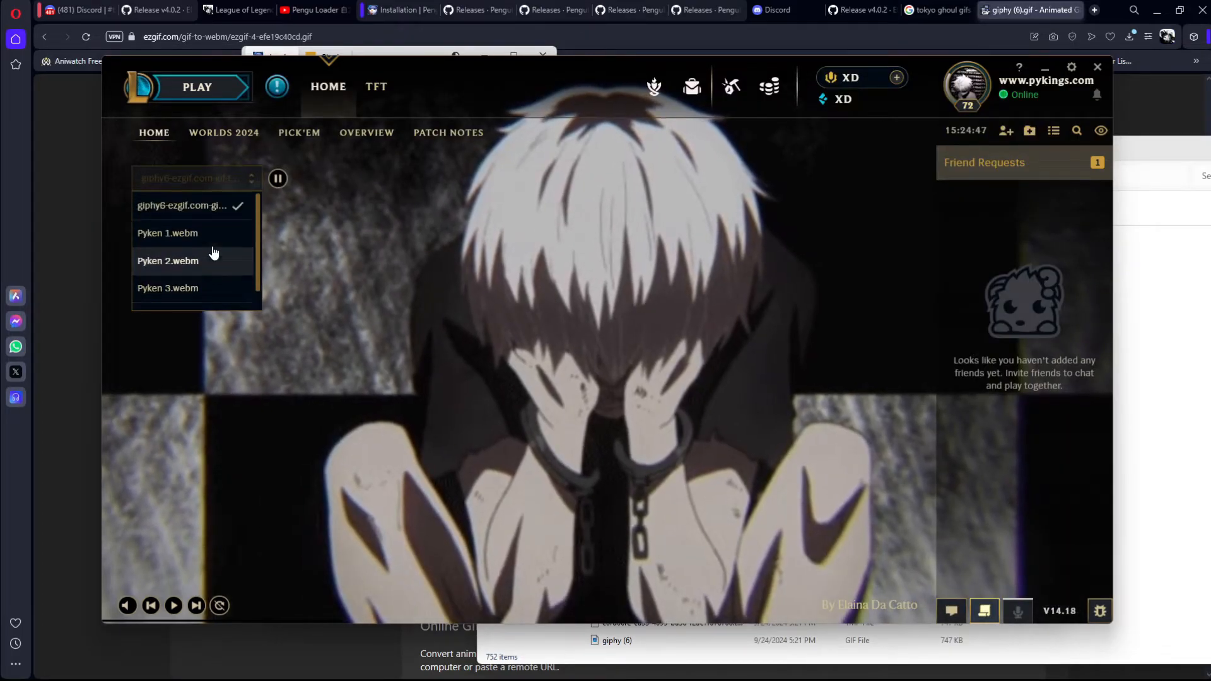
pyautogui.click(227, 181)
pyautogui.click(225, 183)
pyautogui.click(197, 235)
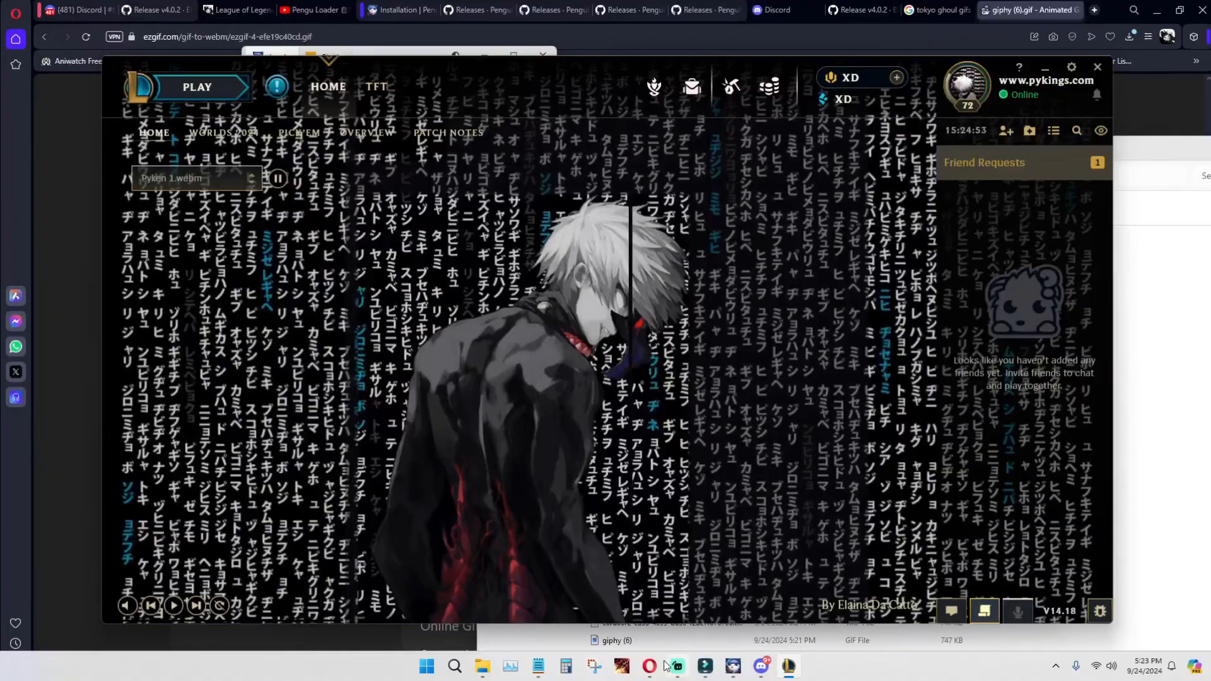
# Step: Minimize the browser and create a Ranked Solo/Duo draft lobby on Summoner's Rift in the client
pyautogui.click(653, 668)
pyautogui.click(653, 668)
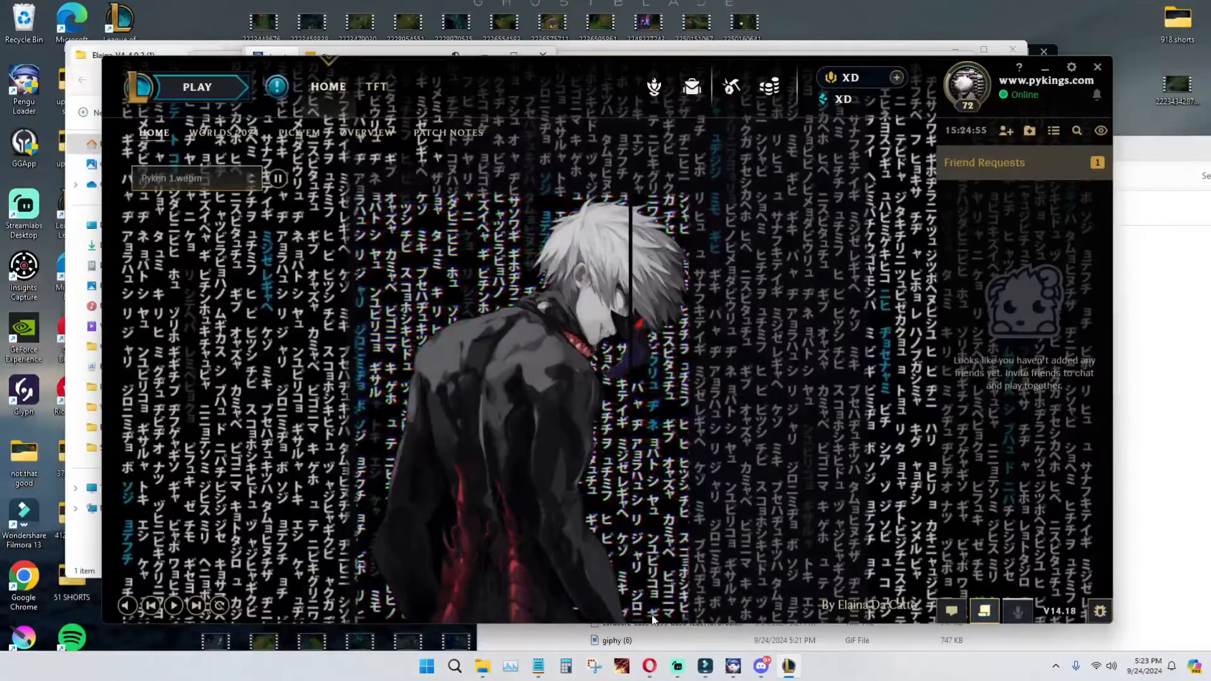
pyautogui.click(178, 87)
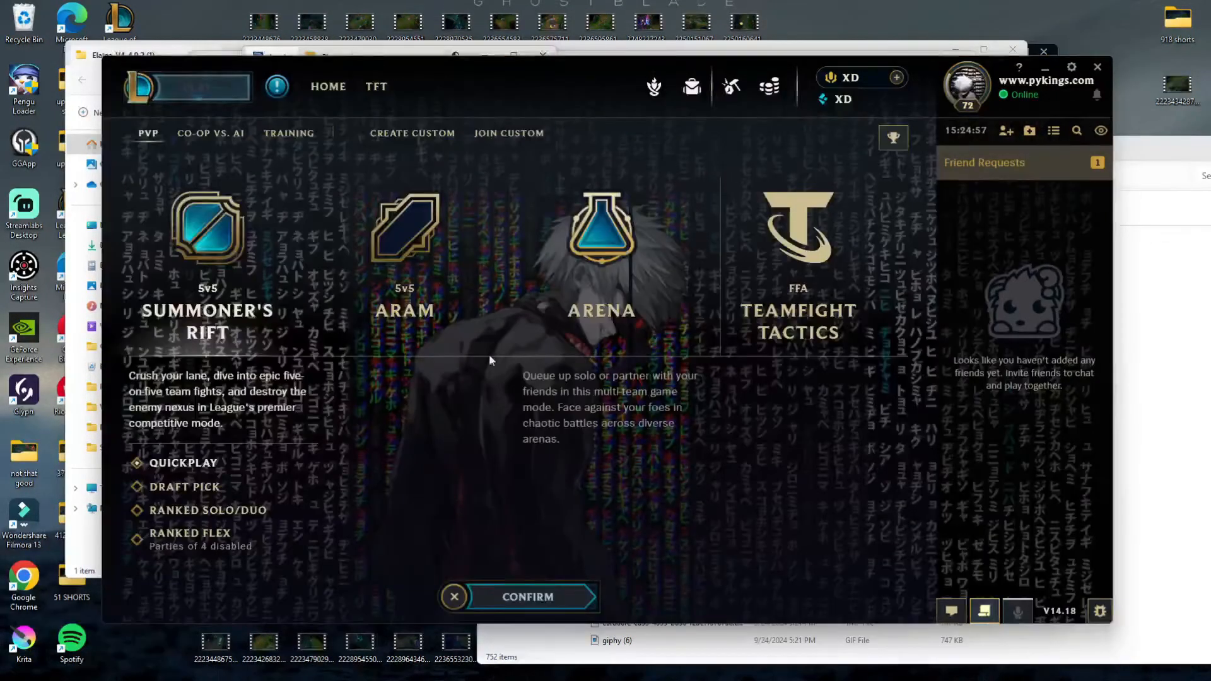
pyautogui.click(530, 598)
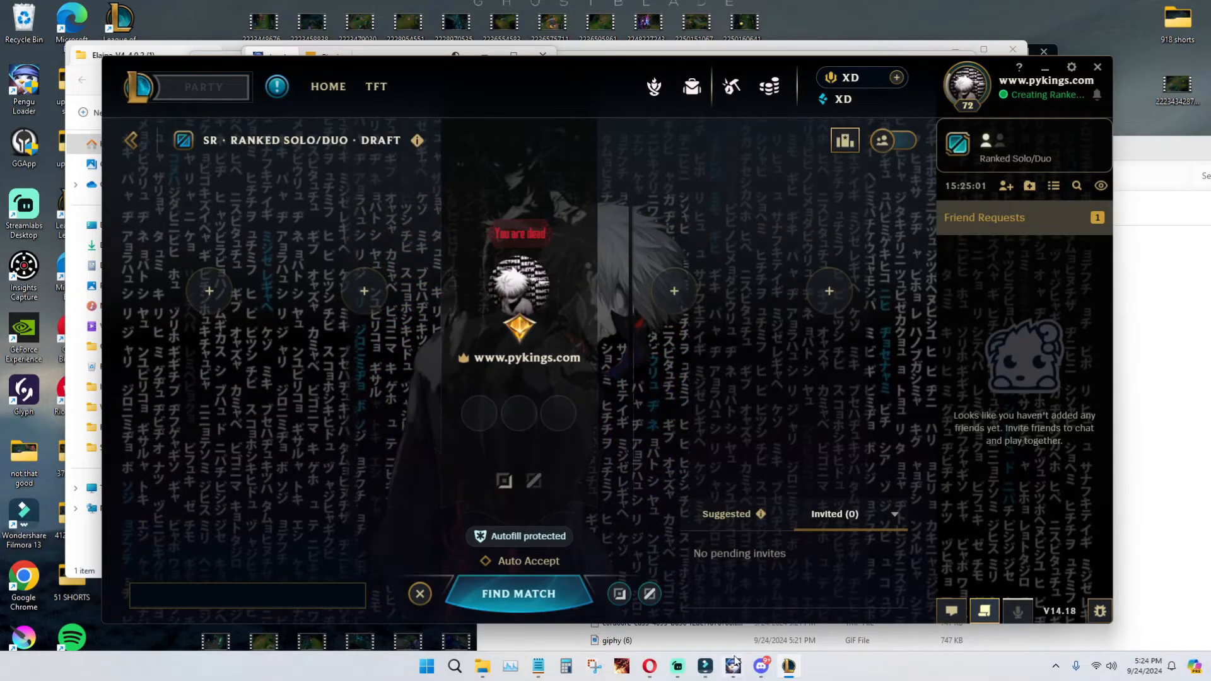
# Step: Switch to Pengu Loader and open its plugins folder
pyautogui.moveTo(734, 667)
pyautogui.click(726, 668)
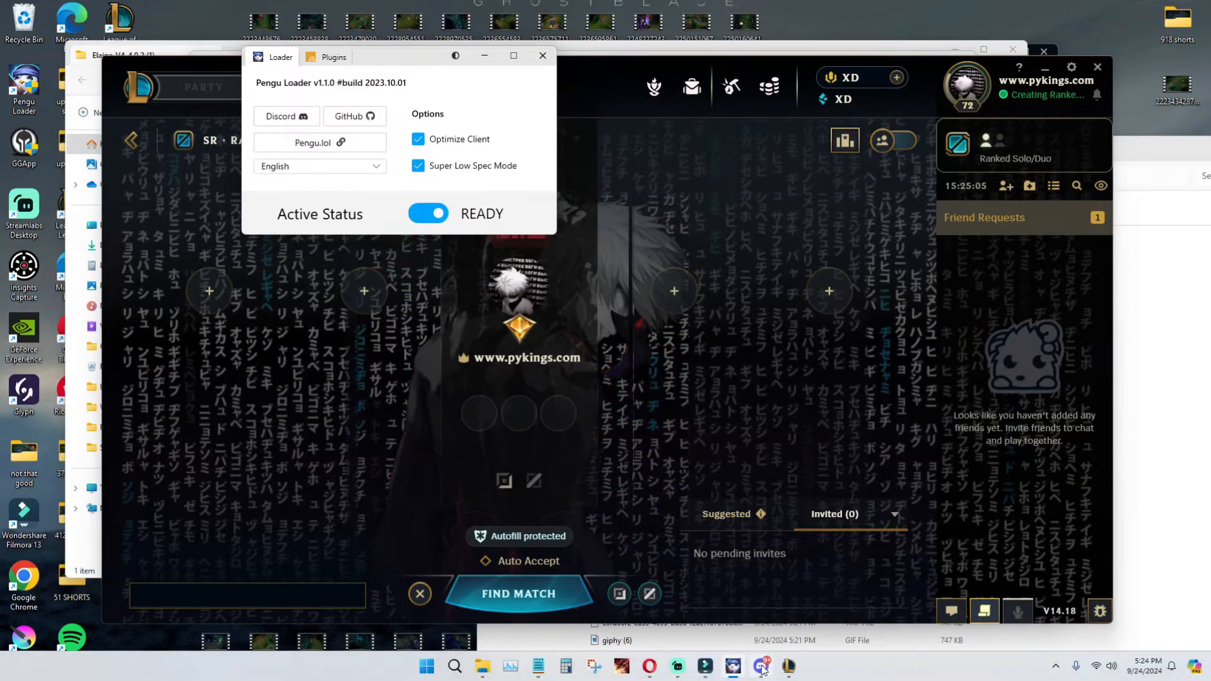
pyautogui.click(1189, 420)
pyautogui.moveTo(781, 142); pyautogui.dragTo(646, 82)
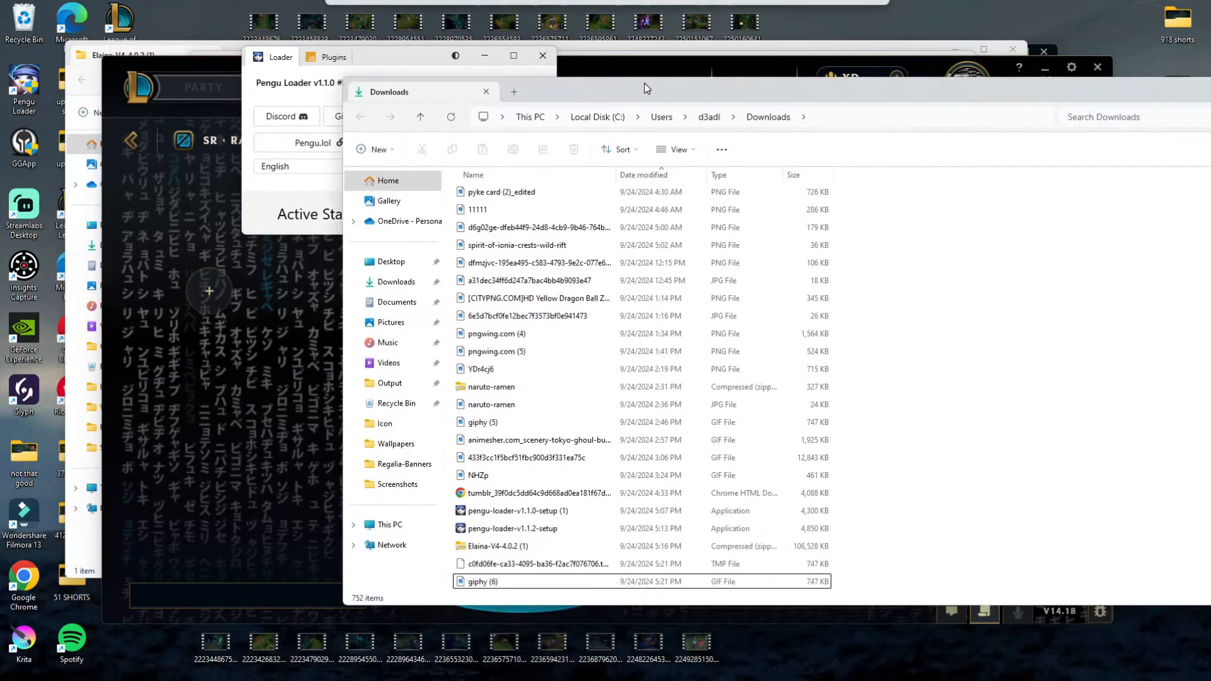
pyautogui.click(329, 57)
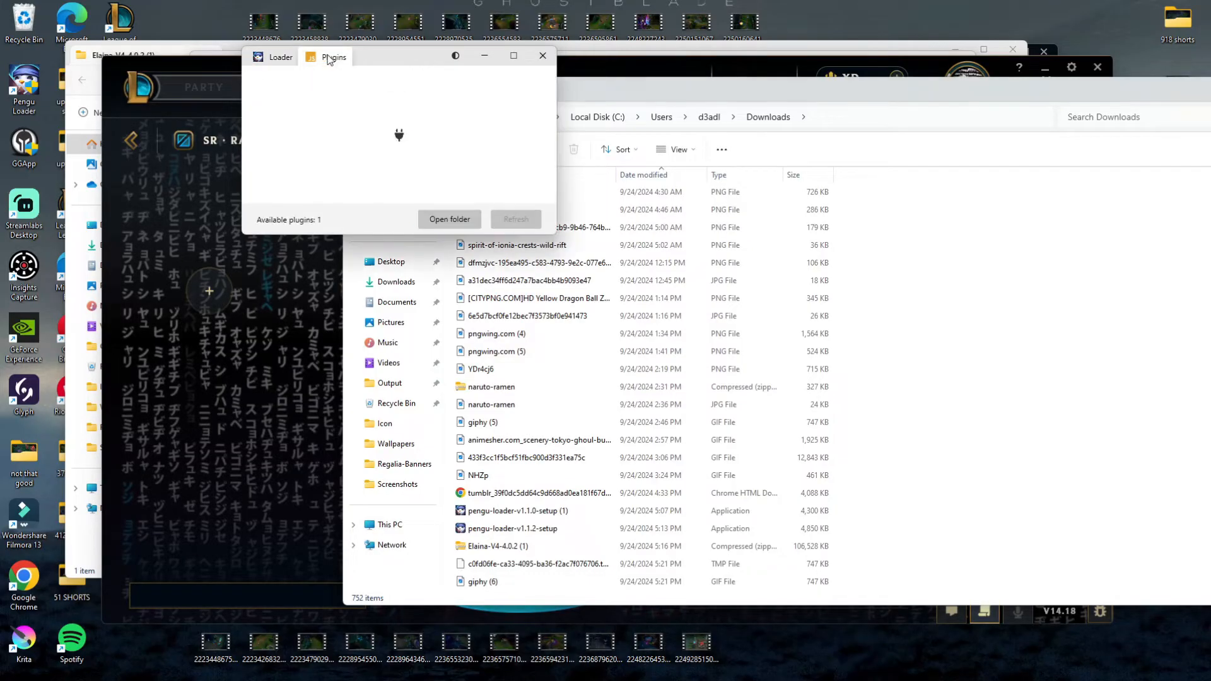
pyautogui.click(279, 58)
pyautogui.click(324, 57)
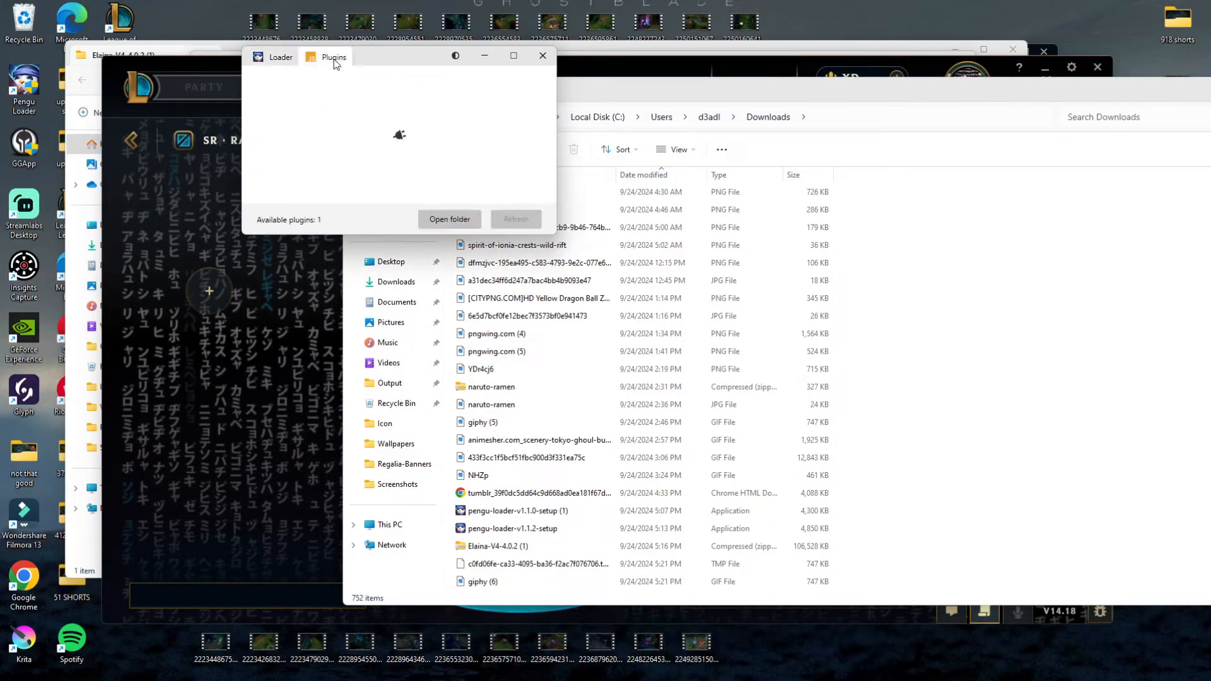
pyautogui.click(446, 218)
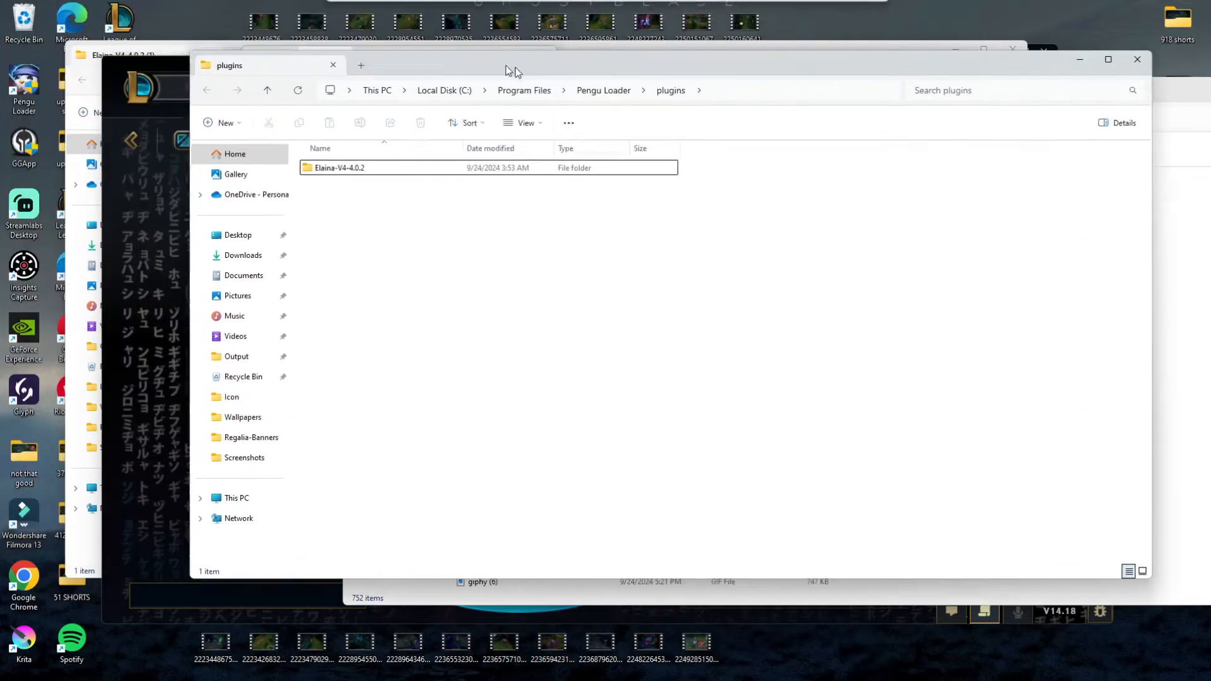
# Step: Open the Elaina-V4-4.0.2 > src > Assets > Icon folder and arrange its window beside the other windows
pyautogui.doubleClick(410, 178)
pyautogui.doubleClick(366, 177)
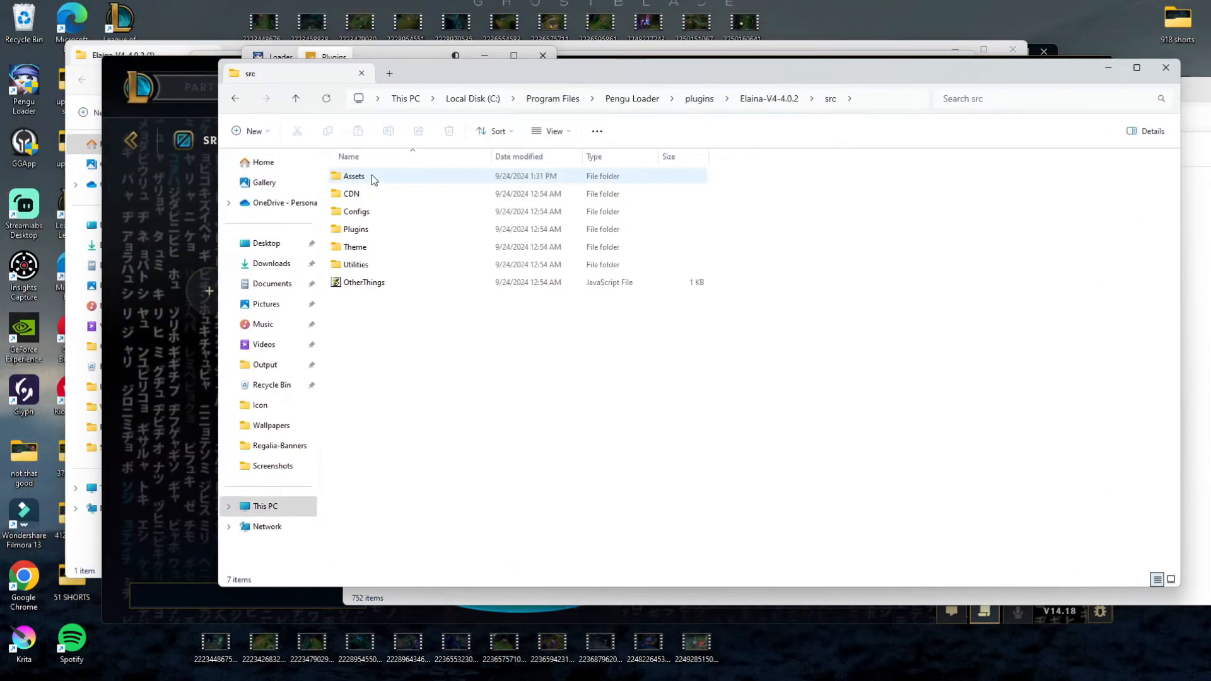
pyautogui.doubleClick(368, 180)
pyautogui.moveTo(527, 74); pyautogui.dragTo(471, 89)
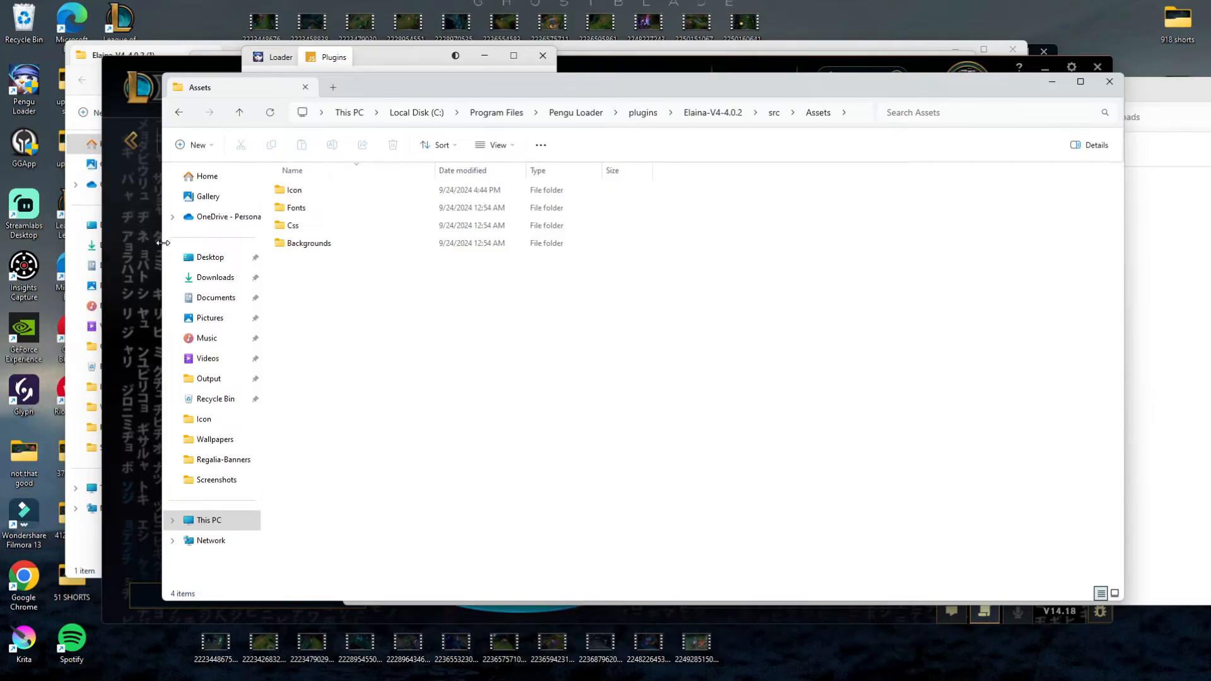
pyautogui.moveTo(162, 242); pyautogui.dragTo(442, 243)
pyautogui.doubleClick(595, 186)
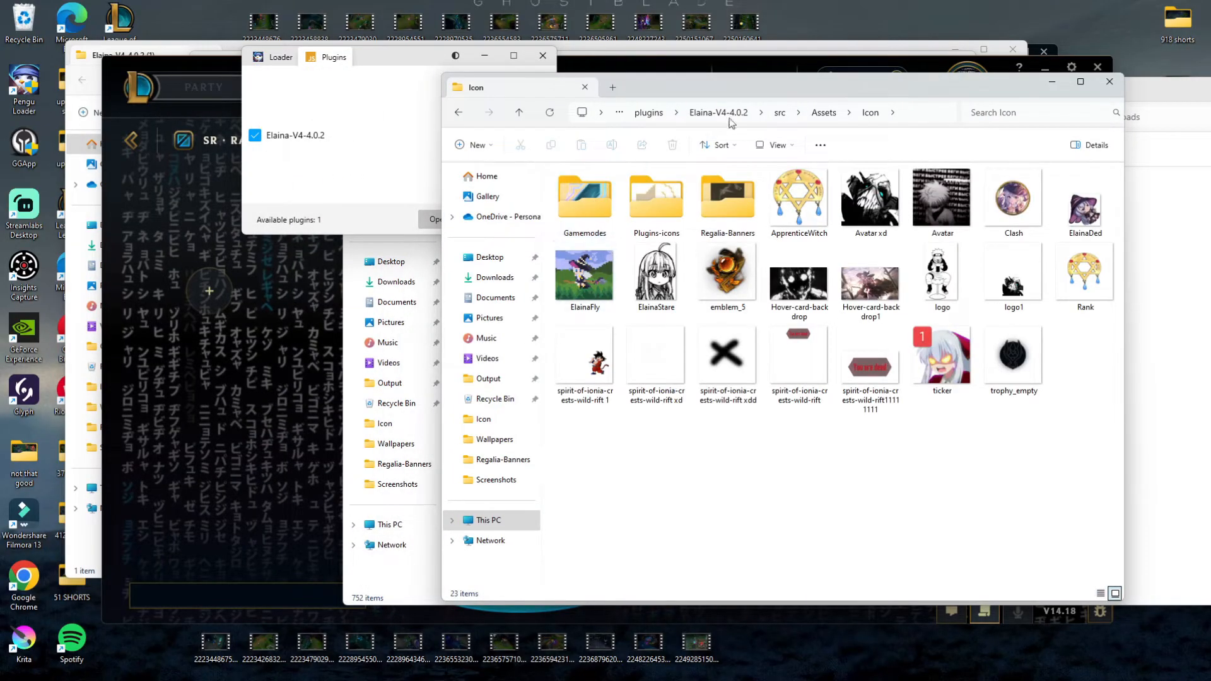
pyautogui.moveTo(737, 83); pyautogui.dragTo(501, 77)
pyautogui.moveTo(202, 240); pyautogui.dragTo(118, 234)
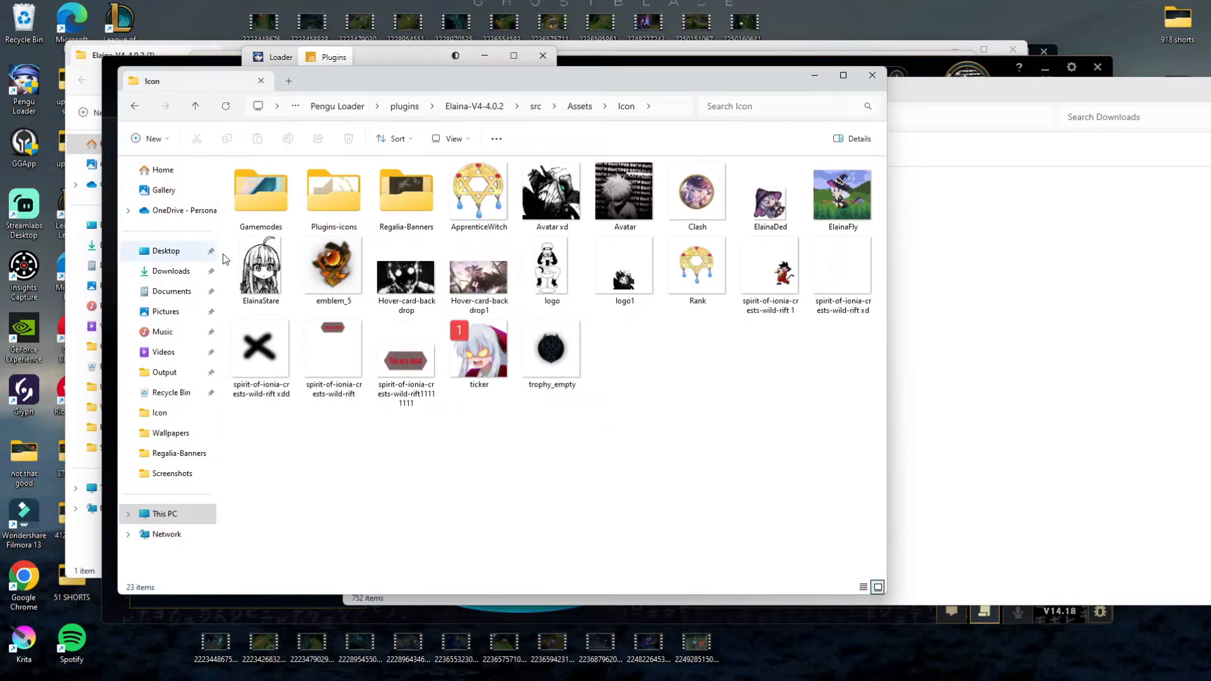
# Step: Check the current avatar in the League client, close the Downloads folder window and return to the Icon folder
pyautogui.click(935, 55)
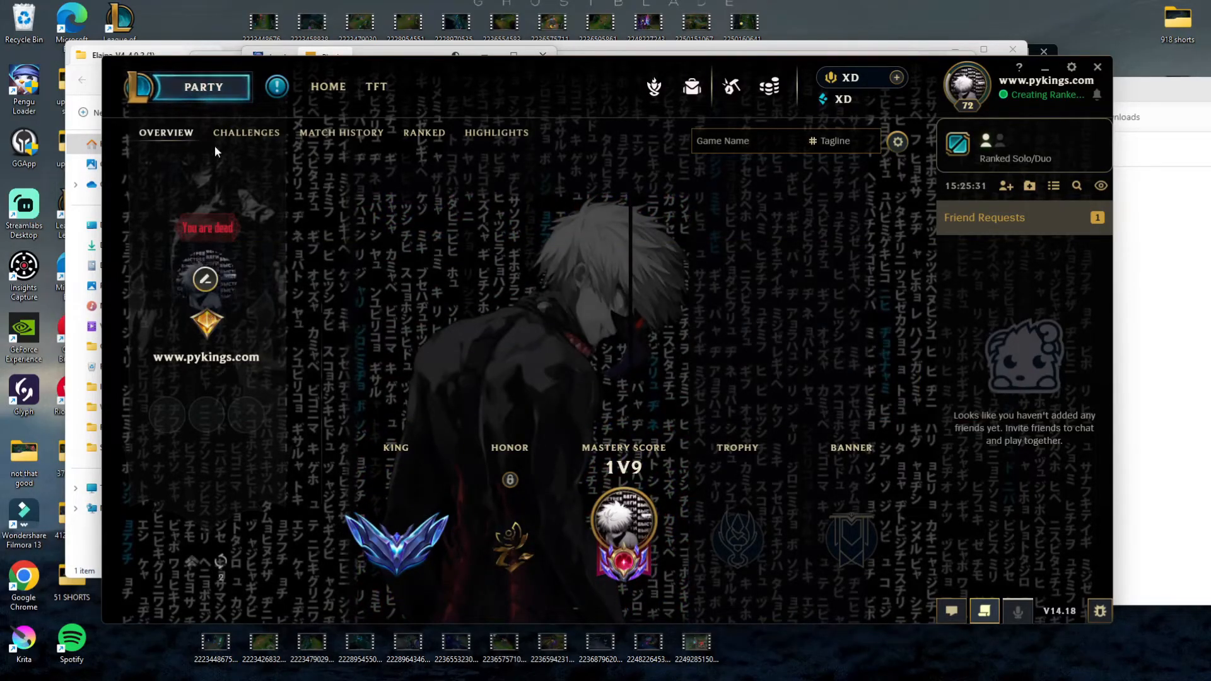
pyautogui.click(649, 669)
pyautogui.click(649, 669)
pyautogui.moveTo(484, 669)
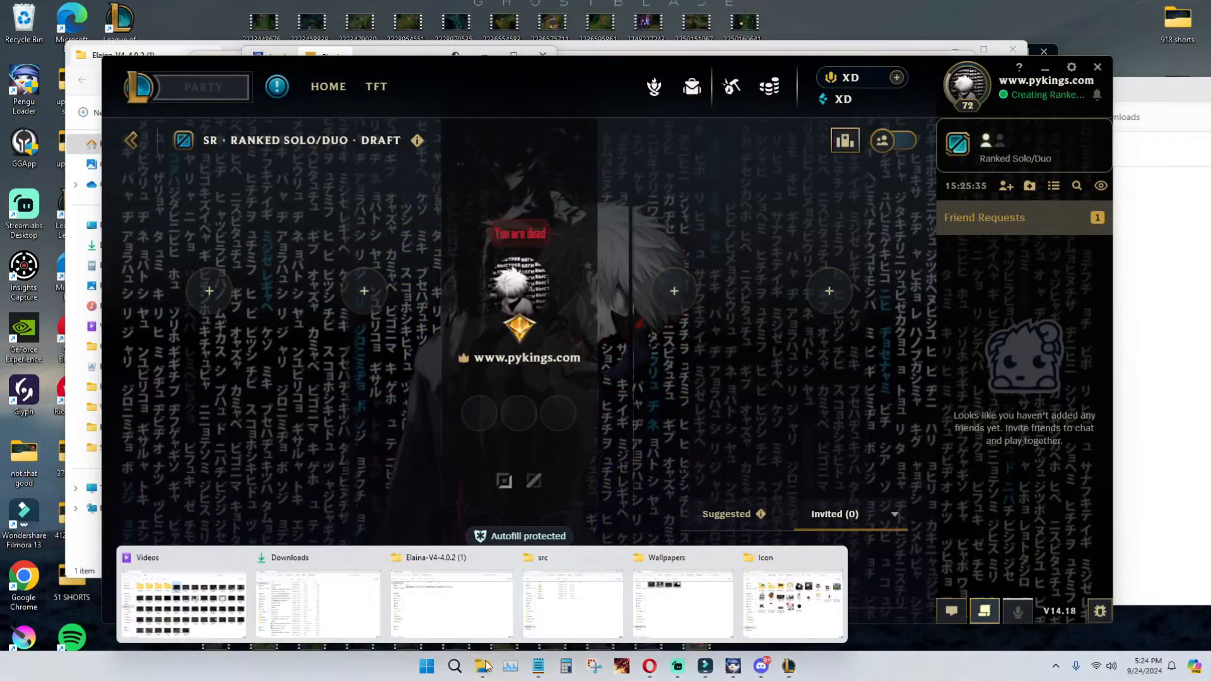
pyautogui.click(371, 558)
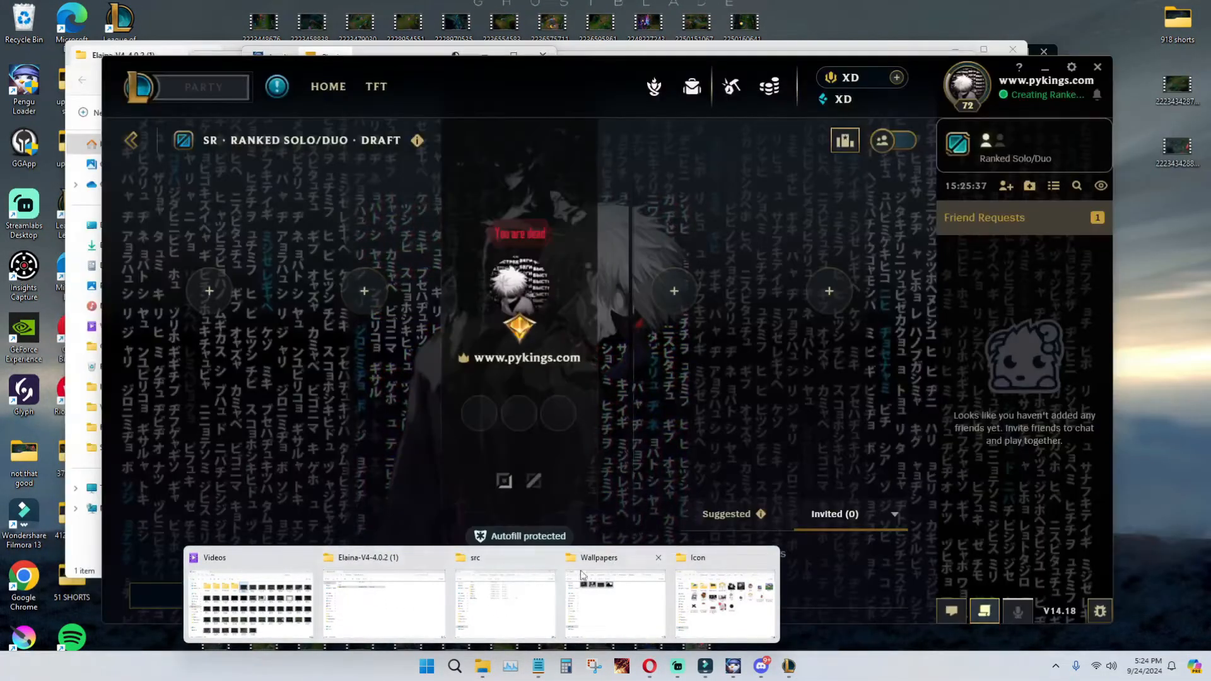
pyautogui.click(719, 599)
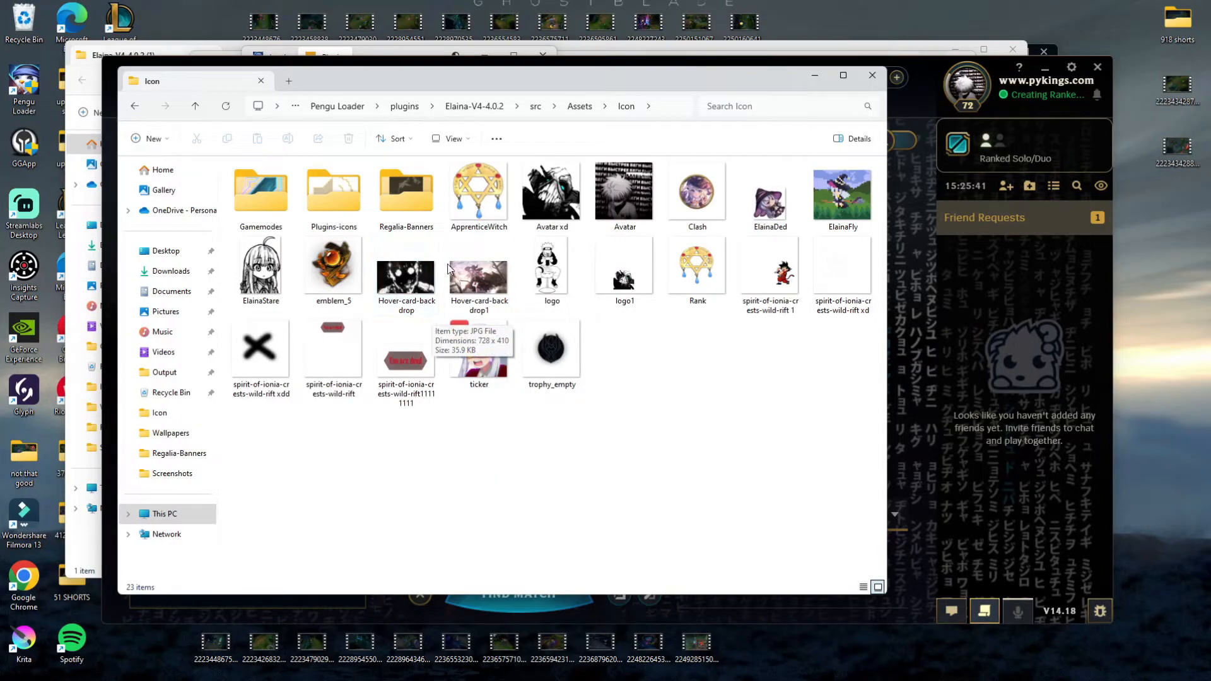
pyautogui.moveTo(288, 454); pyautogui.dragTo(760, 466)
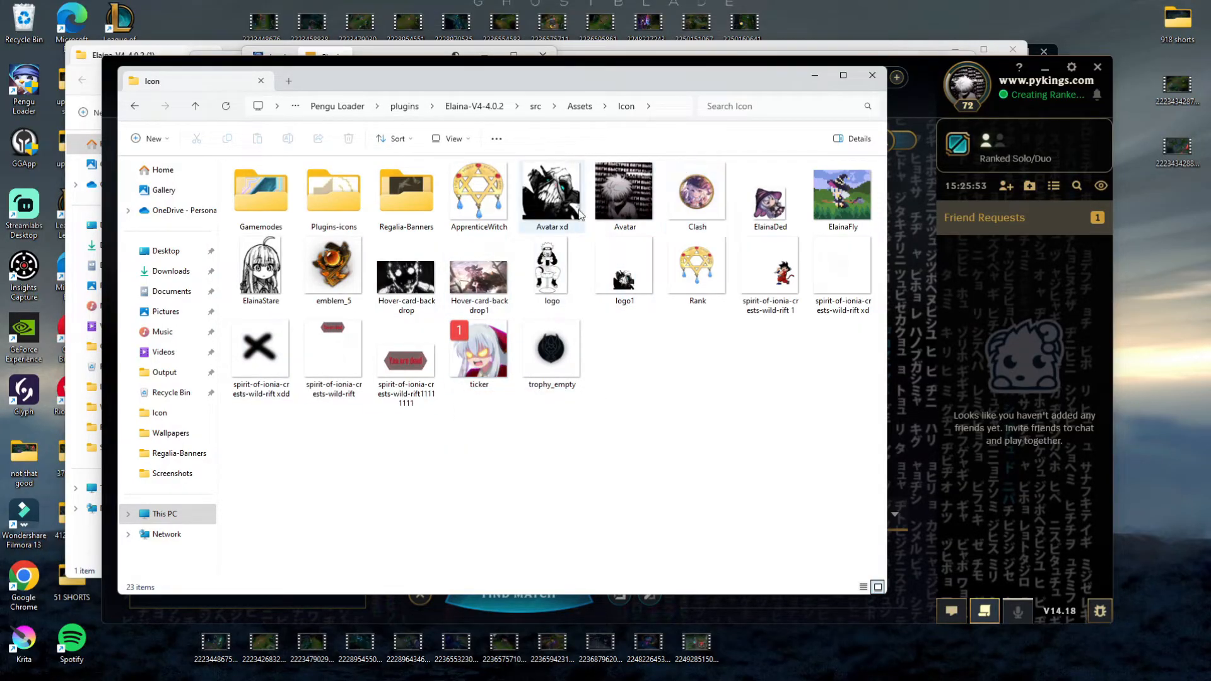
# Step: View the file type of the Avatar xd image in its properties, then close them
pyautogui.click(551, 229)
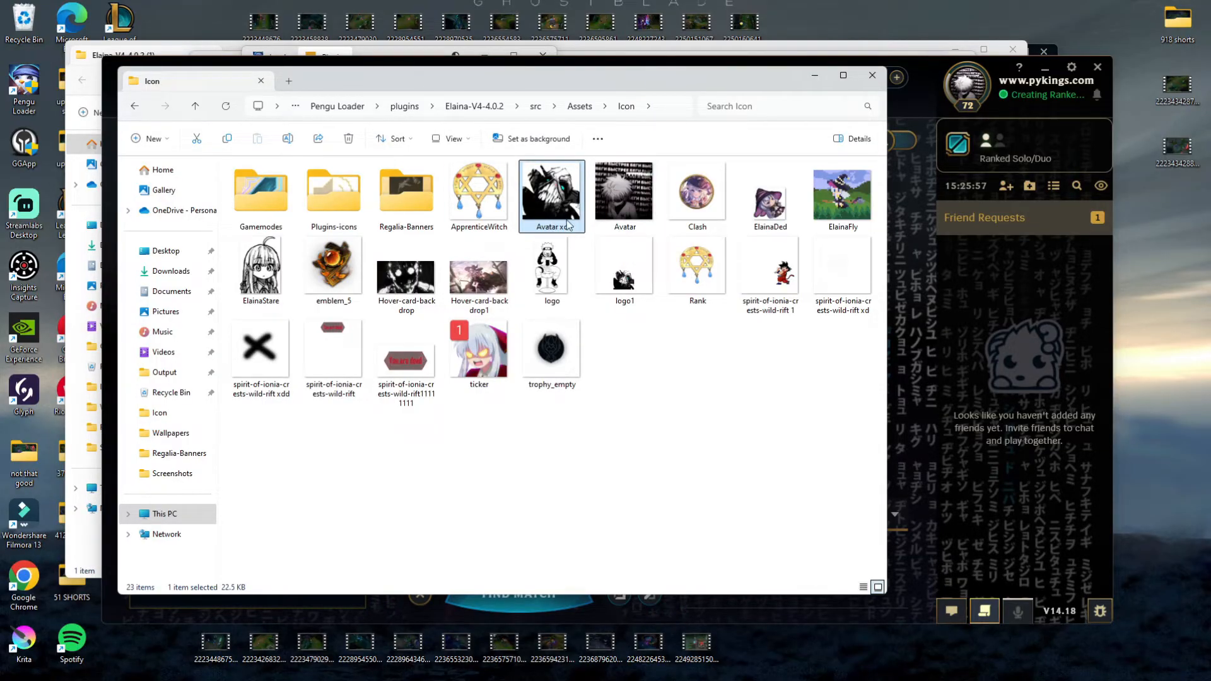
pyautogui.rightClick(564, 226)
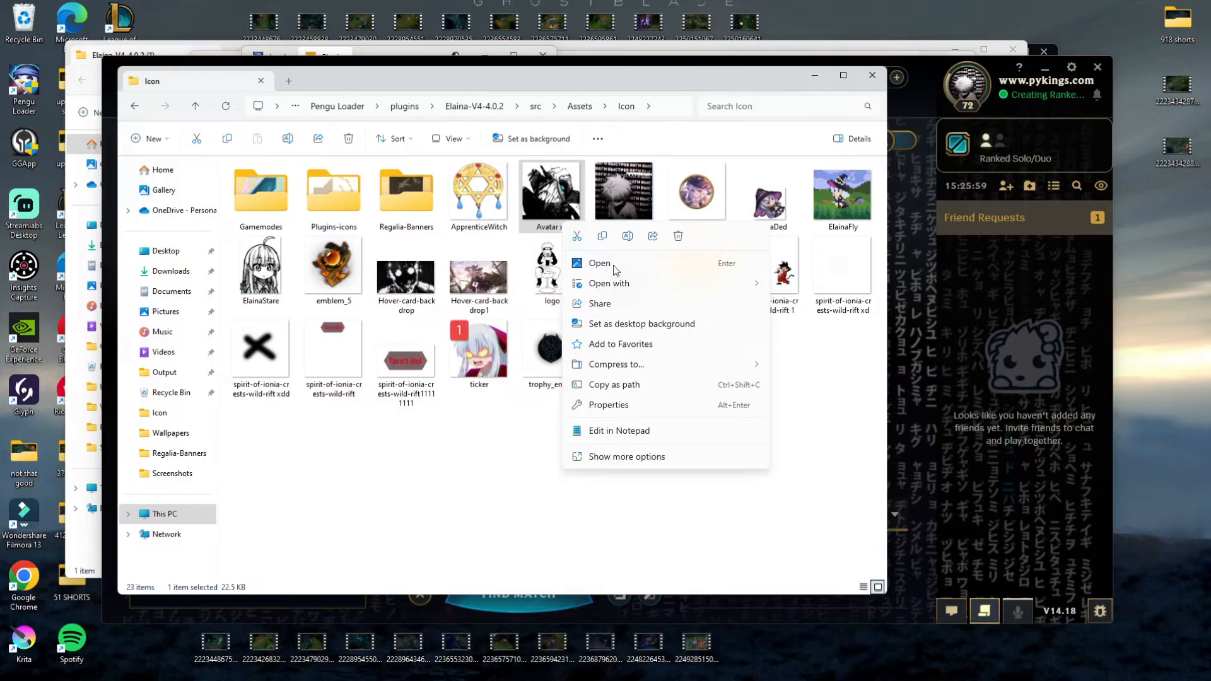
pyautogui.click(608, 406)
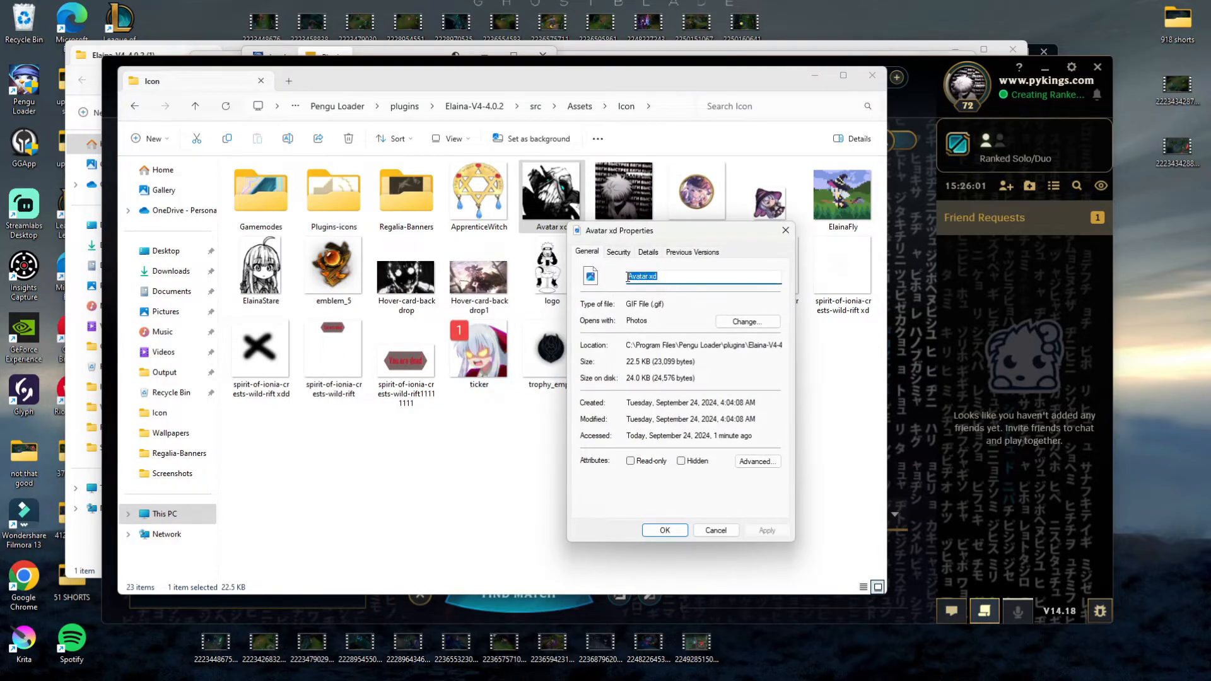
pyautogui.click(790, 230)
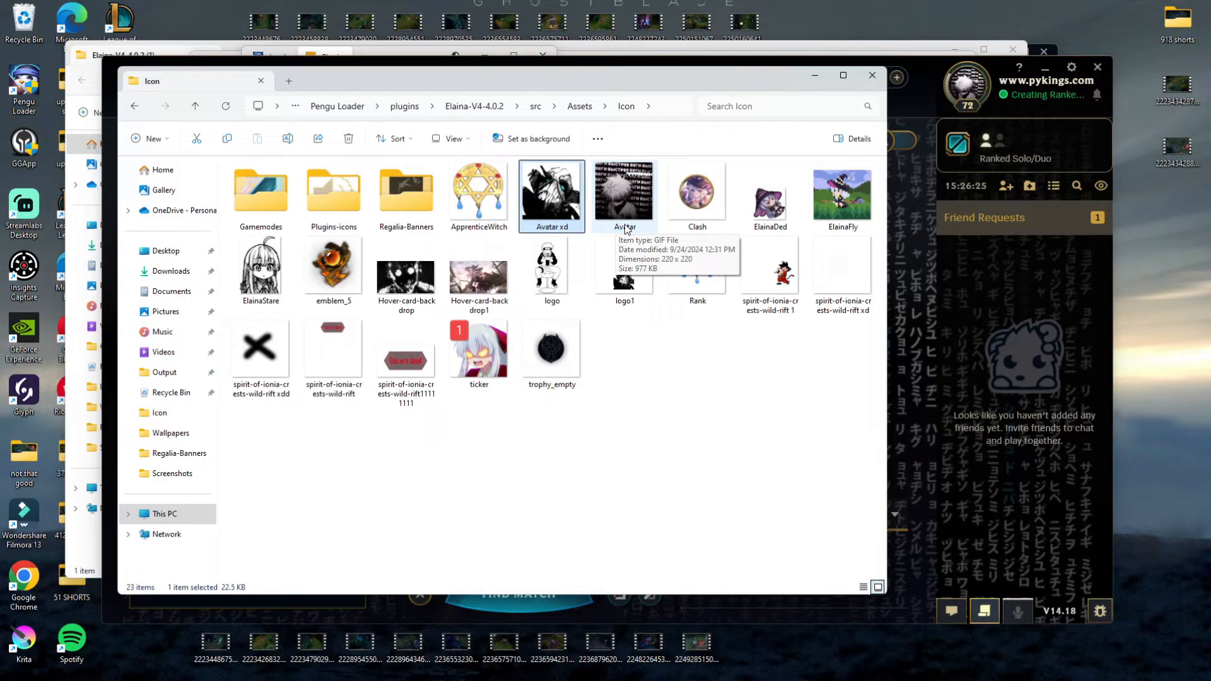
# Step: Switch to the browser and look through the "tokyo ghoul gifs" image results, previewing the Tokyo Ghoul 2 GIF from Giphy
pyautogui.click(650, 666)
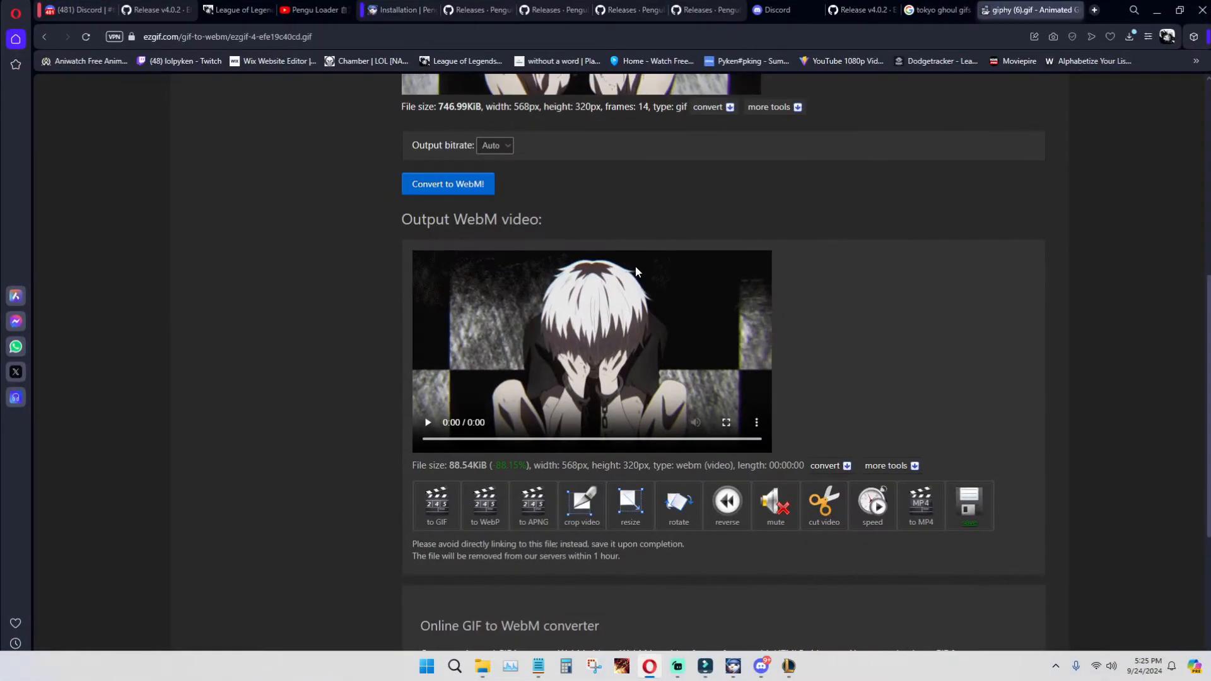
pyautogui.click(933, 10)
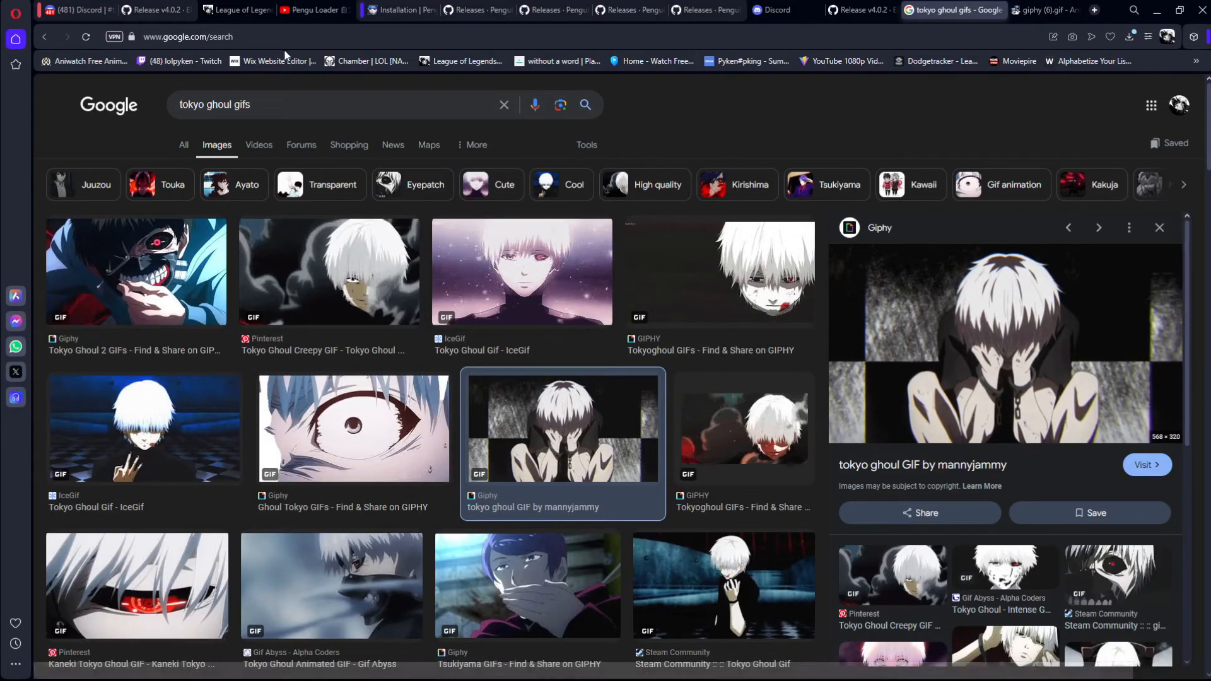
pyautogui.click(313, 32)
pyautogui.click(265, 101)
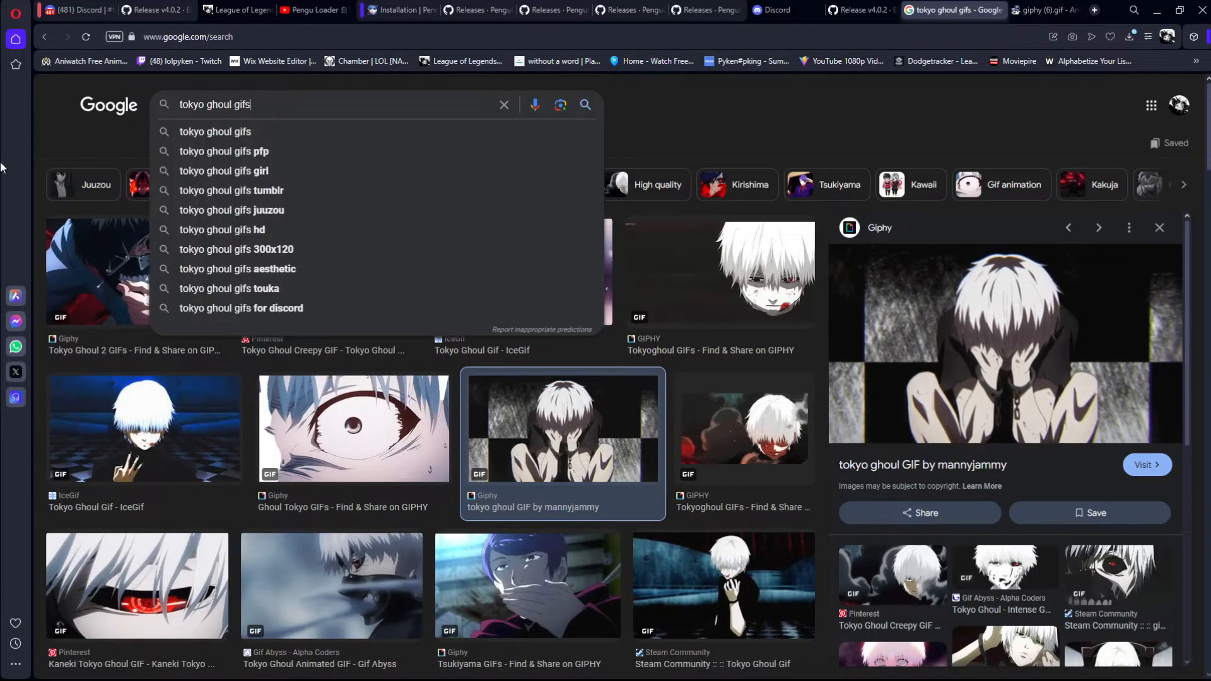
pyautogui.click(92, 273)
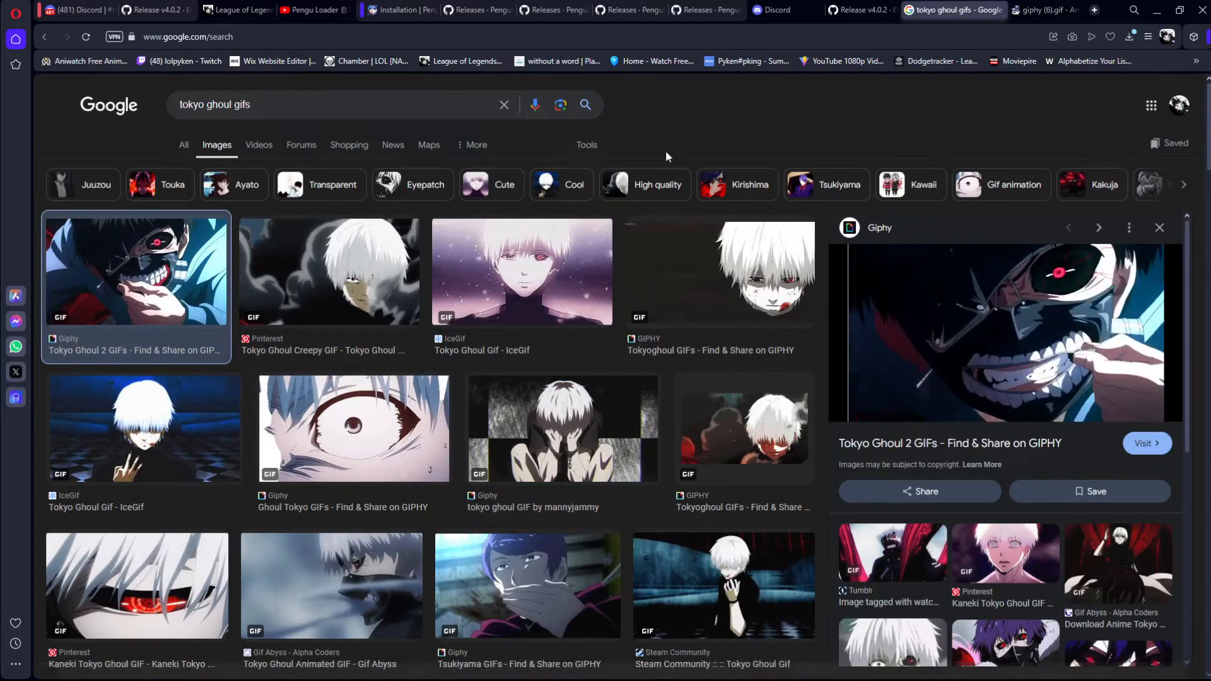
pyautogui.moveTo(383, 106); pyautogui.dragTo(94, 104)
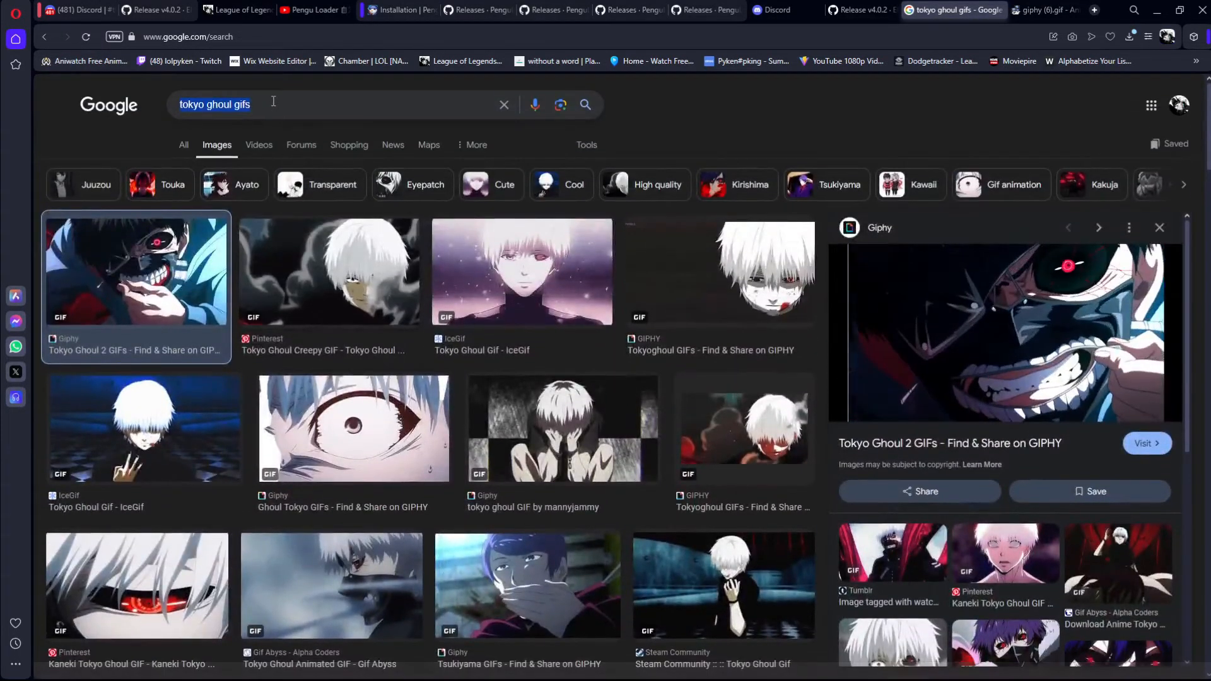
pyautogui.click(273, 100)
pyautogui.moveTo(262, 103); pyautogui.dragTo(235, 105)
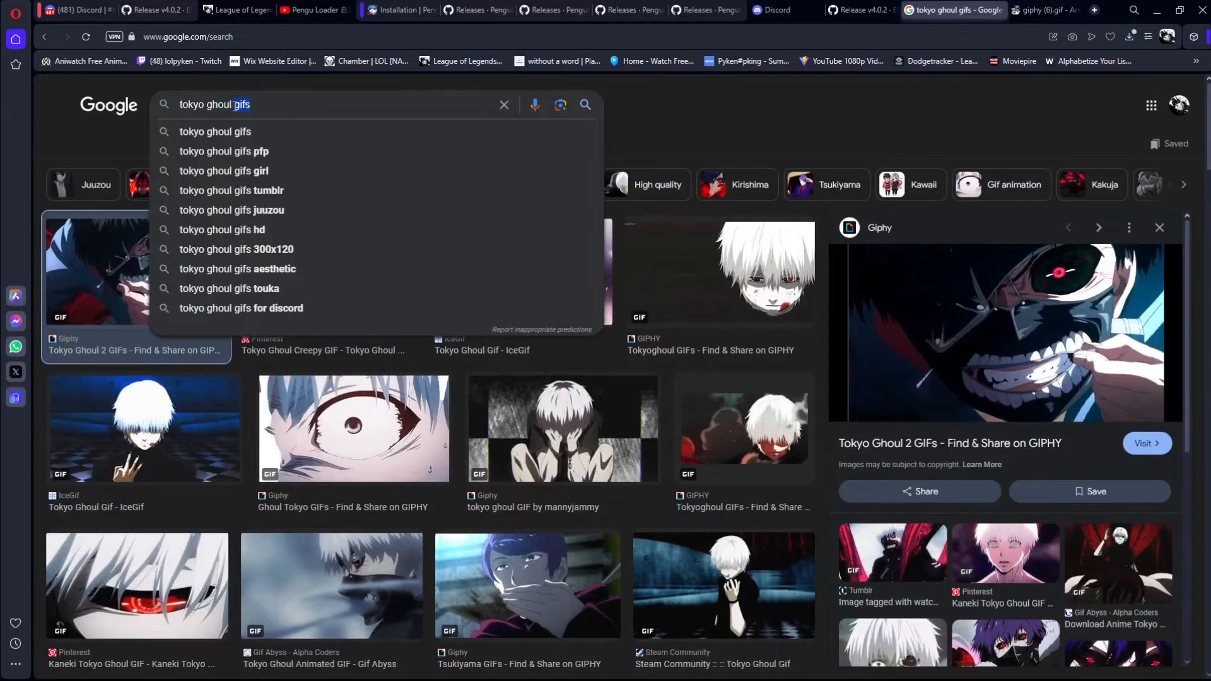
# Step: Search the web for "png to gif converter" and view the CloudConvert and Ezgif converter pages
pyautogui.click(1061, 7)
pyautogui.scroll(6, 512, 277)
pyautogui.scroll(1, 512, 272)
pyautogui.click(341, 37)
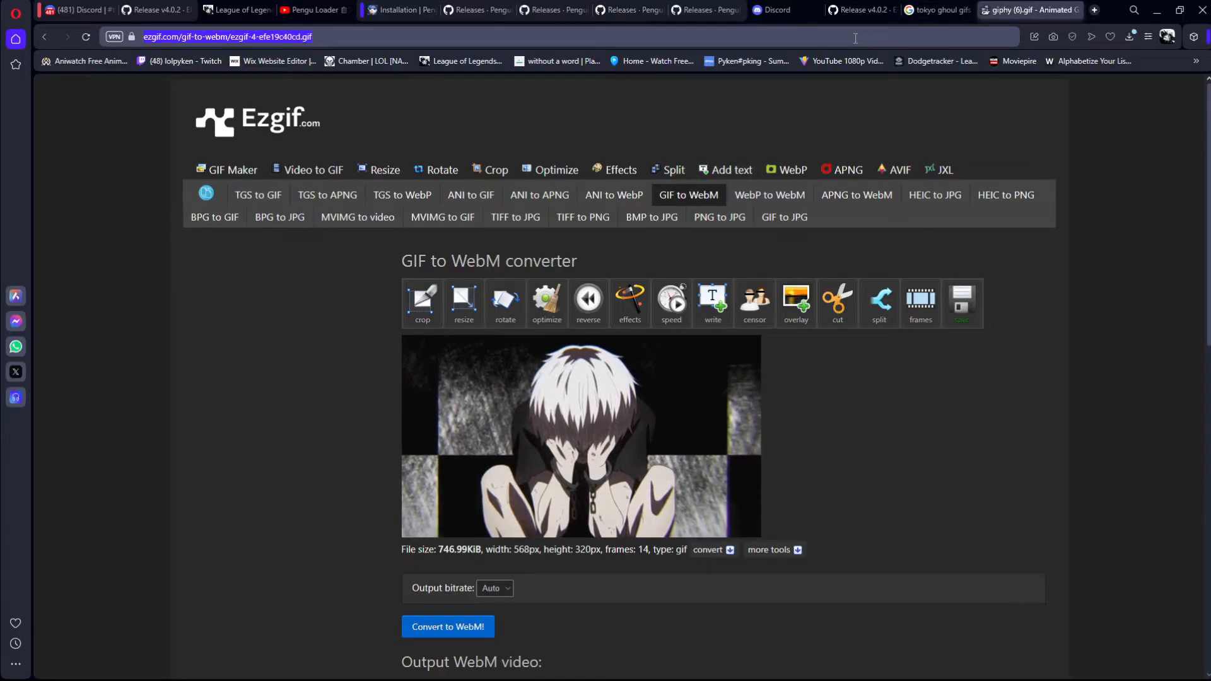
pyautogui.write('png to ')
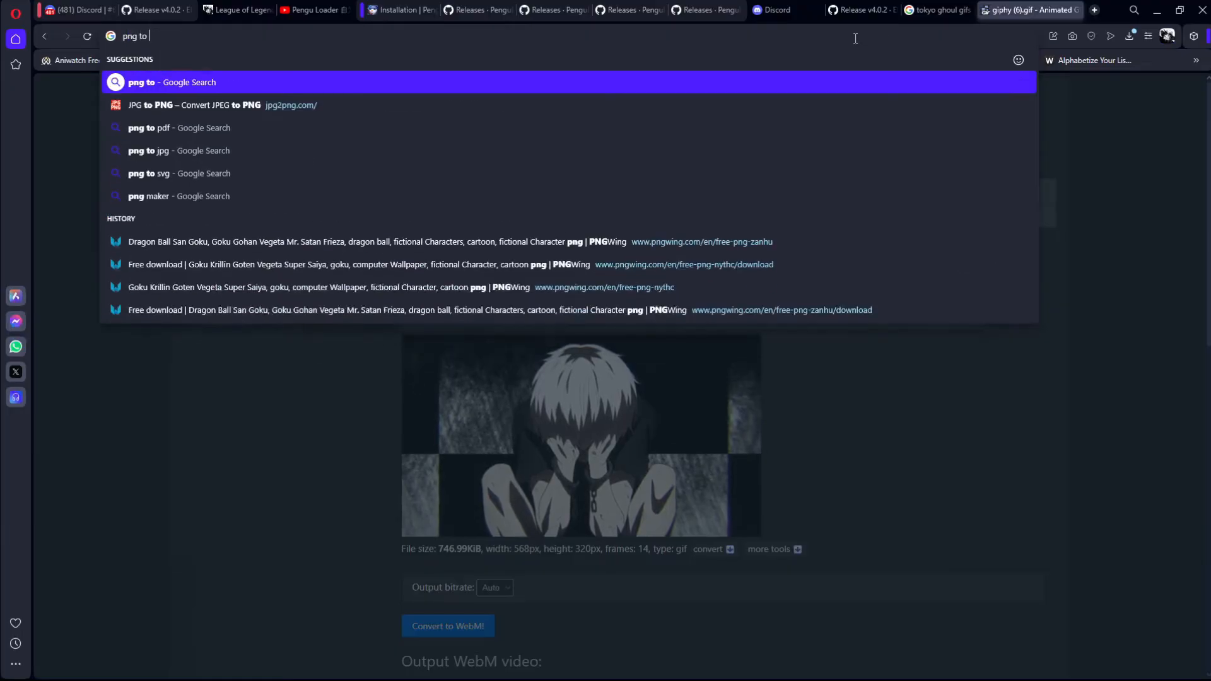
pyautogui.write('gif converter')
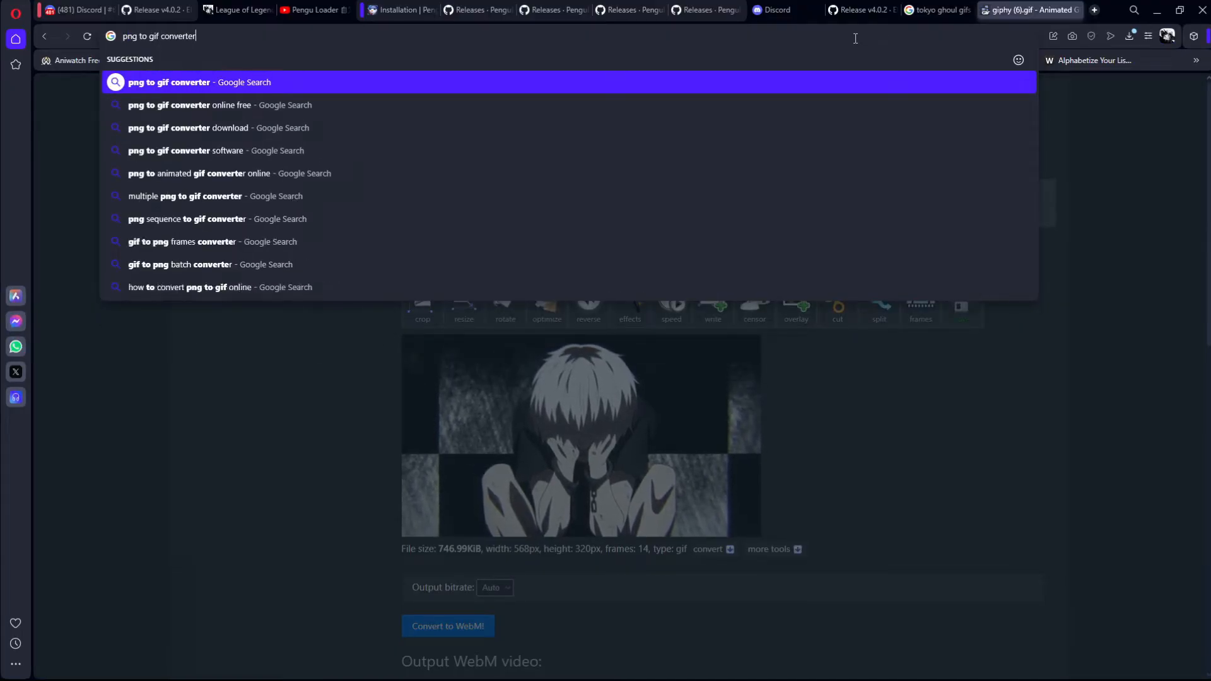
pyautogui.press('Return')
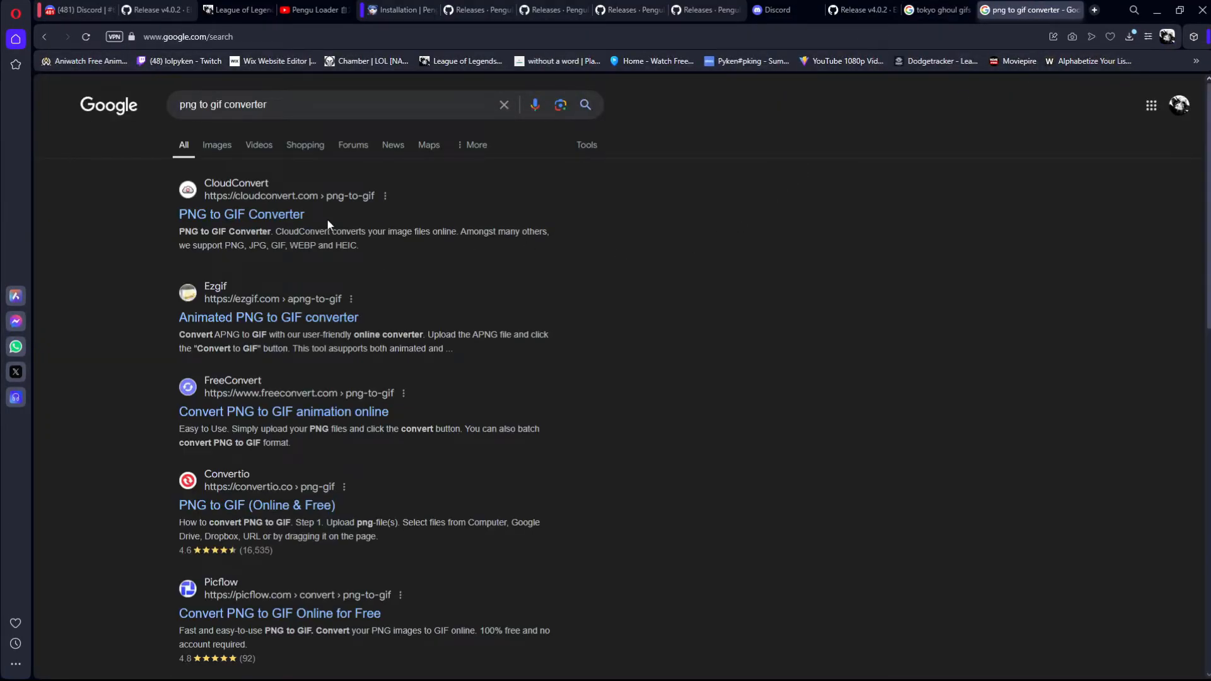
pyautogui.click(264, 215)
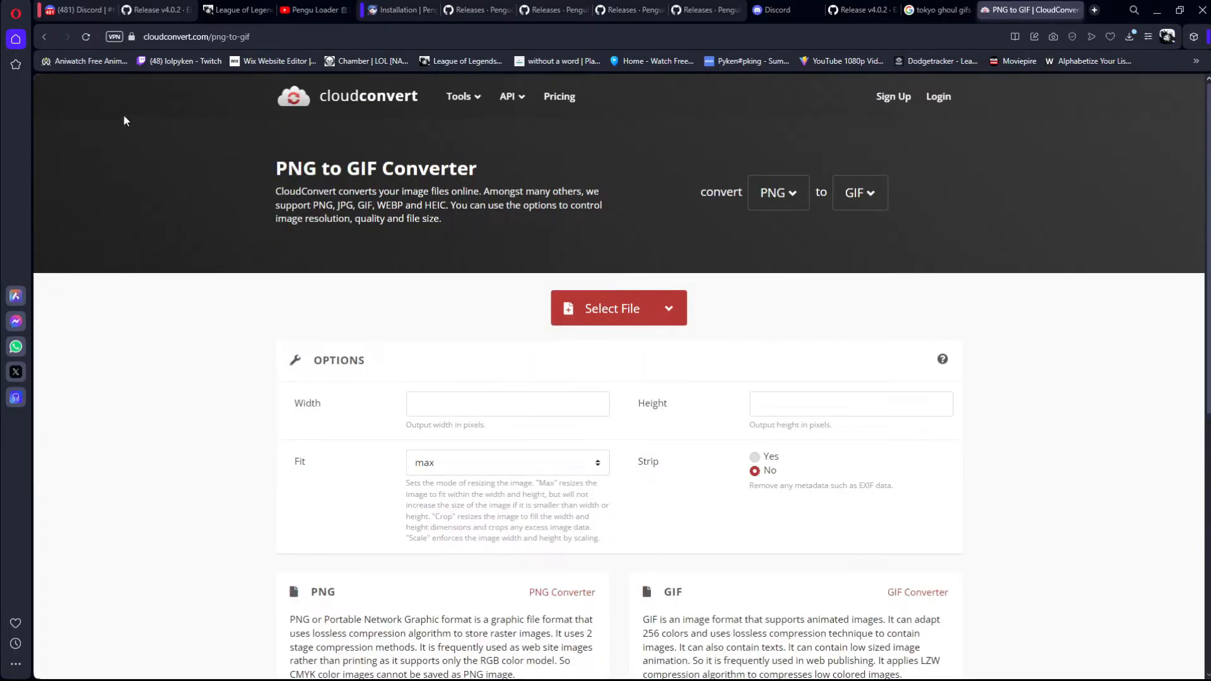
pyautogui.click(44, 36)
pyautogui.click(218, 326)
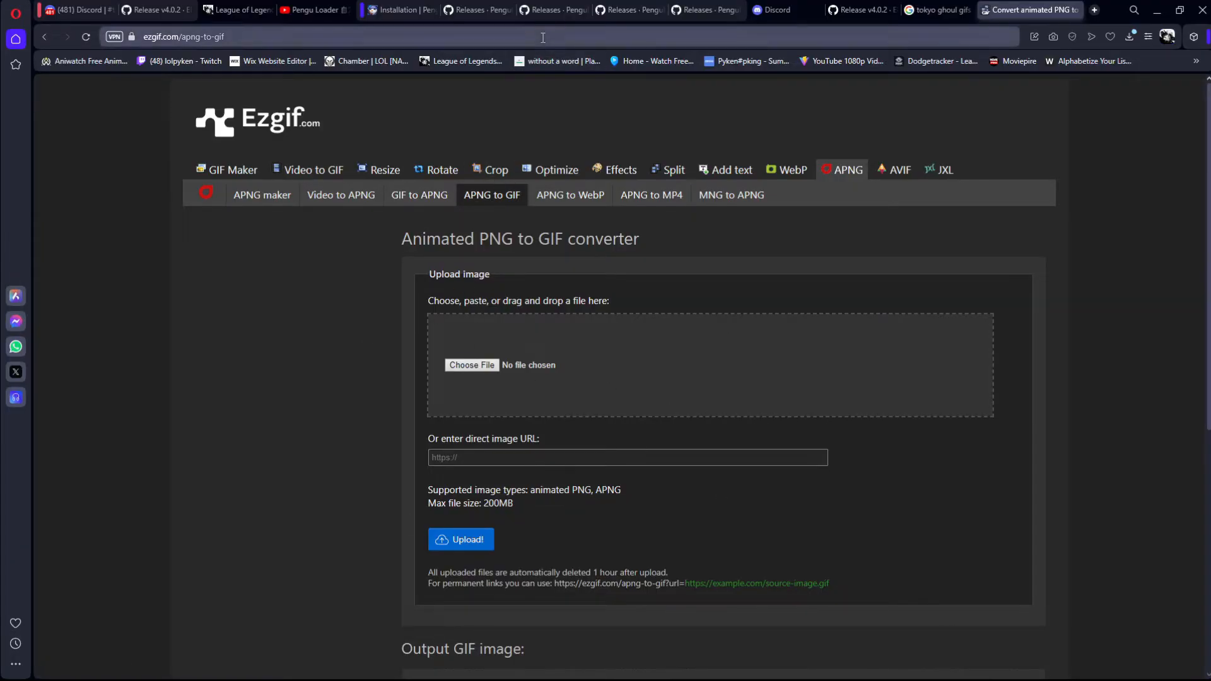
# Step: Go back to the image results and bring the theme's Icon folder window to the front
pyautogui.click(932, 9)
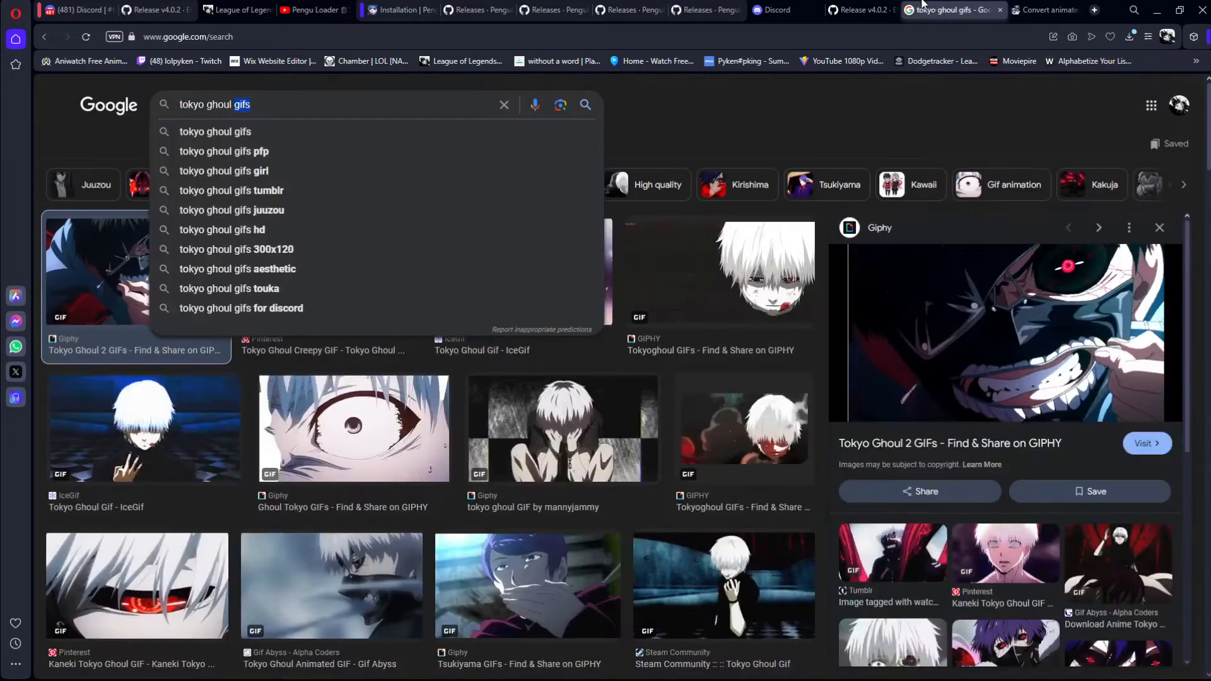
pyautogui.moveTo(649, 671)
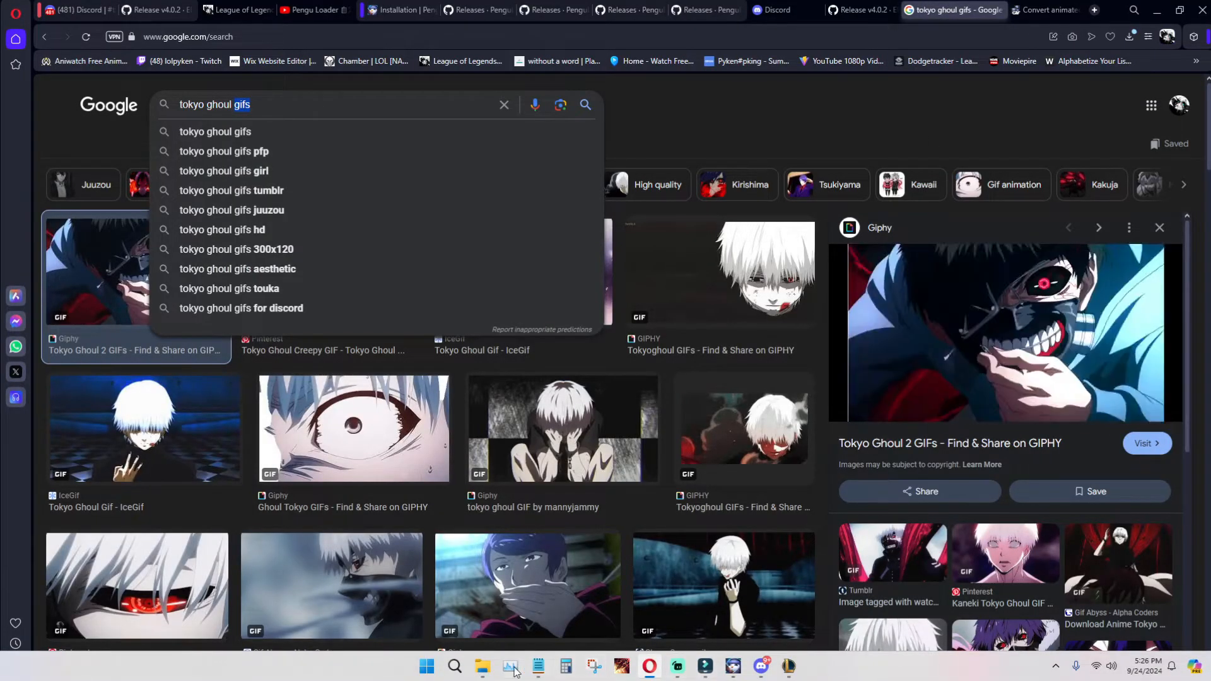
pyautogui.click(482, 666)
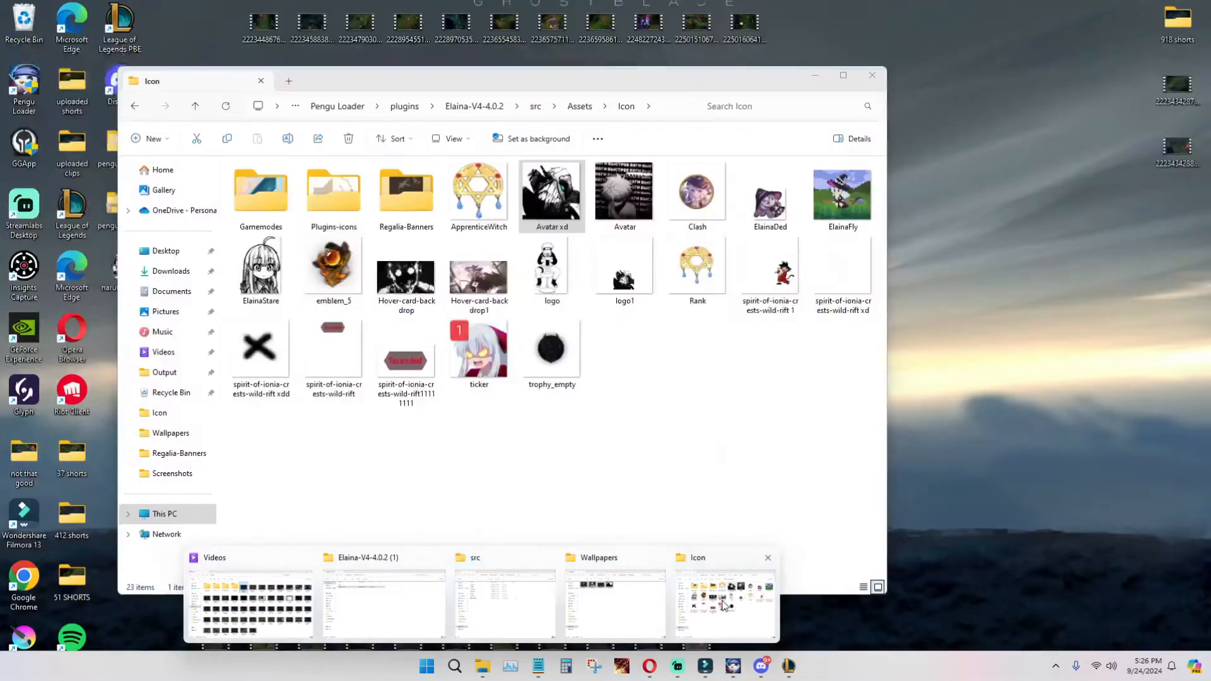
pyautogui.click(725, 602)
pyautogui.click(666, 405)
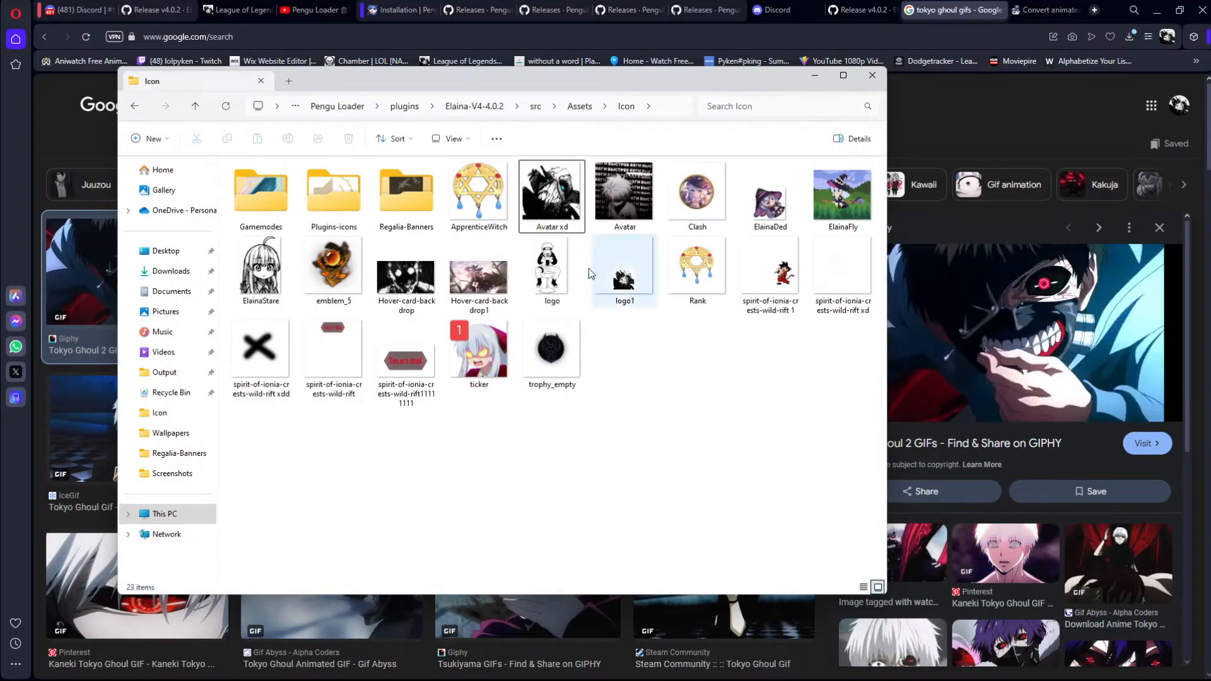
# Step: Compare the Avatar xd and Avatar images in the Icon folder and check the file type in Avatar's properties
pyautogui.click(561, 218)
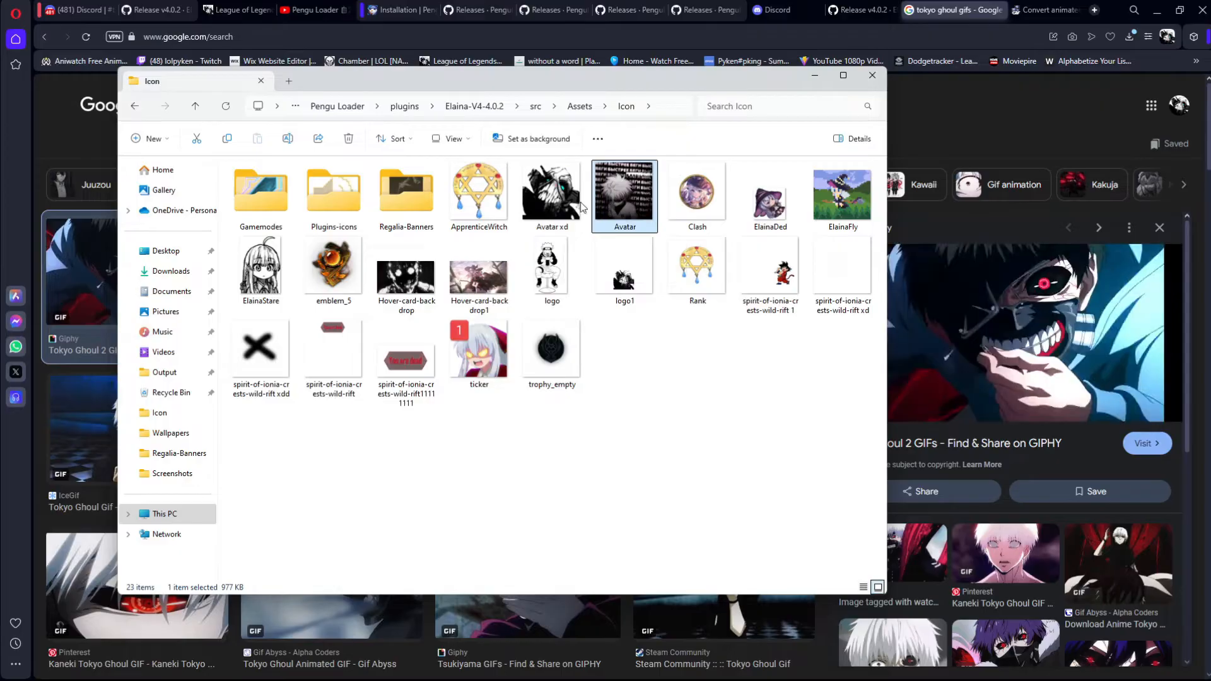
pyautogui.moveTo(552, 196); pyautogui.dragTo(544, 203)
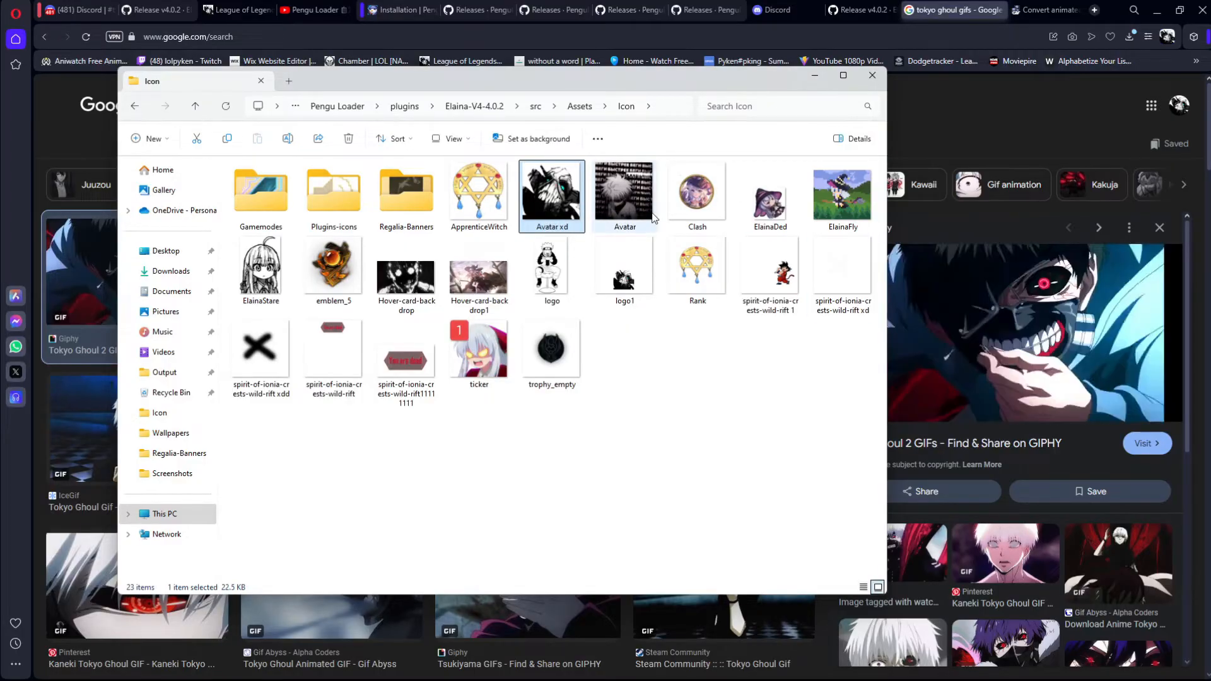
pyautogui.click(633, 198)
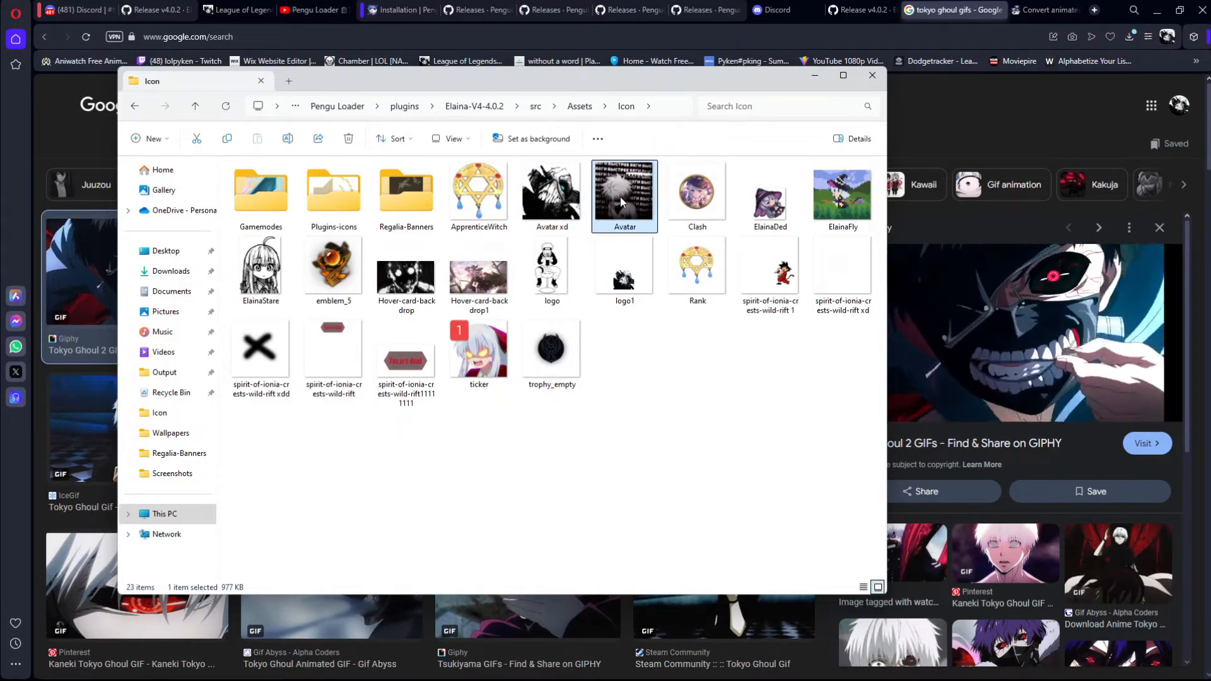
pyautogui.click(553, 203)
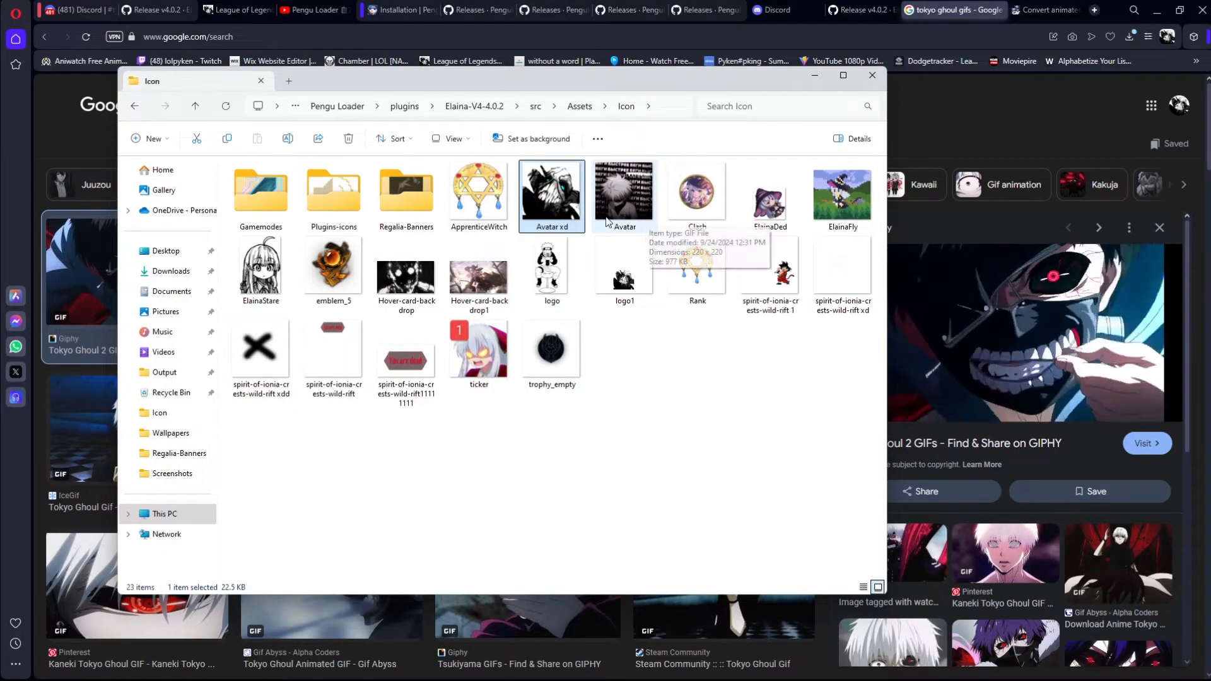
pyautogui.click(616, 218)
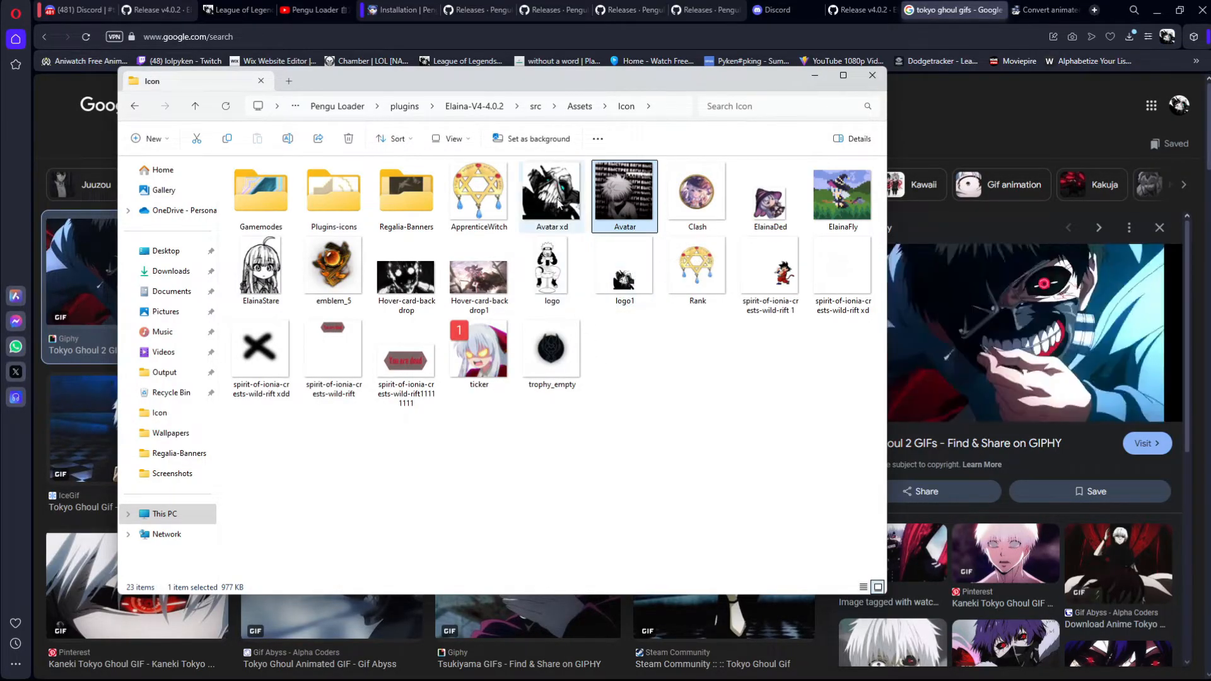
pyautogui.rightClick(621, 203)
pyautogui.click(707, 384)
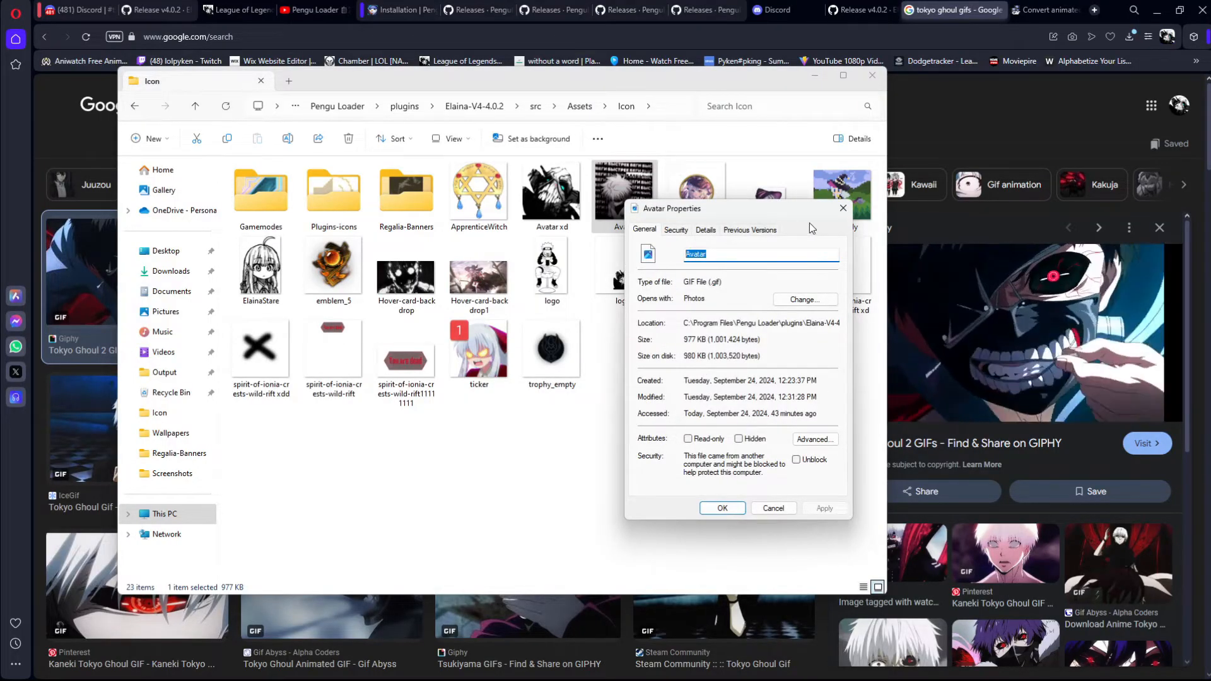
pyautogui.click(843, 208)
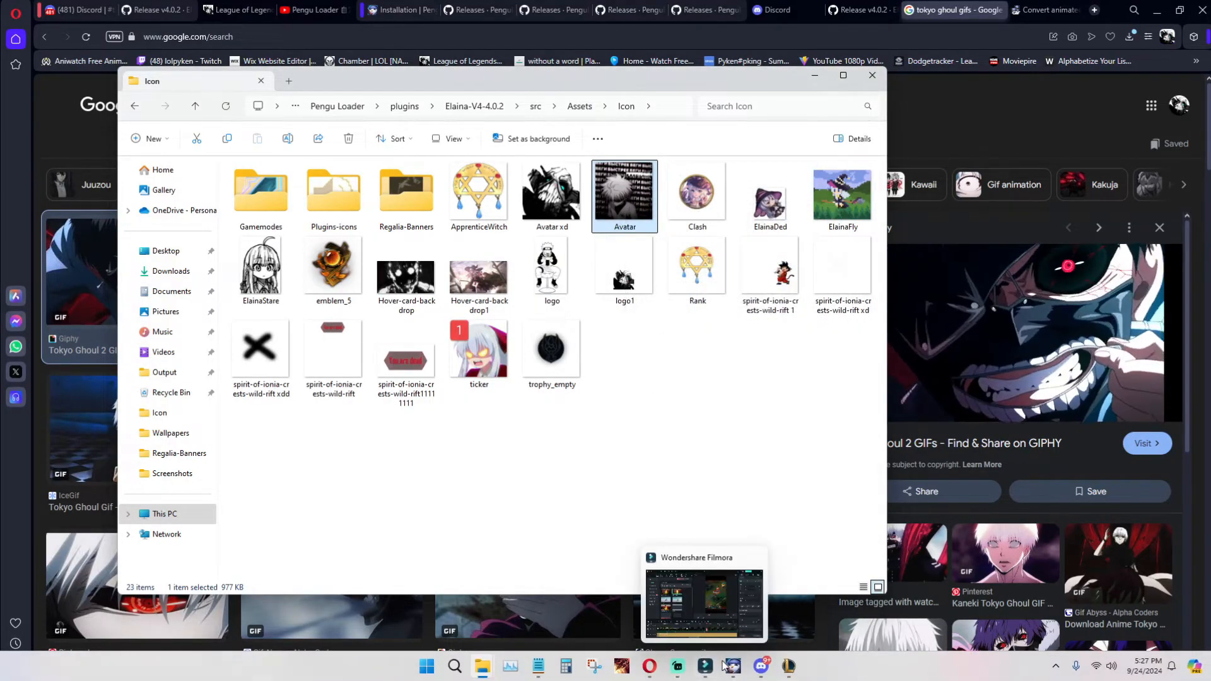
# Step: Switch to Pengu Loader, turn its active status off and restart the running League client to apply the change
pyautogui.click(731, 665)
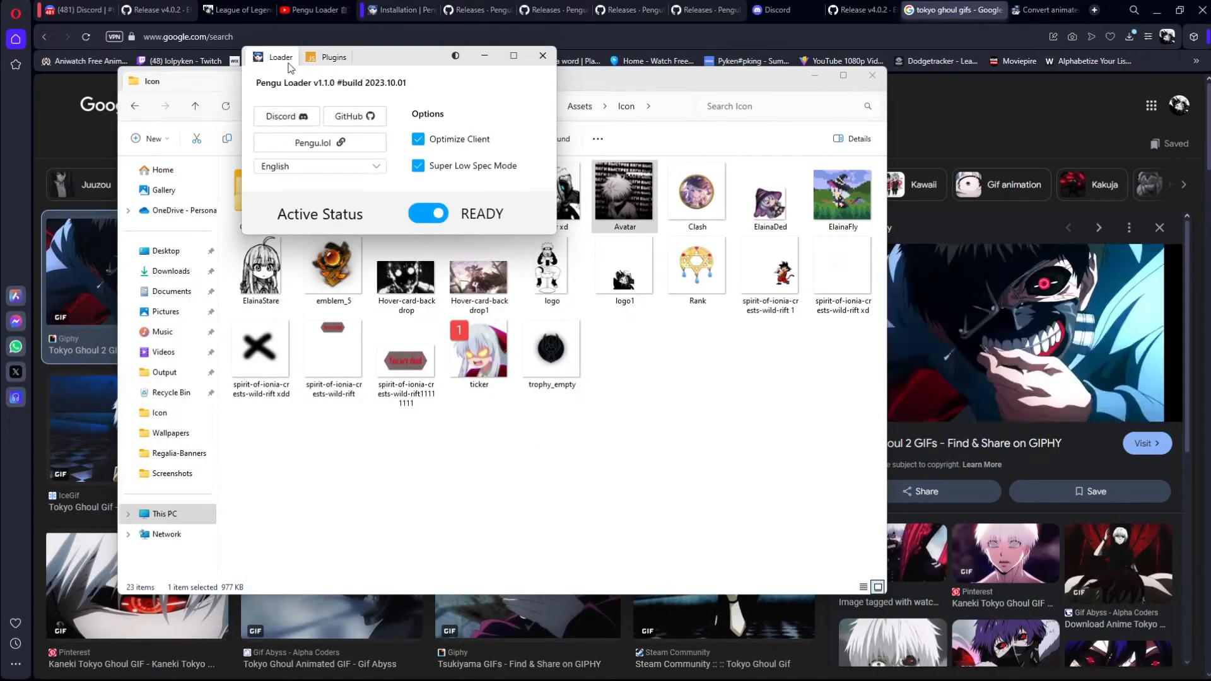
pyautogui.click(436, 216)
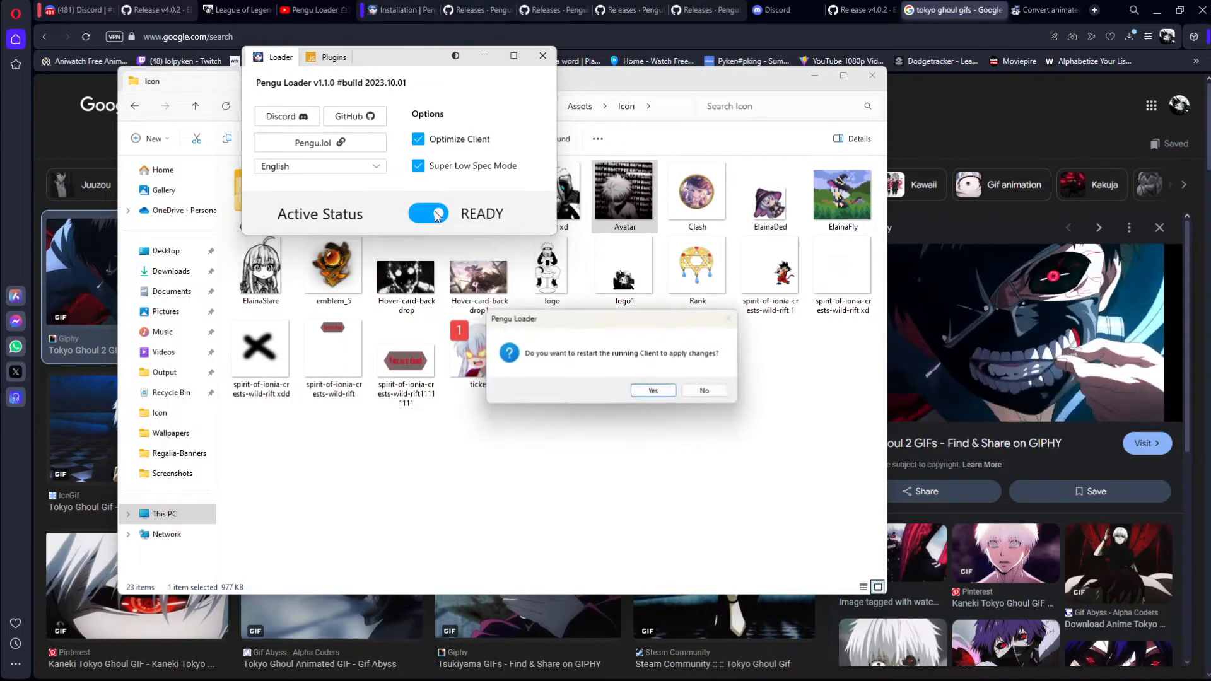
pyautogui.click(653, 391)
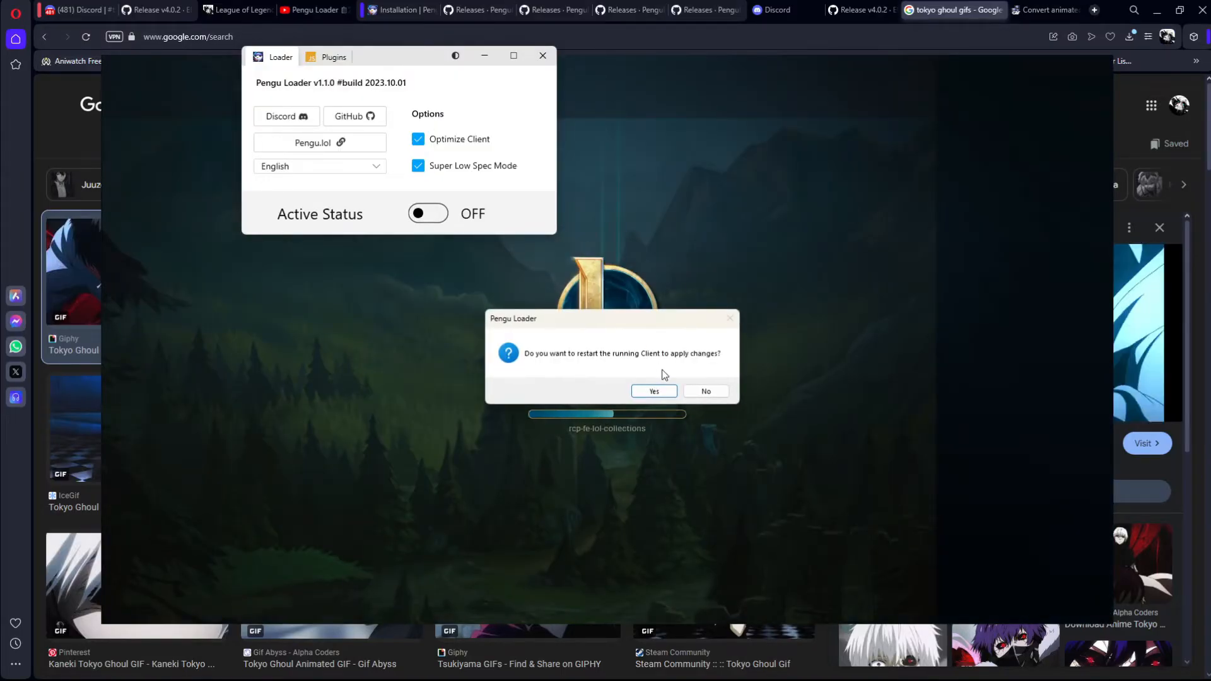
# Step: Confirm restarting the running League client and bring the theme's Icon folder window to the front
pyautogui.click(650, 389)
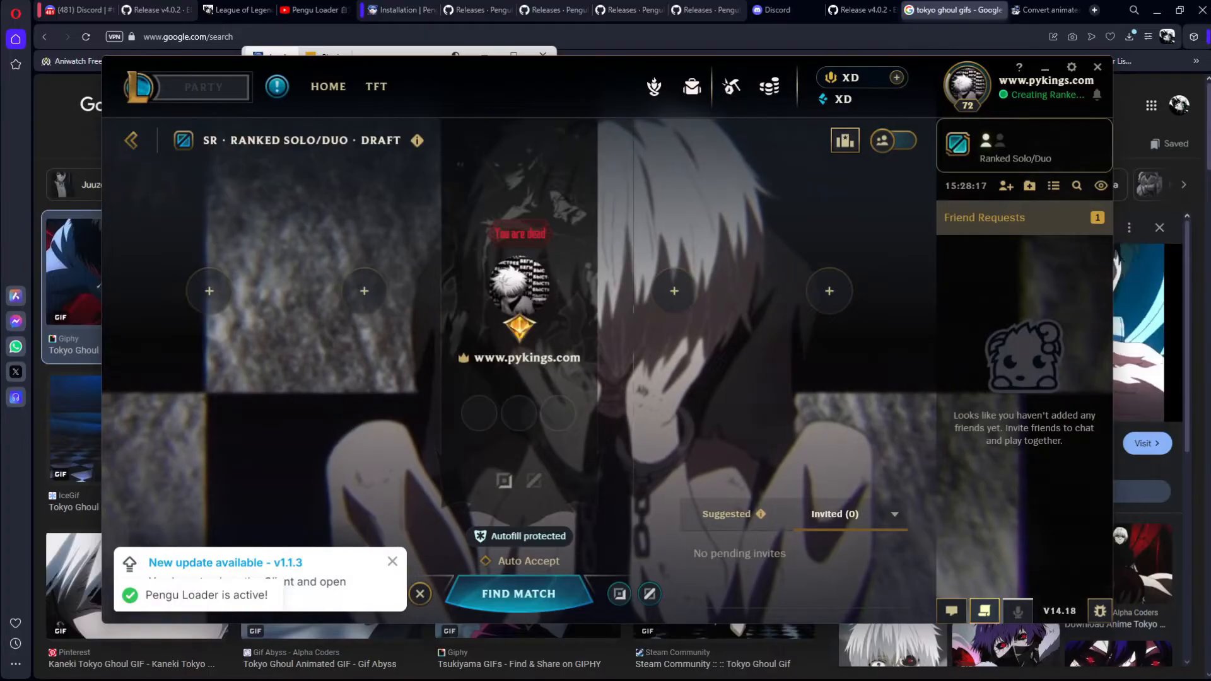
pyautogui.moveTo(558, 672)
pyautogui.moveTo(508, 669)
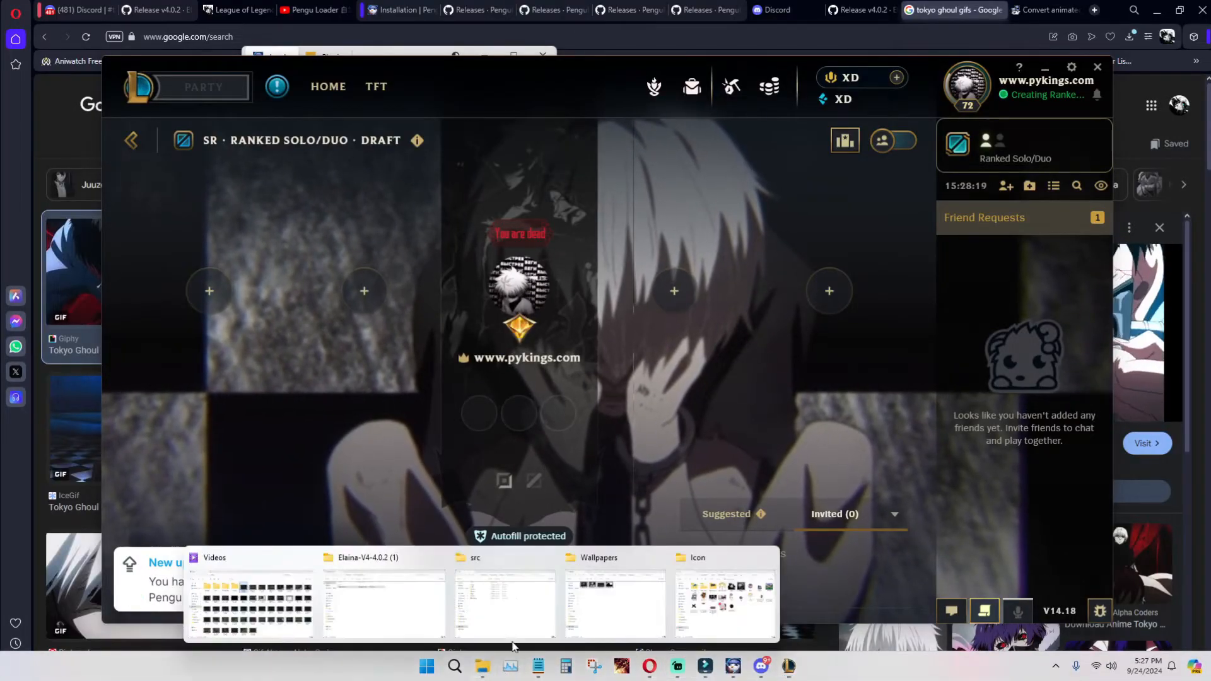
pyautogui.click(607, 601)
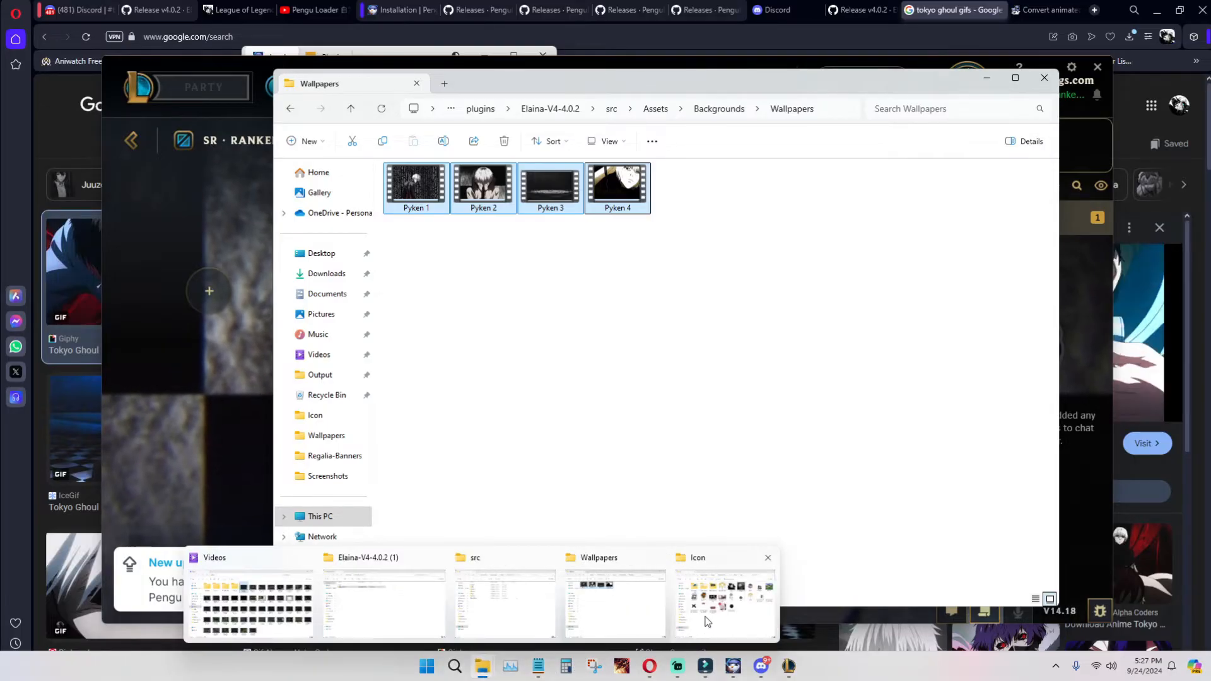
pyautogui.click(707, 621)
# Step: Try to rename the Avatar xd image to Avatar through its file properties
pyautogui.rightClick(559, 207)
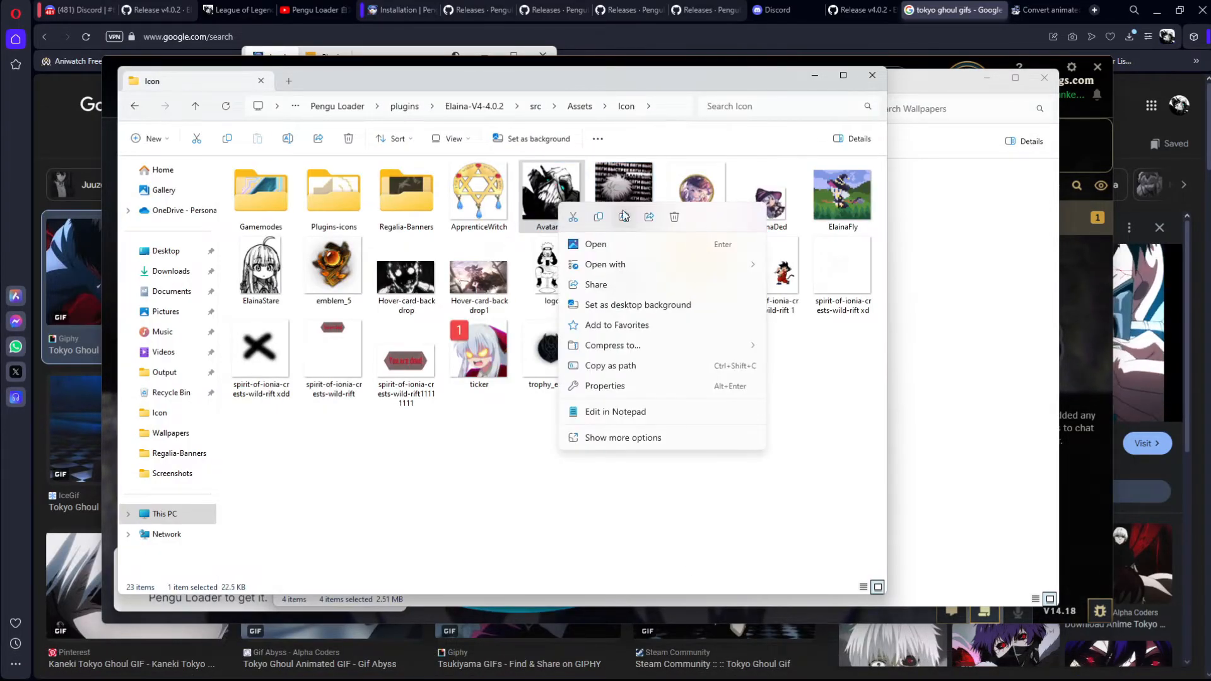
pyautogui.click(604, 386)
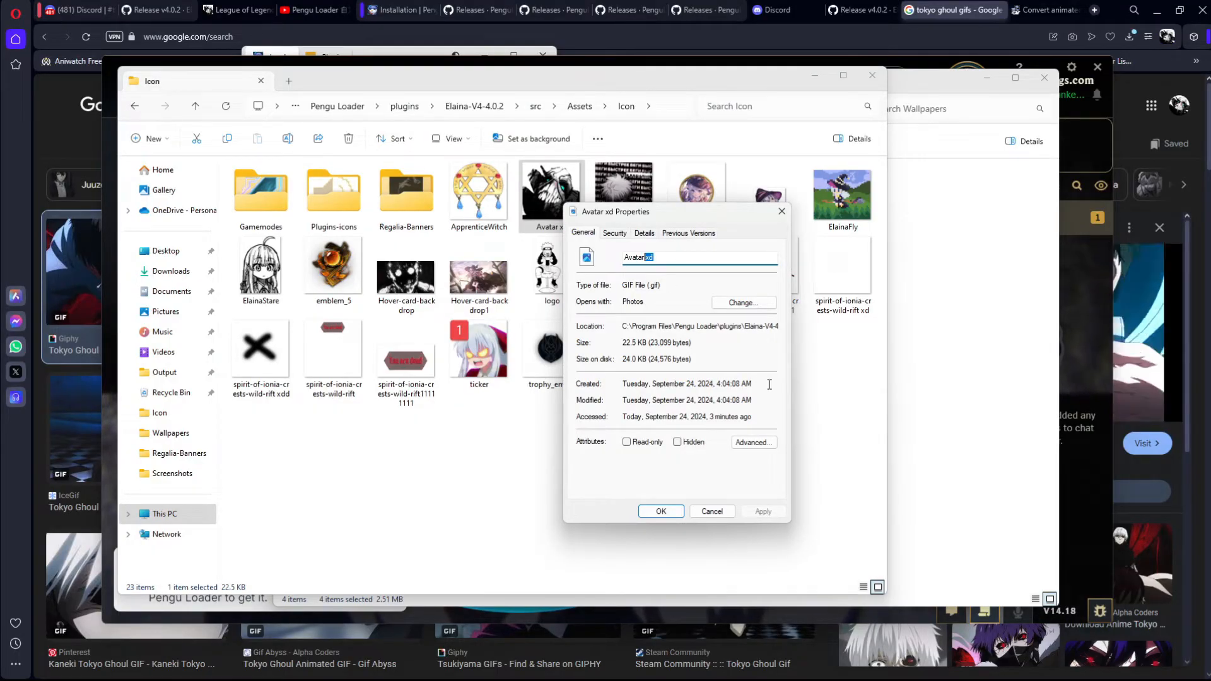
pyautogui.click(659, 512)
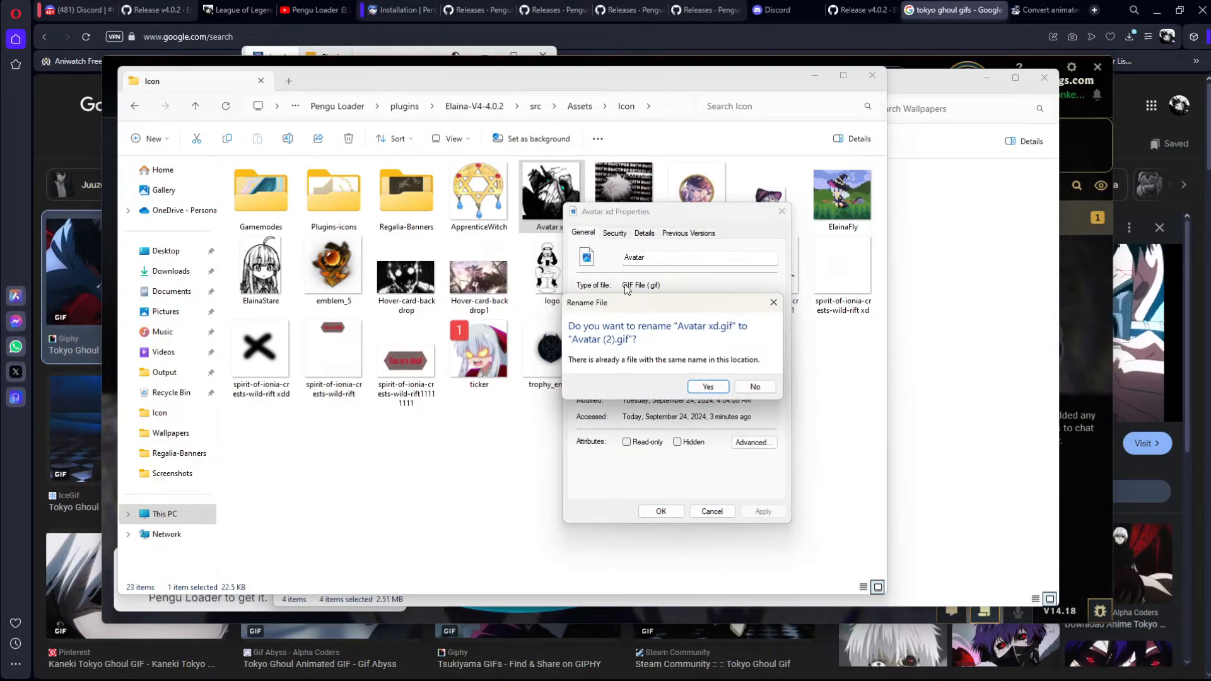
pyautogui.click(771, 304)
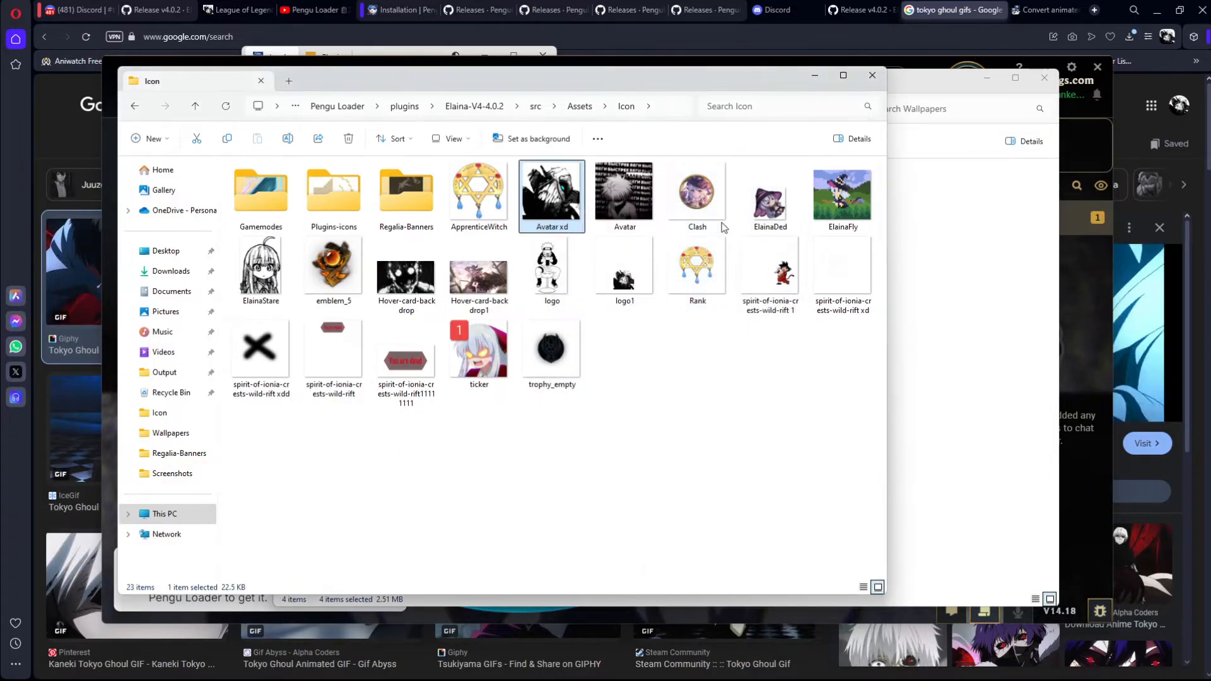
# Step: Rename the current Avatar image to Avatar1 and the Avatar xd image to Avatar
pyautogui.rightClick(636, 213)
pyautogui.click(678, 378)
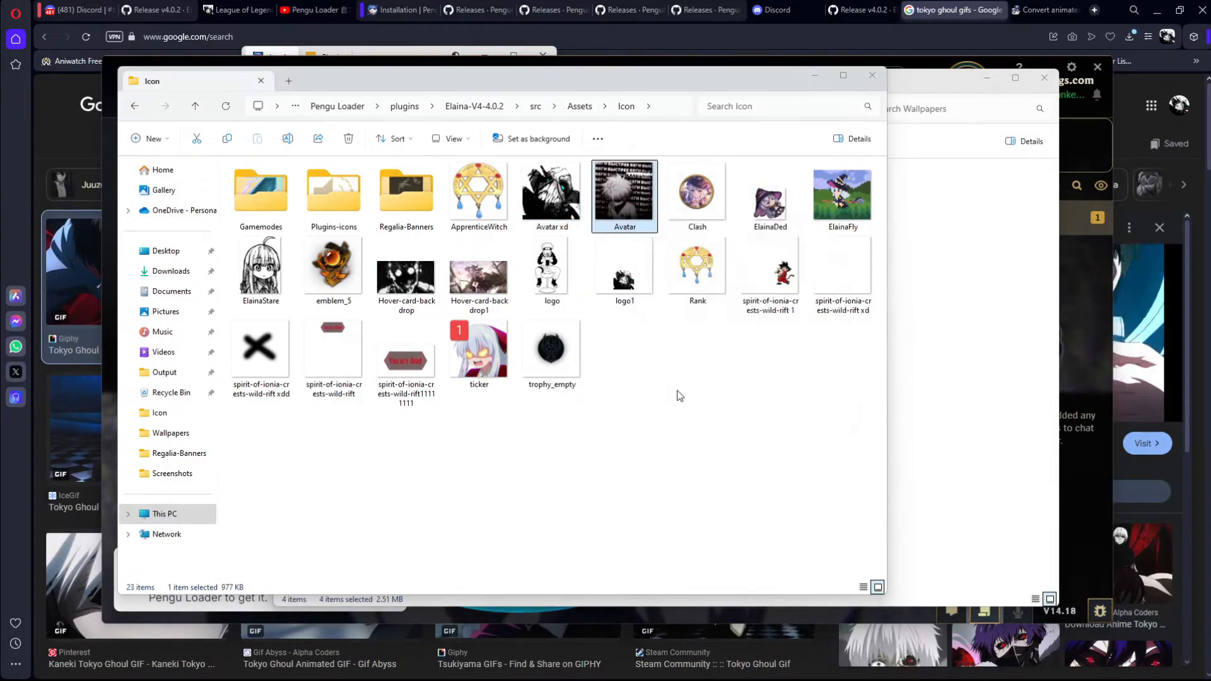
pyautogui.click(739, 518)
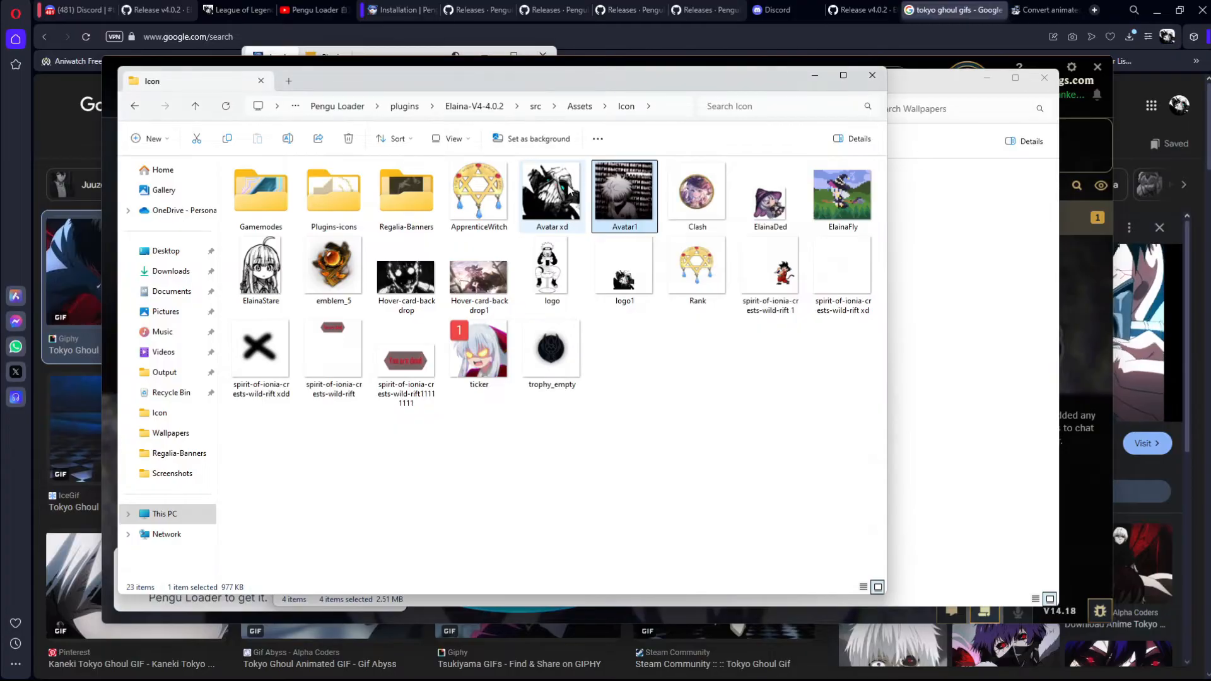
pyautogui.rightClick(568, 183)
pyautogui.click(639, 363)
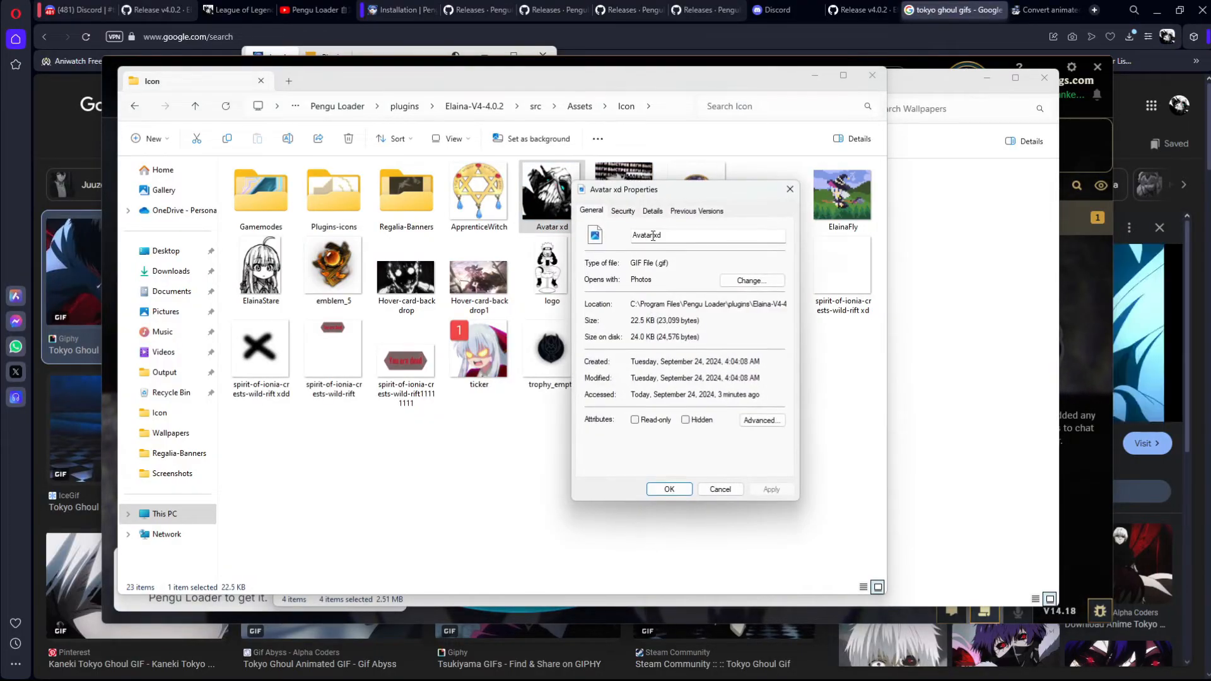
pyautogui.click(673, 489)
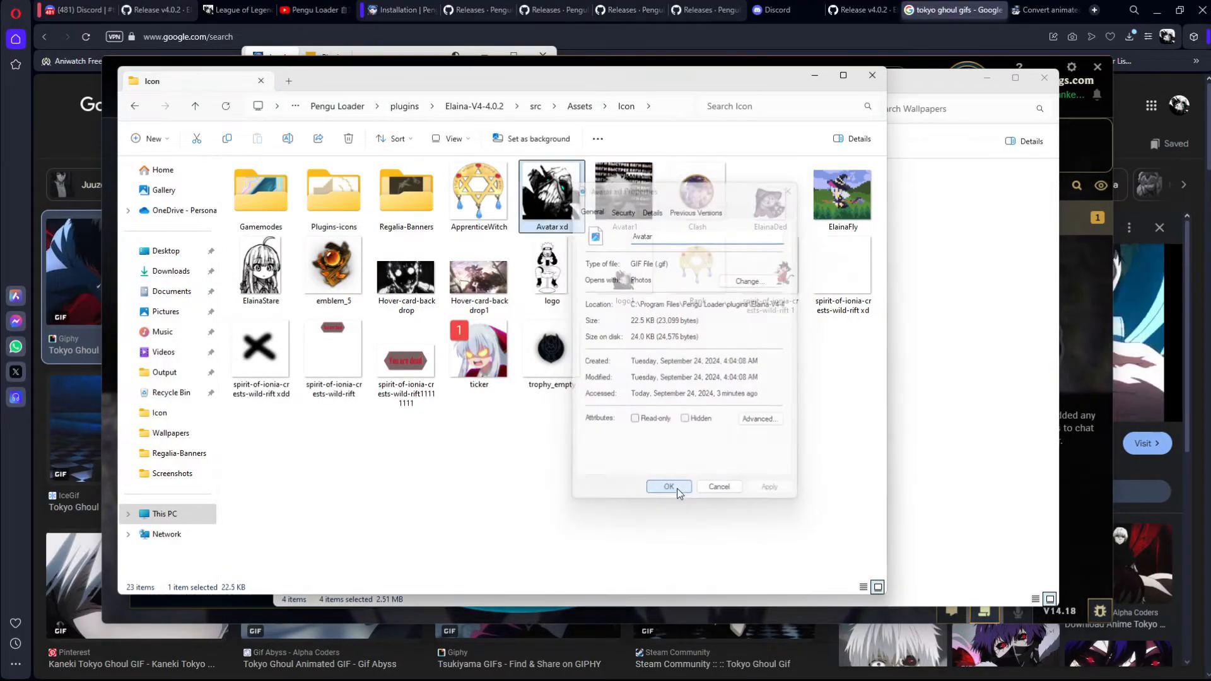
# Step: Switch to Pengu Loader and turn its active status off and on again, restarting the League client to load the swapped avatar
pyautogui.moveTo(708, 671)
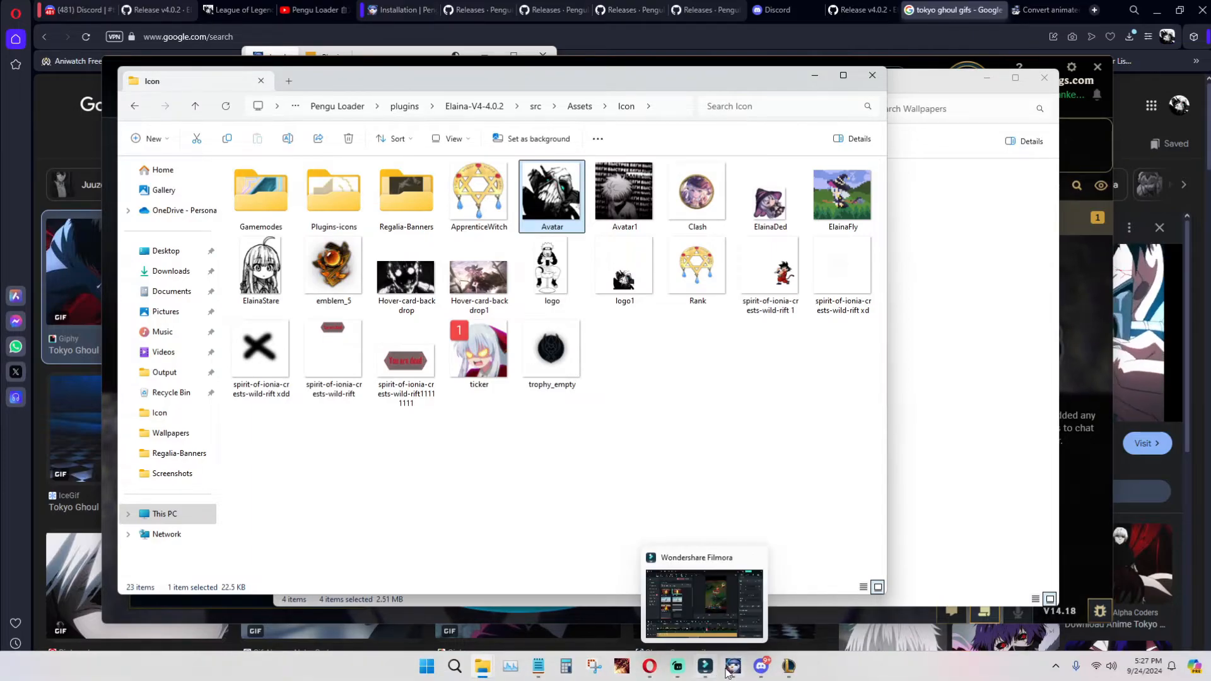
pyautogui.click(681, 558)
pyautogui.click(433, 213)
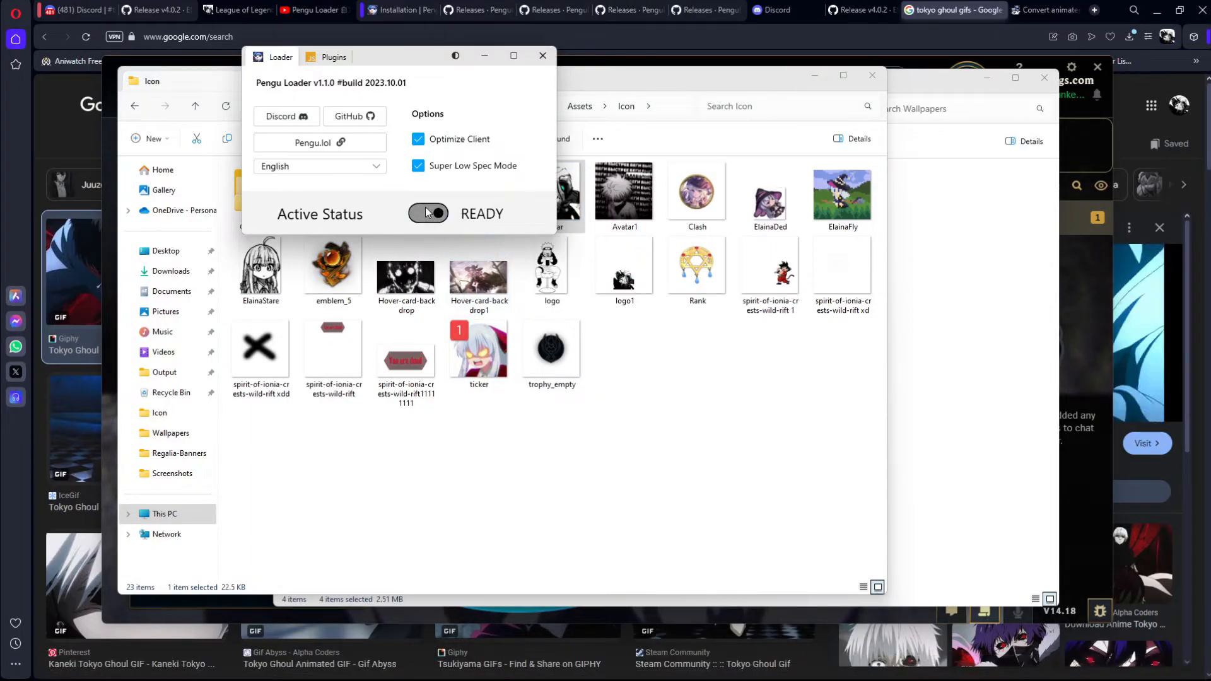
pyautogui.press('Return')
pyautogui.click(432, 215)
pyautogui.press('Return')
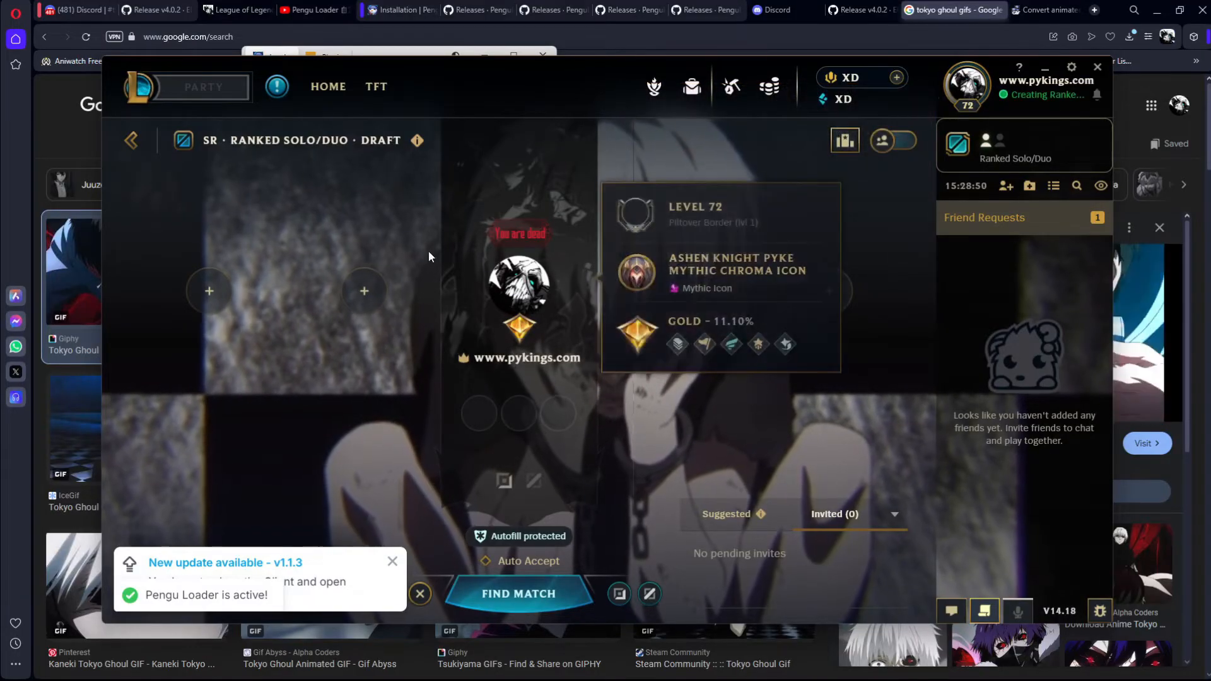
# Step: In the Icon folder, rename the Avatar image to Avatar2 and the Avatar1 image back to Avatar
pyautogui.hotkey('alt', 'Tab')
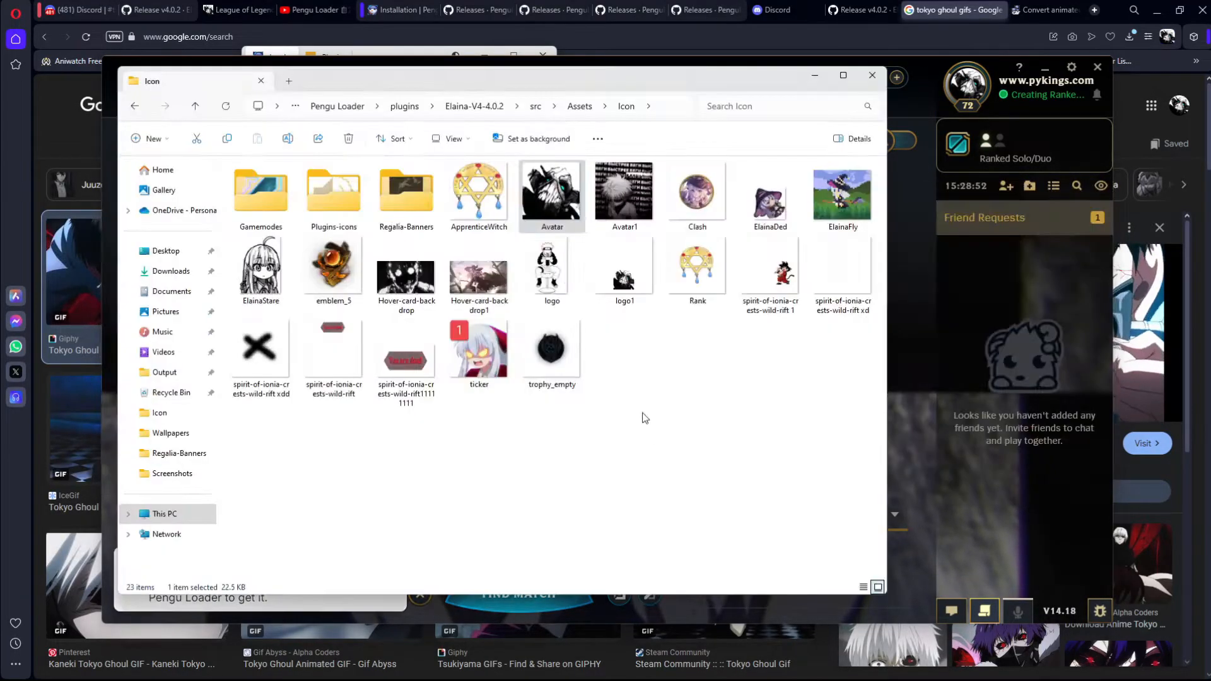
pyautogui.rightClick(563, 199)
pyautogui.click(606, 382)
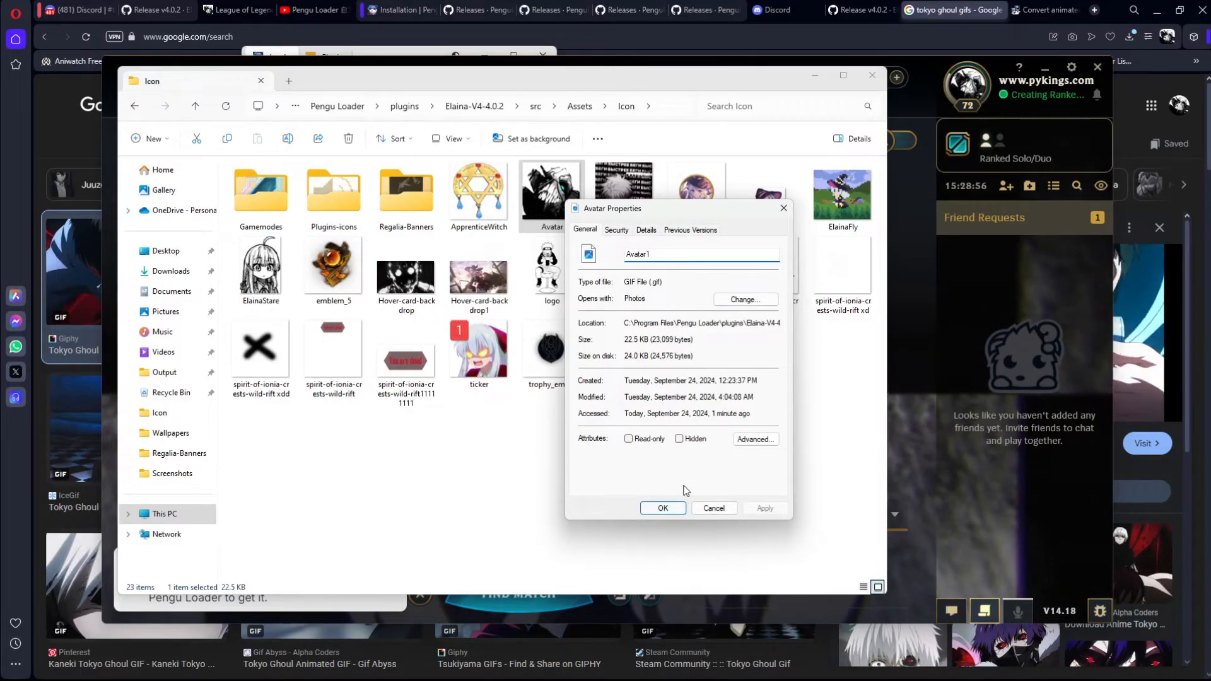
pyautogui.write('2')
pyautogui.click(663, 509)
pyautogui.rightClick(604, 177)
pyautogui.click(648, 364)
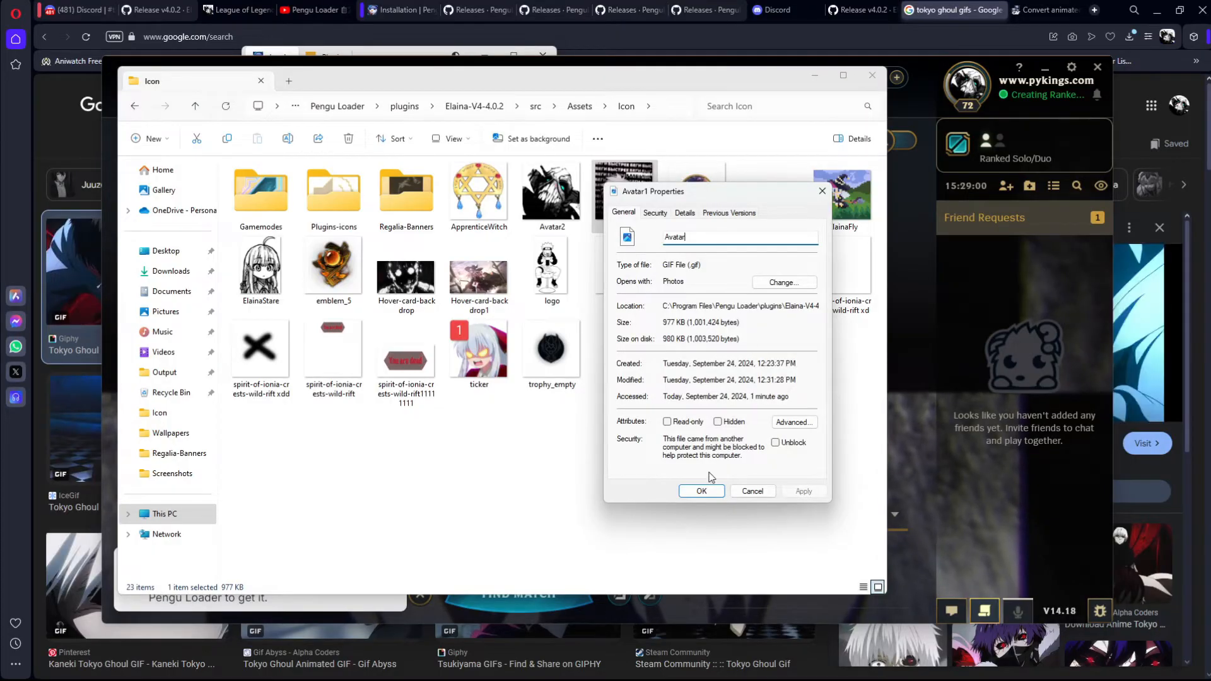
pyautogui.click(702, 491)
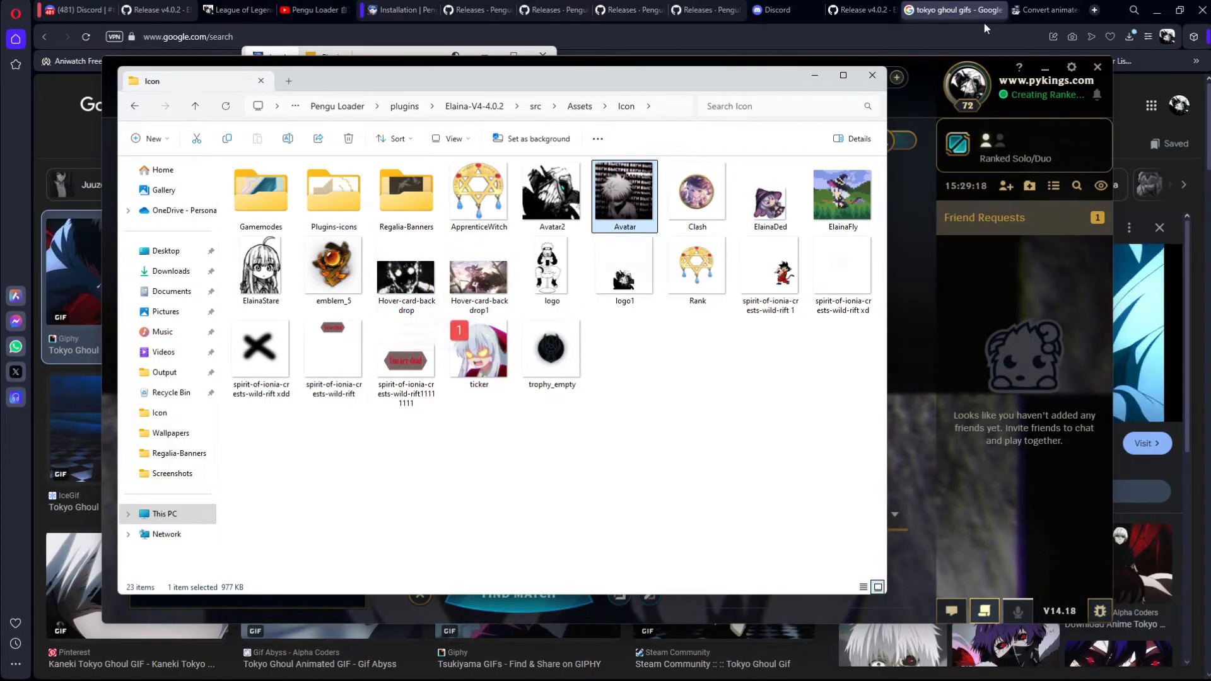
# Step: Check the profile avatar in the League client and return to the theme's Icon folder window
pyautogui.click(966, 86)
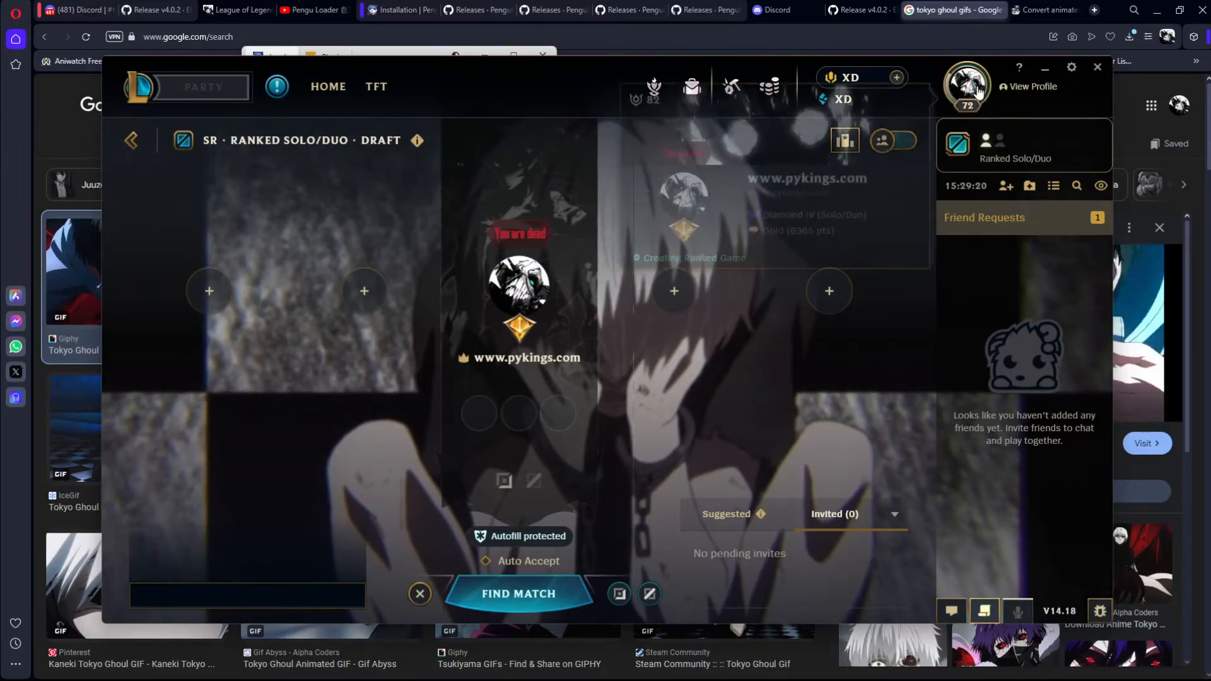
pyautogui.moveTo(978, 90)
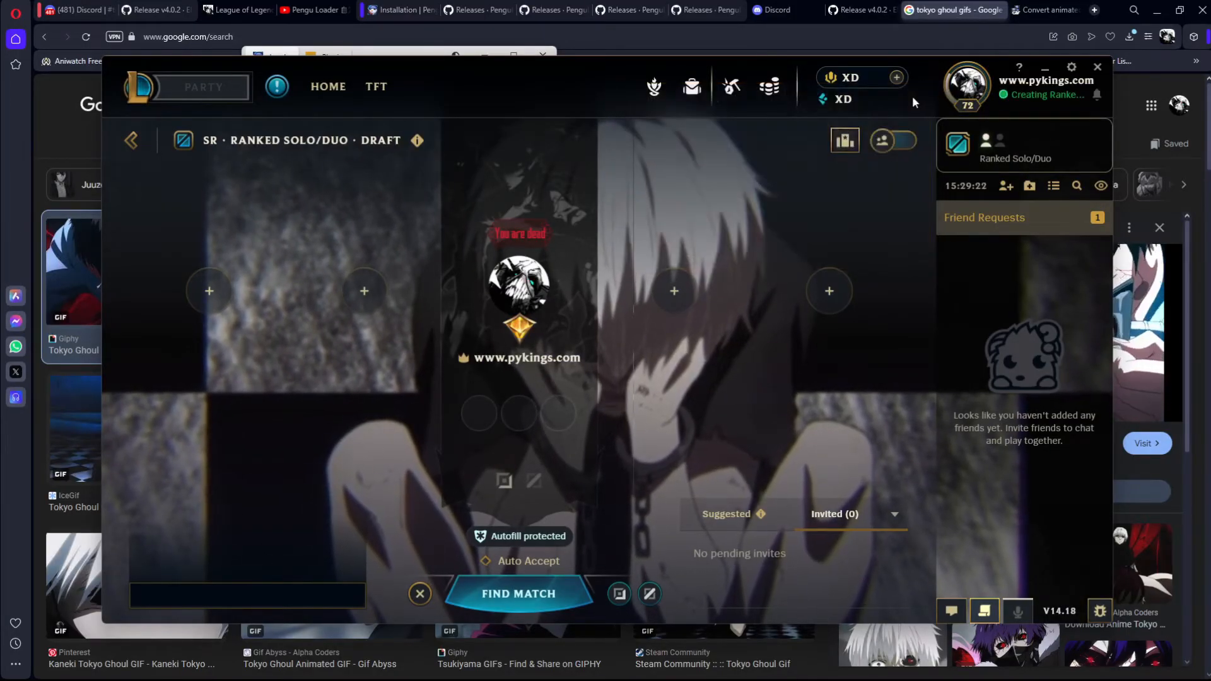
pyautogui.click(650, 666)
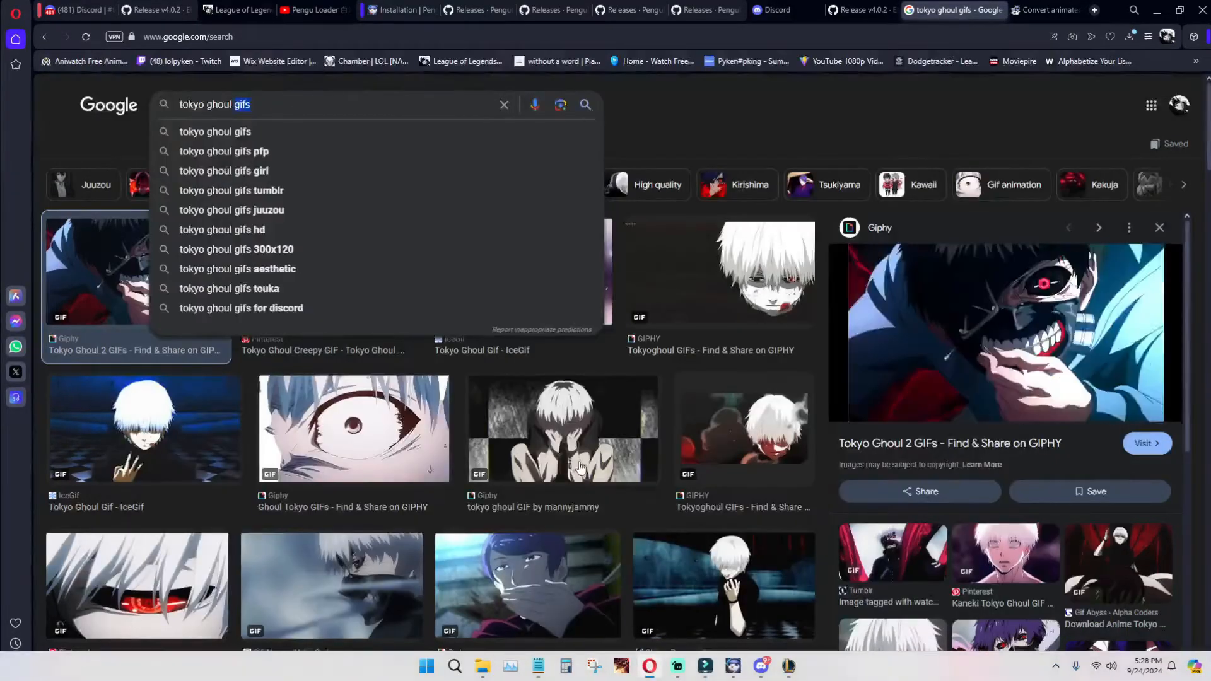
pyautogui.moveTo(482, 666)
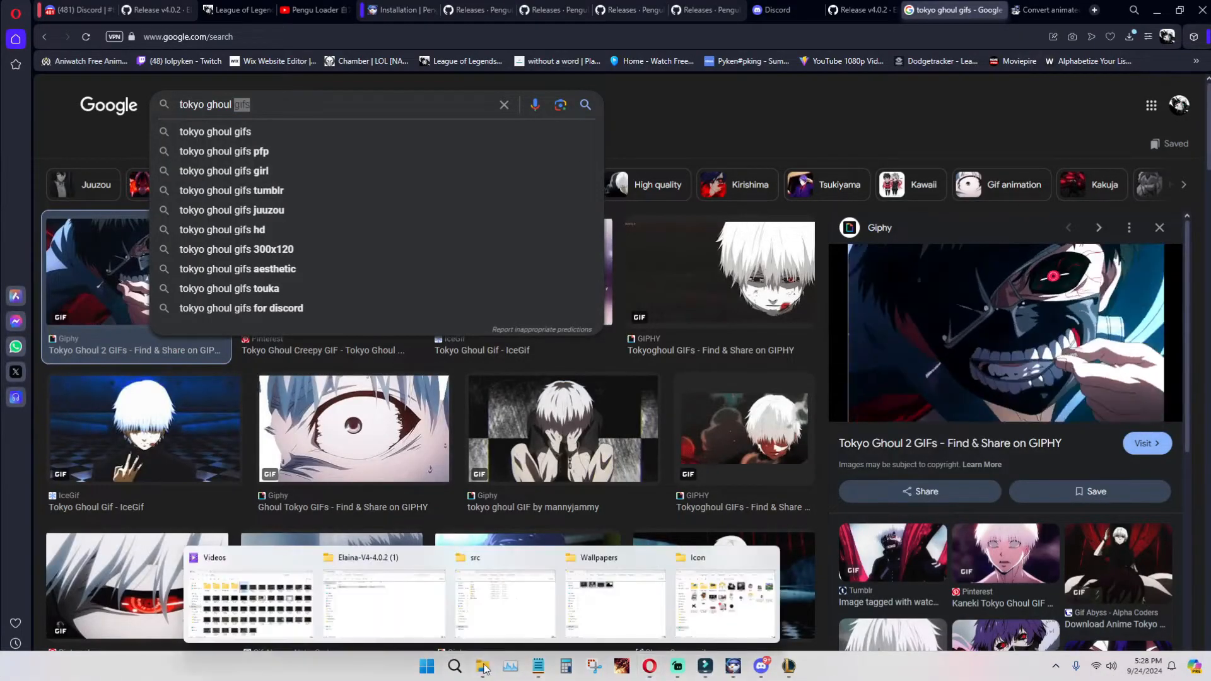
pyautogui.moveTo(503, 608)
pyautogui.click(726, 604)
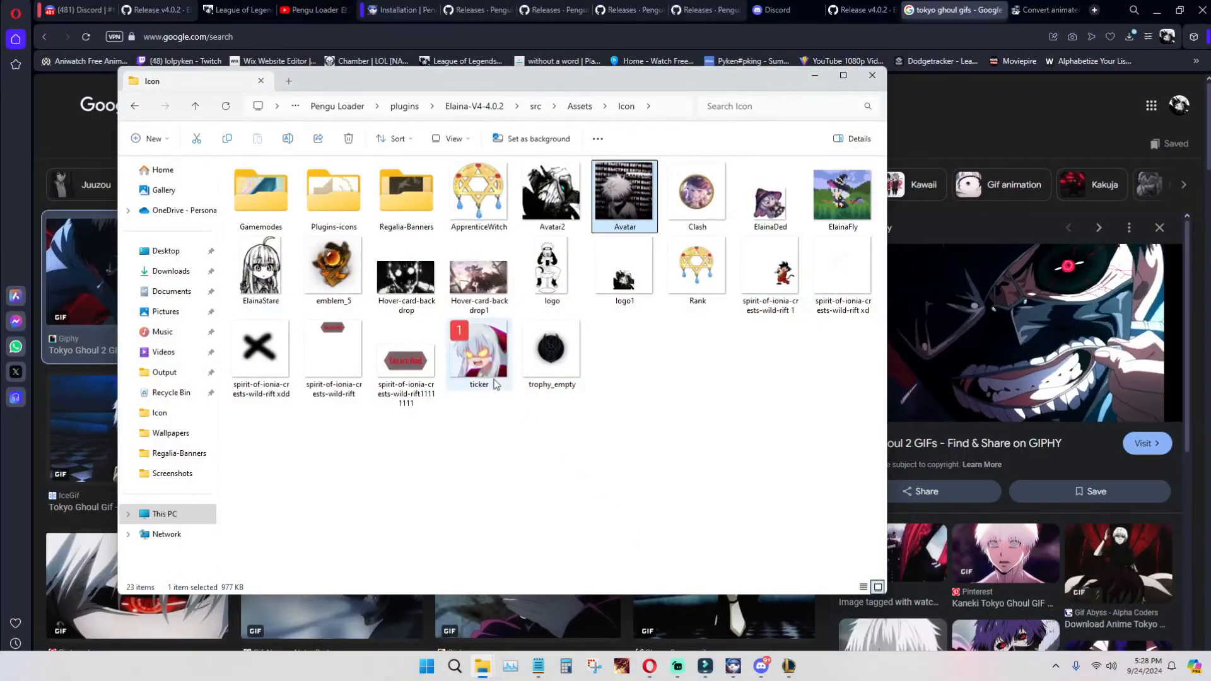
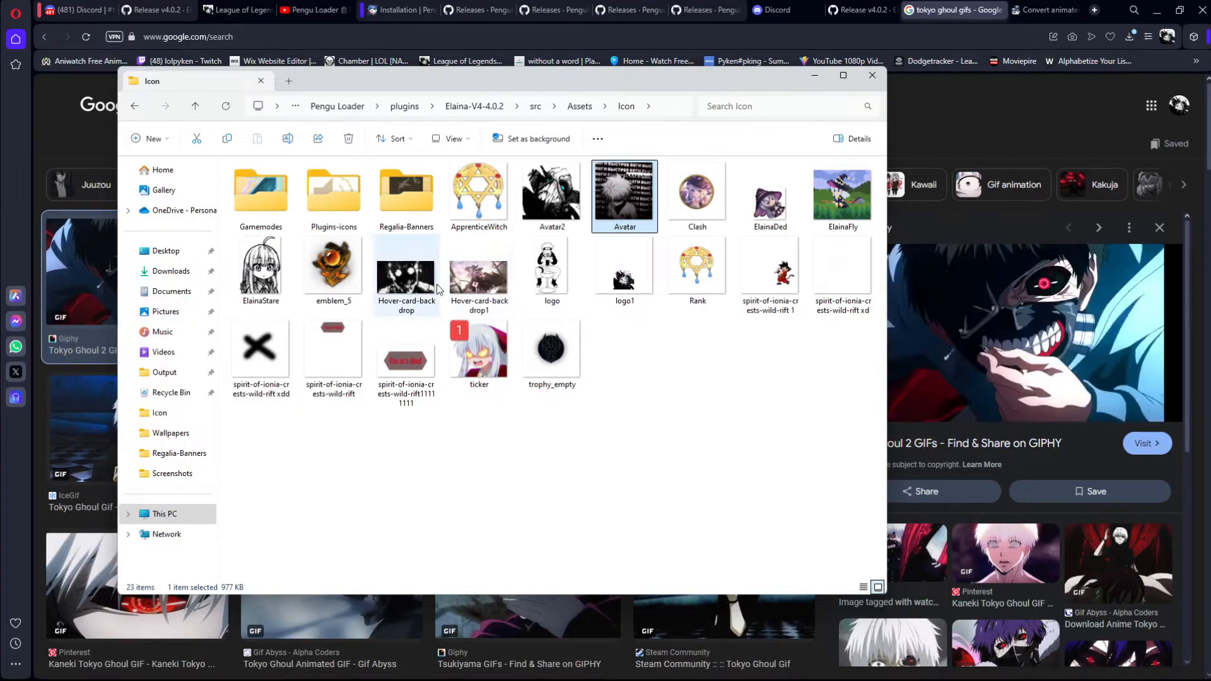
# Step: Preview the Hover-card-backdrop1 image, then delete it and the spirit-of-ionia-crests-wild-rift11111111 image from the Icon folder
pyautogui.doubleClick(470, 287)
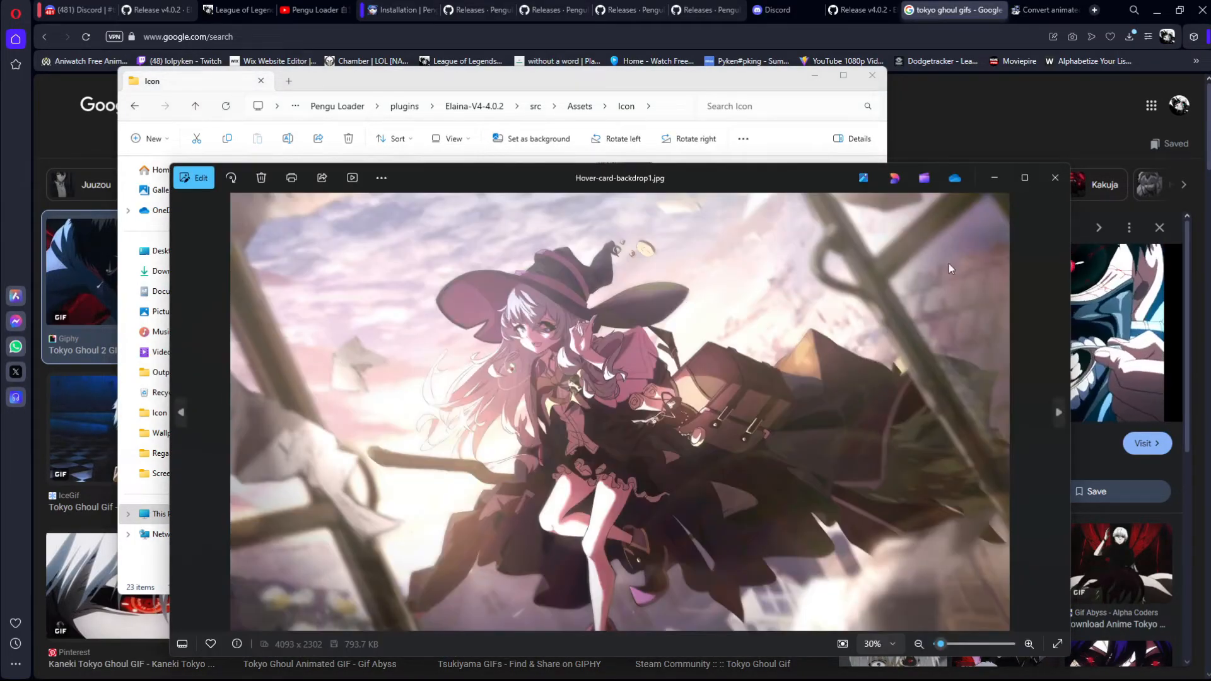
pyautogui.click(1055, 182)
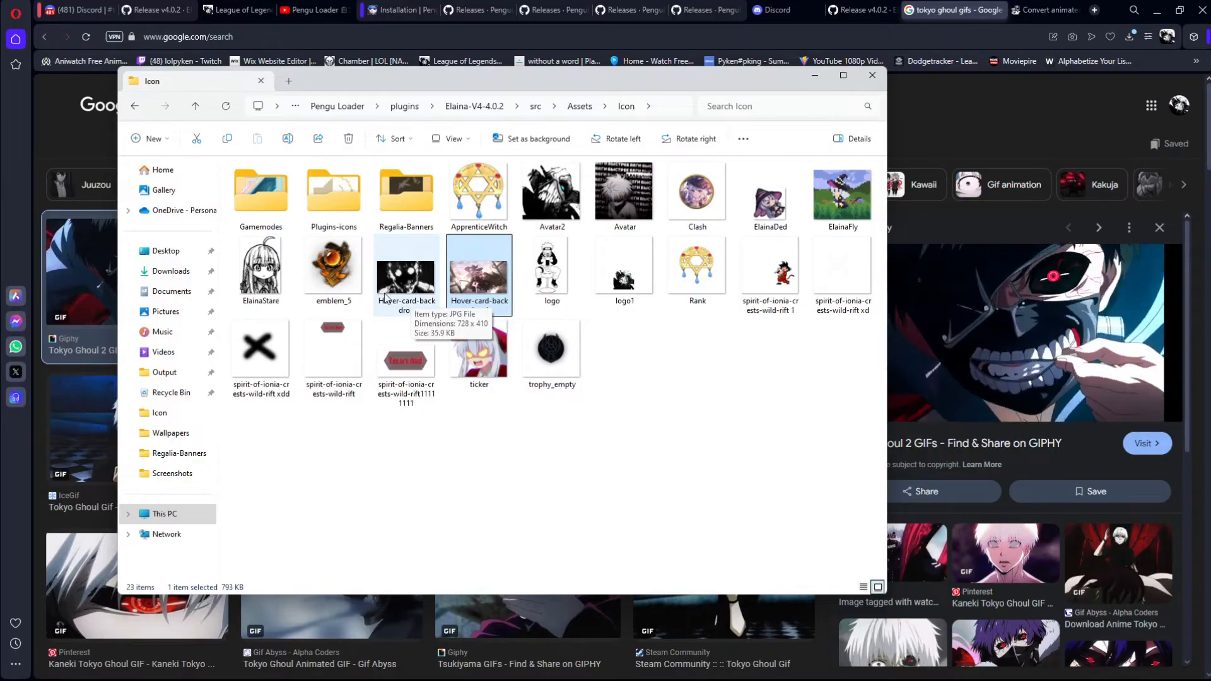
pyautogui.rightClick(507, 274)
pyautogui.click(642, 282)
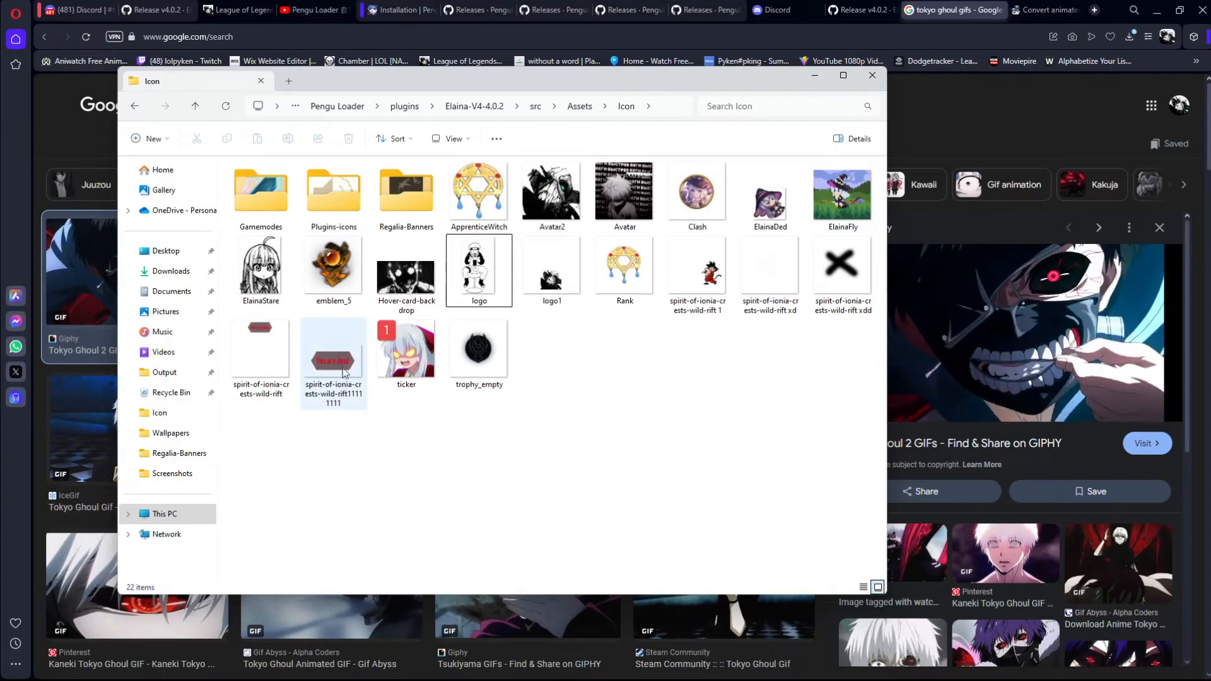
pyautogui.rightClick(320, 390)
pyautogui.click(432, 381)
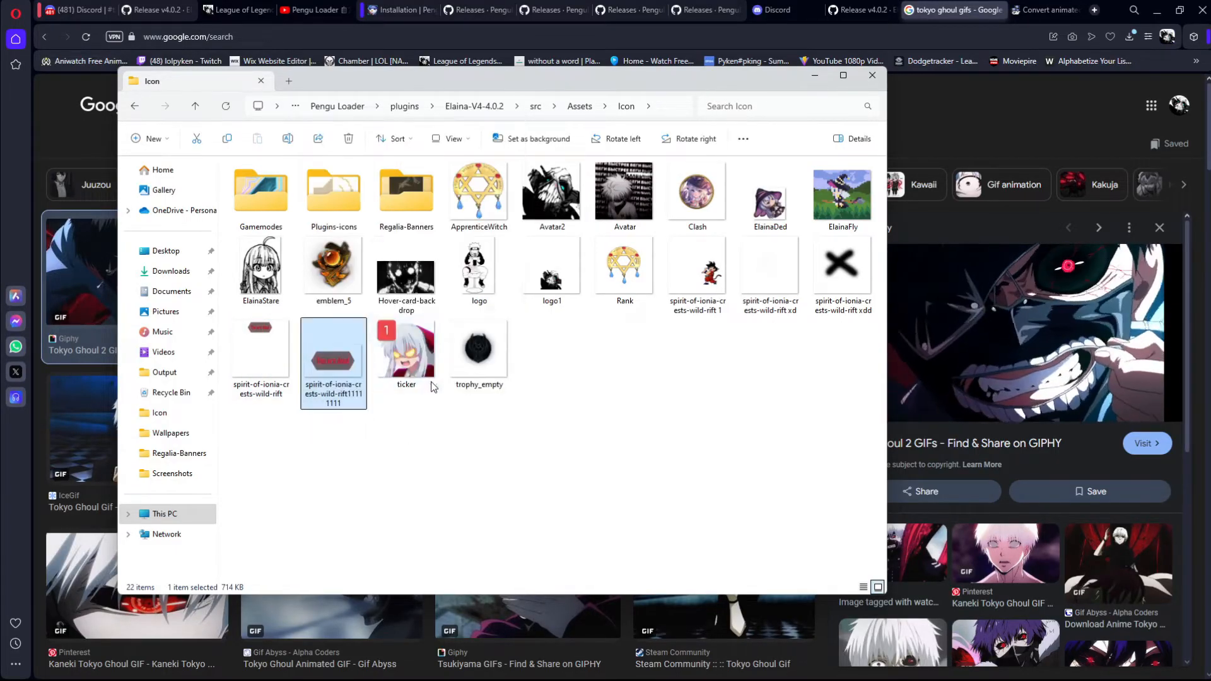
# Step: Check the crest and hover-card backdrop in the League client's lobby and profile card, then return to the Icon folder
pyautogui.click(247, 355)
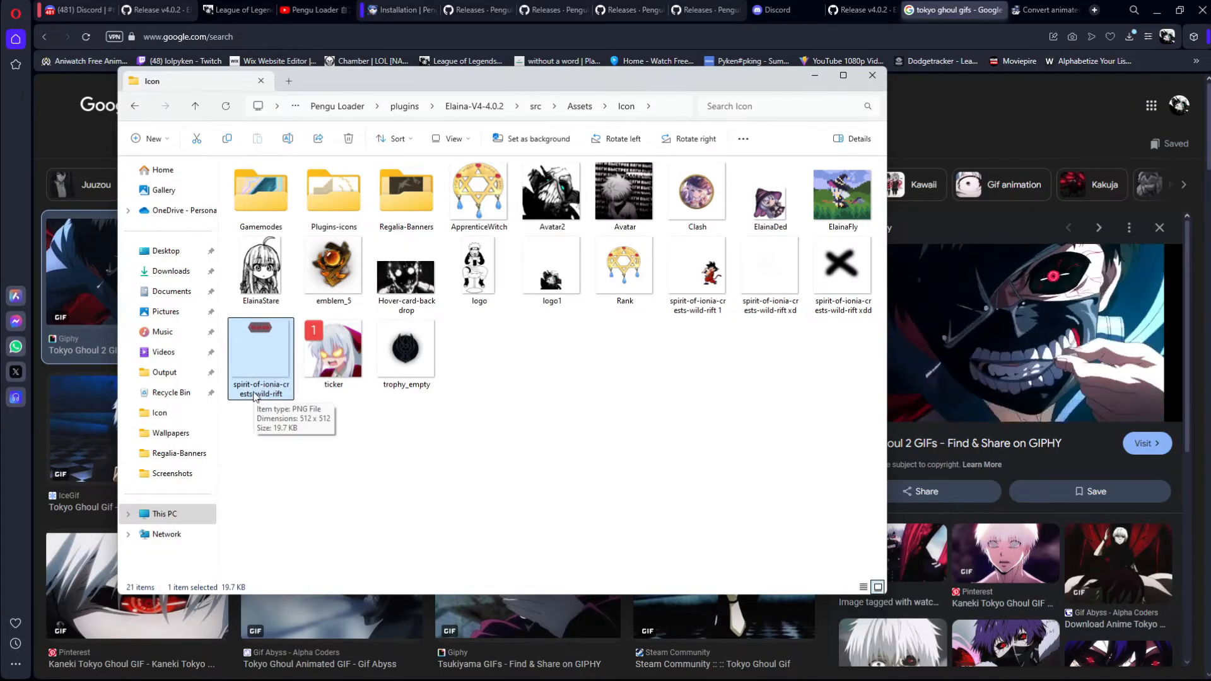
pyautogui.hotkey('alt', 'Tab')
pyautogui.hotkey('alt', 'Tab')
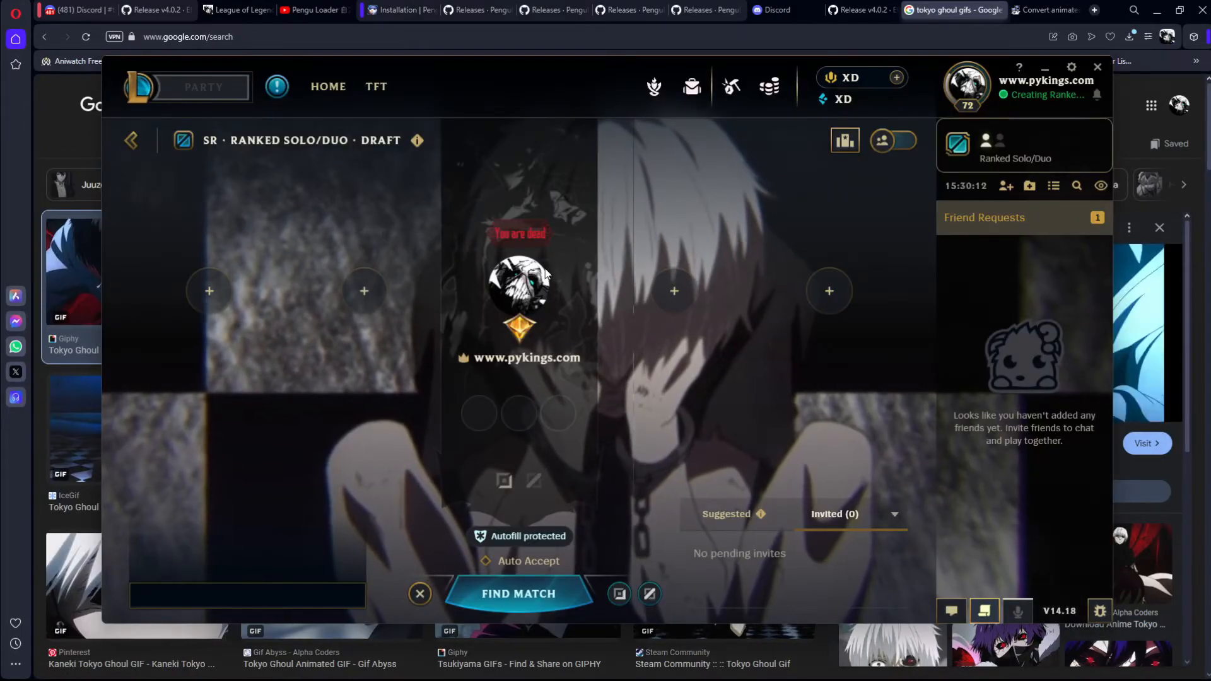
pyautogui.moveTo(960, 80)
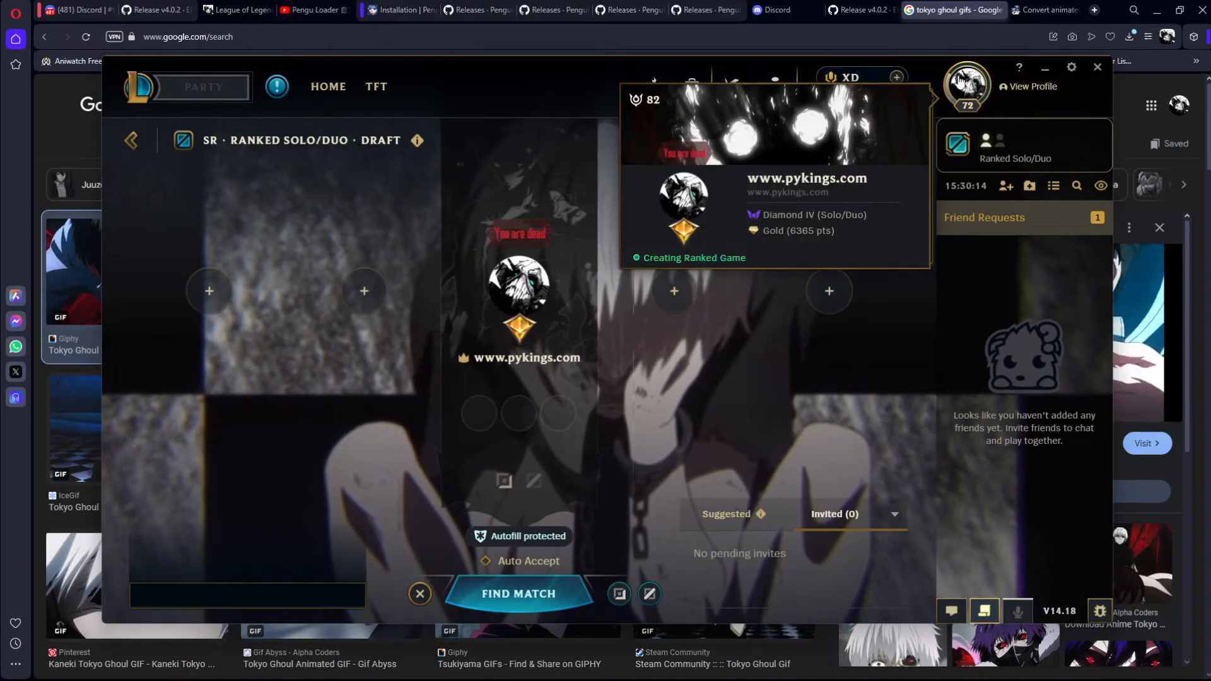
pyautogui.hotkey('alt', 'Tab')
pyautogui.hotkey('alt', 'Tab')
pyautogui.press('Tab')
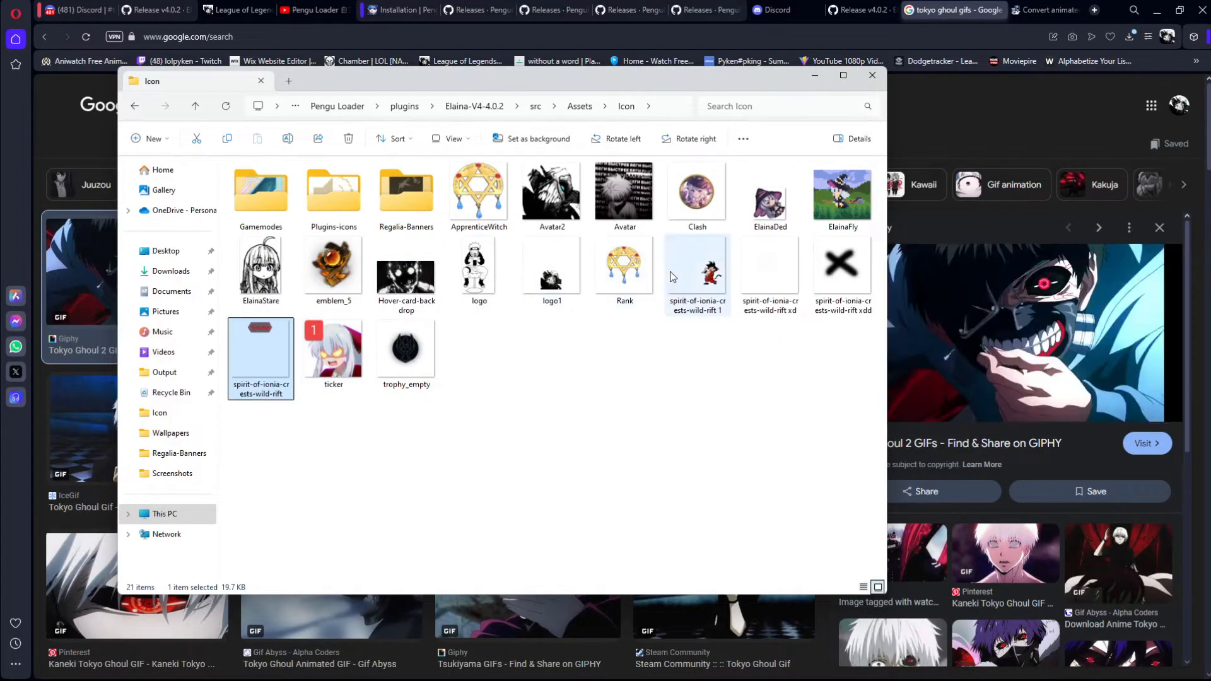
# Step: Delete the spirit-of-ionia-crests-wild-rift images with the suffixes xdd, xd and 1 from the Icon folder
pyautogui.rightClick(828, 269)
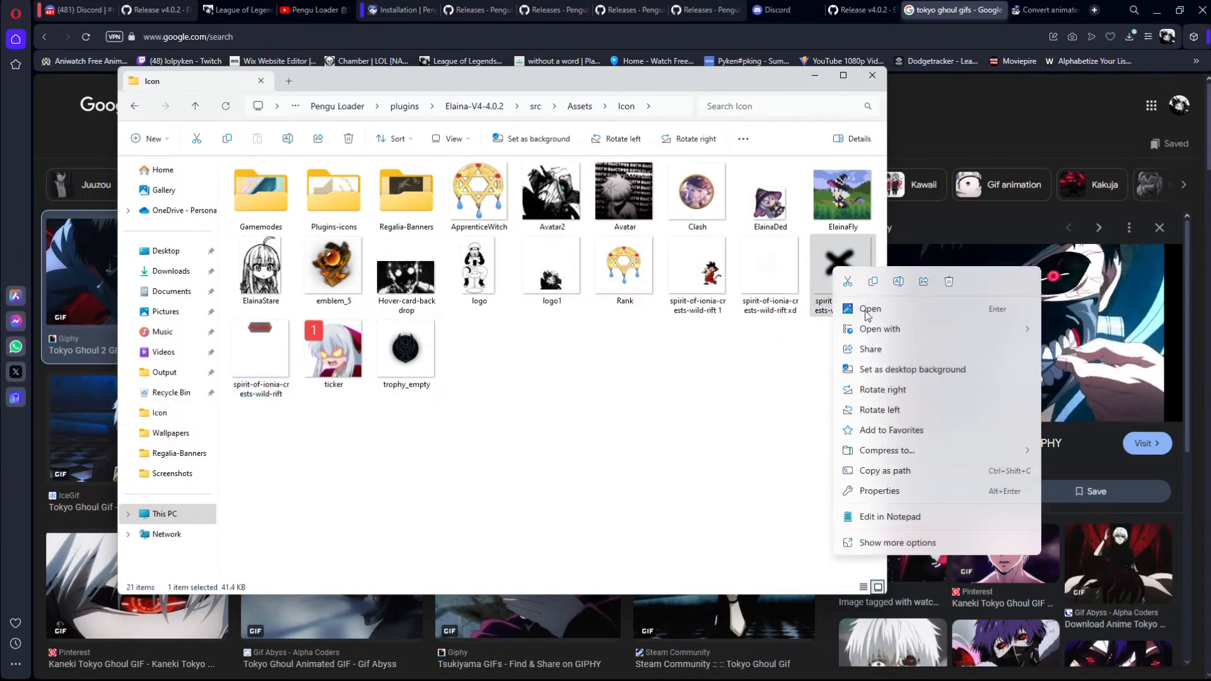
pyautogui.click(946, 283)
pyautogui.moveTo(691, 337); pyautogui.dragTo(763, 285)
pyautogui.rightClick(764, 285)
pyautogui.click(885, 301)
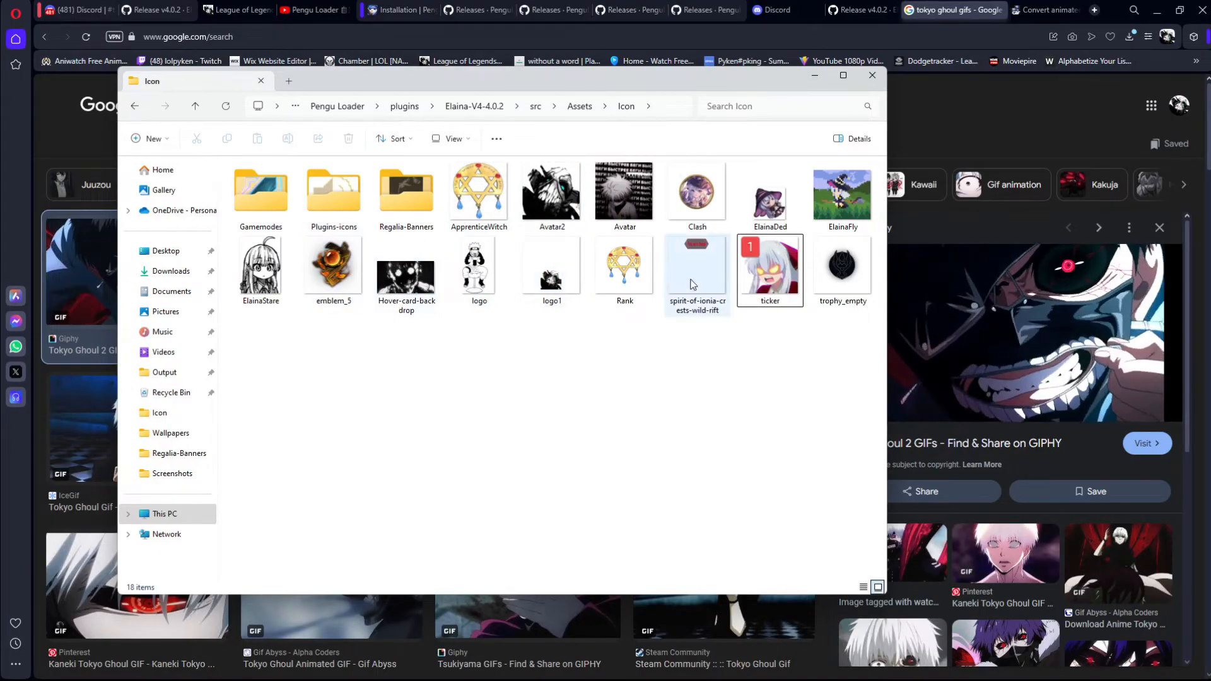
# Step: Switch to Pengu Loader and toggle its active status, restarting the League client to reload the theme, and dismiss the client's update notice
pyautogui.click(481, 289)
pyautogui.hotkey('alt', 'Tab')
pyautogui.press('Tab')
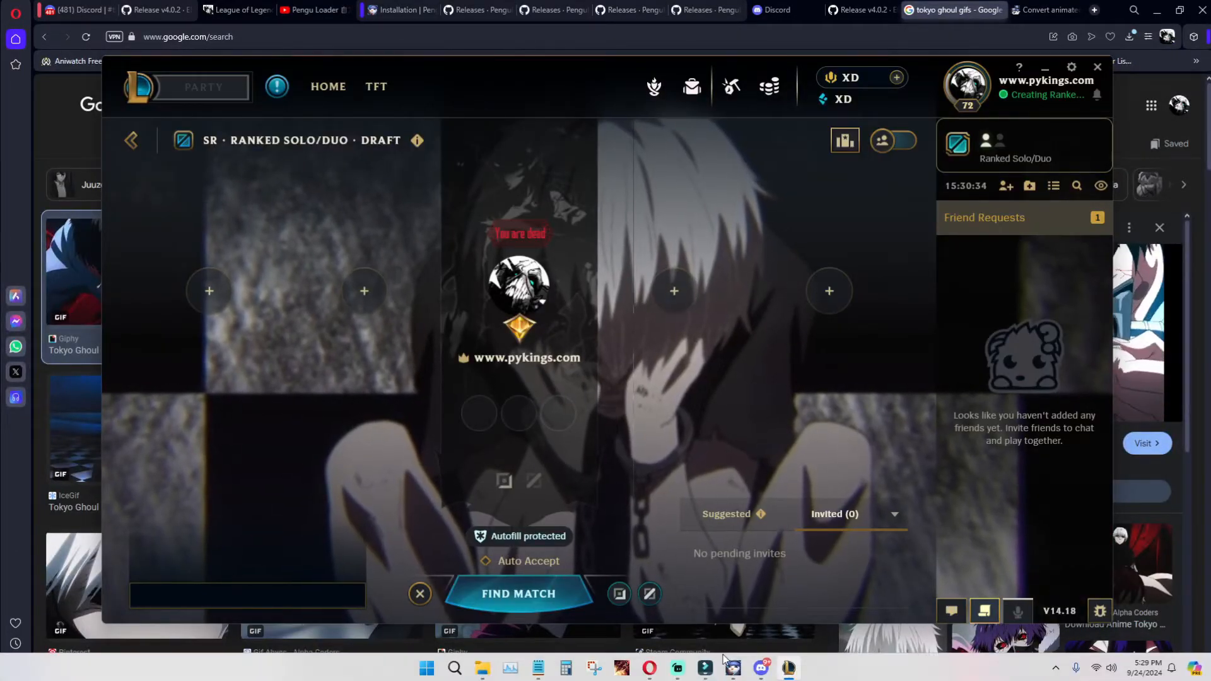
pyautogui.click(733, 667)
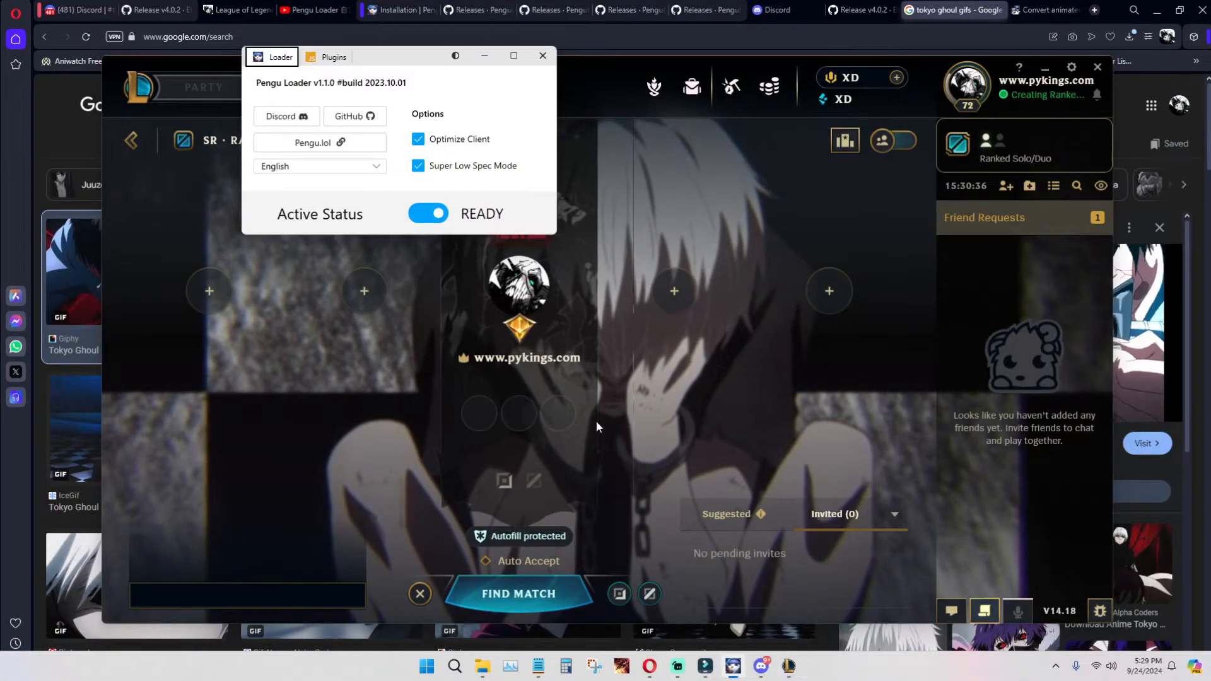
pyautogui.click(436, 213)
pyautogui.press('Return')
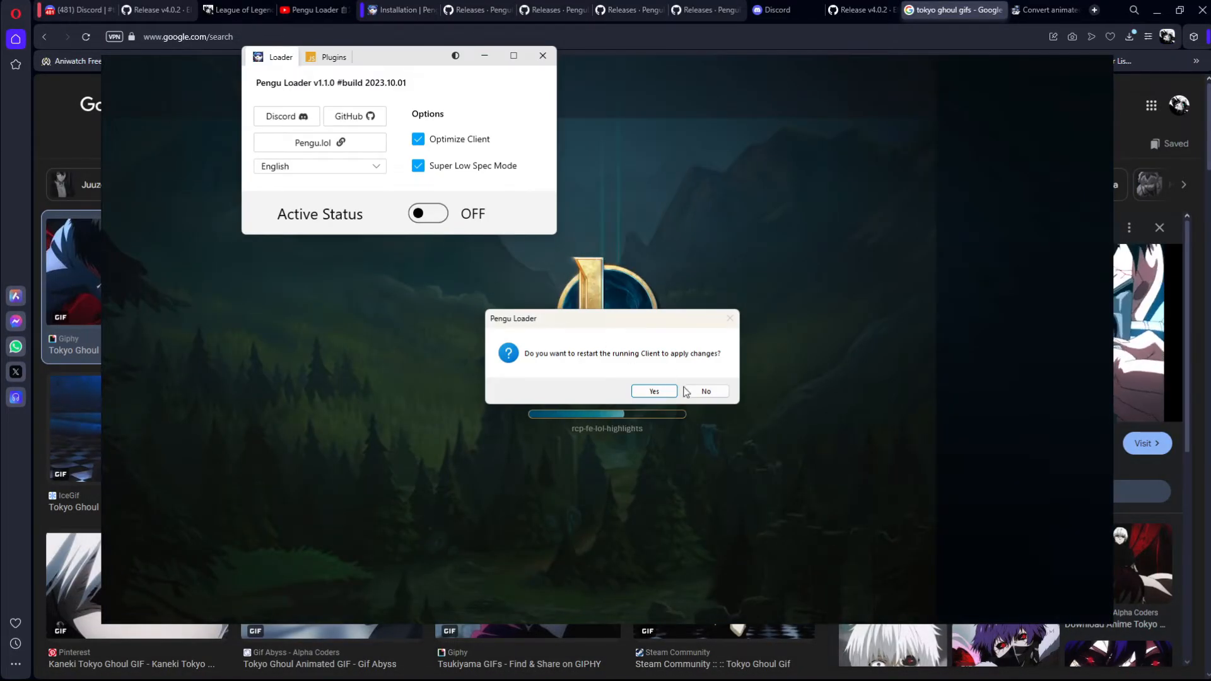
pyautogui.click(654, 391)
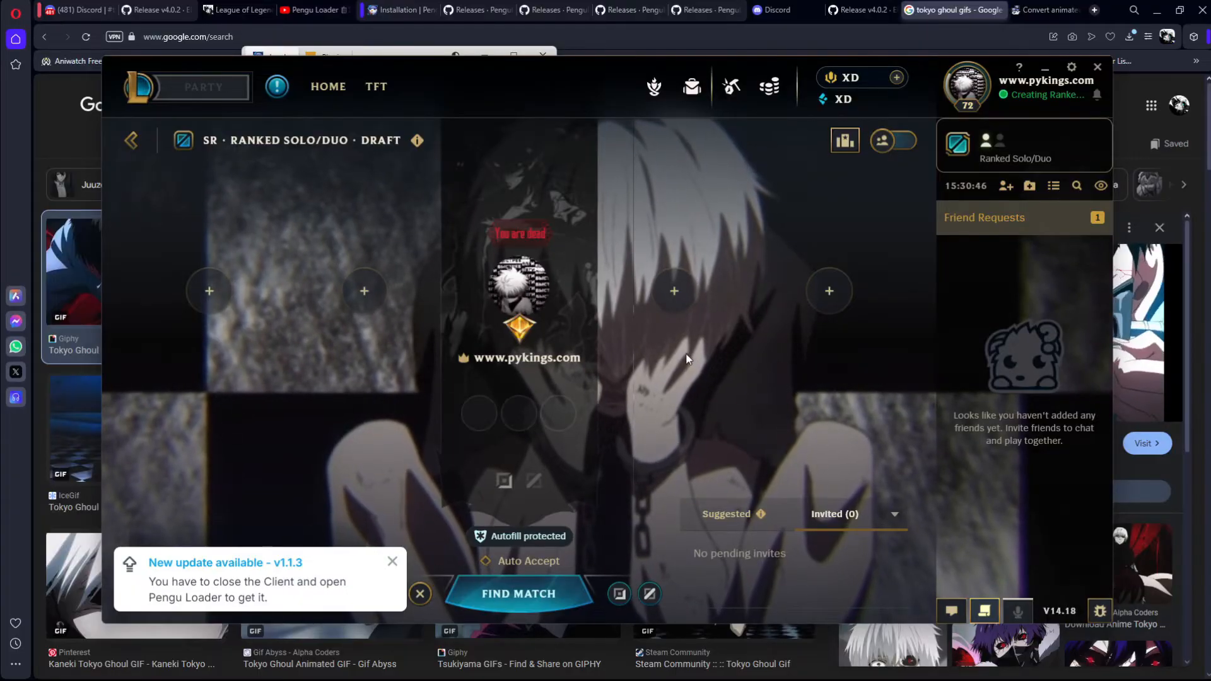
pyautogui.click(392, 561)
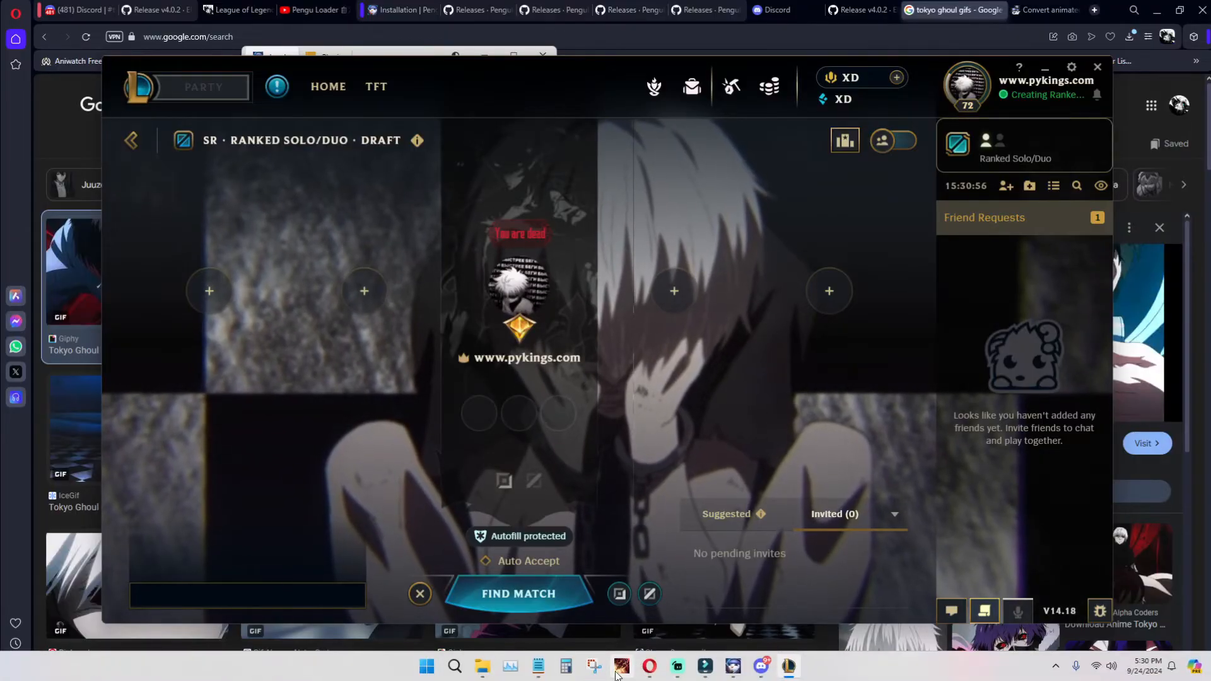
# Step: Return to the theme's files, look through the Wallpapers and Backgrounds folders, and open the Regalia-Banners folder inside Icon
pyautogui.moveTo(482, 666)
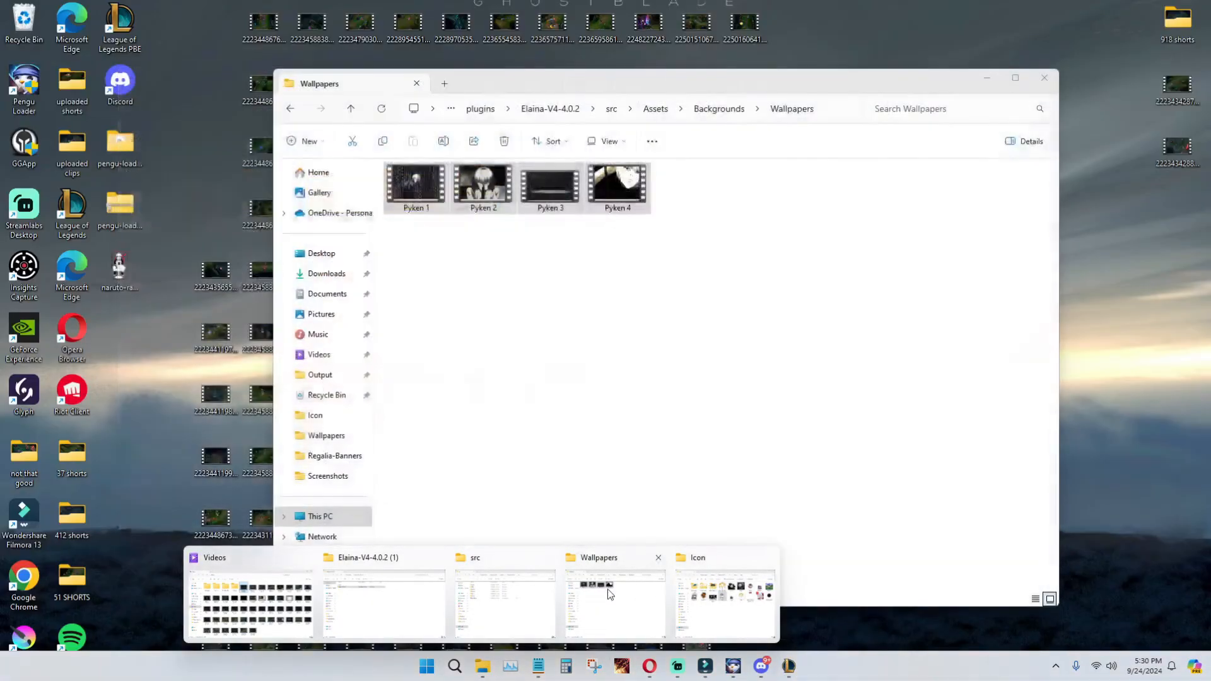
pyautogui.click(607, 588)
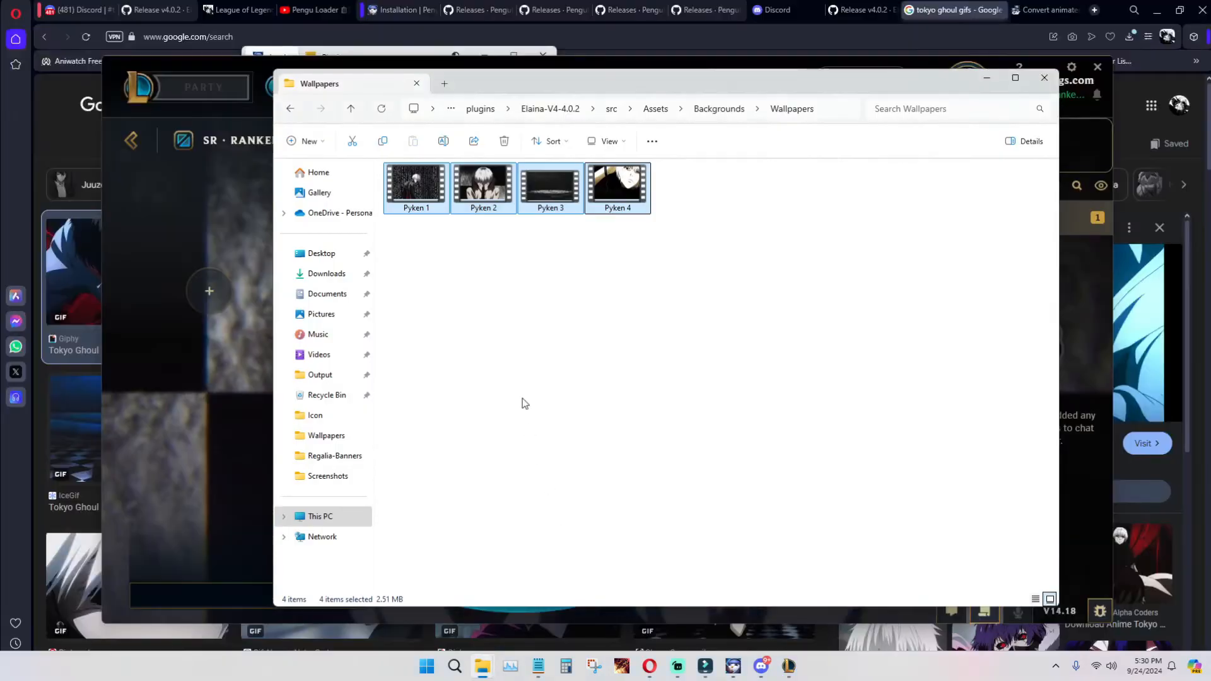
pyautogui.click(289, 111)
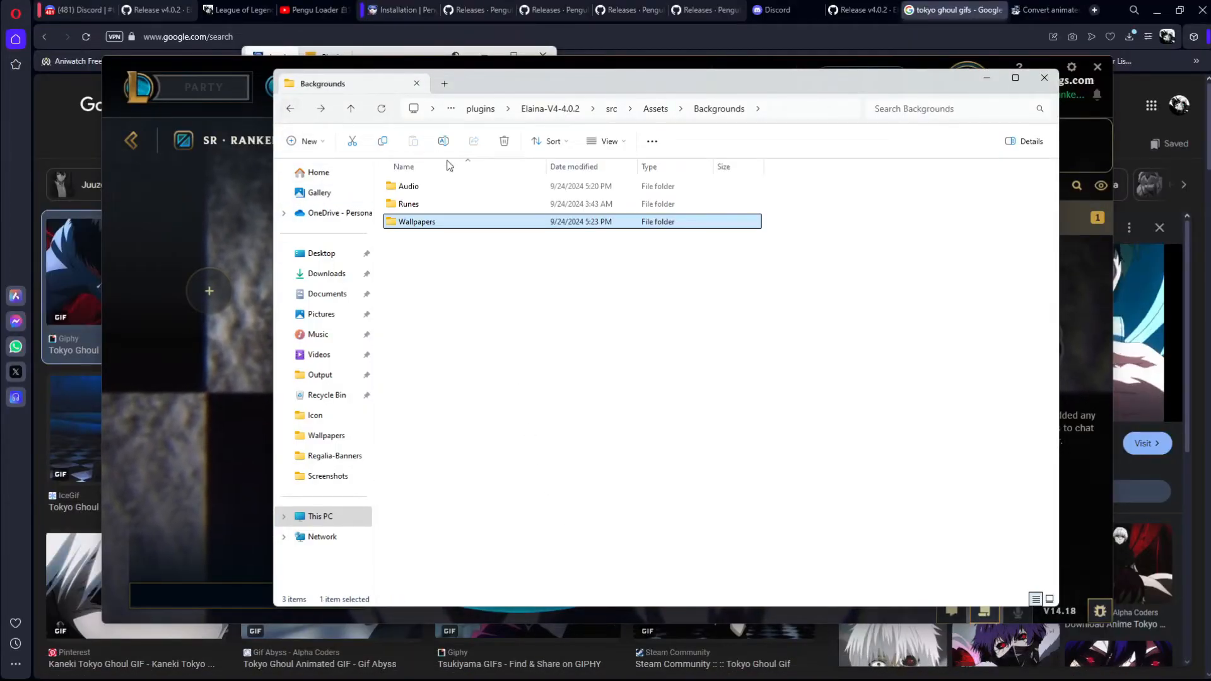
pyautogui.doubleClick(414, 223)
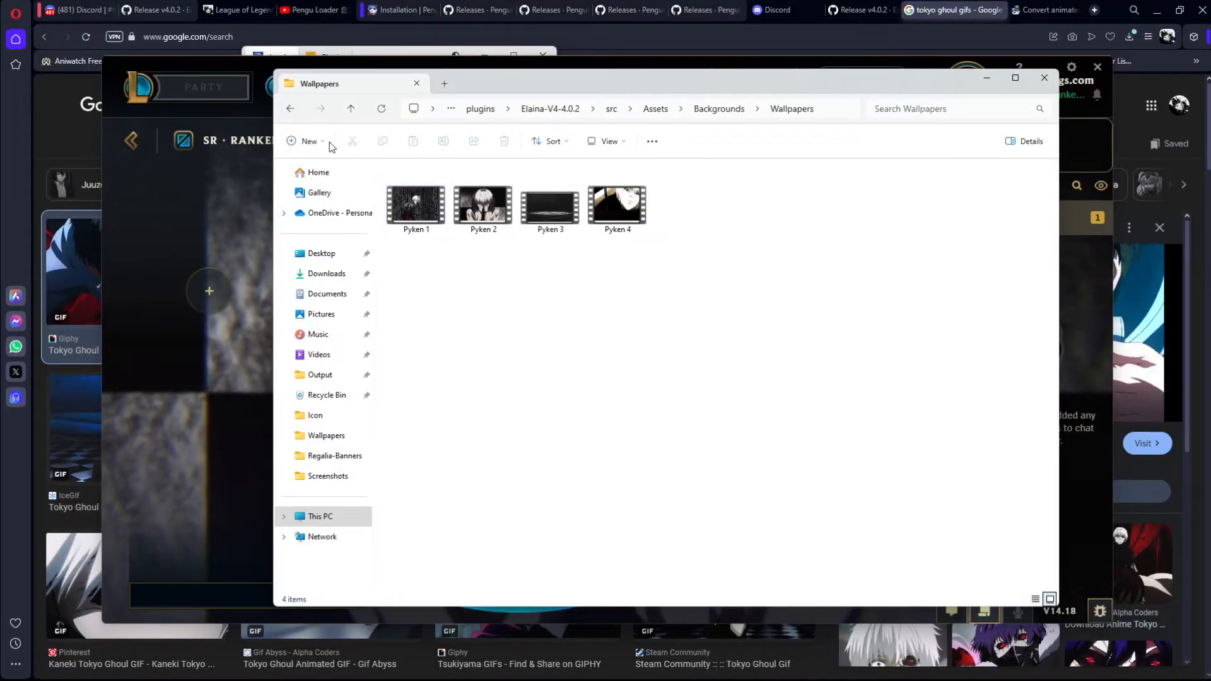
pyautogui.click(288, 111)
pyautogui.click(288, 111)
pyautogui.doubleClick(408, 185)
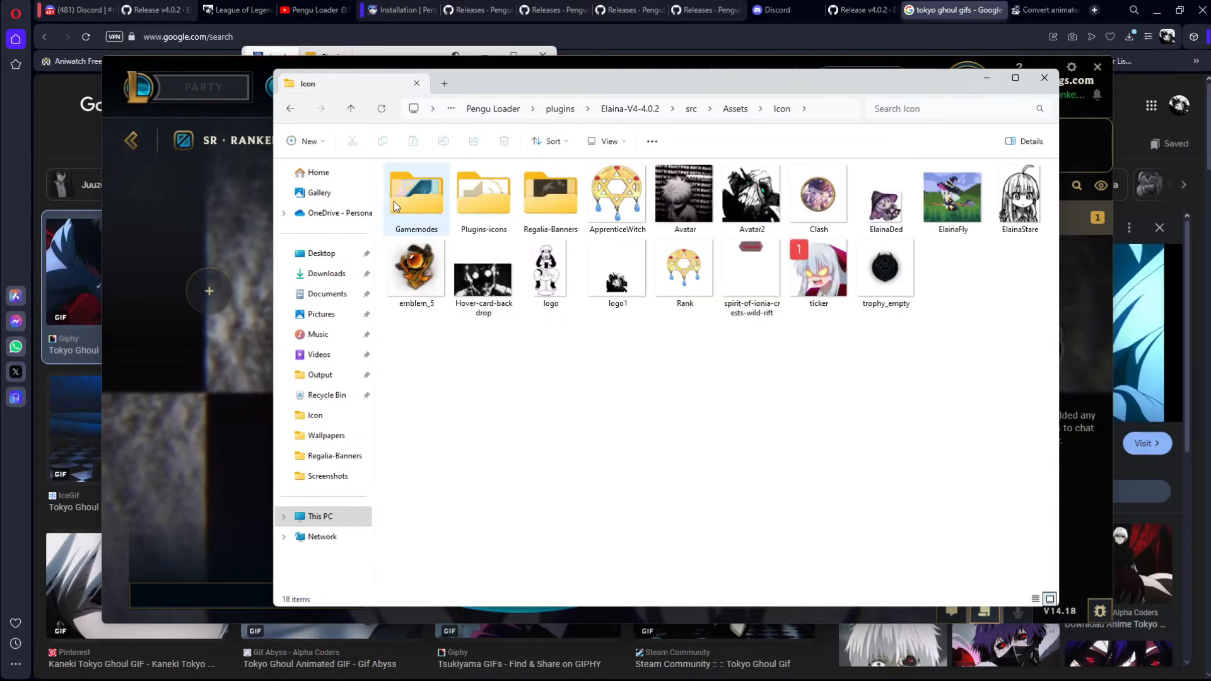
pyautogui.click(547, 206)
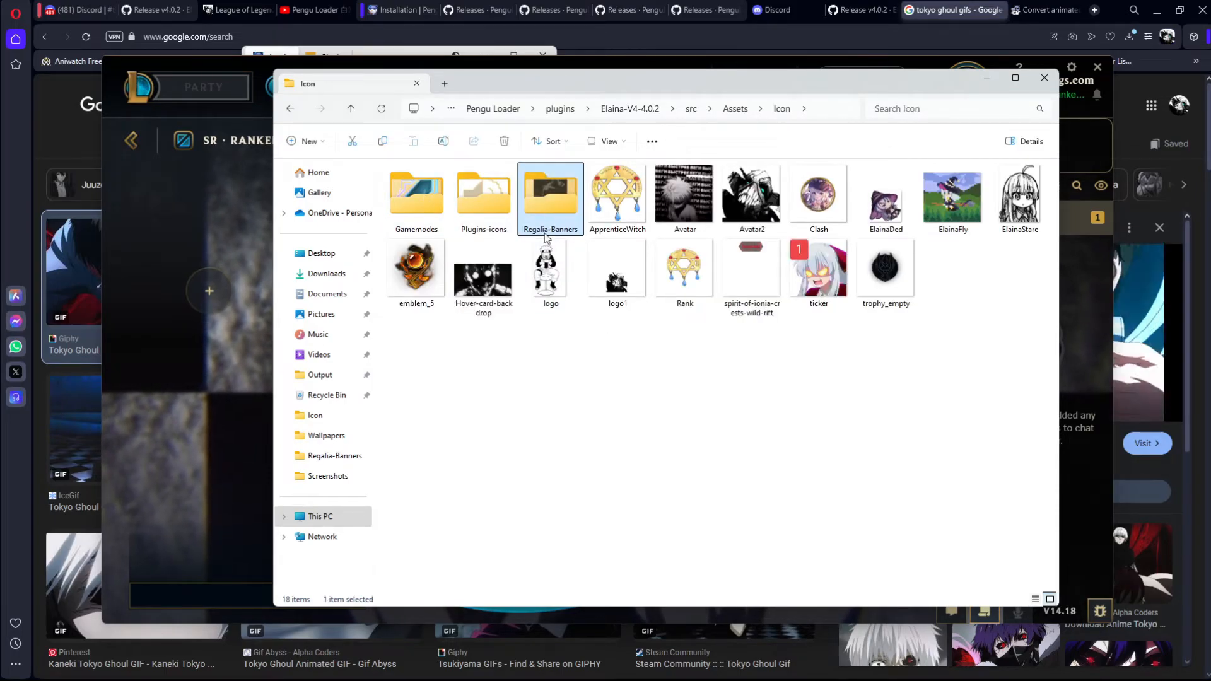
pyautogui.doubleClick(560, 196)
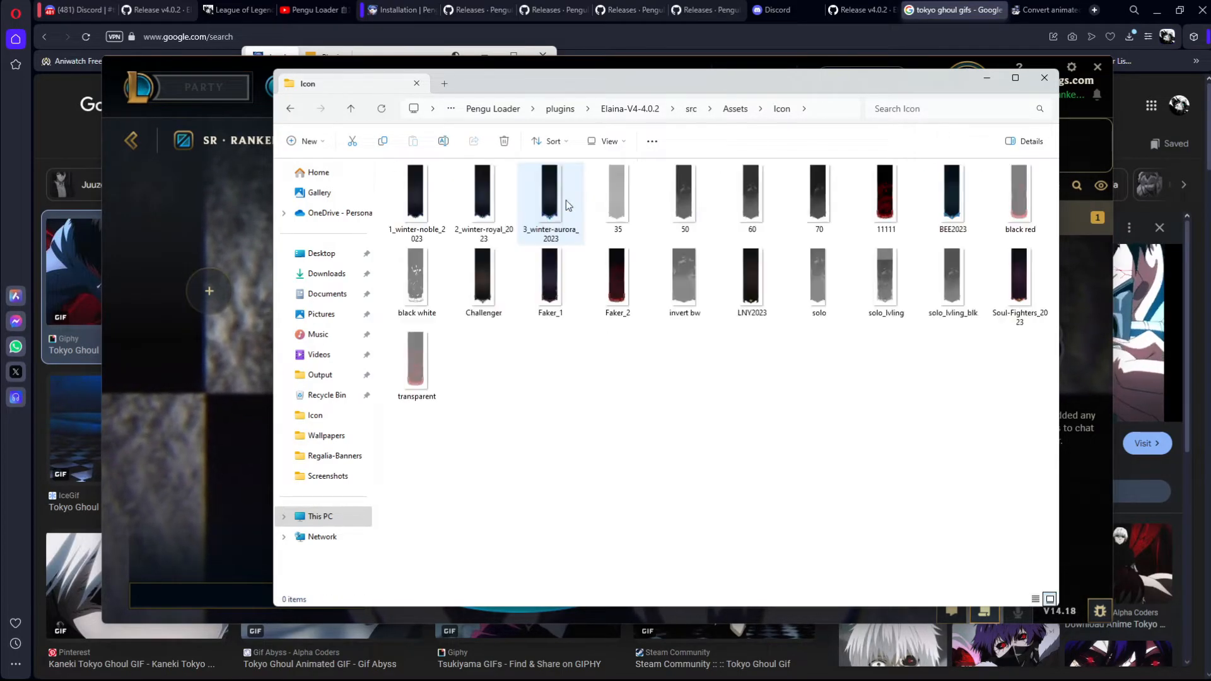
# Step: Preview the Challenger, Faker_1 and Faker_2 banner images in the Regalia-Banners folder and select Faker_1
pyautogui.moveTo(479, 348); pyautogui.dragTo(705, 385)
pyautogui.doubleClick(507, 300)
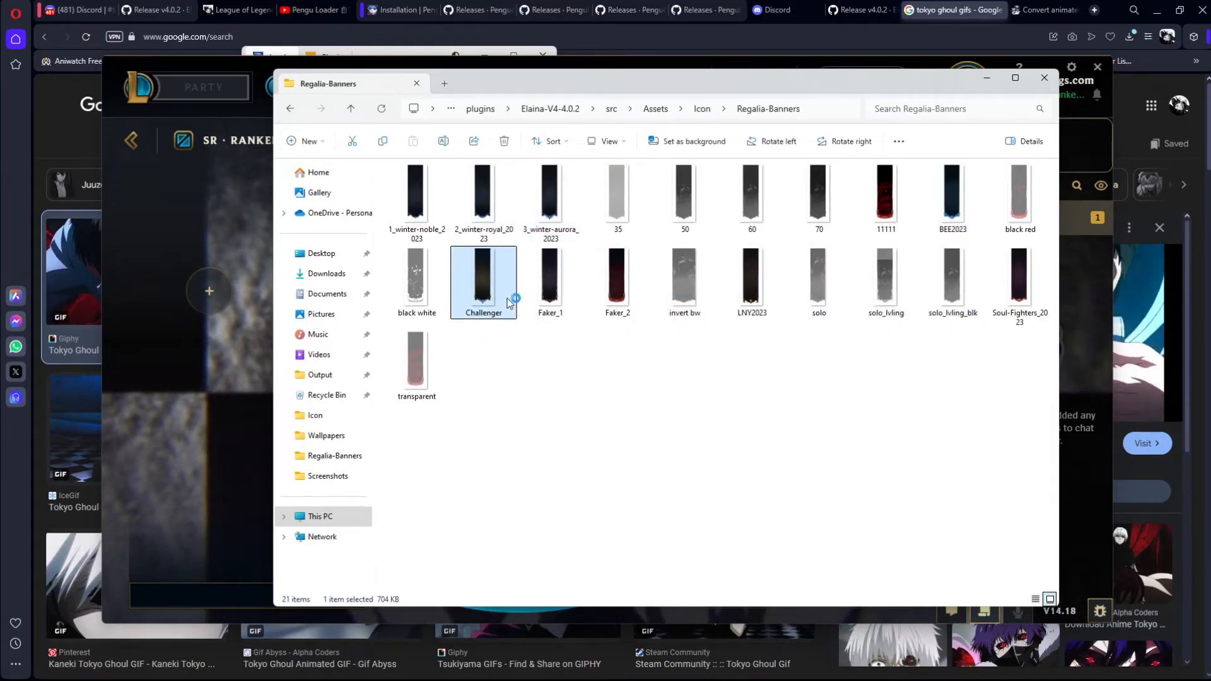
pyautogui.click(923, 46)
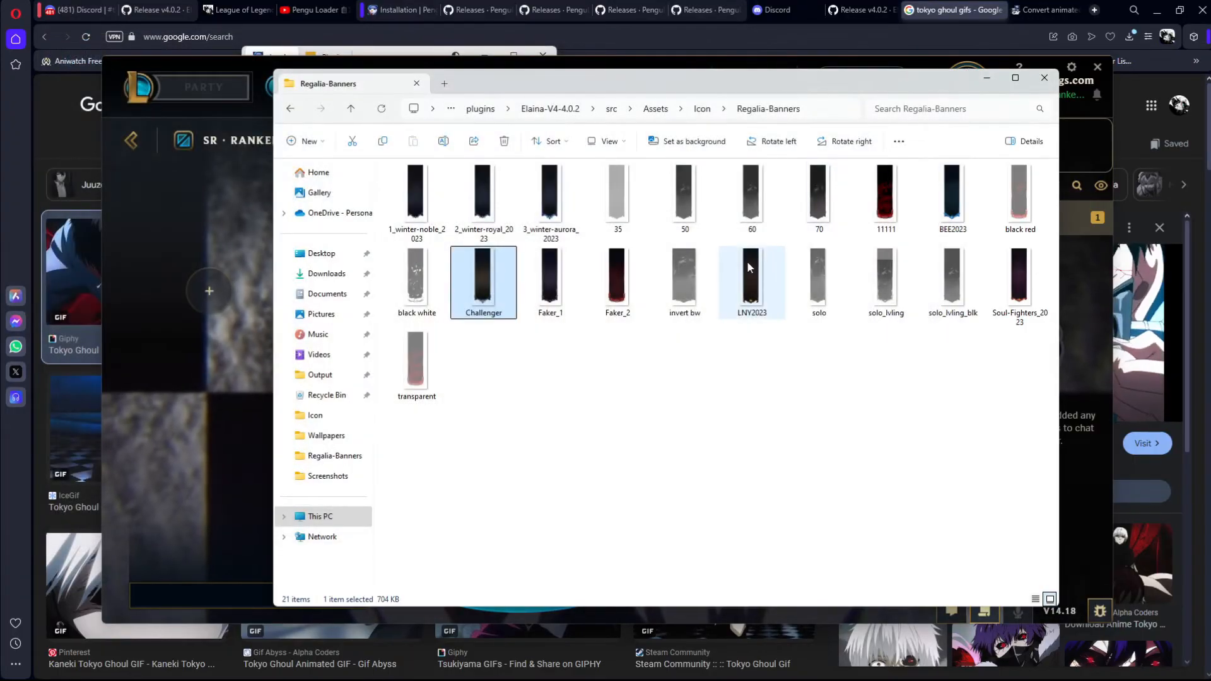
pyautogui.doubleClick(633, 297)
pyautogui.click(923, 43)
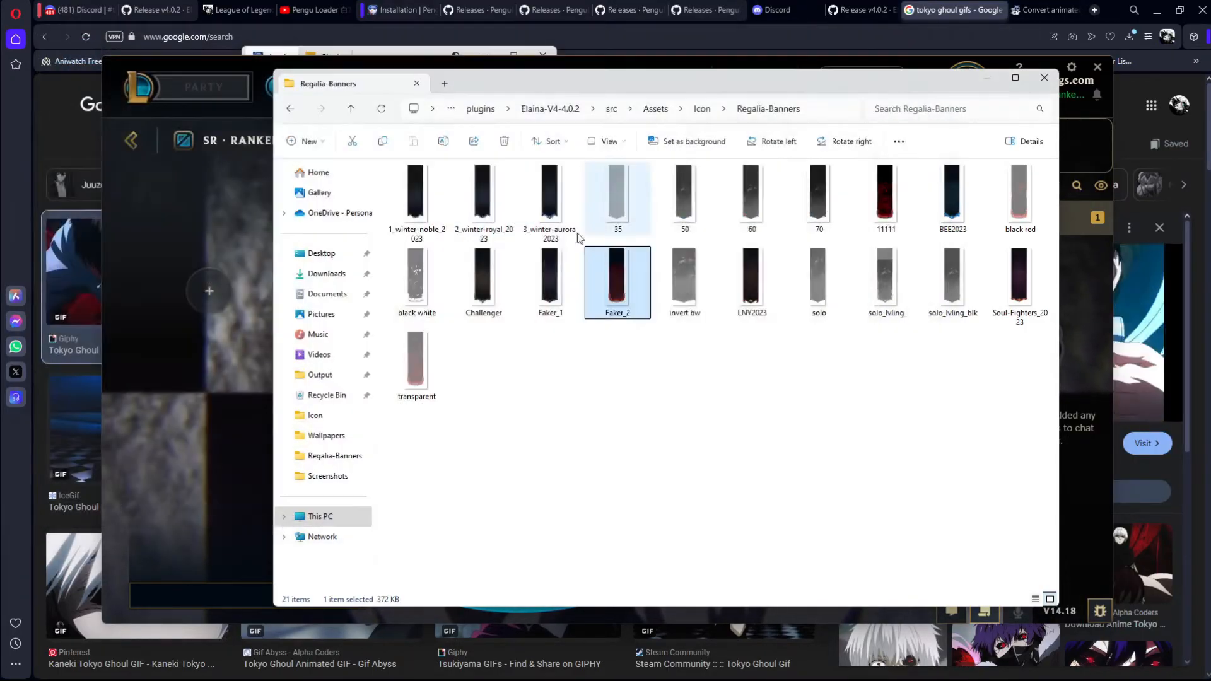
pyautogui.doubleClick(548, 301)
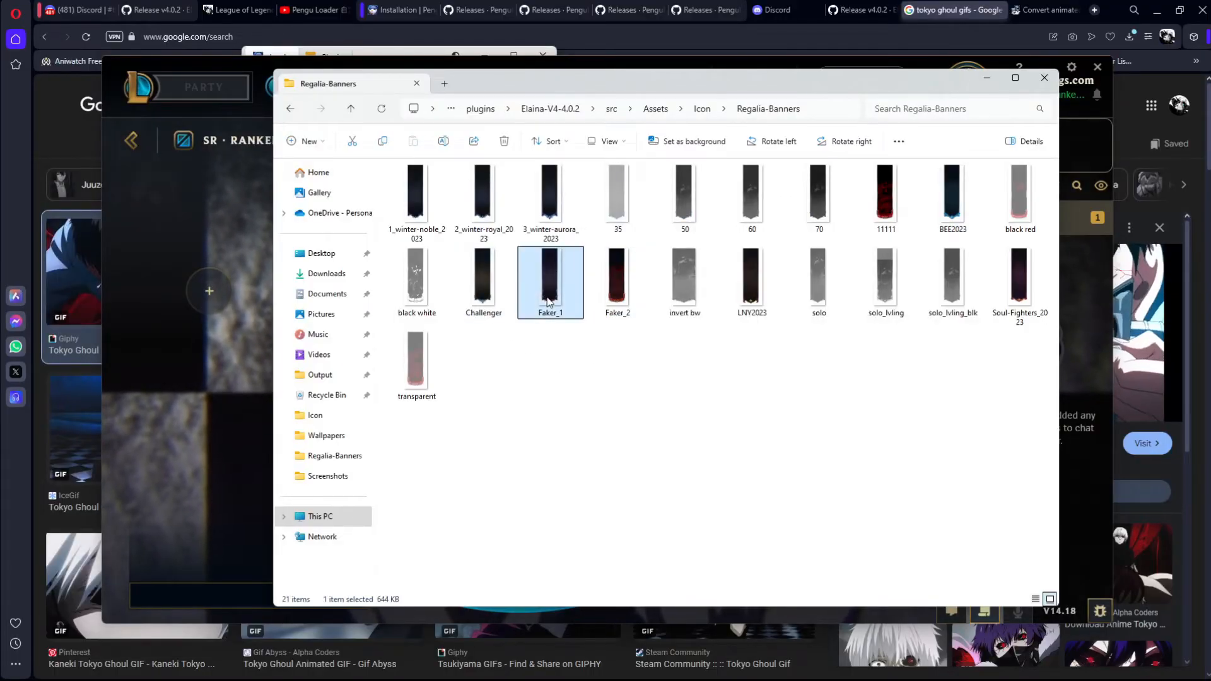
pyautogui.press('Escape')
pyautogui.doubleClick(610, 260)
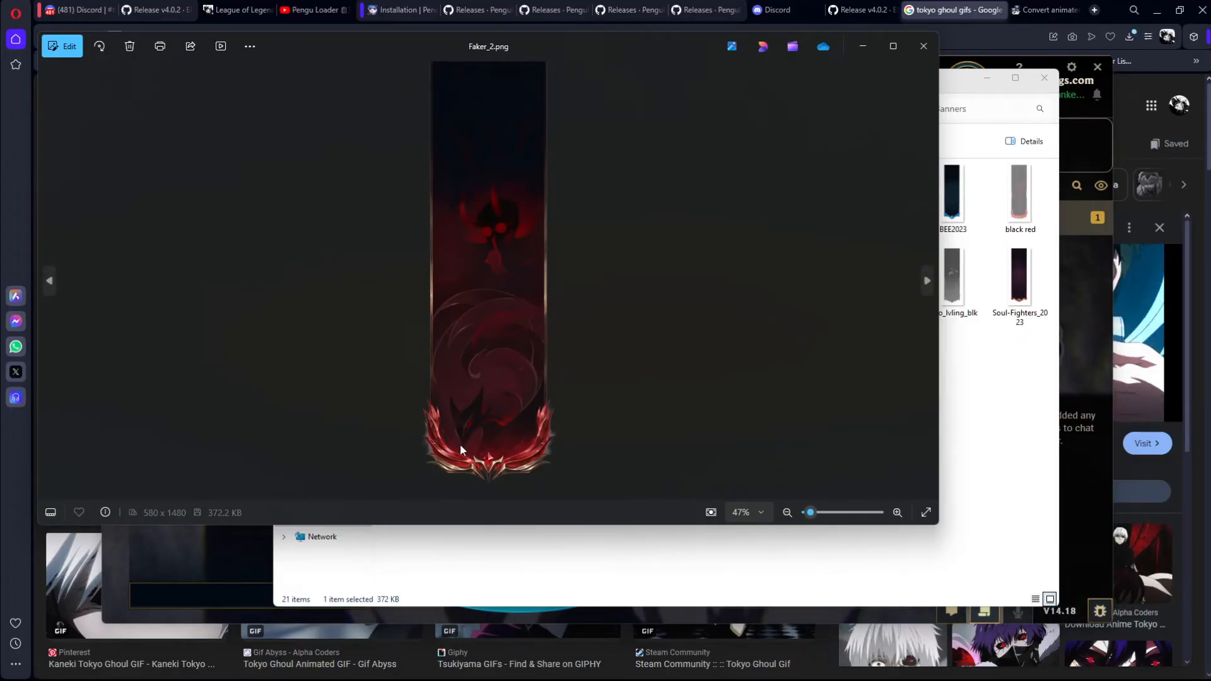
pyautogui.click(926, 44)
pyautogui.click(566, 255)
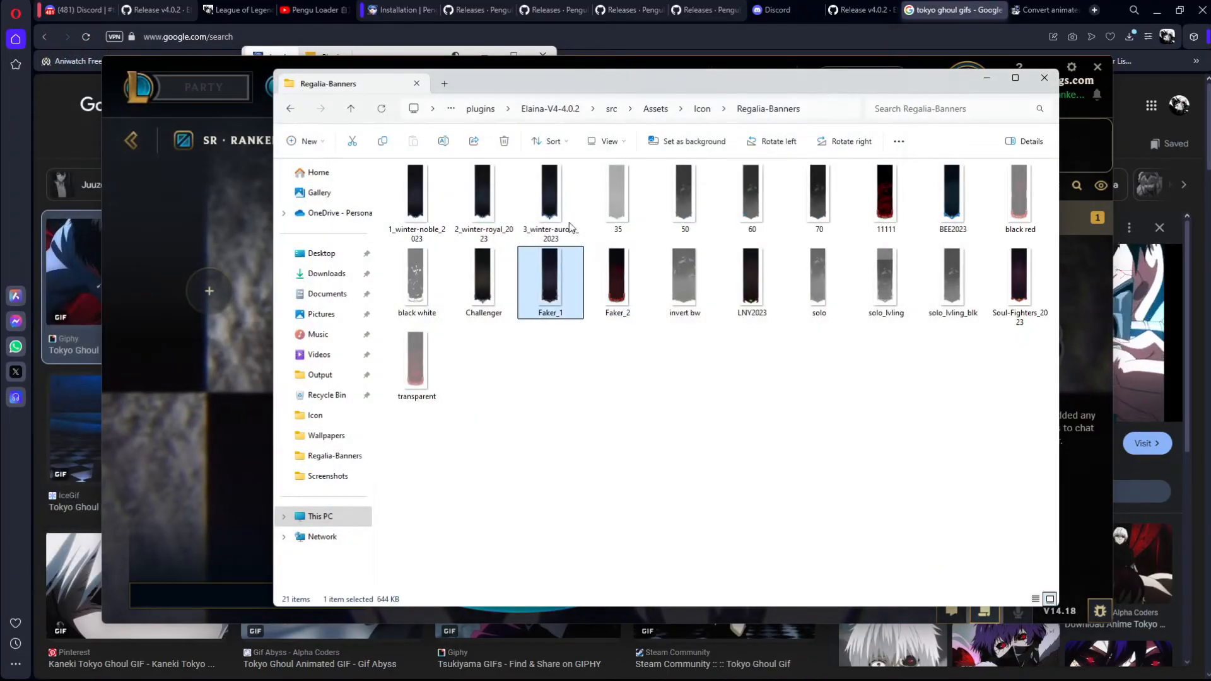
# Step: Switch to the browser, search for photopea in a new tab and open the Photopea site
pyautogui.click(916, 5)
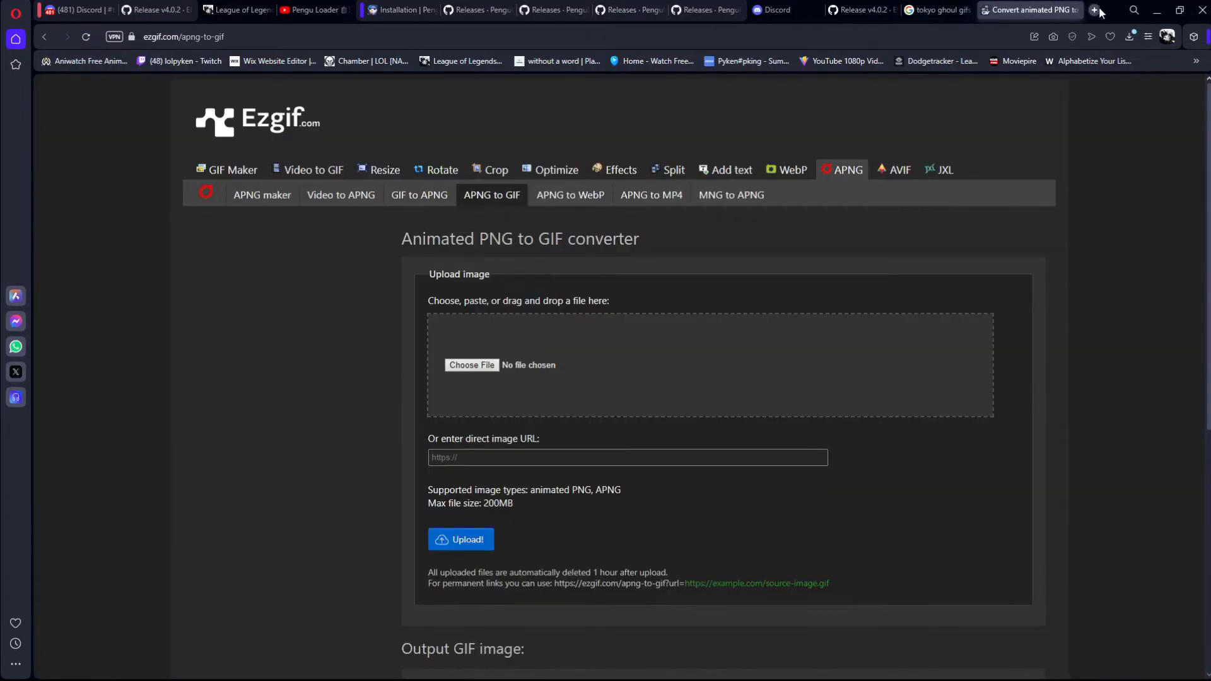
pyautogui.click(1095, 10)
pyautogui.write('photopea')
pyautogui.press('Return')
pyautogui.click(329, 213)
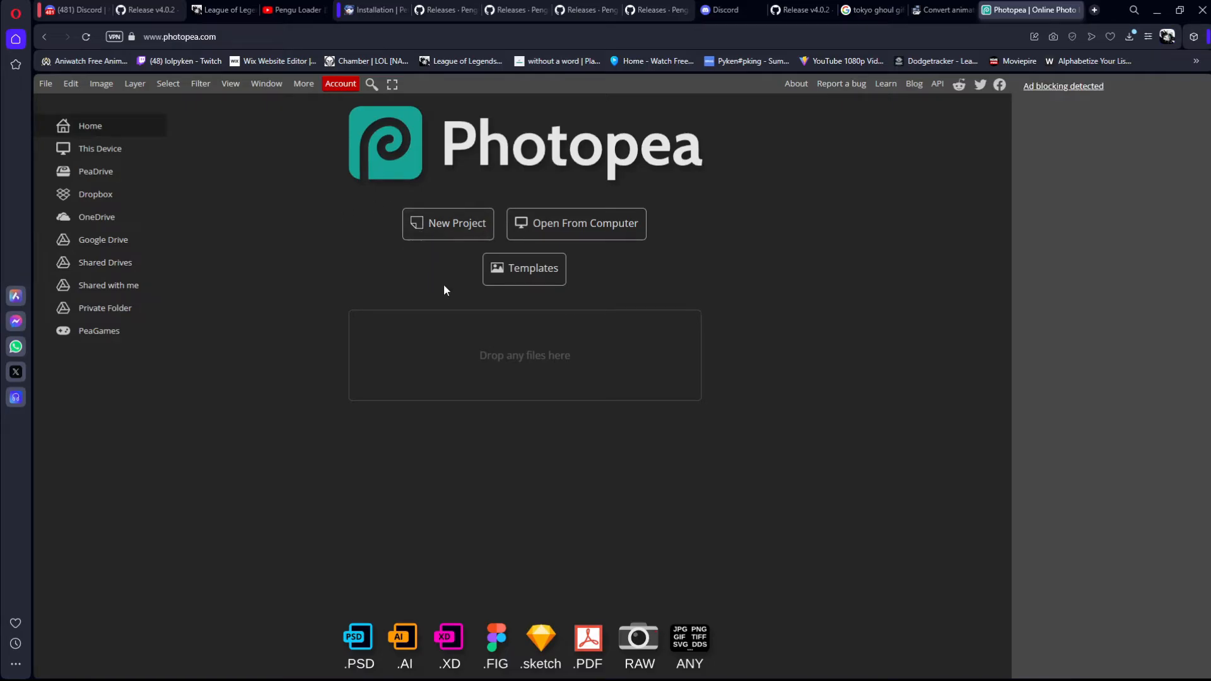
# Step: Start a new project with a width of 580 and height of 1480 pixels, matching the Faker_1 banner image
pyautogui.click(546, 232)
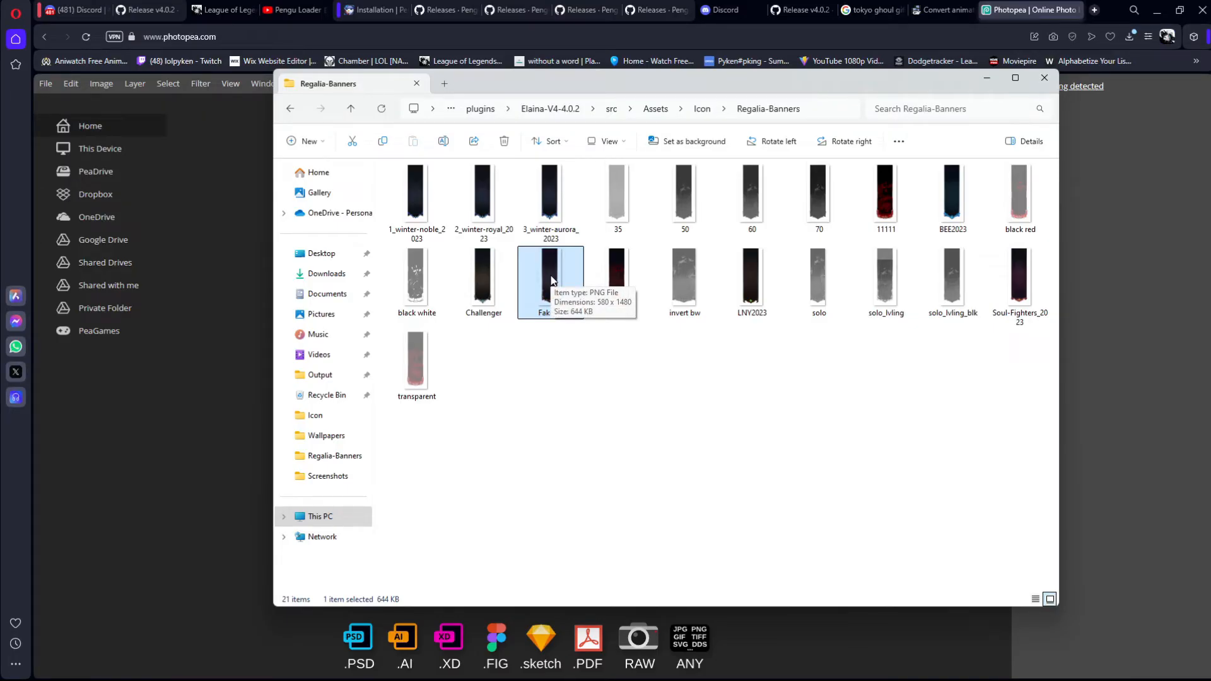
pyautogui.press('Escape')
pyautogui.click(479, 231)
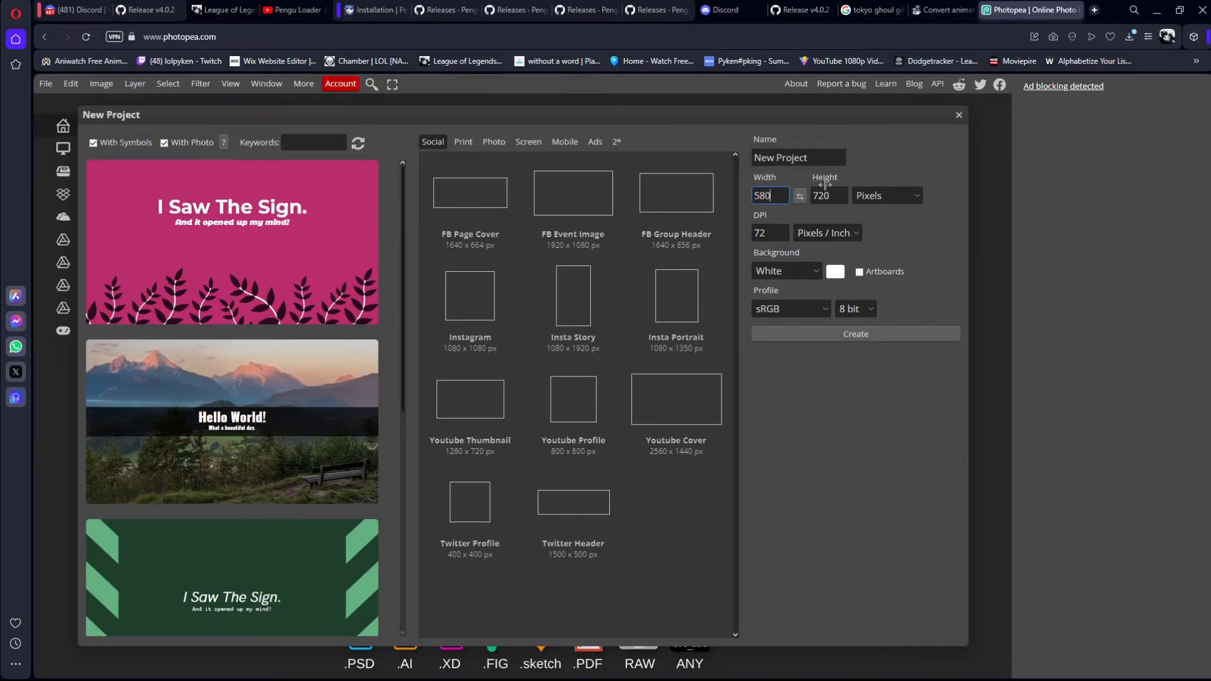
pyautogui.doubleClick(841, 196)
pyautogui.hotkey('alt', 'Tab')
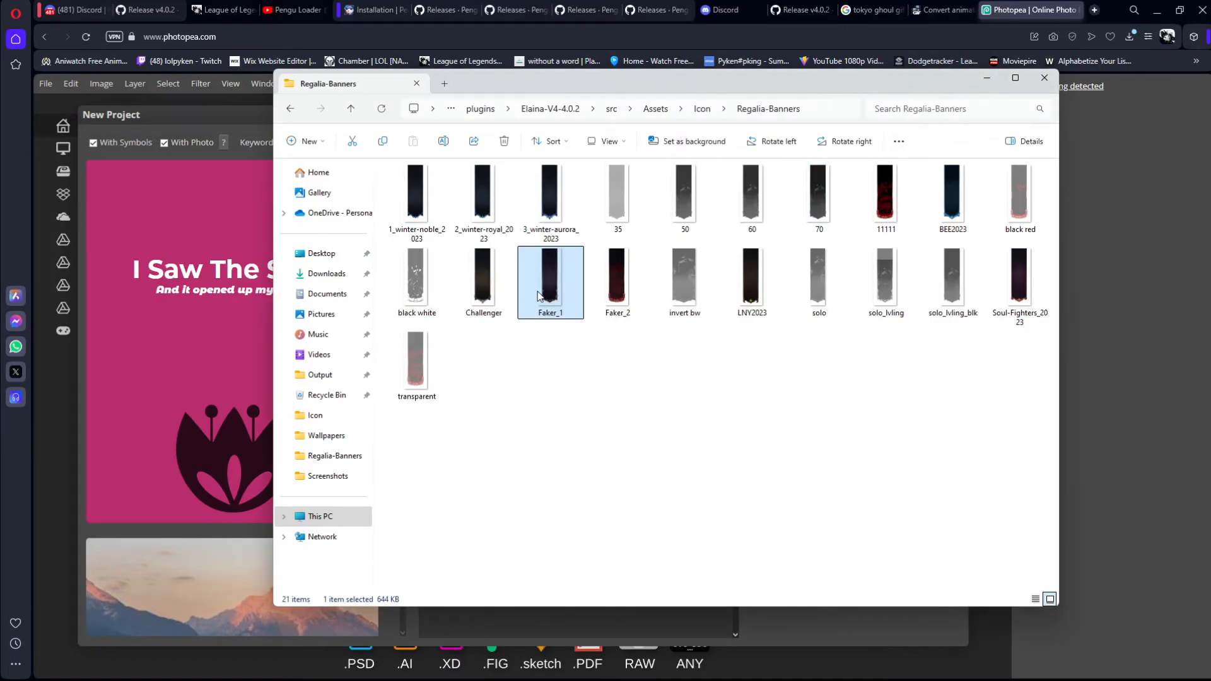
pyautogui.hotkey('alt', 'Tab')
pyautogui.write('1480')
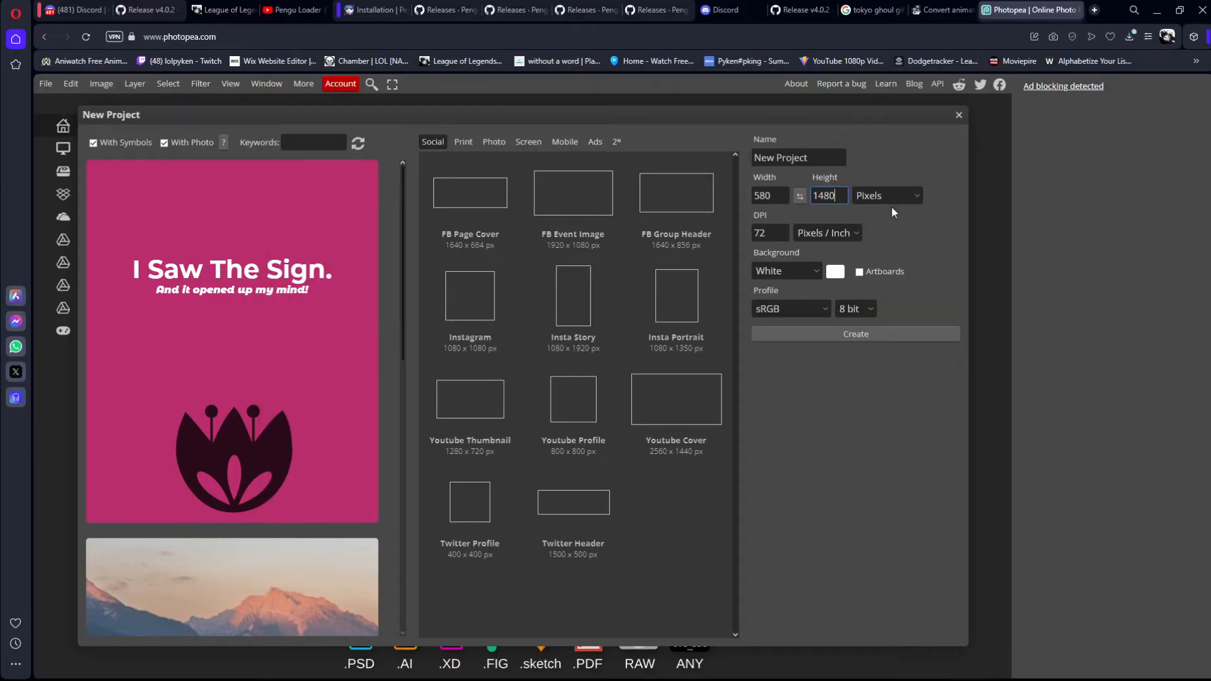
# Step: Give the new project a transparent background, dismiss the ad-blocking notice, and create the project
pyautogui.click(770, 275)
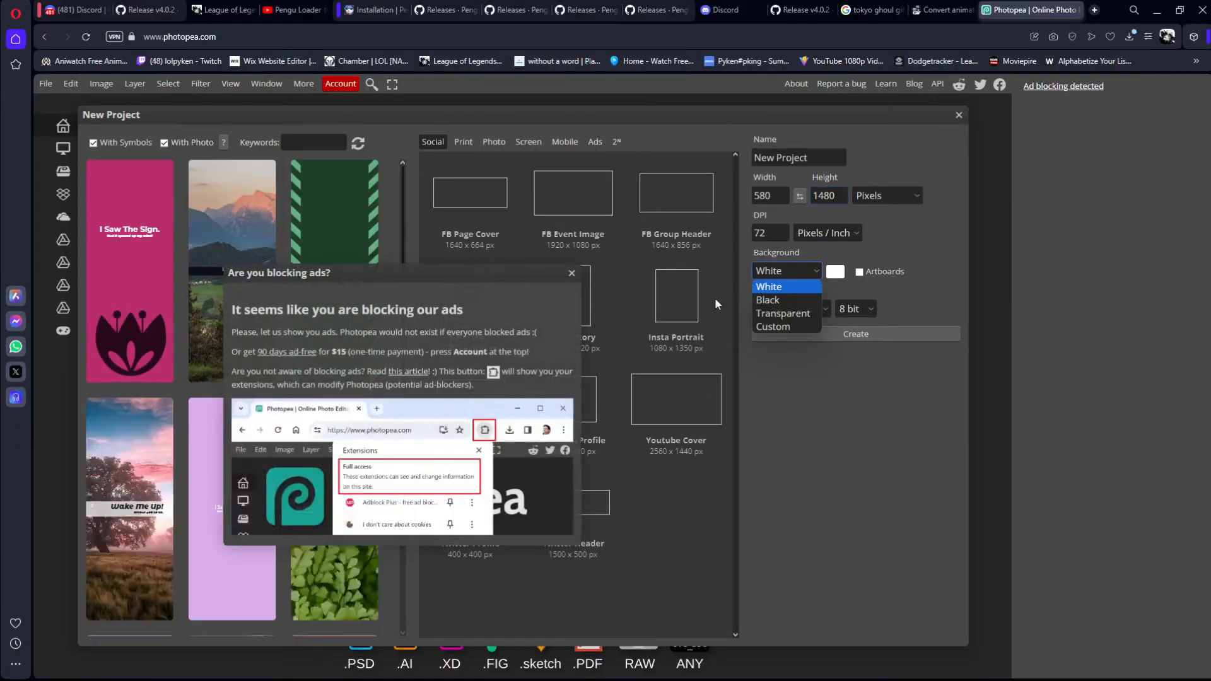
pyautogui.click(779, 316)
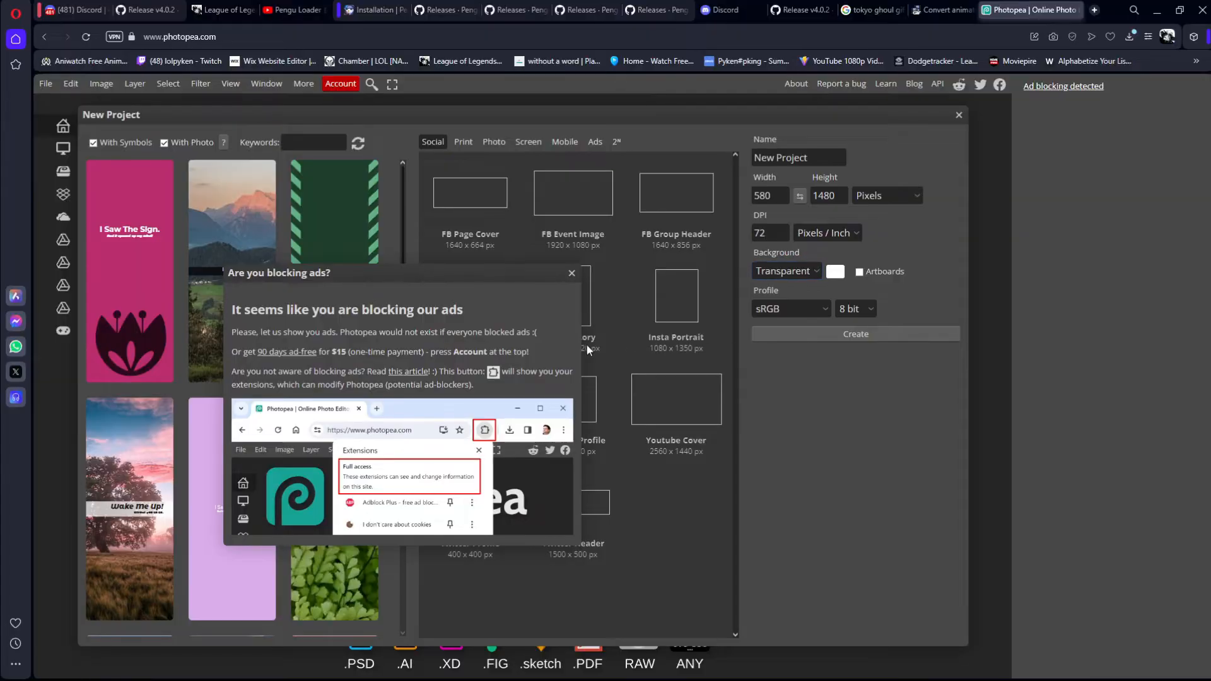
pyautogui.click(570, 275)
pyautogui.click(781, 334)
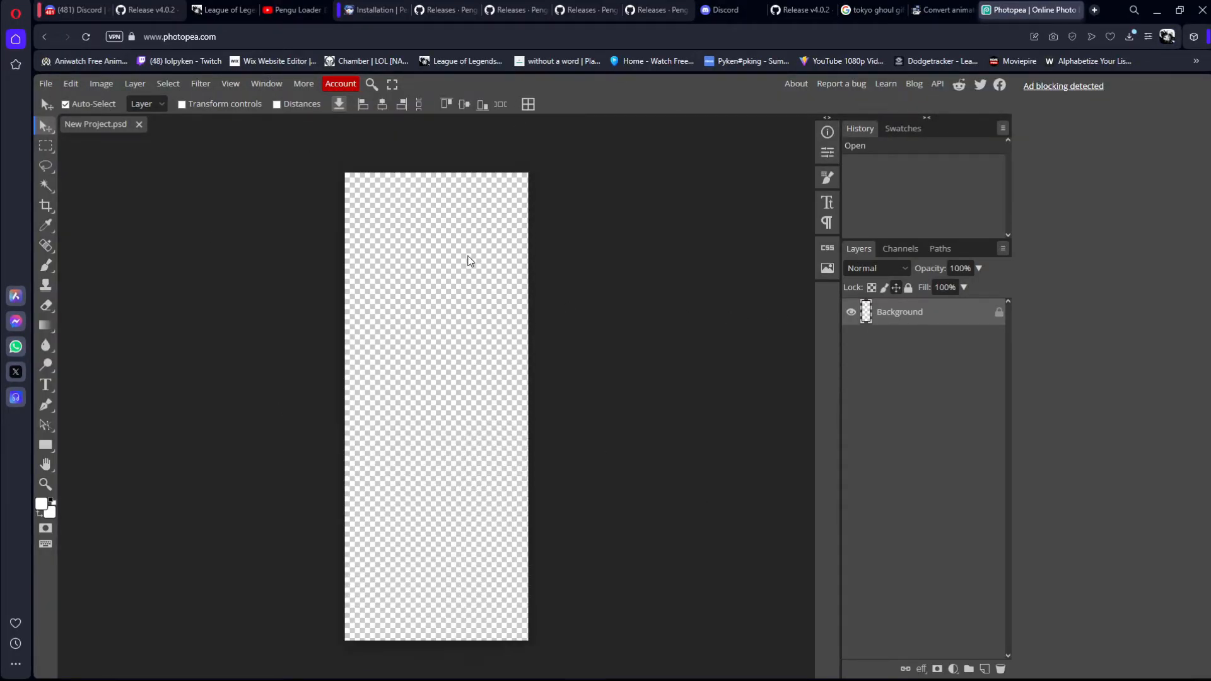
# Step: Place the Faker_1 banner image from the Regalia-Banners folder onto the empty canvas
pyautogui.hotkey('alt', 'Tab')
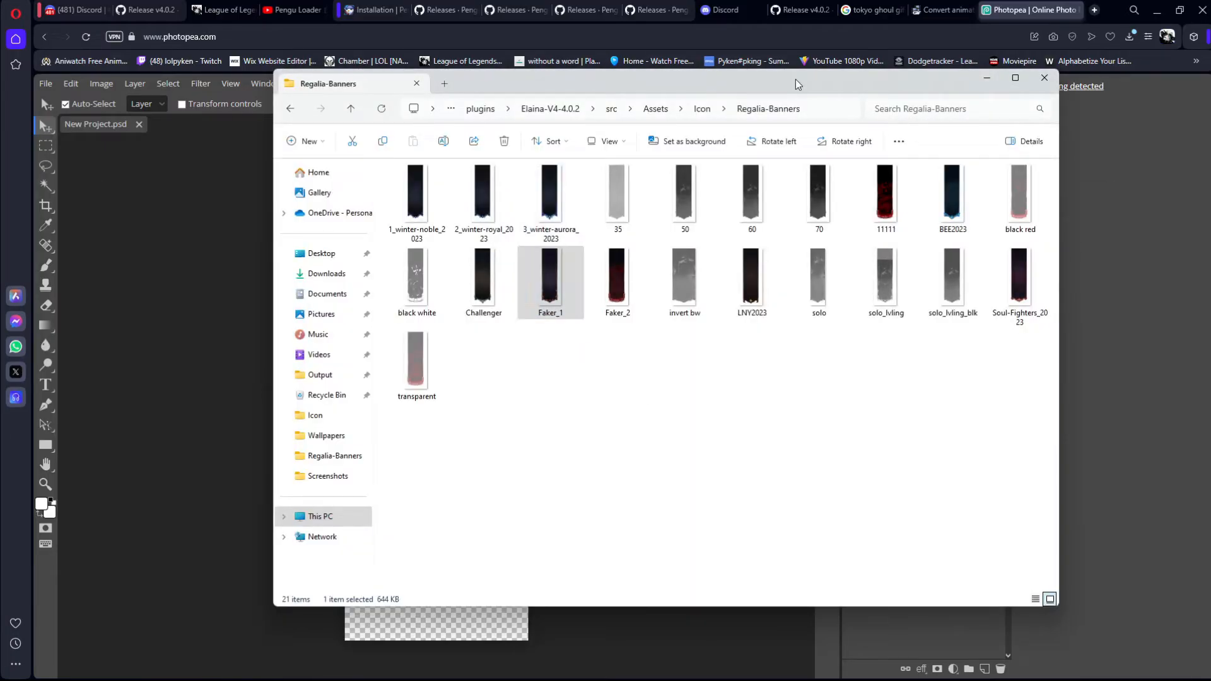
pyautogui.moveTo(796, 78); pyautogui.dragTo(1029, 94)
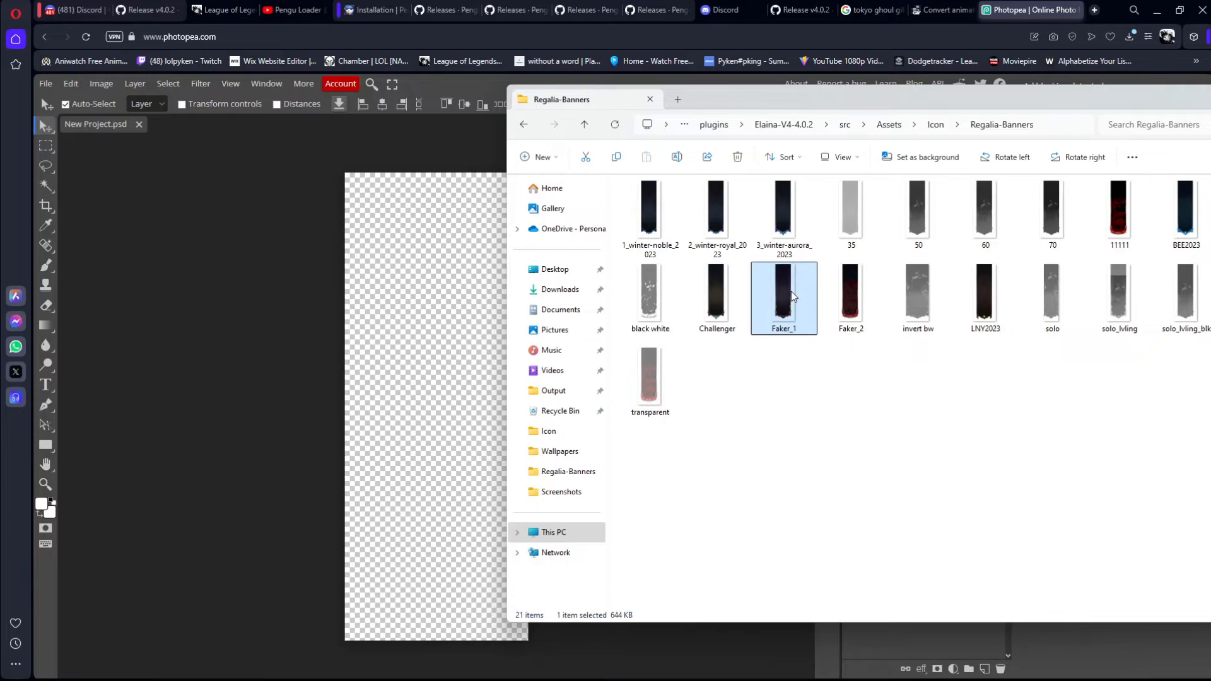
pyautogui.moveTo(791, 290); pyautogui.dragTo(474, 388)
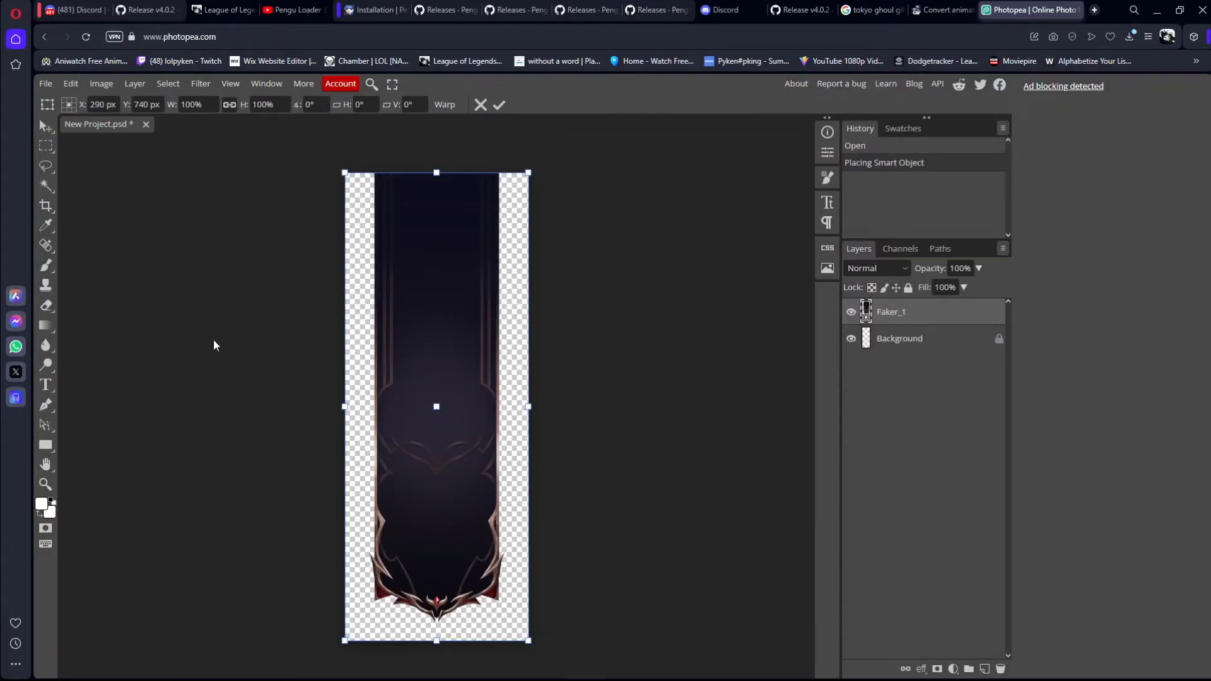
# Step: Apply a Black & White adjustment to the Faker_1 layer with Red 300, Yellow, Green and Cyan -200, and Blue at its minimum
pyautogui.click(101, 83)
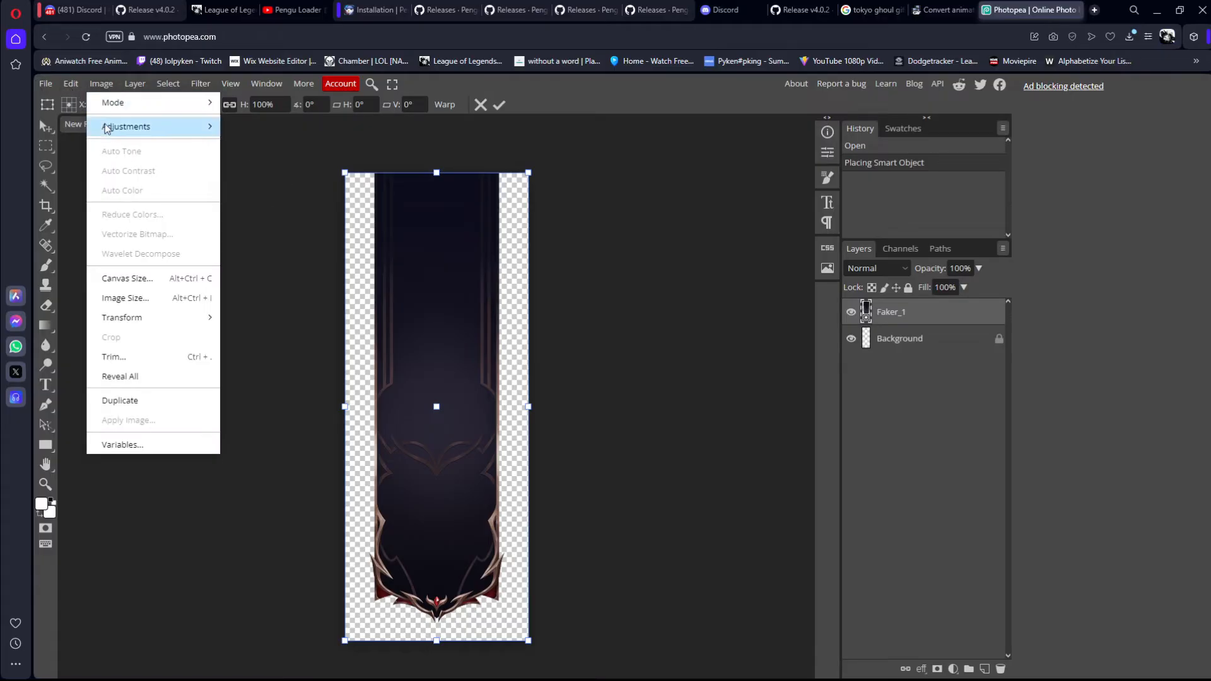
pyautogui.moveTo(151, 126)
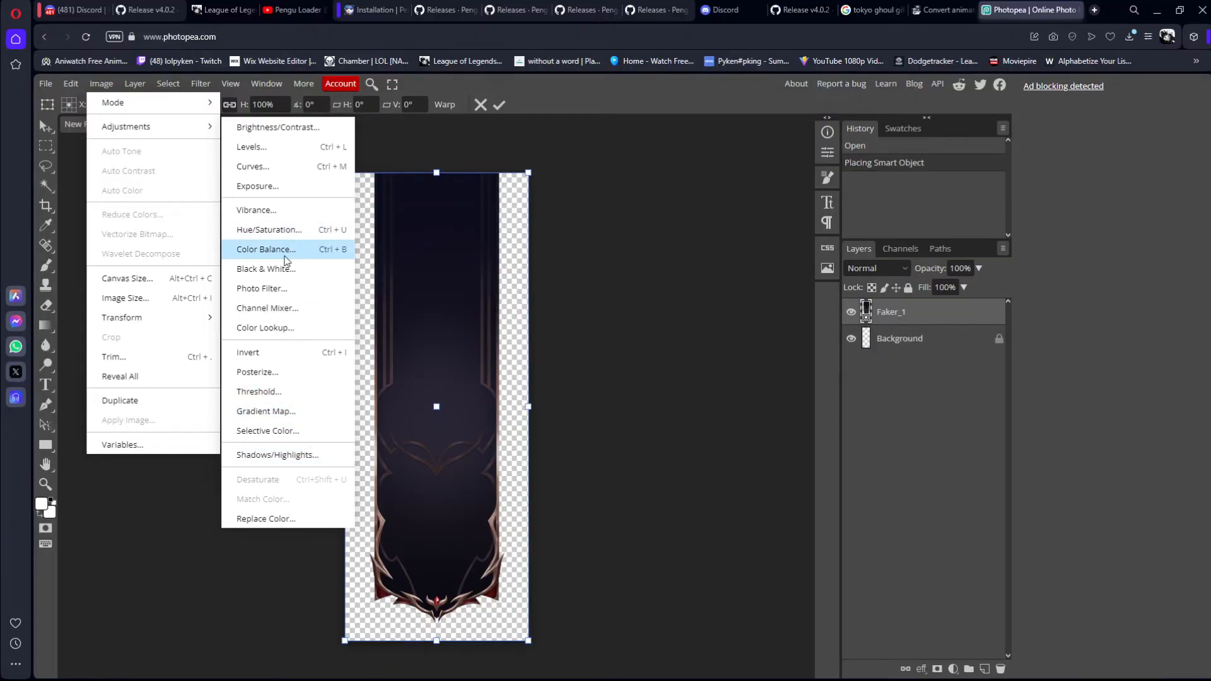
pyautogui.click(276, 268)
pyautogui.moveTo(195, 186); pyautogui.dragTo(798, 180)
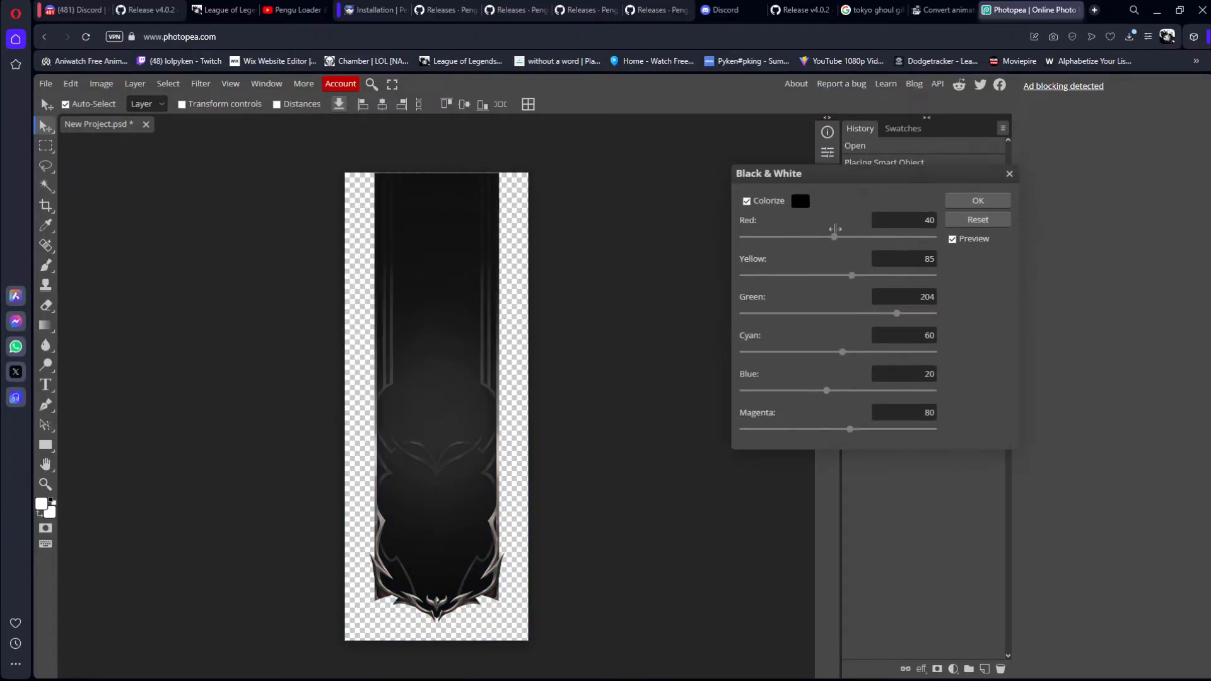
pyautogui.moveTo(833, 237); pyautogui.dragTo(936, 237)
pyautogui.moveTo(851, 275); pyautogui.dragTo(743, 276)
pyautogui.moveTo(892, 314); pyautogui.dragTo(742, 315)
pyautogui.moveTo(841, 353); pyautogui.dragTo(741, 354)
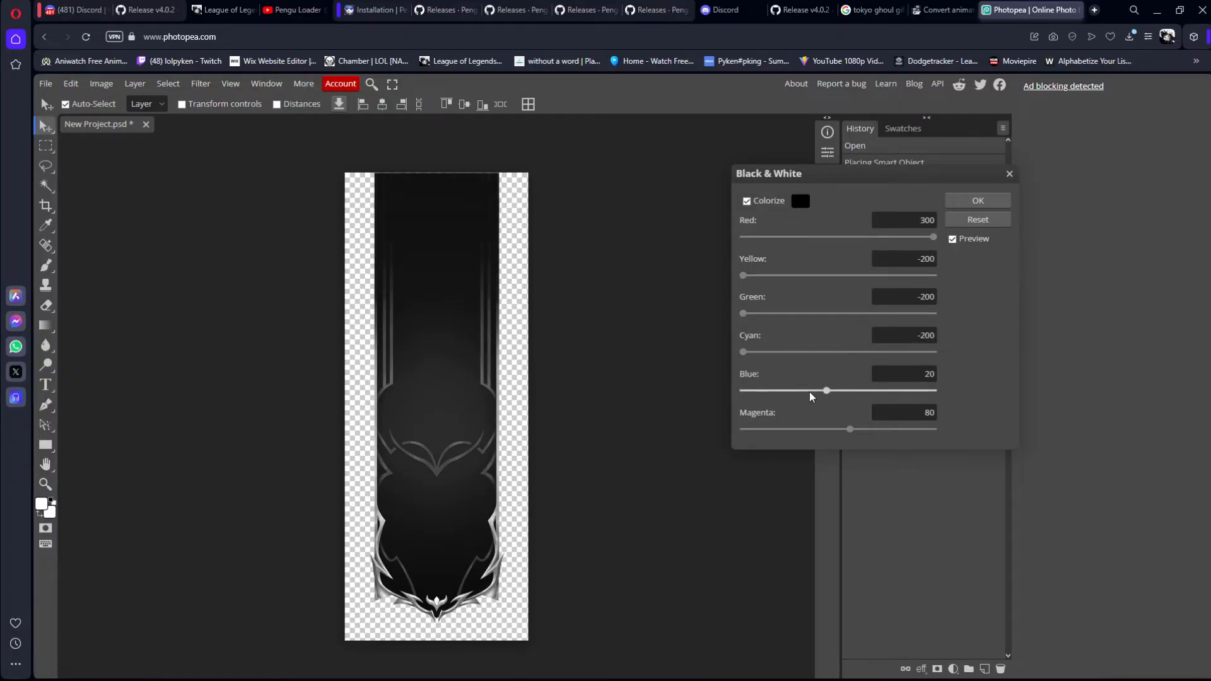
pyautogui.moveTo(823, 392); pyautogui.dragTo(741, 393)
pyautogui.click(978, 201)
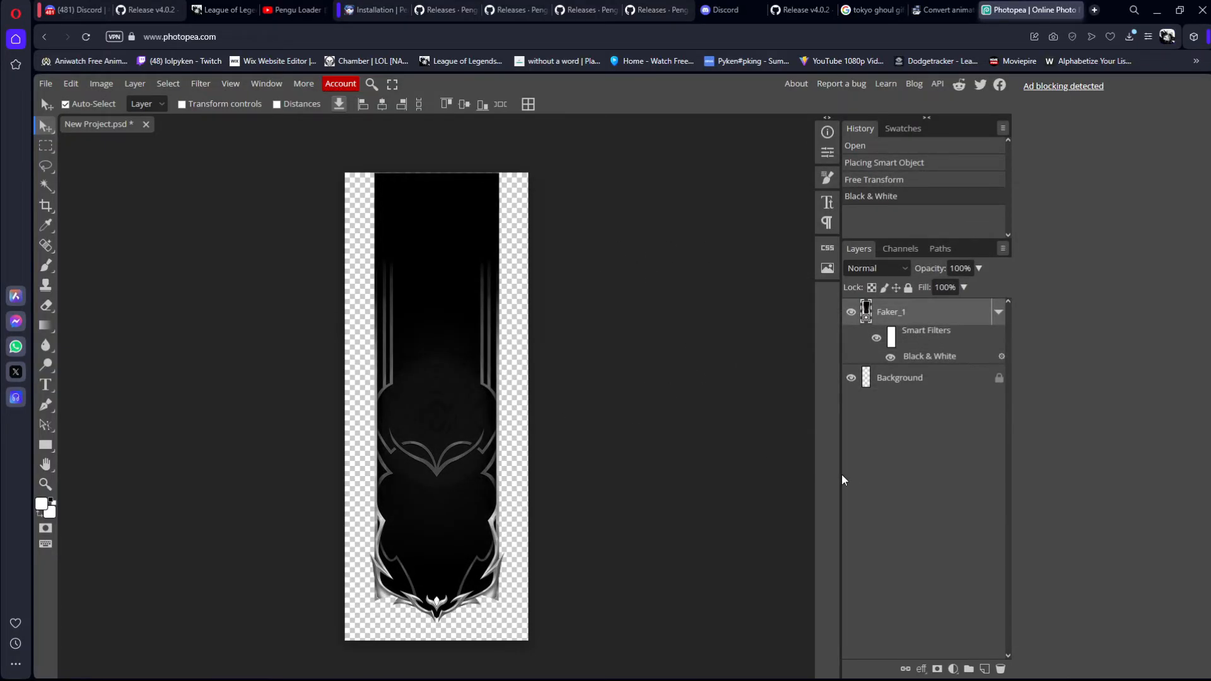
# Step: Open the Downloads folder in File Explorer and place the a31dec34ff6d247a7bac4bb4b9093e47 JPG into the banner project
pyautogui.moveTo(769, 680)
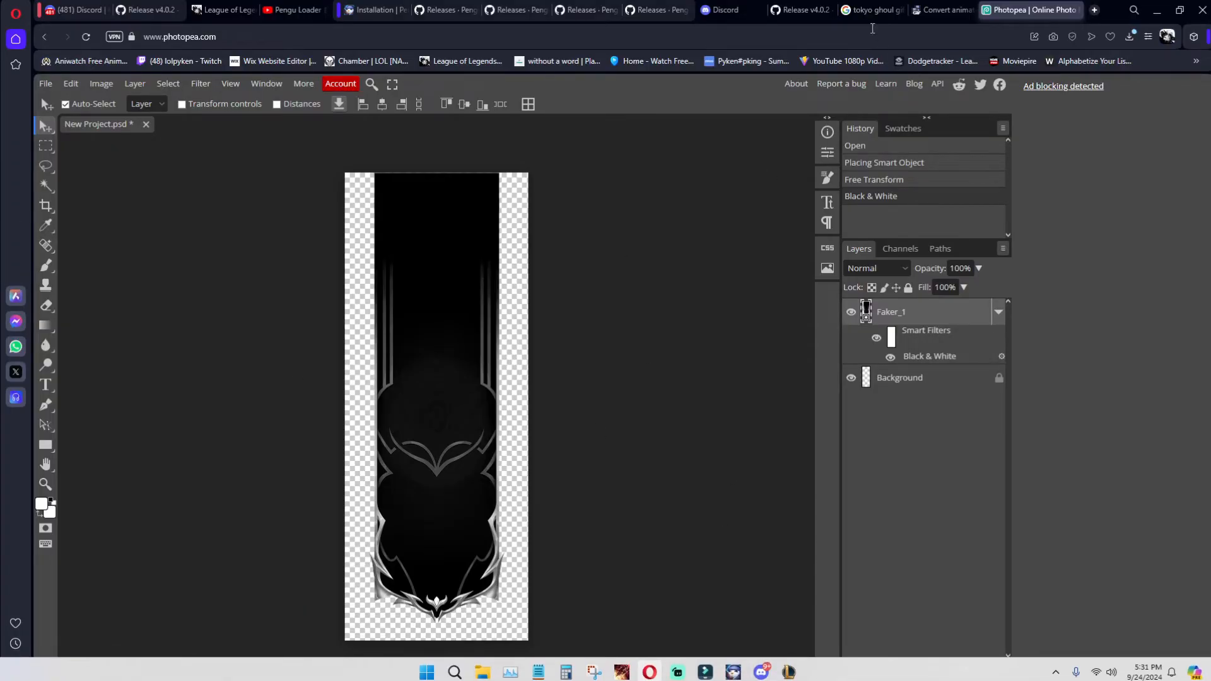
pyautogui.moveTo(546, 679)
pyautogui.moveTo(481, 667)
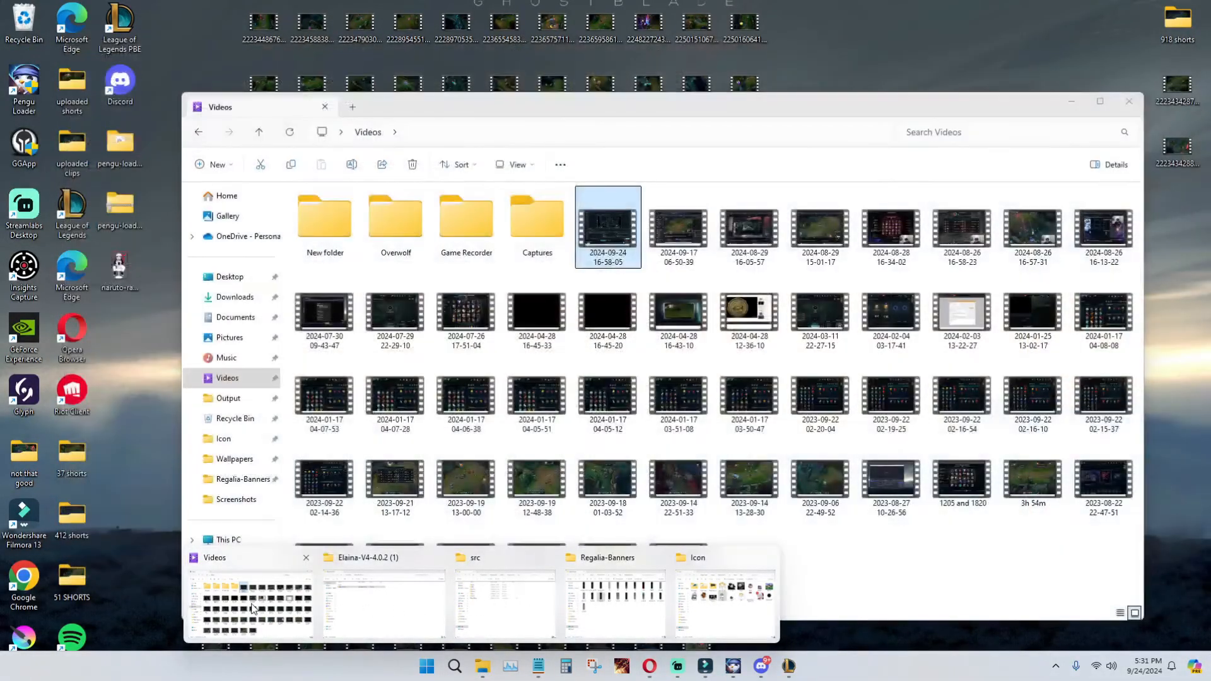
pyautogui.click(252, 603)
pyautogui.click(234, 297)
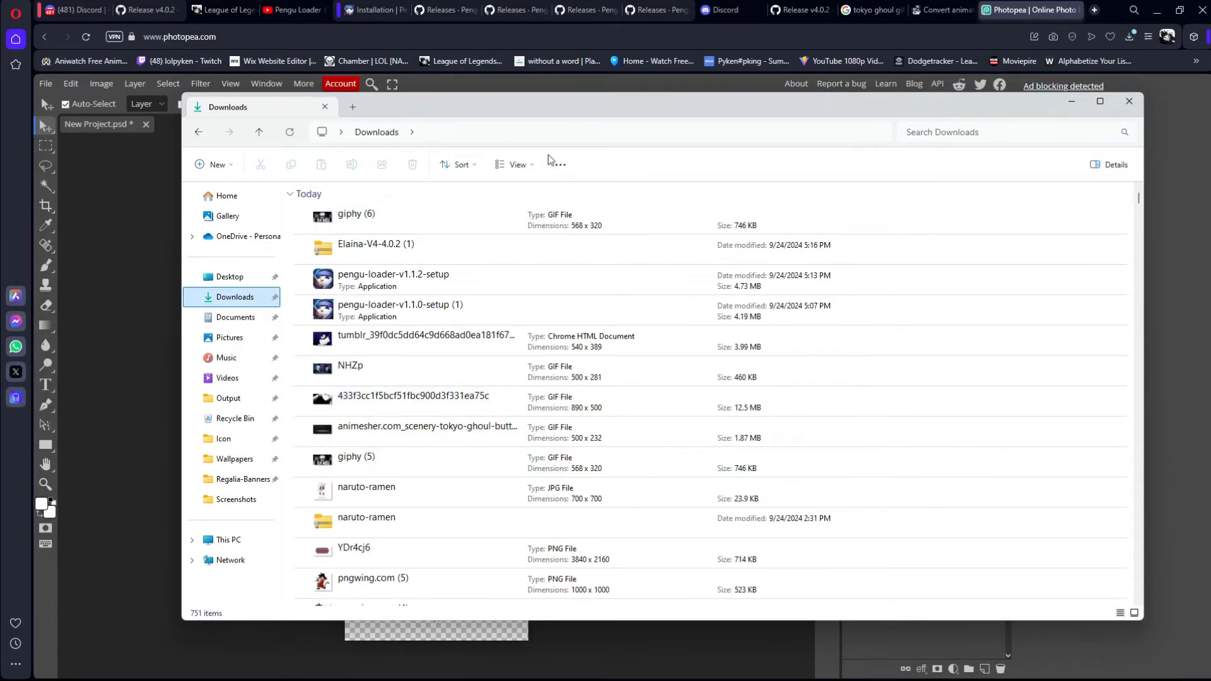
pyautogui.click(579, 120)
pyautogui.scroll(-2, 527, 414)
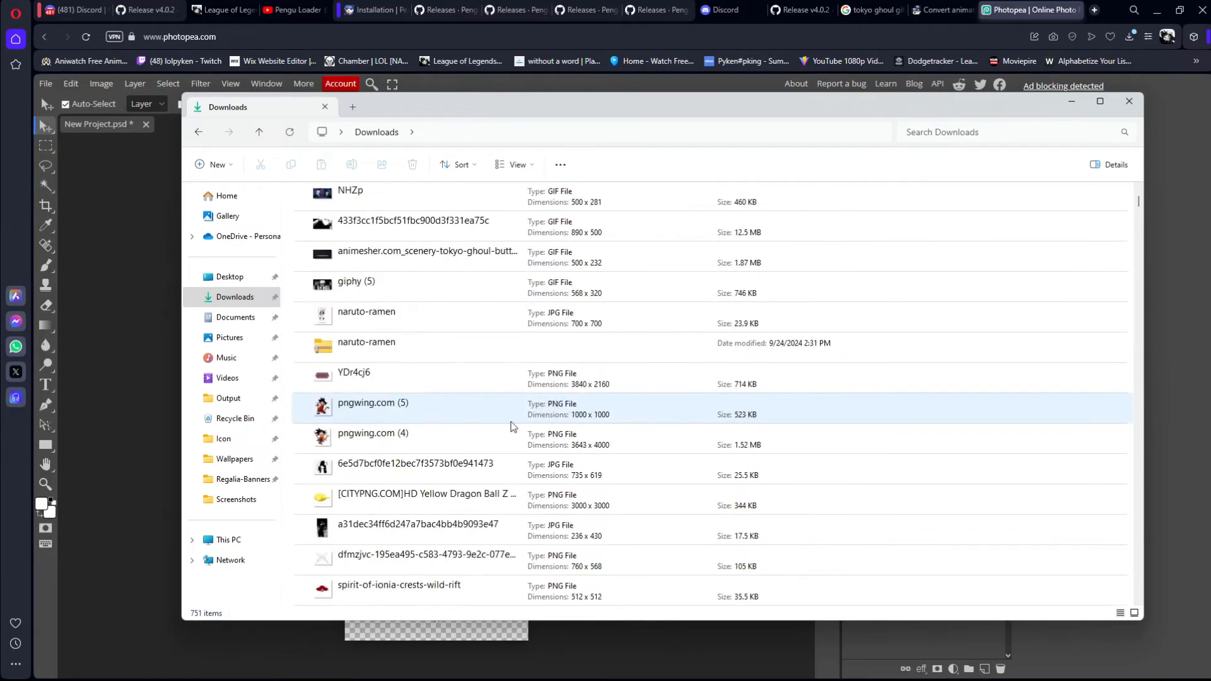
pyautogui.moveTo(627, 107); pyautogui.dragTo(1012, 139)
pyautogui.moveTo(801, 555); pyautogui.dragTo(416, 397)
# Step: Scale the placed figure image to about 196% and centre it over the banner at about X 290 px, Y 718 px
pyautogui.moveTo(435, 340); pyautogui.dragTo(459, 187)
pyautogui.moveTo(415, 251); pyautogui.dragTo(432, 236)
pyautogui.moveTo(534, 309); pyautogui.dragTo(449, 308)
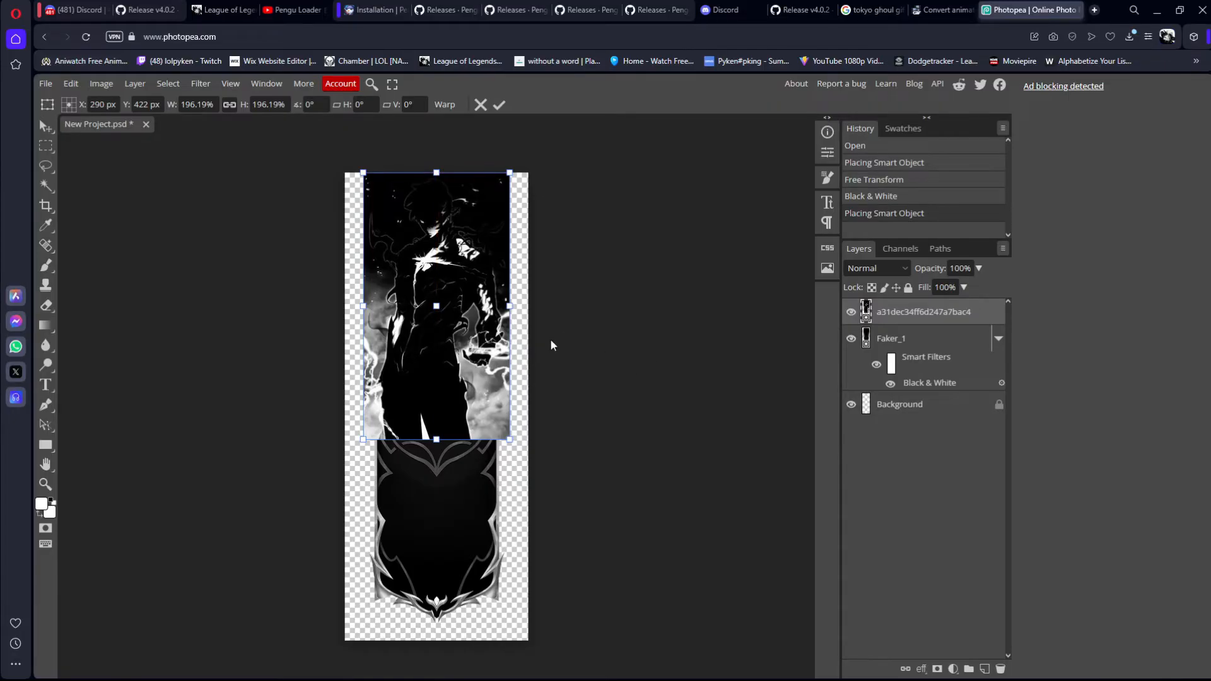
pyautogui.moveTo(427, 268); pyautogui.dragTo(429, 362)
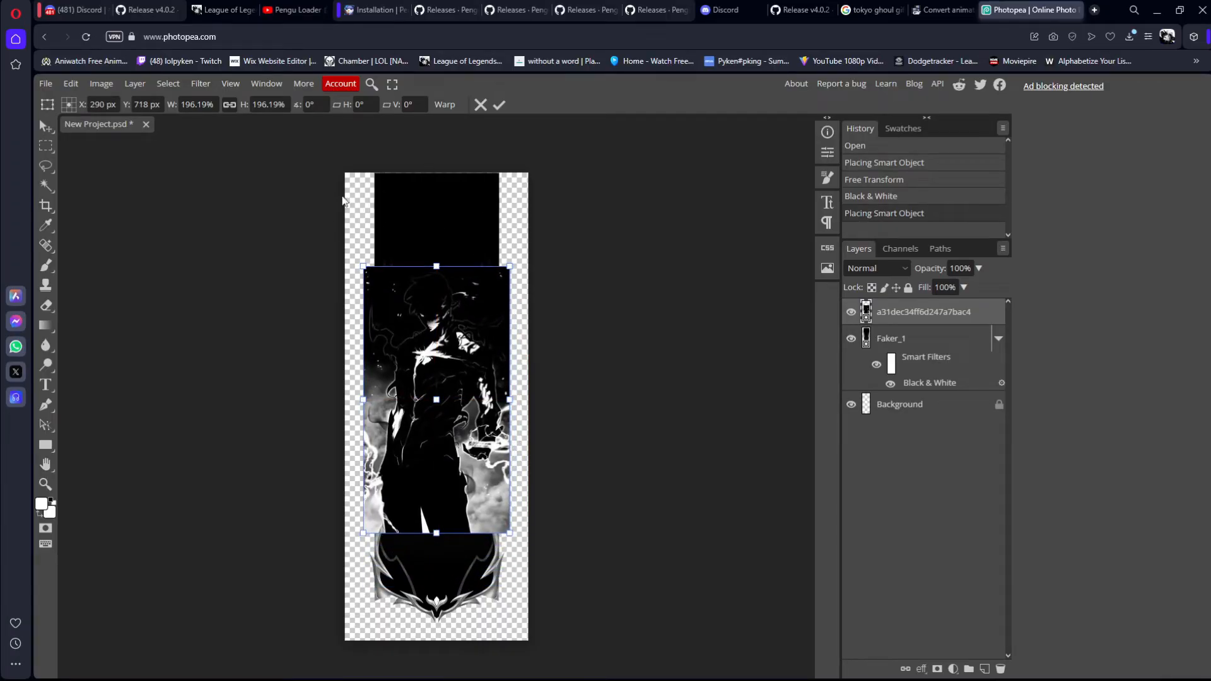
# Step: Switch to the League client to examine the banner in the Ranked Solo/Duo lobby, and return to Photopea
pyautogui.hotkey('alt', 'Tab')
pyautogui.click(699, 433)
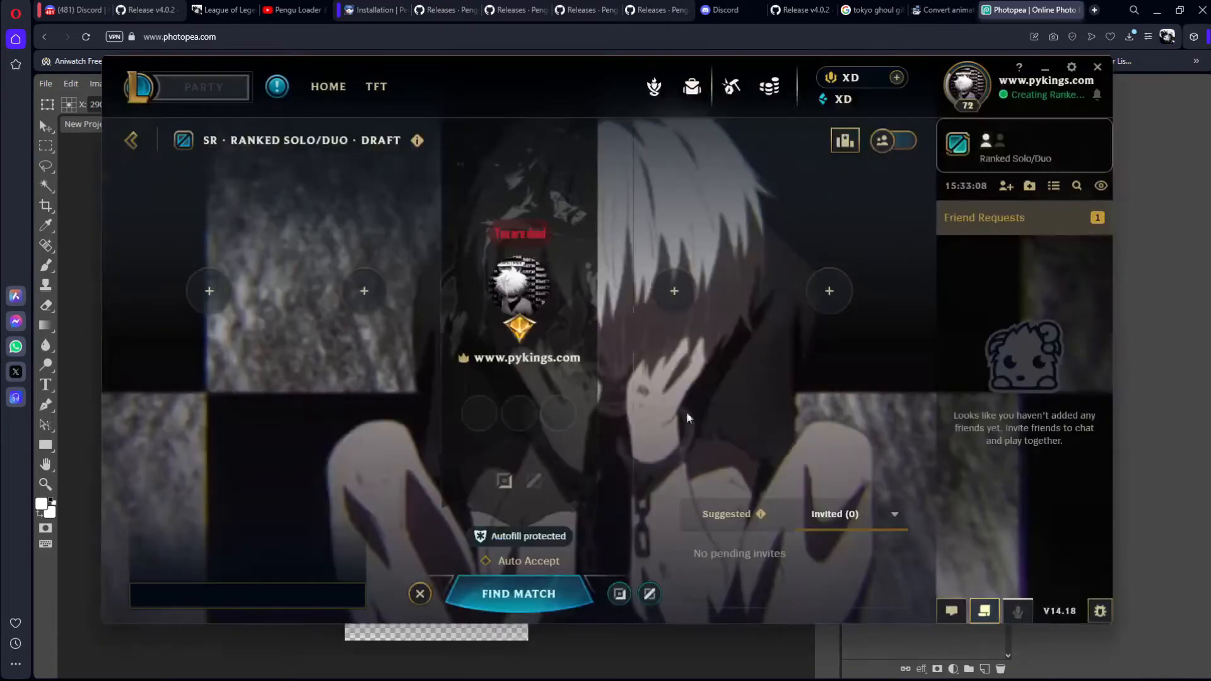
pyautogui.hotkey('alt', 'Tab')
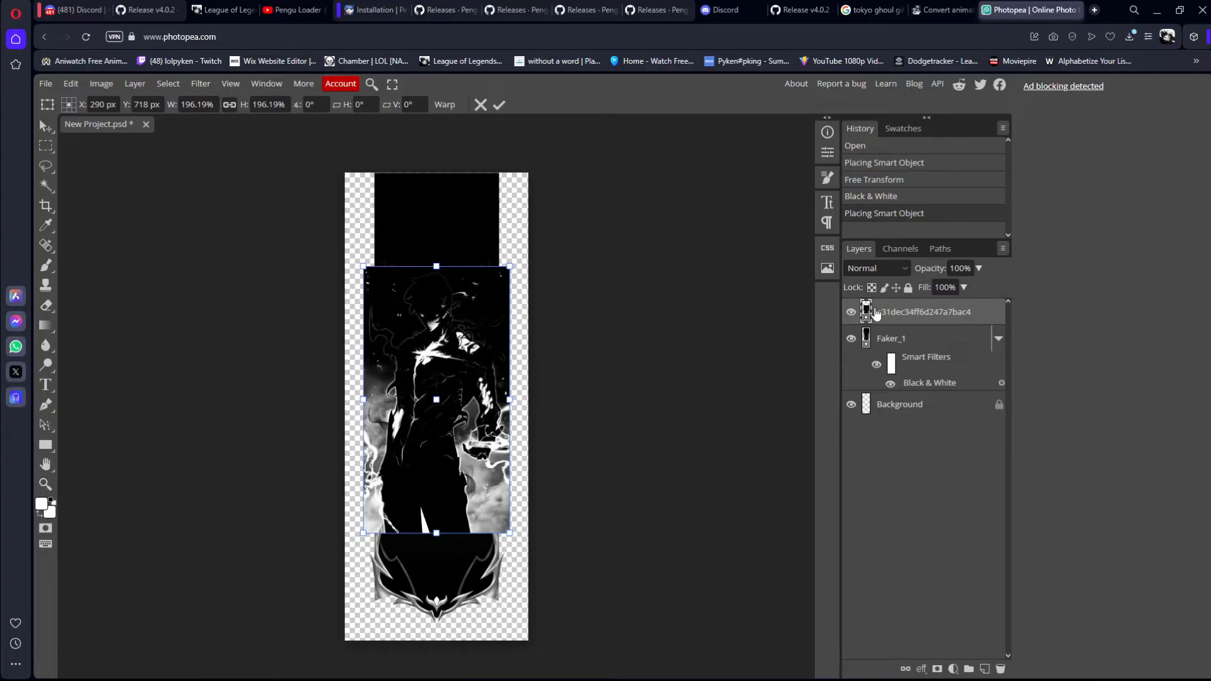
# Step: Select the figure layer's pixels, set the Eraser brush to about 155 px, and rasterize the layer for erasing
pyautogui.keyDown('ctrl'); pyautogui.click(876, 313); pyautogui.keyUp('ctrl')
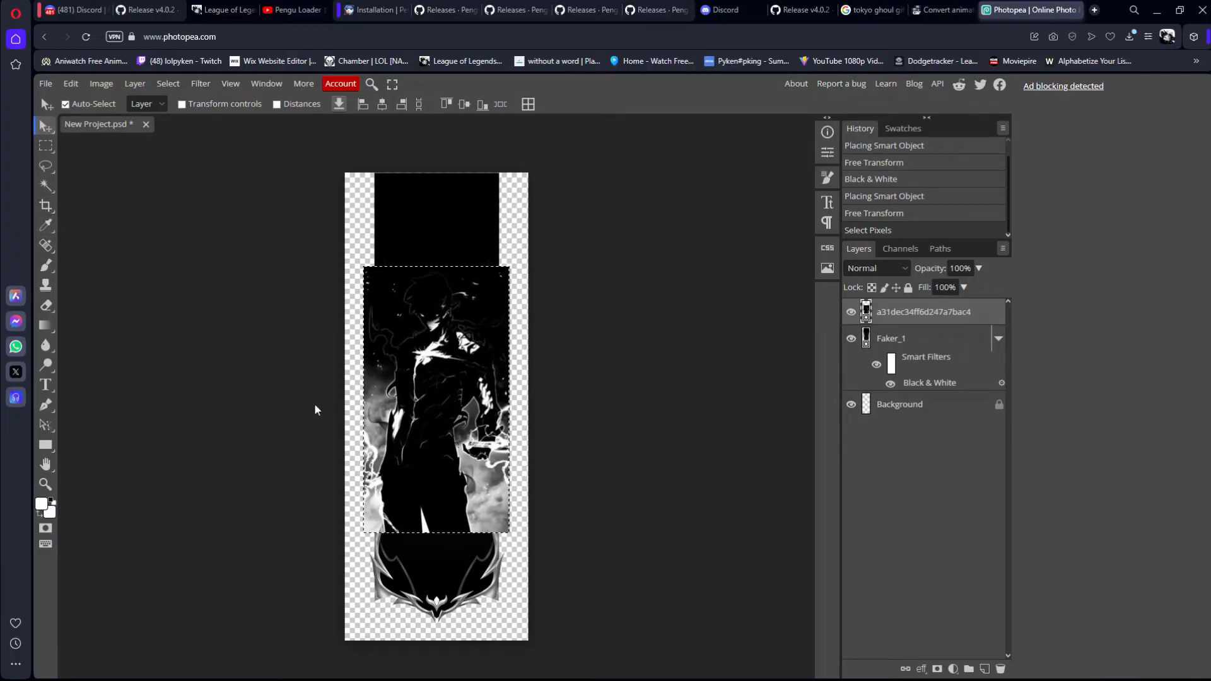
pyautogui.click(46, 305)
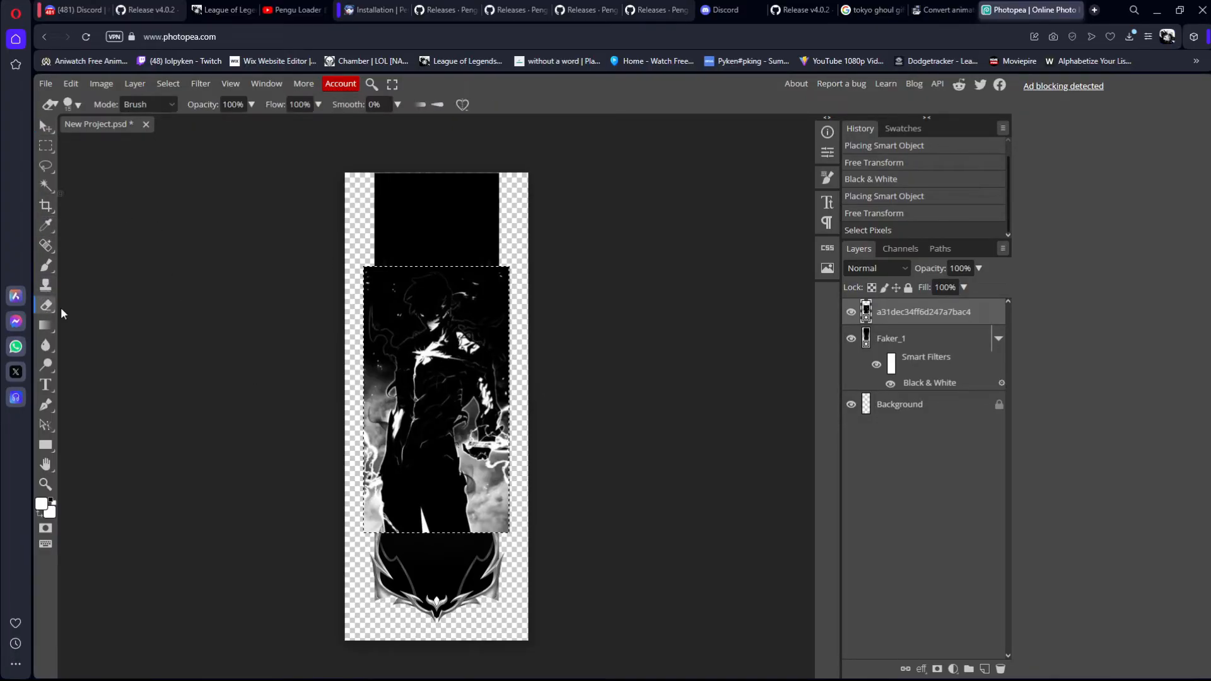
pyautogui.click(71, 104)
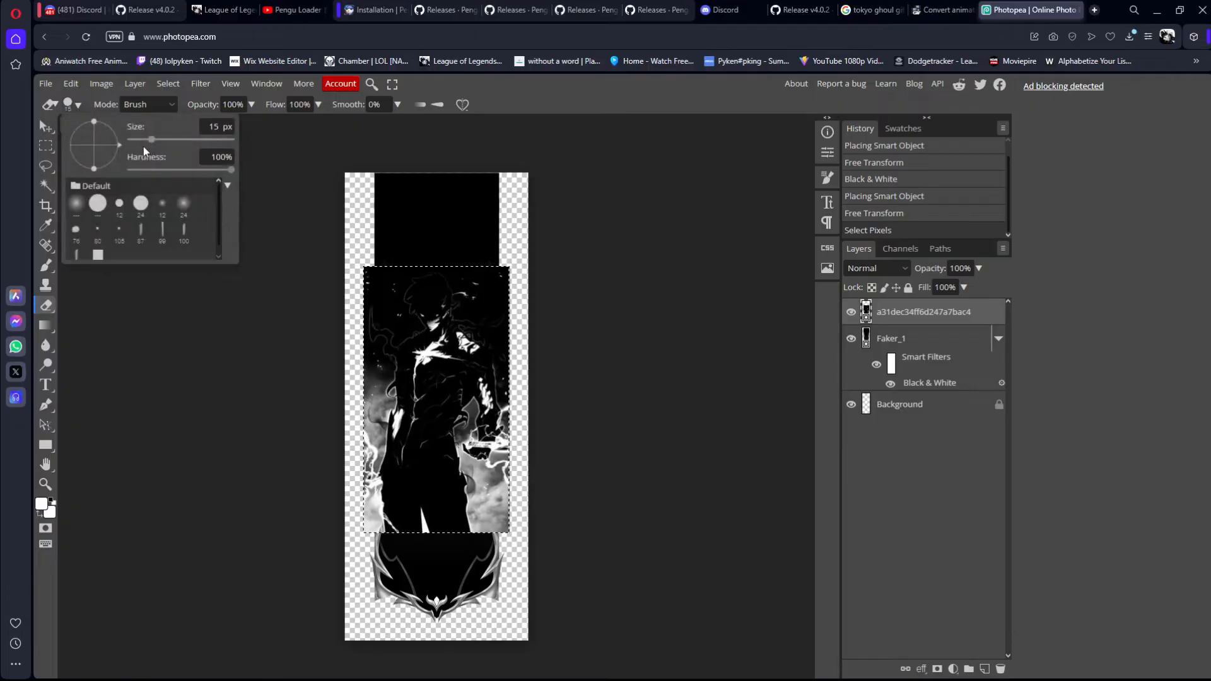
pyautogui.moveTo(173, 145); pyautogui.dragTo(187, 140)
pyautogui.click(530, 265)
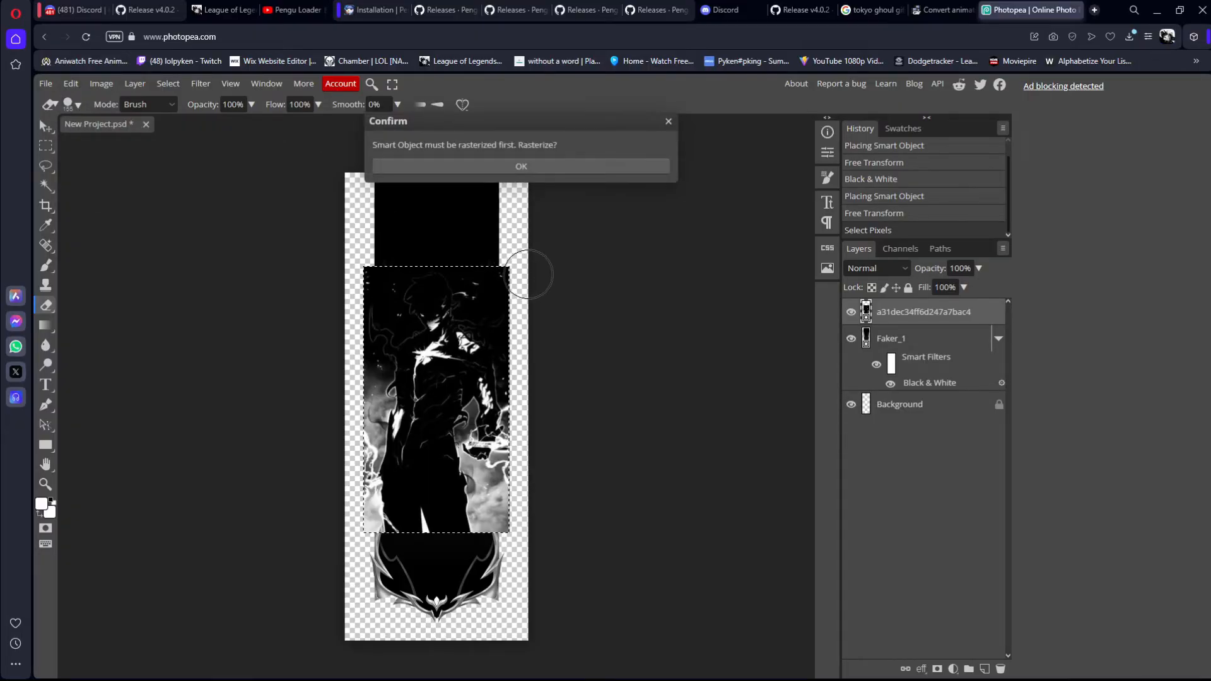
pyautogui.click(542, 166)
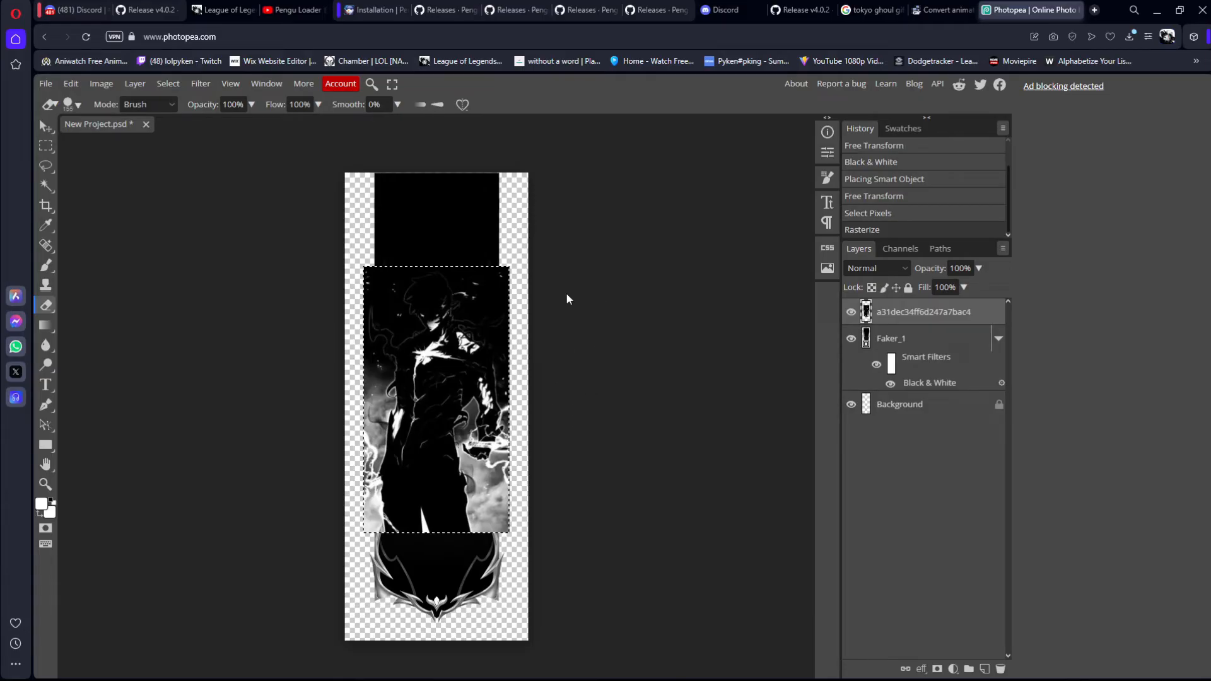
# Step: Erase the strip of the figure image that overhangs the banner's right edge, from its upper corner down to its lower end
pyautogui.hotkey('ctrl', '+')
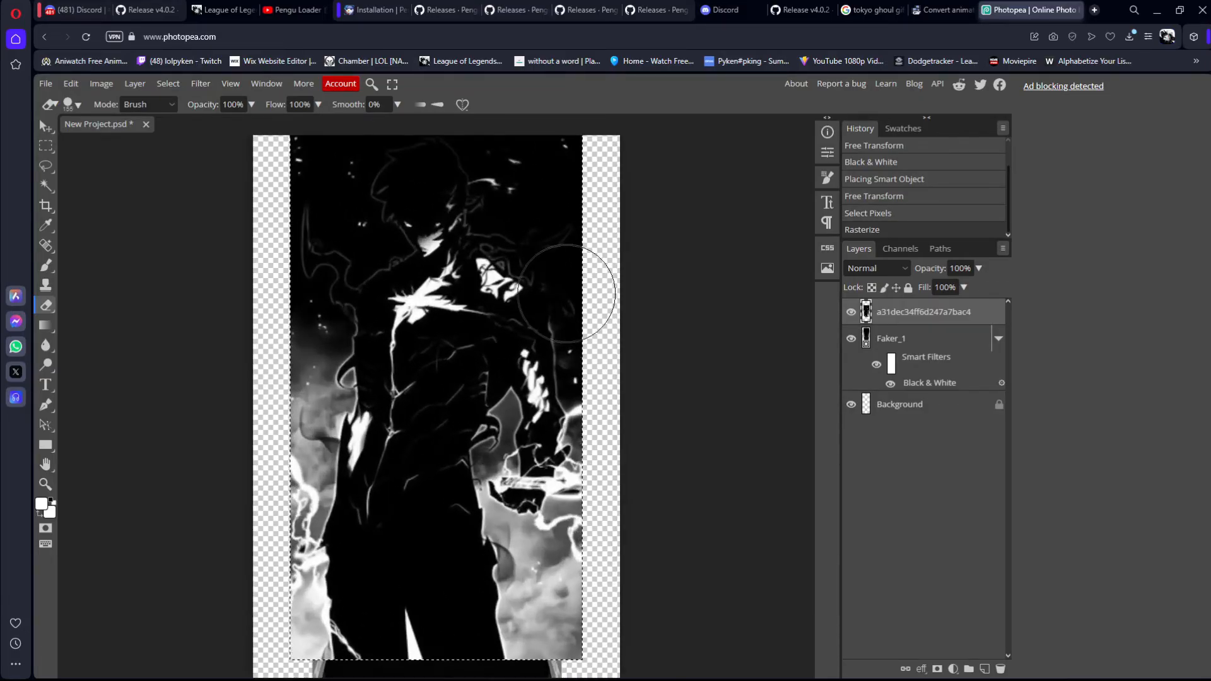
pyautogui.scroll(3, 607, 303)
pyautogui.moveTo(600, 353); pyautogui.dragTo(611, 321)
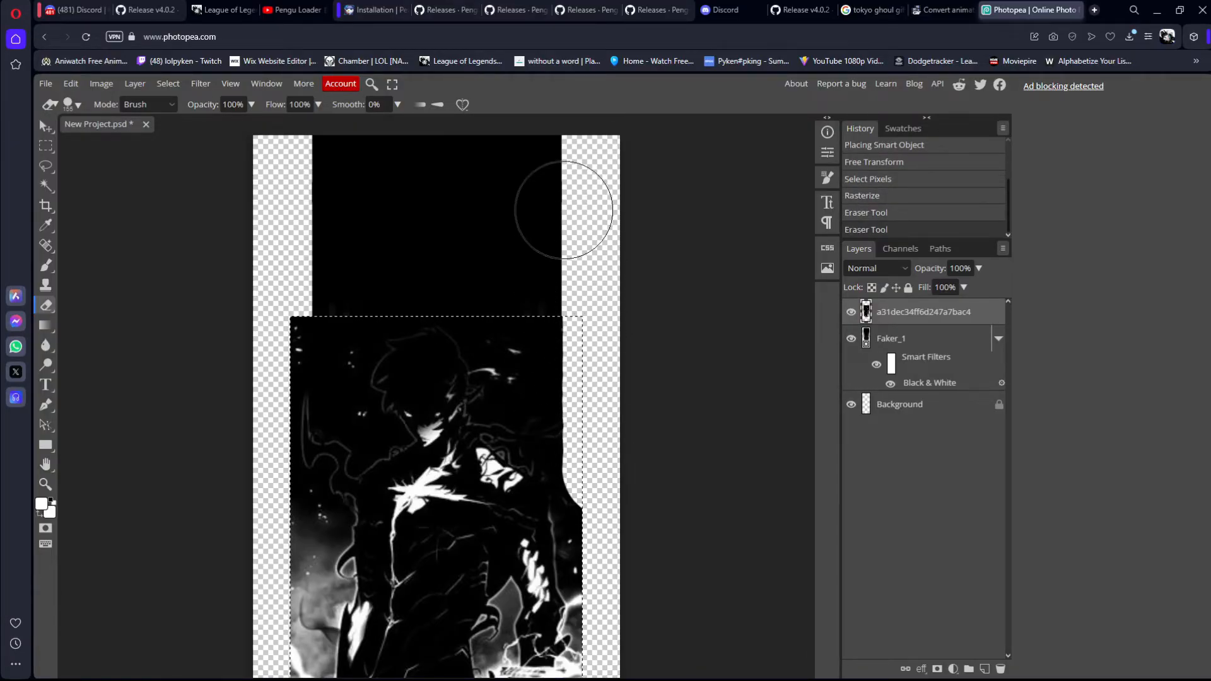
pyautogui.scroll(-5, 584, 671)
pyautogui.scroll(-2, 583, 670)
pyautogui.scroll(7, 554, 298)
pyautogui.scroll(-7, 567, 176)
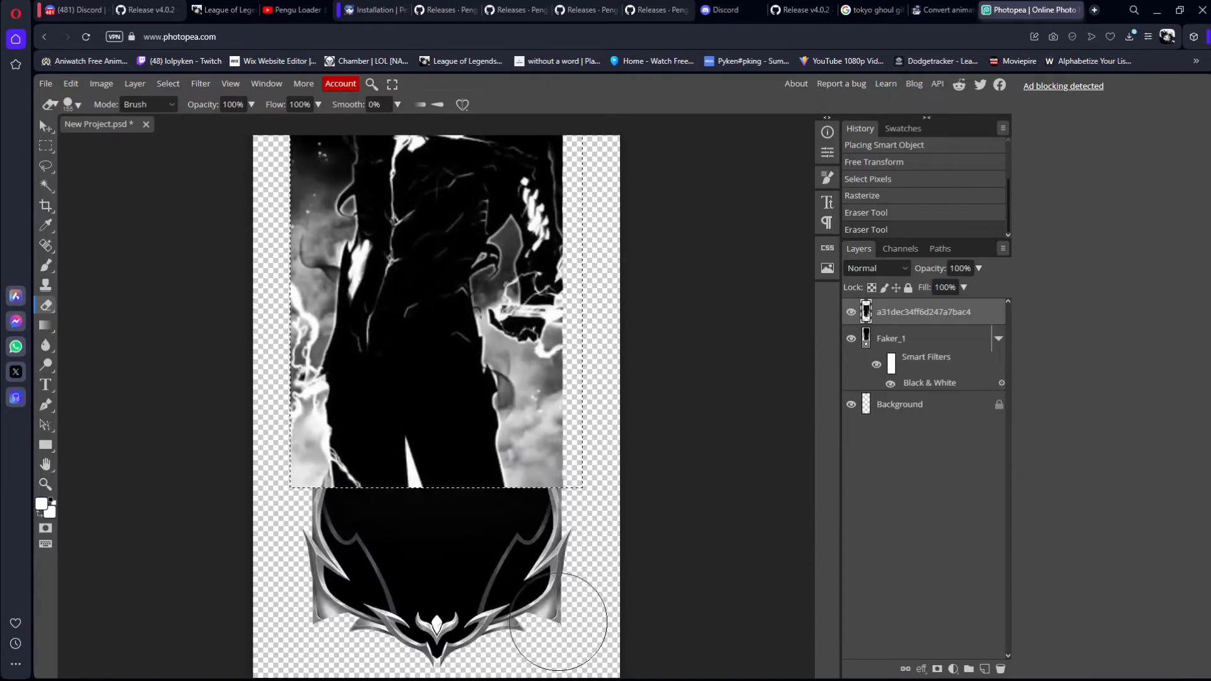
pyautogui.scroll(7, 593, 409)
pyautogui.moveTo(618, 399); pyautogui.dragTo(619, 256)
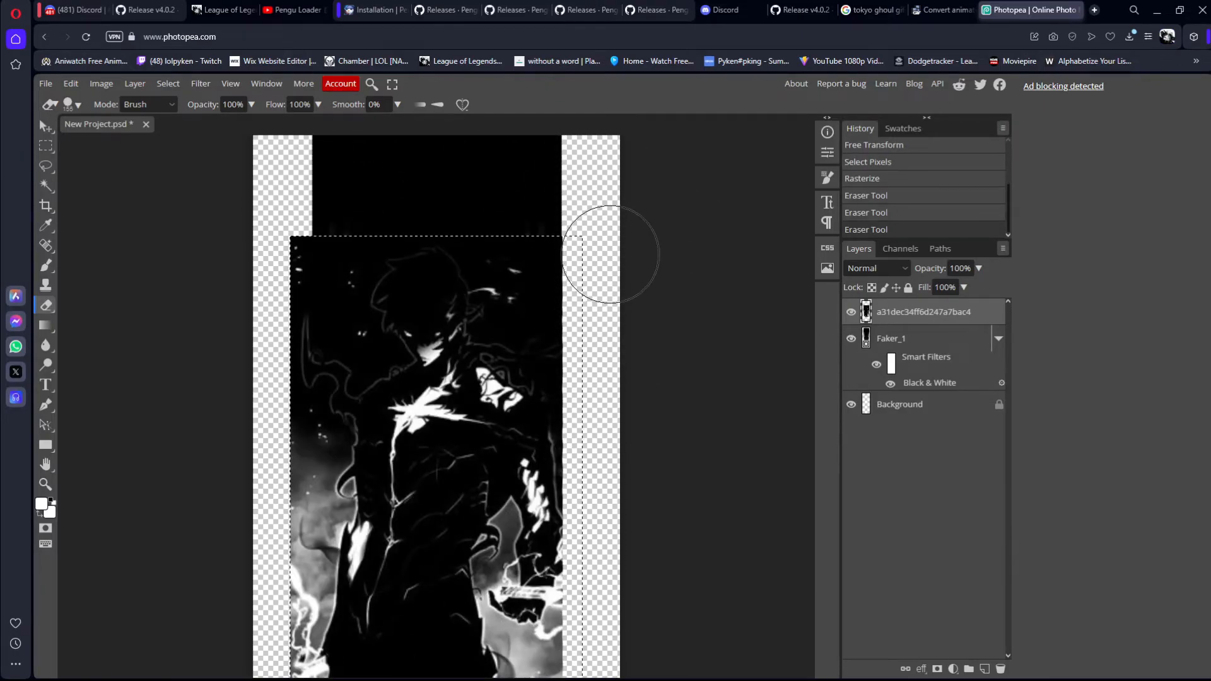
pyautogui.hotkey('ctrl', '+')
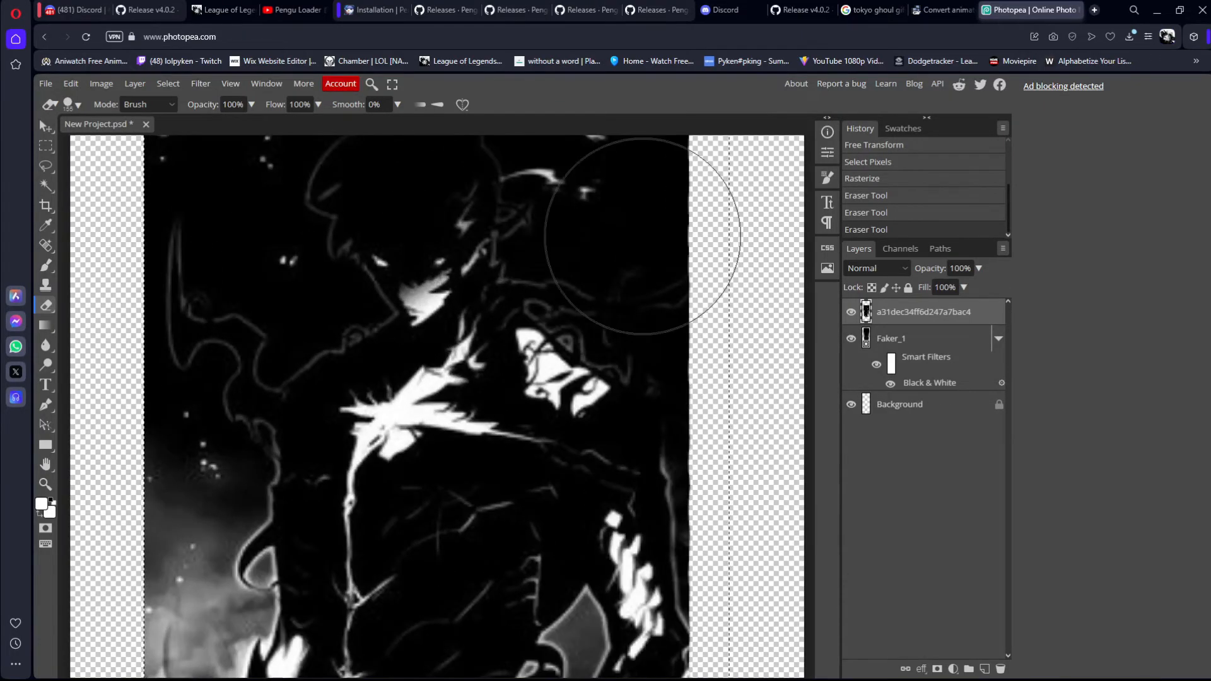
pyautogui.hscroll(1, 690, 335)
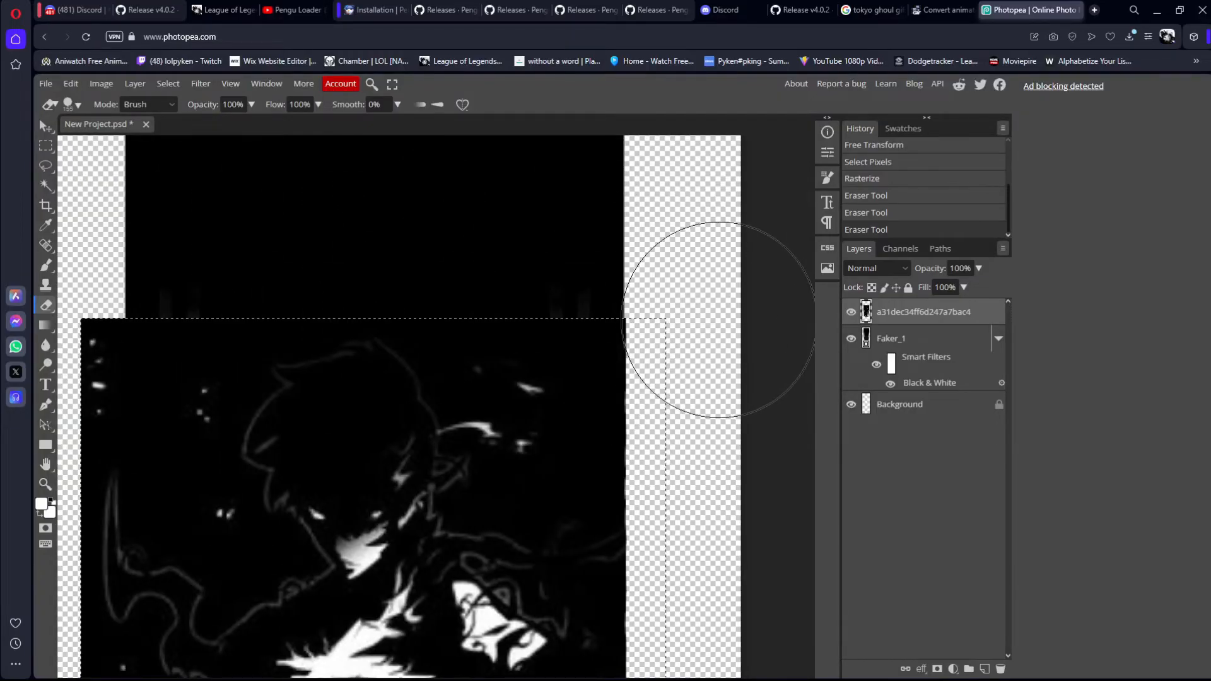
pyautogui.click(723, 319)
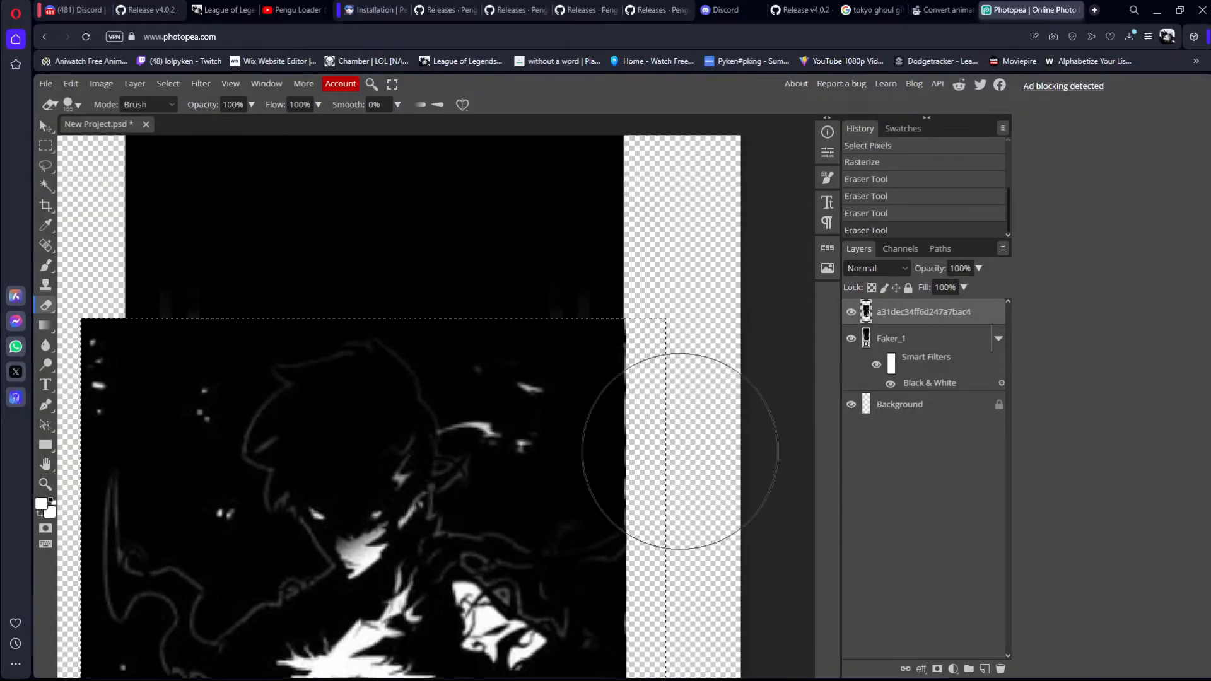
# Step: Check the figure image's right edge along its full height and erase the remaining overhang beyond the banner
pyautogui.scroll(1, 669, 158)
pyautogui.scroll(-5, 649, 218)
pyautogui.scroll(1, 530, 114)
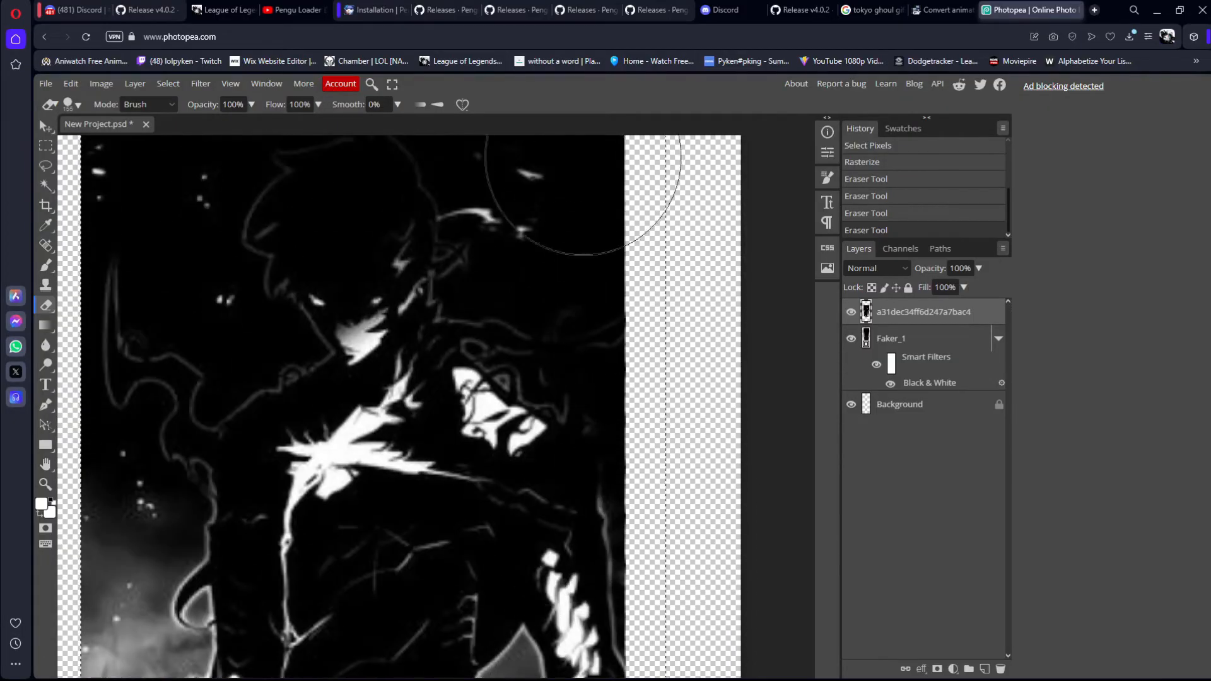
pyautogui.scroll(-4, 631, 410)
pyautogui.scroll(-5, 621, 486)
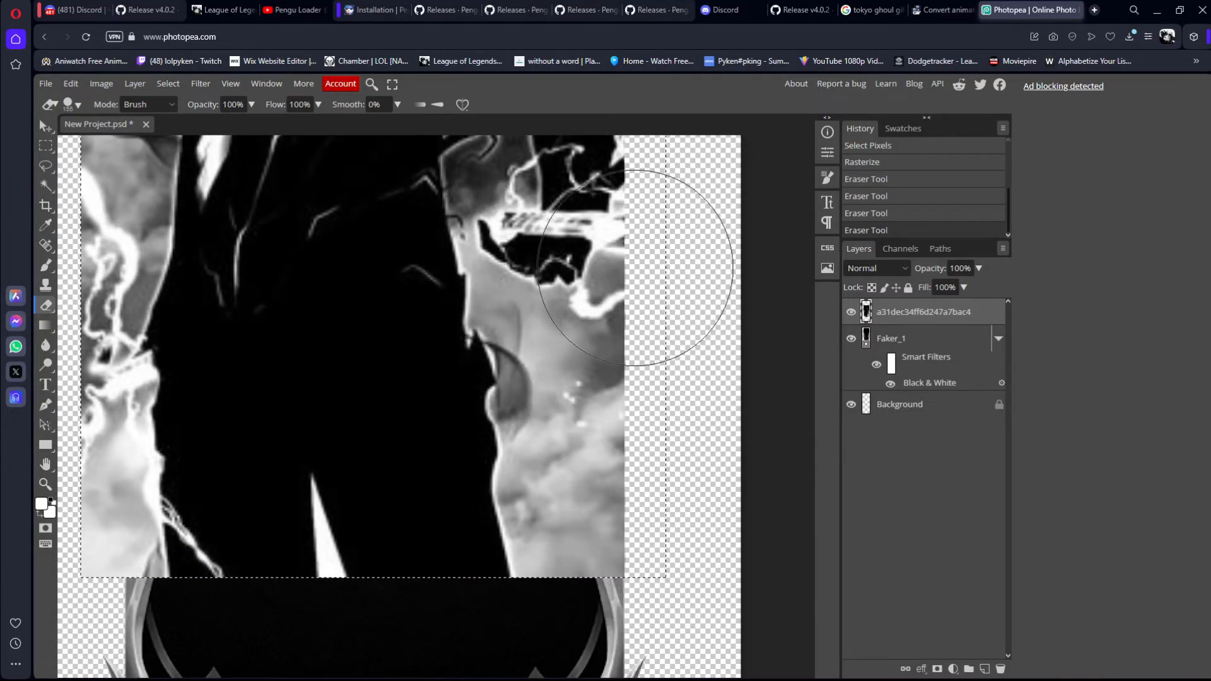
pyautogui.scroll(13, 635, 319)
pyautogui.click(612, 329)
# Step: Erase the strip of the figure image that overhangs the banner's left edge, from its upper corner down to its lower end
pyautogui.hscroll(-4, 611, 329)
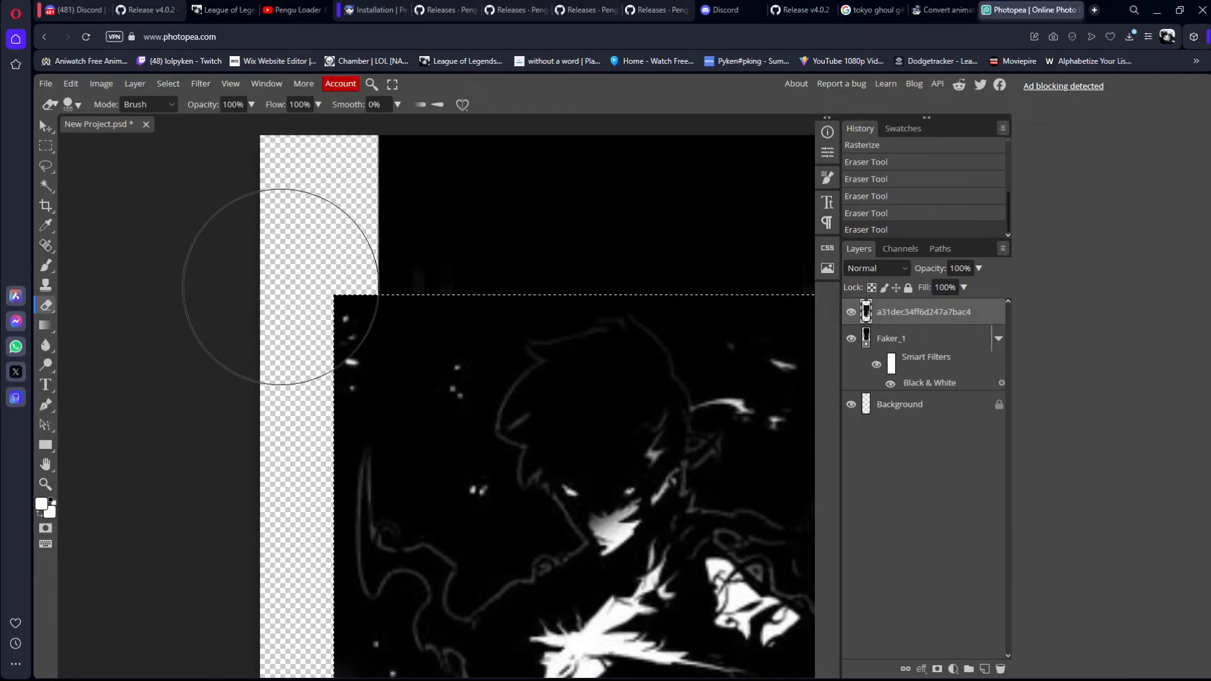
pyautogui.moveTo(281, 288); pyautogui.dragTo(281, 363)
pyautogui.hotkey('ctrl', 'z')
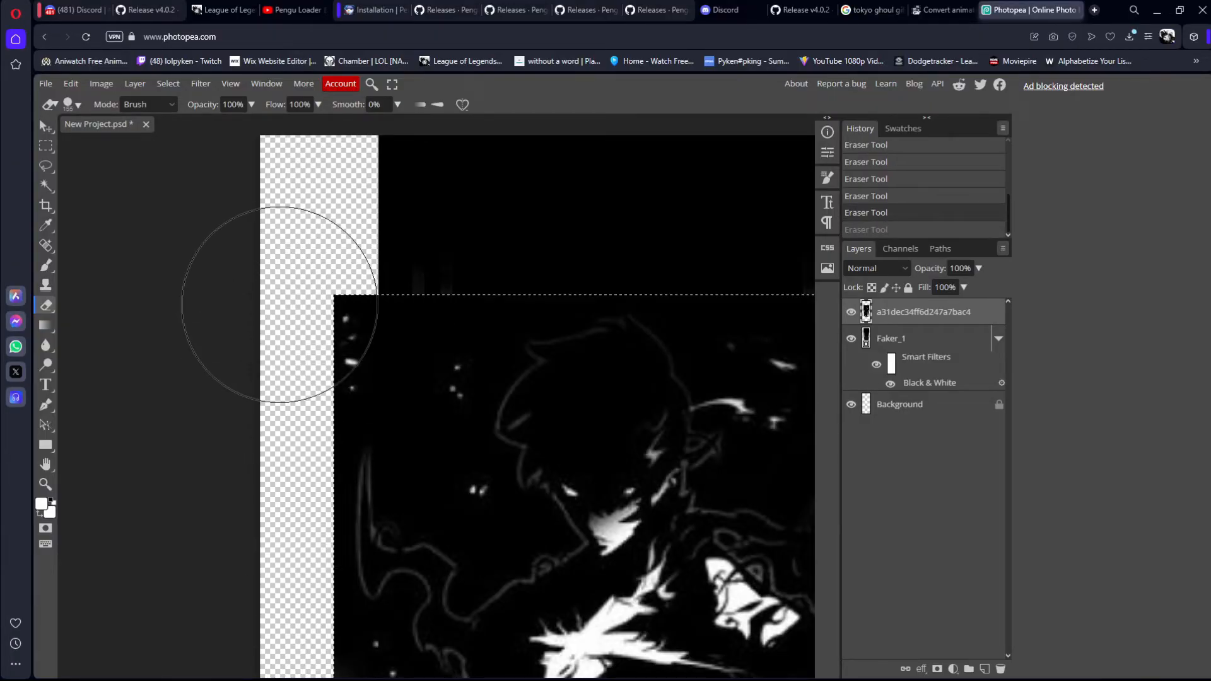
pyautogui.moveTo(279, 305)
pyautogui.mouseDown()
pyautogui.moveTo(262, 295)
pyautogui.moveTo(425, 372)
pyautogui.moveTo(436, 171)
pyautogui.mouseUp()
pyautogui.scroll(-10, 351, 230)
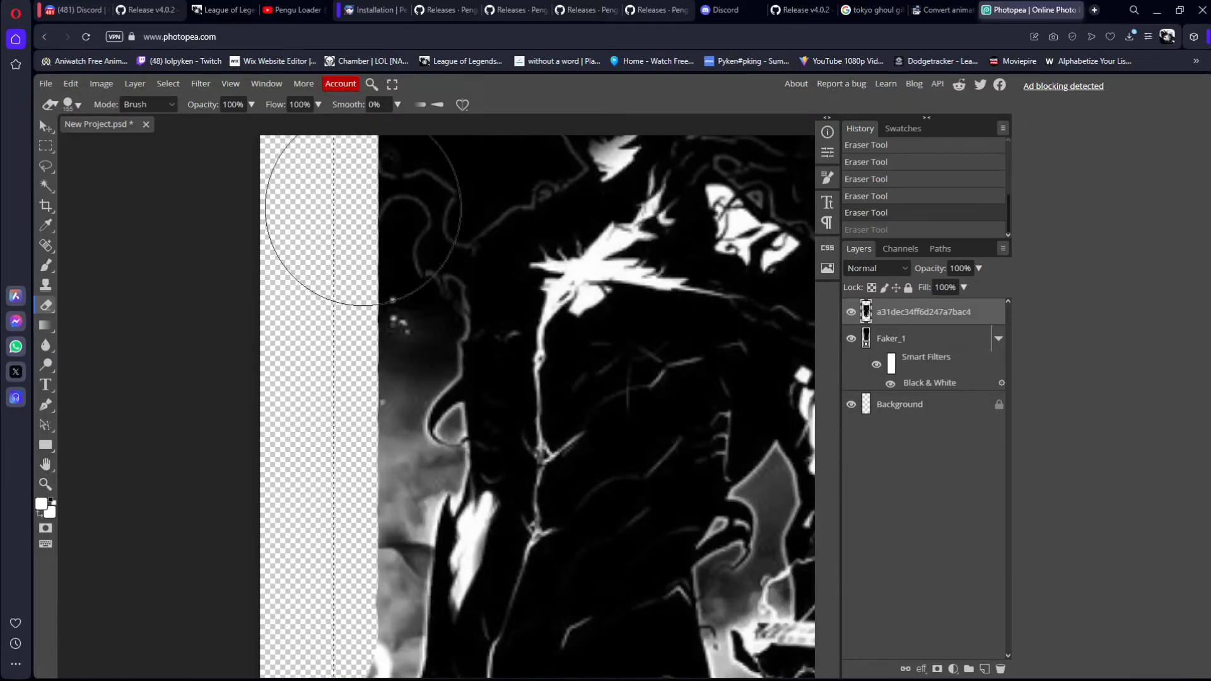
pyautogui.scroll(-2, 404, 378)
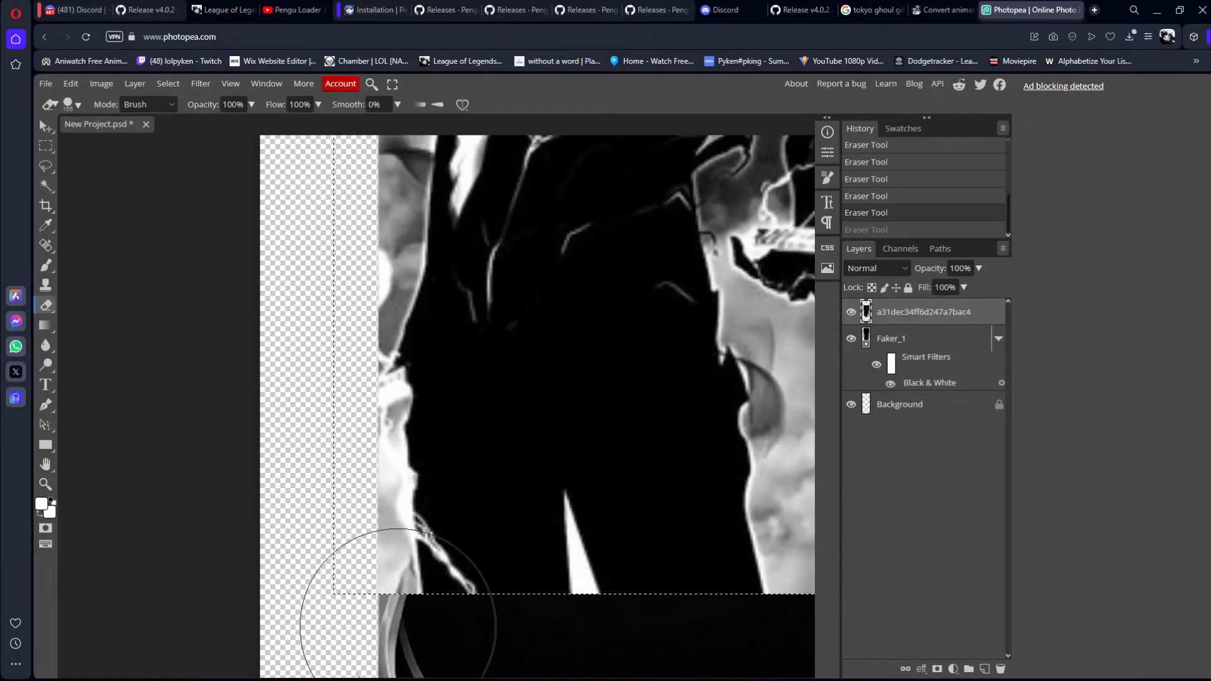
pyautogui.click(302, 405)
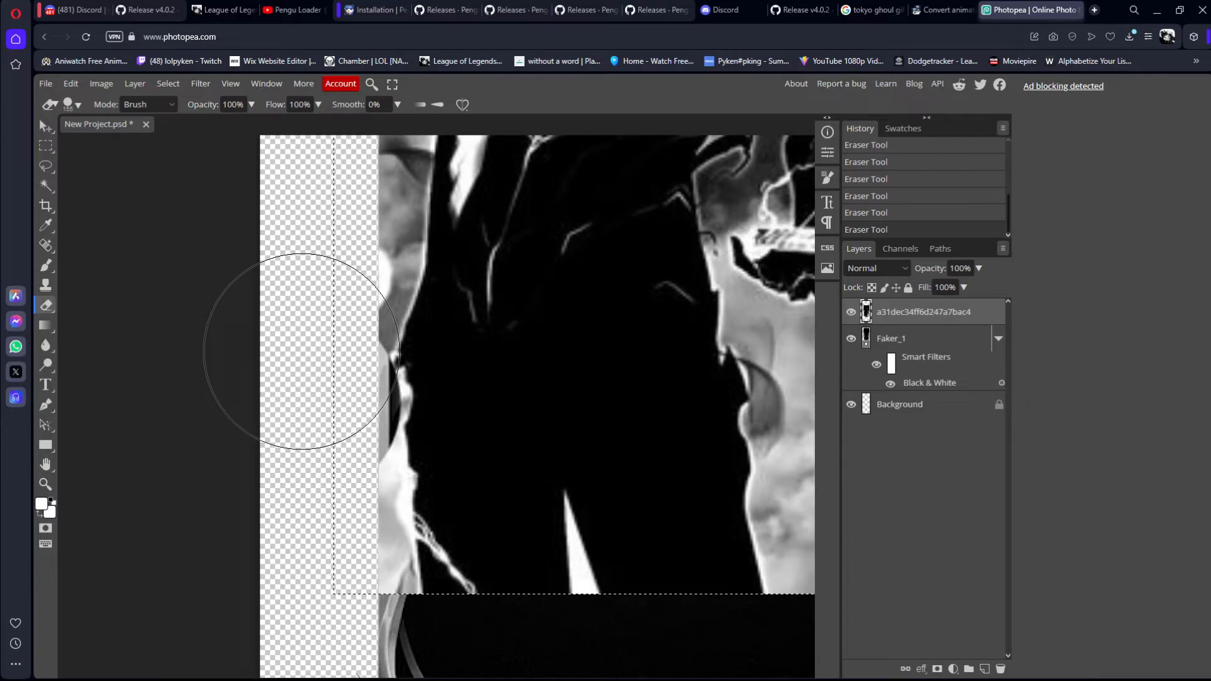
pyautogui.hotkey('ctrl', '0')
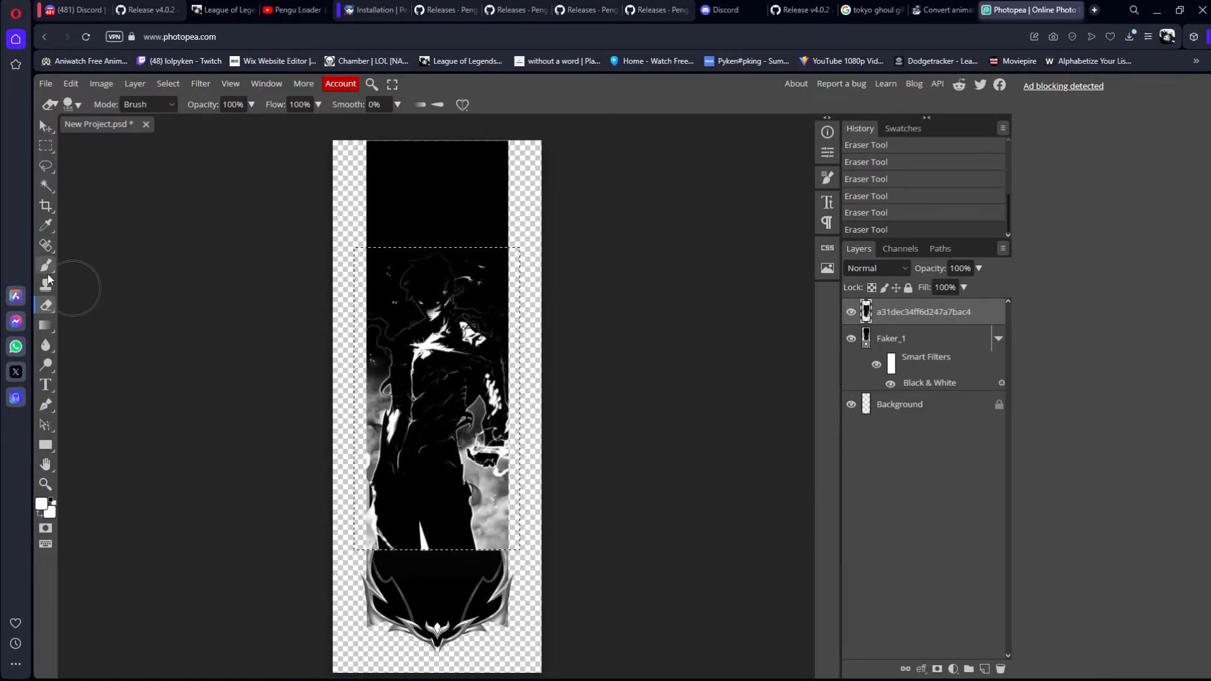
# Step: Try softening the figure image's lower end with the Eraser at 10% opacity, and undo the stroke
pyautogui.click(251, 105)
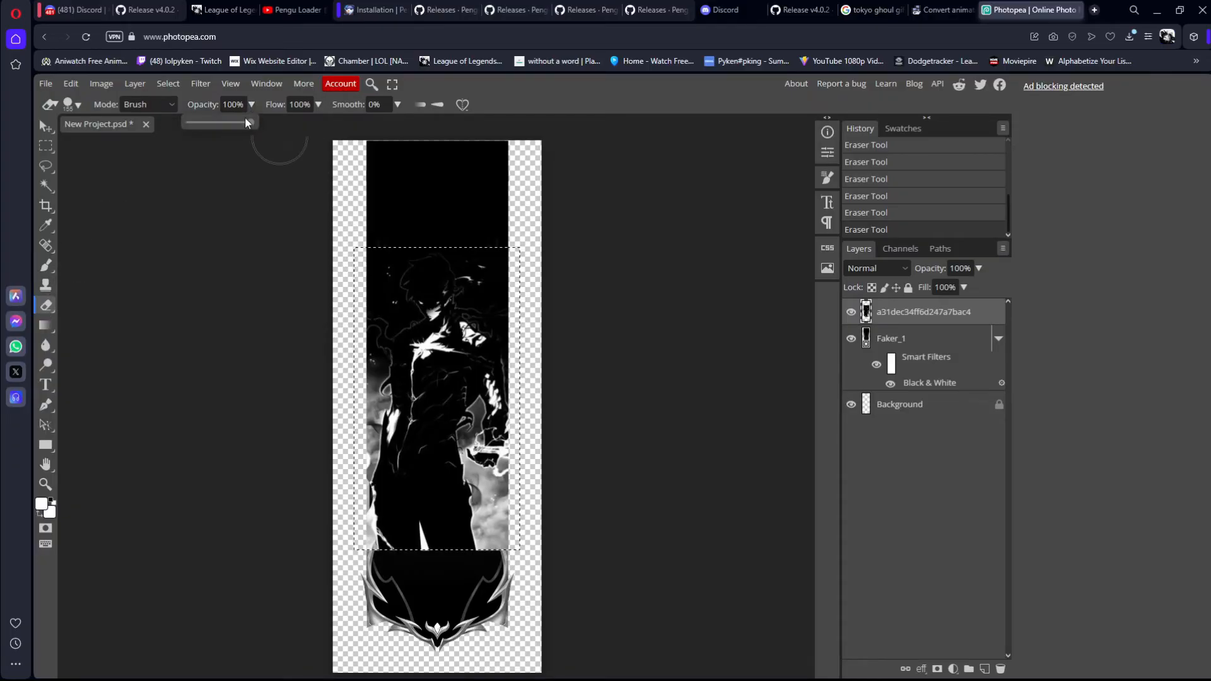
pyautogui.click(228, 105)
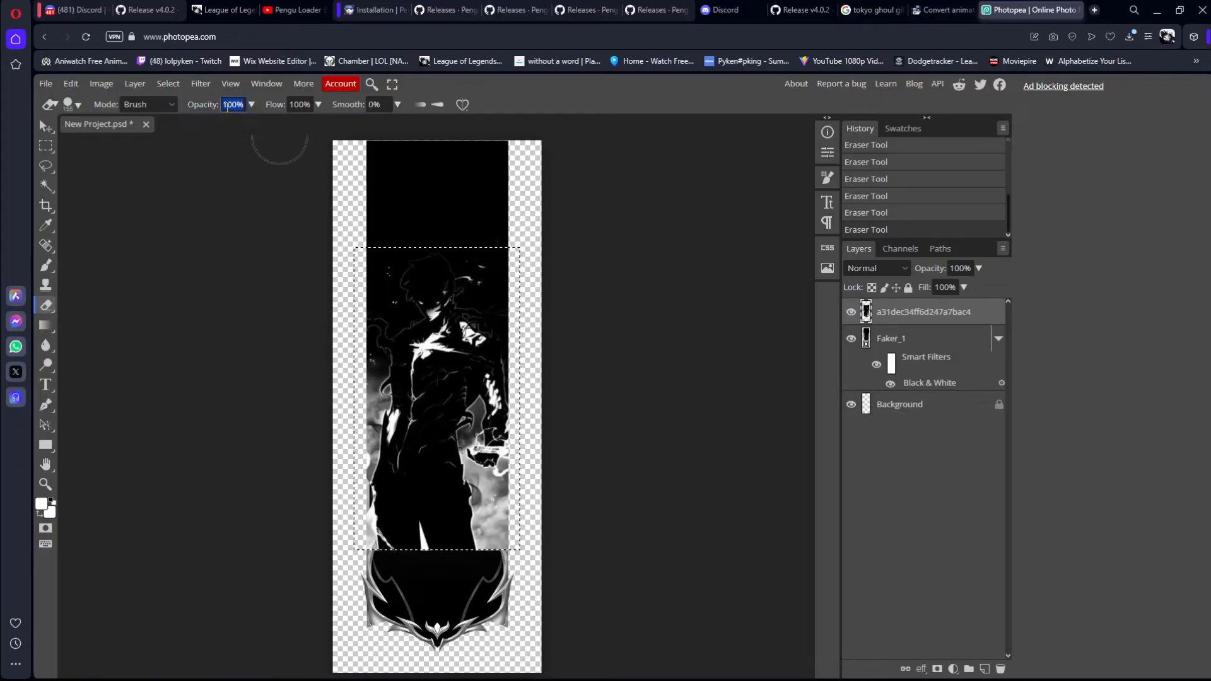
pyautogui.write('10')
pyautogui.press('Return')
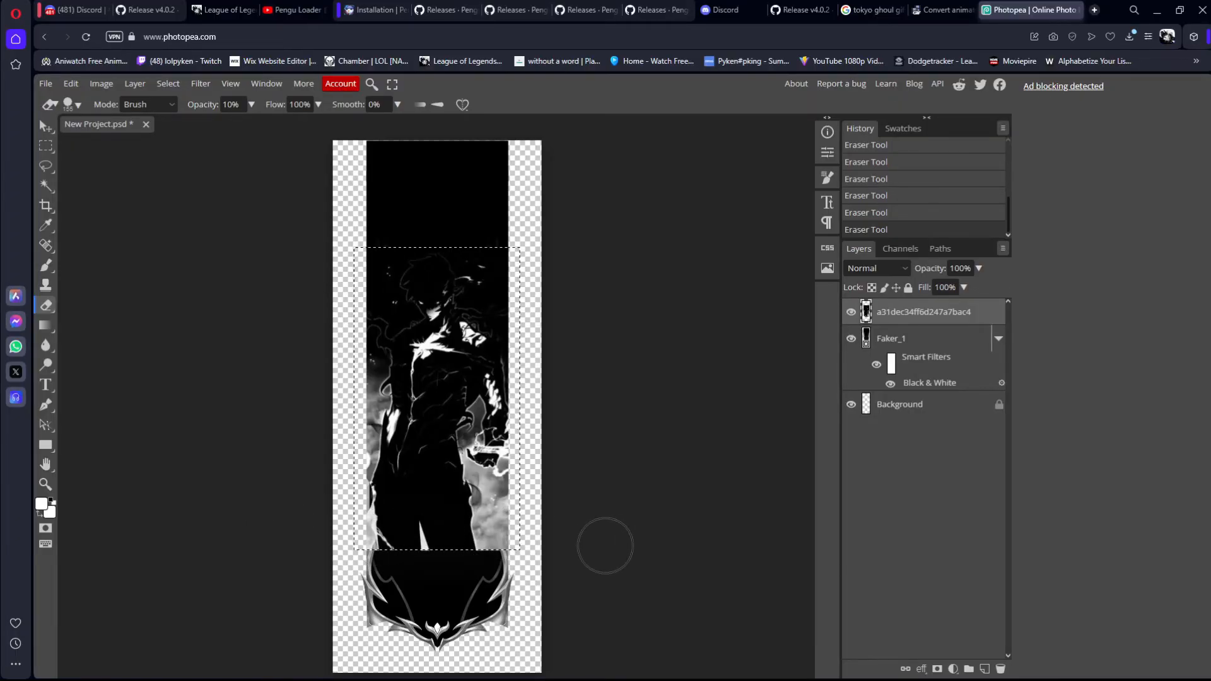
pyautogui.hotkey('ctrl', 'z')
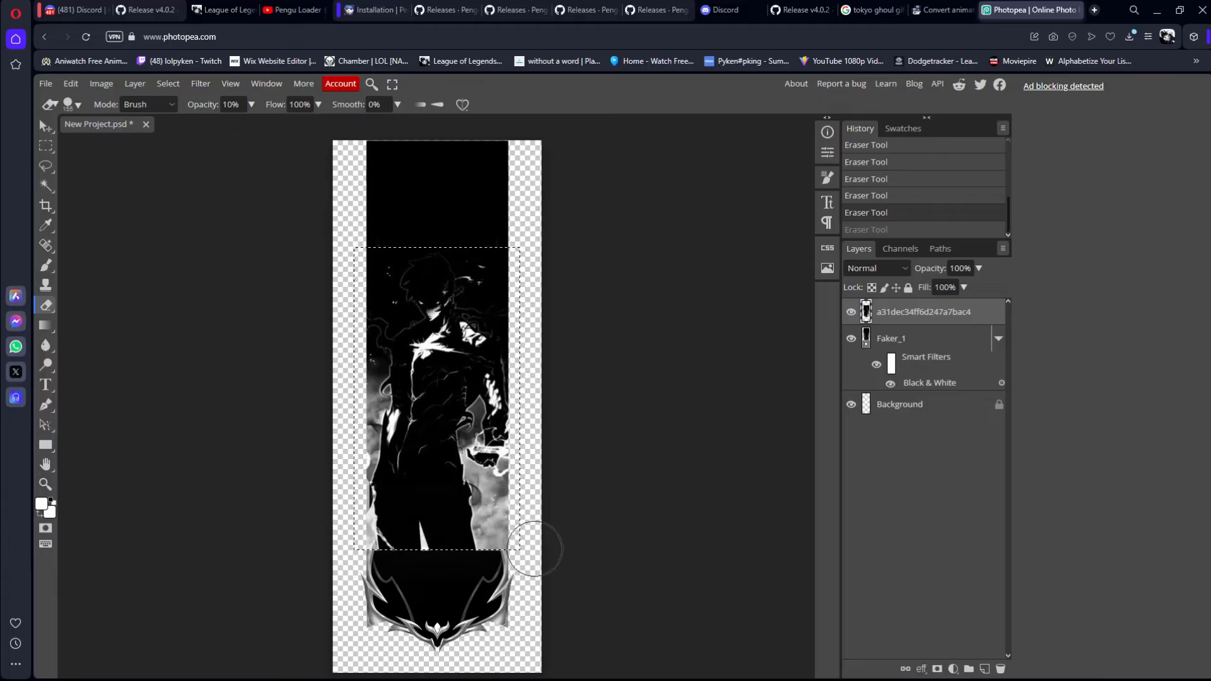
pyautogui.hotkey('ctrl', 'shift', 'z')
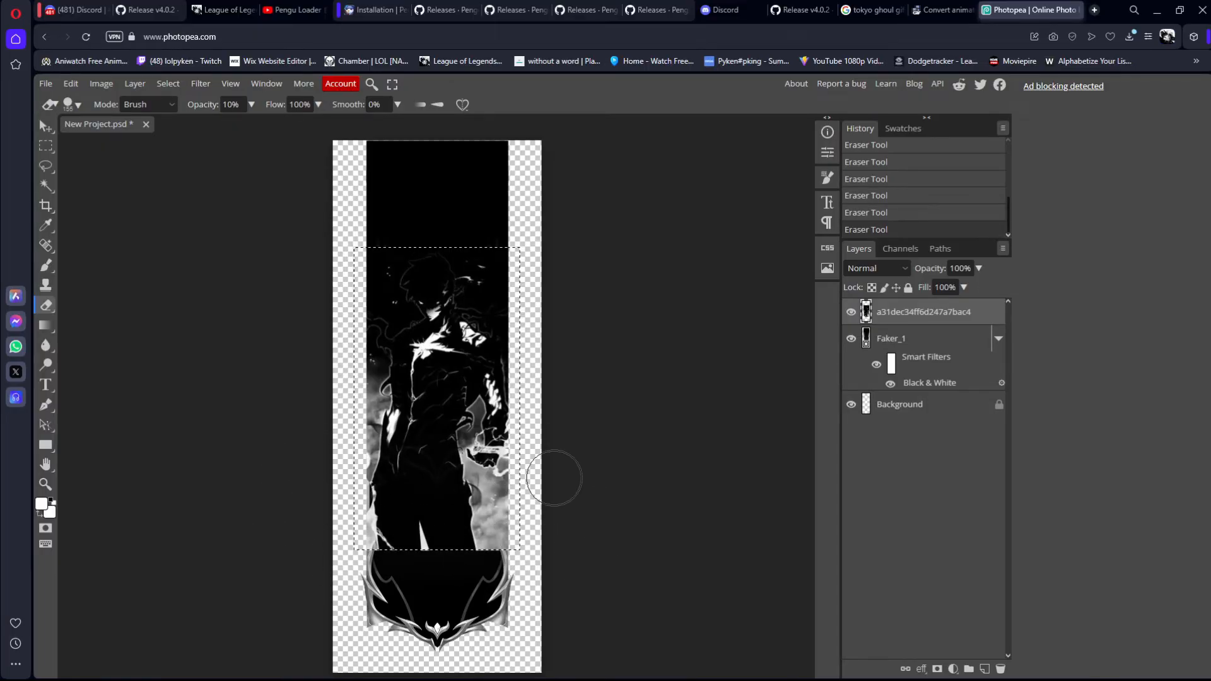
pyautogui.hotkey('ctrl', 'z')
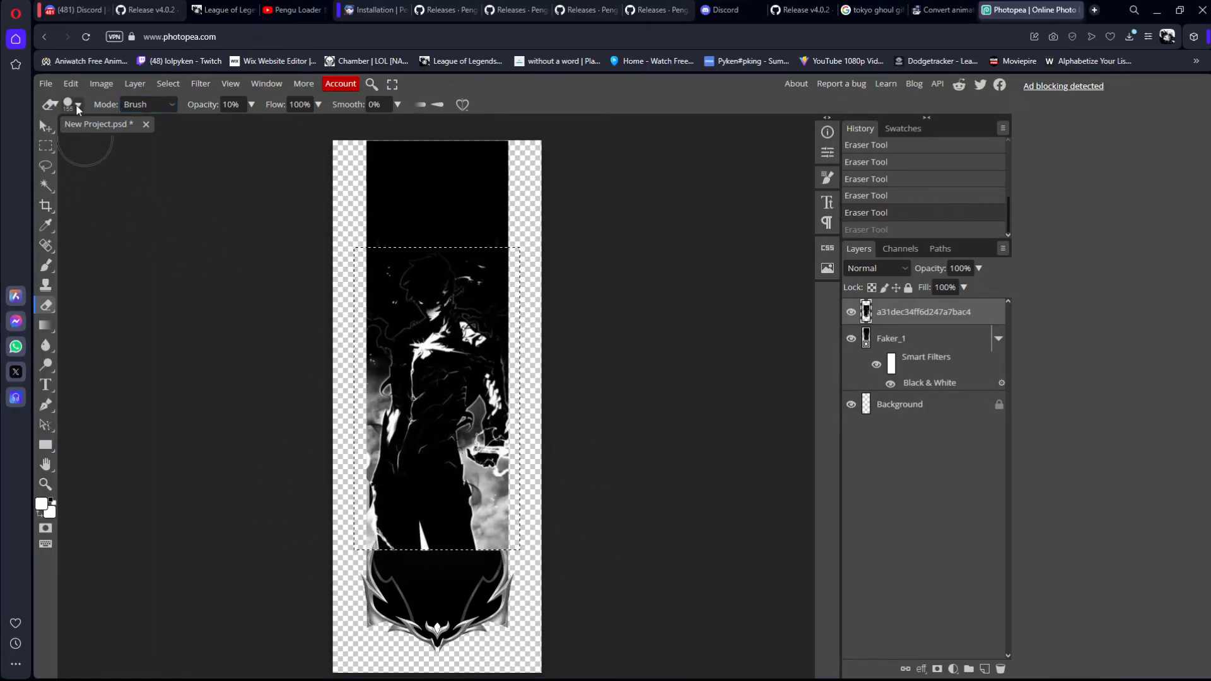
# Step: Set the Eraser opacity to 90% and fade a band across the figure image's lower end, redoing the first attempt
pyautogui.doubleClick(229, 105)
pyautogui.write('90')
pyautogui.click(500, 549)
pyautogui.moveTo(500, 550)
pyautogui.mouseDown()
pyautogui.moveTo(432, 534)
pyautogui.moveTo(575, 527)
pyautogui.moveTo(546, 540)
pyautogui.mouseUp()
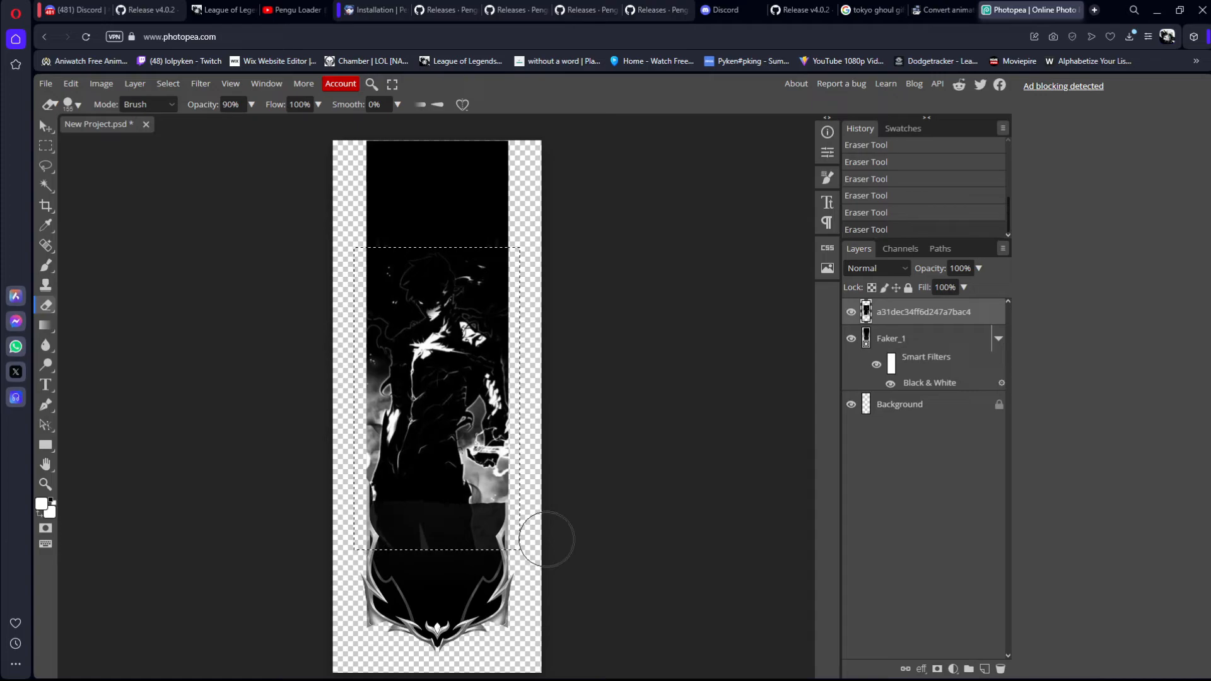
pyautogui.hotkey('ctrl', 'z')
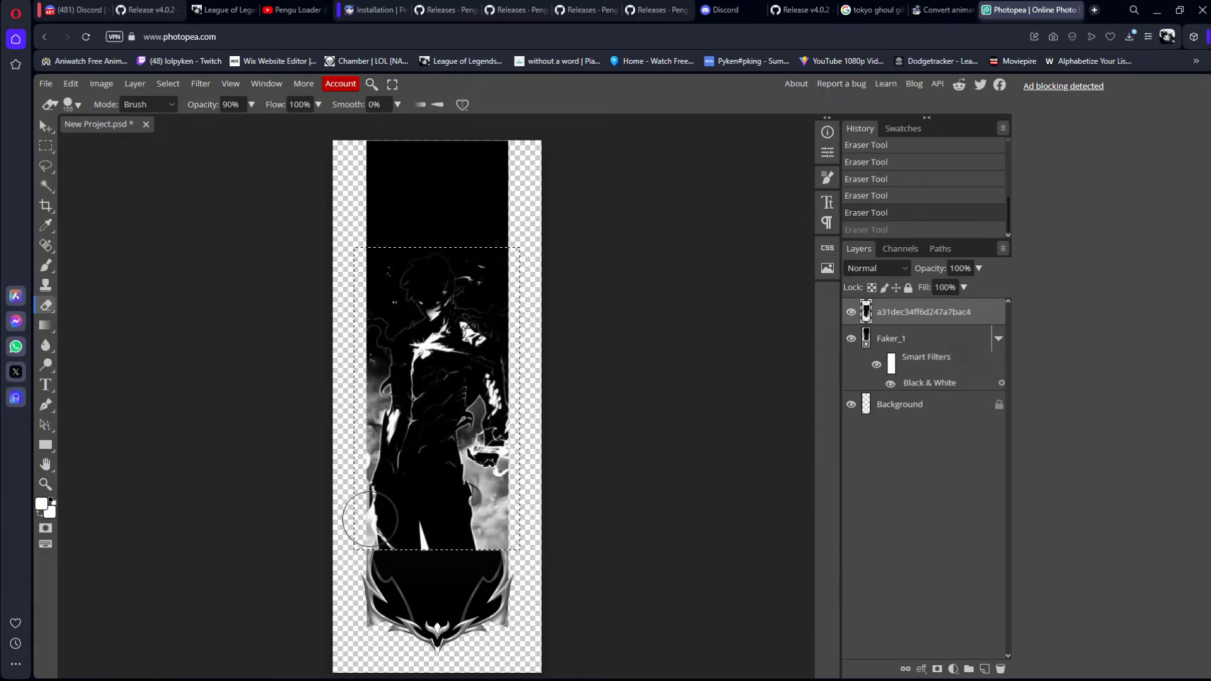
pyautogui.moveTo(372, 525); pyautogui.dragTo(599, 504)
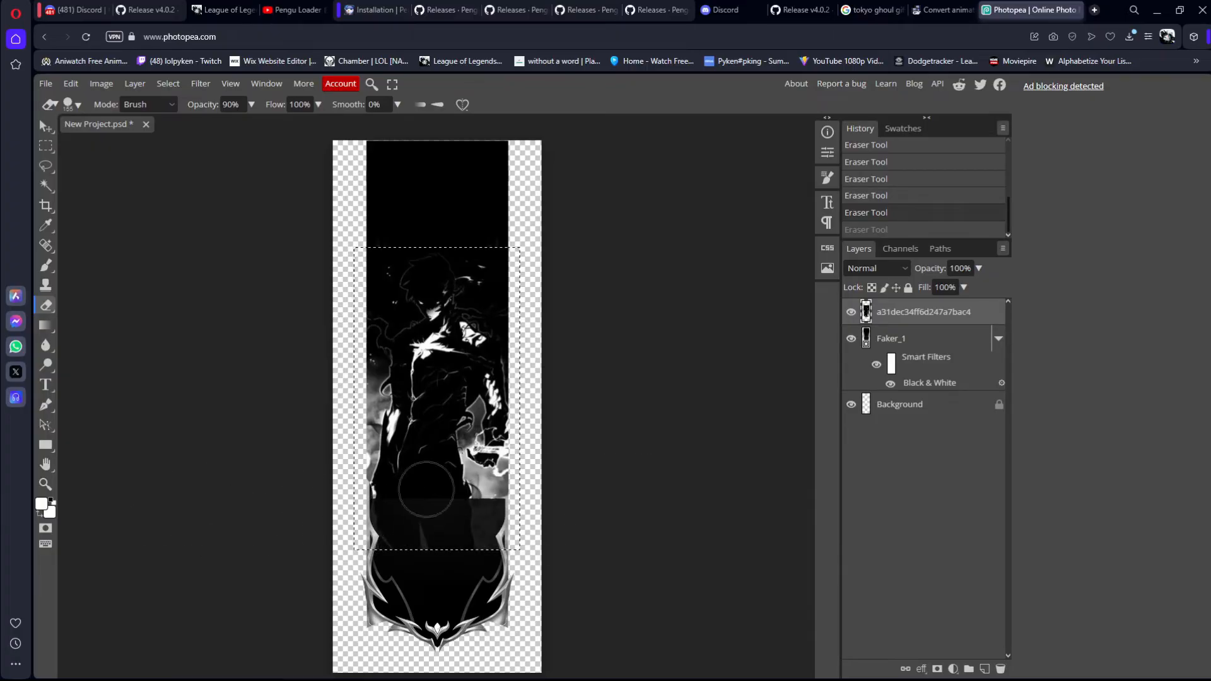
# Step: Continue the fade upward over the figure's legs with Eraser strokes at 80% and 70% opacity
pyautogui.moveTo(229, 104); pyautogui.dragTo(207, 105)
pyautogui.write('8')
pyautogui.press('Return')
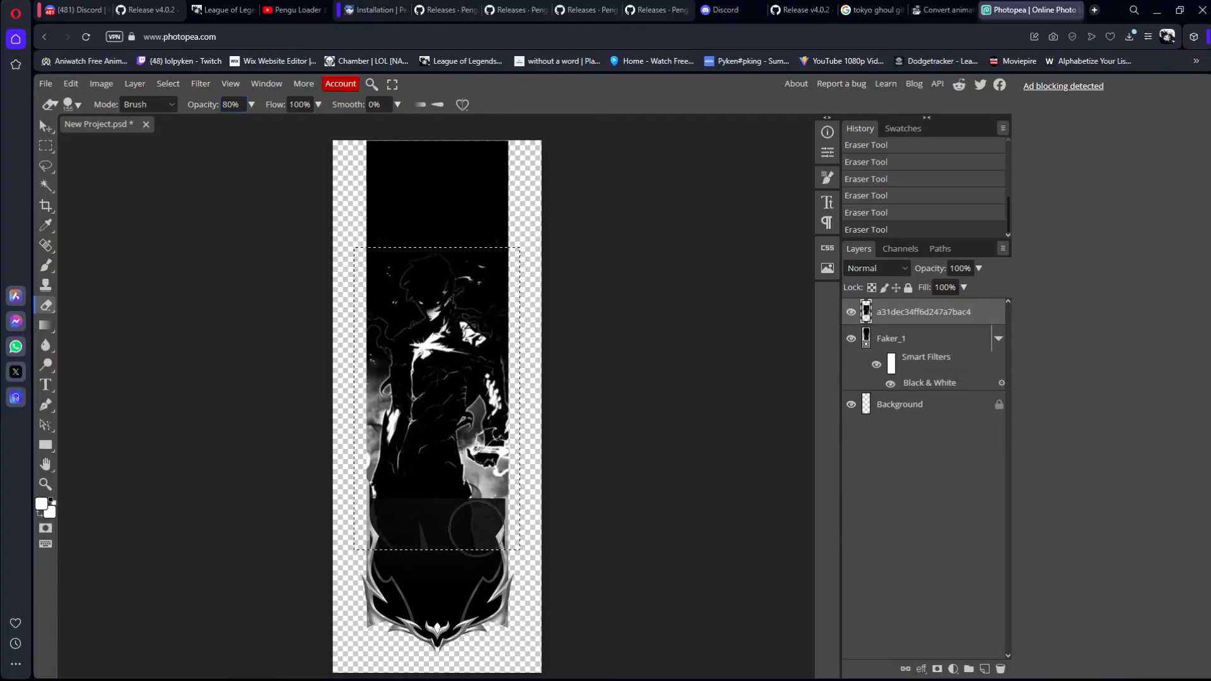
pyautogui.moveTo(517, 500); pyautogui.dragTo(191, 500)
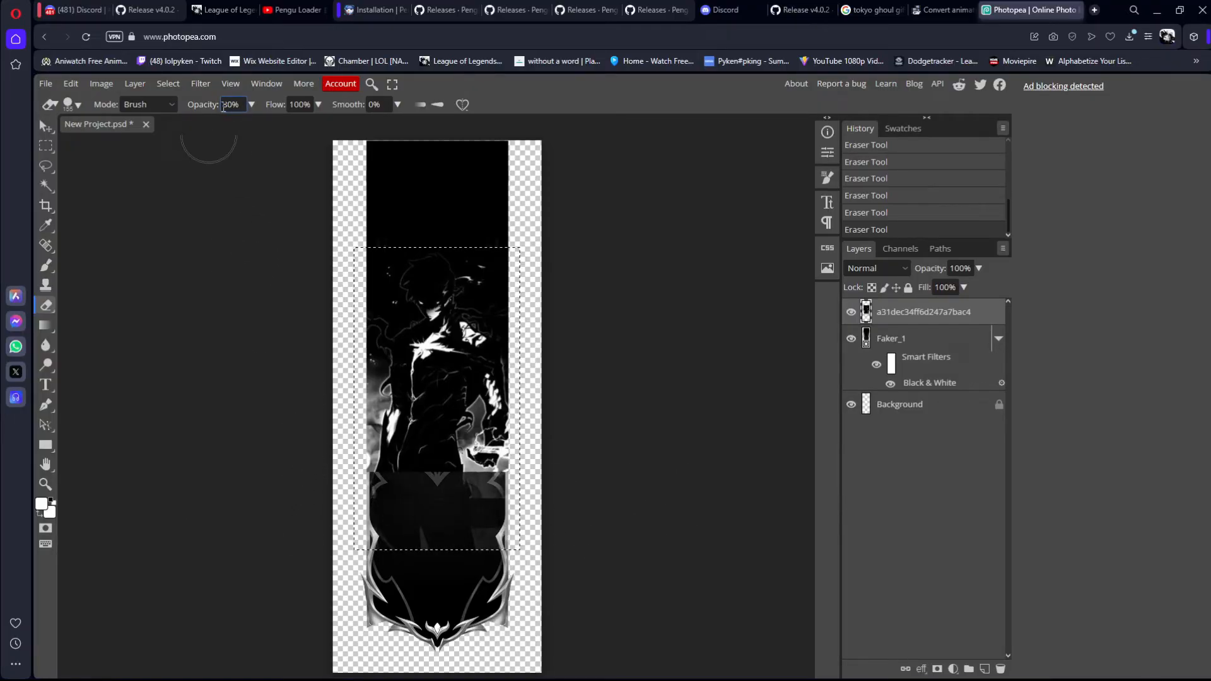
pyautogui.write('7')
pyautogui.moveTo(507, 469); pyautogui.dragTo(254, 460)
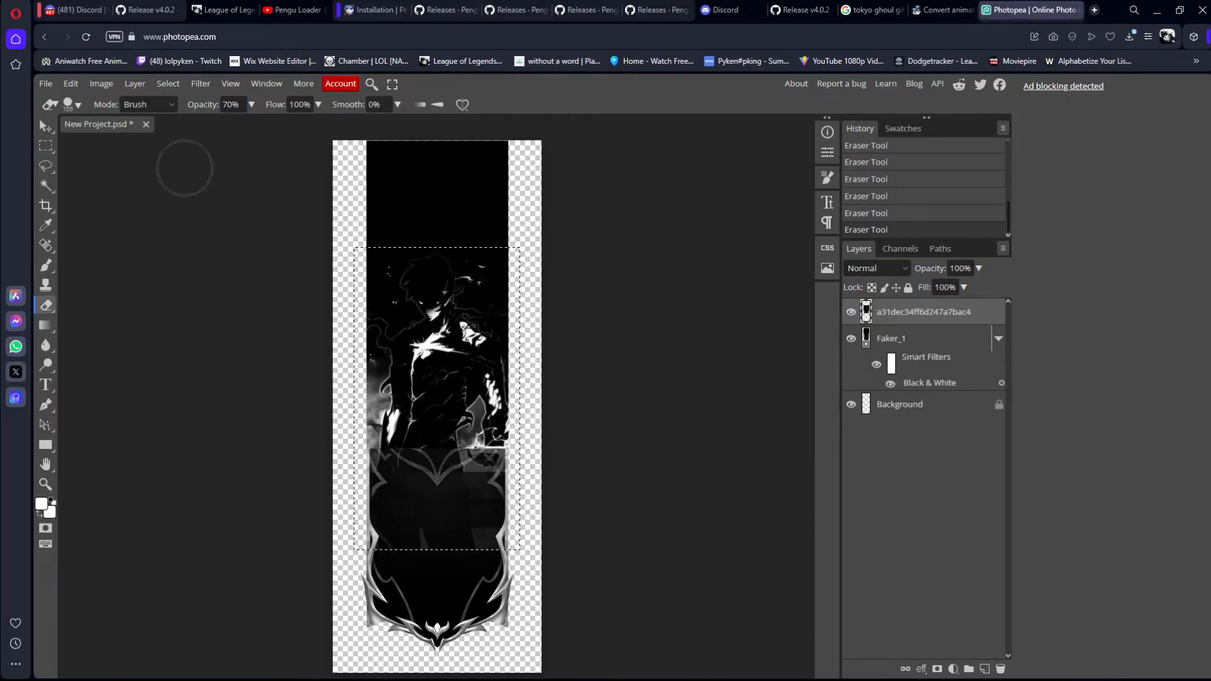
# Step: Extend the fade up over the figure's torso with Eraser strokes at 60%, 50% and 40% opacity
pyautogui.write('6')
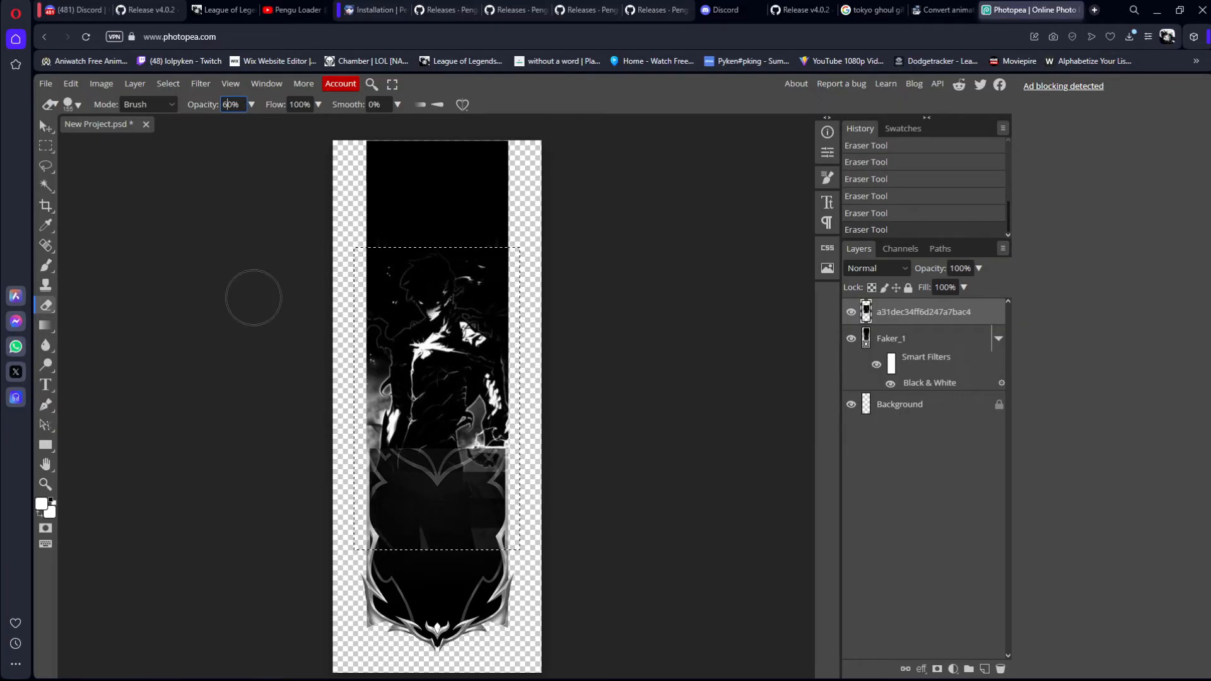
pyautogui.moveTo(519, 460); pyautogui.dragTo(202, 441)
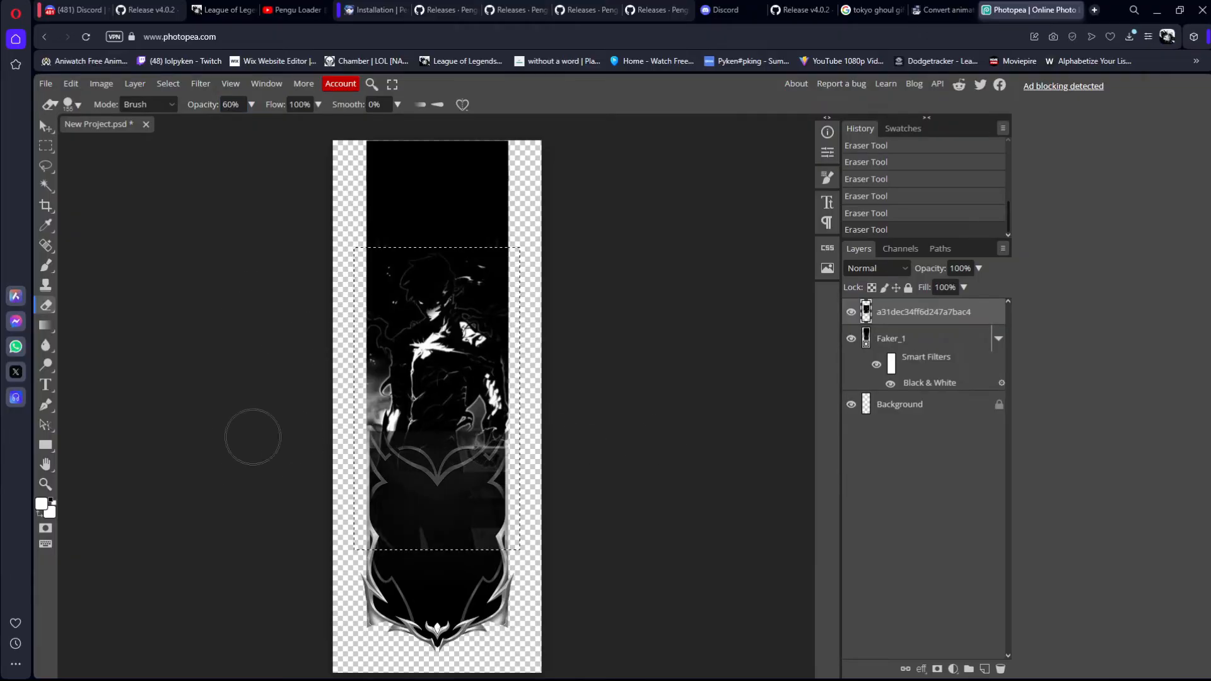
pyautogui.write('5')
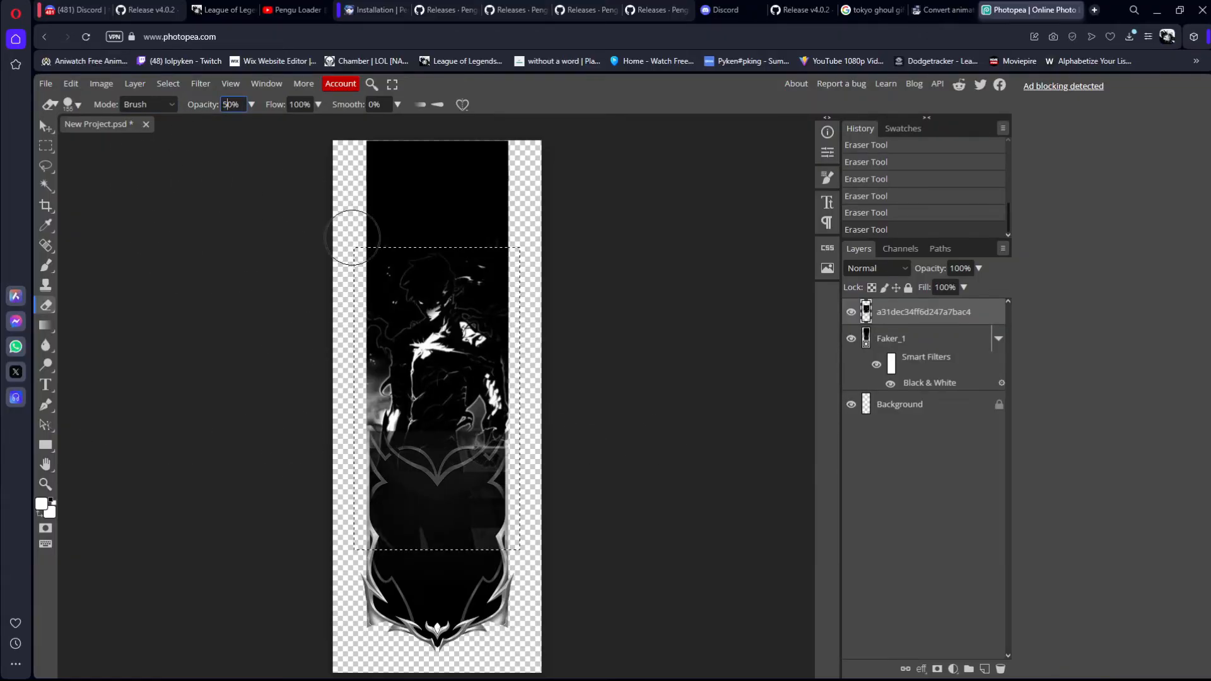
pyautogui.moveTo(530, 441); pyautogui.dragTo(202, 441)
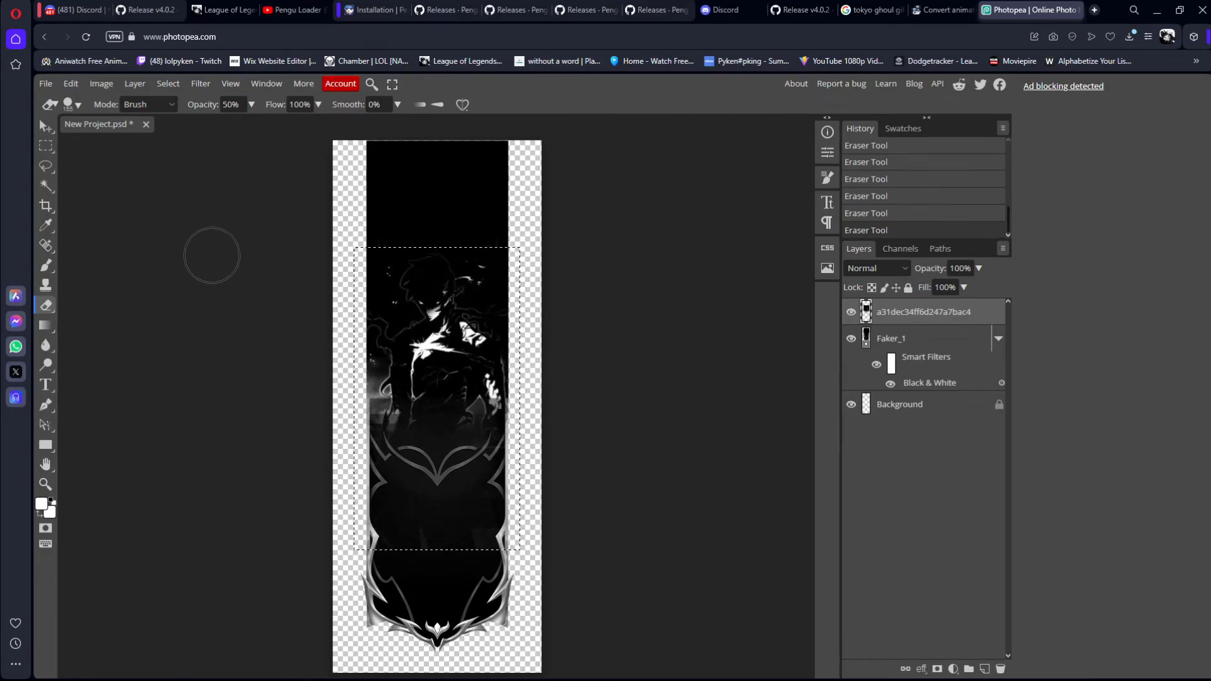
pyautogui.write('4')
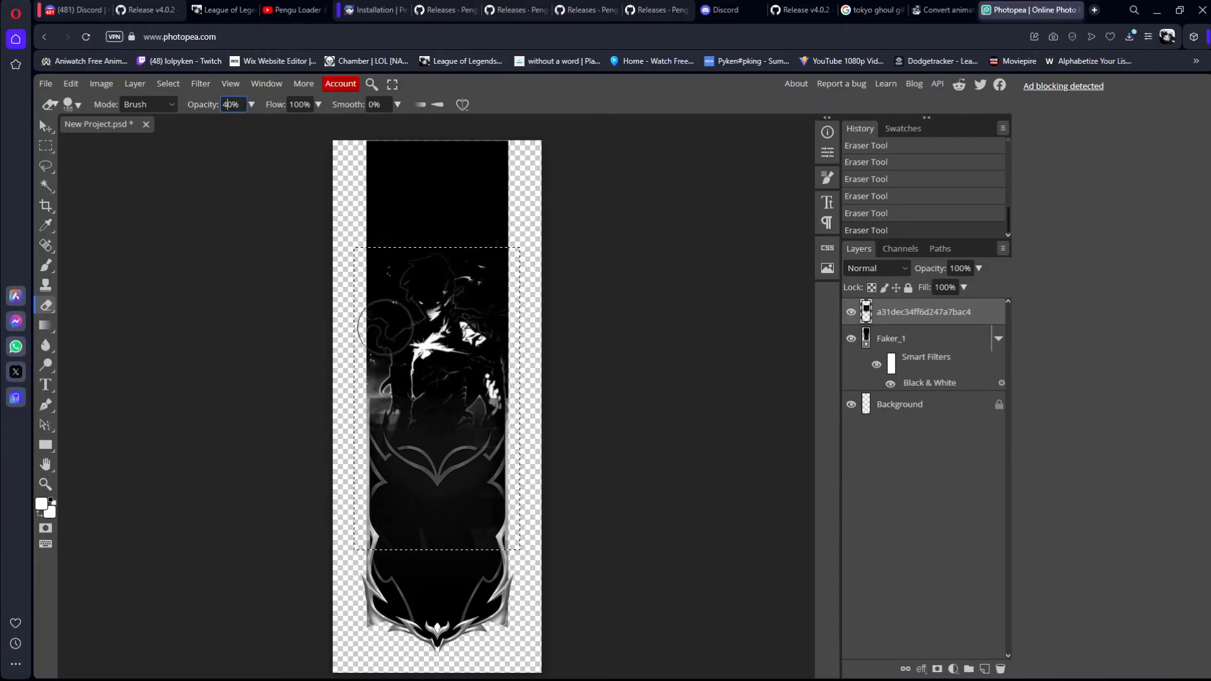
pyautogui.moveTo(503, 420)
pyautogui.mouseDown()
pyautogui.moveTo(425, 410)
pyautogui.moveTo(279, 435)
pyautogui.moveTo(451, 428)
pyautogui.moveTo(341, 439)
pyautogui.moveTo(419, 429)
pyautogui.moveTo(386, 437)
pyautogui.mouseUp()
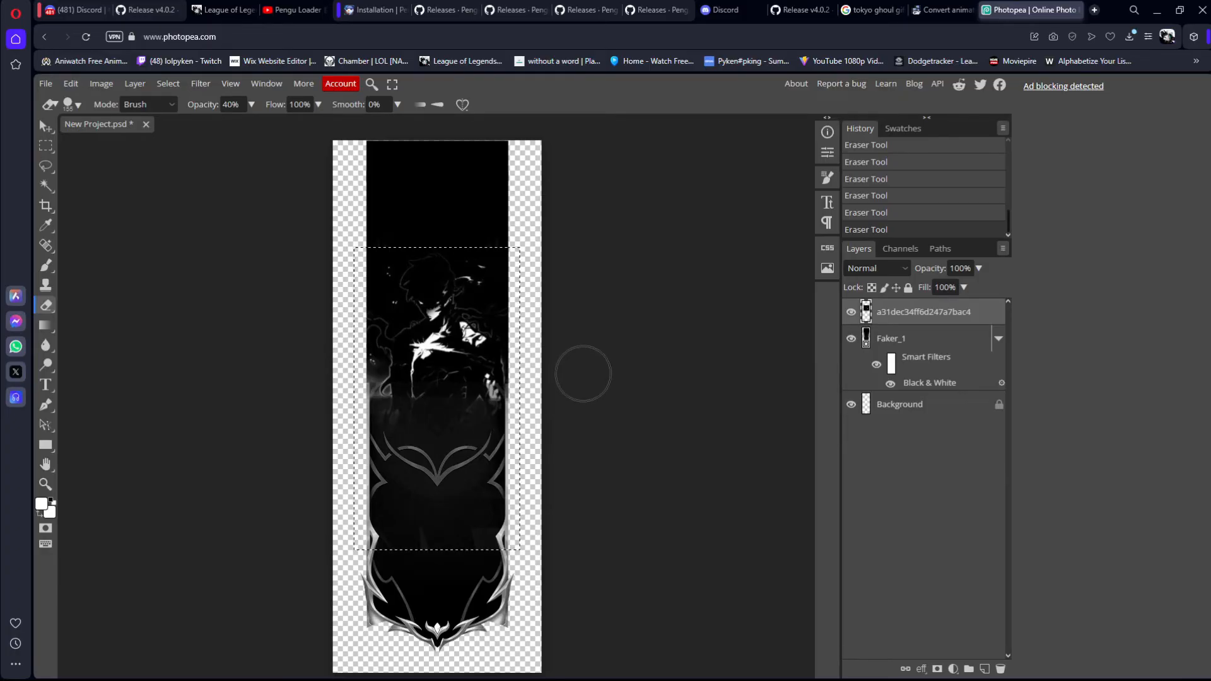
pyautogui.moveTo(583, 374)
pyautogui.mouseDown()
pyautogui.moveTo(390, 385)
pyautogui.moveTo(582, 398)
pyautogui.moveTo(394, 407)
pyautogui.moveTo(323, 370)
pyautogui.moveTo(429, 416)
pyautogui.moveTo(423, 391)
pyautogui.moveTo(316, 425)
pyautogui.moveTo(584, 391)
pyautogui.moveTo(404, 381)
pyautogui.moveTo(448, 538)
pyautogui.moveTo(492, 516)
pyautogui.moveTo(500, 406)
pyautogui.moveTo(363, 405)
pyautogui.moveTo(812, 435)
pyautogui.mouseUp()
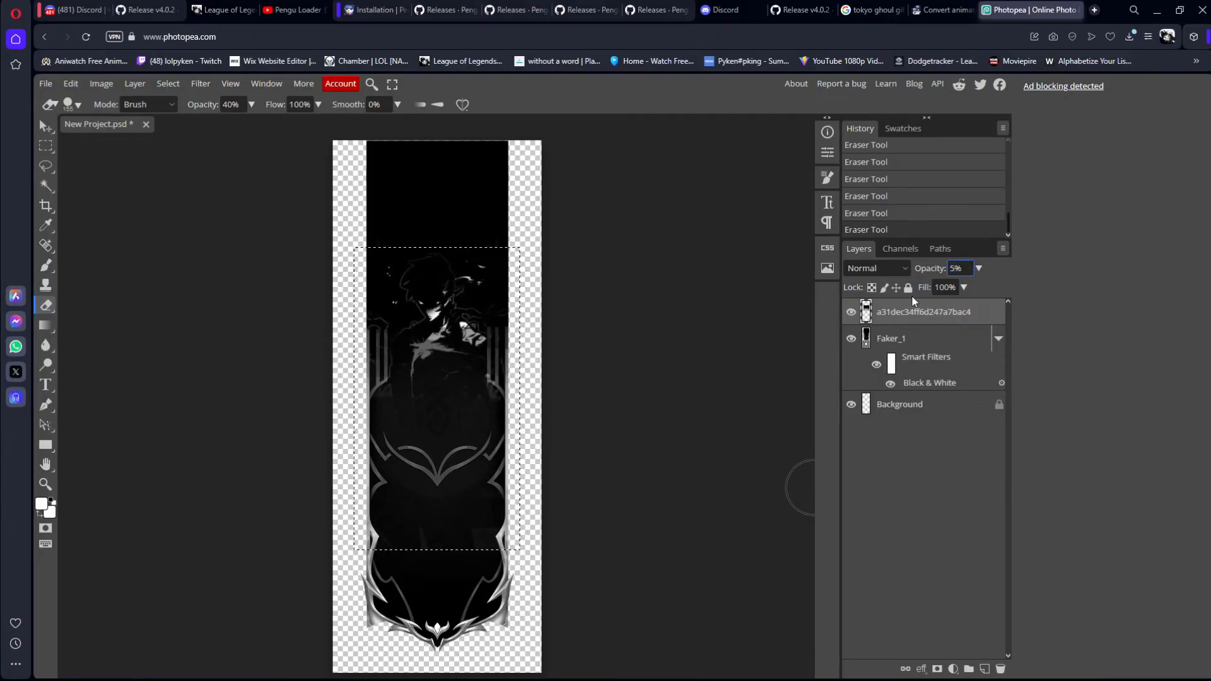
# Step: Set the opacity of both the figure layer and the Faker_1 banner layer to 50%
pyautogui.press('Return')
pyautogui.click(934, 341)
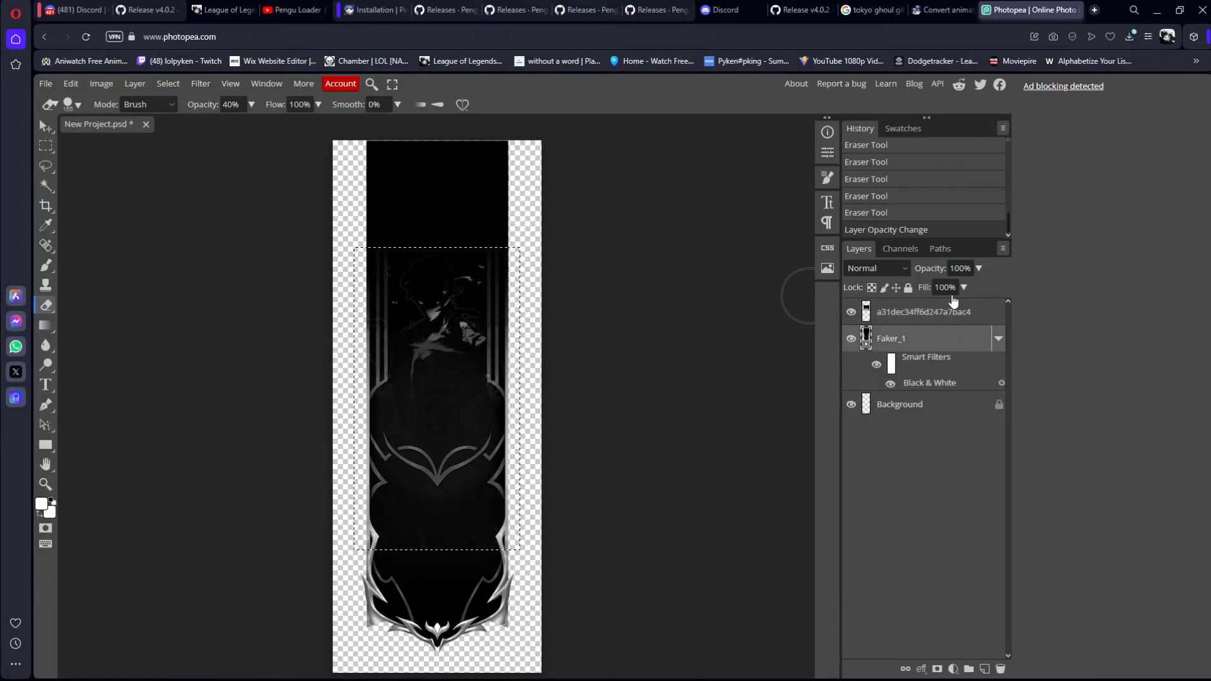
pyautogui.write('50')
pyautogui.press('BackSpace')
pyautogui.press('Return')
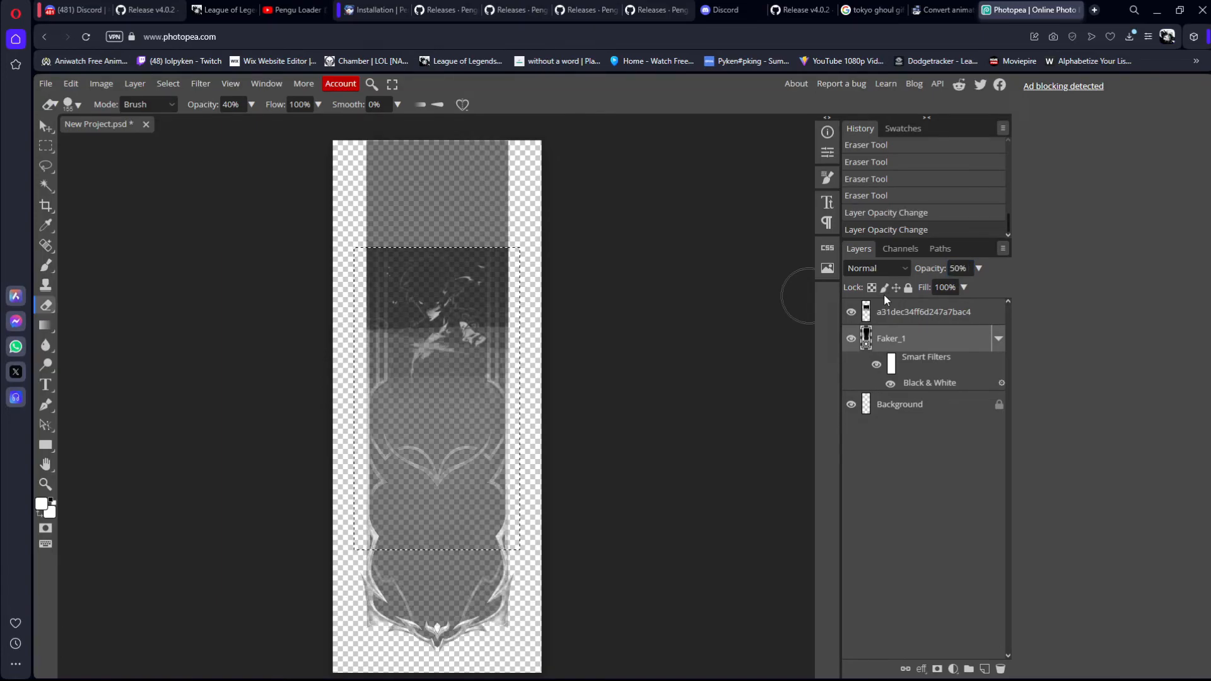
# Step: Try rasterizing and erasing the Faker_1 layer, and undo this together with its opacity change
pyautogui.click(451, 303)
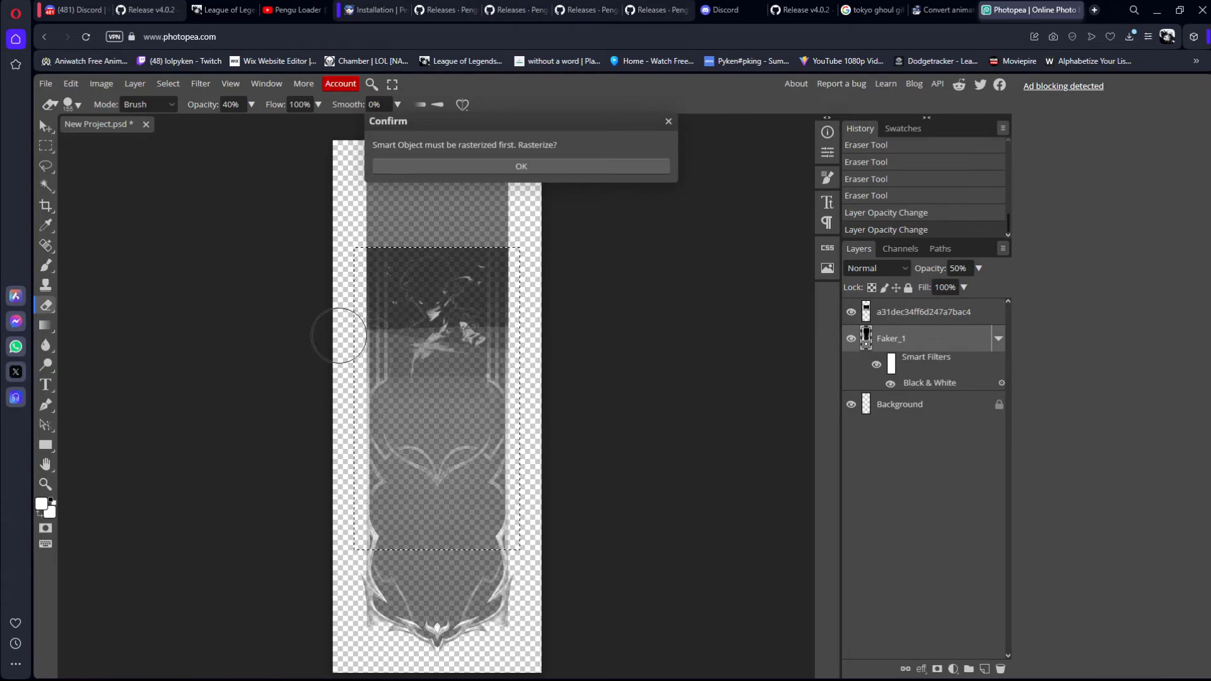
pyautogui.click(536, 172)
pyautogui.moveTo(563, 297)
pyautogui.mouseDown()
pyautogui.moveTo(479, 315)
pyautogui.moveTo(614, 329)
pyautogui.moveTo(592, 373)
pyautogui.moveTo(509, 439)
pyautogui.moveTo(378, 511)
pyautogui.moveTo(297, 589)
pyautogui.moveTo(605, 573)
pyautogui.mouseUp()
pyautogui.hotkey('ctrl', 'z')
pyautogui.hotkey('ctrl', 'z')
pyautogui.hotkey('ctrl', 'z')
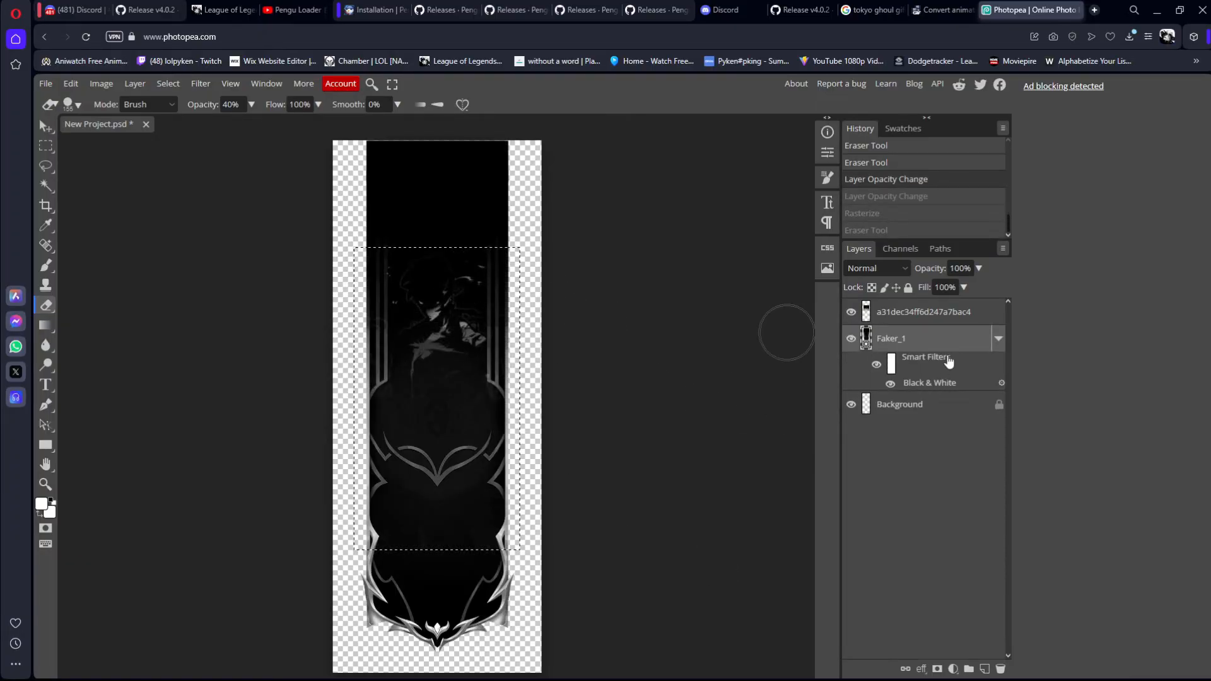
# Step: Compare the figure and Faker_1 layers' opacities, and set the Faker_1 layer's opacity to 60%
pyautogui.click(913, 315)
pyautogui.click(907, 339)
pyautogui.click(913, 318)
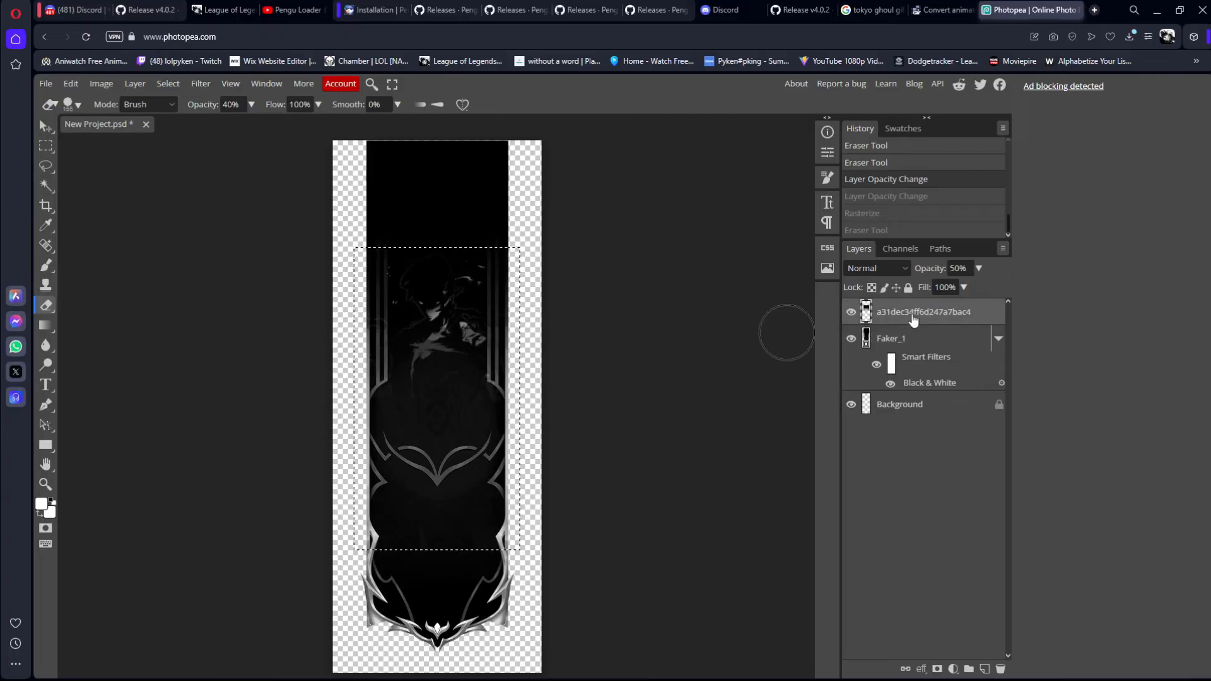
pyautogui.click(929, 329)
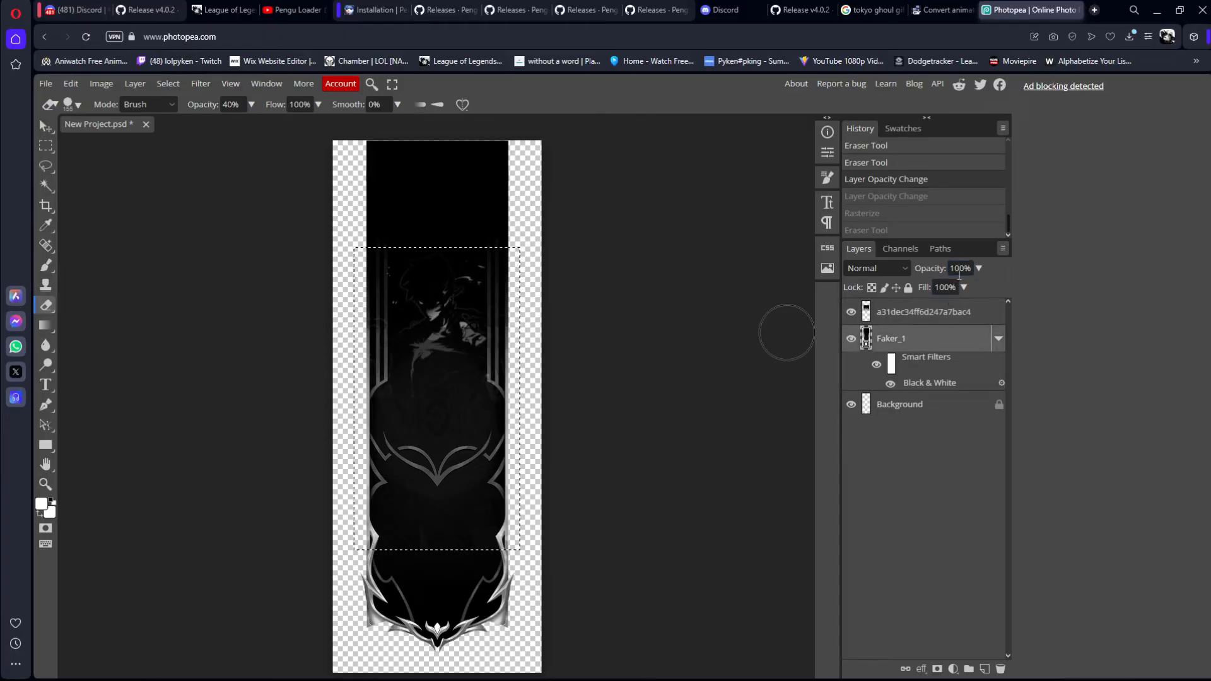
pyautogui.write('60')
pyautogui.press('Return')
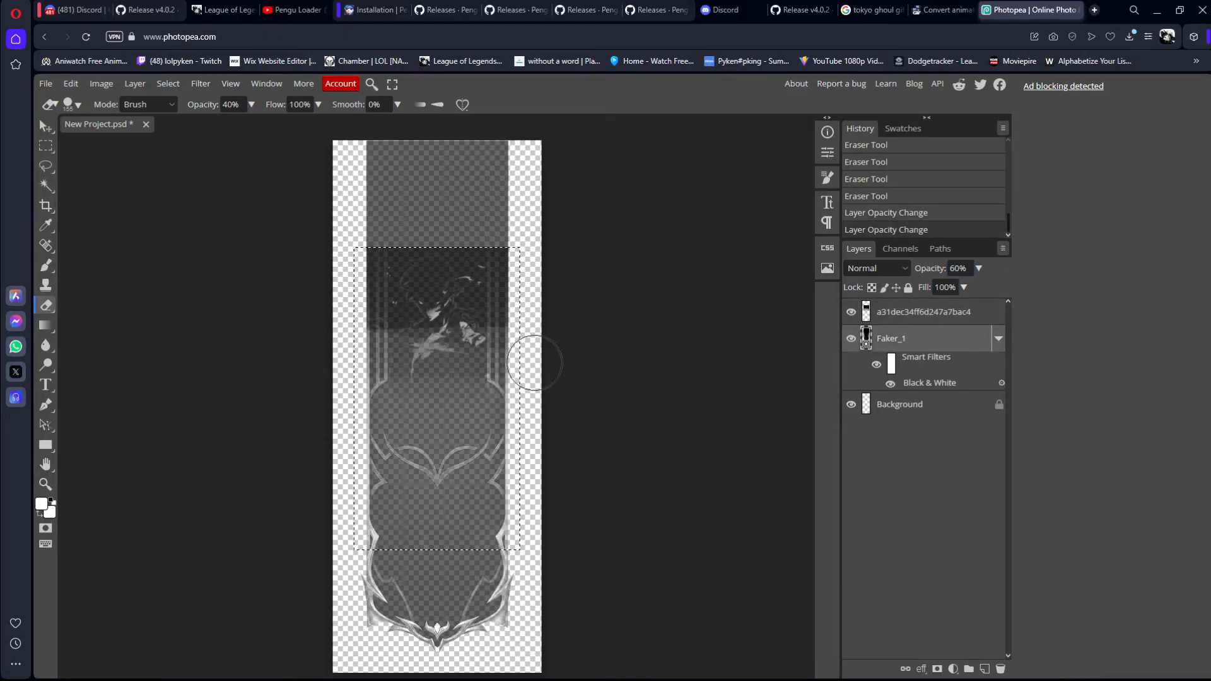
# Step: Undo the layer opacity changes and all the Eraser fading strokes on the figure image
pyautogui.hotkey('ctrl', 'z')
pyautogui.hotkey('ctrl', 'z')
pyautogui.hotkey('ctrl', 'z')
pyautogui.hotkey('ctrl', 'z')
pyautogui.hotkey('ctrl', 'z')
pyautogui.hotkey('ctrl', 'z')
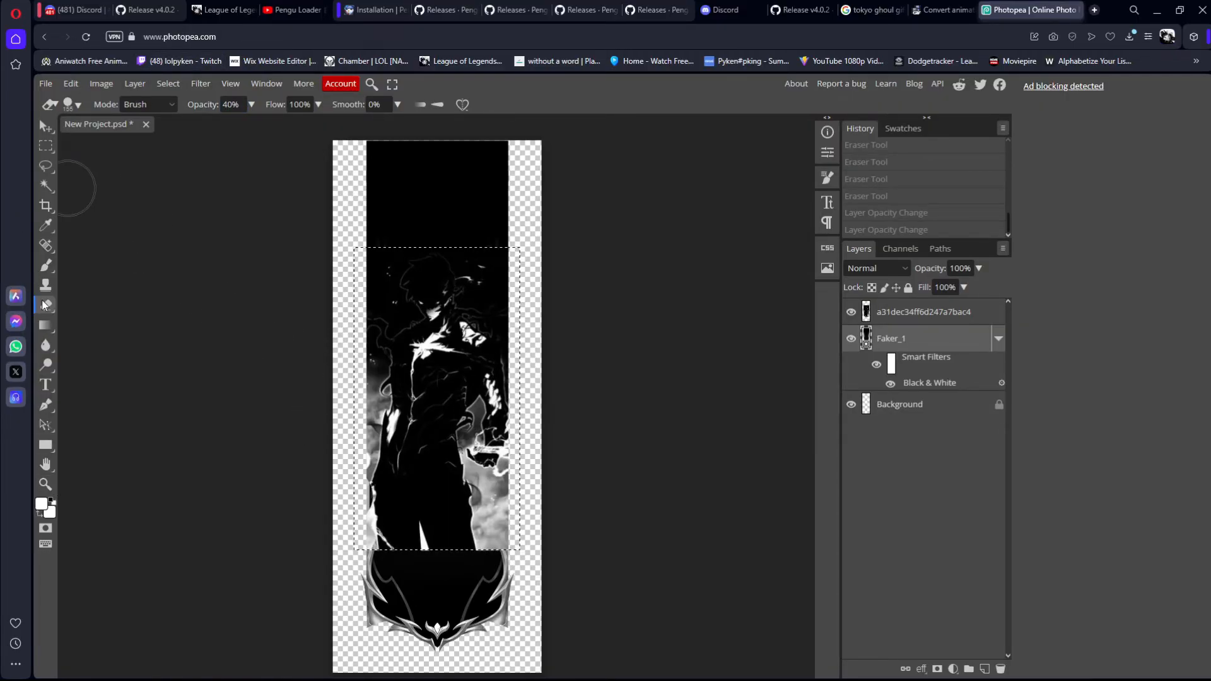
# Step: Set the Eraser to a soft round brush at 90% opacity, and rasterize the Faker_1 layer without keeping any erasing on it
pyautogui.click(80, 105)
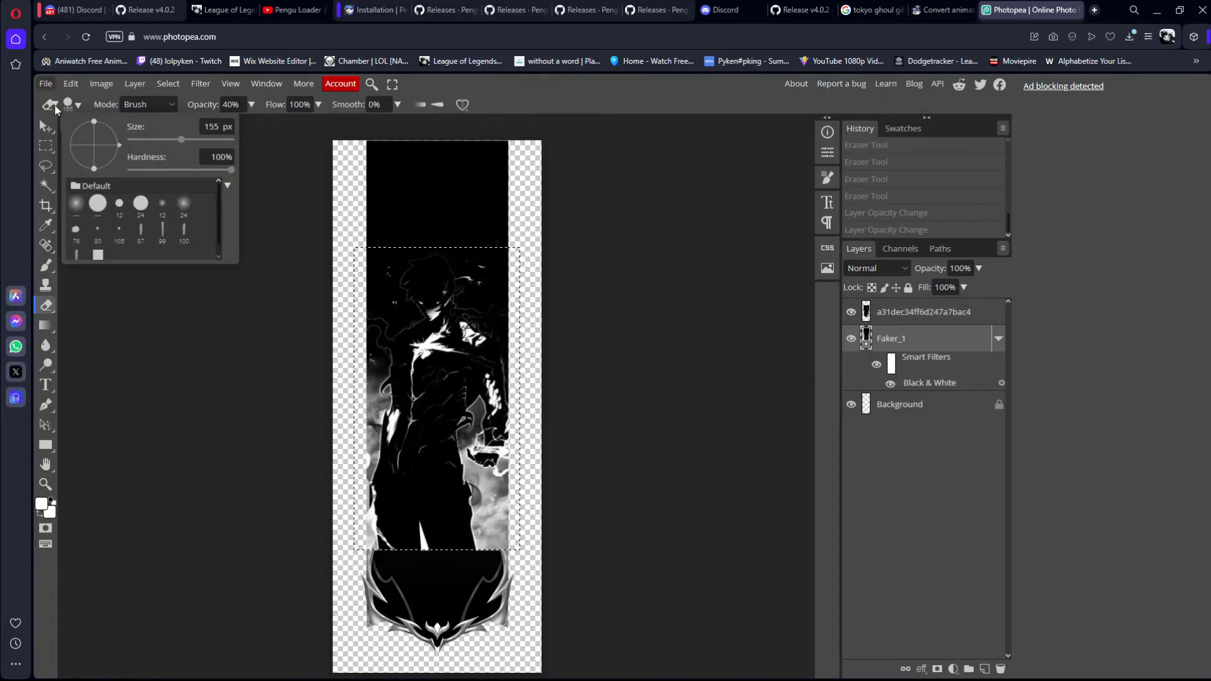
pyautogui.click(76, 203)
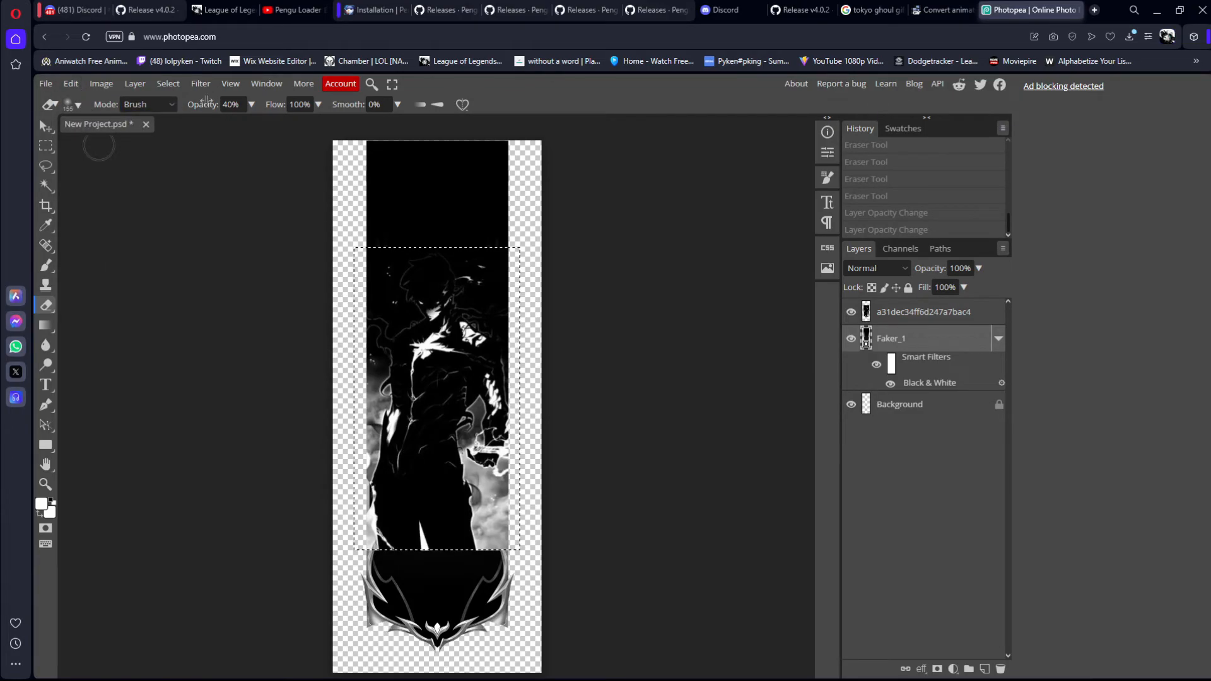
pyautogui.write('90')
pyautogui.click(441, 552)
pyautogui.click(540, 165)
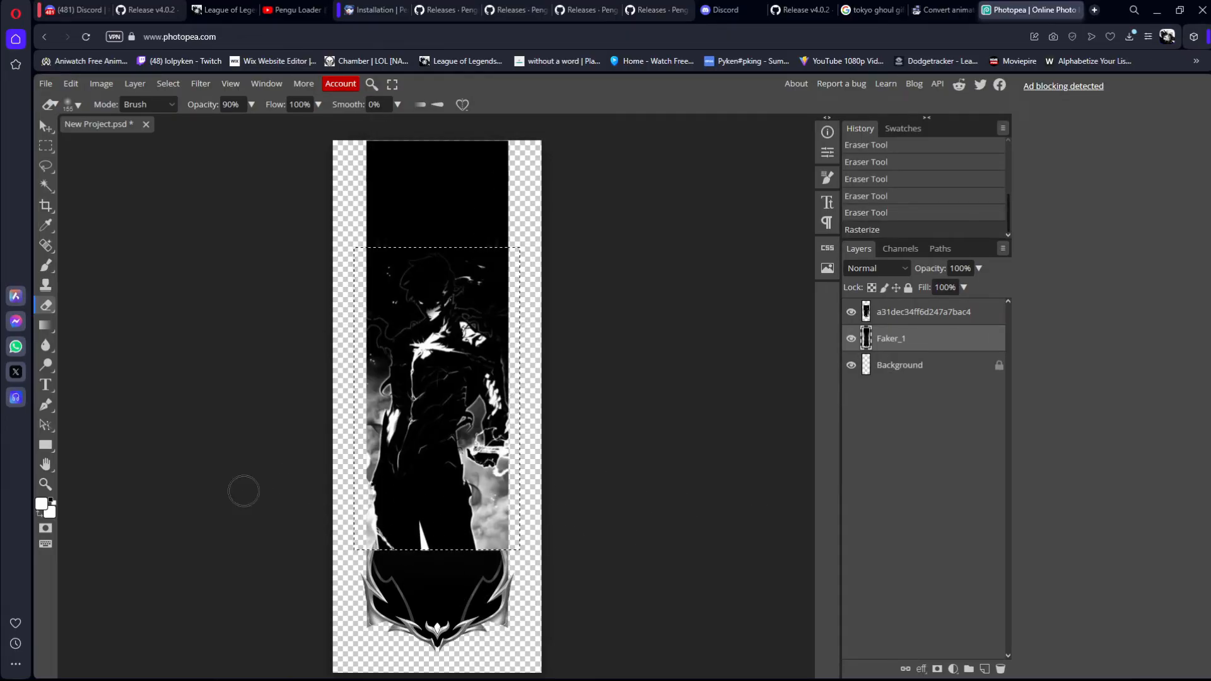
pyautogui.hotkey('ctrl', 'z')
pyautogui.hotkey('ctrl', 'z')
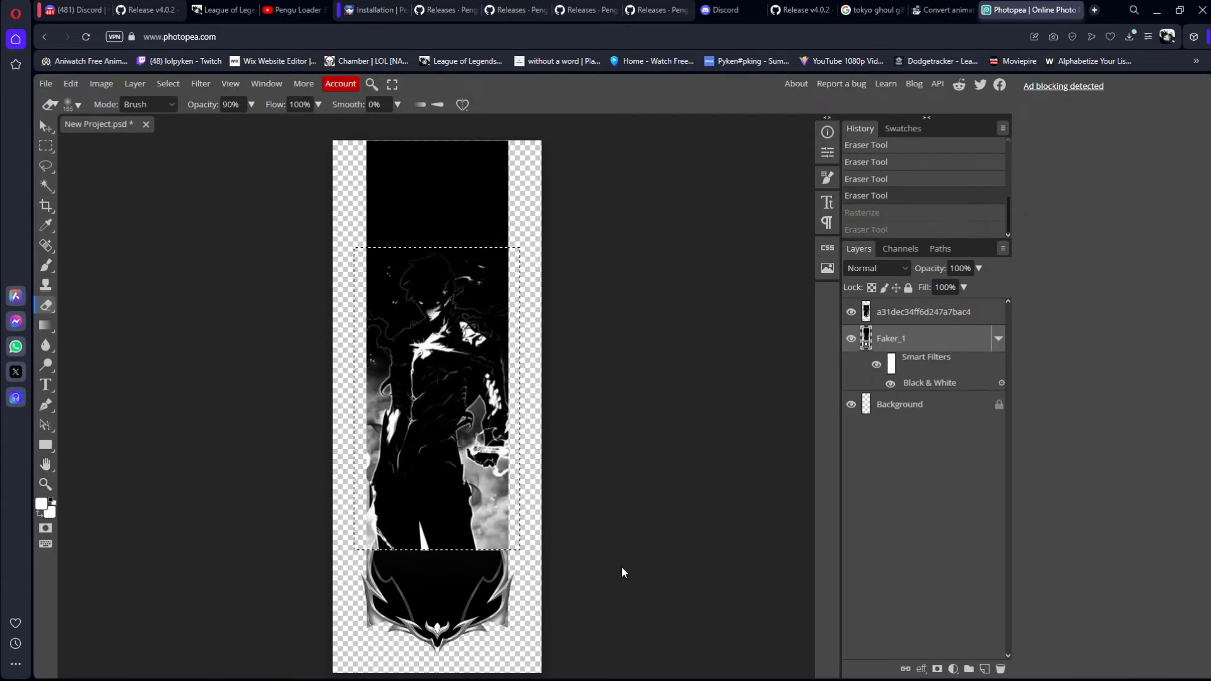
pyautogui.hotkey('ctrl', 'shift', 'z')
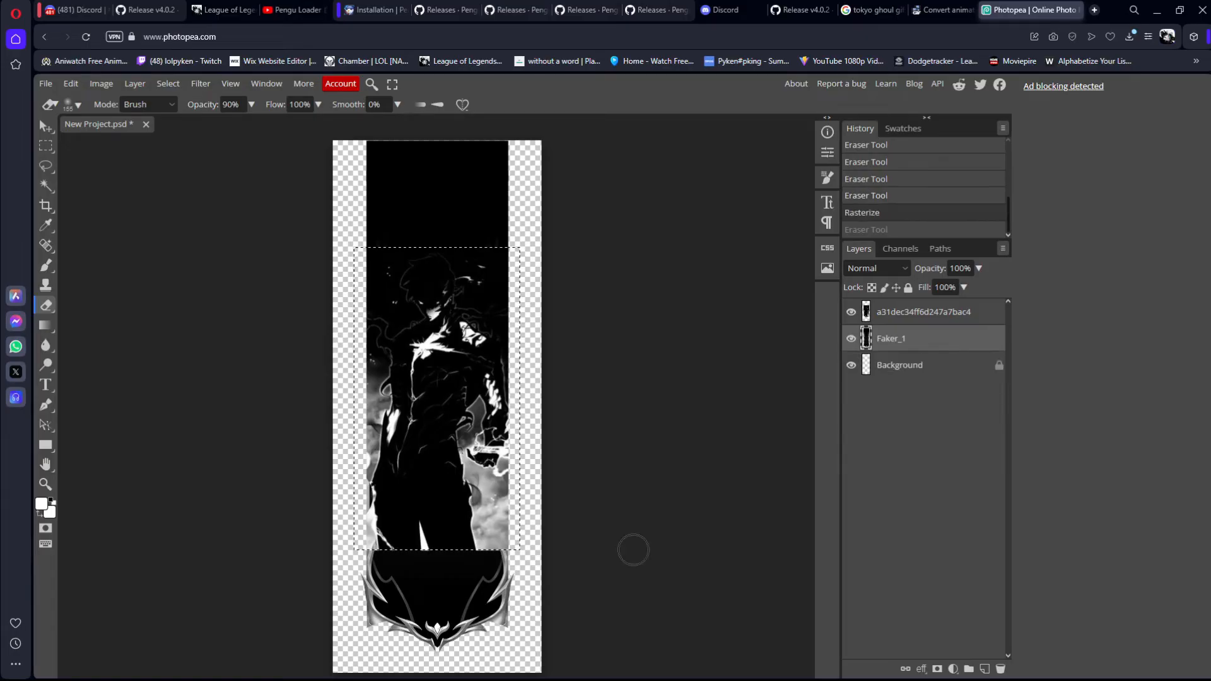
# Step: Fade out the lower part of the figure layer with Eraser strokes at 90%, 80% and 70% opacity, working upwards
pyautogui.click(921, 323)
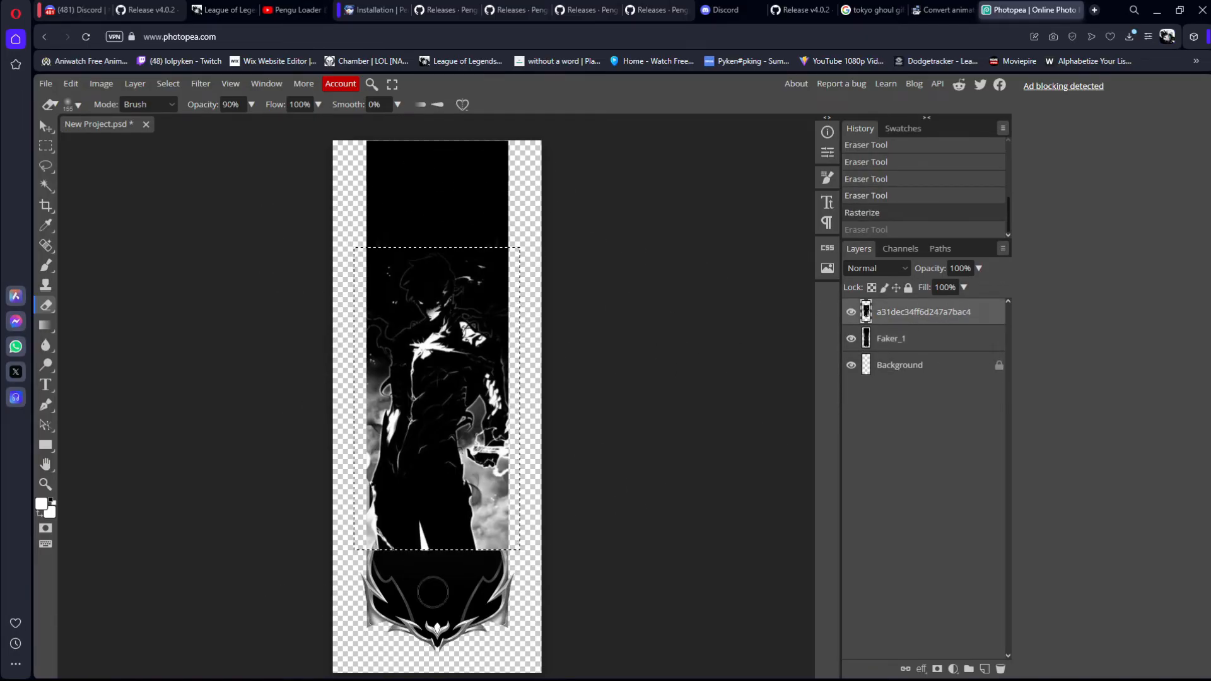
pyautogui.moveTo(396, 545)
pyautogui.mouseDown()
pyautogui.moveTo(570, 511)
pyautogui.moveTo(263, 528)
pyautogui.moveTo(461, 522)
pyautogui.mouseUp()
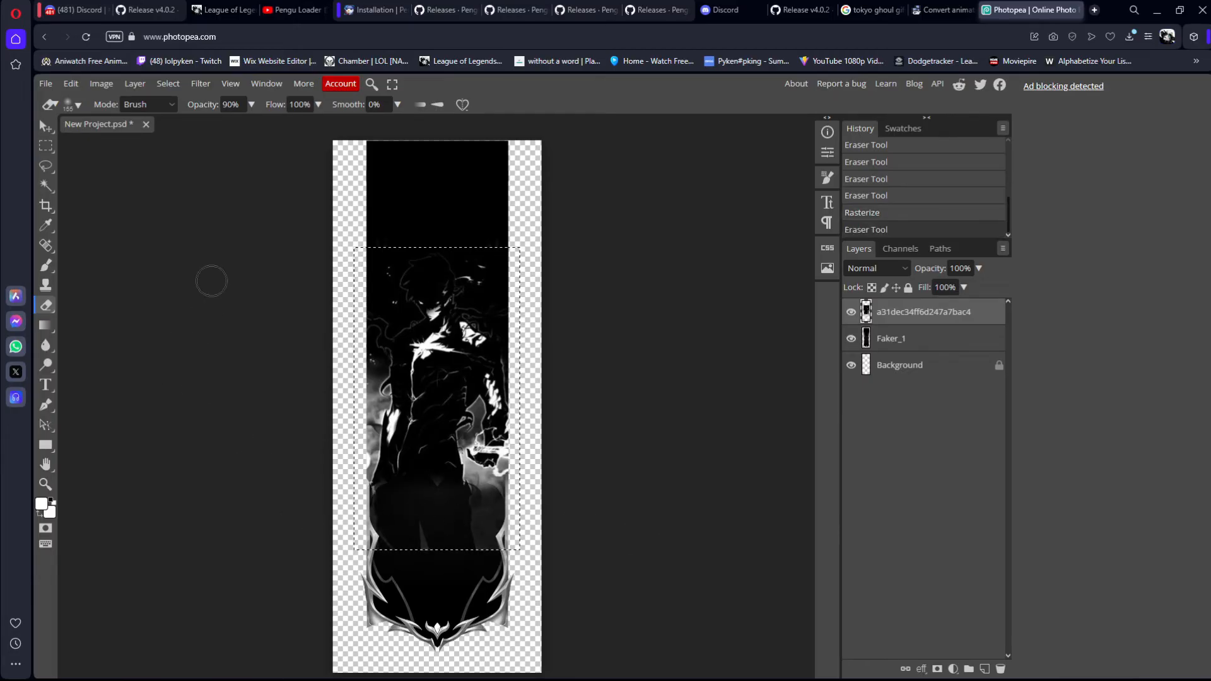
pyautogui.write('80')
pyautogui.moveTo(521, 519)
pyautogui.mouseDown()
pyautogui.moveTo(176, 467)
pyautogui.moveTo(543, 516)
pyautogui.mouseUp()
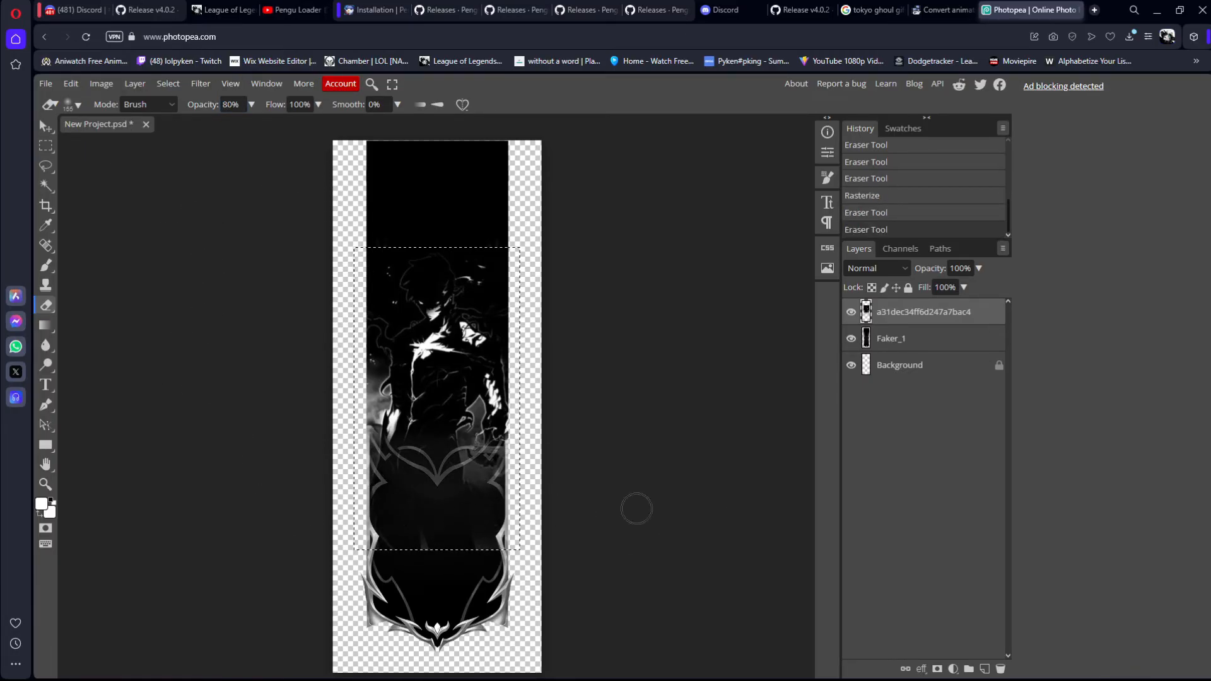
pyautogui.write('7')
pyautogui.moveTo(502, 447)
pyautogui.mouseDown()
pyautogui.moveTo(533, 437)
pyautogui.moveTo(302, 492)
pyautogui.moveTo(528, 540)
pyautogui.mouseUp()
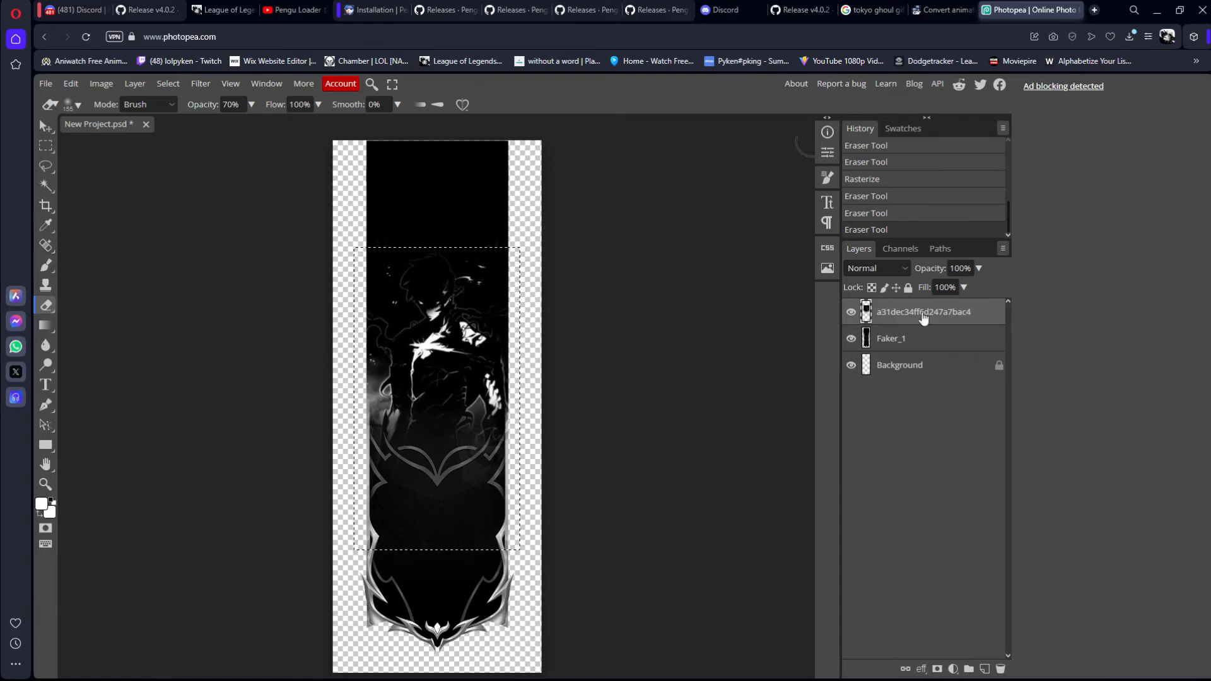
# Step: Set the opacity of both the figure layer and the Faker_1 banner layer to 50%
pyautogui.click(919, 339)
pyautogui.click(943, 318)
pyautogui.click(932, 338)
pyautogui.click(939, 309)
pyautogui.click(960, 268)
pyautogui.write('50')
pyautogui.press('Delete')
pyautogui.press('Return')
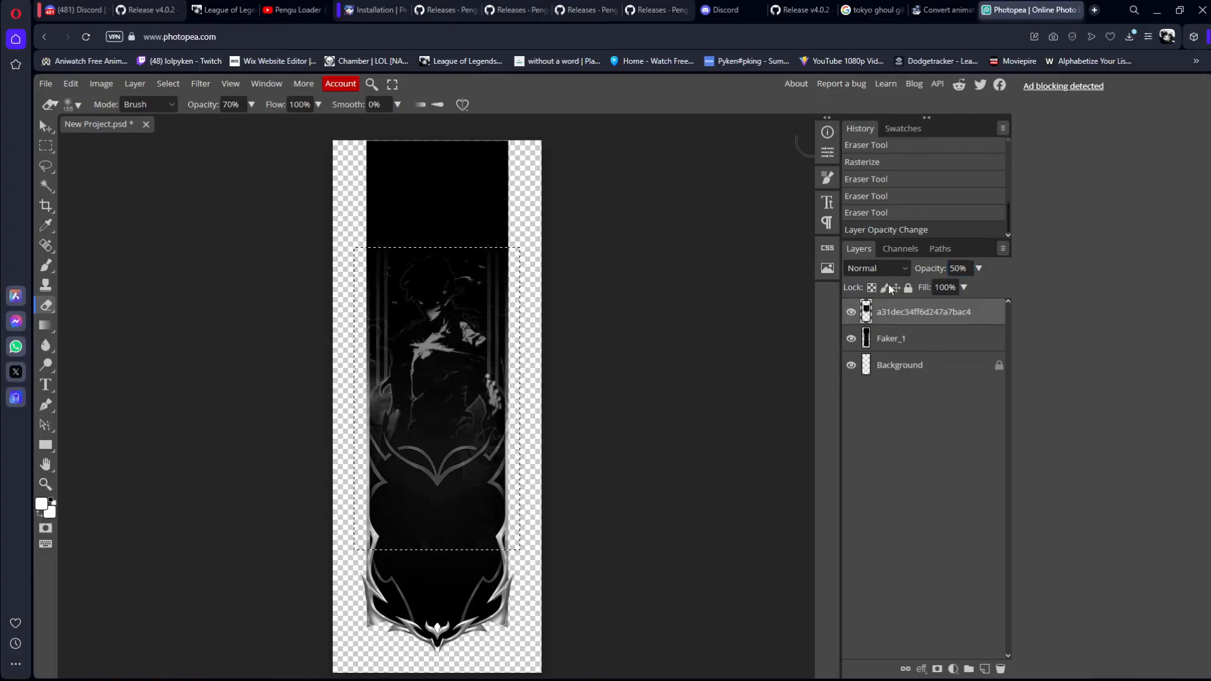
pyautogui.click(916, 341)
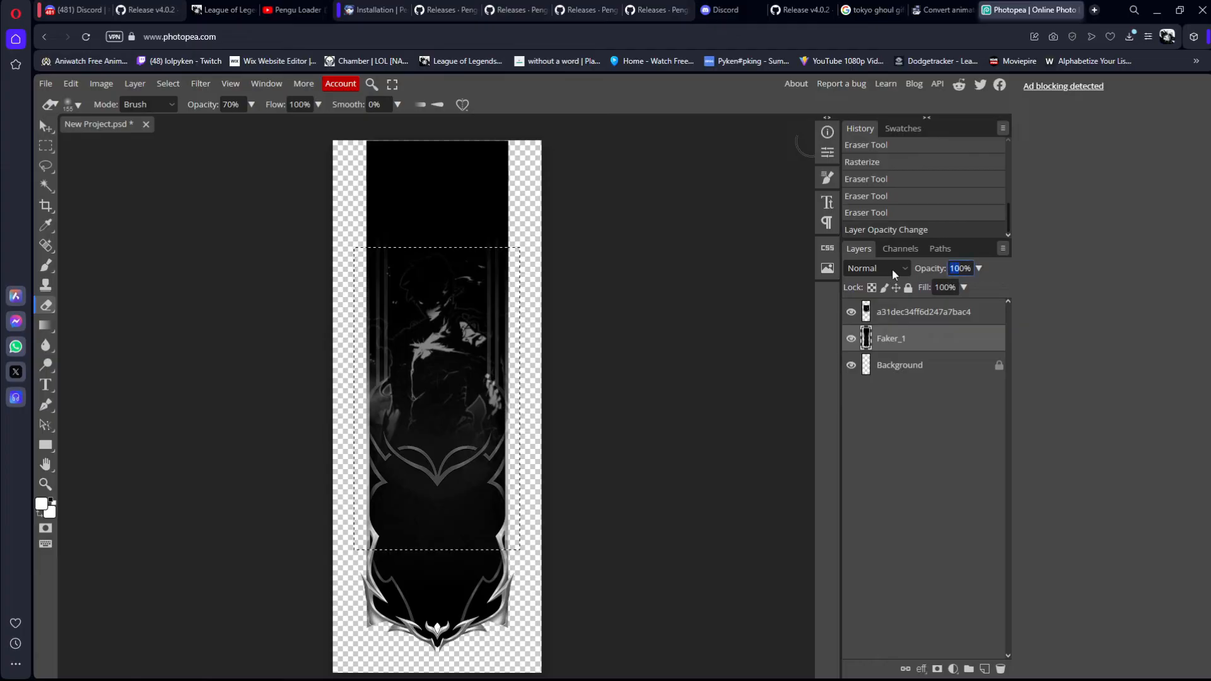
pyautogui.write('50')
pyautogui.press('Return')
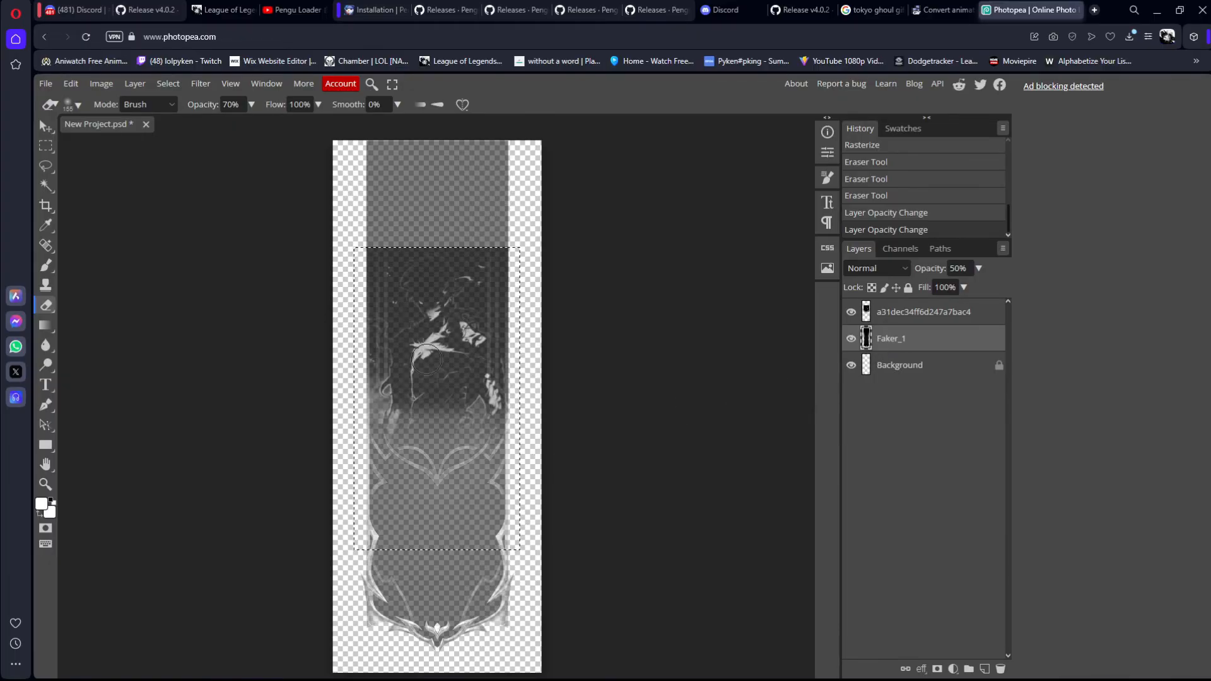
# Step: Select the Faker_1 layer's pixels and brush black over the ornaments in the banner's lower part
pyautogui.keyDown('ctrl'); pyautogui.click(865, 344); pyautogui.keyUp('ctrl')
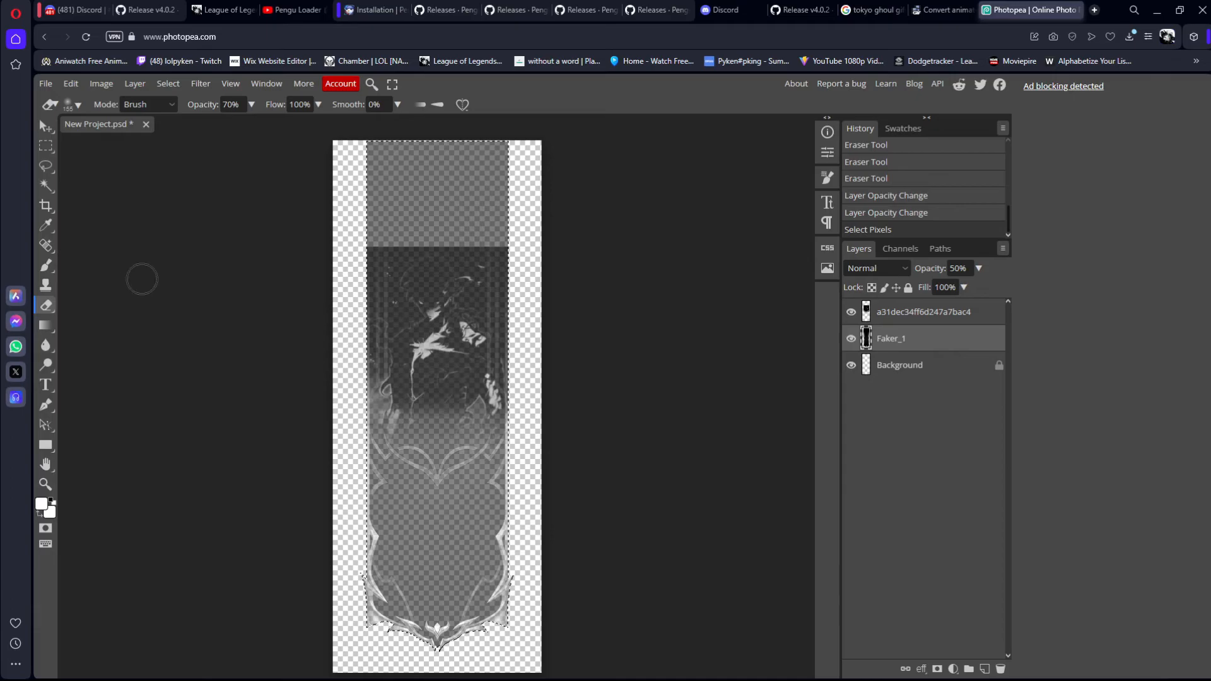
pyautogui.press('i')
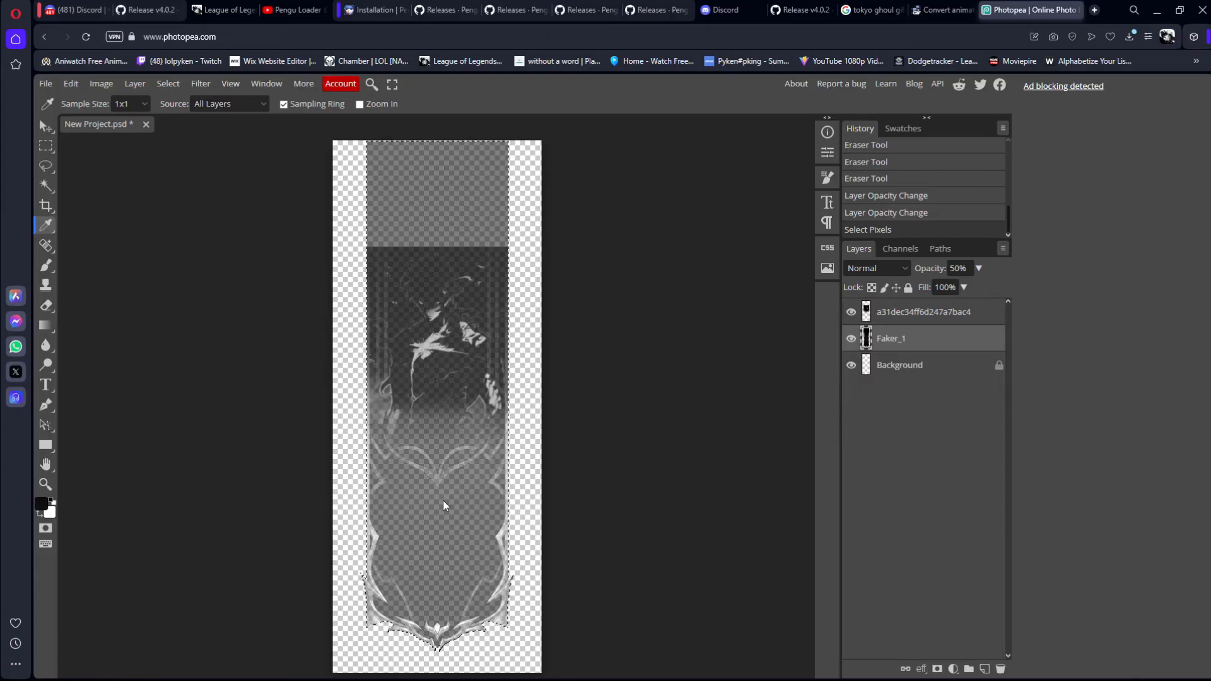
pyautogui.press('b')
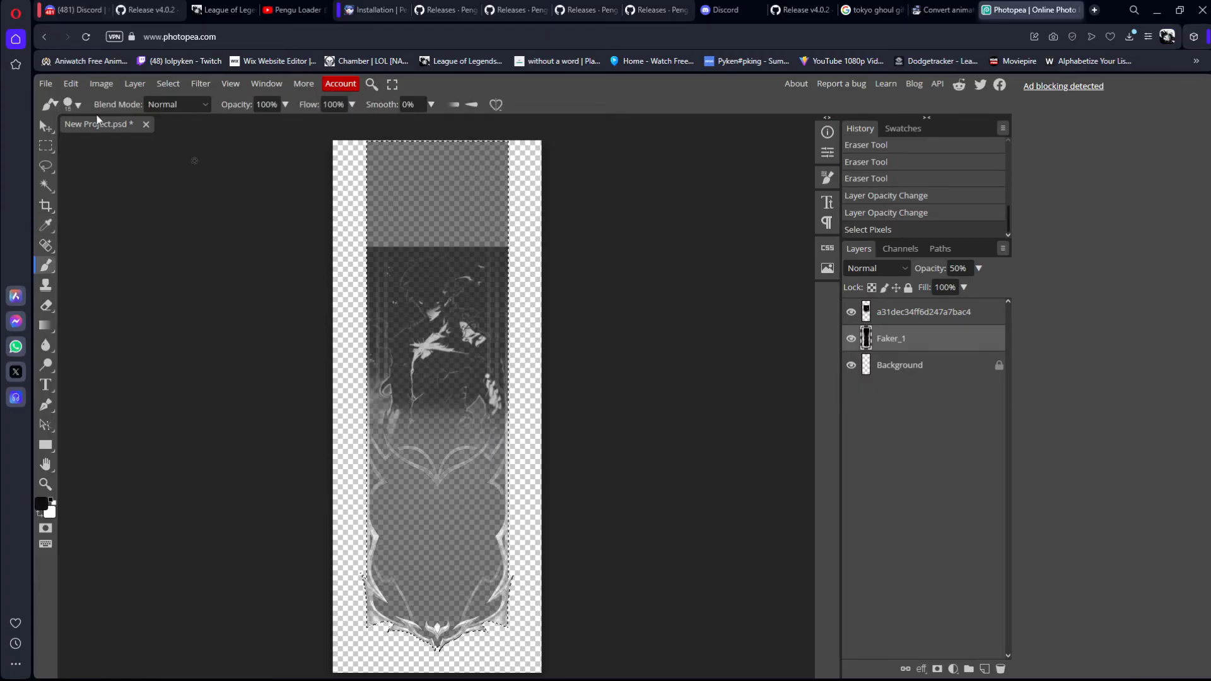
pyautogui.click(78, 105)
pyautogui.moveTo(382, 446)
pyautogui.mouseDown()
pyautogui.moveTo(362, 568)
pyautogui.moveTo(372, 628)
pyautogui.moveTo(409, 550)
pyautogui.moveTo(441, 634)
pyautogui.moveTo(493, 612)
pyautogui.mouseUp()
pyautogui.moveTo(474, 492); pyautogui.dragTo(473, 436)
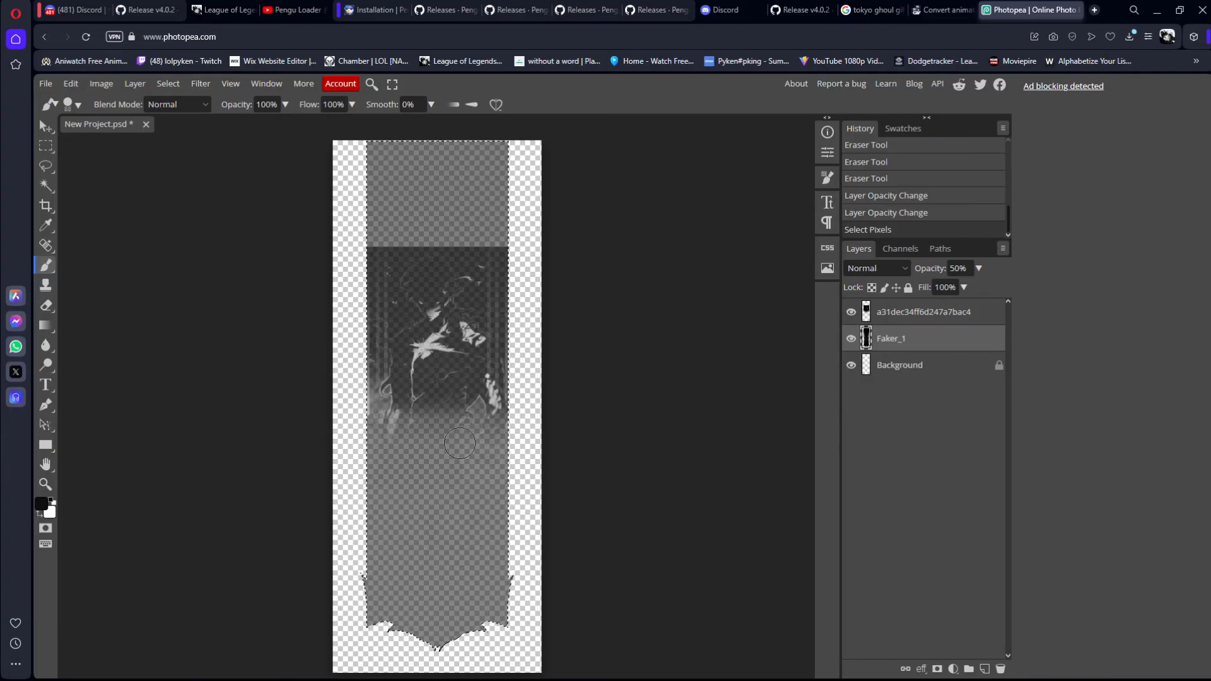
pyautogui.moveTo(436, 491); pyautogui.dragTo(453, 474)
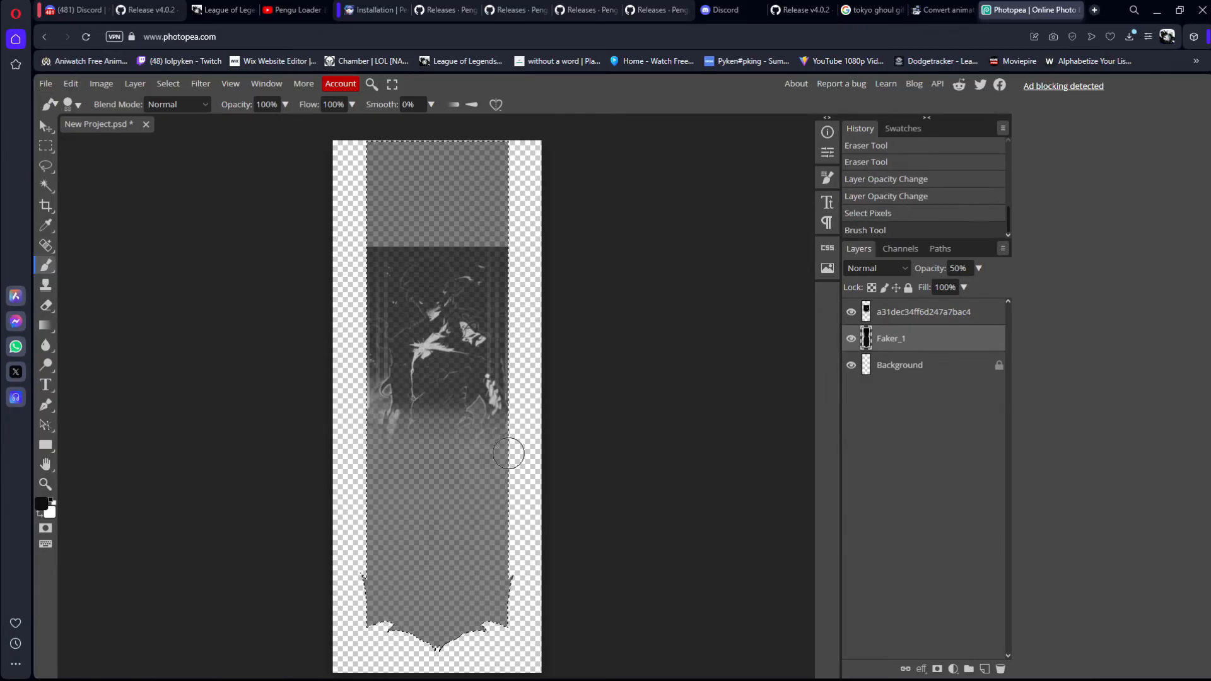
# Step: Export the banner as a PNG named New Project at 580 x 1480 px and 100% quality
pyautogui.click(51, 83)
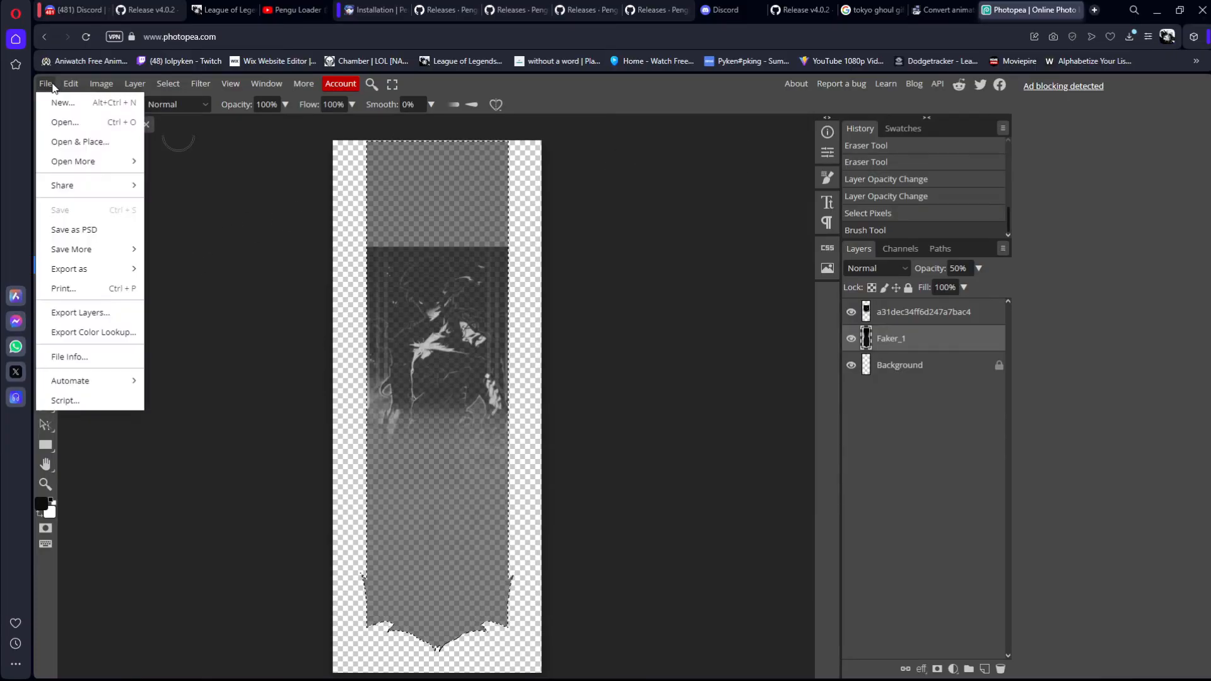
pyautogui.moveTo(116, 270)
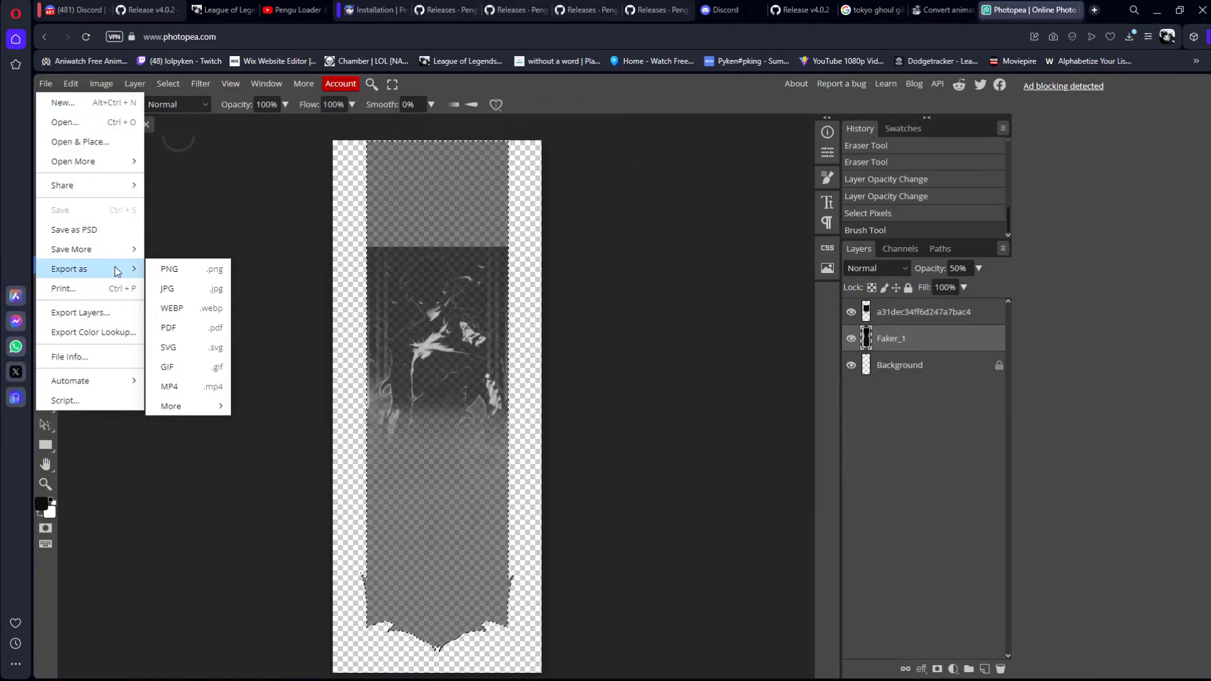
pyautogui.click(189, 269)
pyautogui.moveTo(631, 669)
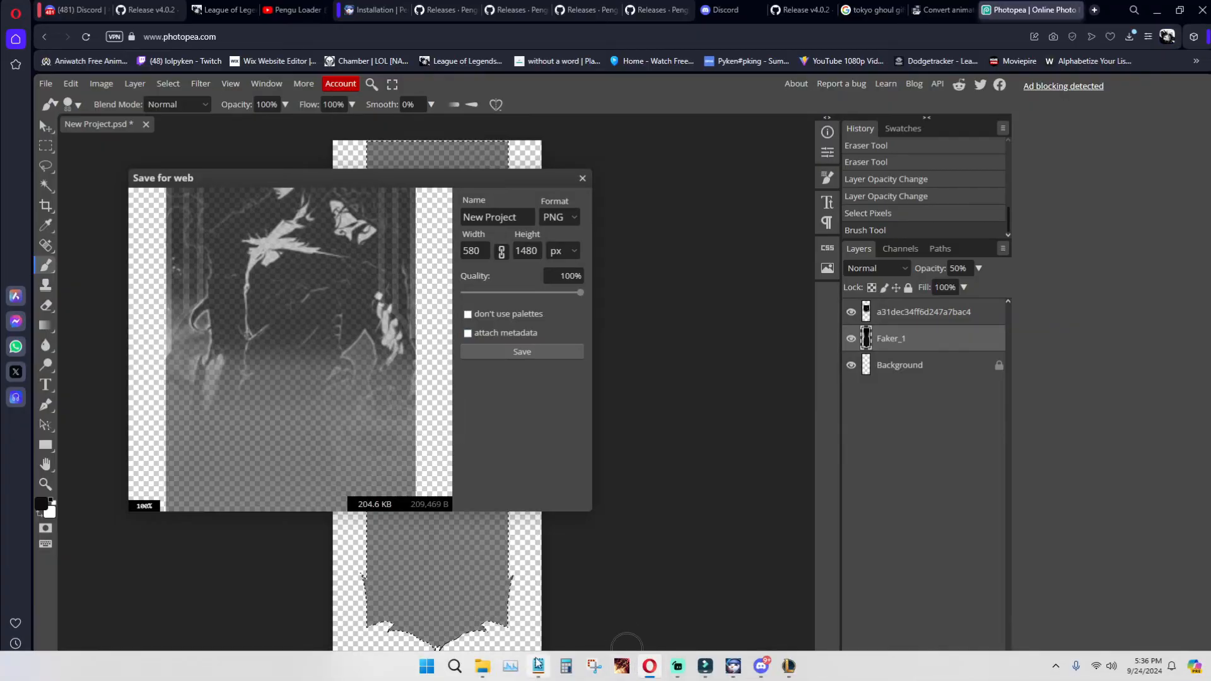
pyautogui.moveTo(488, 666)
pyautogui.click(627, 612)
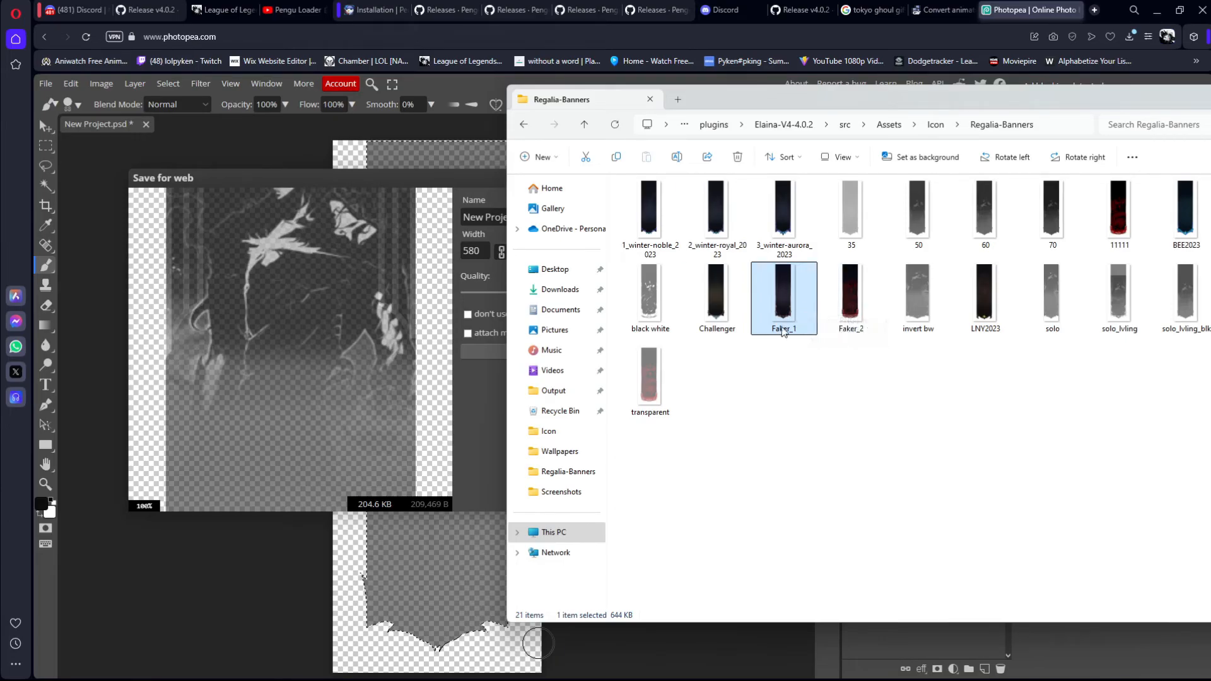
pyautogui.click(351, 186)
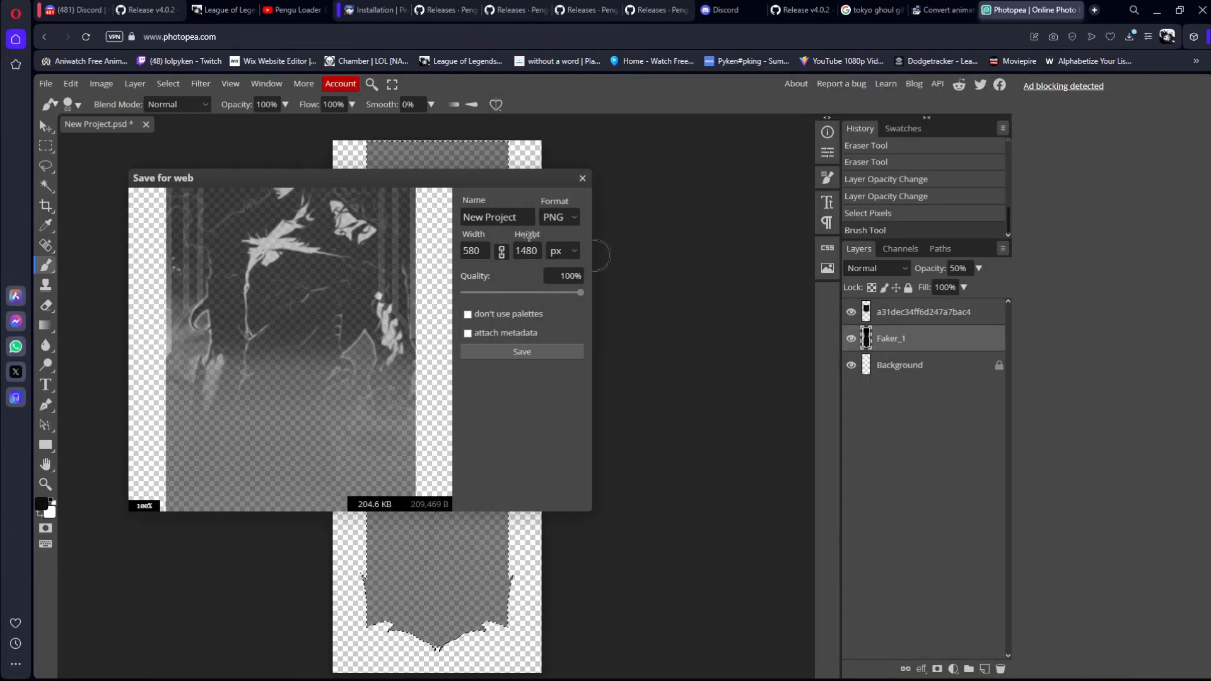
pyautogui.click(503, 350)
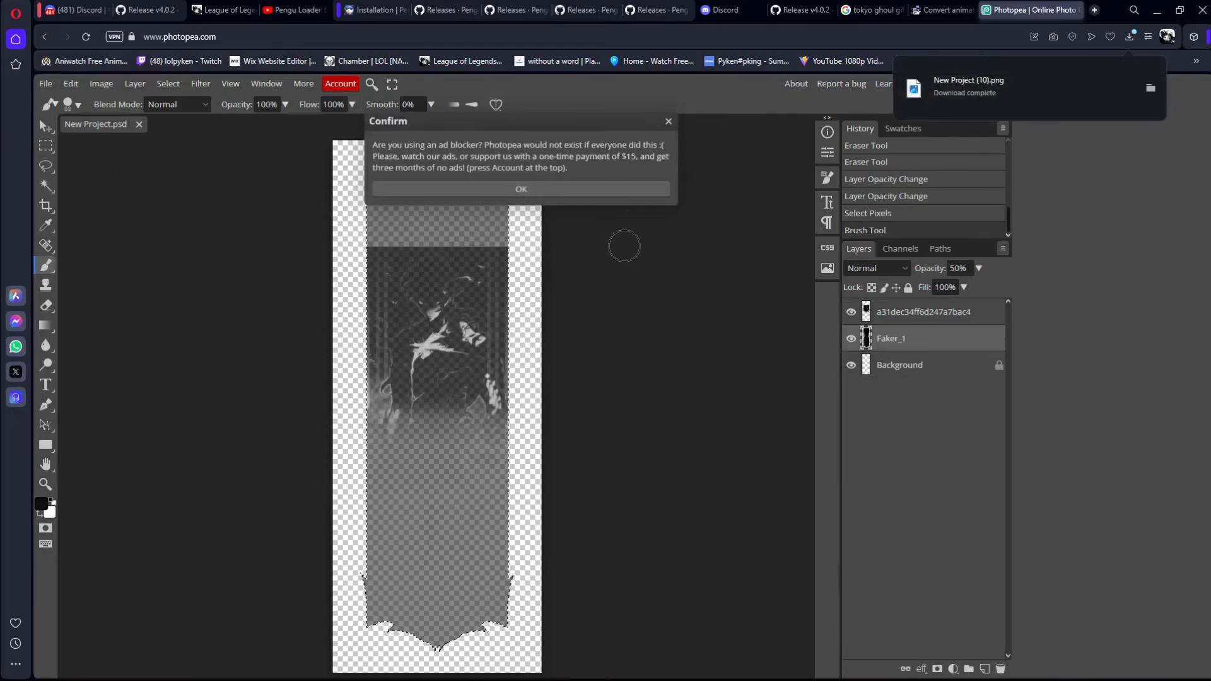
# Step: Move the exported New Project (10) image from Downloads into the Regalia-Banners folder, and close the Downloads window
pyautogui.click(1150, 89)
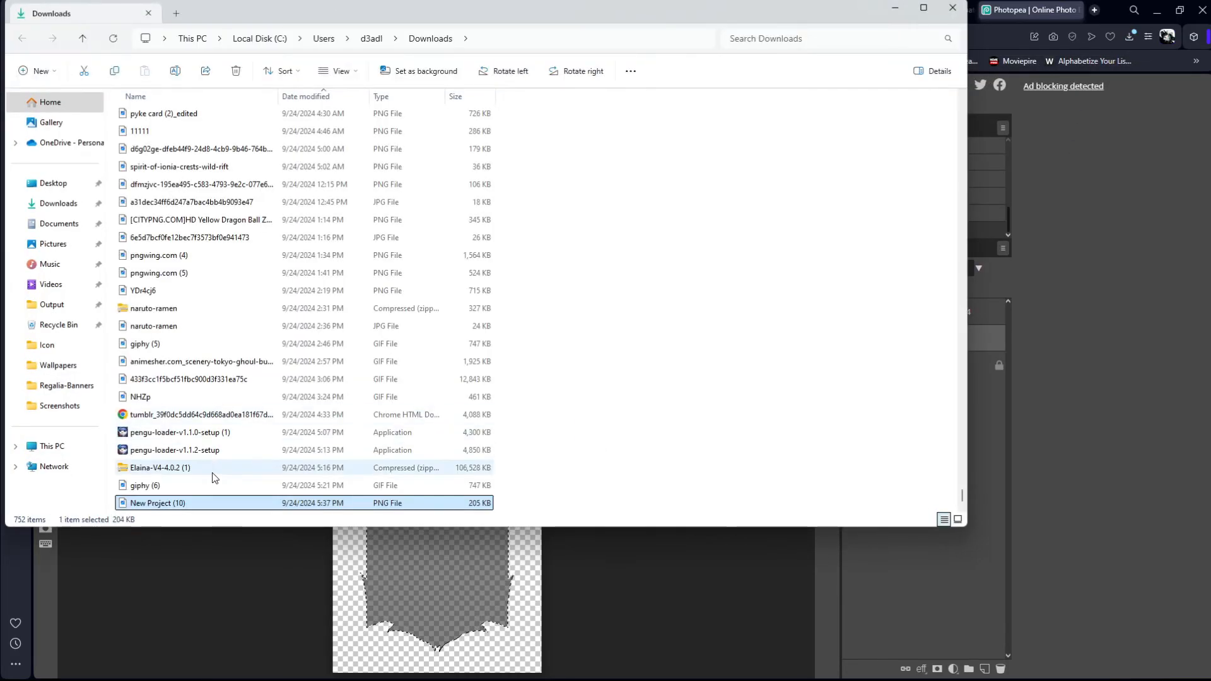
pyautogui.moveTo(207, 504); pyautogui.dragTo(954, 440)
pyautogui.hotkey('alt', 'Tab')
pyautogui.hotkey('alt', 'Tab')
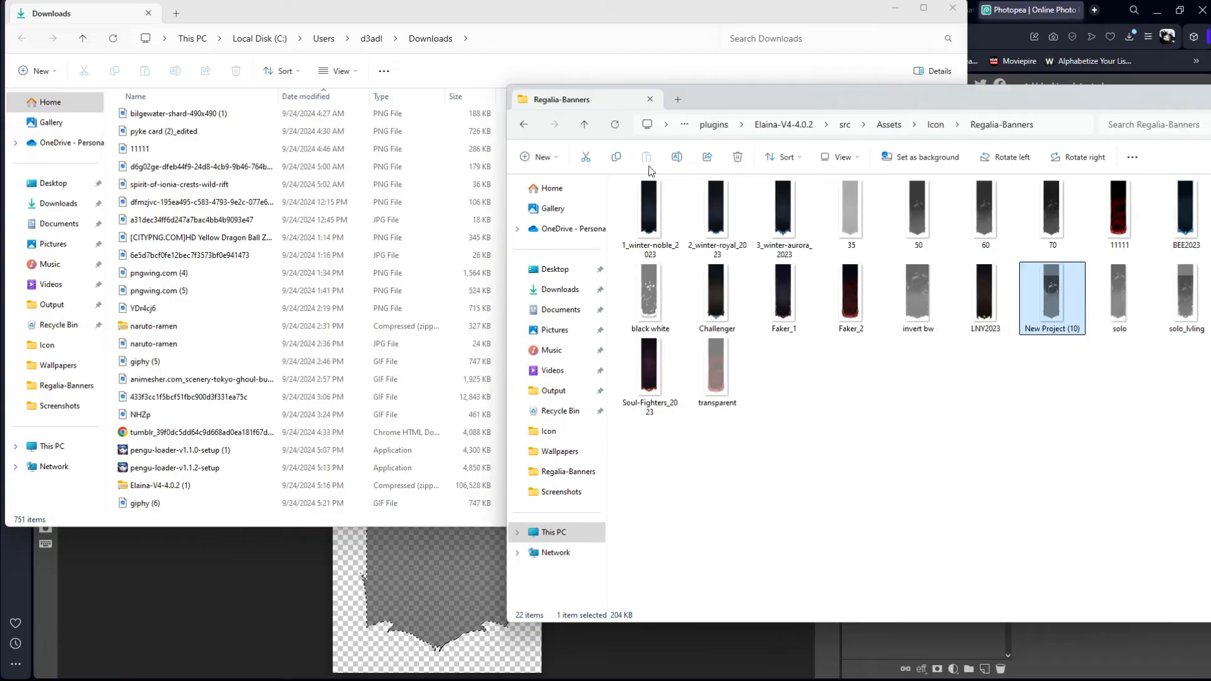
pyautogui.moveTo(768, 14); pyautogui.dragTo(807, 74)
pyautogui.moveTo(1007, 94); pyautogui.dragTo(846, 56)
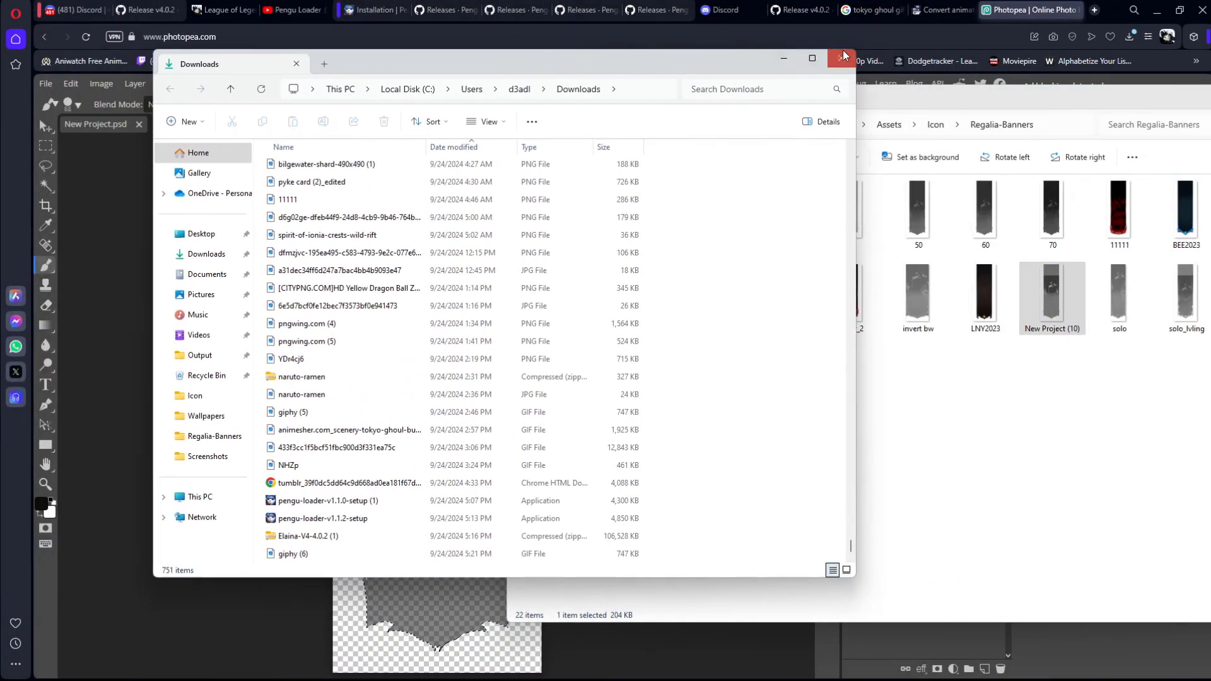
pyautogui.click(845, 57)
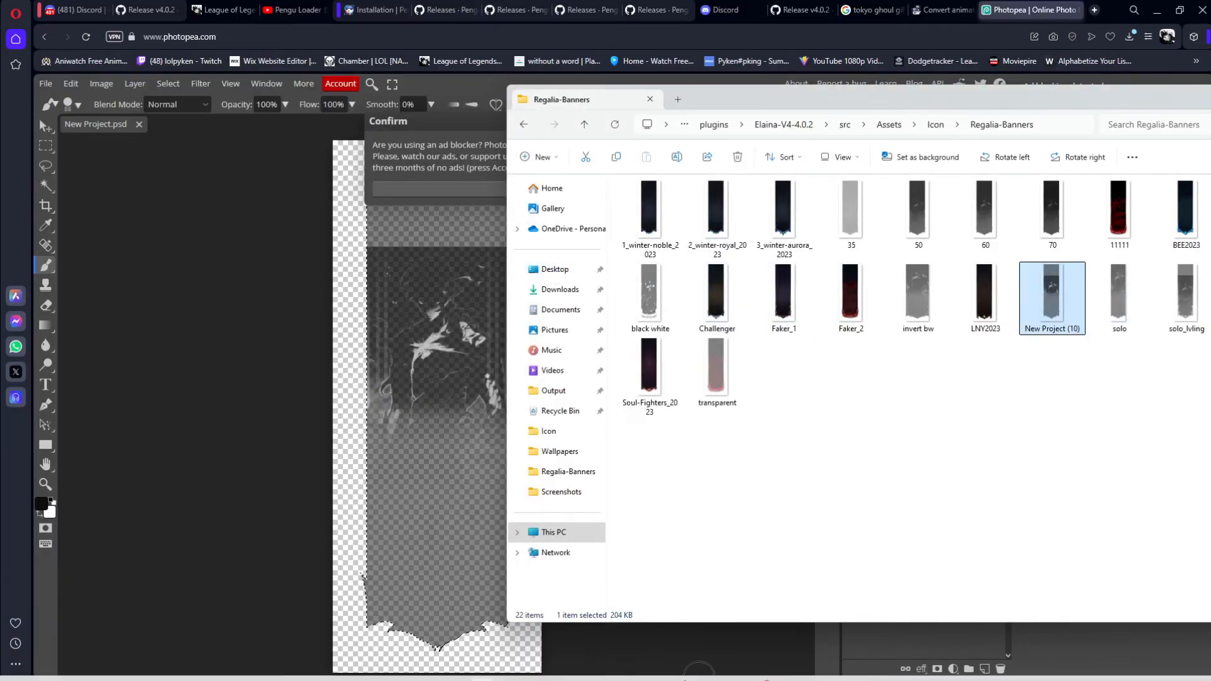
# Step: Switch to the League of Legends client and open the Elaina theme's Theme Settings
pyautogui.click(789, 667)
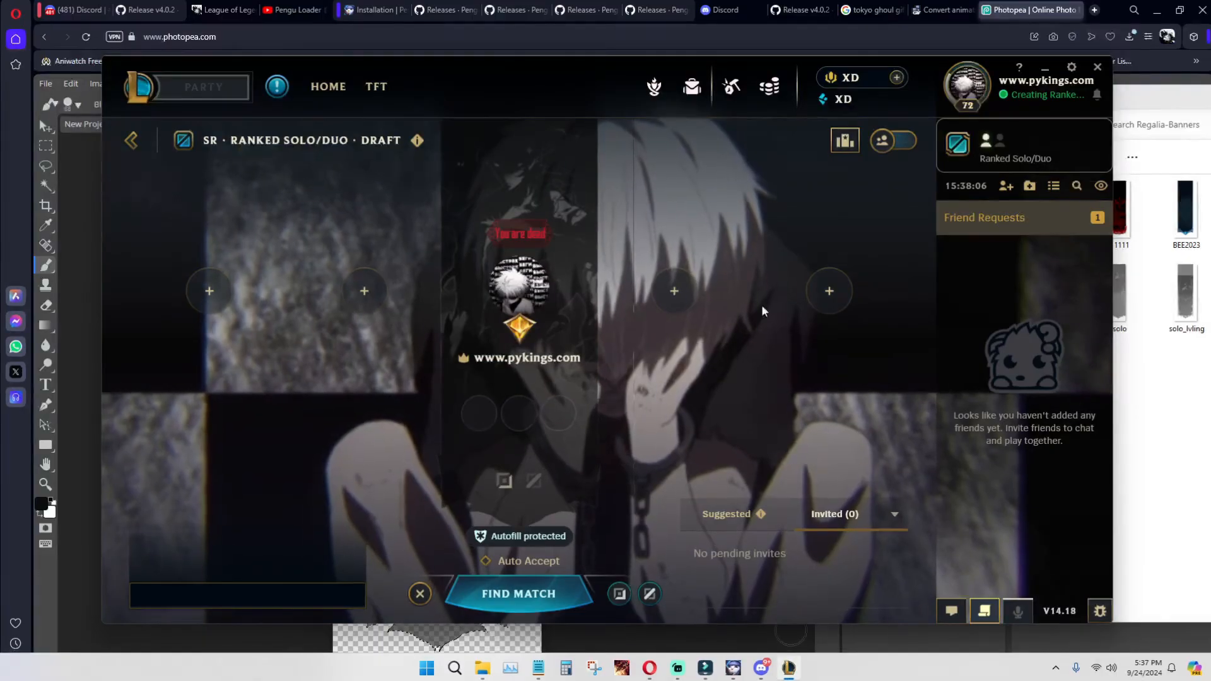
pyautogui.click(1071, 66)
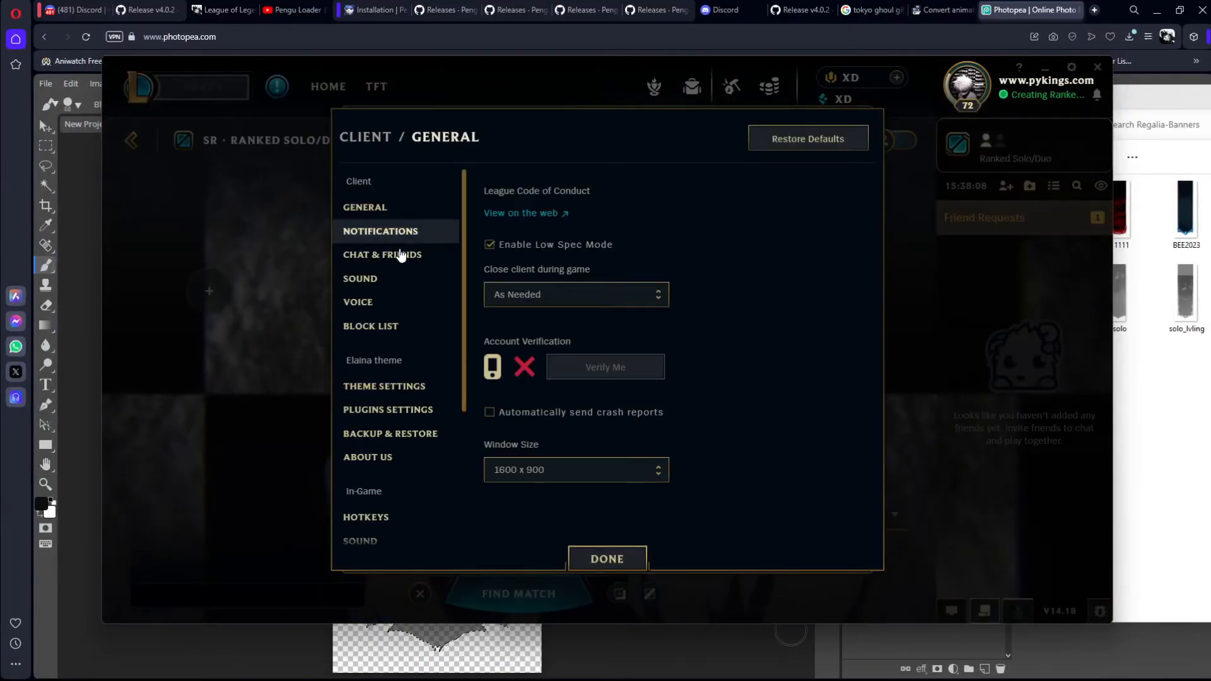
pyautogui.click(392, 392)
# Step: Set the theme's Regalia Banner to Faker_2.png under Custom icon and save the settings
pyautogui.scroll(-7, 601, 260)
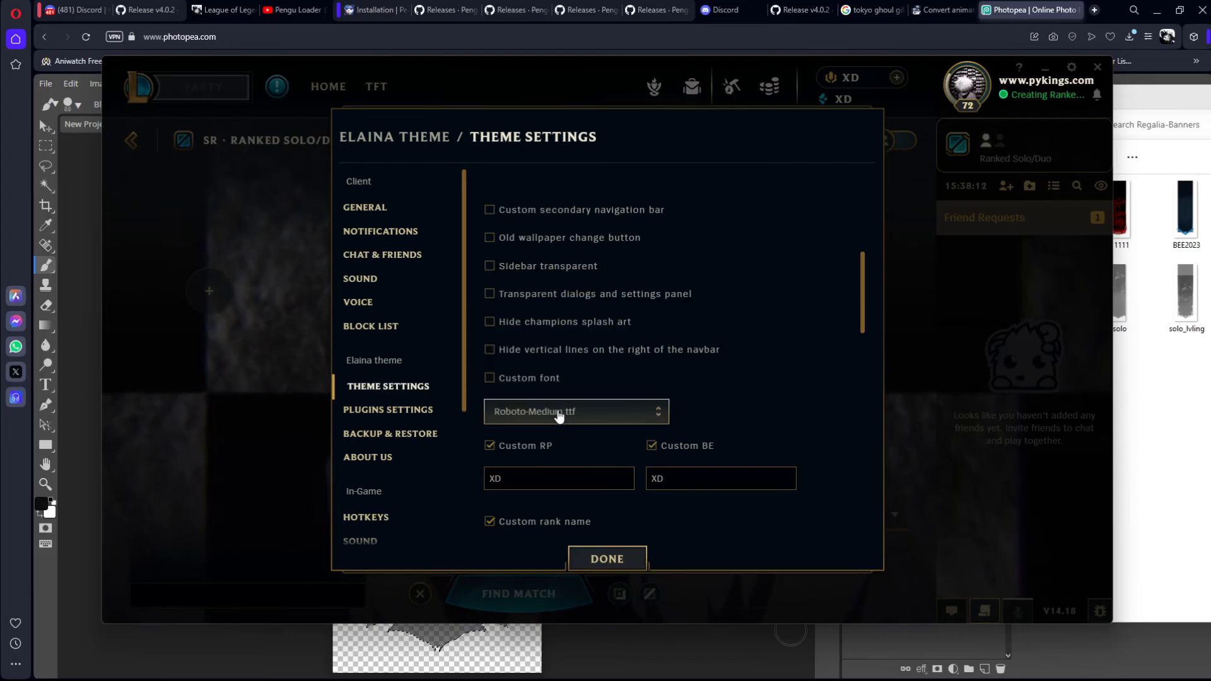
pyautogui.scroll(-10, 568, 410)
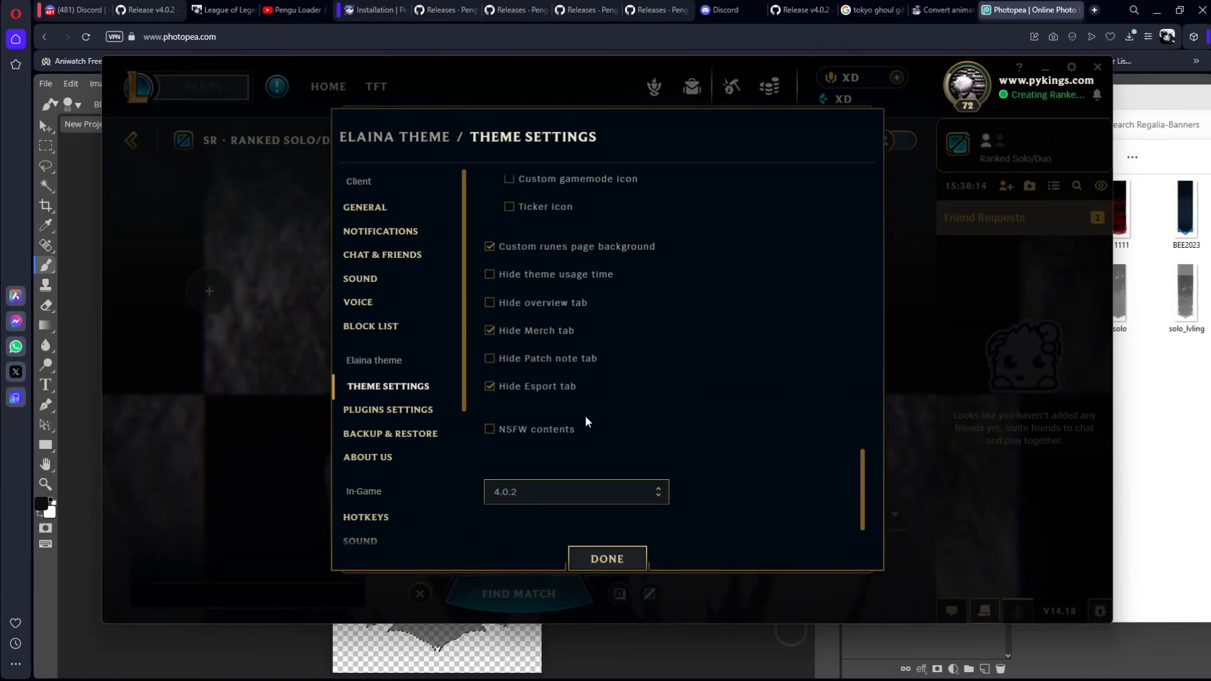
pyautogui.scroll(9, 588, 416)
pyautogui.scroll(-5, 586, 422)
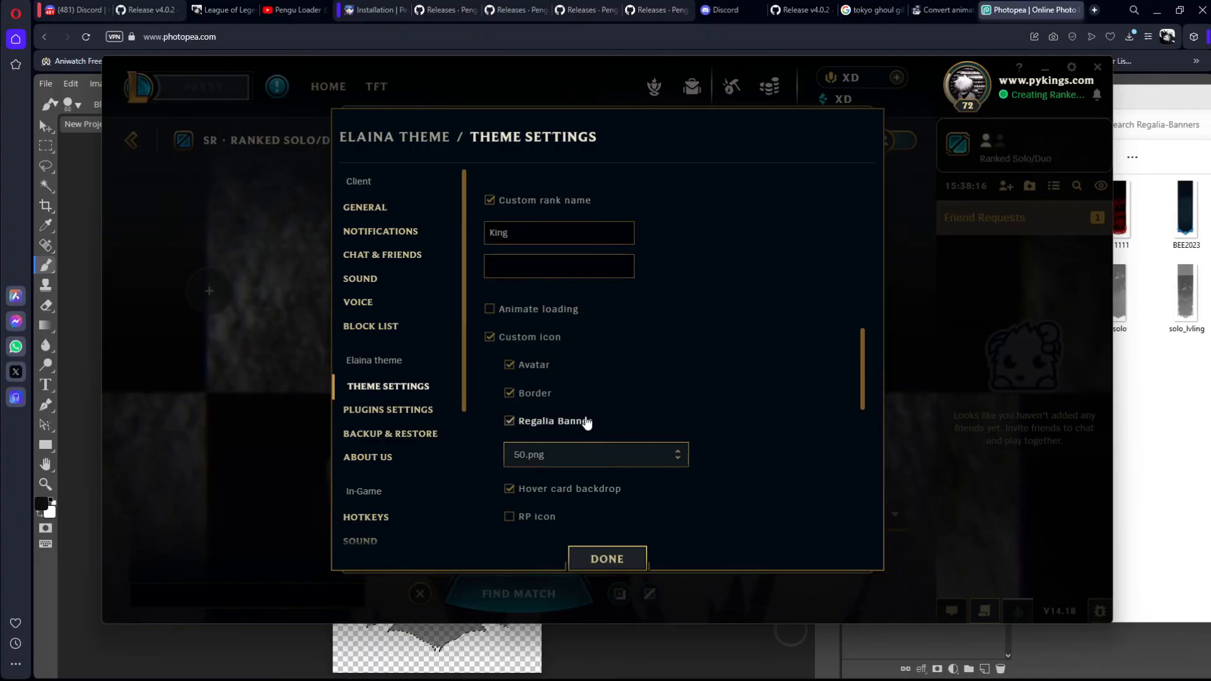
pyautogui.scroll(3, 609, 444)
pyautogui.scroll(-3, 568, 411)
pyautogui.scroll(-2, 567, 431)
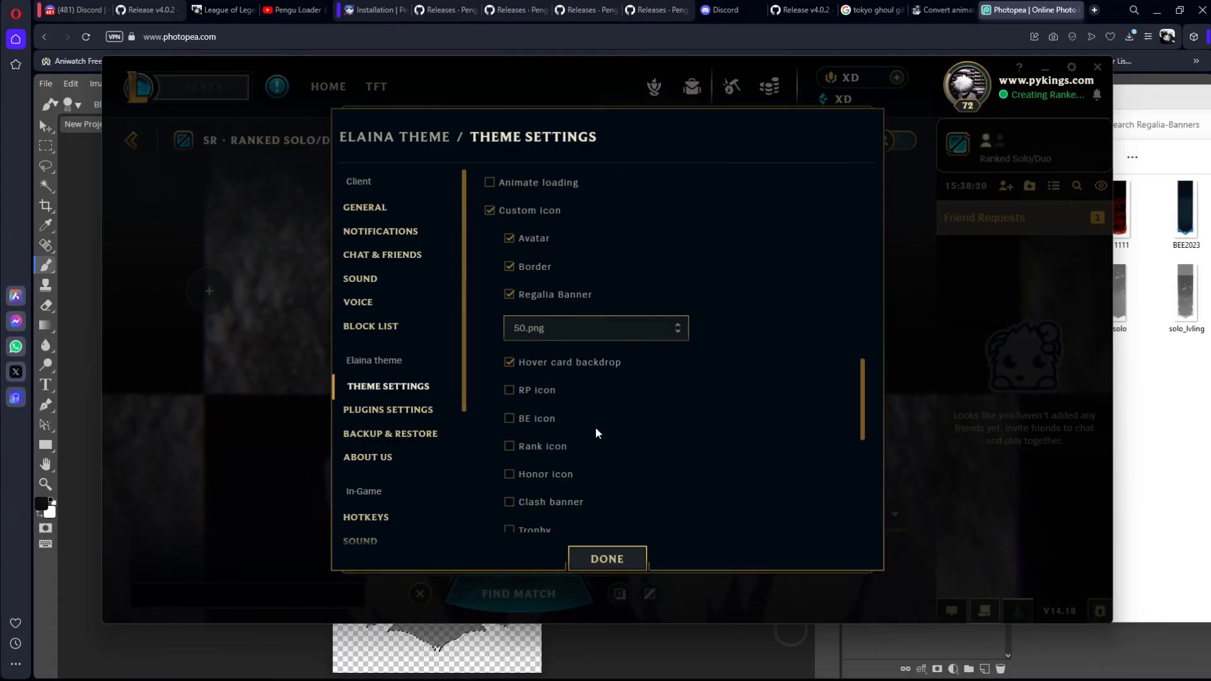
pyautogui.click(568, 329)
pyautogui.scroll(2, 551, 300)
pyautogui.scroll(4, 551, 300)
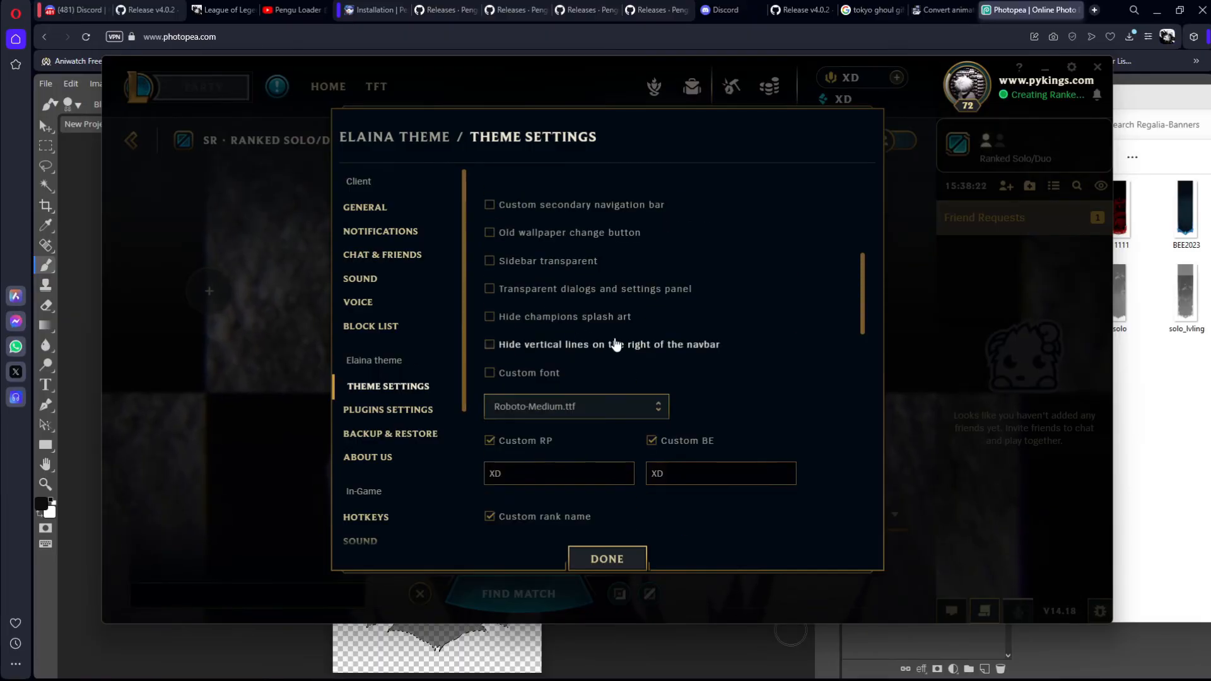
pyautogui.scroll(-5, 616, 343)
pyautogui.scroll(1, 627, 335)
pyautogui.scroll(-2, 568, 381)
pyautogui.scroll(-3, 567, 381)
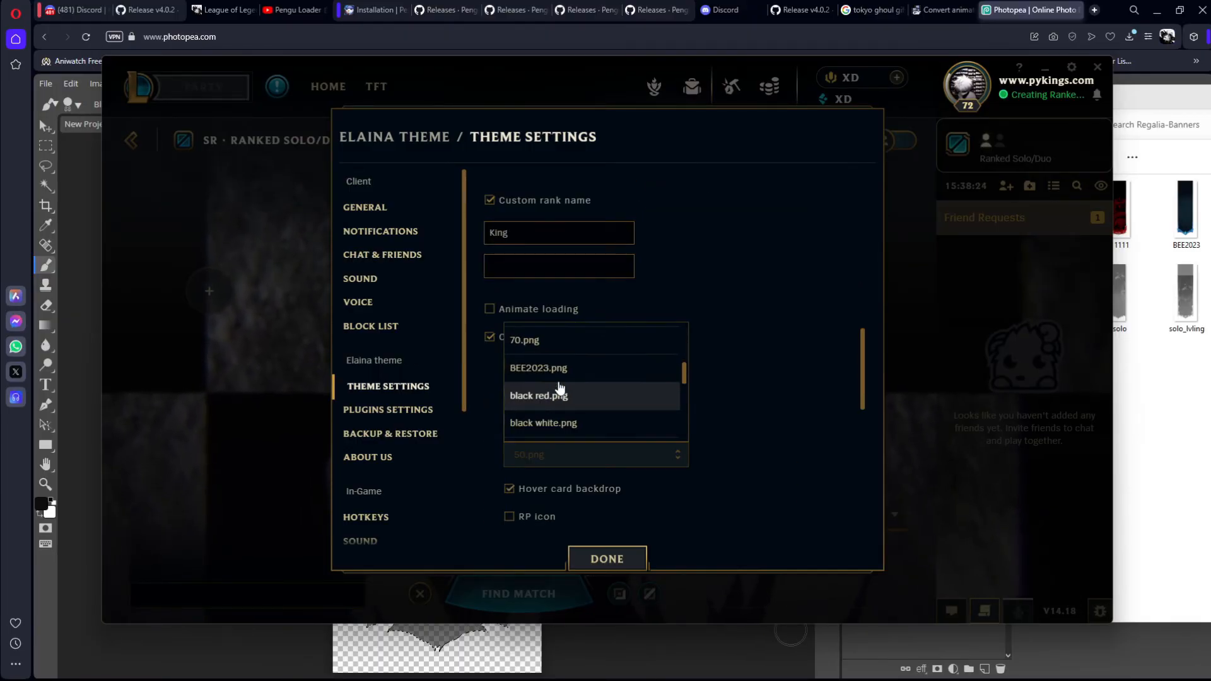
pyautogui.scroll(-1, 557, 400)
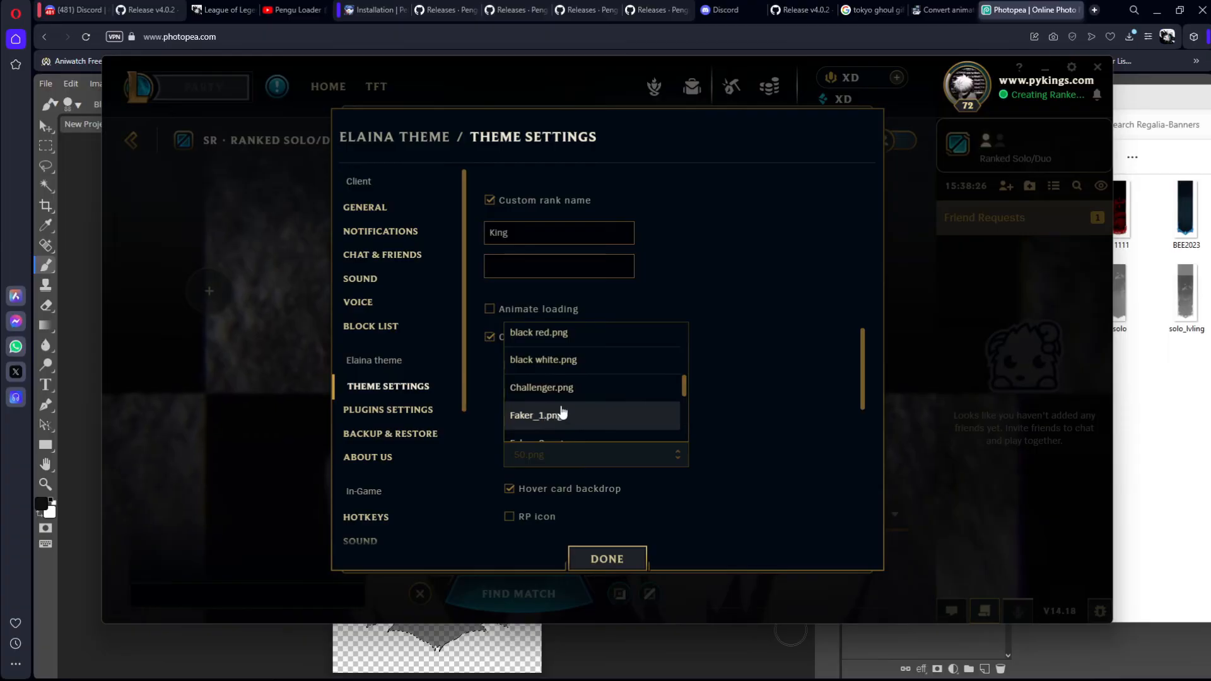
pyautogui.scroll(-1, 563, 413)
pyautogui.click(569, 383)
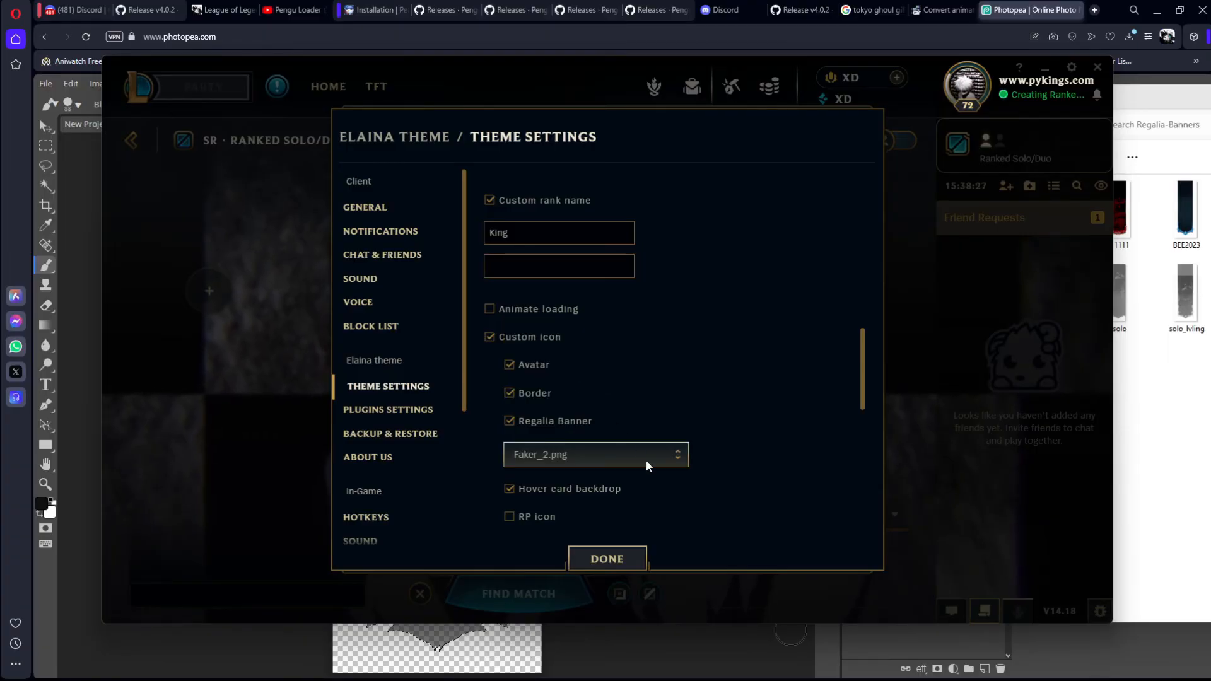
pyautogui.click(623, 558)
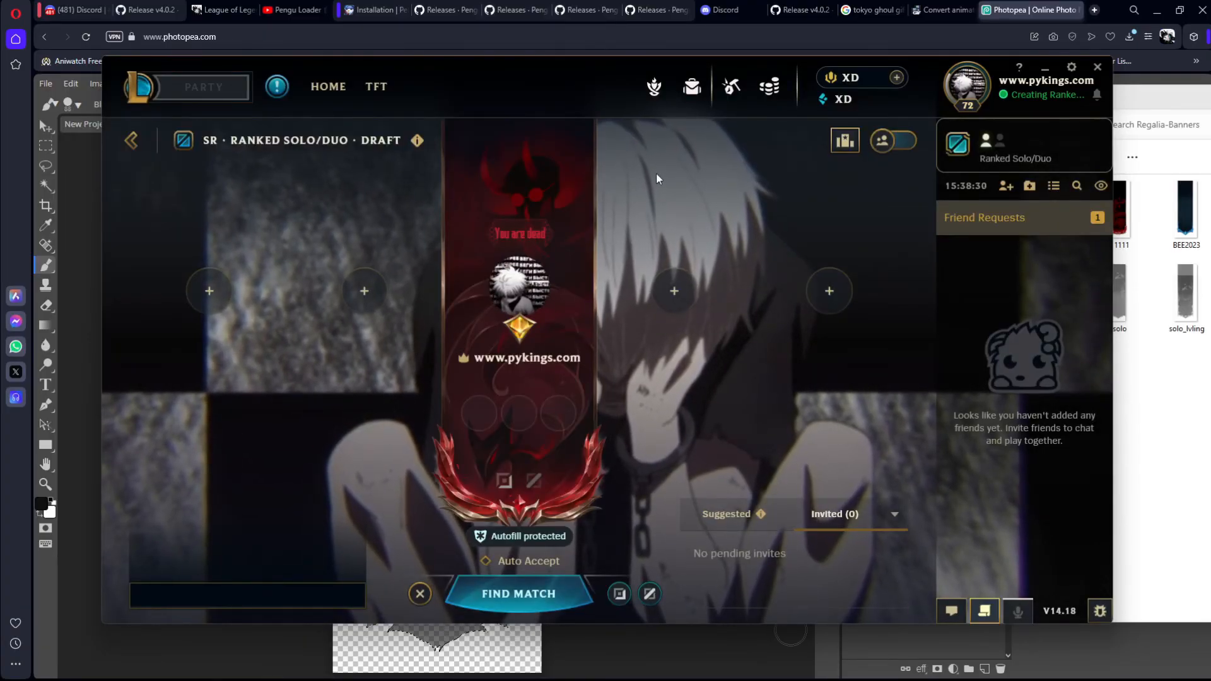
# Step: Reopen the Elaina Theme Settings, set the Regalia Banner to solo_lvling_blk.png, and save the settings
pyautogui.click(1071, 66)
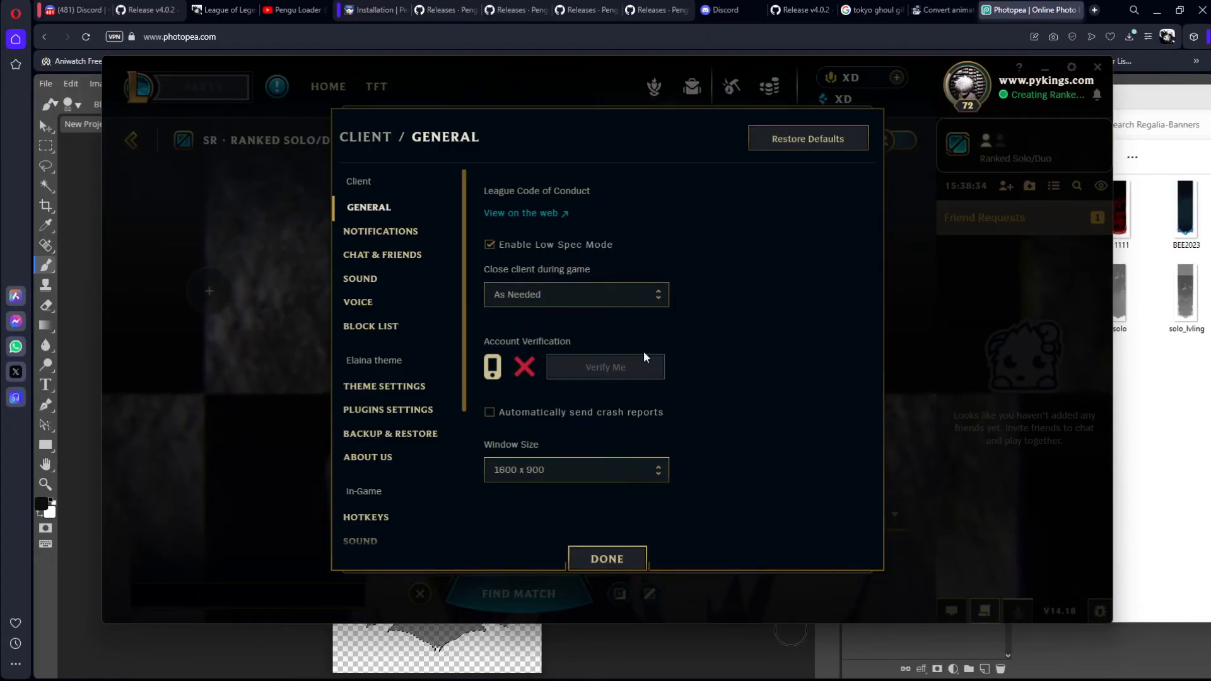
pyautogui.click(591, 474)
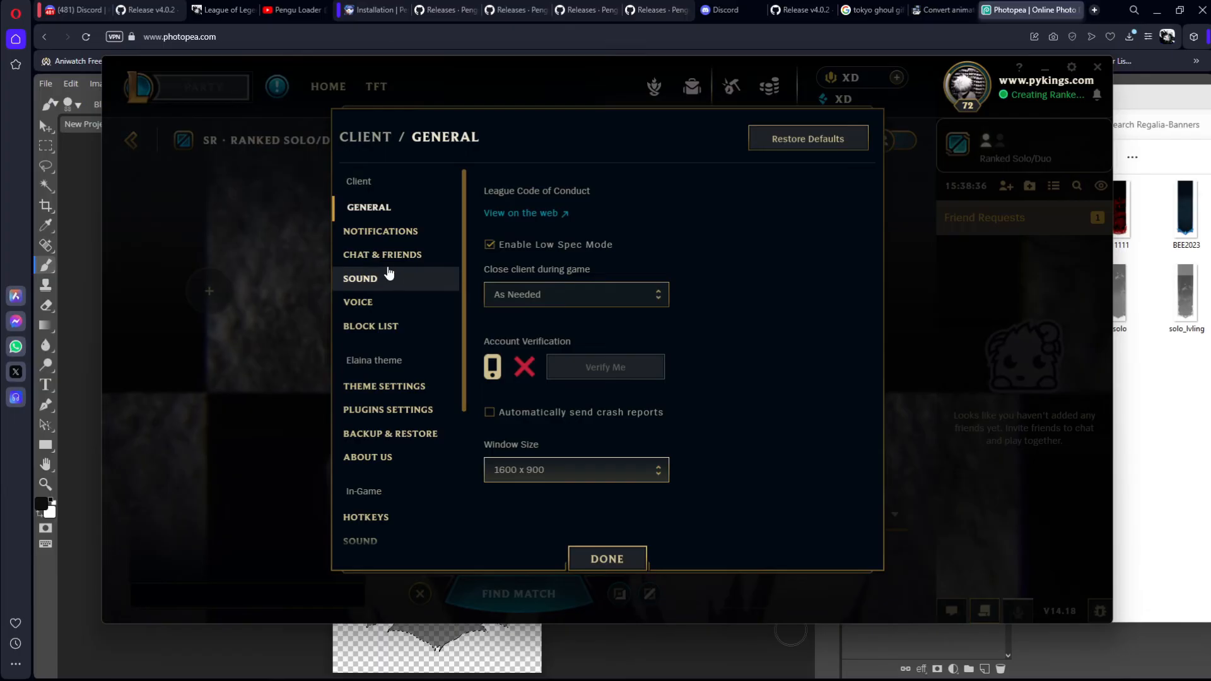
pyautogui.click(394, 388)
pyautogui.scroll(-5, 575, 364)
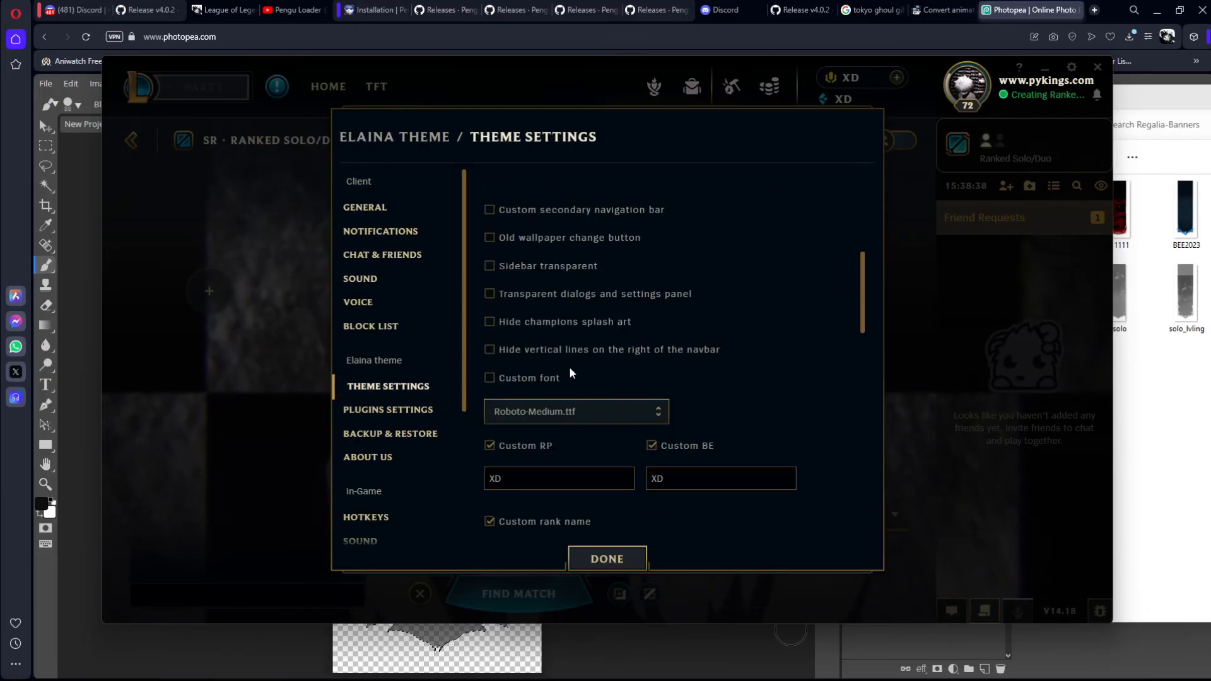
pyautogui.click(527, 416)
pyautogui.click(528, 417)
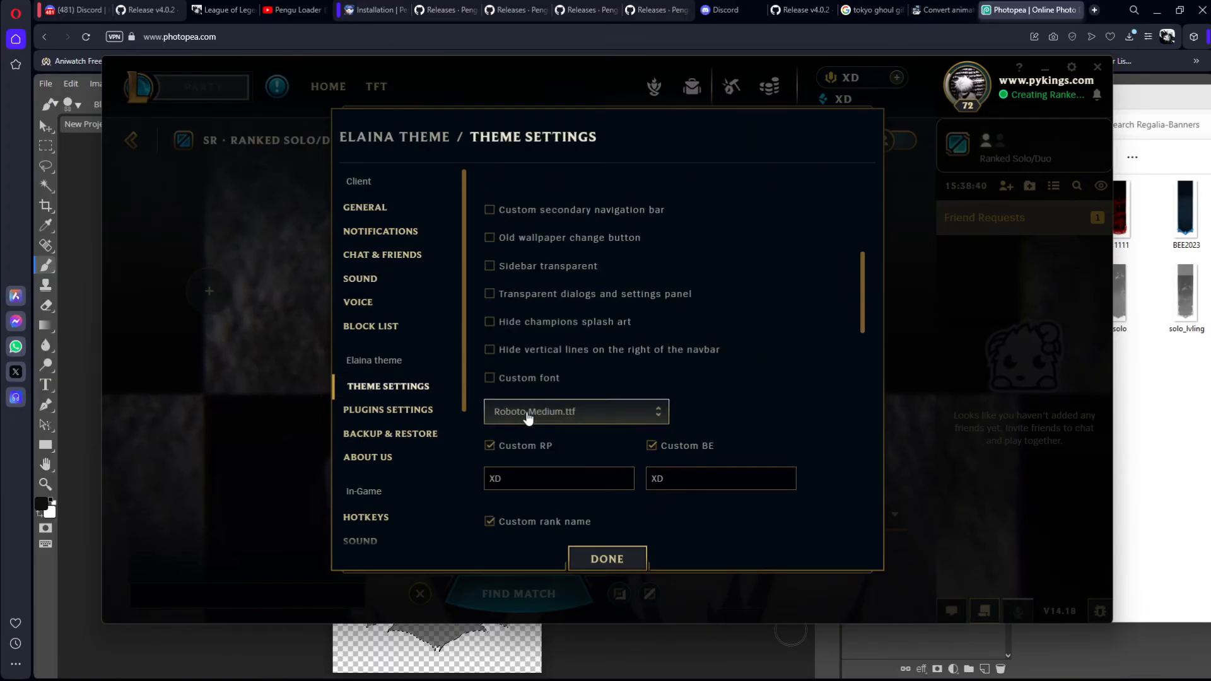
pyautogui.scroll(-5, 528, 413)
pyautogui.click(563, 460)
pyautogui.scroll(3, 598, 408)
pyautogui.scroll(6, 597, 409)
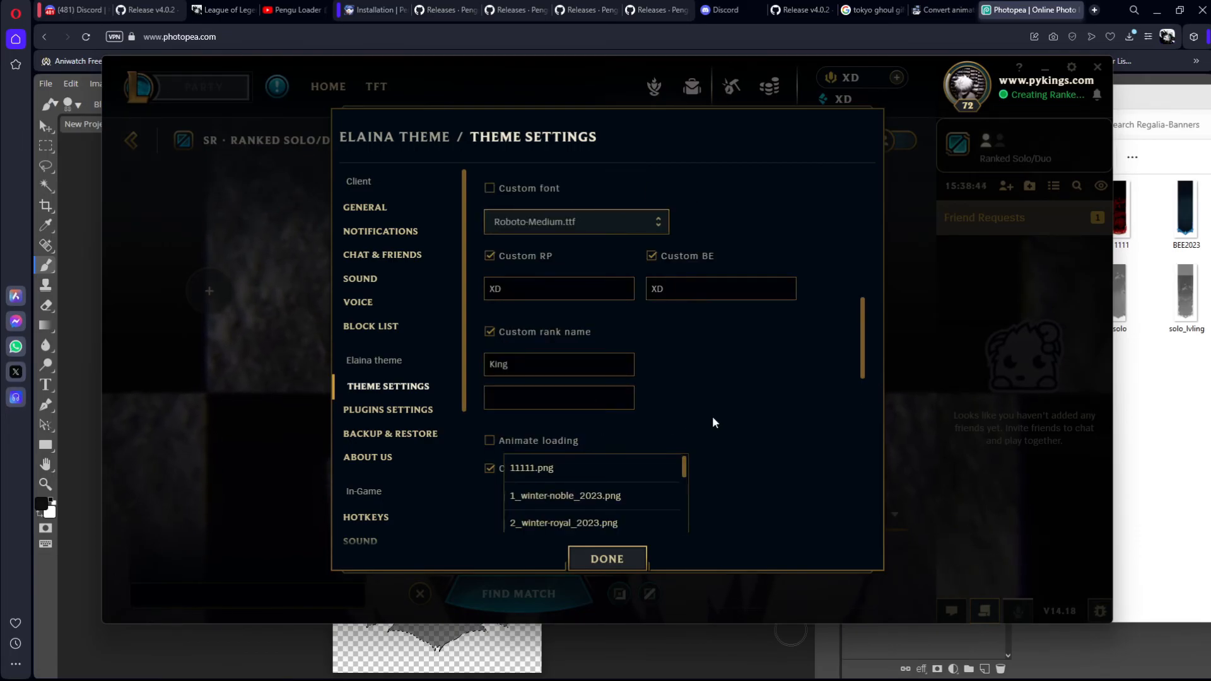
pyautogui.scroll(-2, 686, 423)
pyautogui.scroll(-5, 625, 422)
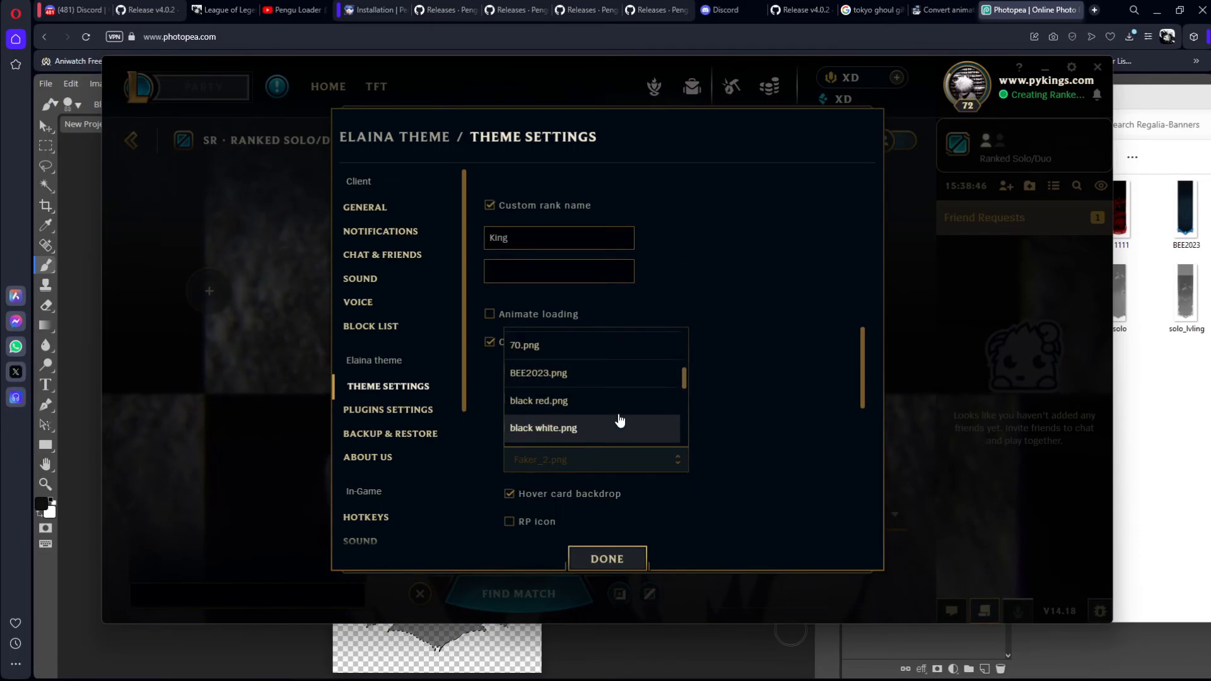
pyautogui.scroll(-3, 563, 397)
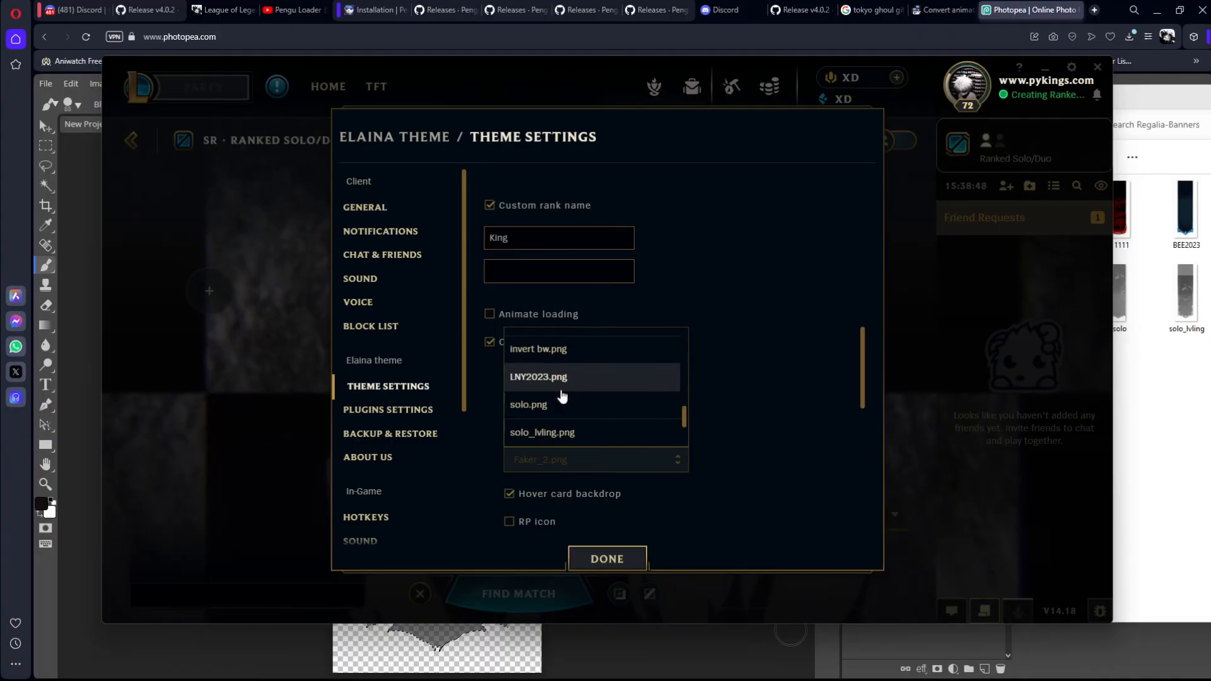
pyautogui.scroll(-2, 565, 407)
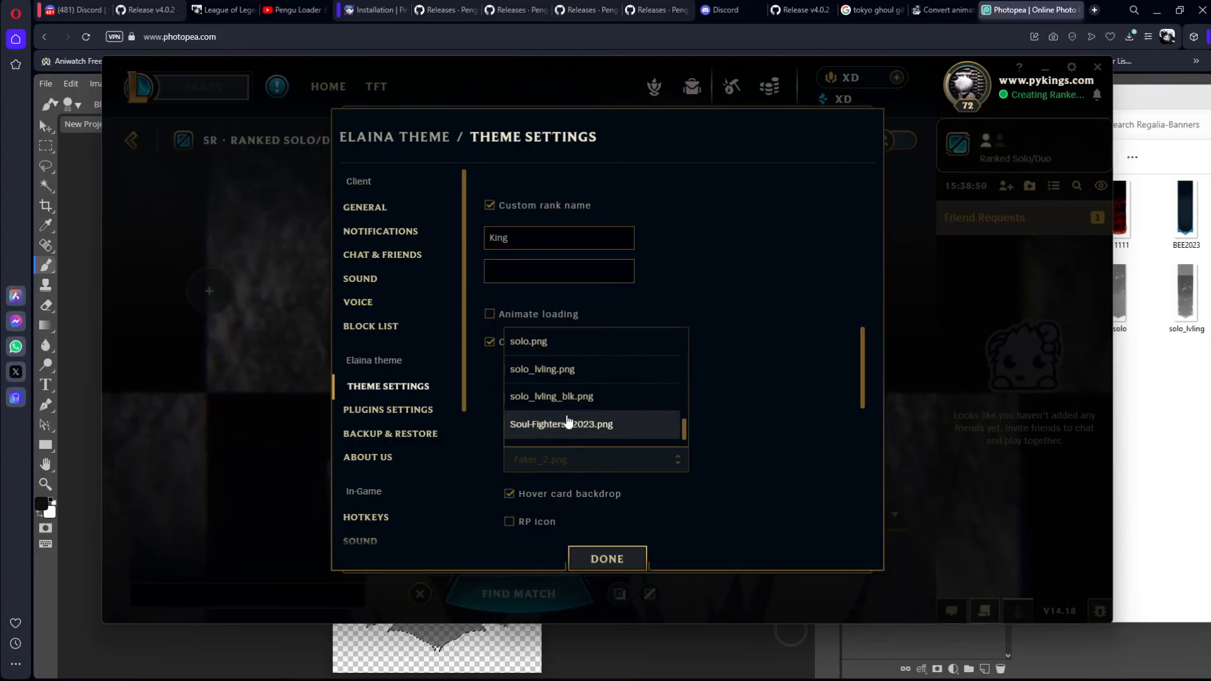
pyautogui.scroll(-1, 571, 411)
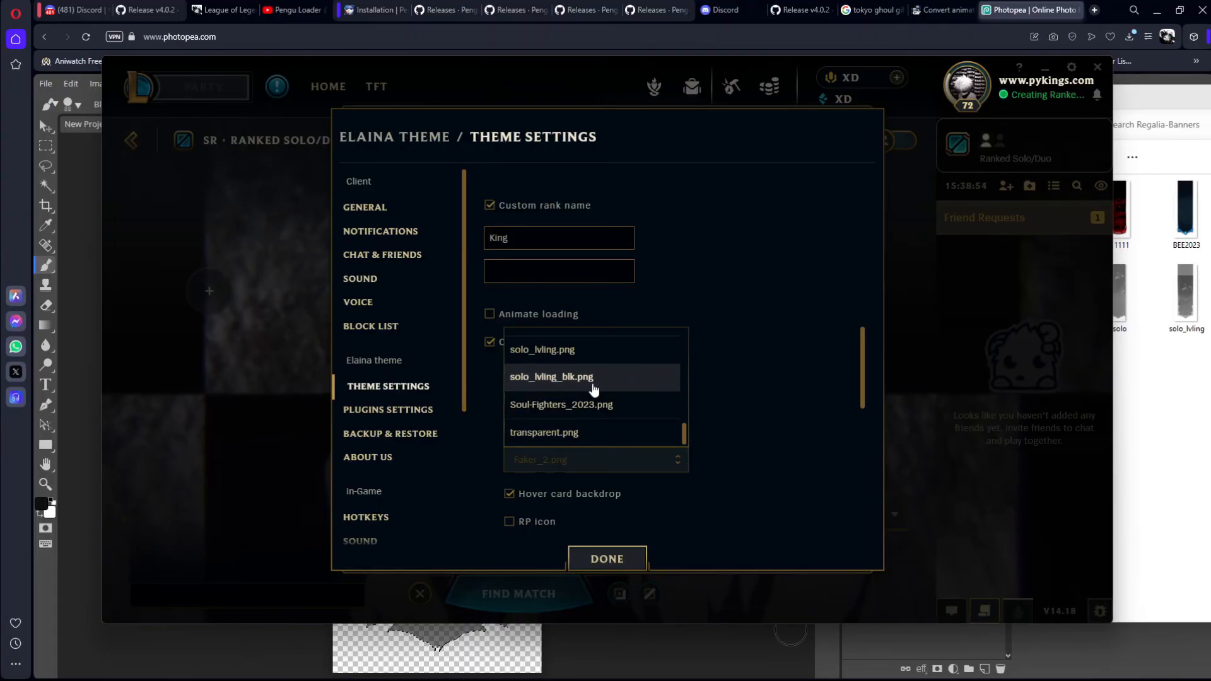
pyautogui.click(593, 378)
pyautogui.click(603, 557)
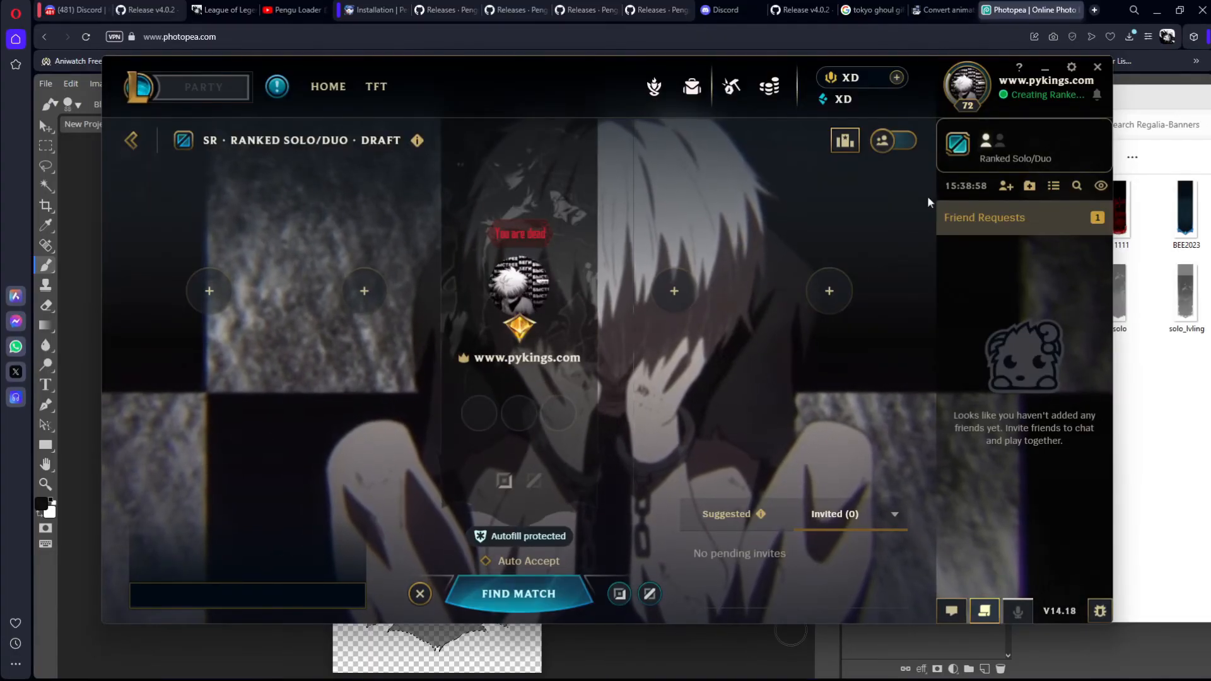
# Step: Reopen the Elaina Theme Settings, set the Regalia Banner to 50.png, and save the settings
pyautogui.click(1071, 68)
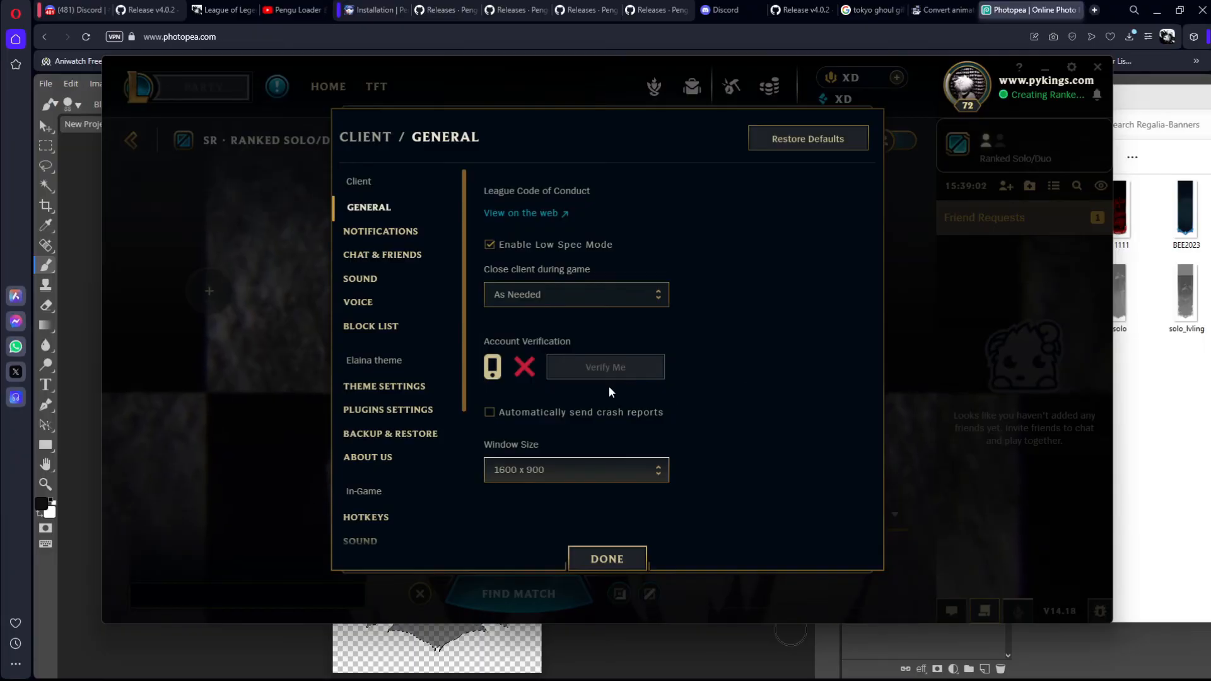
pyautogui.click(385, 386)
pyautogui.scroll(-6, 631, 334)
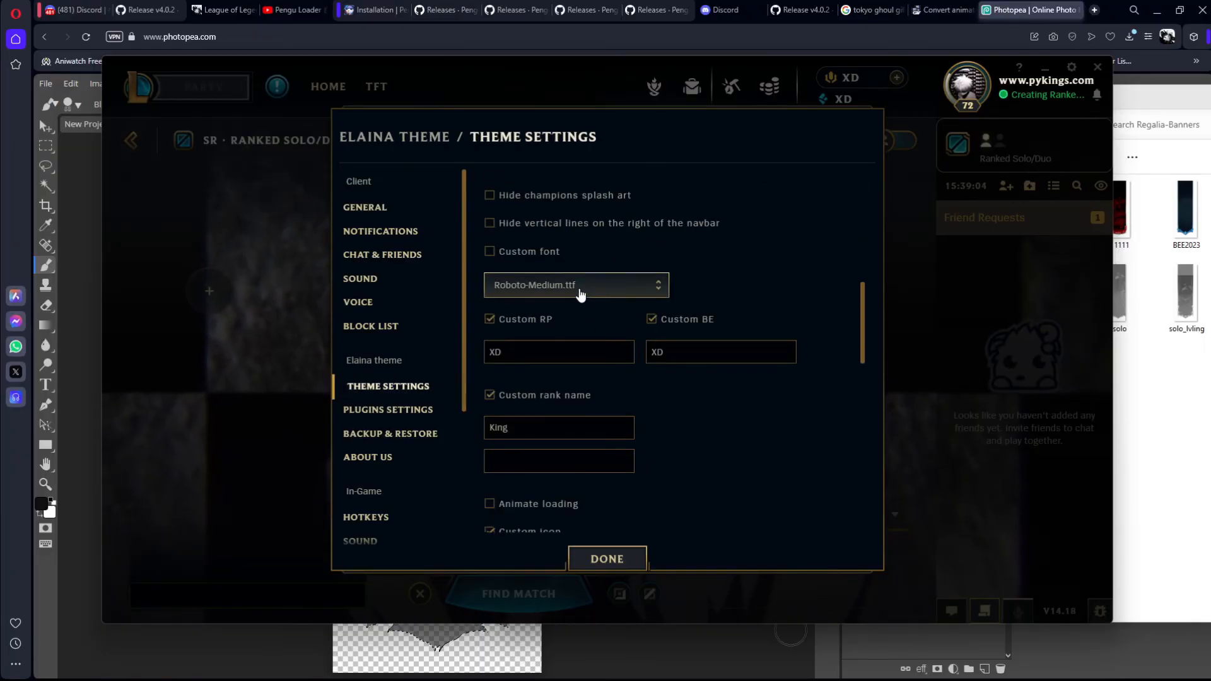
pyautogui.scroll(-4, 581, 294)
pyautogui.click(587, 396)
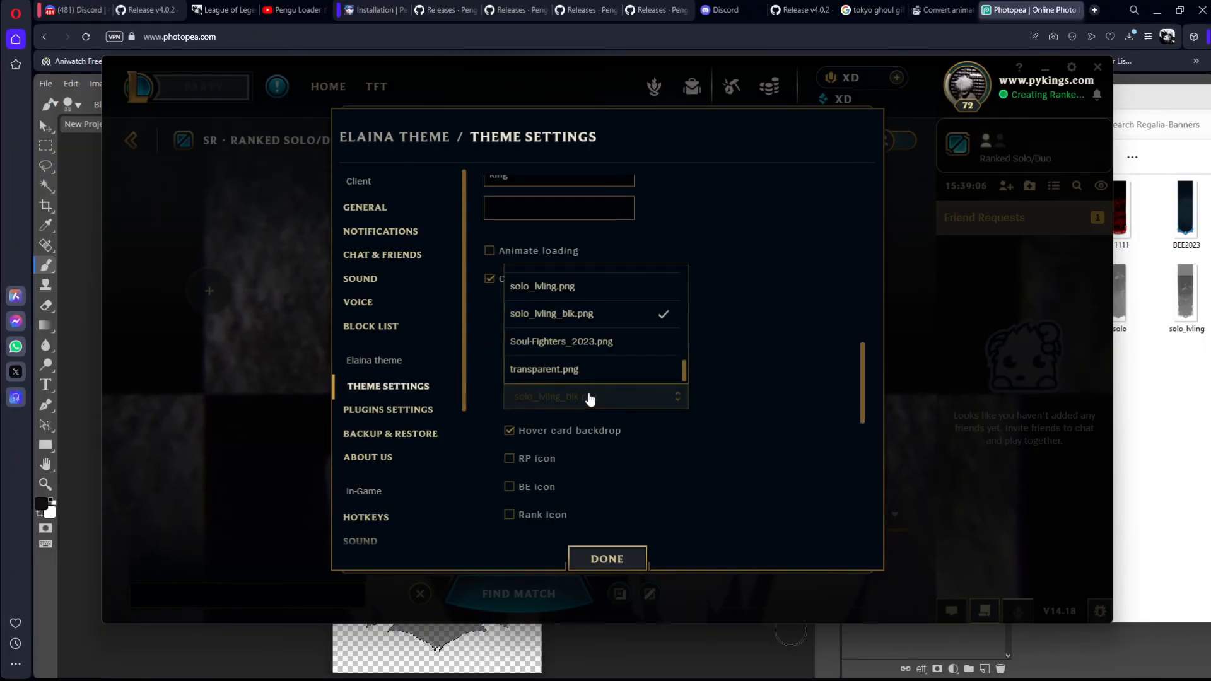
pyautogui.scroll(3, 590, 331)
pyautogui.scroll(3, 590, 331)
pyautogui.click(600, 303)
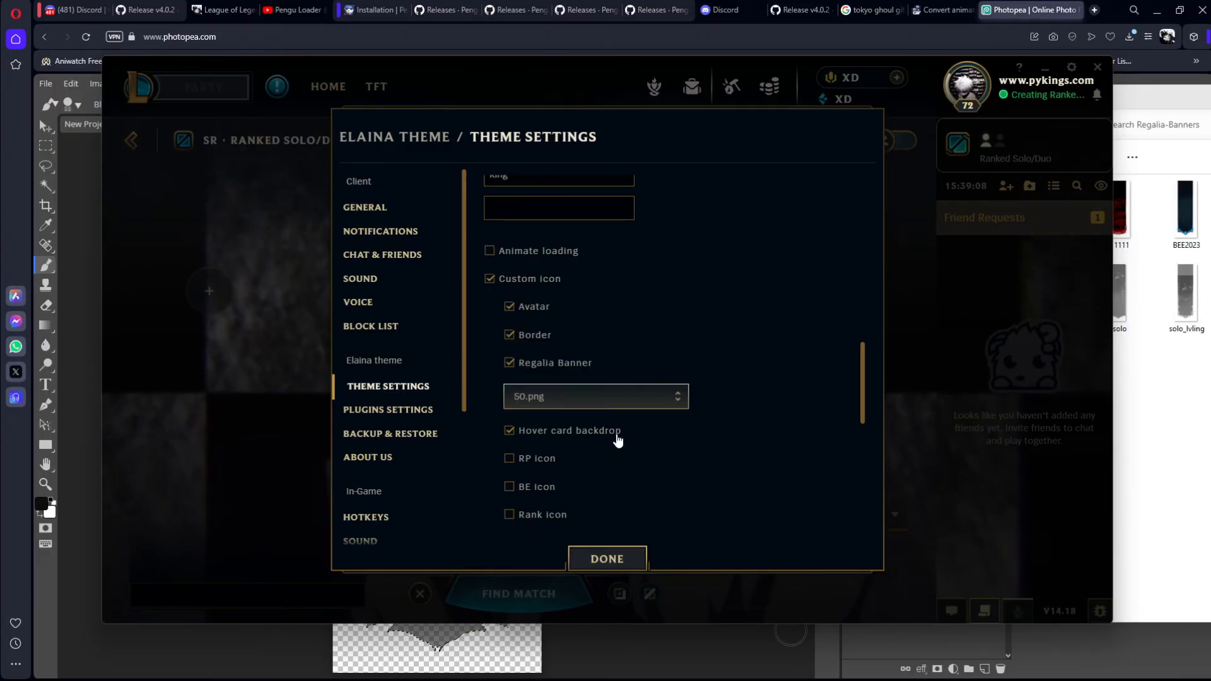
pyautogui.click(607, 558)
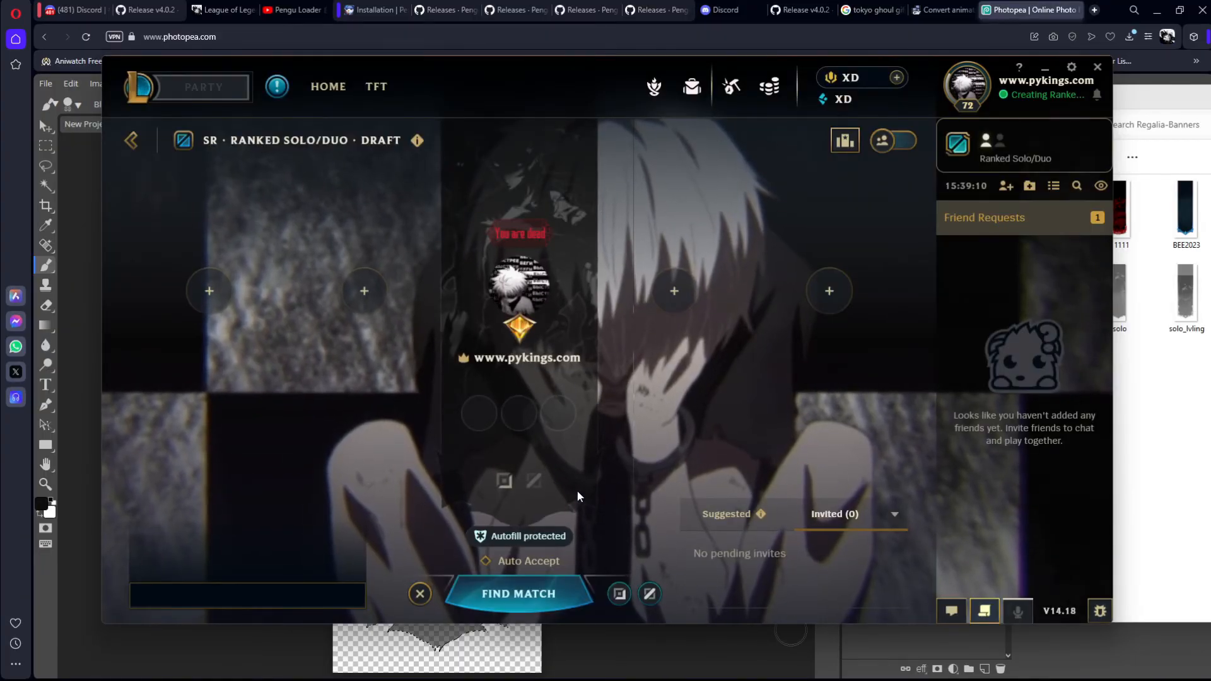
# Step: Visit the client's home page and return to the party lobby to examine the banner
pyautogui.click(328, 87)
pyautogui.click(216, 92)
pyautogui.moveTo(527, 251)
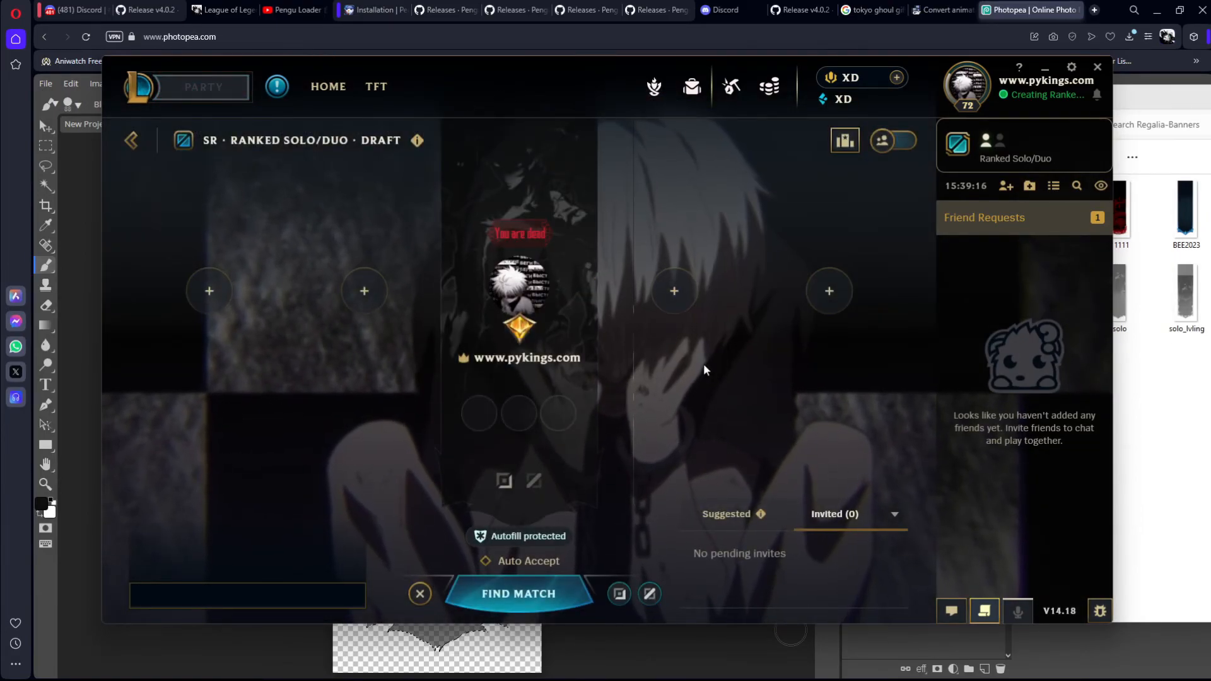
# Step: Switch to the Regalia-Banners folder, delete the New Project (10) and solo_lvling images, and close the folder window
pyautogui.click(1158, 421)
pyautogui.moveTo(881, 108); pyautogui.dragTo(551, 108)
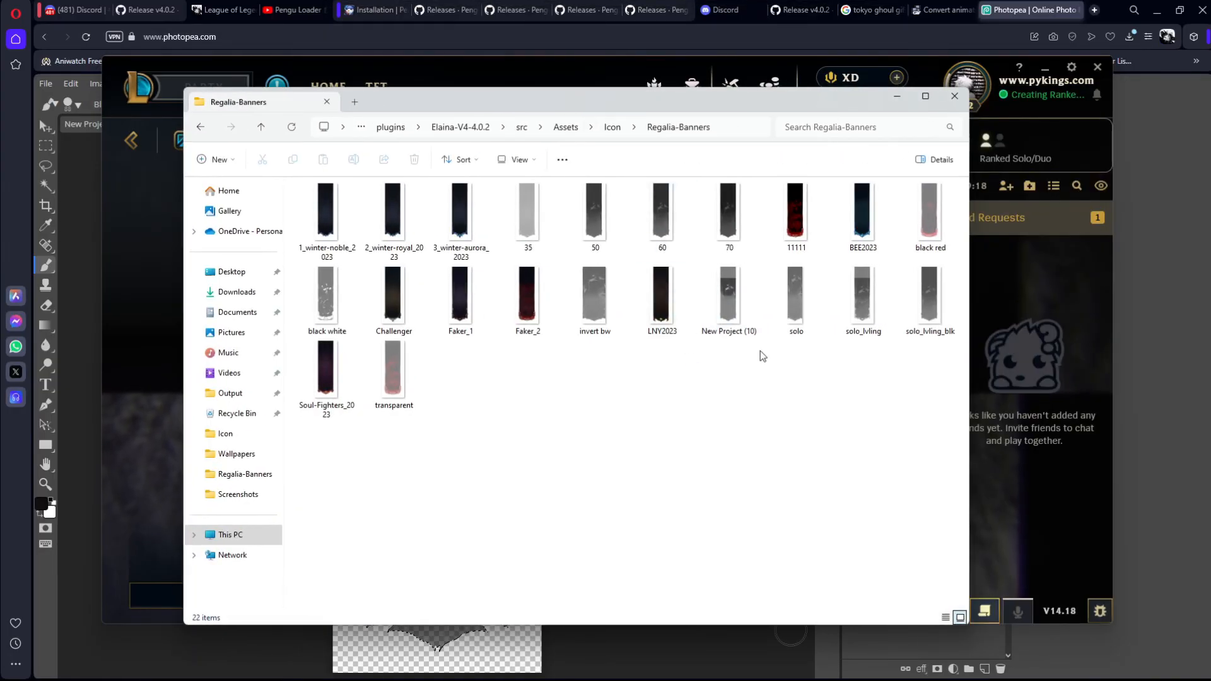
pyautogui.rightClick(736, 305)
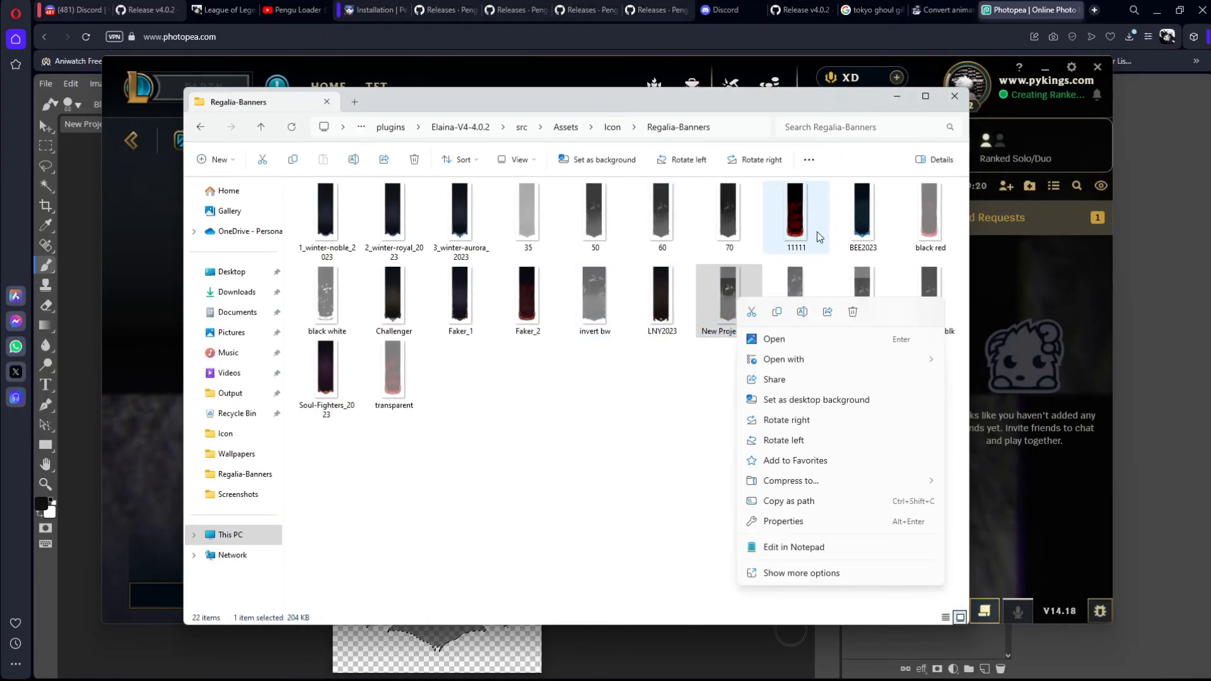
pyautogui.click(852, 312)
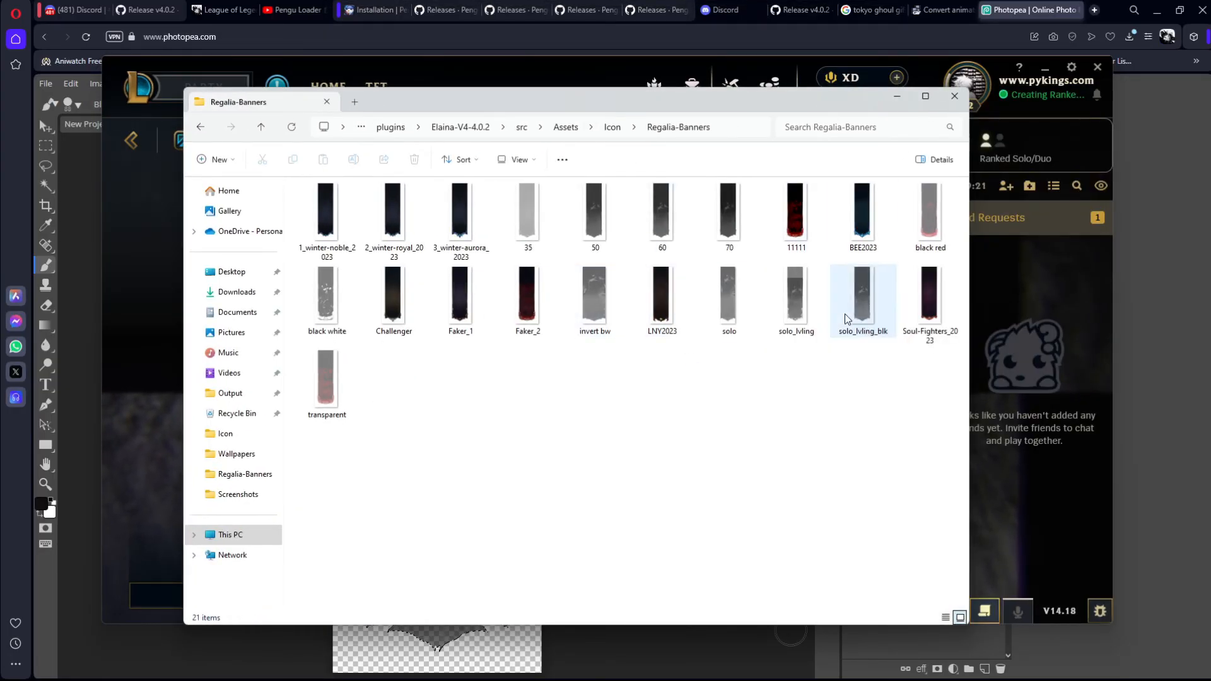
pyautogui.rightClick(787, 322)
pyautogui.click(899, 338)
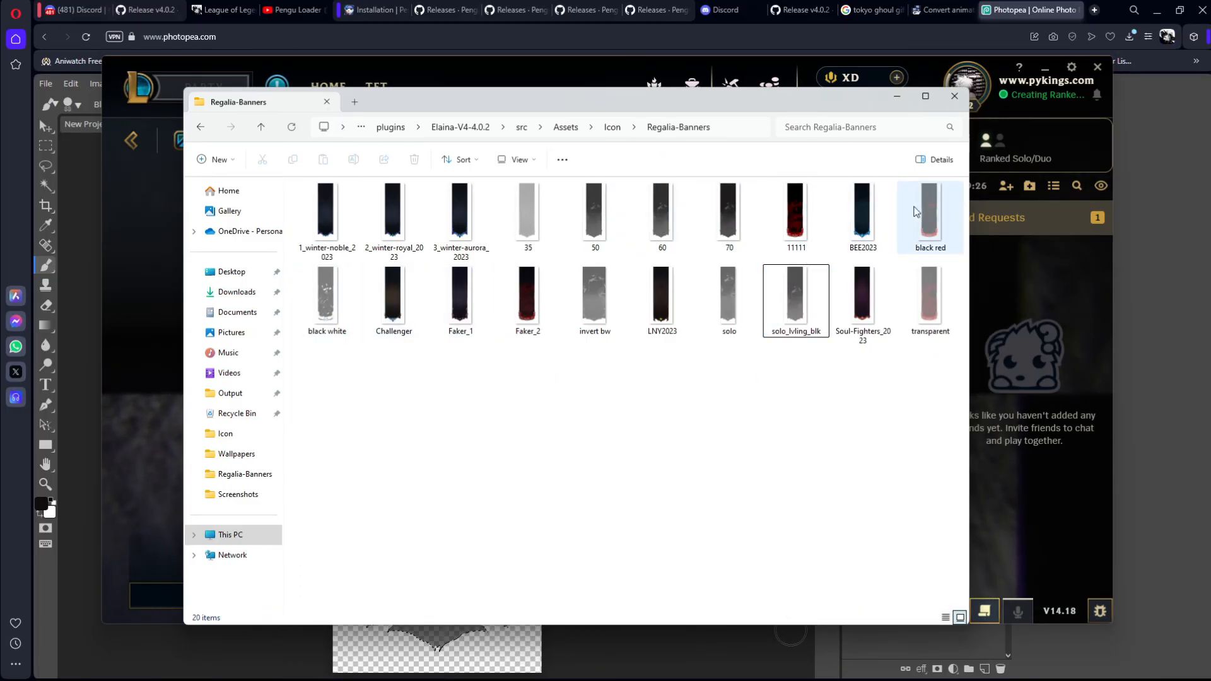
pyautogui.click(944, 100)
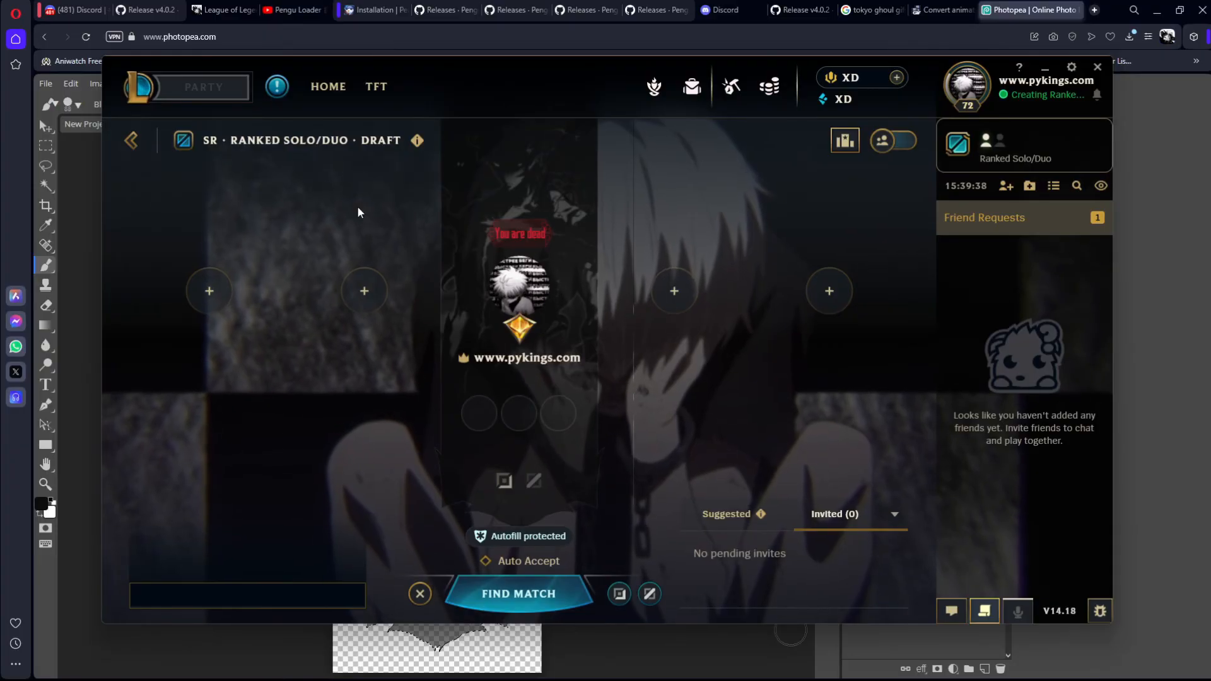
# Step: Open the Elaina Plugins Settings and review the options down to the Custom profile (Hover-card) section
pyautogui.click(1072, 67)
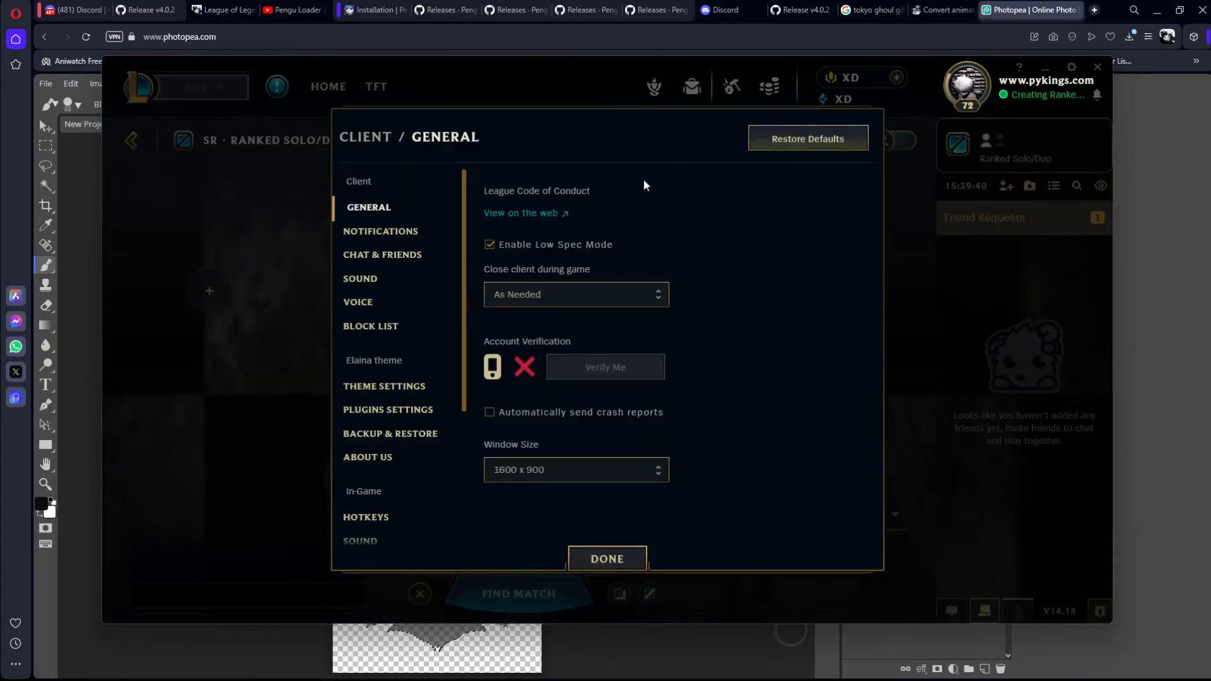
pyautogui.click(391, 407)
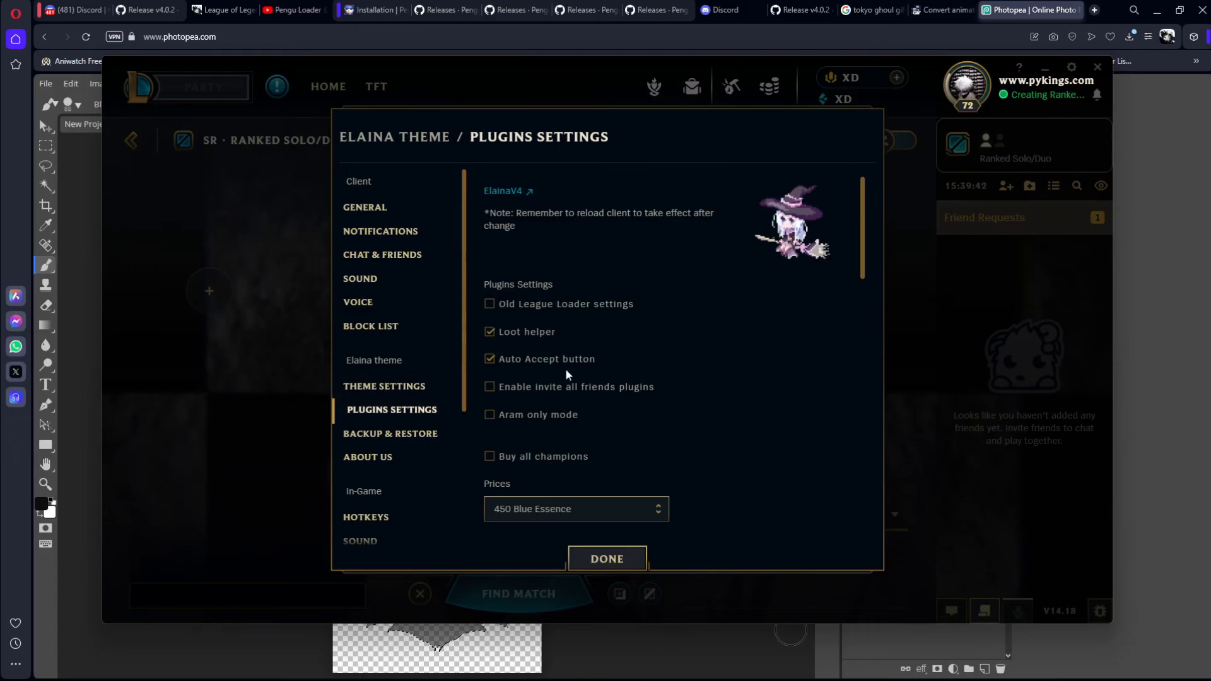
pyautogui.scroll(-7, 568, 372)
pyautogui.scroll(2, 620, 371)
pyautogui.scroll(2, 548, 398)
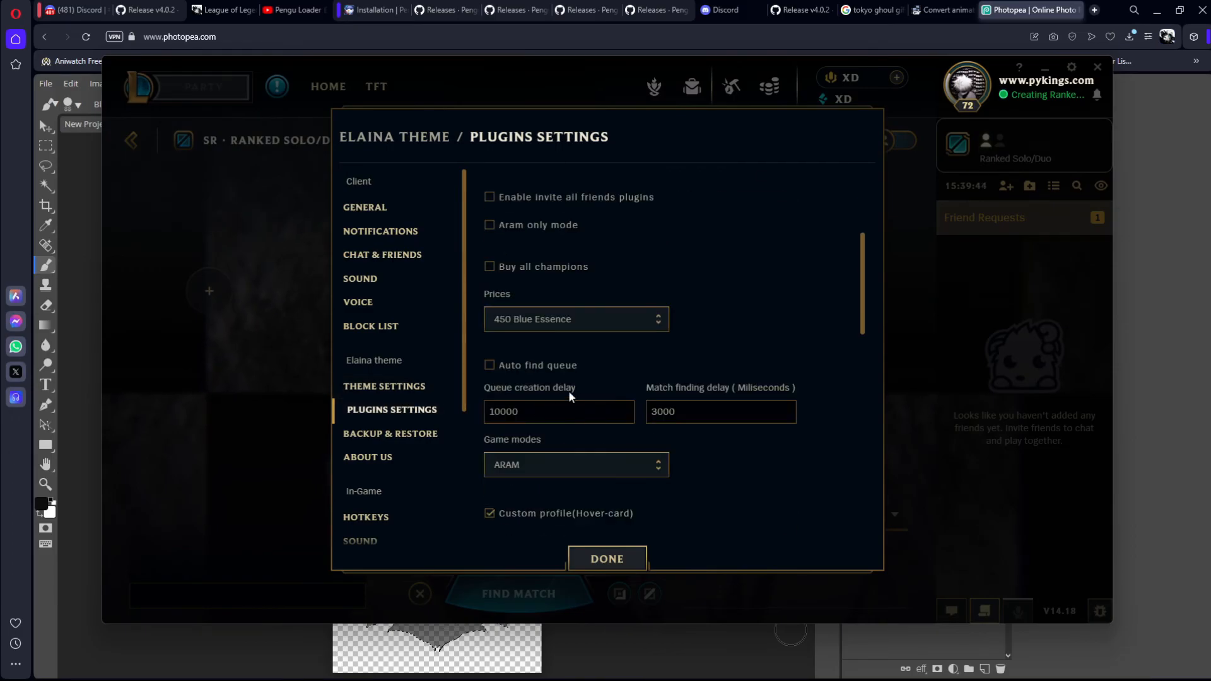
pyautogui.scroll(-2, 617, 387)
pyautogui.scroll(-3, 617, 389)
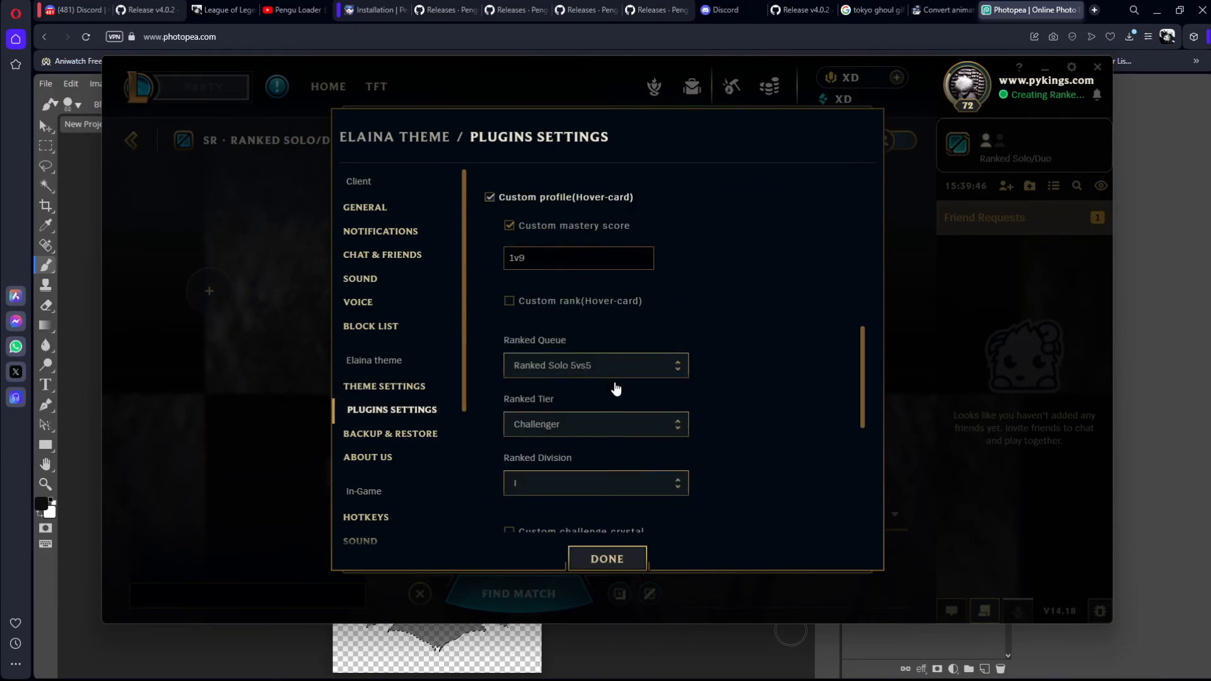
# Step: Turn the Custom rank (Hover-card) option on and back off
pyautogui.click(512, 265)
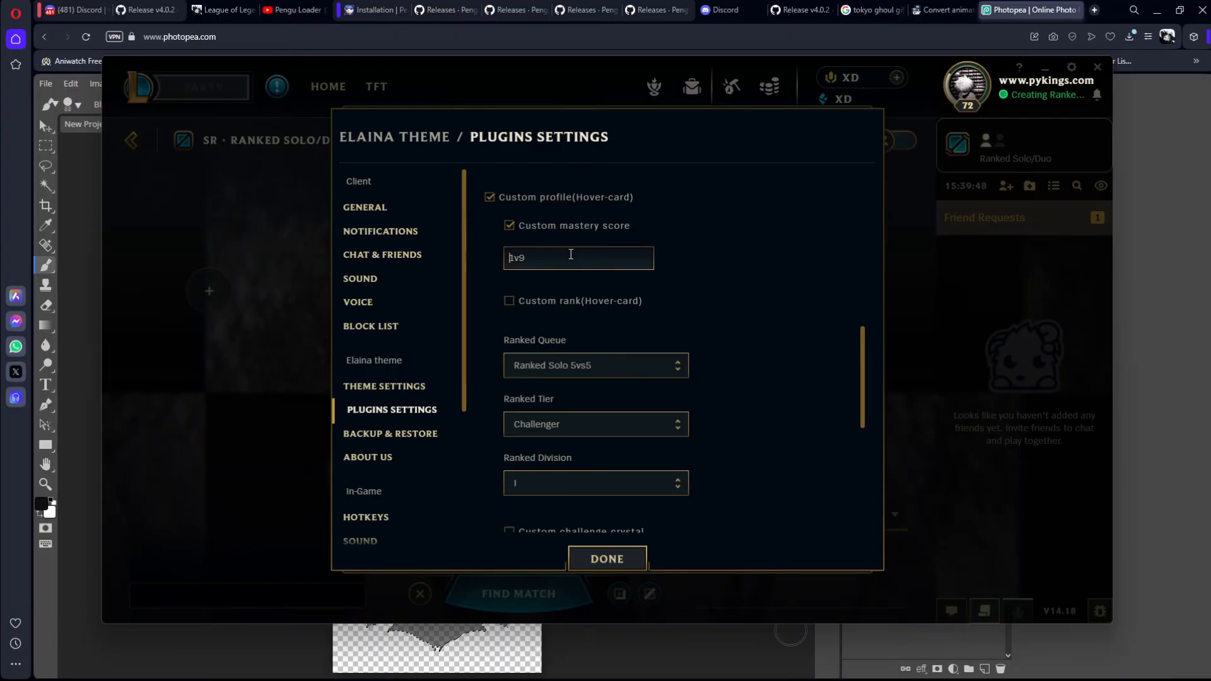
pyautogui.click(619, 302)
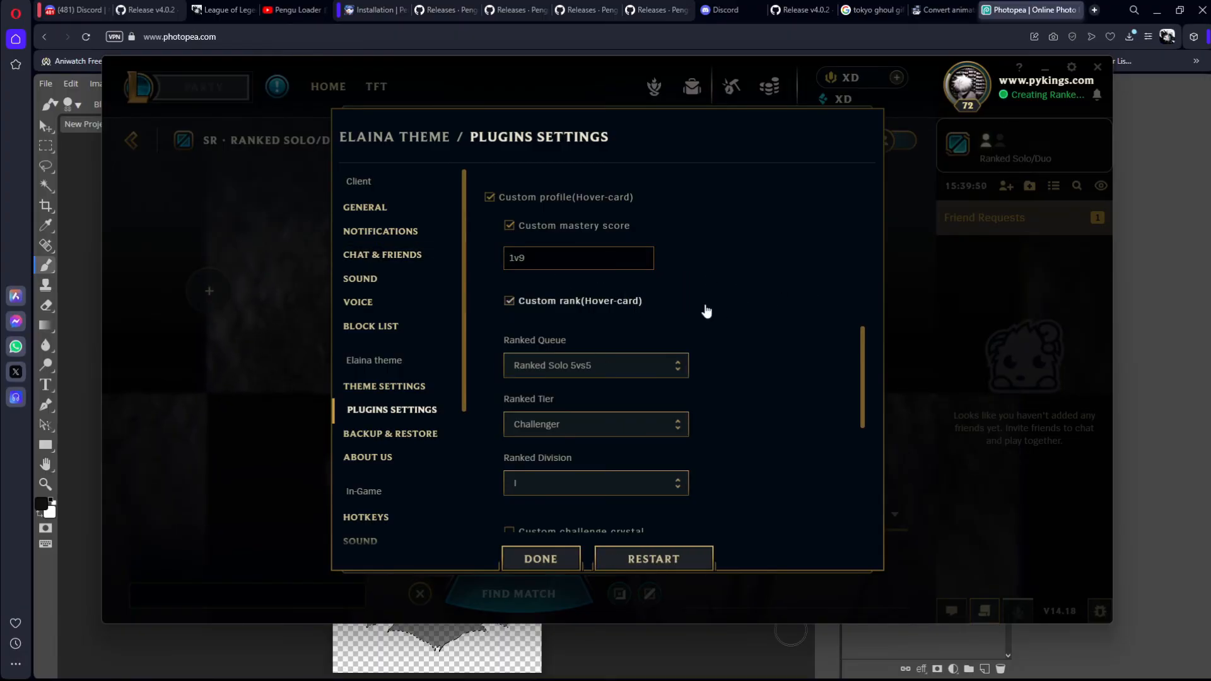
pyautogui.scroll(-2, 702, 309)
pyautogui.scroll(1, 702, 309)
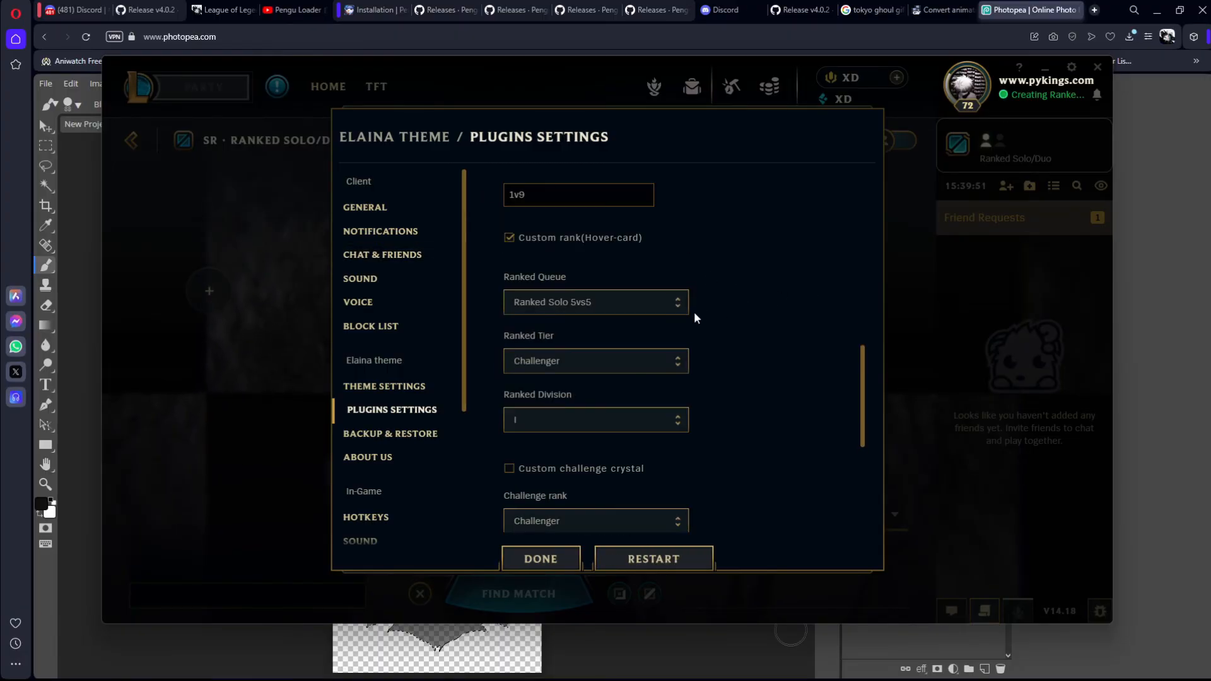
pyautogui.click(609, 249)
# Step: Review the remaining plugin options, including challenge crystal, custom status and name spoofer
pyautogui.scroll(-1, 771, 287)
pyautogui.scroll(1, 724, 302)
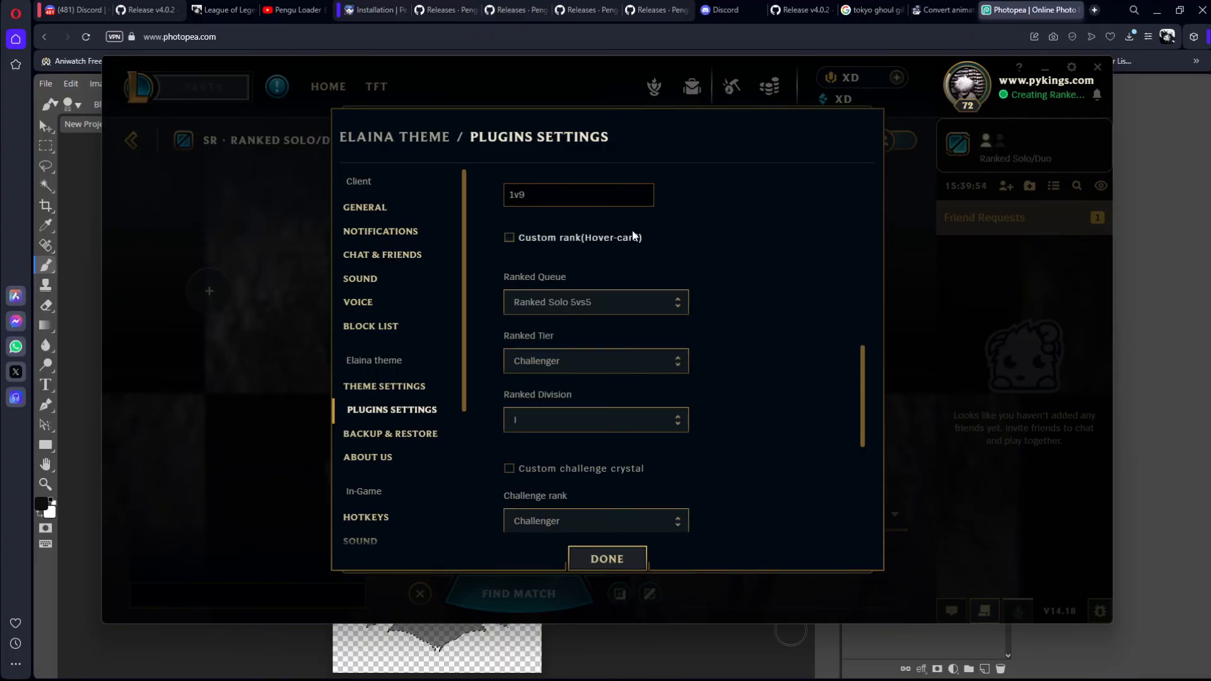
pyautogui.scroll(-3, 605, 340)
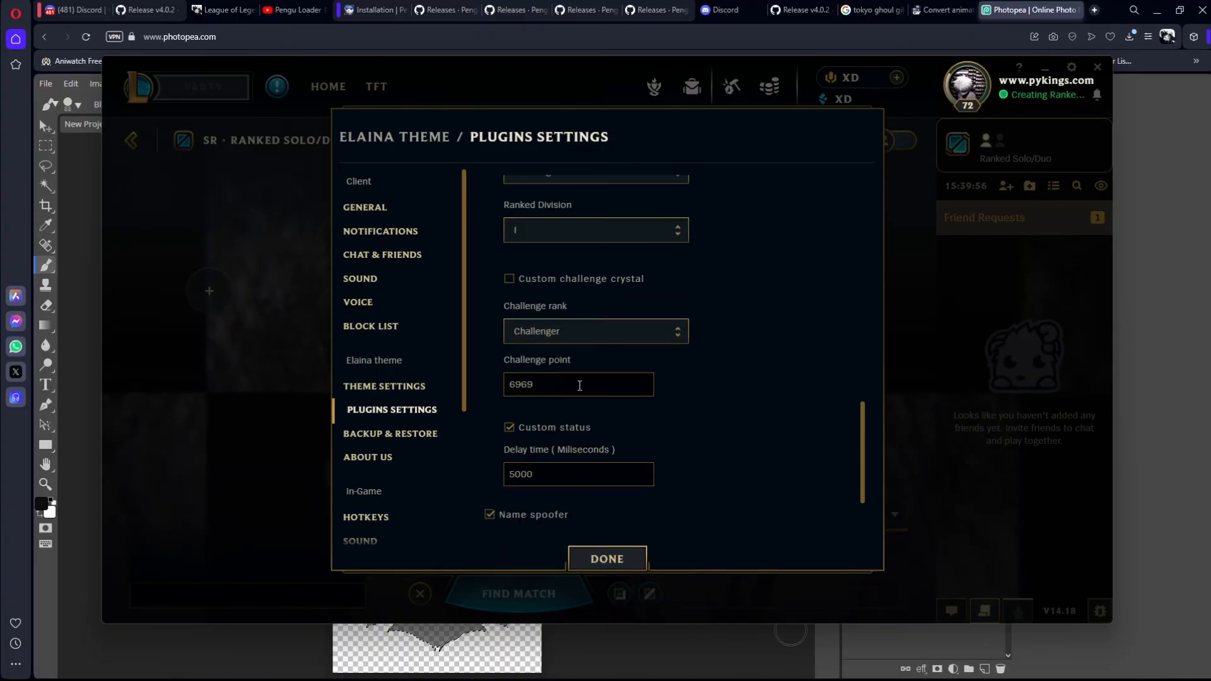
pyautogui.scroll(-1, 581, 384)
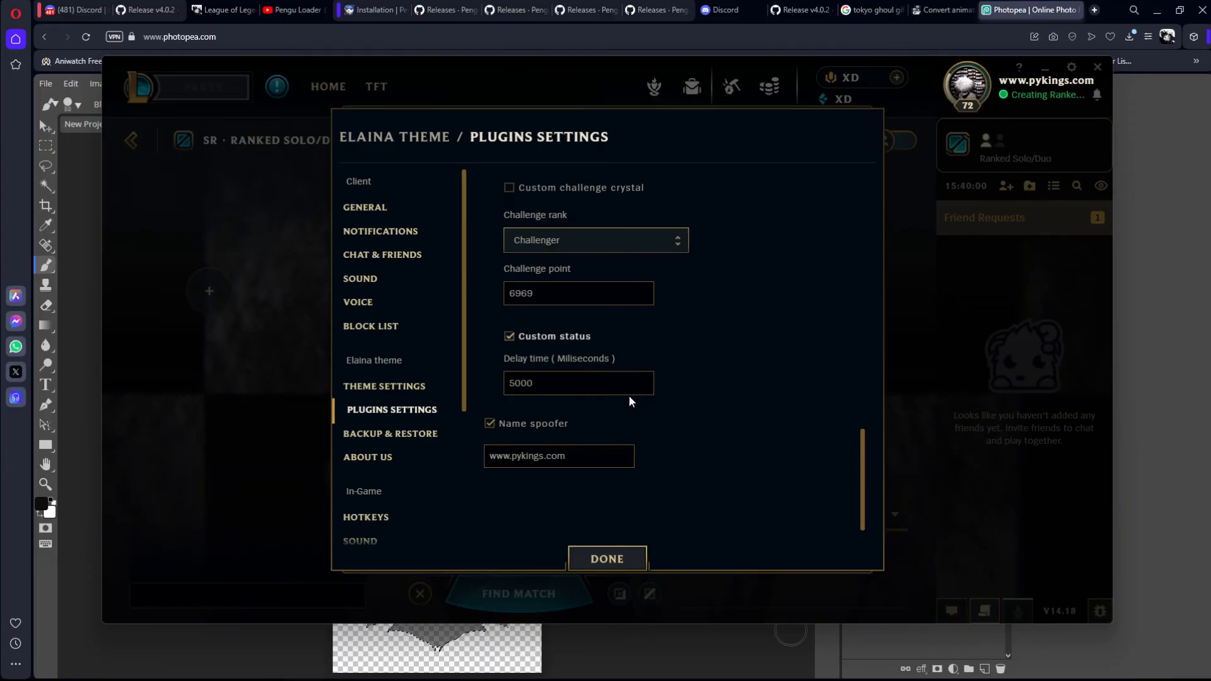
pyautogui.scroll(8, 625, 381)
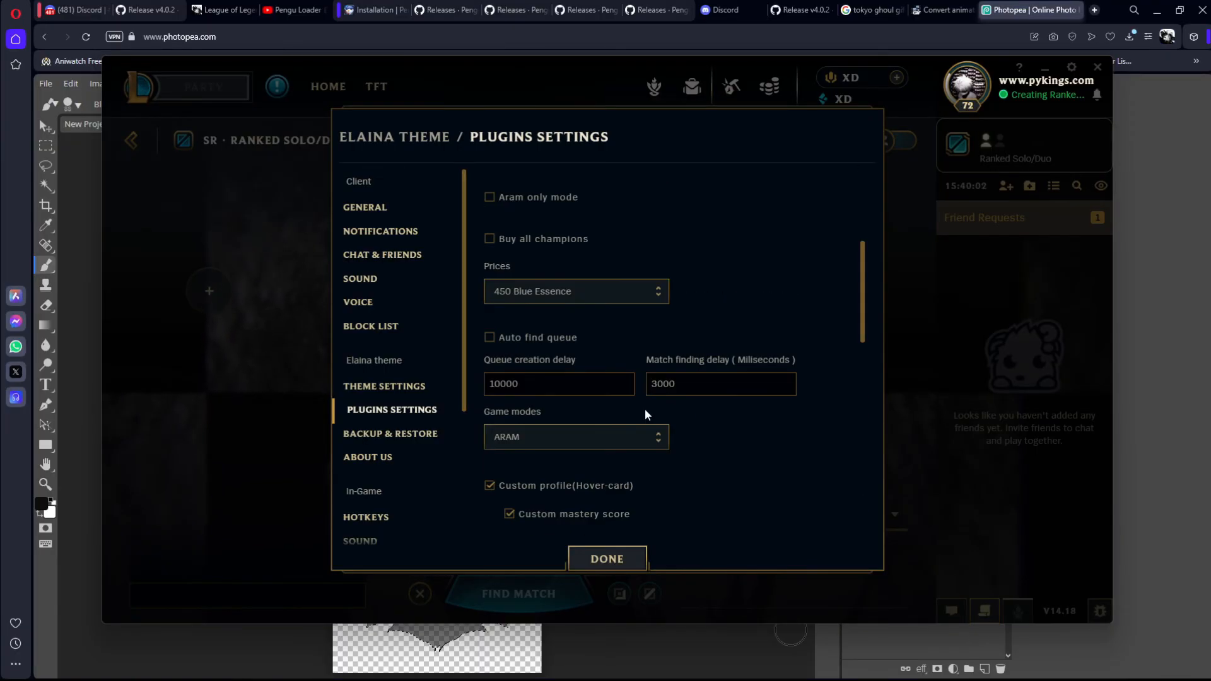
pyautogui.scroll(3, 561, 341)
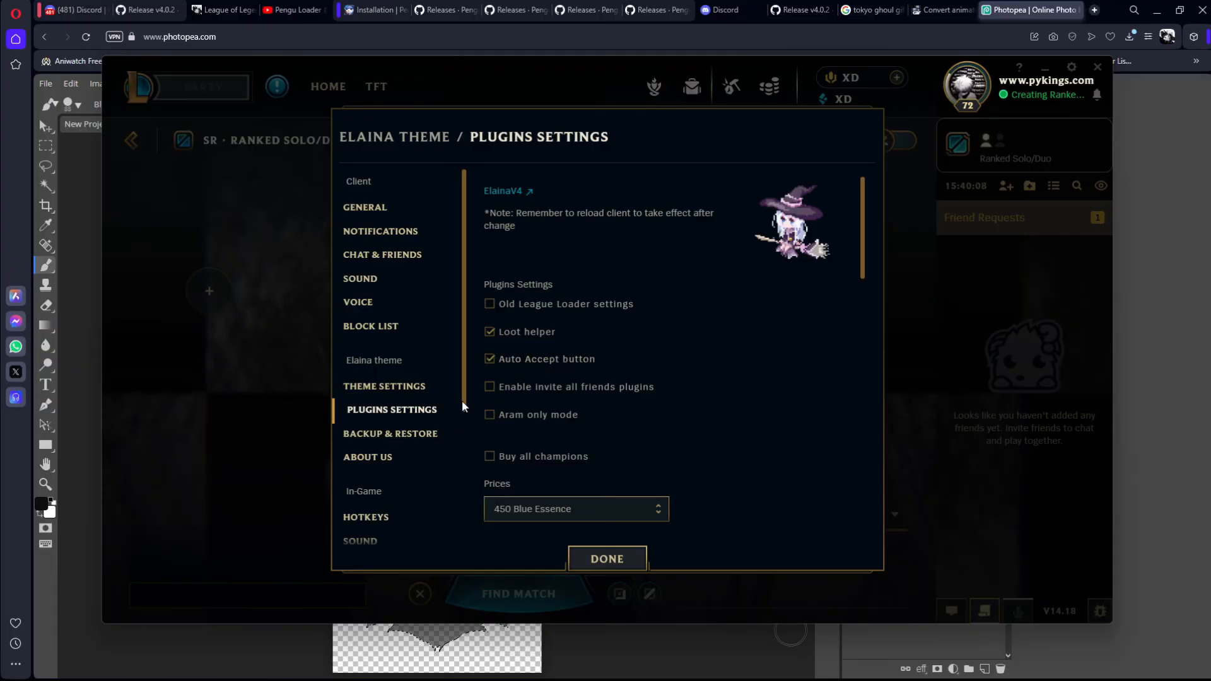
# Step: Open the Elaina Theme Settings and review the wallpaper, music, sidebar, font and custom RP and BE options
pyautogui.click(384, 386)
pyautogui.scroll(-3, 678, 365)
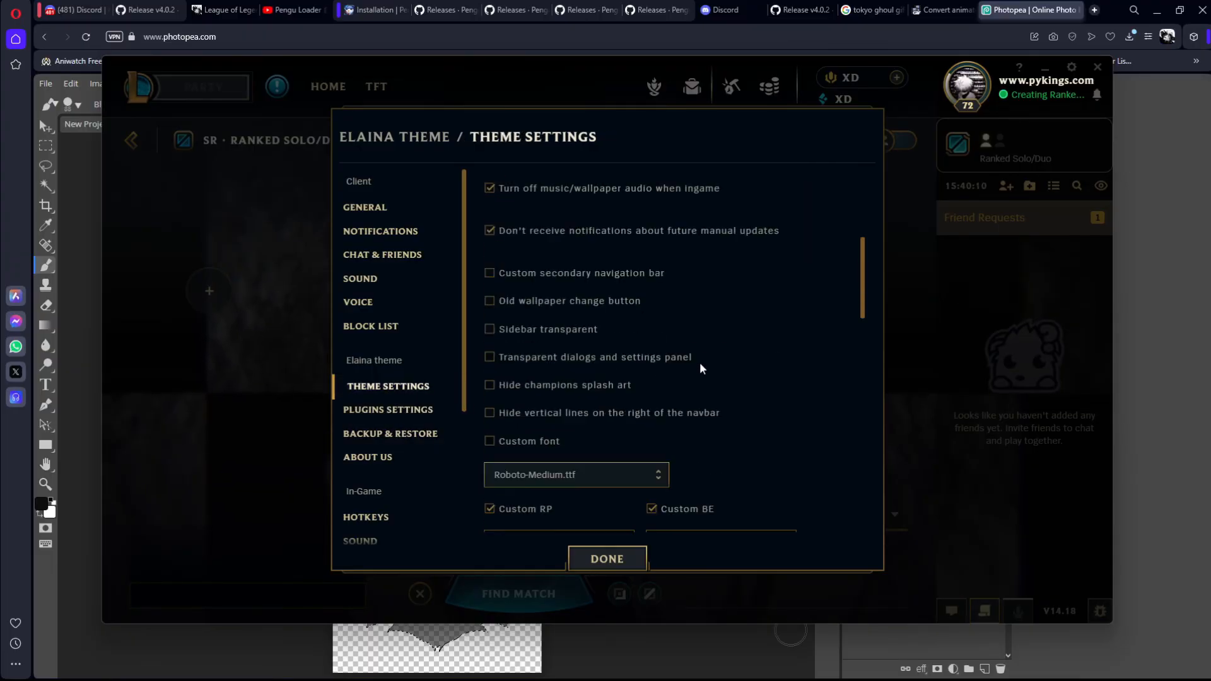
pyautogui.scroll(3, 699, 363)
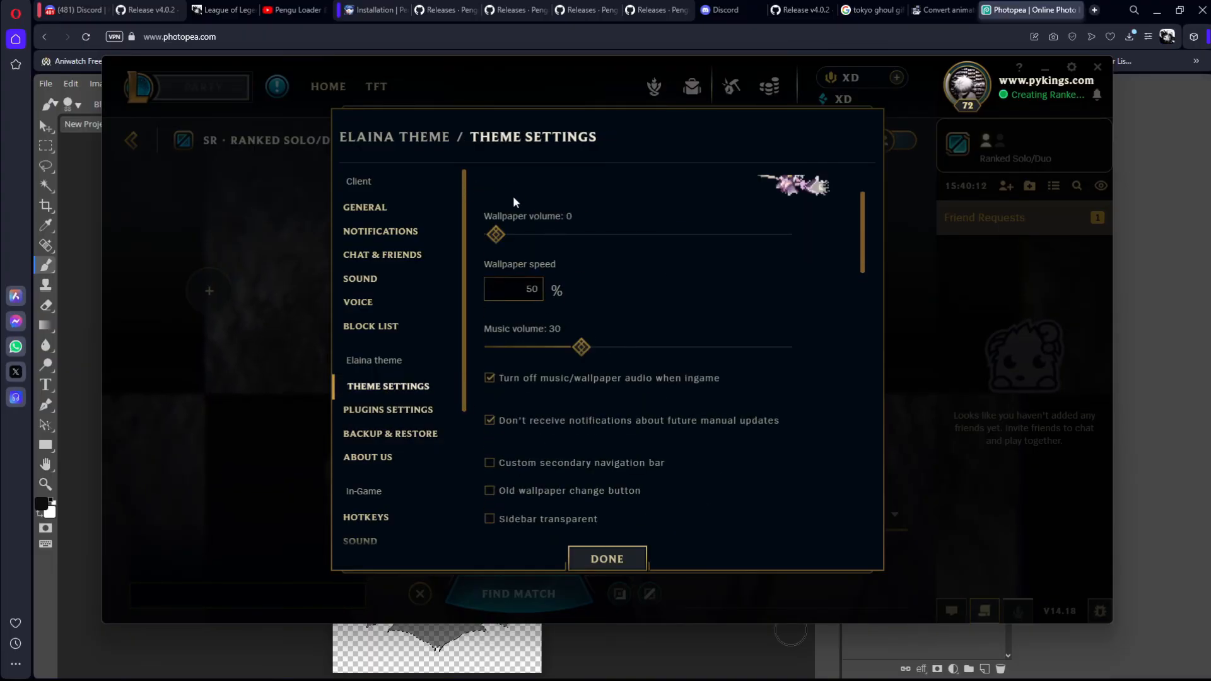
pyautogui.scroll(-3, 662, 397)
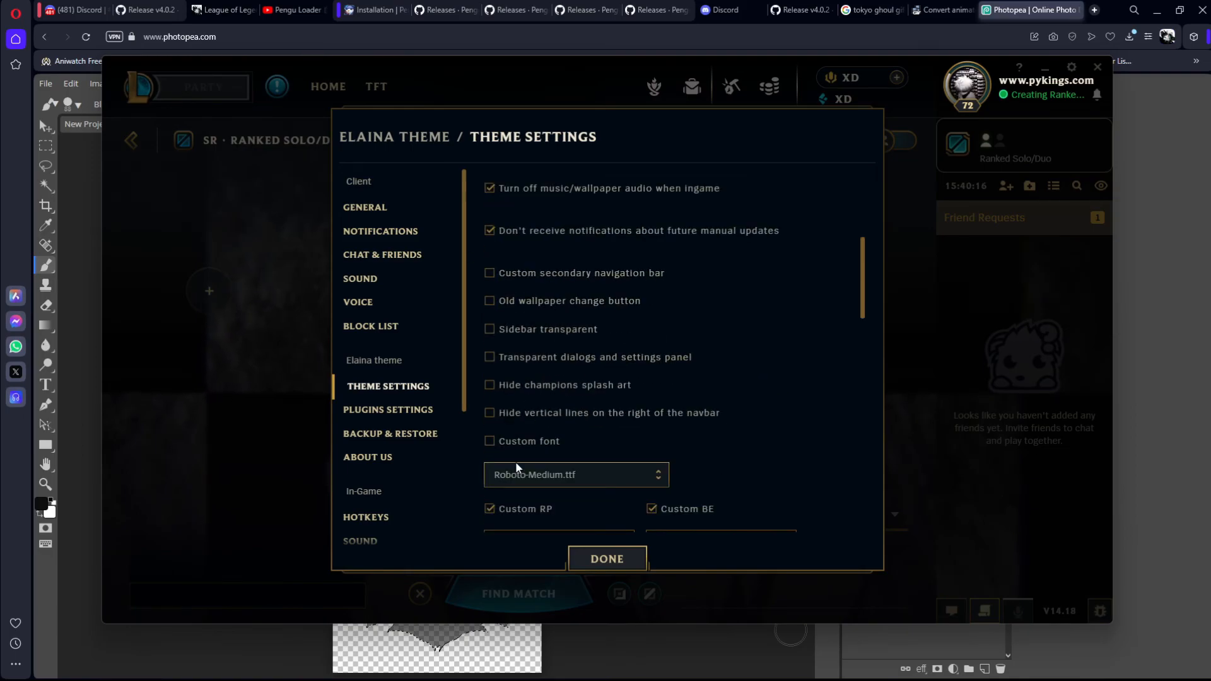
pyautogui.scroll(-2, 623, 358)
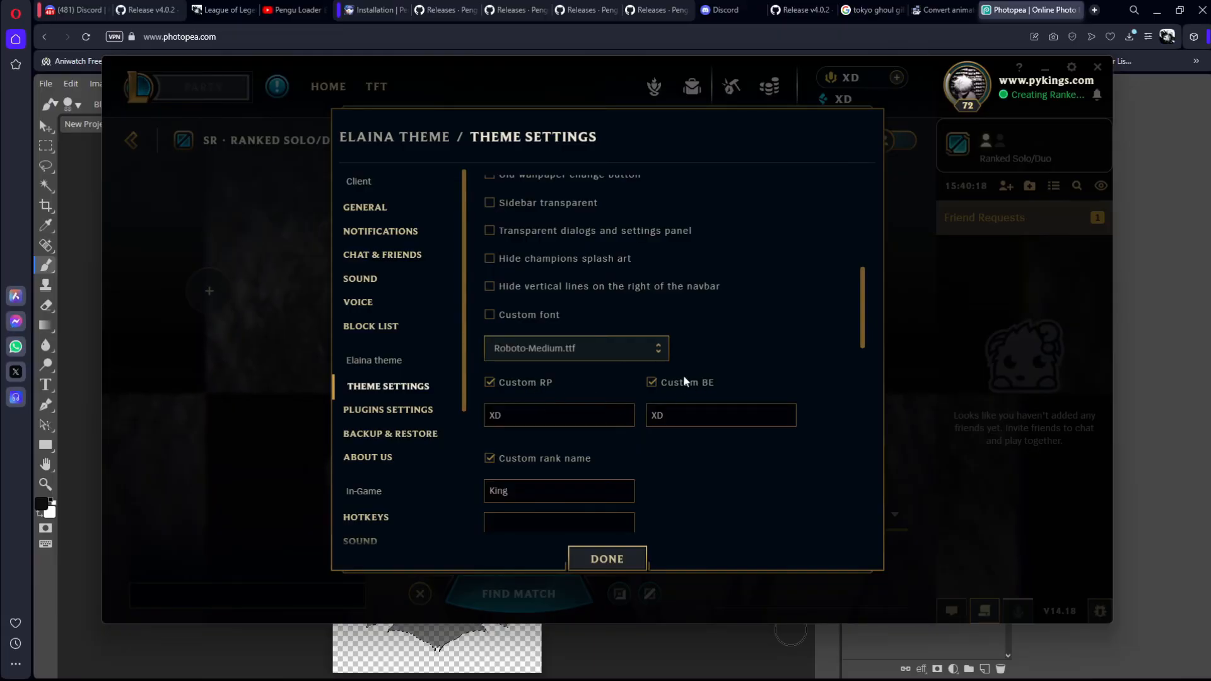
pyautogui.click(489, 424)
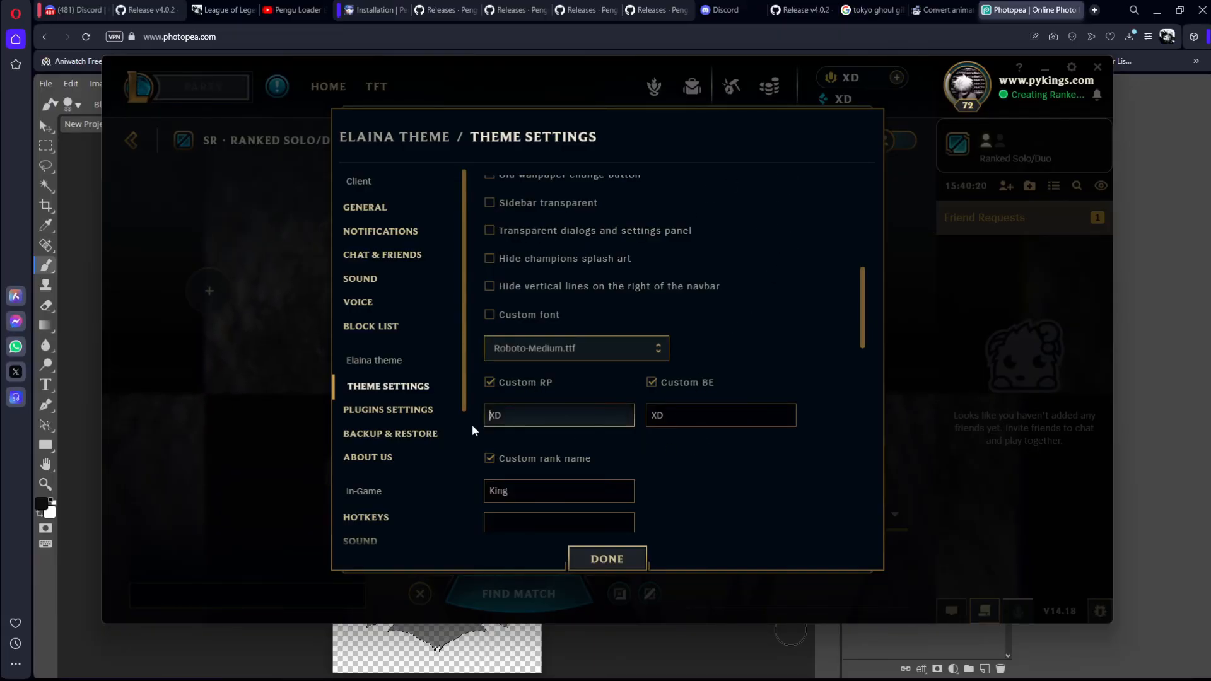
# Step: Review the custom rank name, custom icon, runes page background and tab-hiding options, and close the settings
pyautogui.scroll(-3, 641, 411)
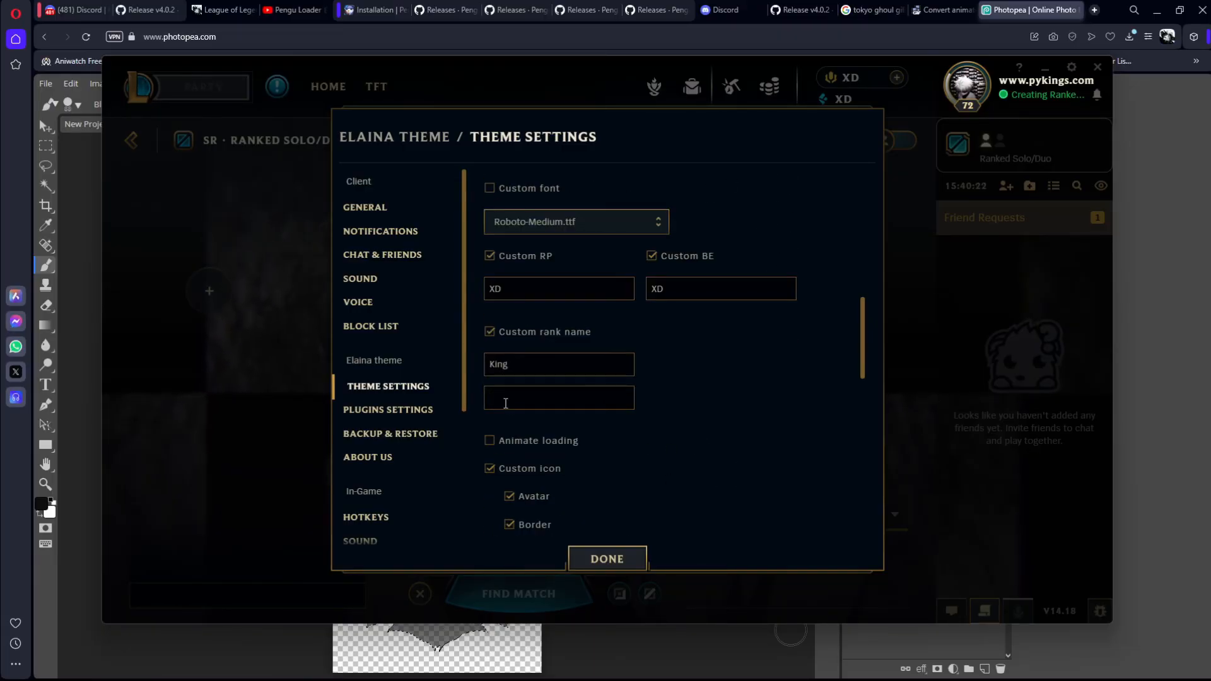
pyautogui.scroll(-1, 599, 418)
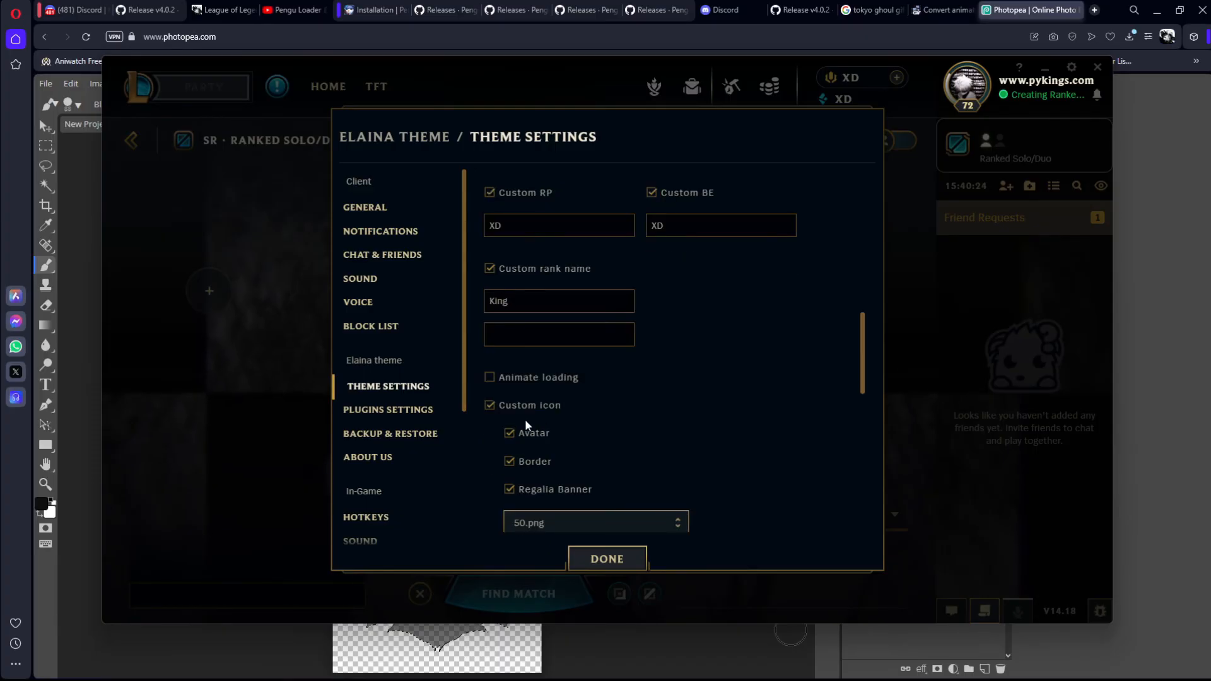
pyautogui.scroll(-2, 546, 410)
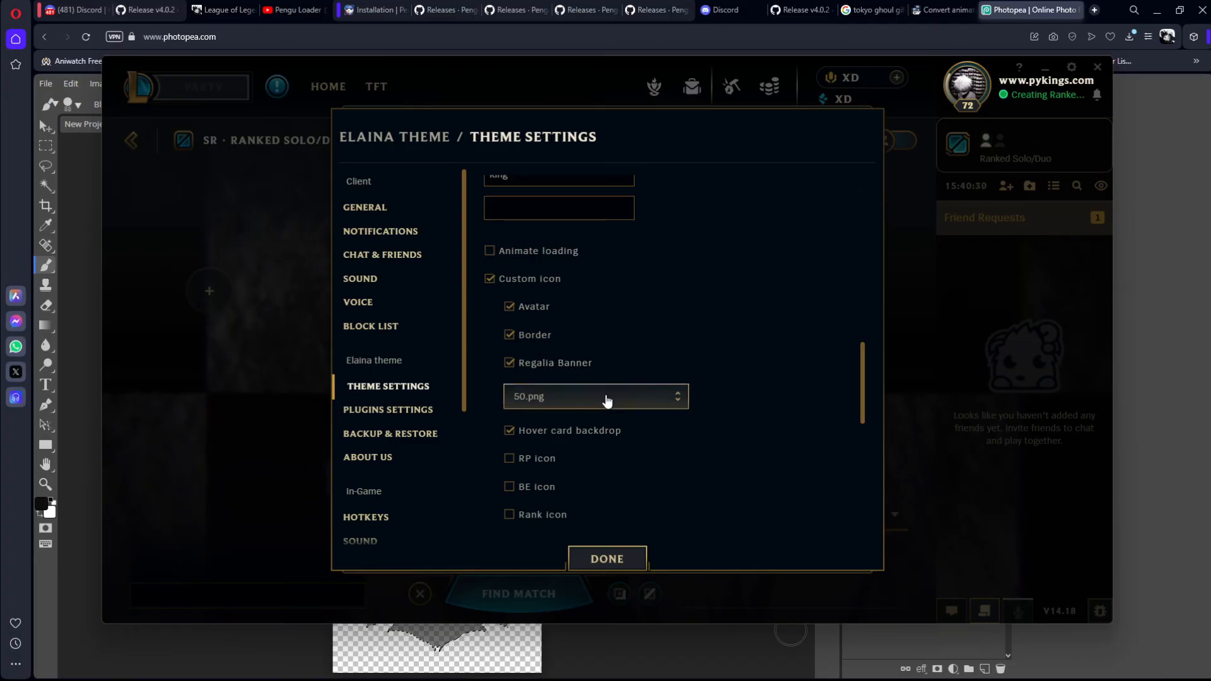
pyautogui.scroll(-1, 607, 400)
pyautogui.scroll(-2, 561, 407)
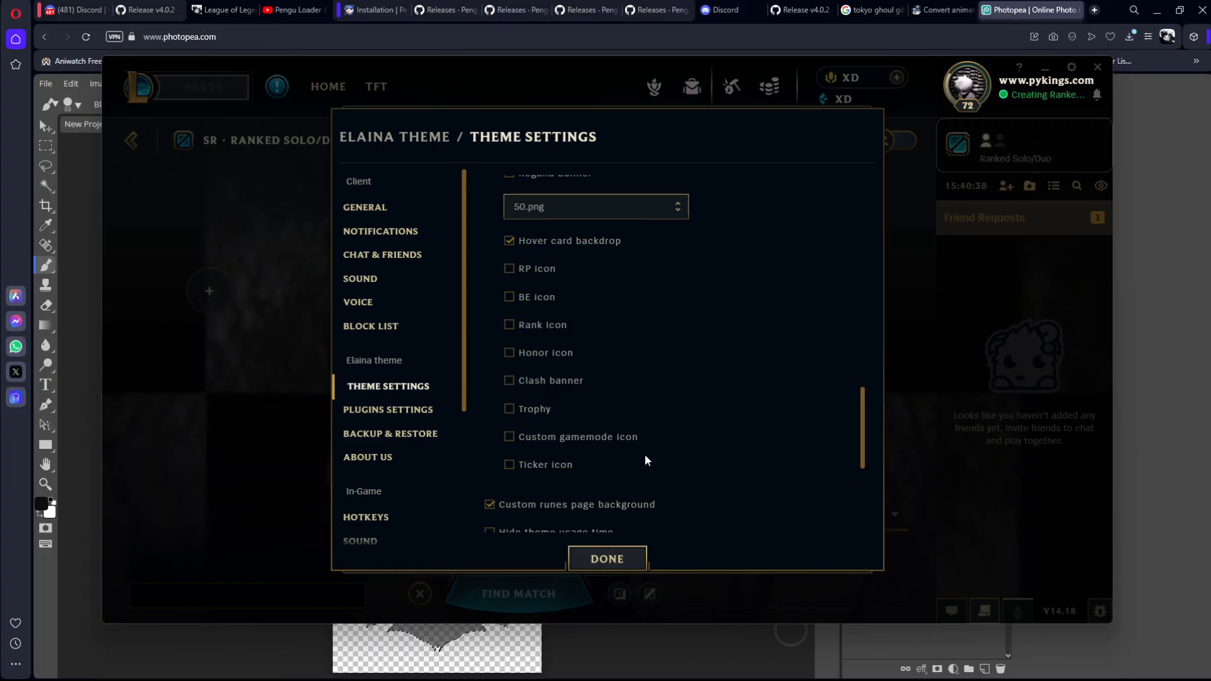
pyautogui.scroll(-1, 649, 461)
pyautogui.scroll(-1, 658, 455)
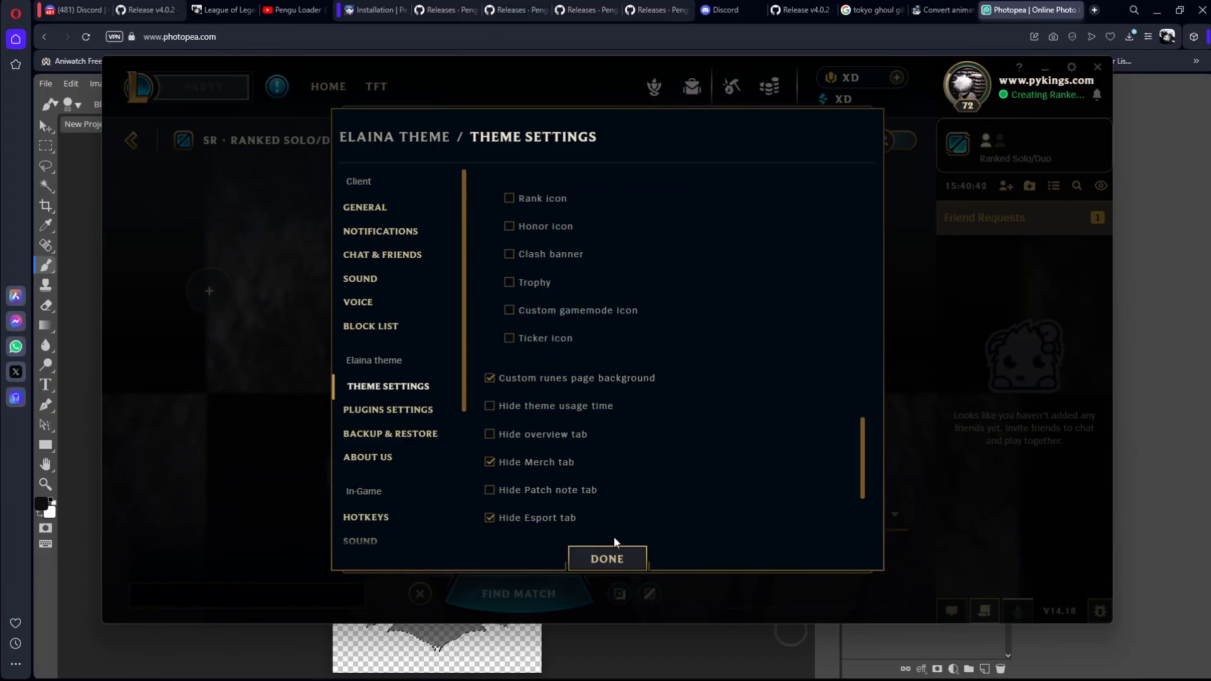
pyautogui.scroll(-2, 618, 483)
pyautogui.click(607, 559)
# Step: Open the WEAL page in the collection's runes to examine its custom background, and close the page
pyautogui.click(687, 108)
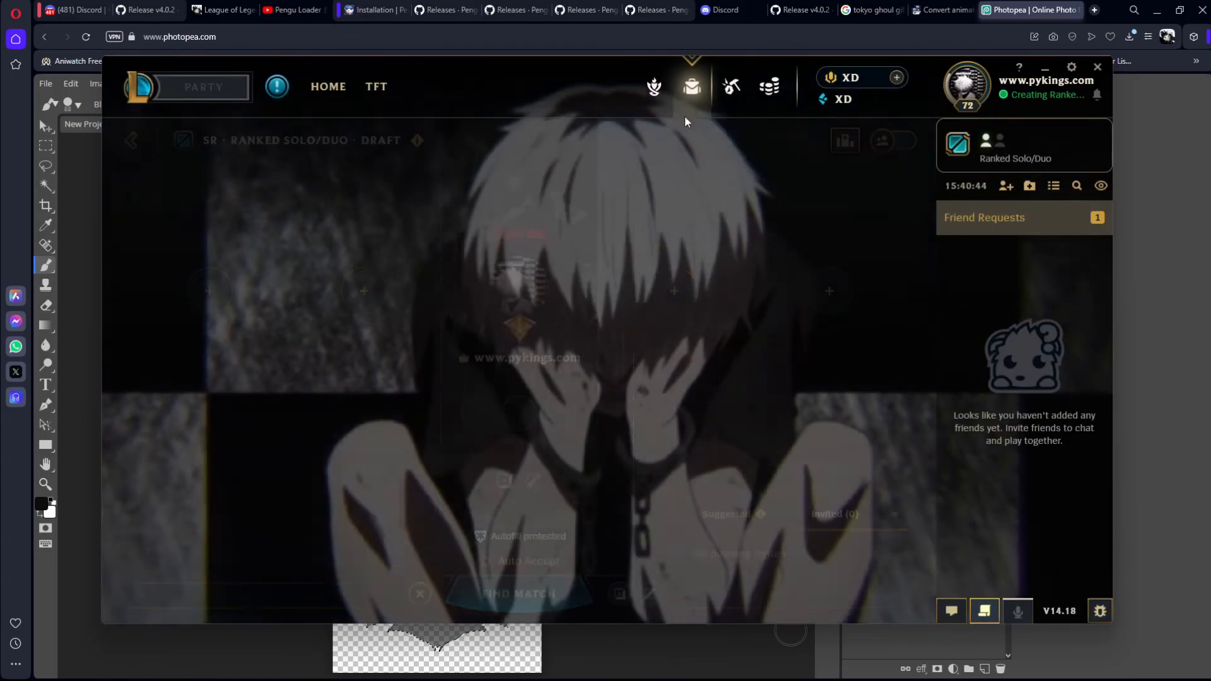
pyautogui.click(347, 130)
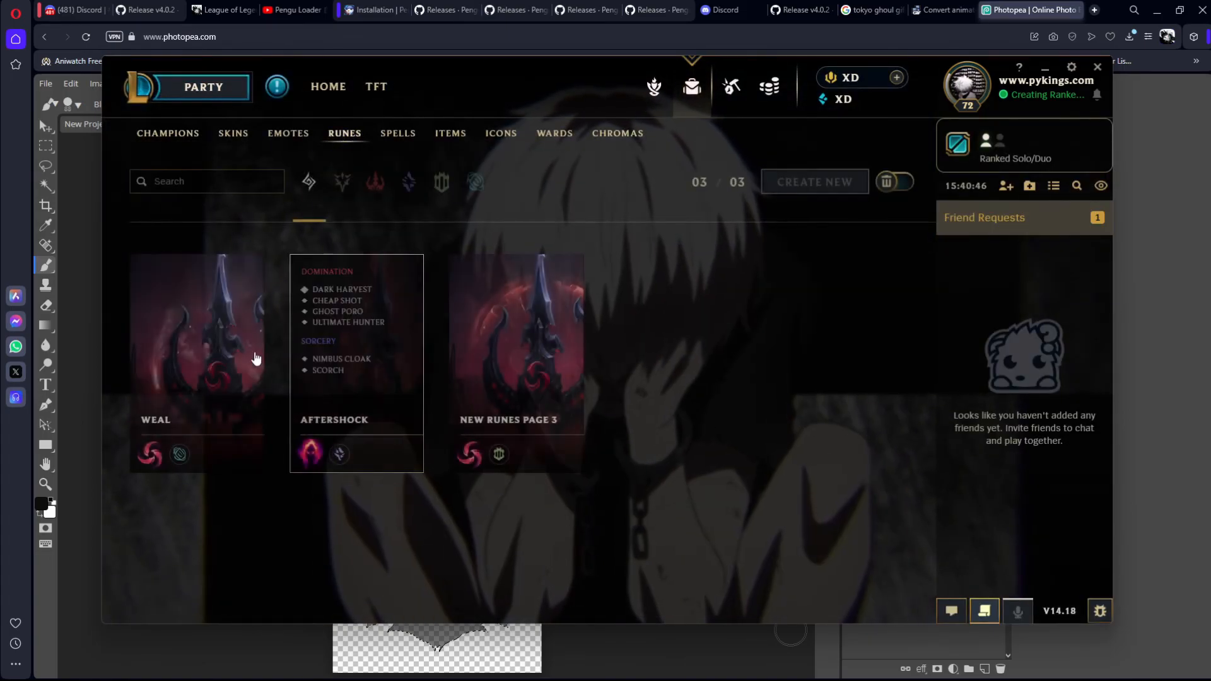
pyautogui.click(558, 368)
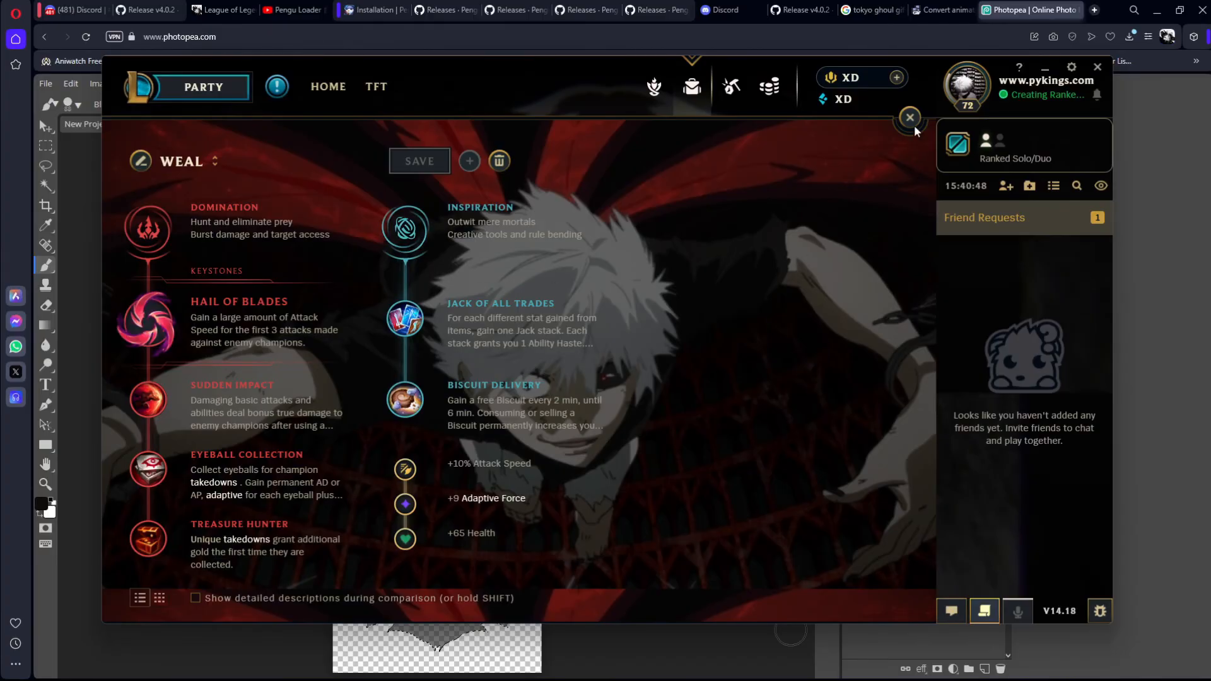
pyautogui.click(906, 117)
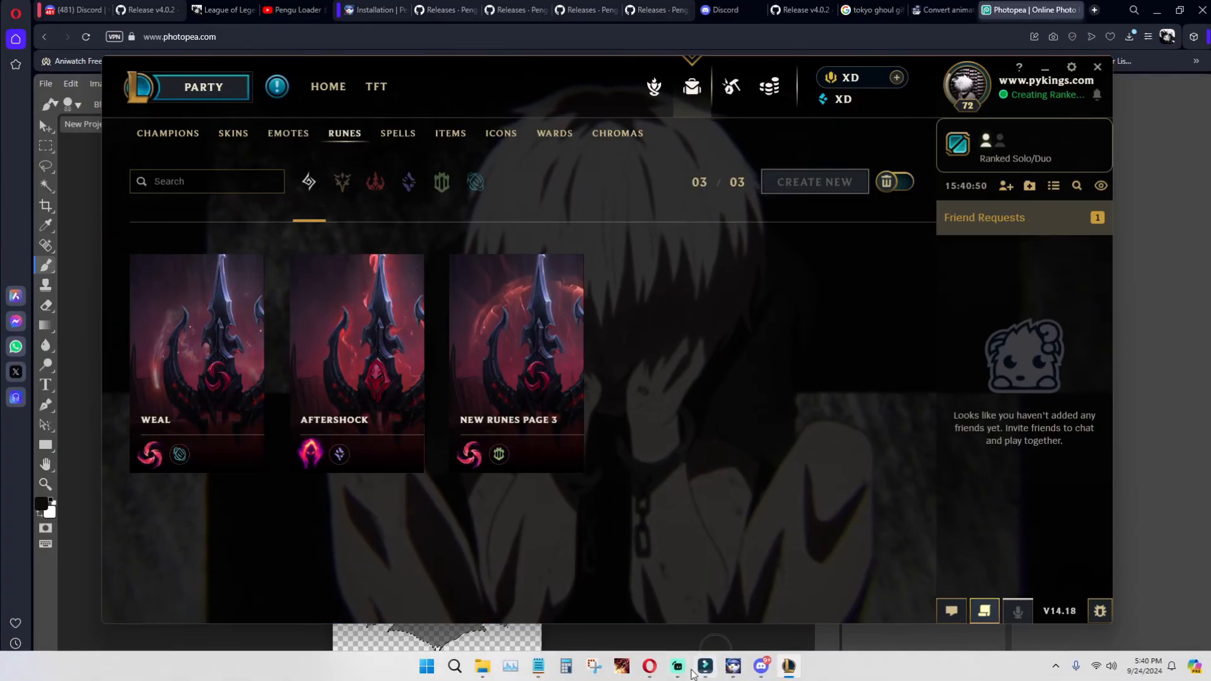
# Step: Switch to File Explorer and open the Runes backgrounds folder at Elaina-V4-4.0.2 > src > Assets > Backgrounds
pyautogui.moveTo(481, 667)
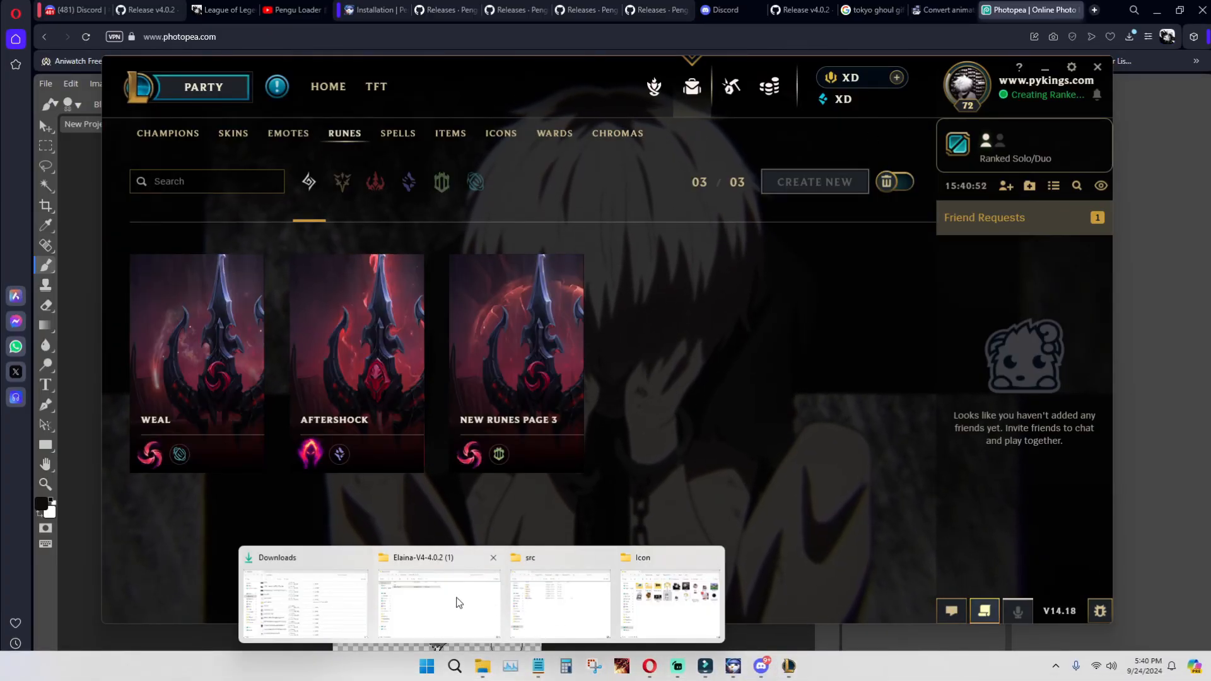
pyautogui.click(467, 607)
pyautogui.doubleClick(281, 180)
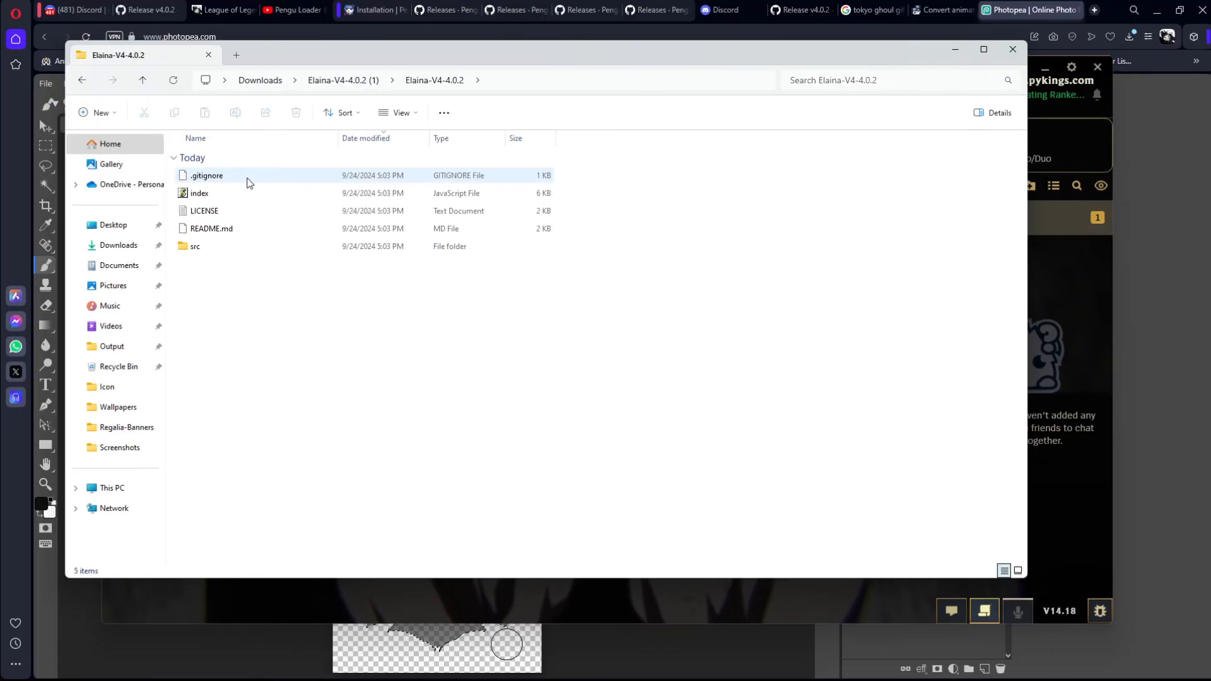
pyautogui.doubleClick(193, 248)
pyautogui.doubleClick(208, 281)
pyautogui.doubleClick(247, 176)
pyautogui.doubleClick(232, 177)
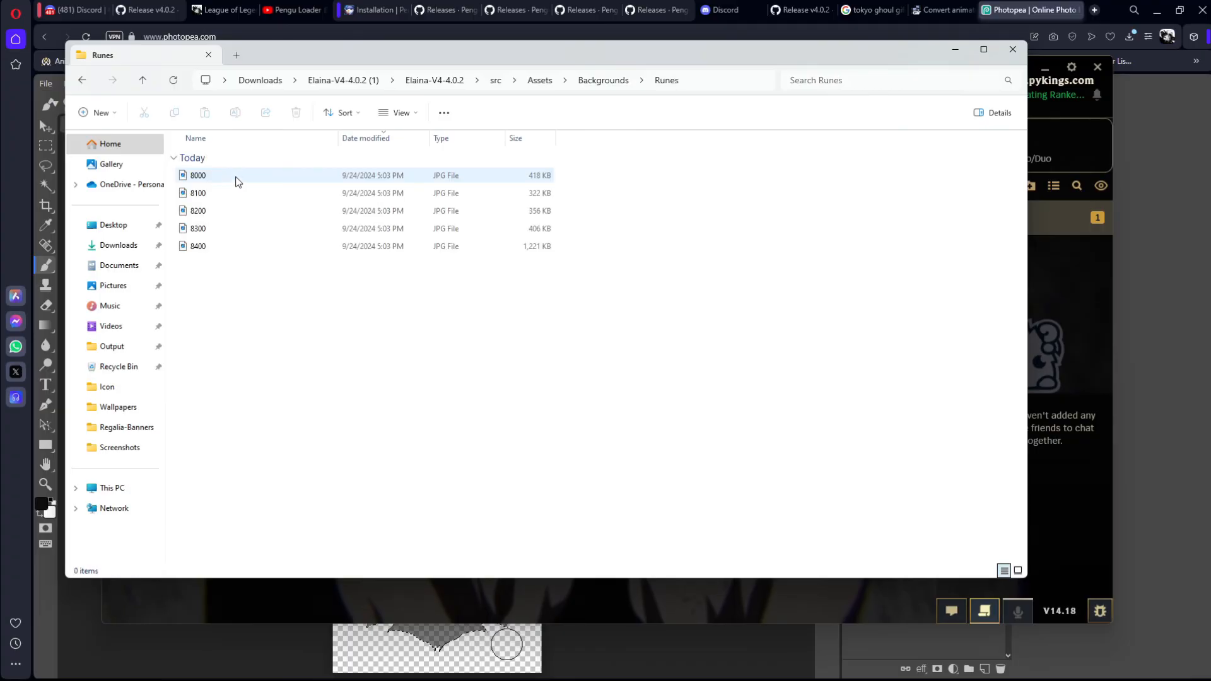
# Step: Select the rune background images 8000 to 8400 to point them out, close the folder window and return to the party lobby
pyautogui.moveTo(239, 169); pyautogui.dragTo(226, 298)
pyautogui.click(562, 315)
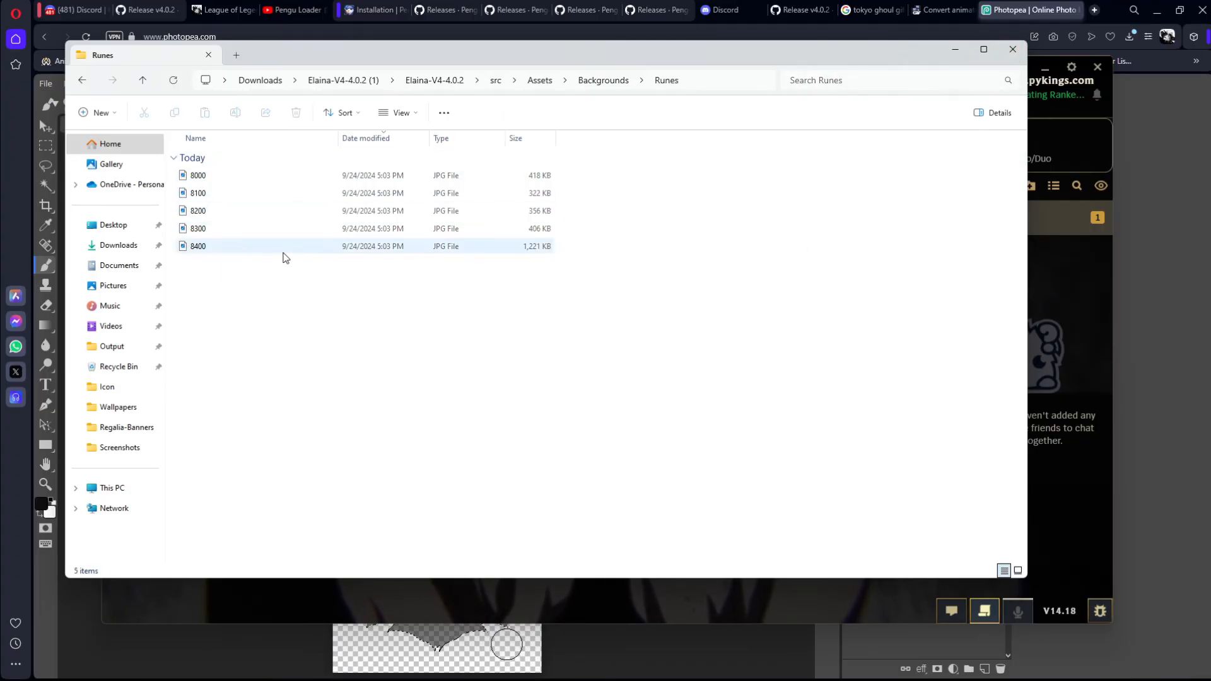
pyautogui.moveTo(332, 290); pyautogui.dragTo(693, 269)
pyautogui.click(1012, 49)
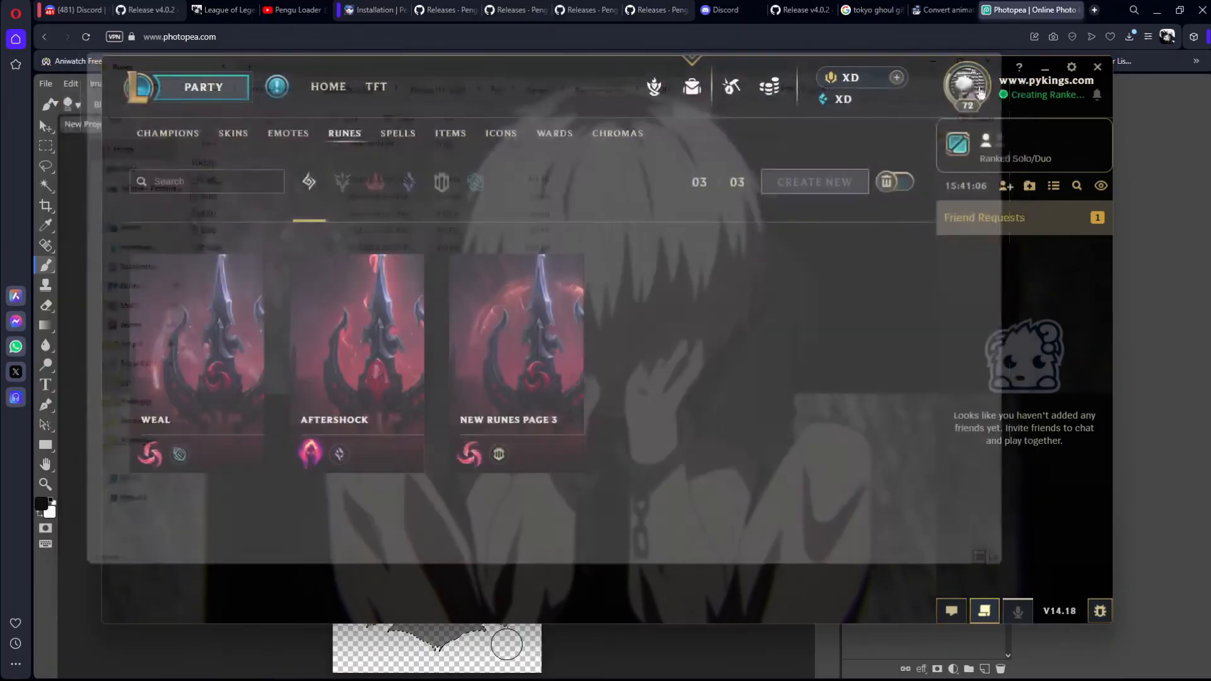
pyautogui.click(249, 95)
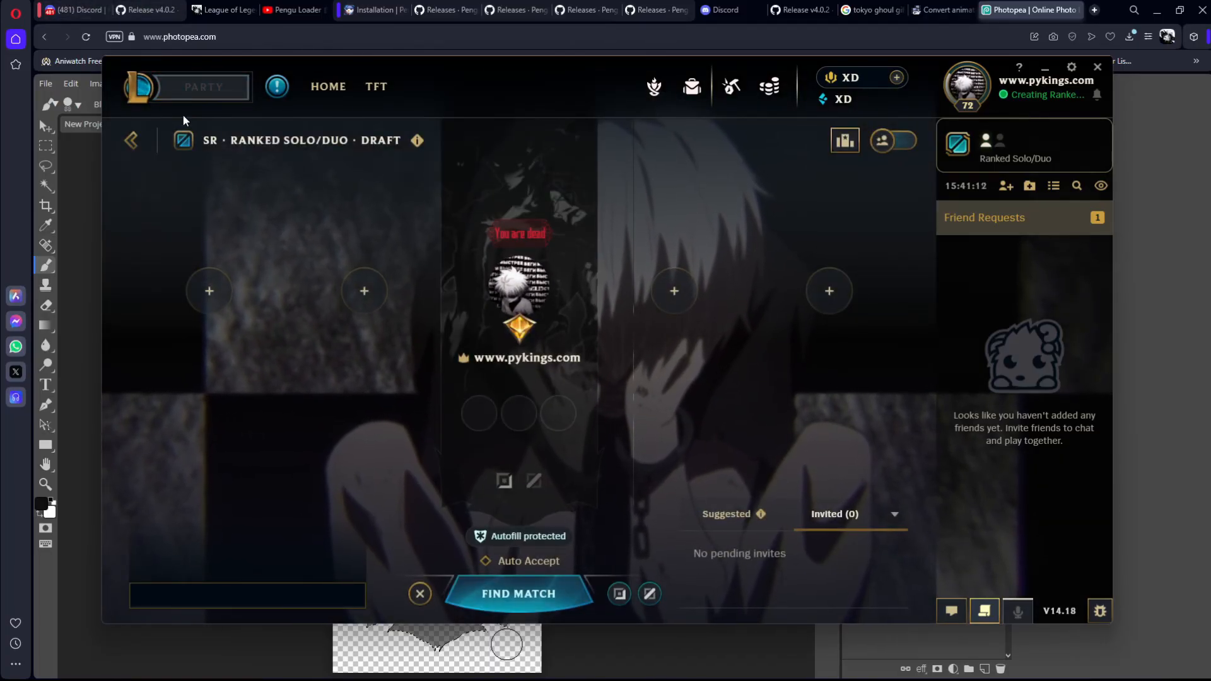
# Step: Switch to the browser and bring up the Discord page with the Pengu Loader theme-releases channel
pyautogui.click(145, 9)
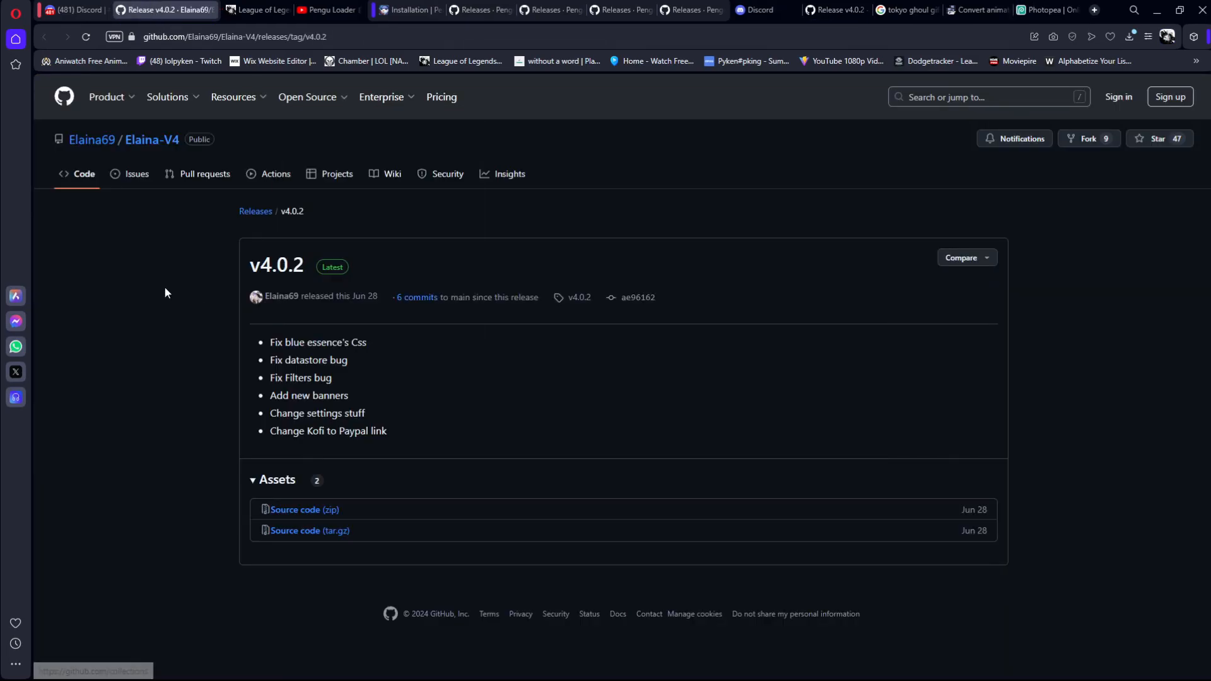
pyautogui.click(259, 10)
pyautogui.click(328, 9)
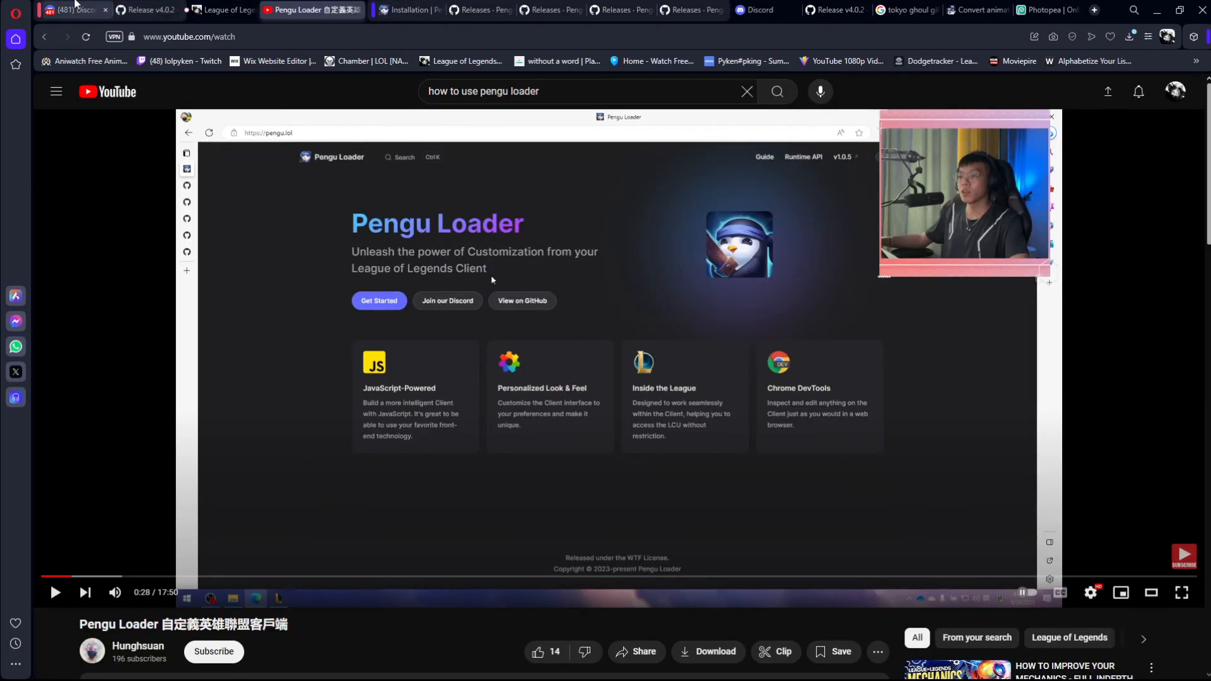
pyautogui.click(75, 10)
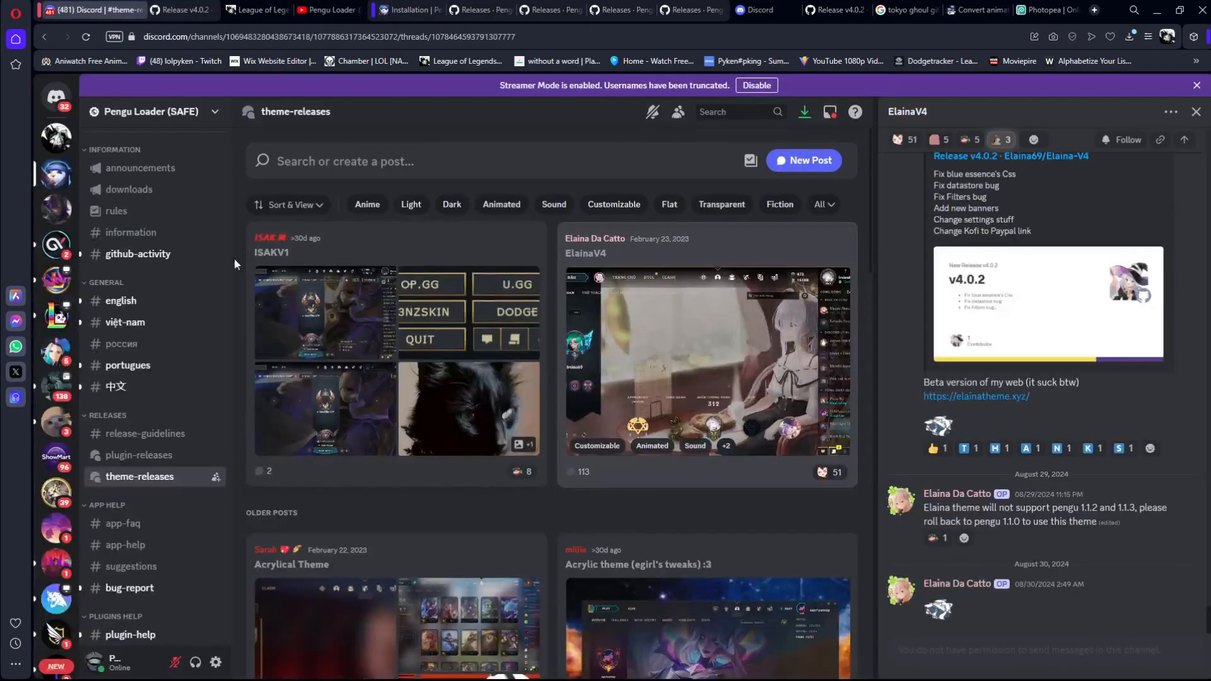
# Step: Open the plugin-releases channel and browse down its list of plugin posts
pyautogui.click(137, 455)
pyautogui.scroll(-5, 460, 328)
pyautogui.scroll(-10, 463, 339)
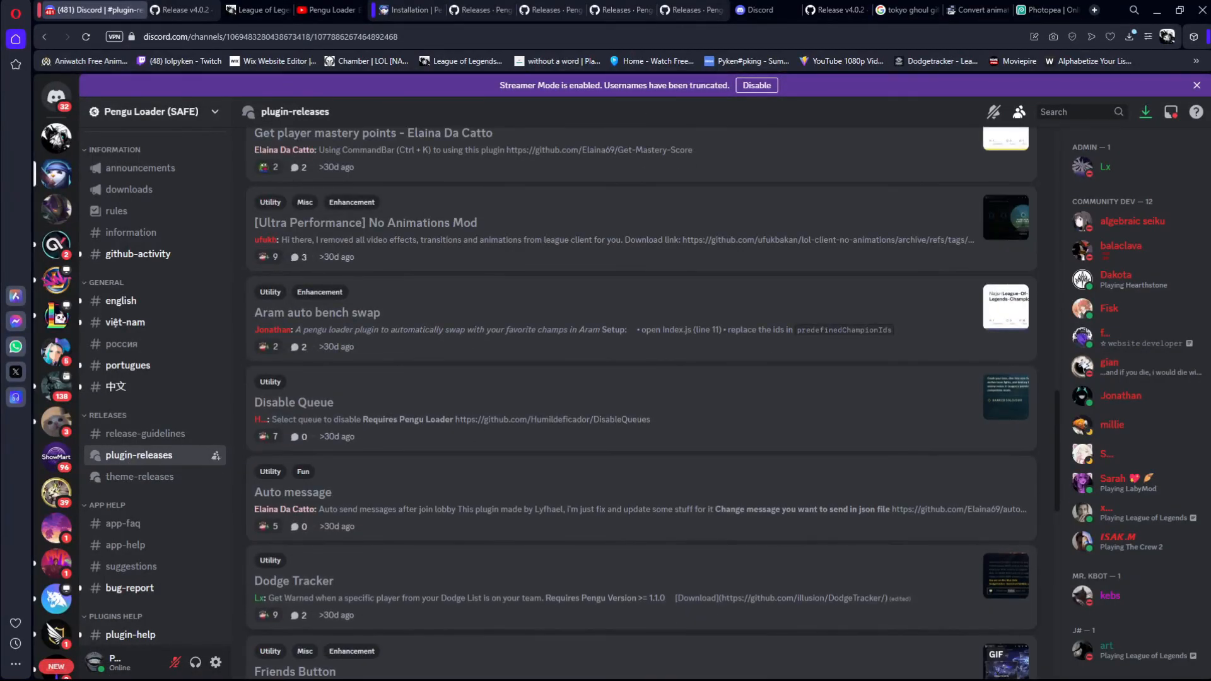
# Step: Switch to Pengu Loader, open its plugins folder to show where plugins go, and return to the Discord page
pyautogui.click(733, 665)
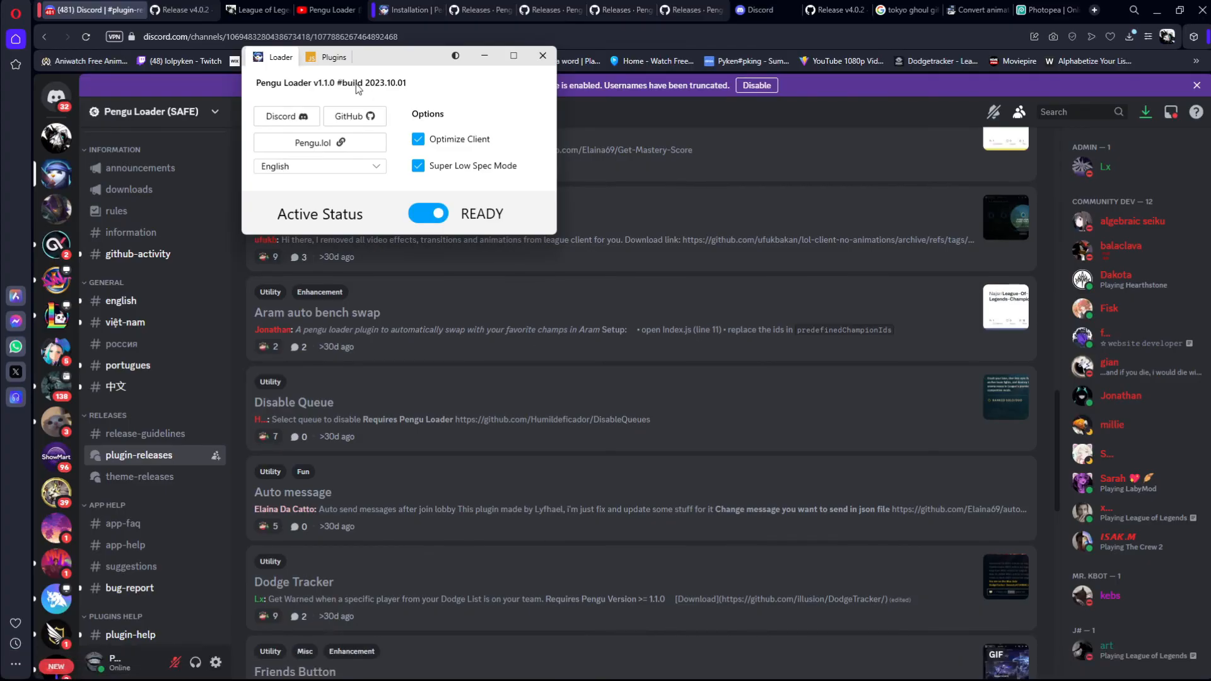
pyautogui.click(329, 57)
pyautogui.click(449, 219)
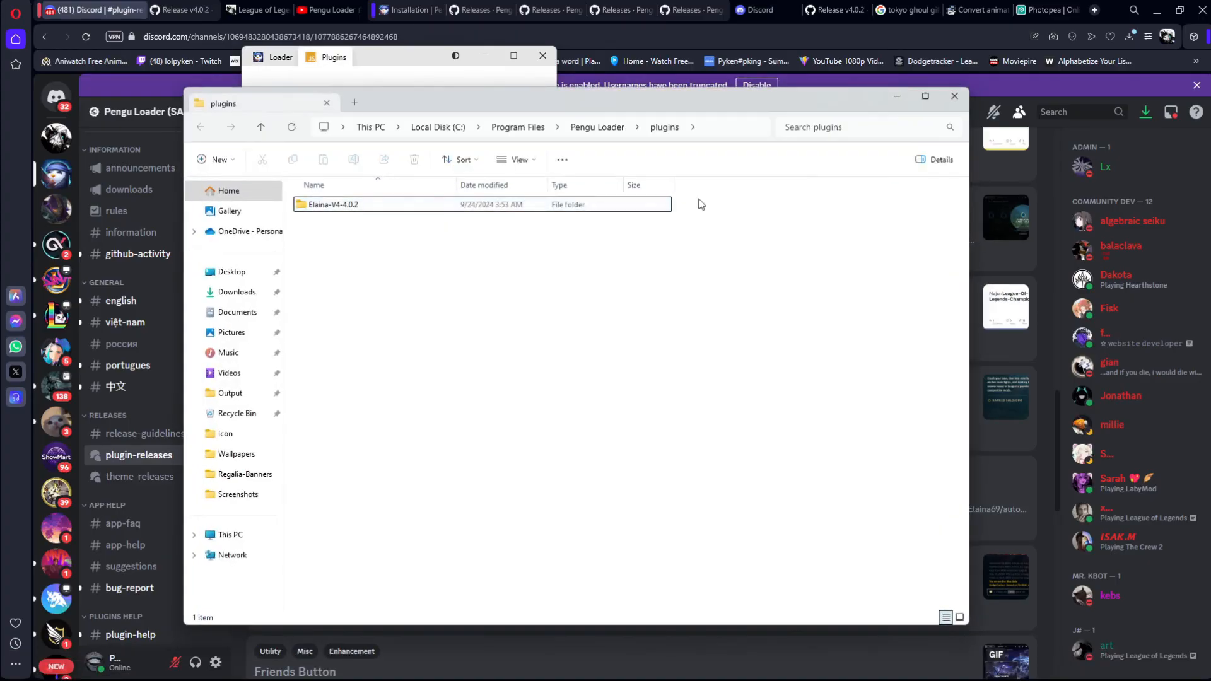
pyautogui.click(953, 101)
pyautogui.click(485, 57)
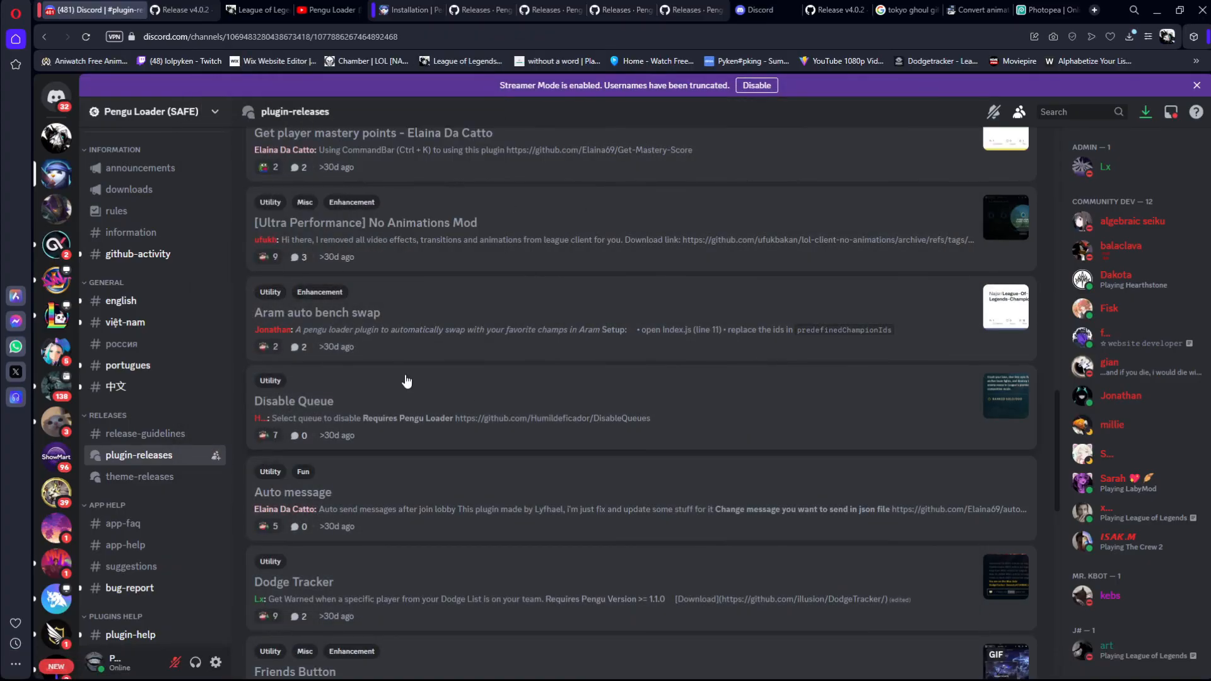
# Step: Examine the posts in the plugin-releases channel, from the oldest plugins back up to the recent ones
pyautogui.scroll(-8, 444, 423)
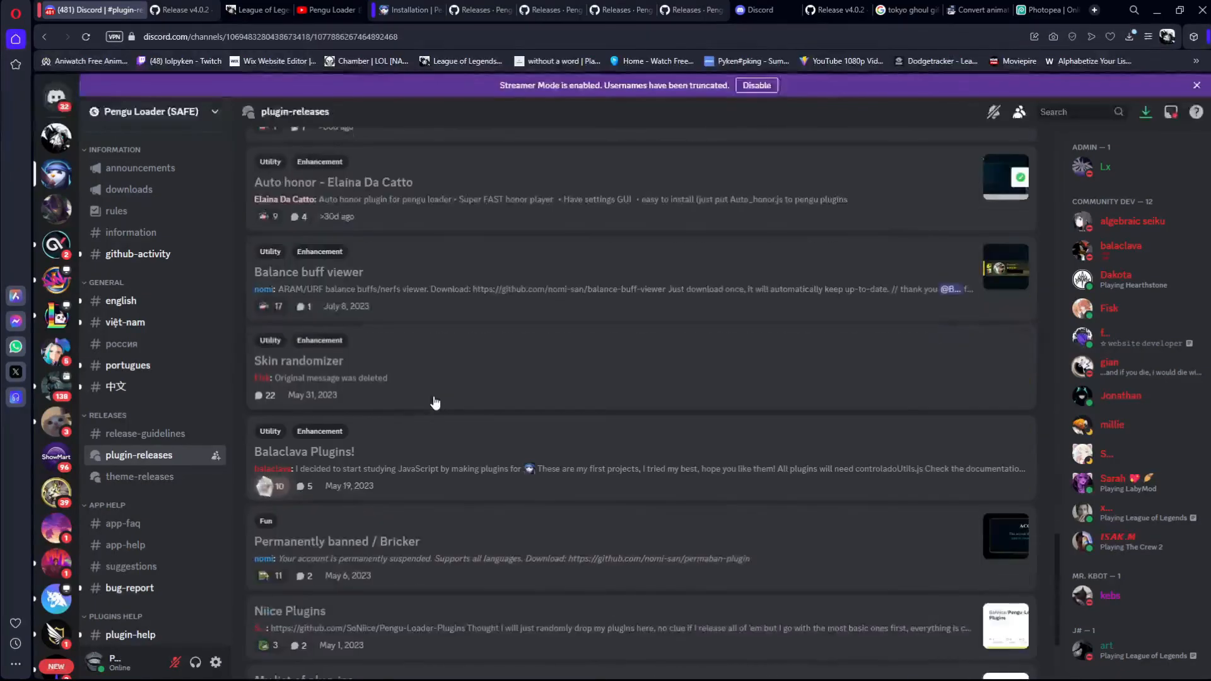
pyautogui.scroll(7, 337, 381)
pyautogui.scroll(-5, 356, 384)
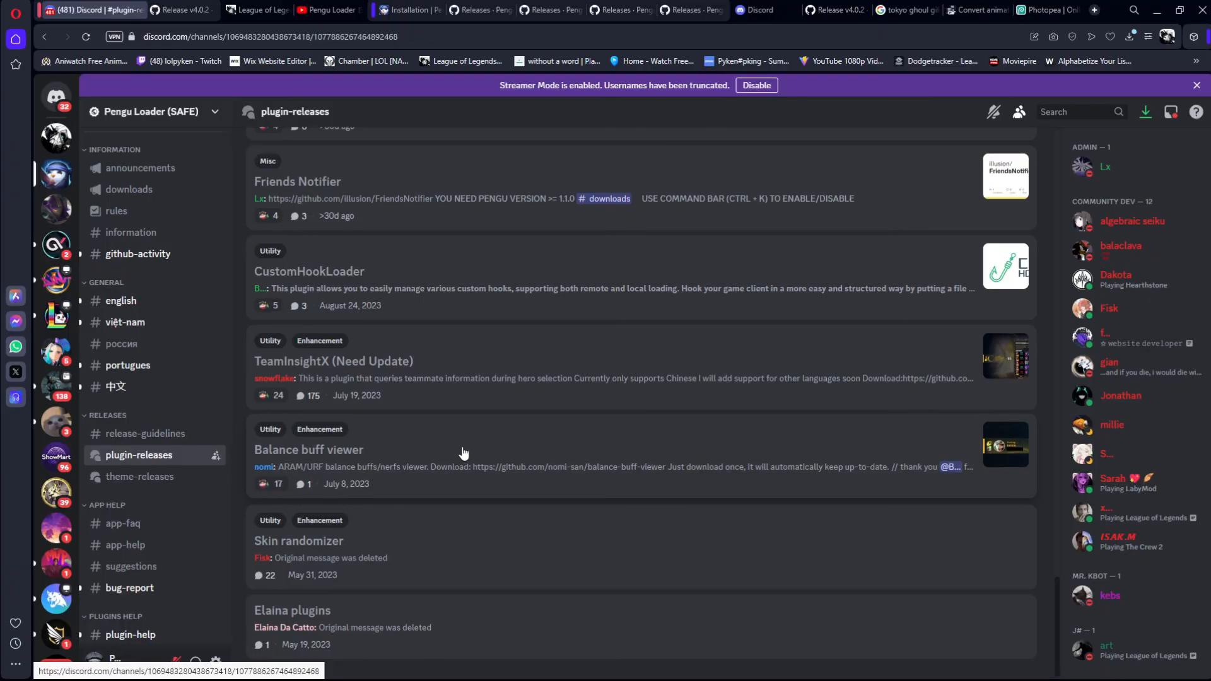
pyautogui.scroll(2, 408, 437)
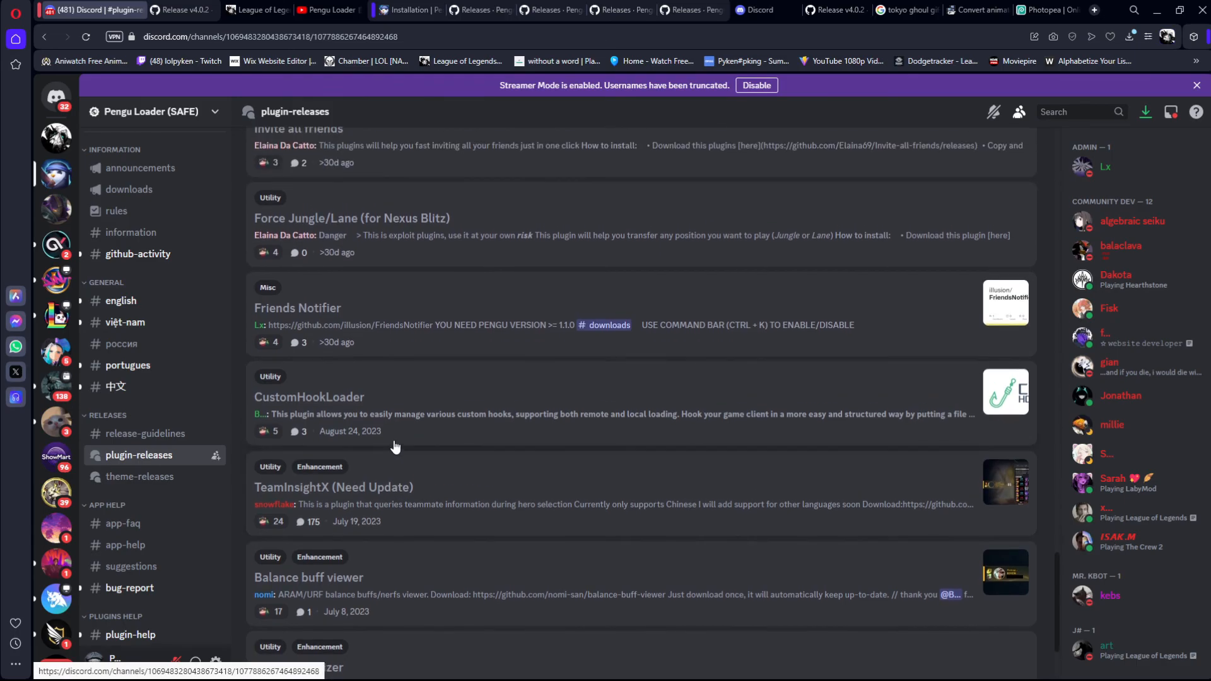
pyautogui.scroll(5, 345, 404)
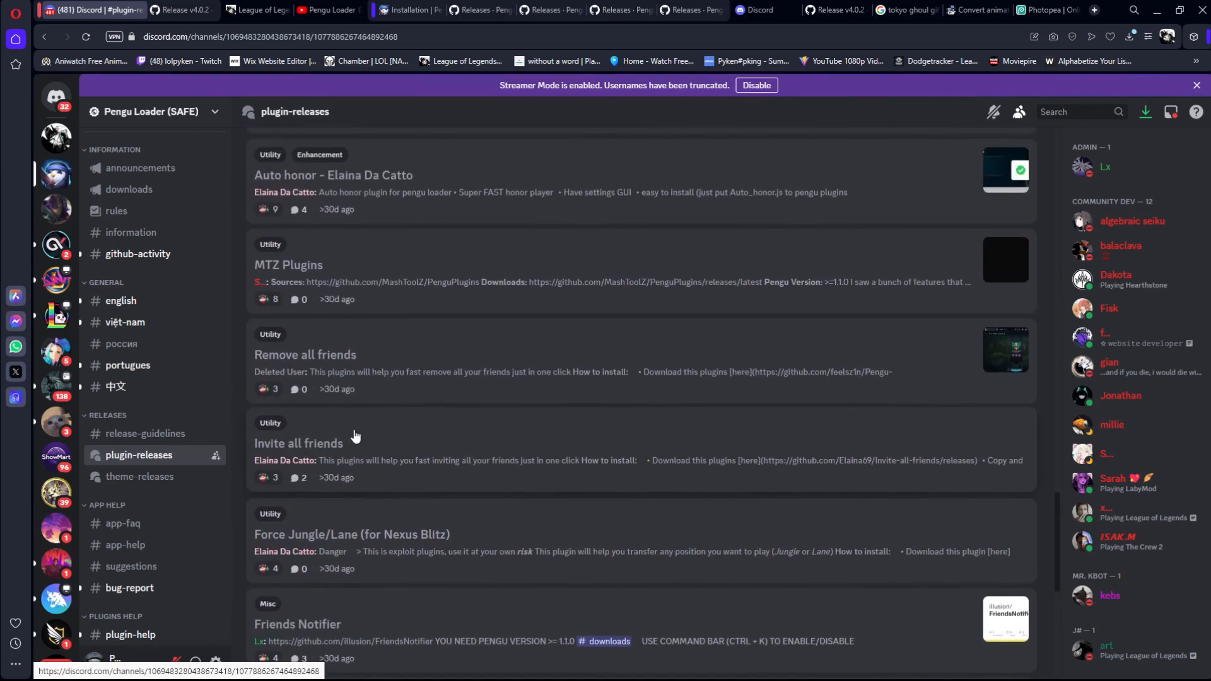
pyautogui.scroll(4, 355, 437)
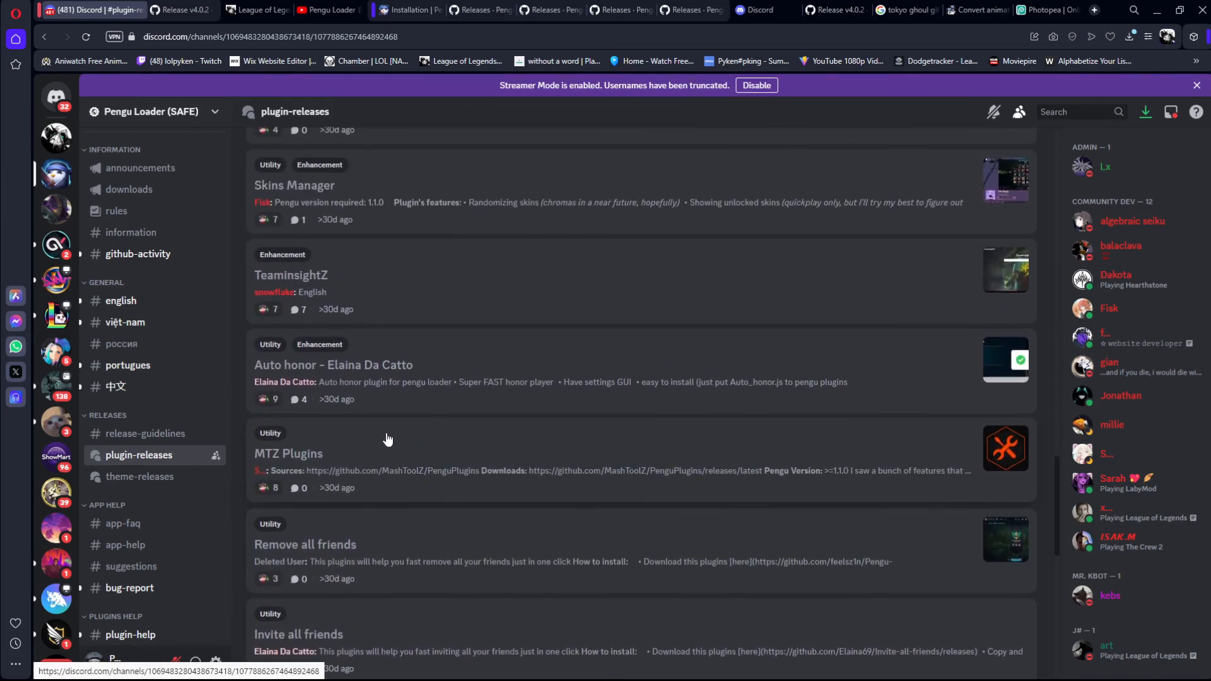
pyautogui.scroll(2, 434, 462)
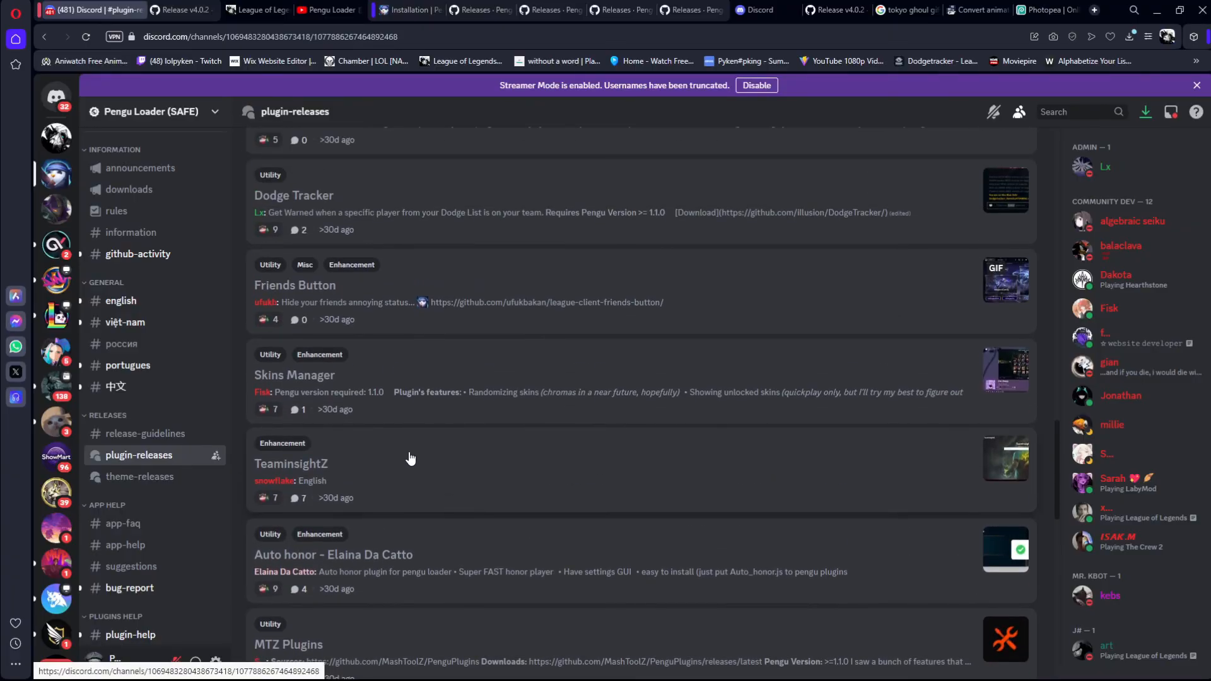
pyautogui.scroll(2, 361, 368)
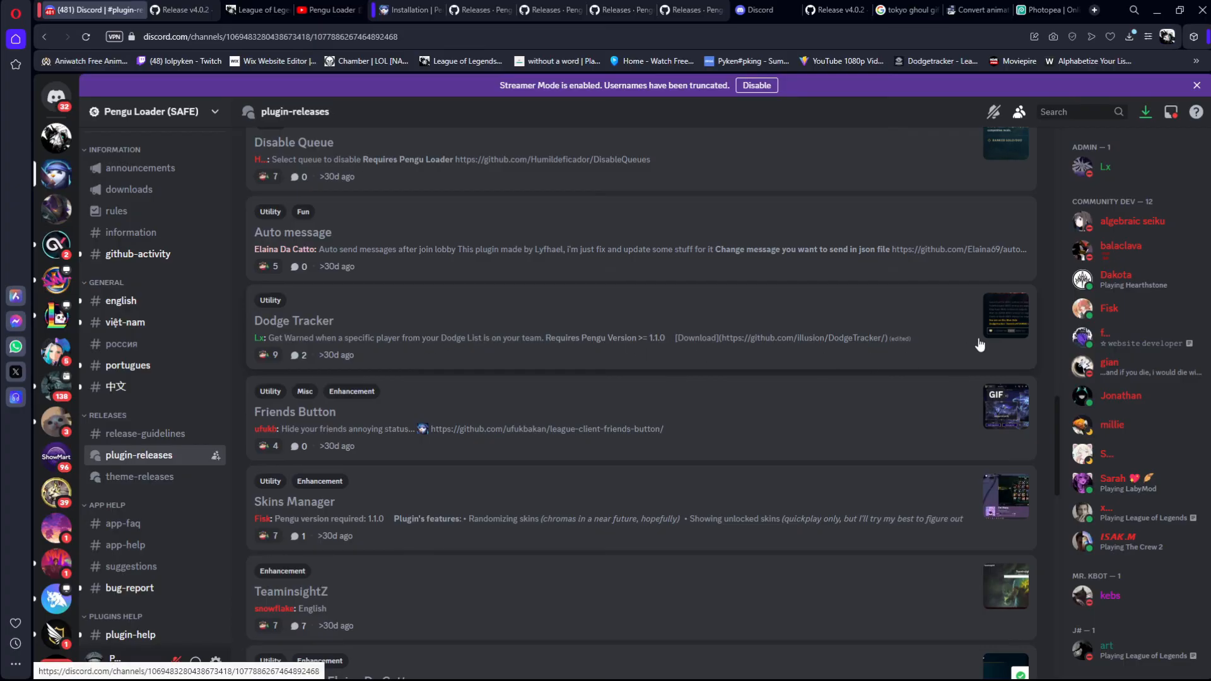
pyautogui.scroll(2, 405, 400)
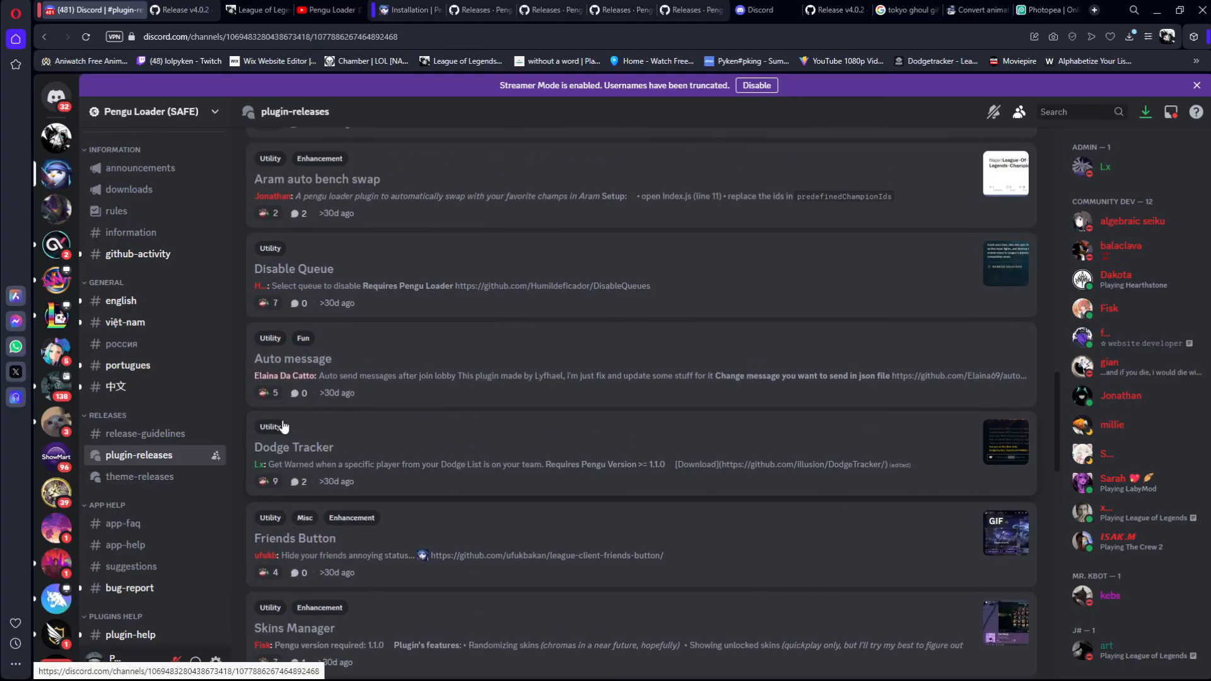
pyautogui.scroll(3, 303, 423)
pyautogui.scroll(2, 378, 331)
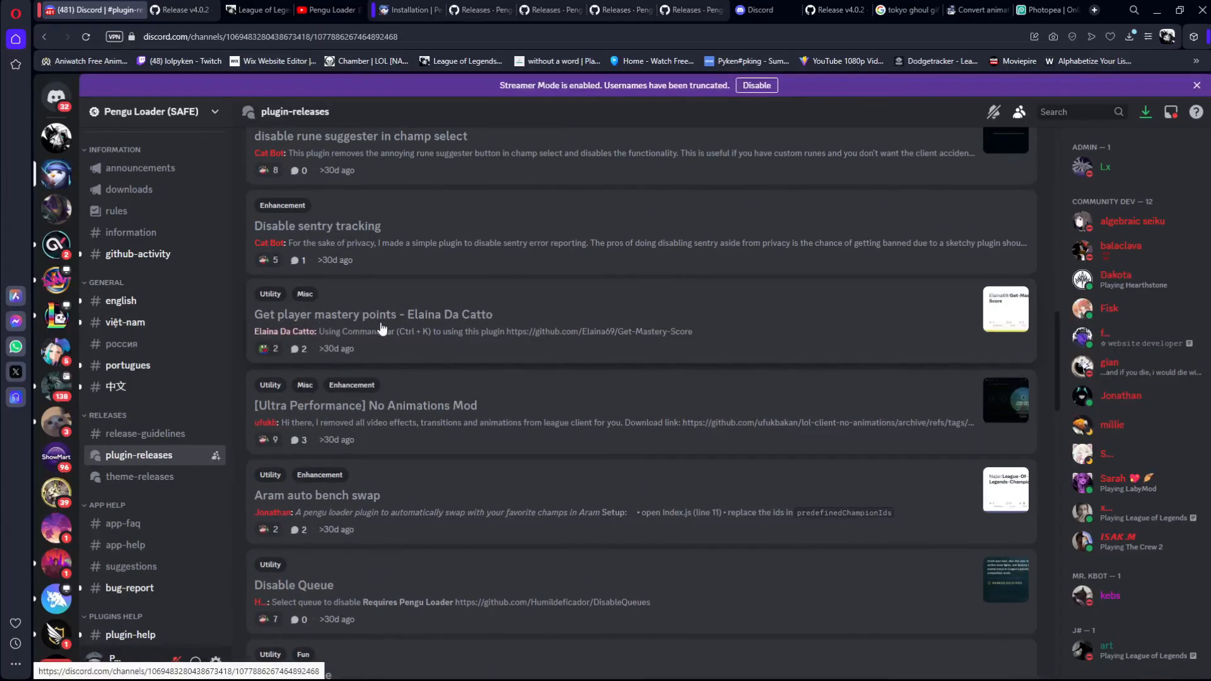
pyautogui.scroll(11, 429, 316)
pyautogui.scroll(3, 470, 293)
pyautogui.scroll(-20, 467, 280)
pyautogui.scroll(15, 465, 379)
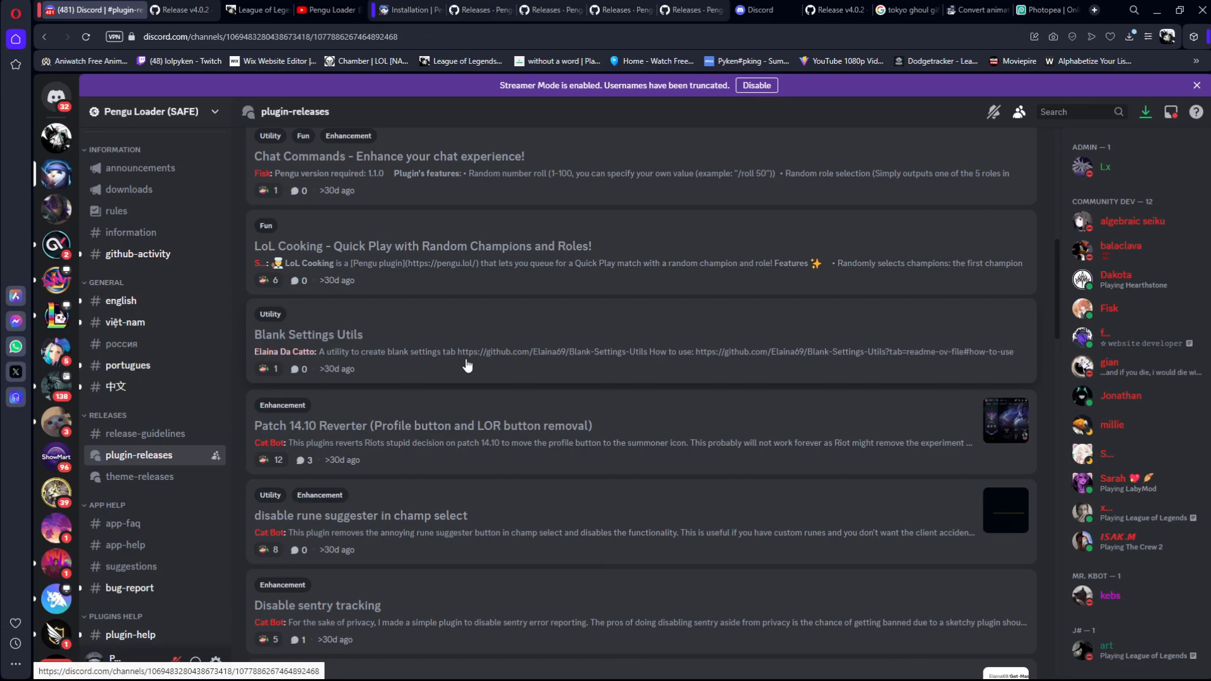
pyautogui.scroll(12, 508, 356)
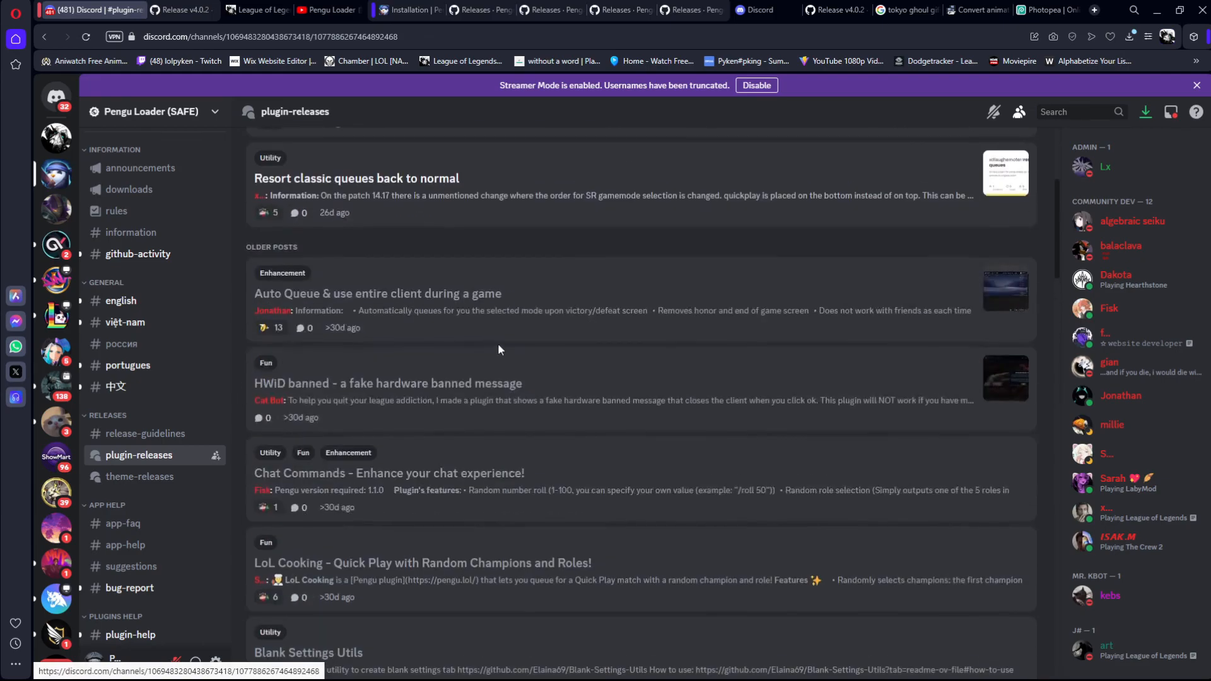
# Step: View the release-guidelines channel and look through the language channels, ending on english
pyautogui.click(120, 432)
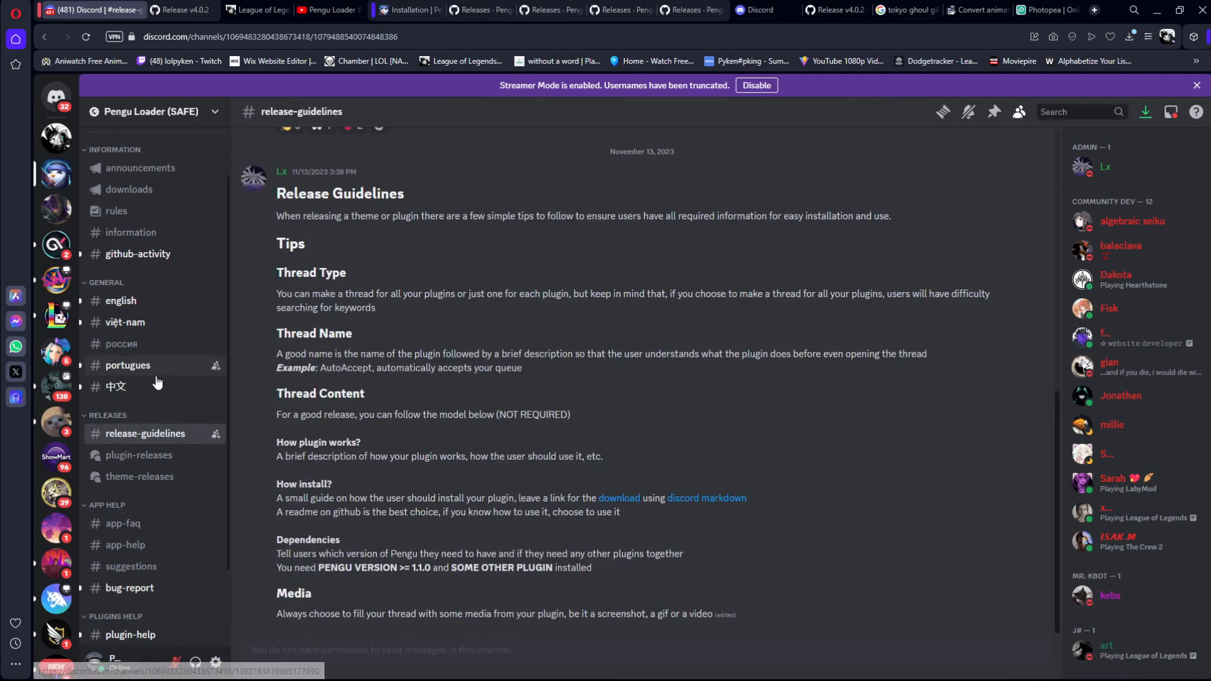
pyautogui.click(155, 371)
pyautogui.click(155, 348)
pyautogui.click(153, 321)
pyautogui.click(149, 308)
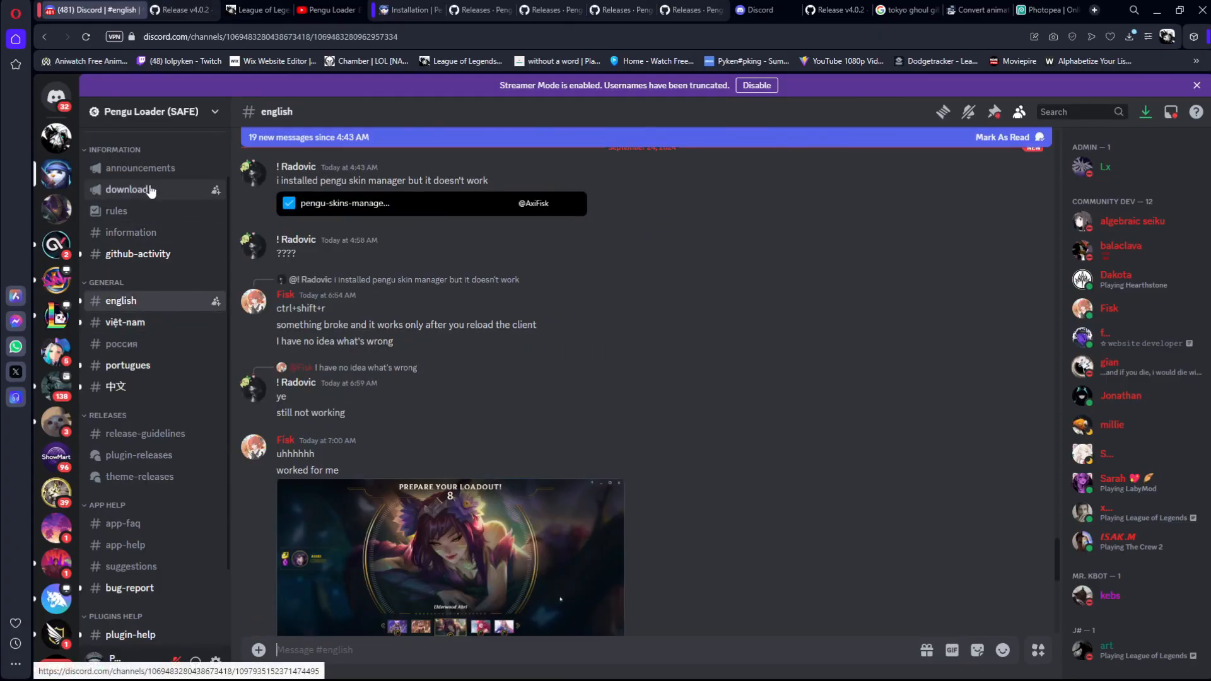
# Step: Look through the server's downloads, announcements, information, rules and github-activity channels
pyautogui.click(149, 189)
pyautogui.click(148, 168)
pyautogui.click(160, 193)
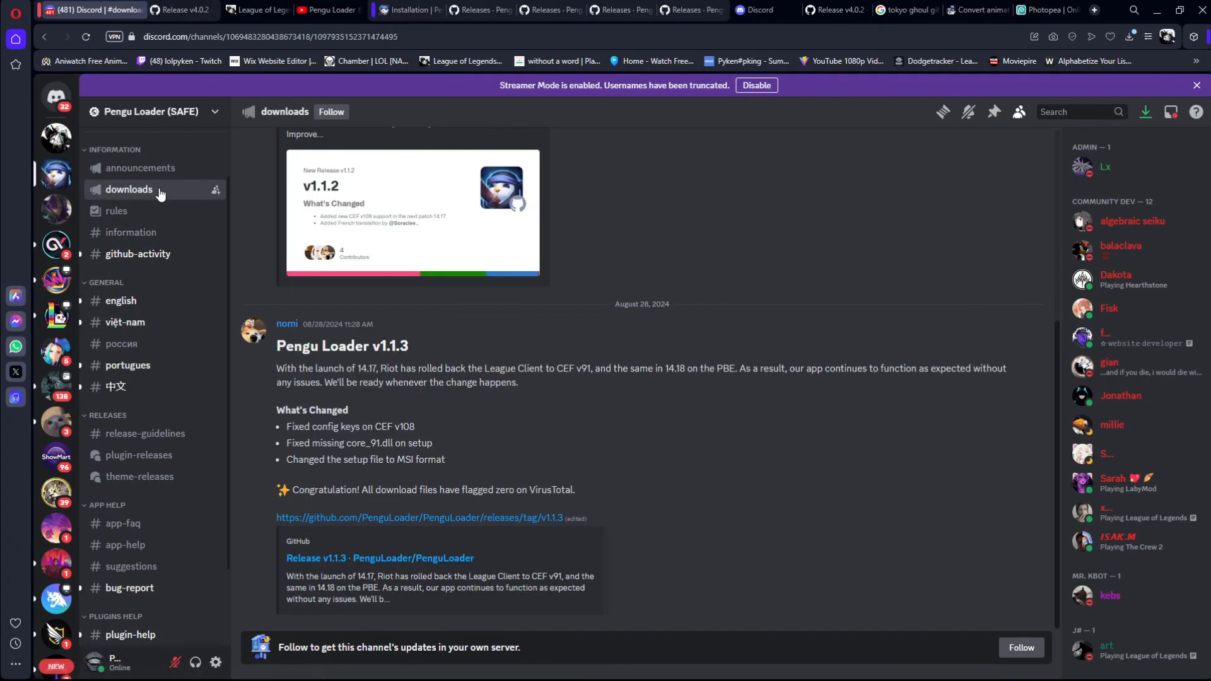
pyautogui.click(135, 239)
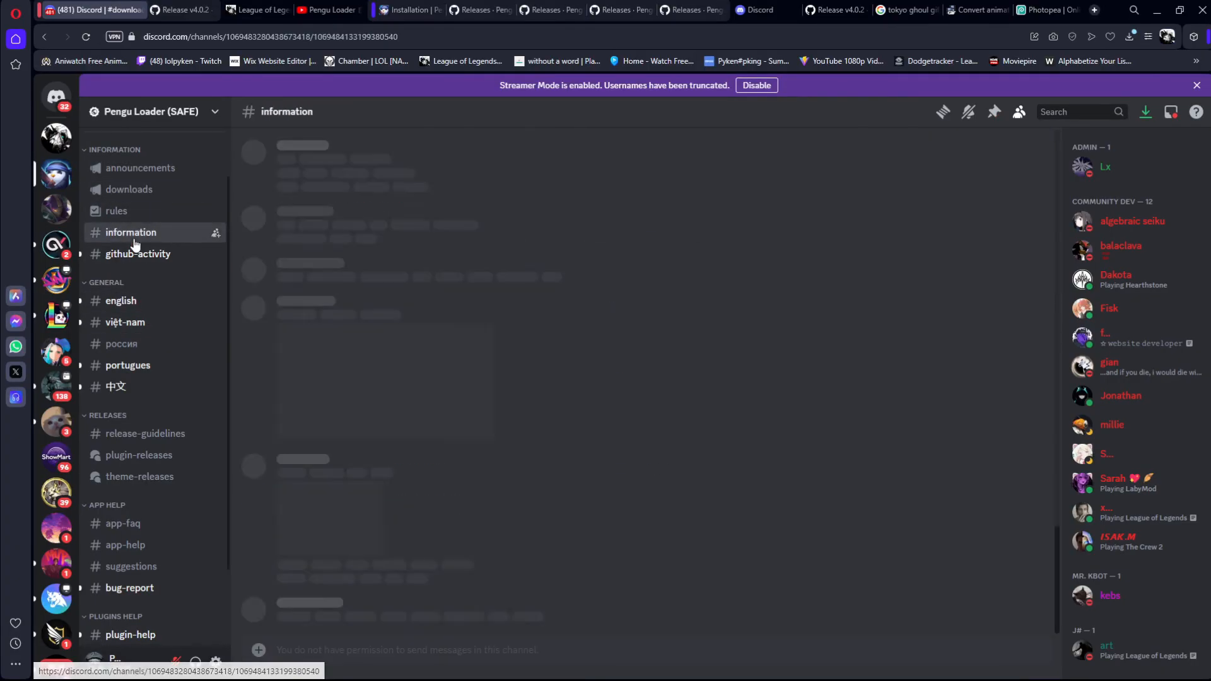
pyautogui.click(127, 213)
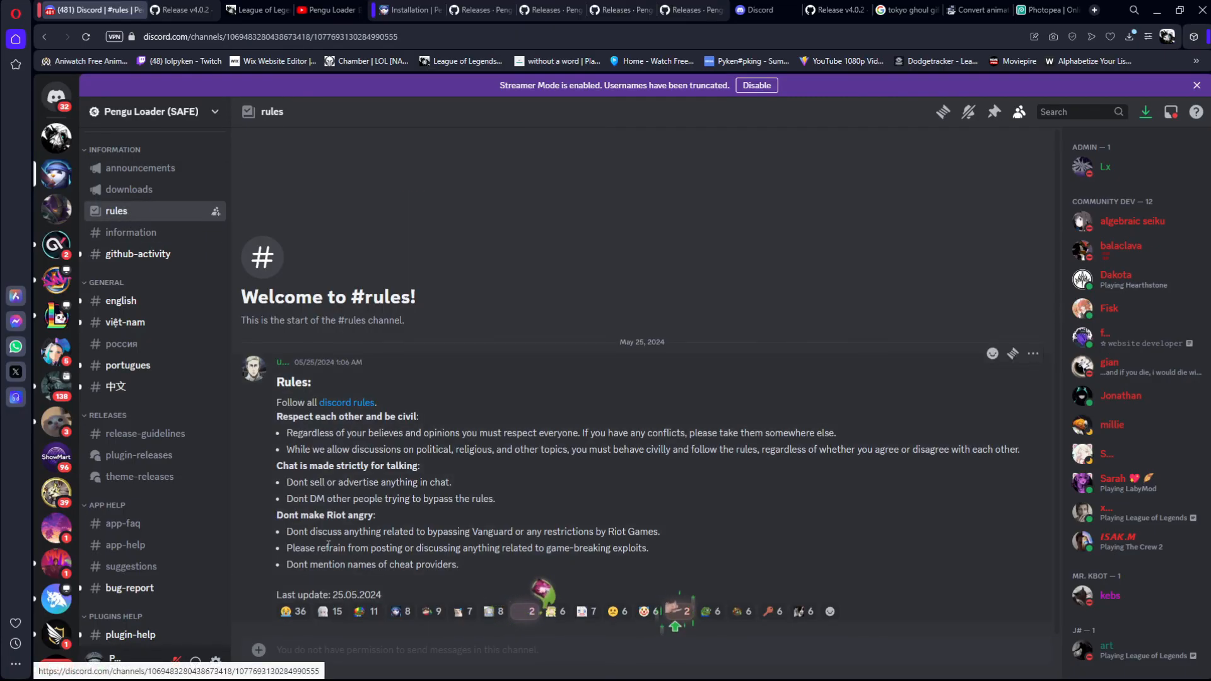
pyautogui.click(127, 255)
pyautogui.click(127, 235)
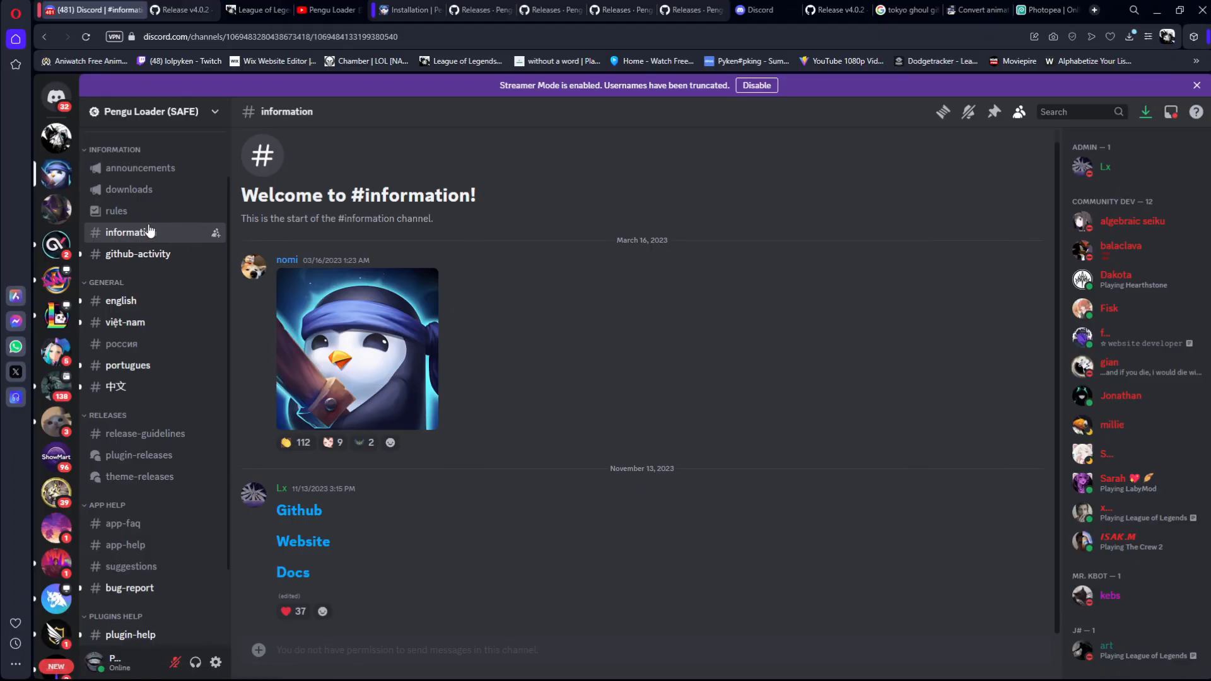
pyautogui.click(147, 212)
pyautogui.click(149, 189)
pyautogui.click(138, 214)
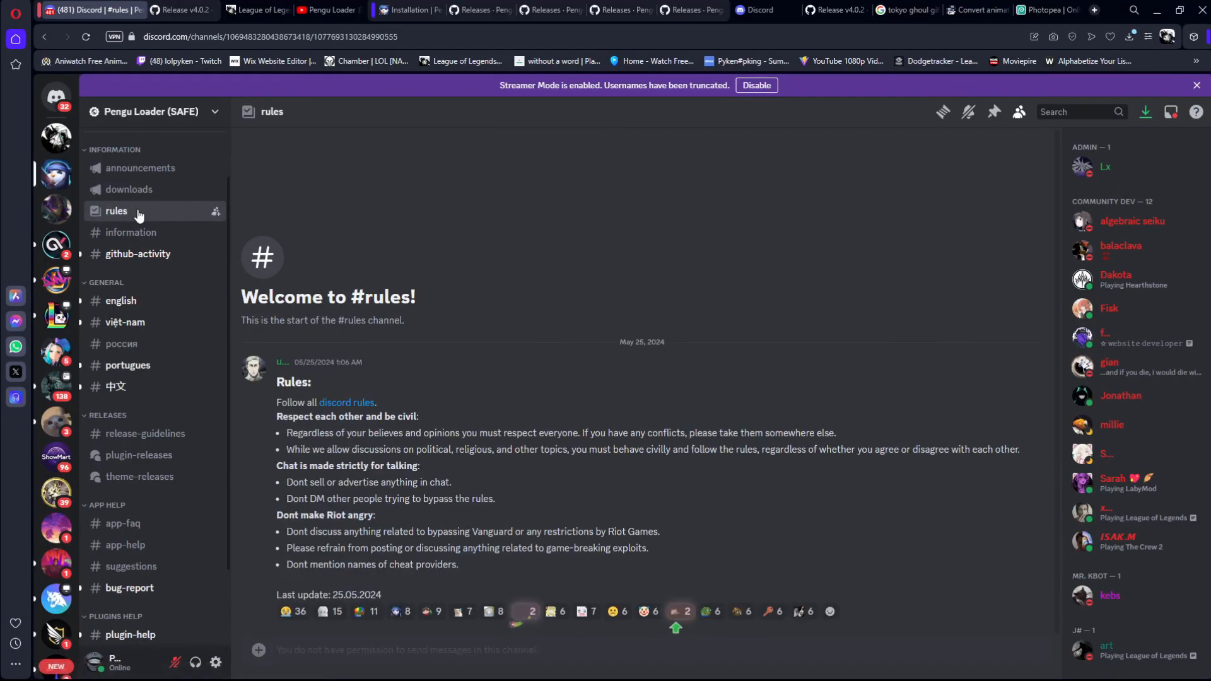
# Step: Open the announcements channel and read back from the v1.1.2 update to the rules change post
pyautogui.click(148, 190)
pyautogui.click(145, 168)
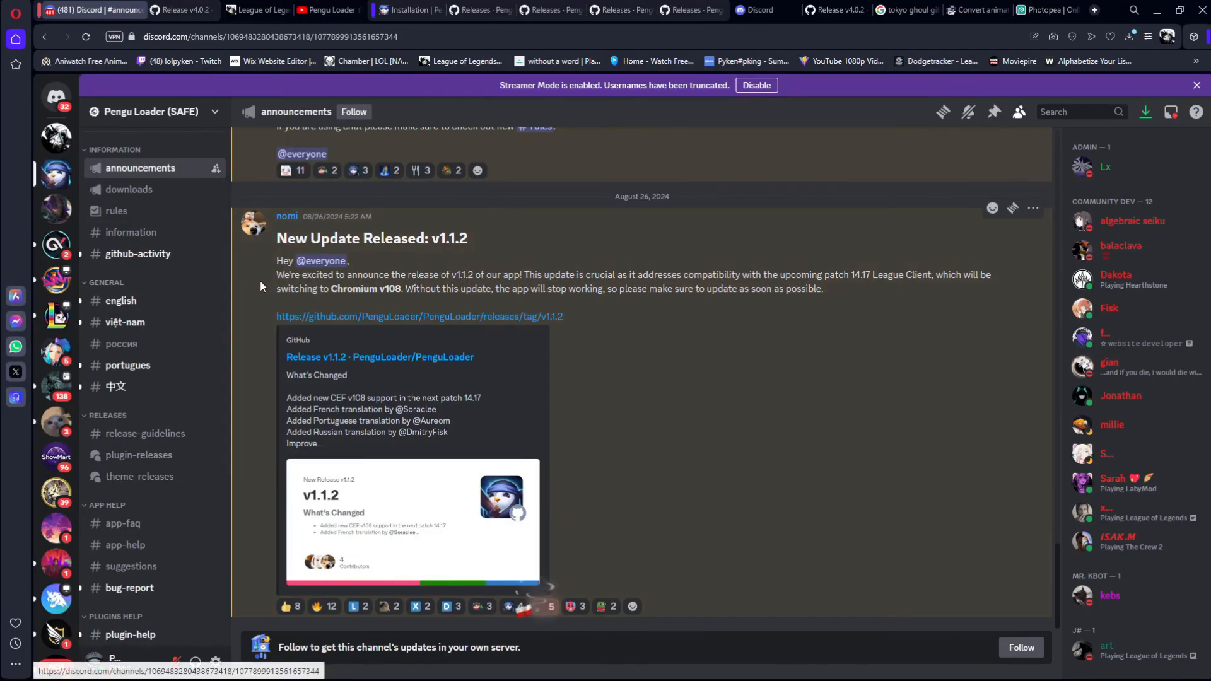
pyautogui.scroll(4, 336, 321)
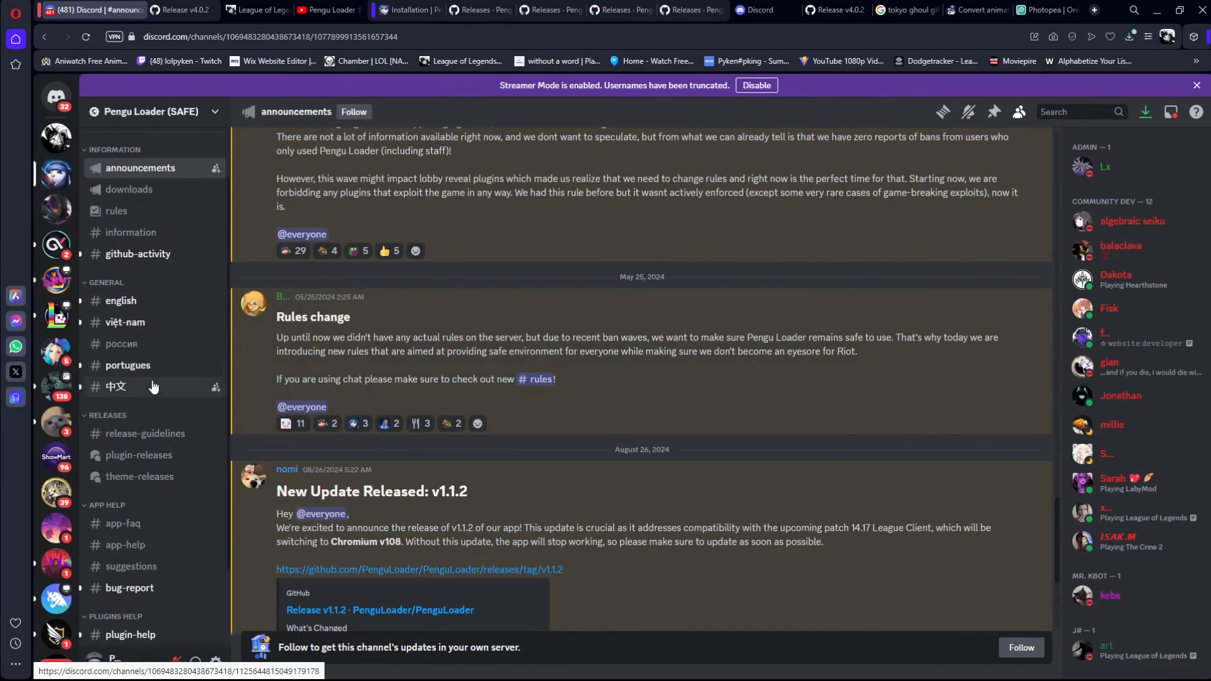
# Step: Open the app-faq channel and highlight the answer on getting banned, including the note about it applying post vanguard
pyautogui.scroll(-1, 148, 379)
pyautogui.click(146, 460)
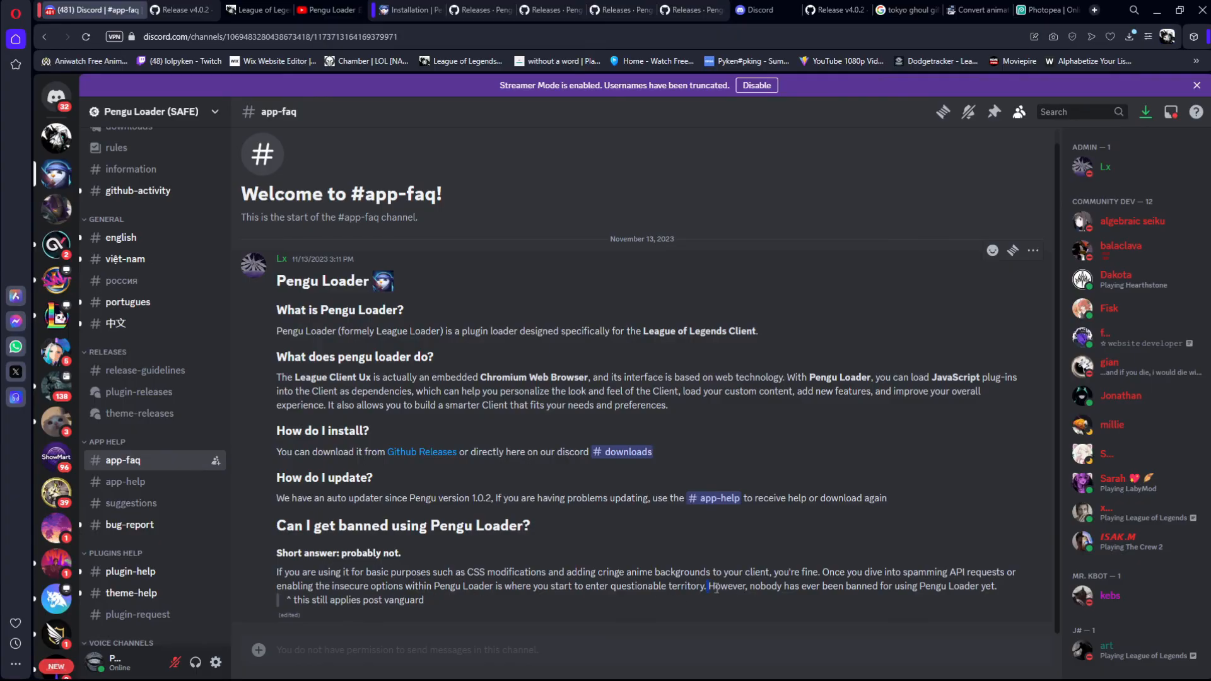
pyautogui.moveTo(1003, 594); pyautogui.dragTo(363, 601)
pyautogui.moveTo(449, 603); pyautogui.dragTo(285, 603)
pyautogui.click(439, 602)
# Step: Open the english channel, then minimize the browser to get back to the League of Legends client
pyautogui.click(145, 238)
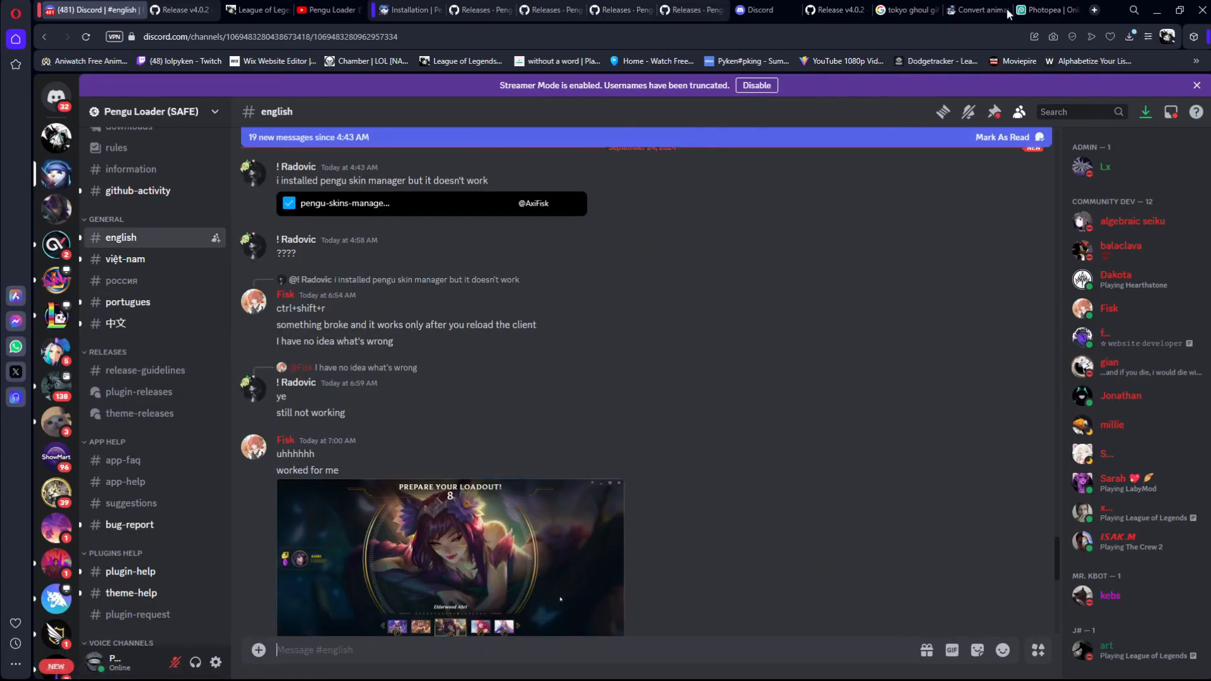
pyautogui.moveTo(1111, 7); pyautogui.dragTo(996, 37)
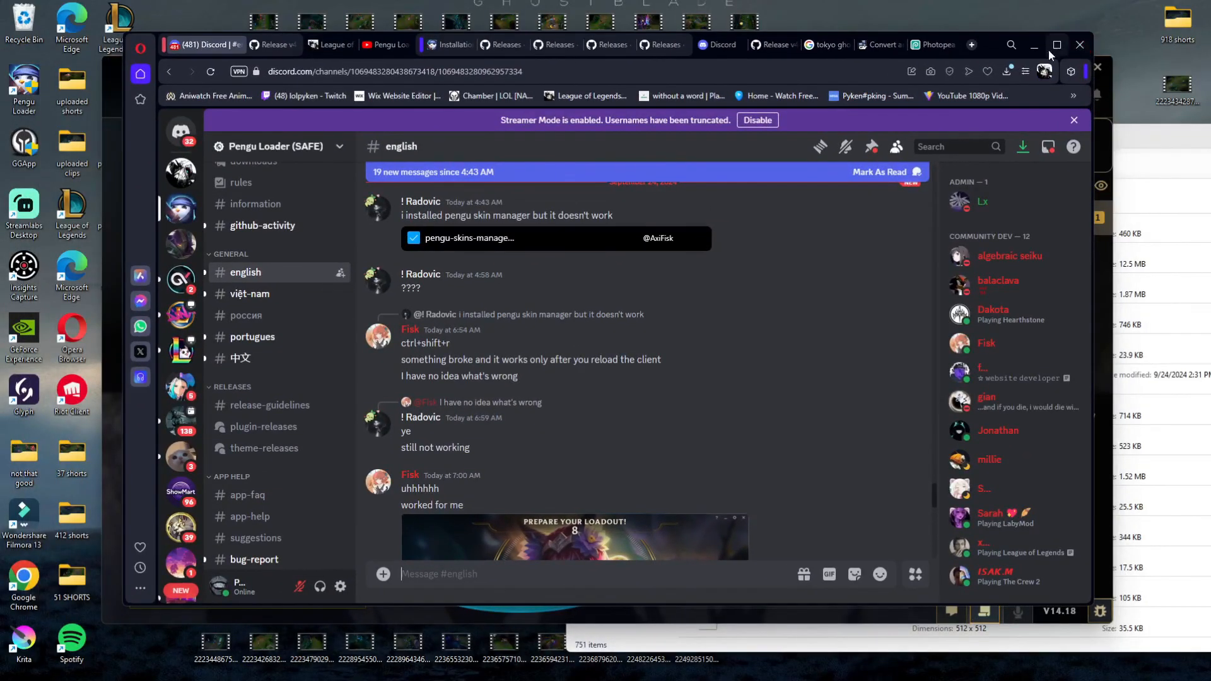
pyautogui.click(1046, 42)
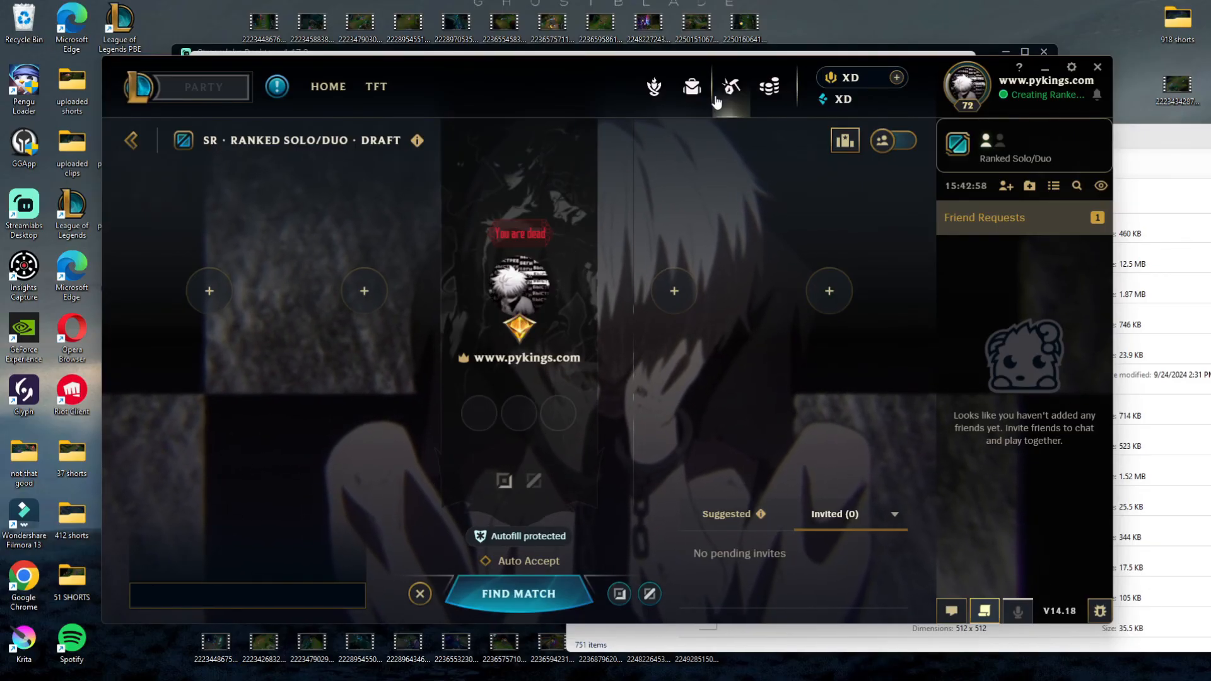
# Step: Open the client settings, review the Elaina theme's Theme Settings page, and close the settings
pyautogui.moveTo(578, 64); pyautogui.dragTo(572, 47)
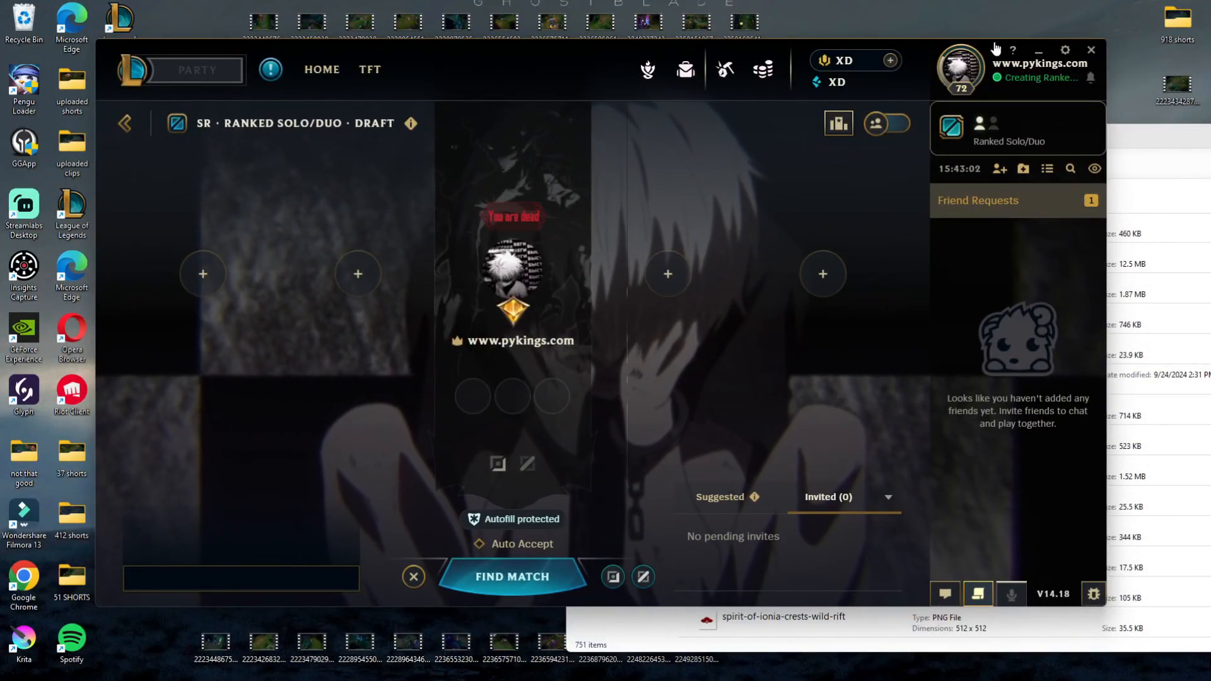
pyautogui.click(1066, 51)
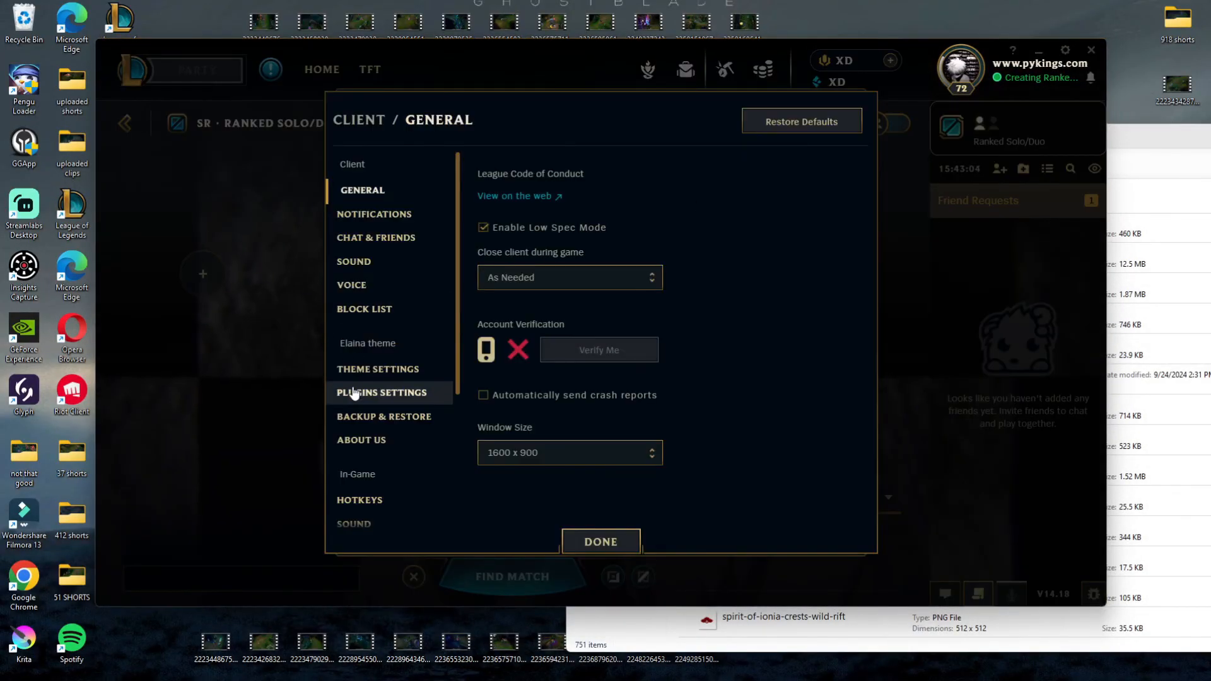
pyautogui.click(369, 371)
pyautogui.scroll(-15, 581, 290)
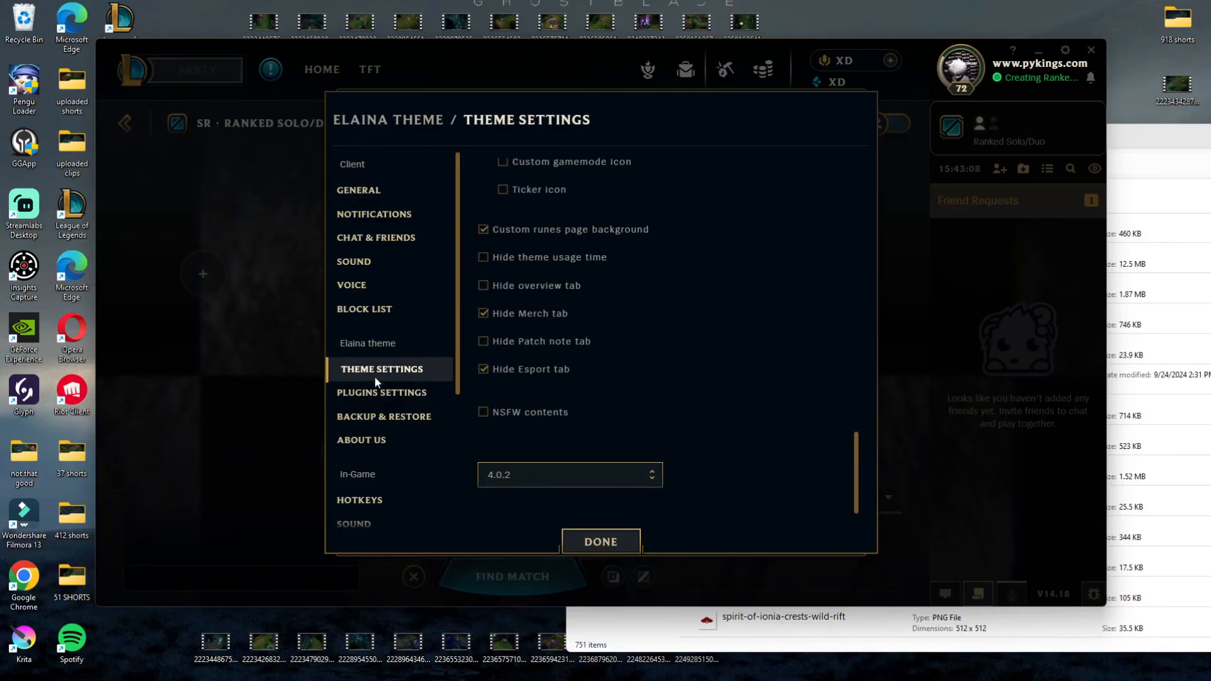
pyautogui.click(604, 543)
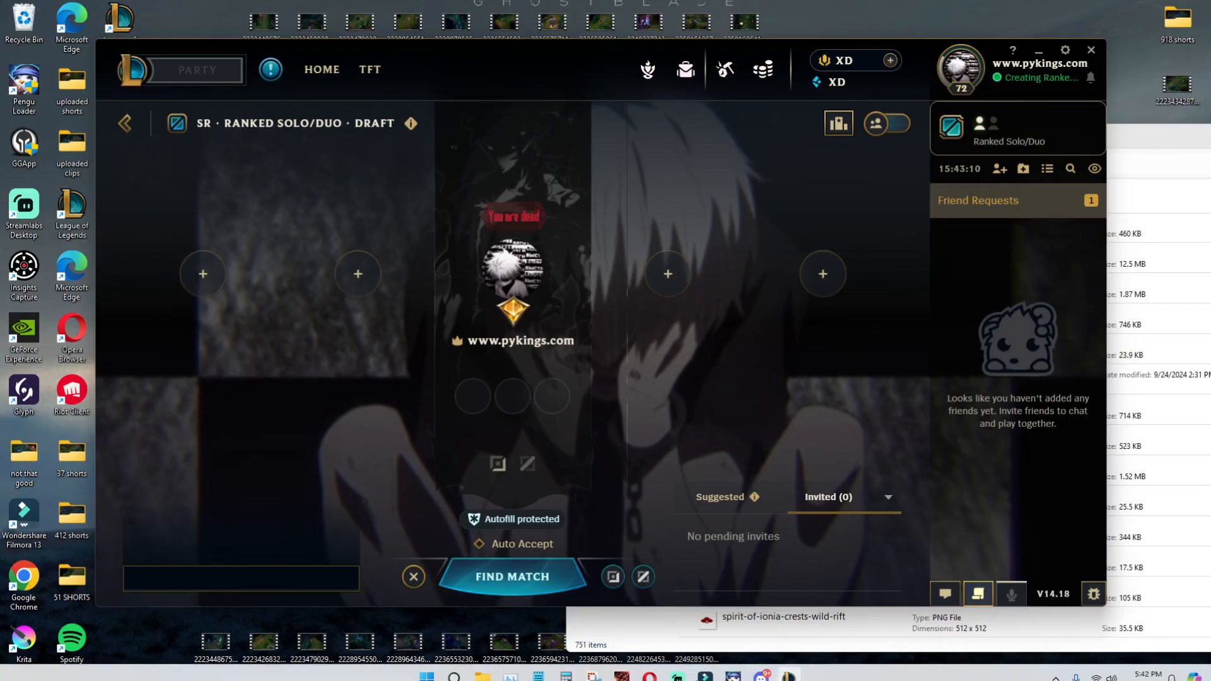
# Step: Switch to Streamlabs Desktop
pyautogui.moveTo(731, 664)
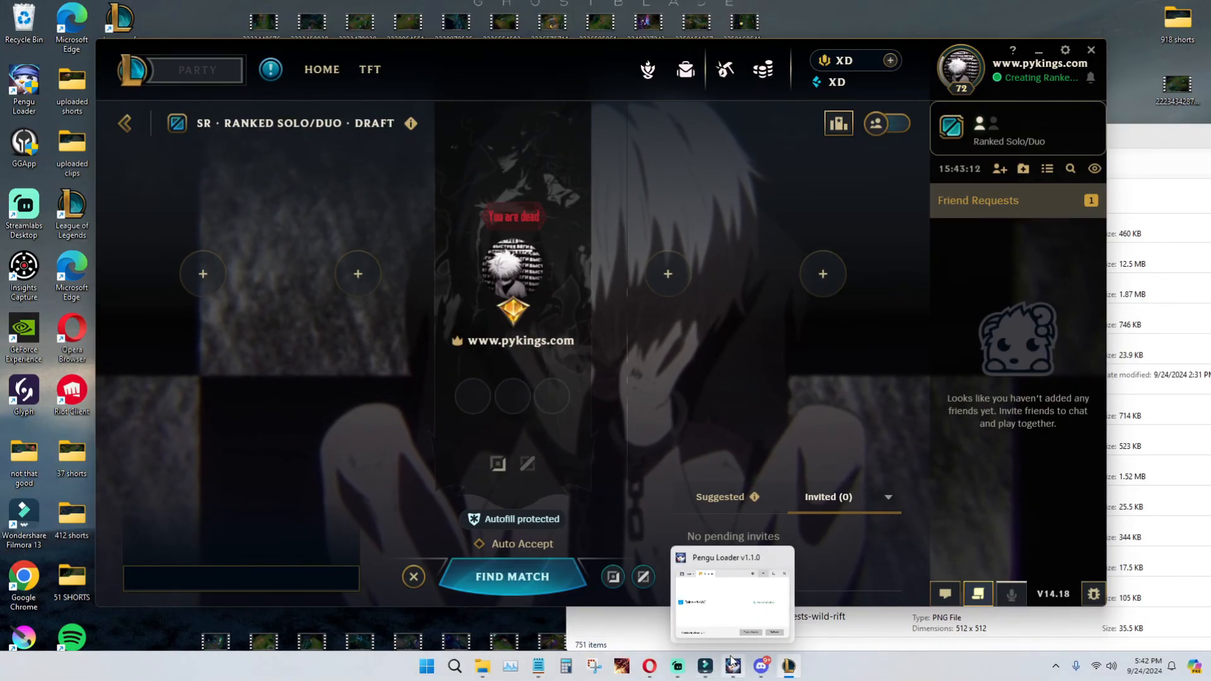
pyautogui.click(688, 670)
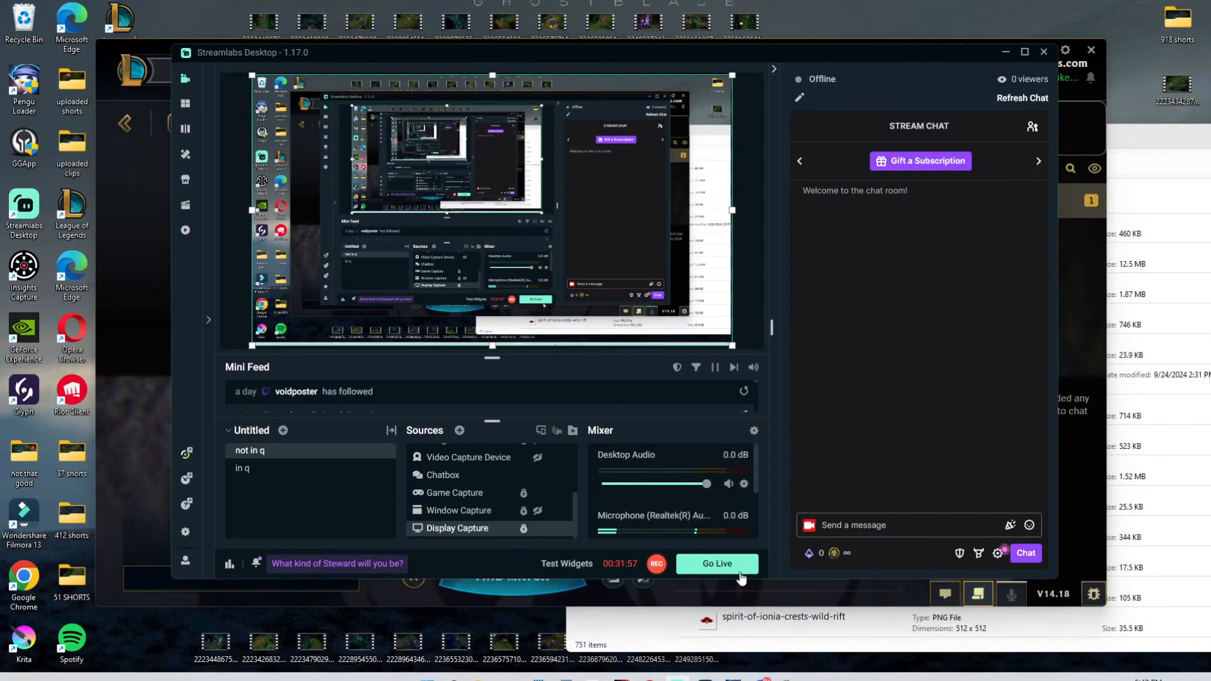